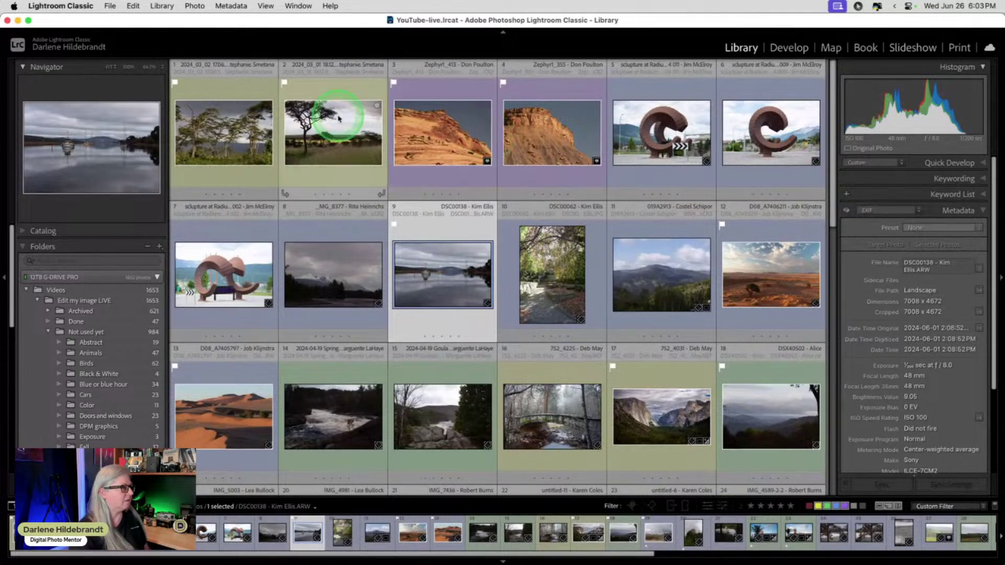
# - Compare the first two landscape photos in the grid side by side, briefly enlarging the view to inspect them
pyautogui.click(206, 150)
pyautogui.keyDown('super'); pyautogui.click(332, 150); pyautogui.keyUp('super')
pyautogui.press('c')
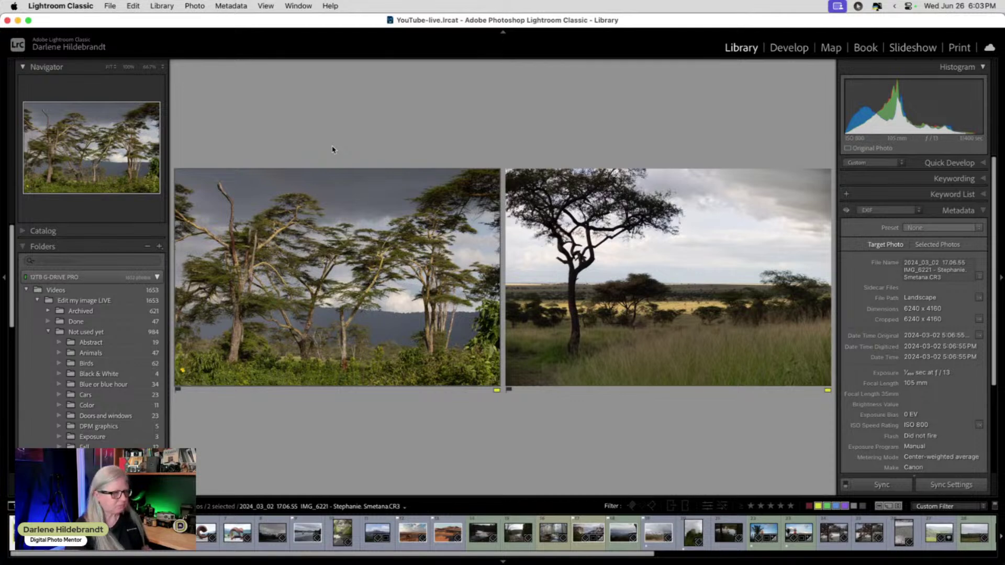
pyautogui.hotkey('shift', 'Tab')
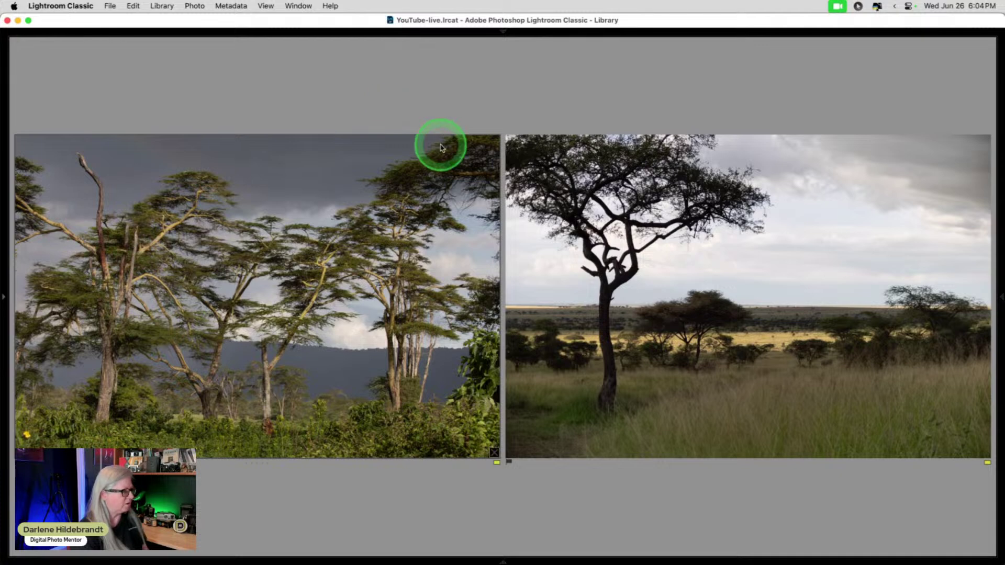
pyautogui.hotkey('shift', 'Tab')
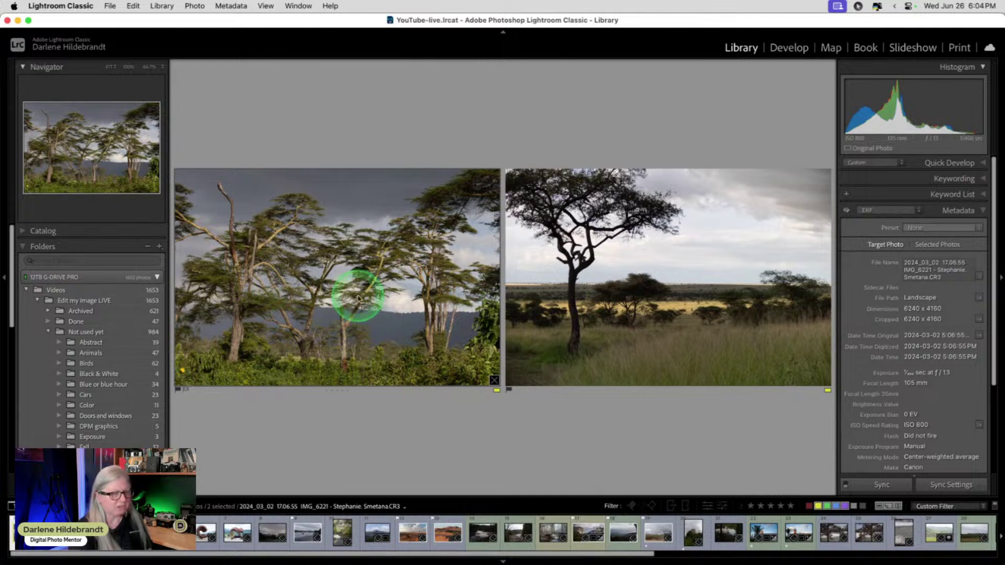
# - Open the photo of the group of trees for developing and apply the Camera Matching profile Camera Landscape
pyautogui.press('d')
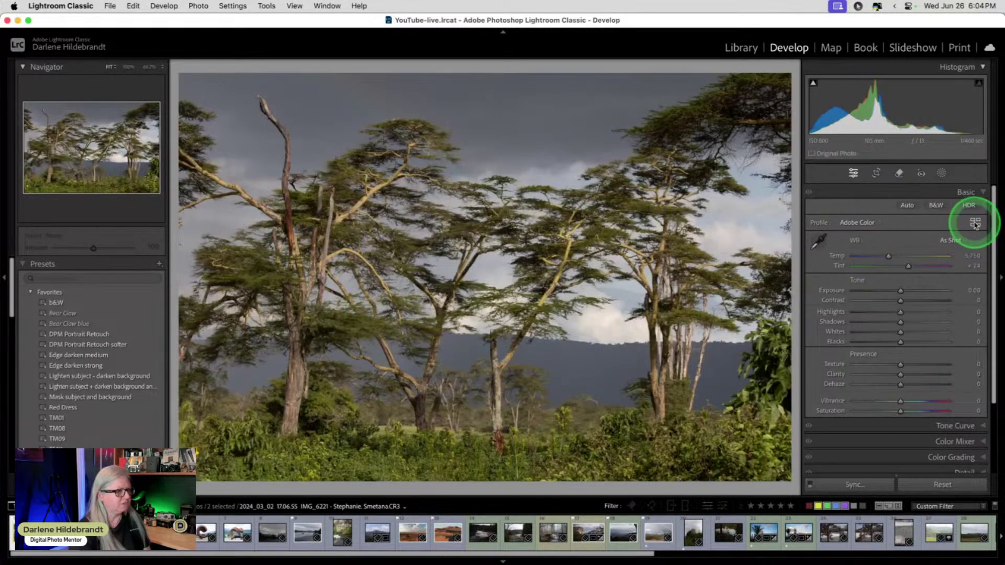
pyautogui.click(975, 224)
pyautogui.click(943, 305)
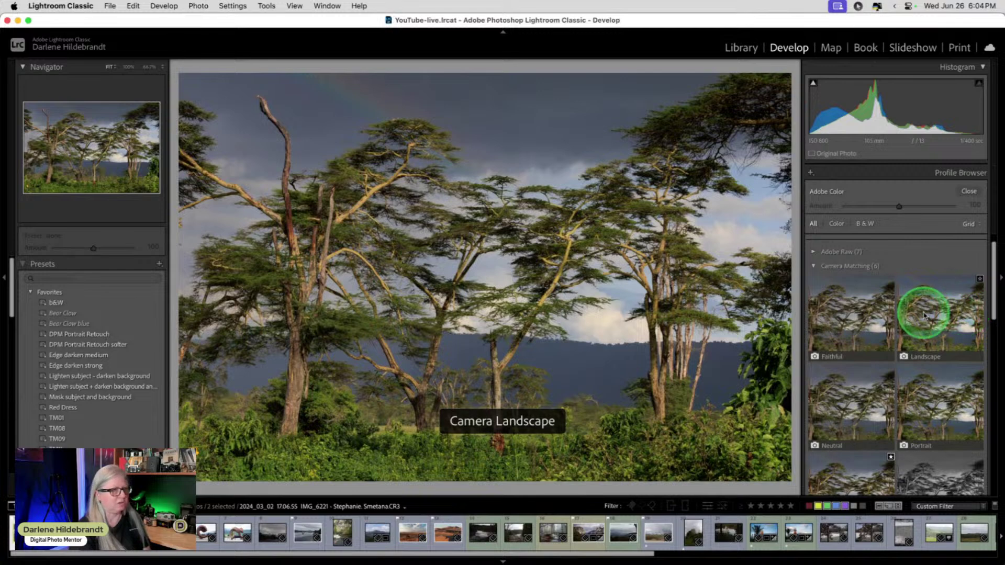
pyautogui.click(951, 314)
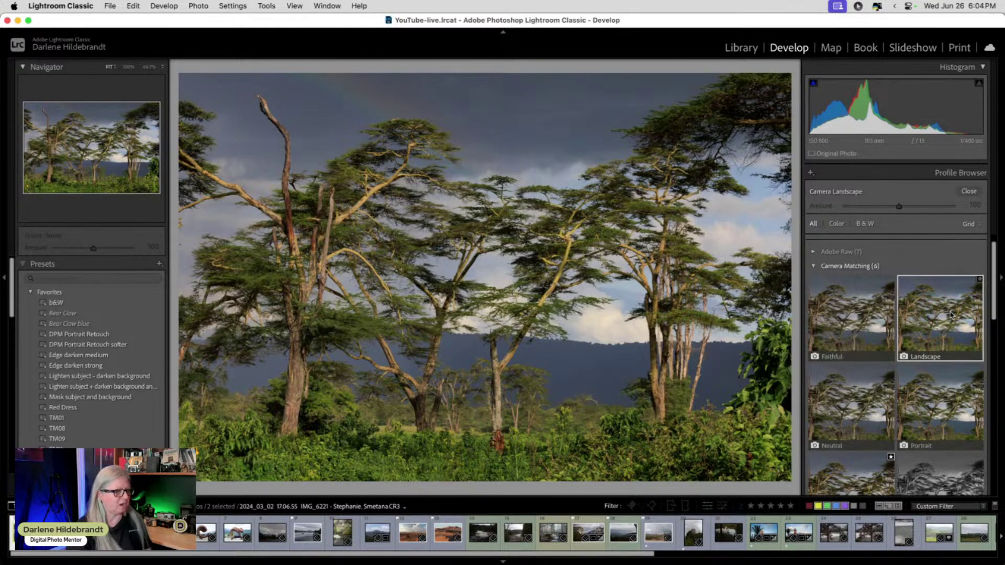
pyautogui.click(969, 192)
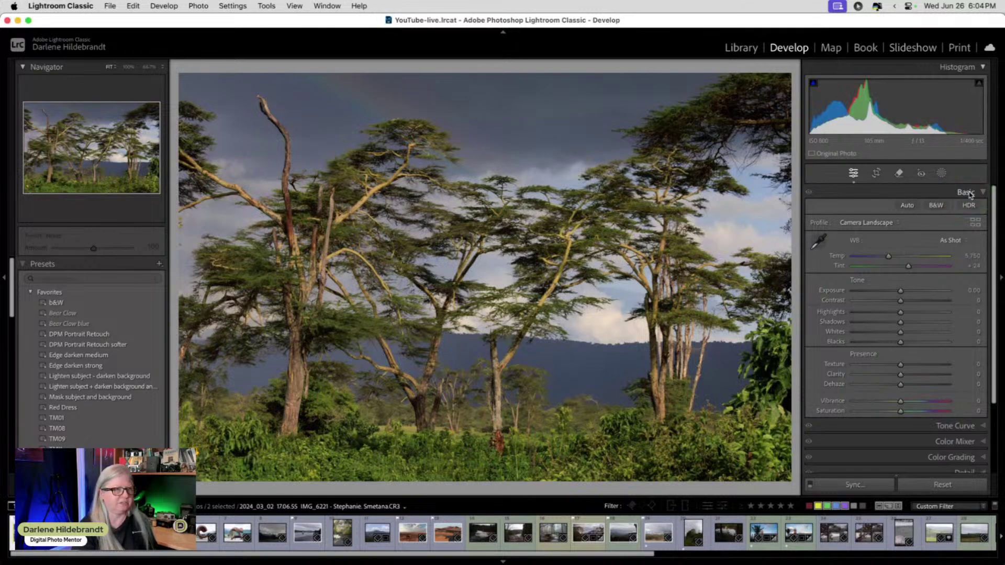
# - Warm the tree photo by setting the white balance temperature to 6,686
pyautogui.moveTo(889, 256)
pyautogui.mouseDown()
pyautogui.moveTo(907, 257)
pyautogui.moveTo(898, 256)
pyautogui.mouseUp()
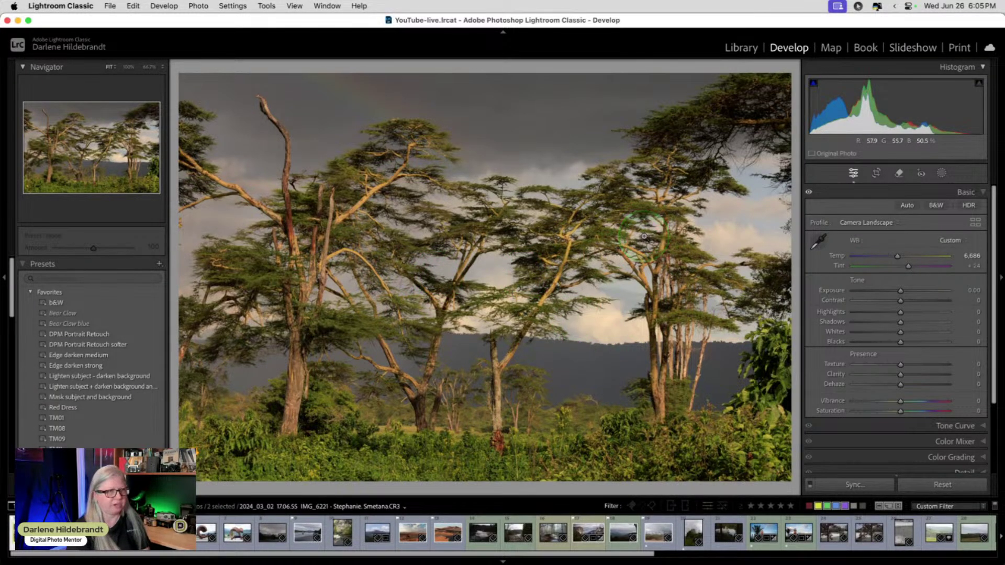
pyautogui.scroll(-5, 927, 387)
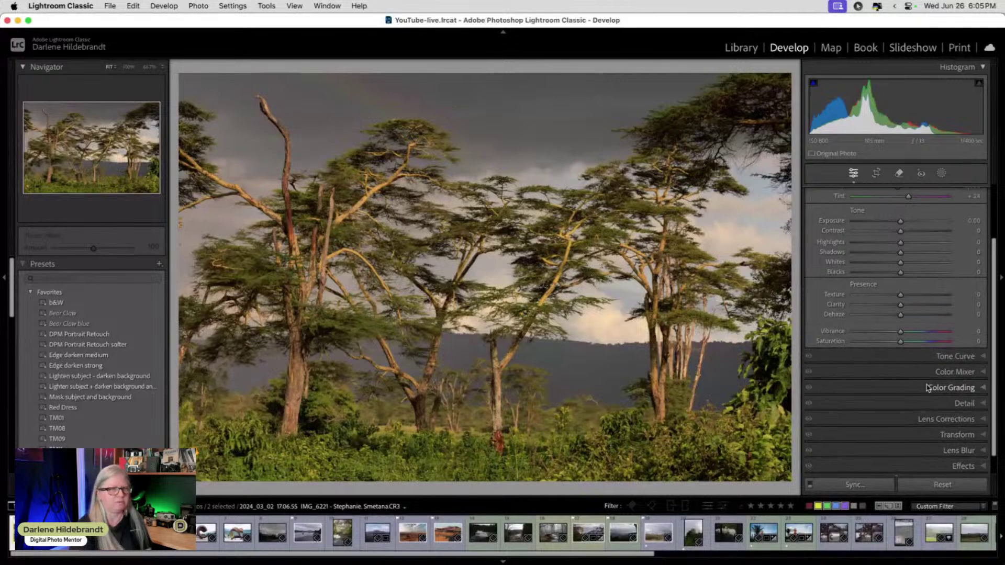
pyautogui.scroll(-2, 927, 388)
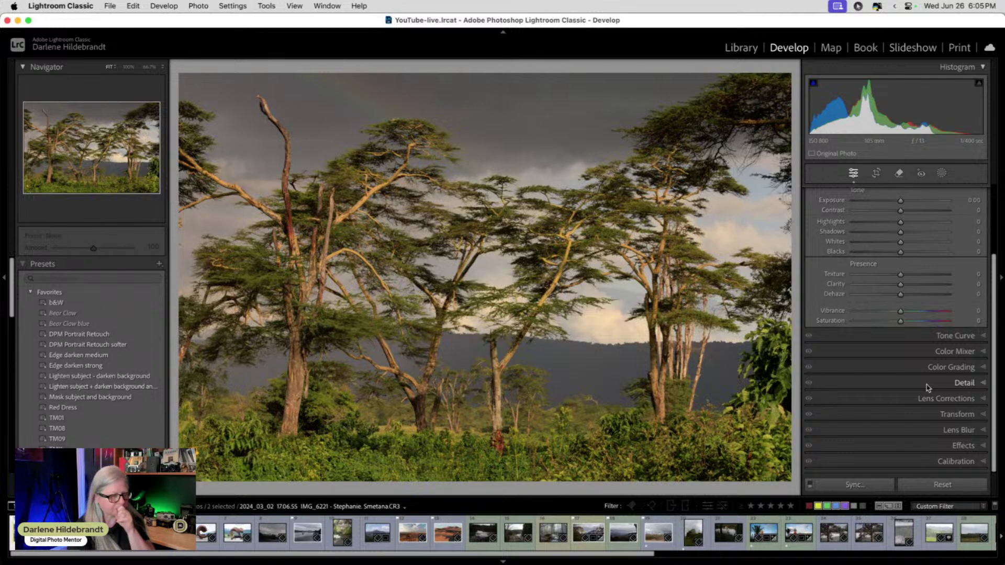
pyautogui.click(927, 387)
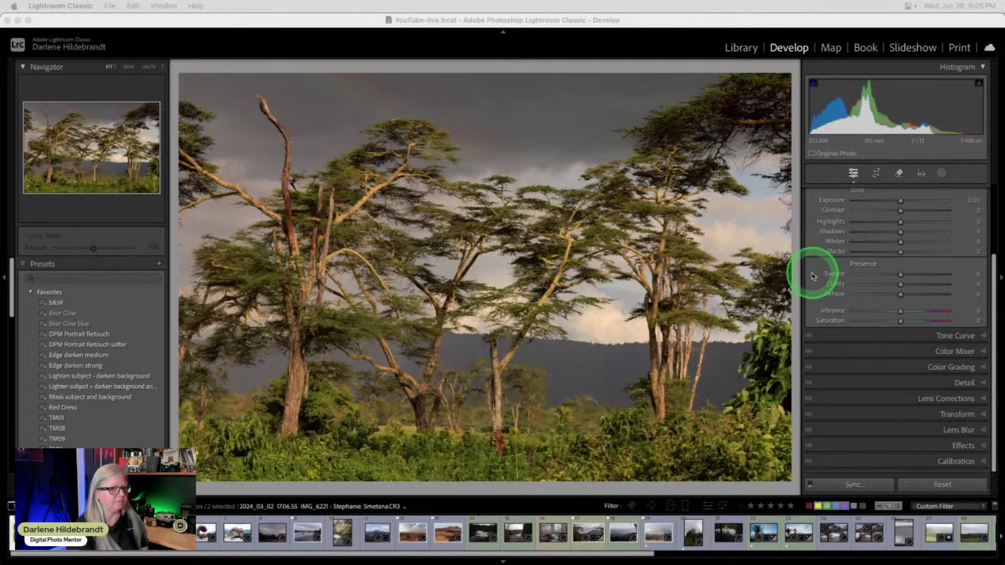
# - In the blue channel of the tone curve, lower a highlight point to input 201, output 189
pyautogui.click(959, 336)
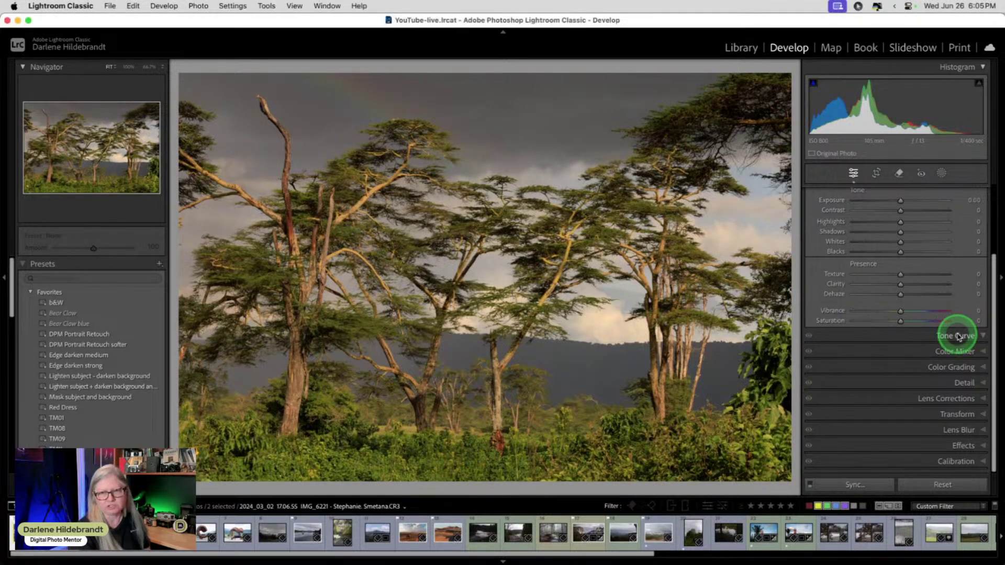
pyautogui.scroll(2, 959, 337)
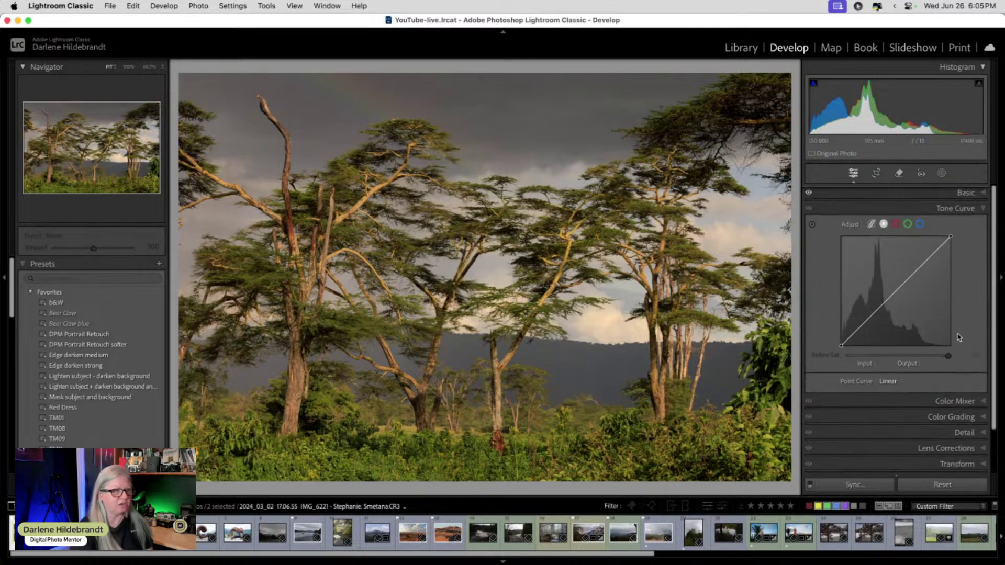
pyautogui.click(896, 224)
pyautogui.click(921, 224)
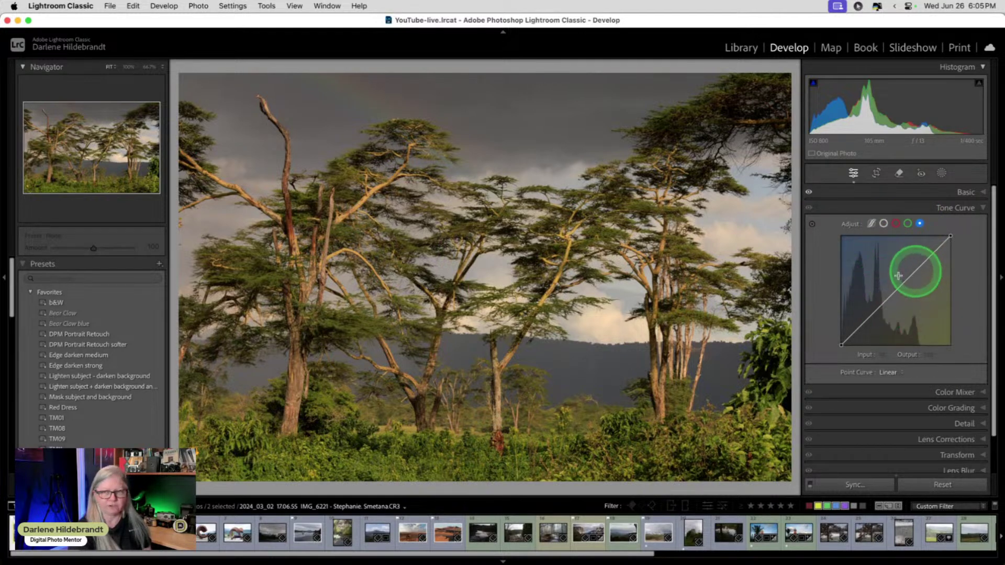
pyautogui.moveTo(923, 262)
pyautogui.mouseDown()
pyautogui.moveTo(930, 267)
pyautogui.moveTo(918, 254)
pyautogui.moveTo(928, 266)
pyautogui.mouseUp()
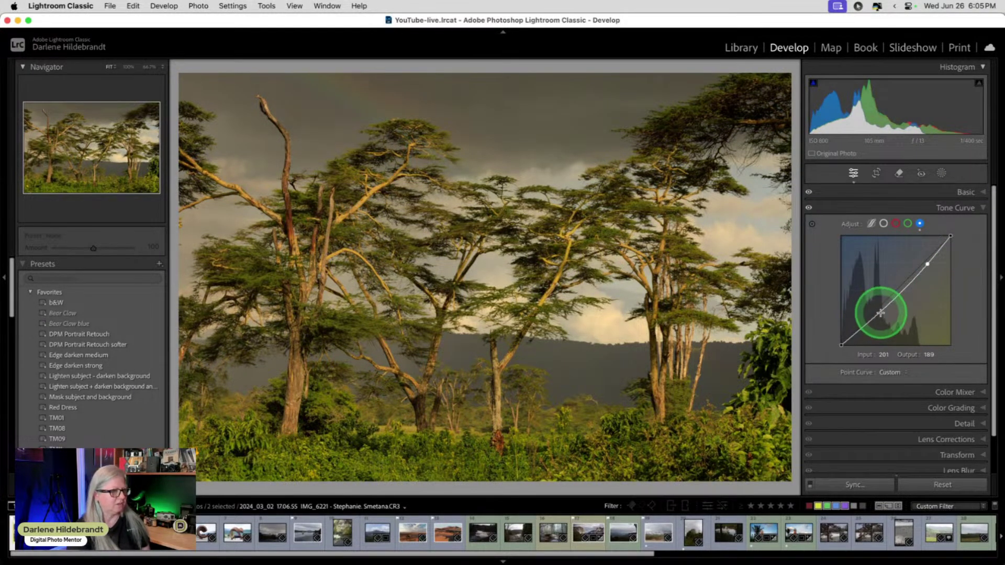
# - Add a shadow point to the blue curve at input 74, output 73, and lower its highlight point slightly further
pyautogui.moveTo(877, 313); pyautogui.dragTo(878, 312)
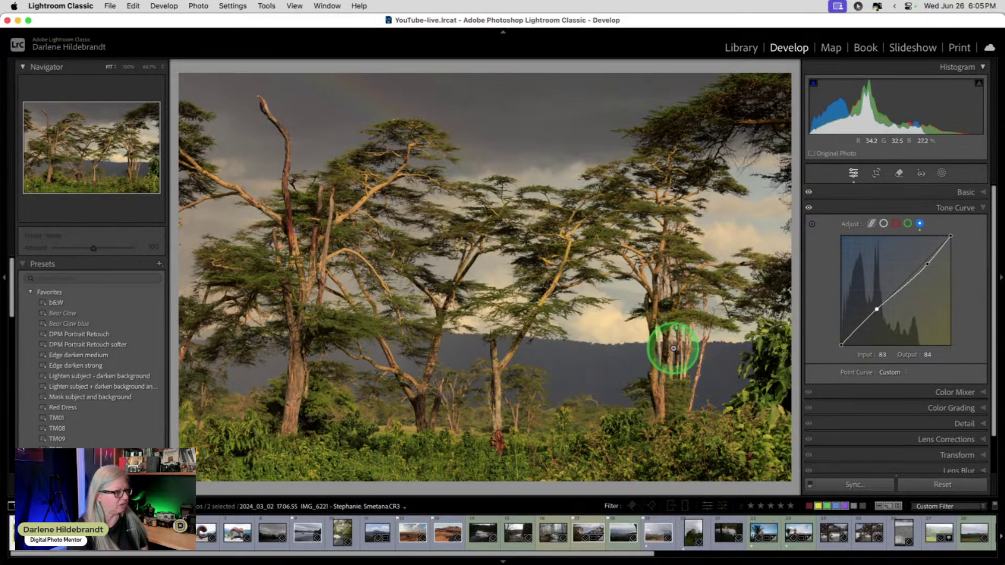
pyautogui.moveTo(880, 307); pyautogui.dragTo(879, 310)
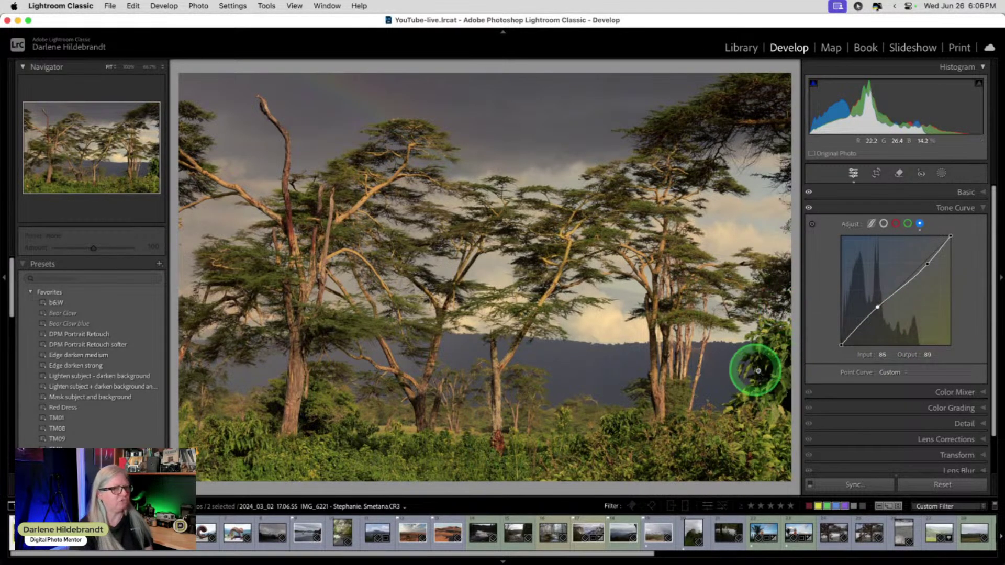
pyautogui.moveTo(928, 266); pyautogui.dragTo(928, 269)
pyautogui.moveTo(878, 307)
pyautogui.mouseDown()
pyautogui.moveTo(866, 308)
pyautogui.moveTo(872, 317)
pyautogui.mouseUp()
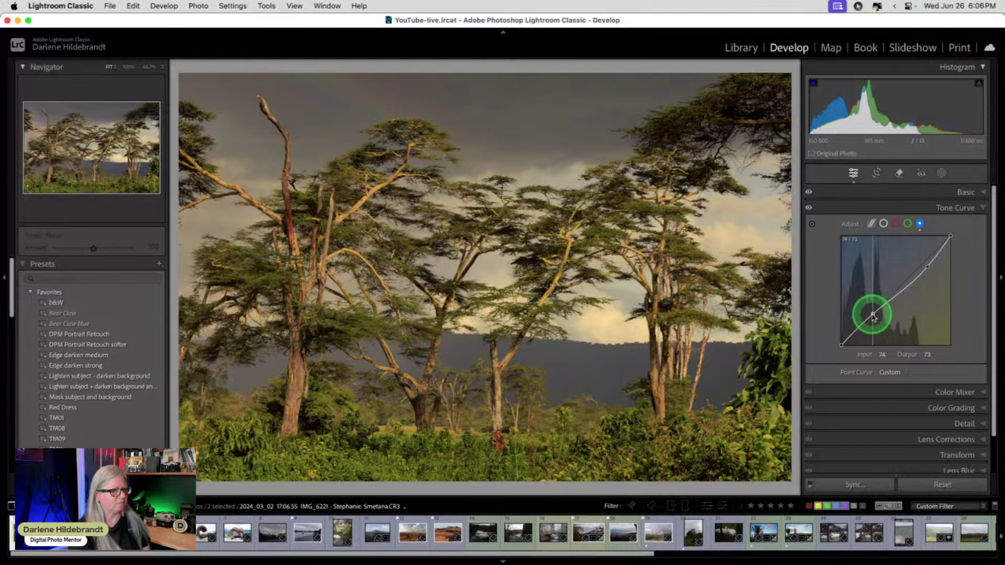
# - Add green curve points at input 183, output 190 and input 81, output 80, and preview the image without the tone curve
pyautogui.click(908, 224)
pyautogui.moveTo(909, 269); pyautogui.dragTo(921, 266)
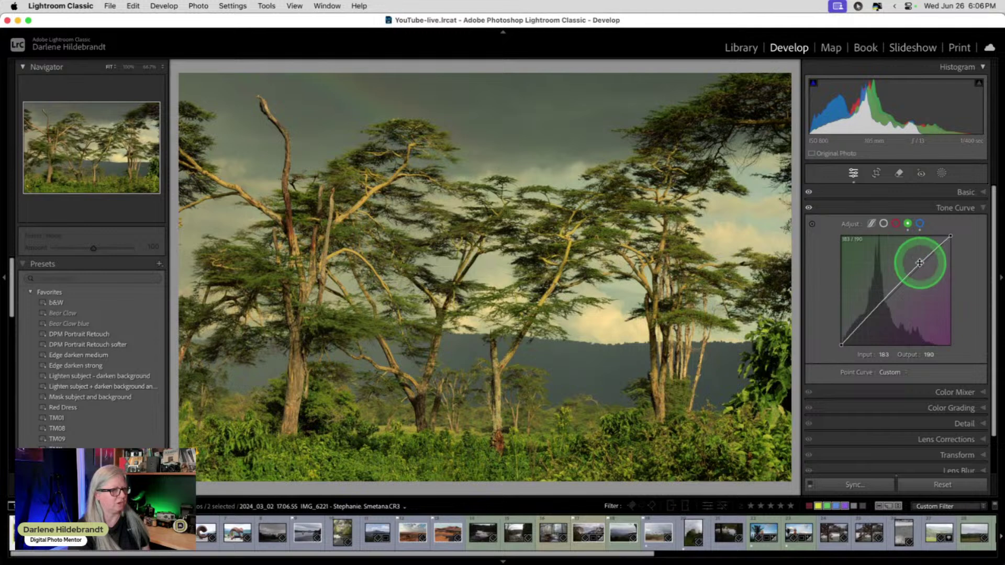
pyautogui.moveTo(868, 309); pyautogui.dragTo(877, 313)
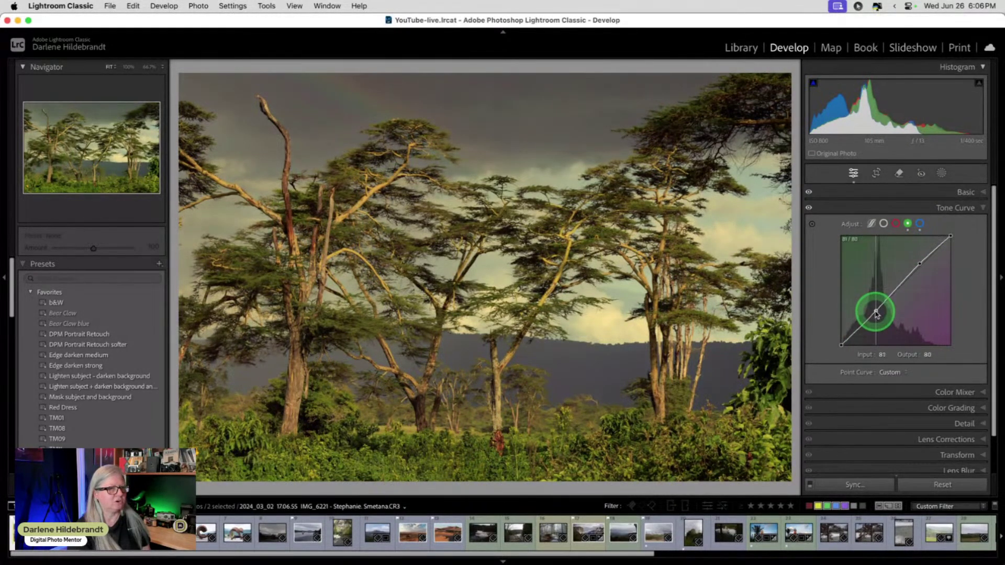
pyautogui.click(810, 208)
pyautogui.click(810, 209)
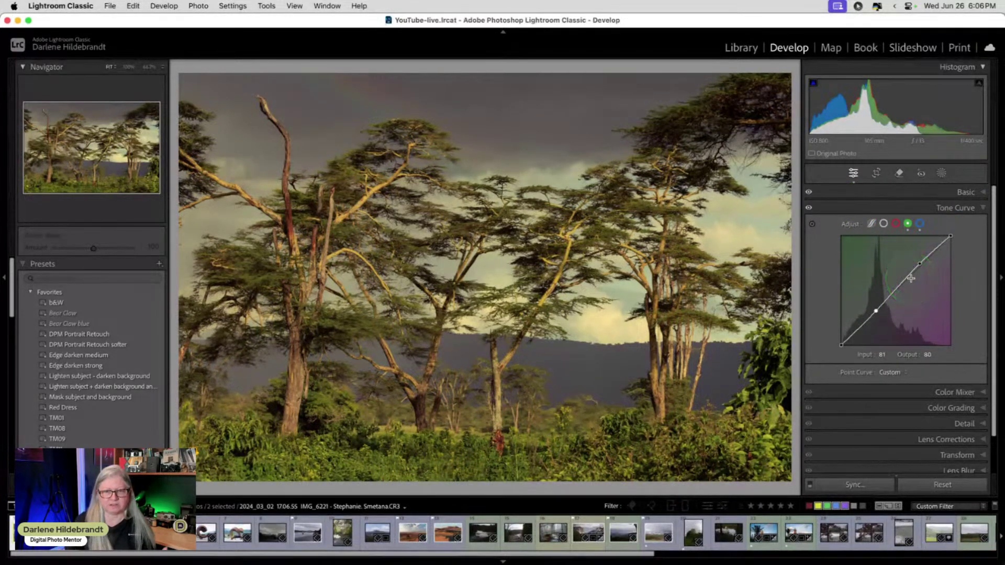
# - Set the Whites automatically to +28 and lower the Blacks to -43 in the basic tone adjustments
pyautogui.click(850, 207)
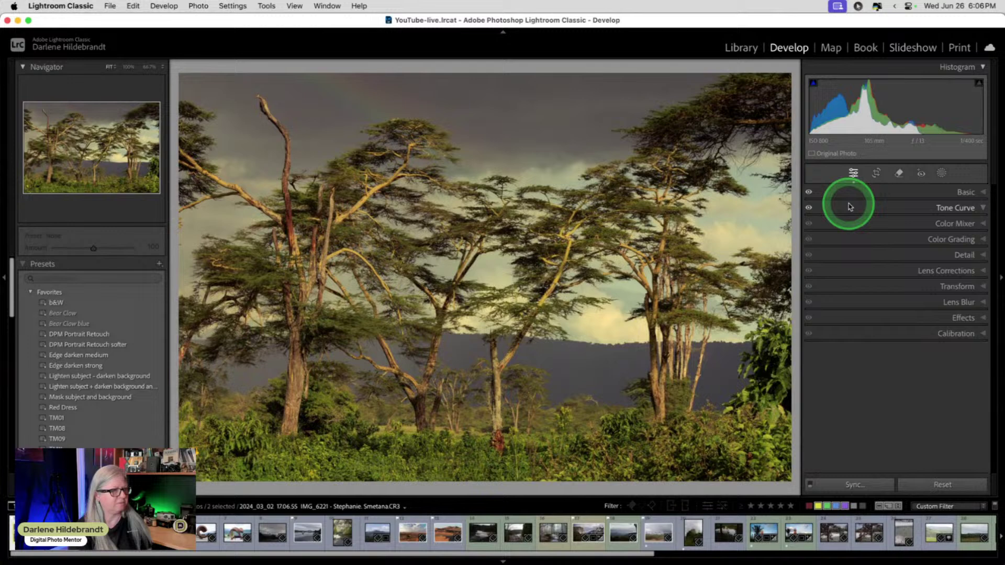
pyautogui.click(888, 193)
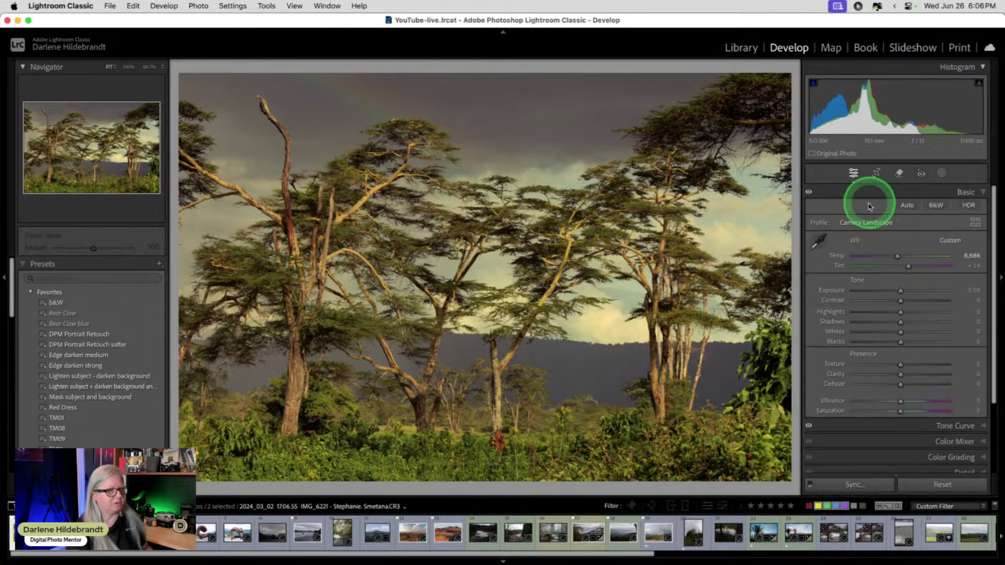
pyautogui.keyDown('shift'); pyautogui.doubleClick(835, 331); pyautogui.keyUp('shift')
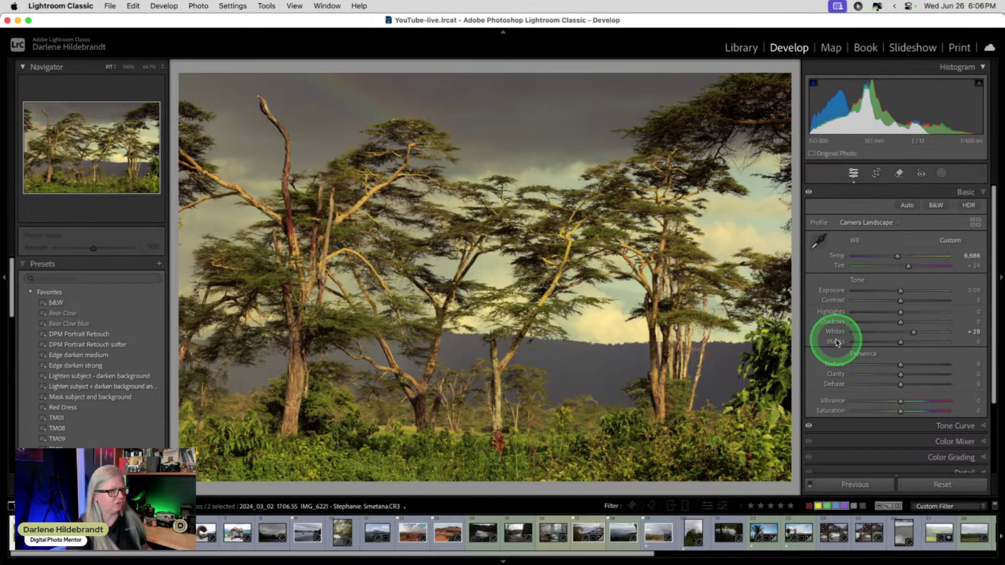
pyautogui.keyDown('shift'); pyautogui.doubleClick(836, 342); pyautogui.keyUp('shift')
pyautogui.moveTo(904, 341); pyautogui.dragTo(880, 343)
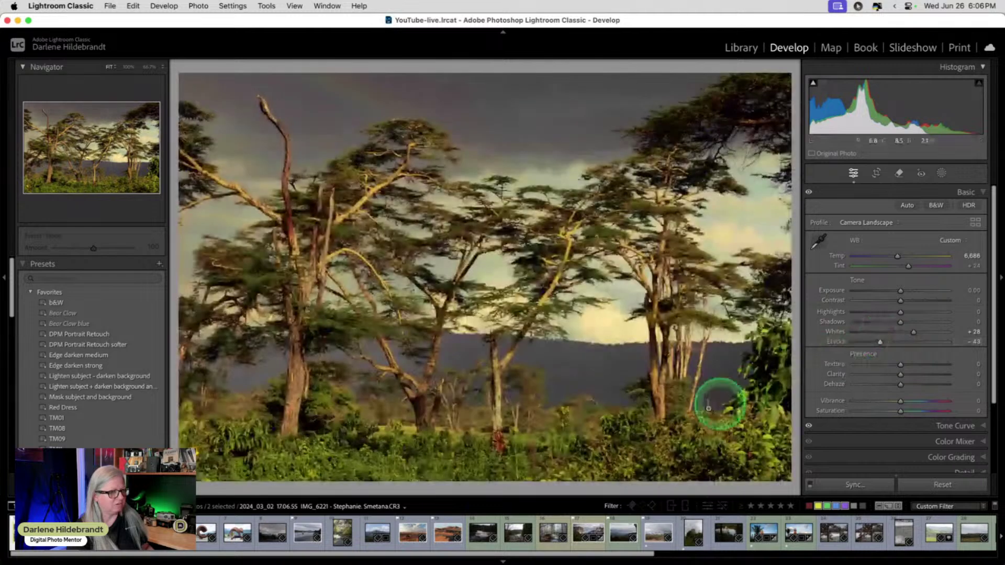
# - Raise the Clarity to +10 and compare the edited photo with its original version
pyautogui.moveTo(901, 374); pyautogui.dragTo(907, 373)
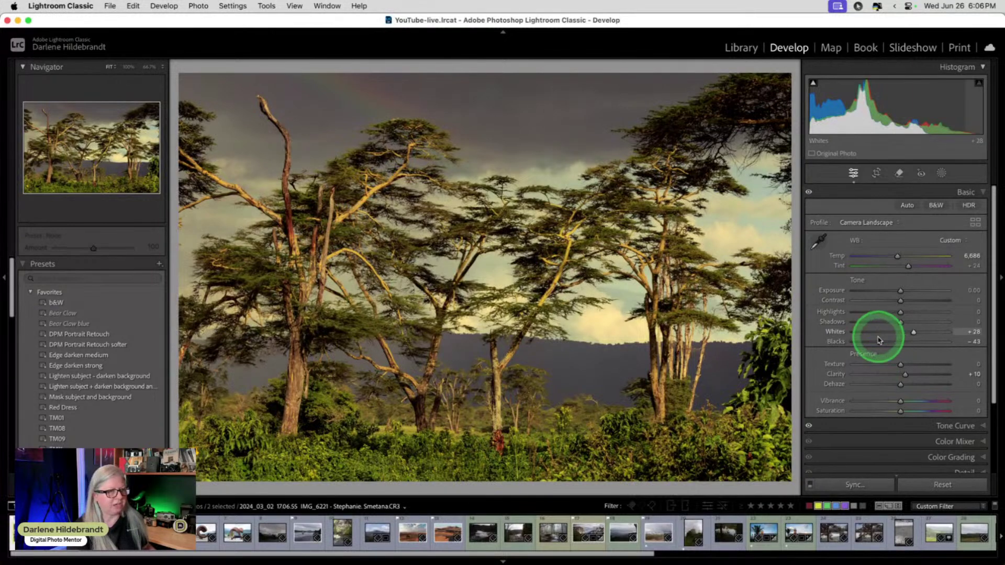
pyautogui.moveTo(881, 343); pyautogui.dragTo(880, 344)
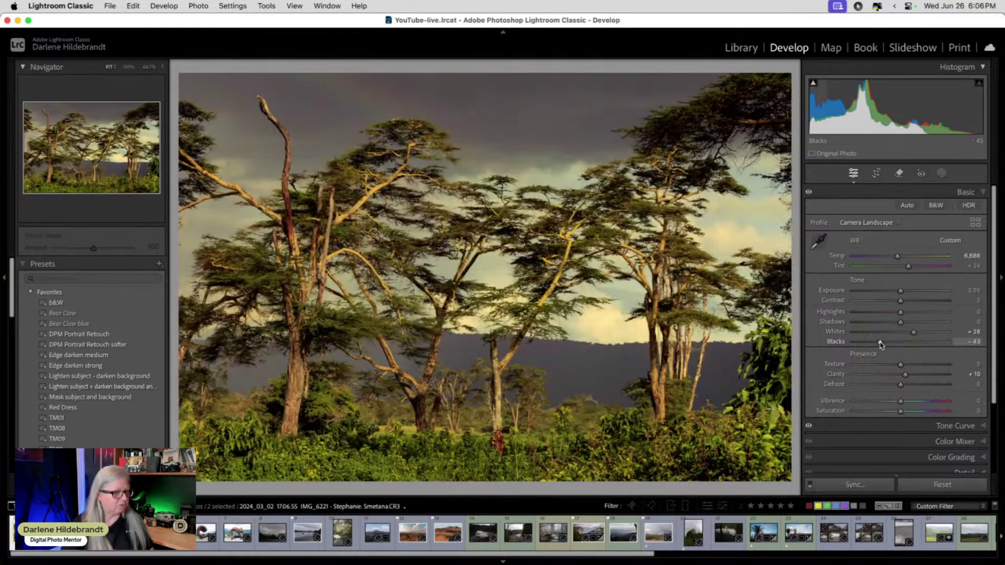
pyautogui.press('\\')
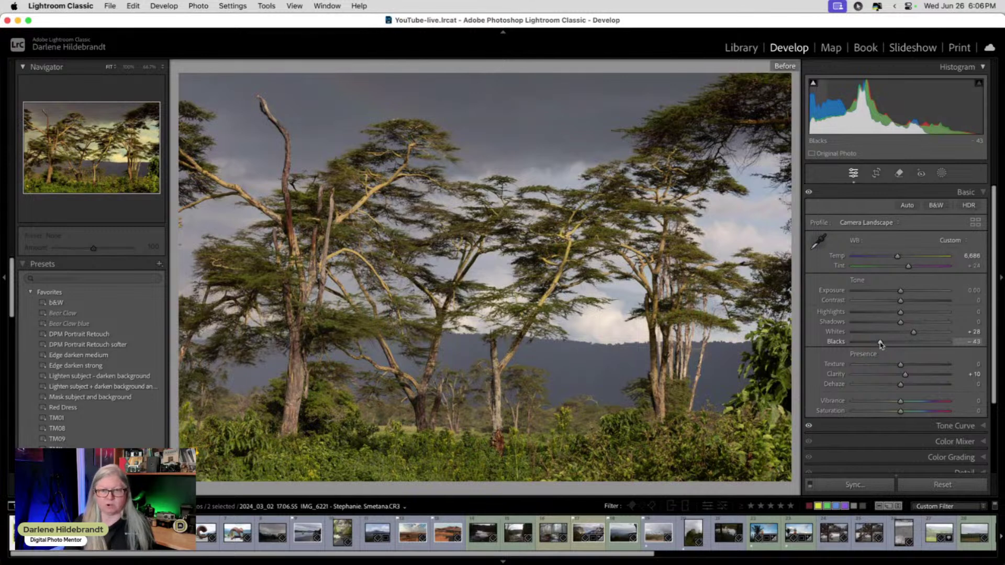
pyautogui.press('\\')
pyautogui.press('\\')
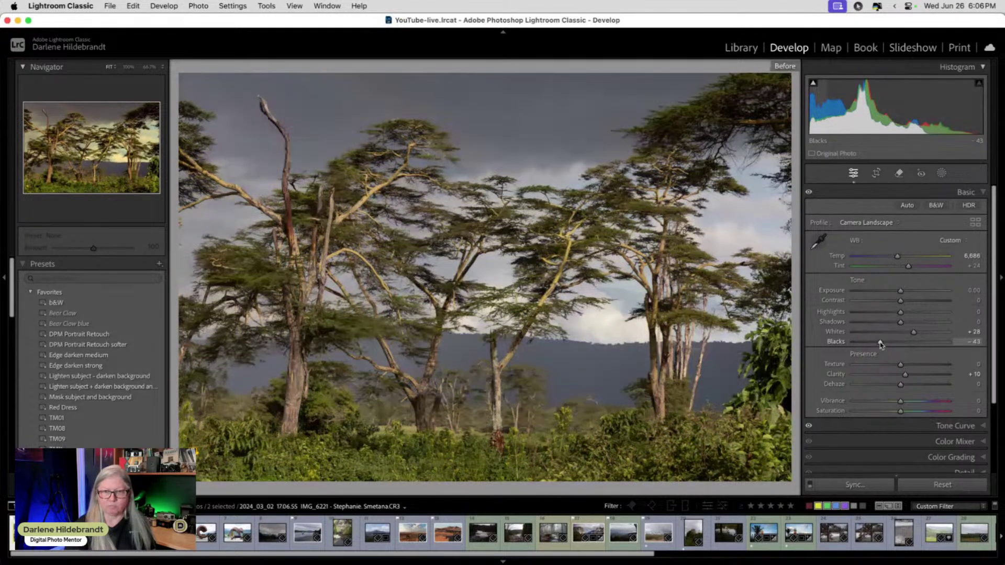
pyautogui.press('\\')
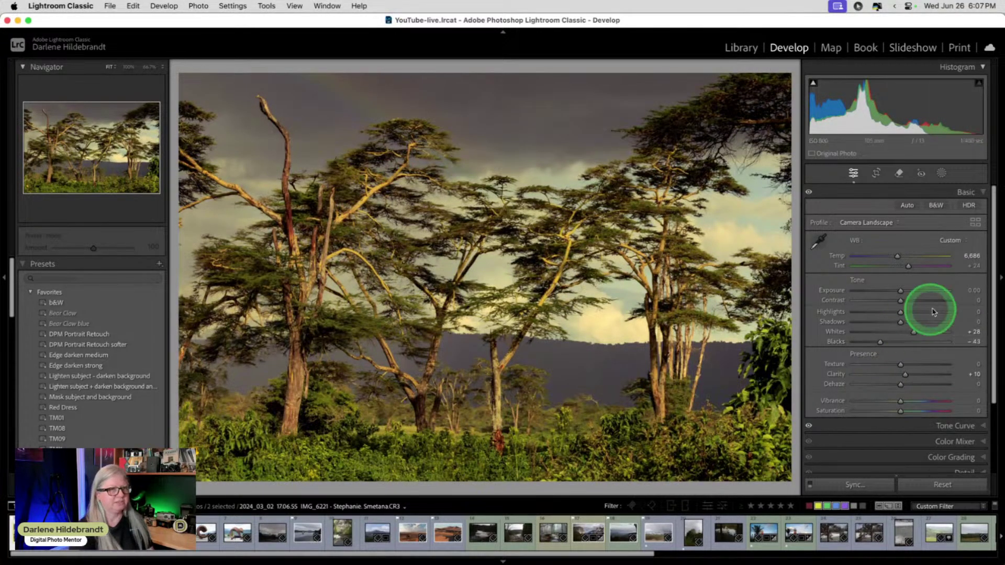
# - Return the white balance to As Shot and compare the photo again with its original version
pyautogui.click(950, 240)
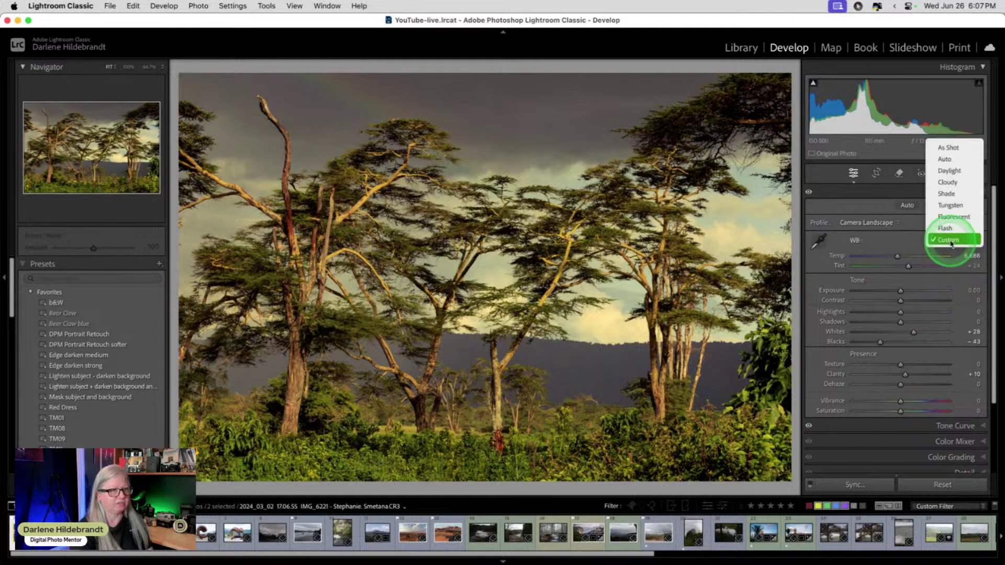
pyautogui.click(915, 272)
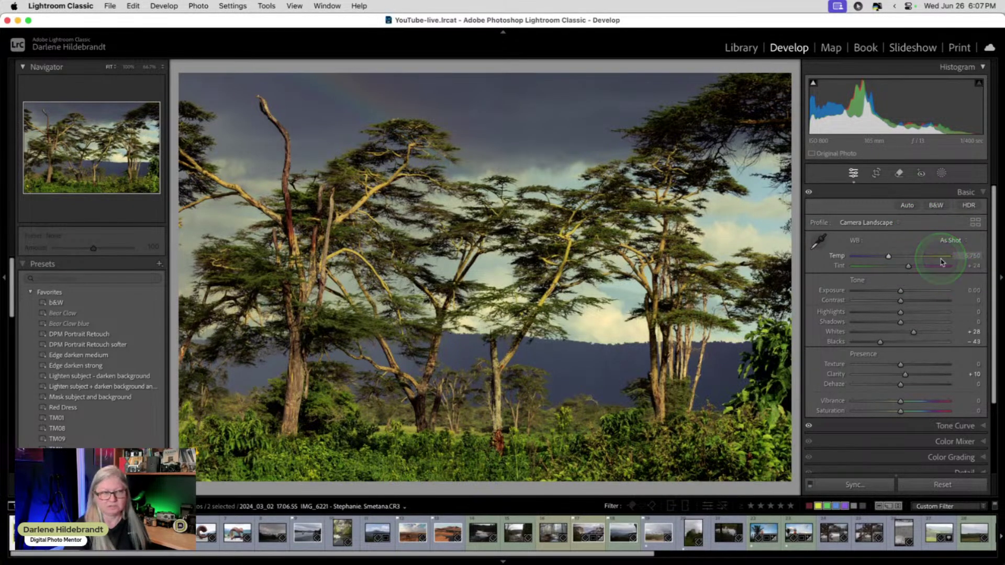
pyautogui.press('\\')
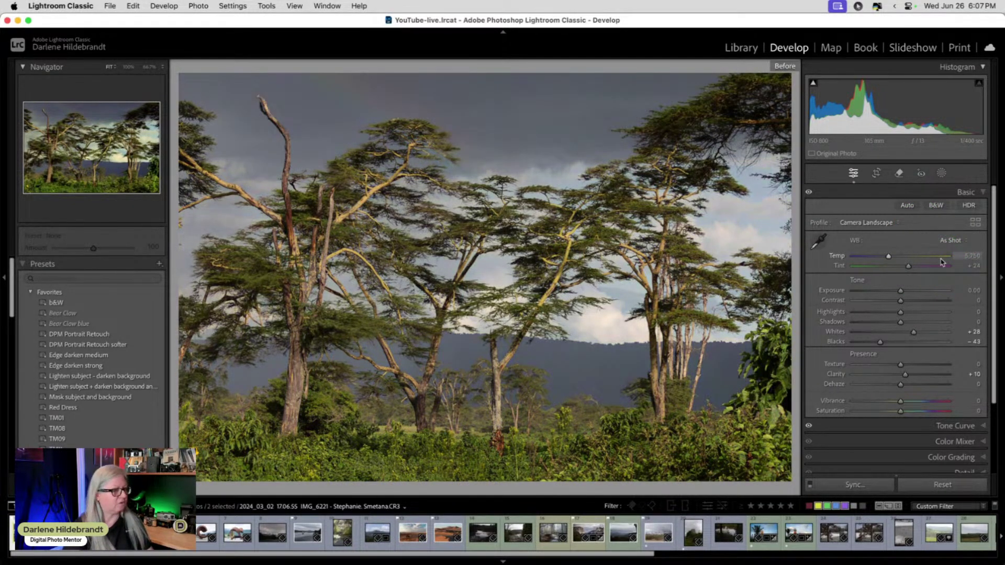
pyautogui.press('\\')
pyautogui.press('\\')
pyautogui.press('\\')
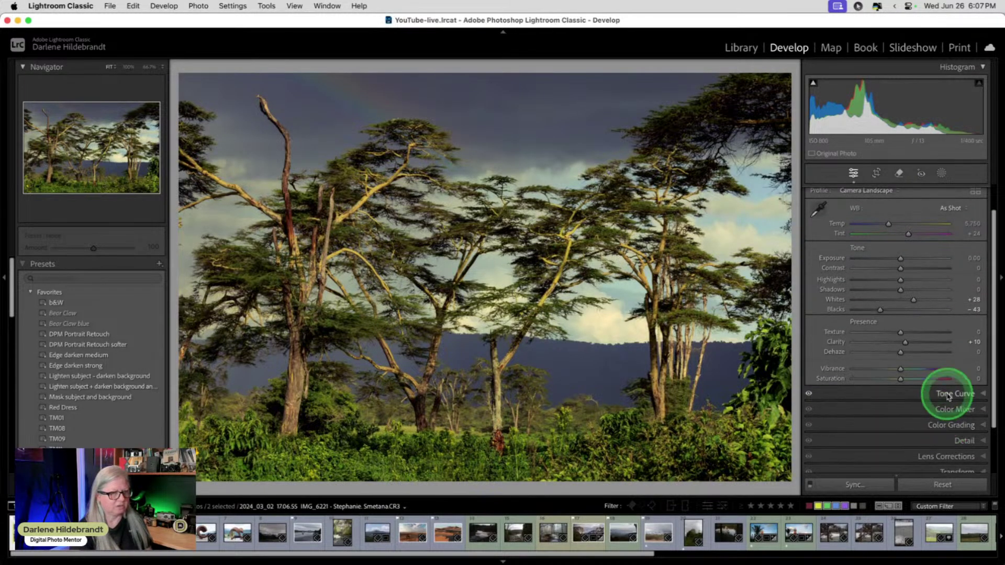
# - Remove both added points from the green channel's tone curve
pyautogui.click(946, 390)
pyautogui.click(919, 264)
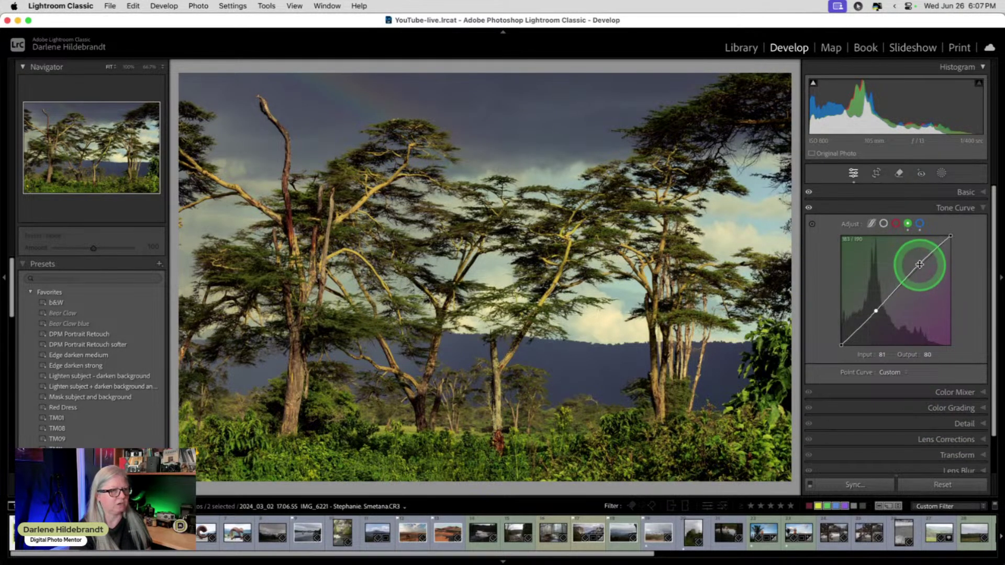
pyautogui.moveTo(920, 264); pyautogui.dragTo(918, 225)
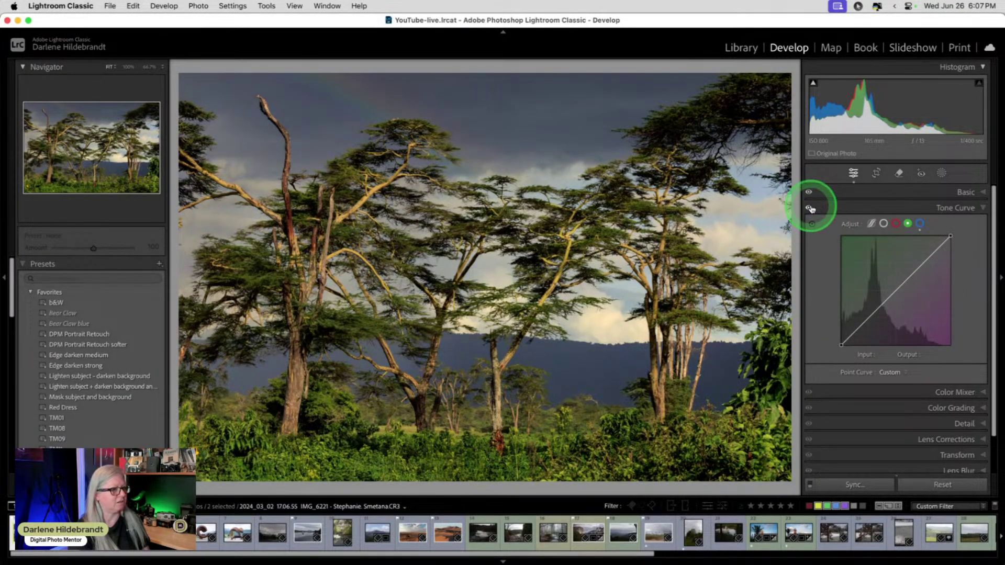
# - Try red curve points at input 96, output 99 and input 181, output 198, and remove them both
pyautogui.click(895, 224)
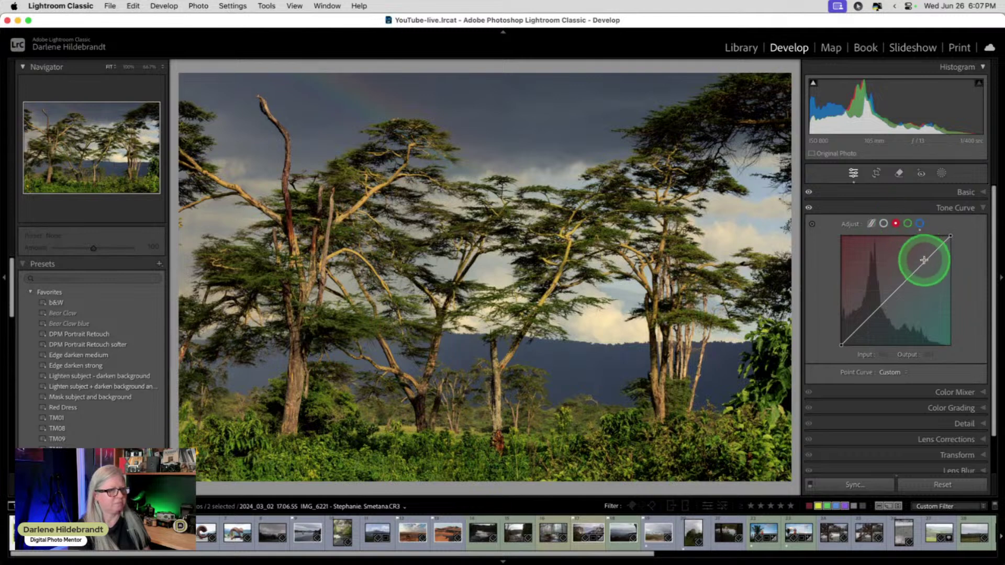
pyautogui.moveTo(923, 260); pyautogui.dragTo(925, 264)
pyautogui.click(883, 305)
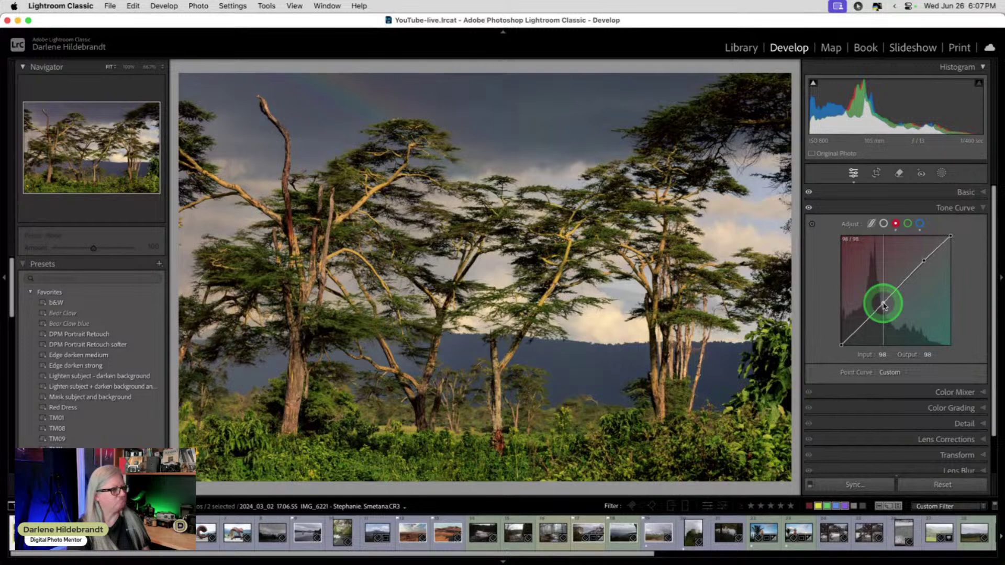
pyautogui.moveTo(883, 305); pyautogui.dragTo(881, 304)
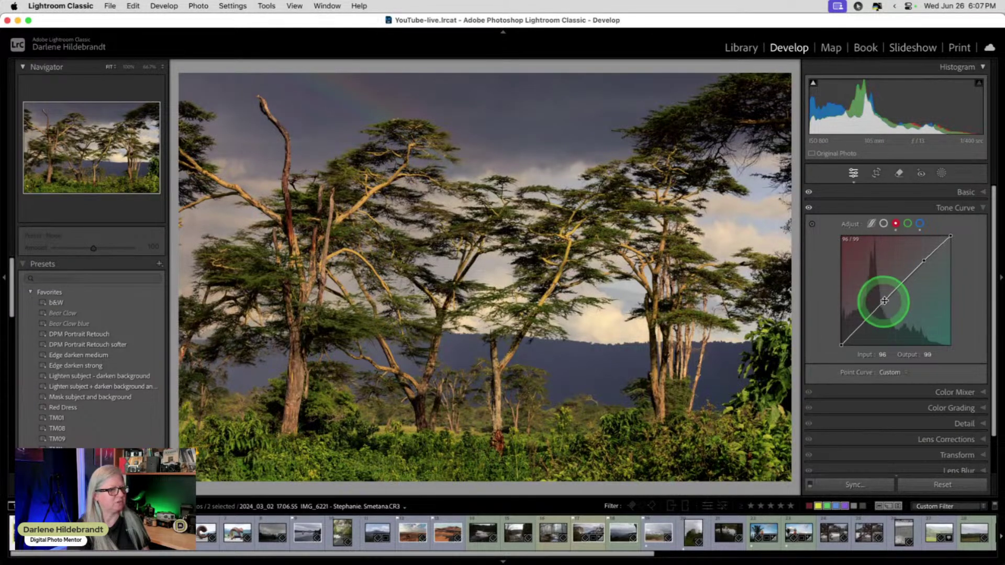
pyautogui.moveTo(924, 260); pyautogui.dragTo(920, 262)
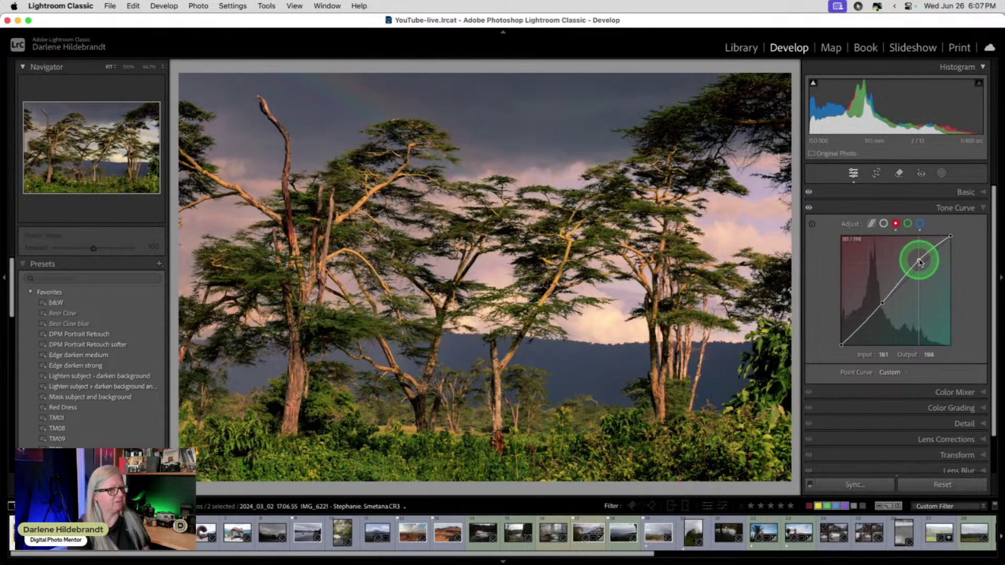
pyautogui.doubleClick(920, 262)
pyautogui.doubleClick(883, 302)
pyautogui.click(836, 213)
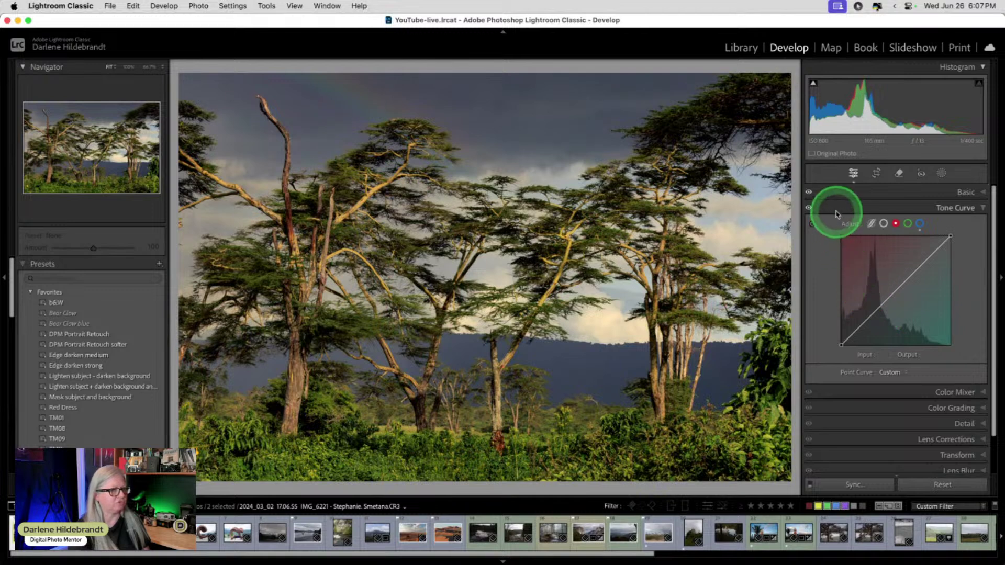
pyautogui.click(837, 211)
# - Sample the yellow of the sunlit branch on the centre tree as a Point Color in the Color Mixer
pyautogui.click(942, 224)
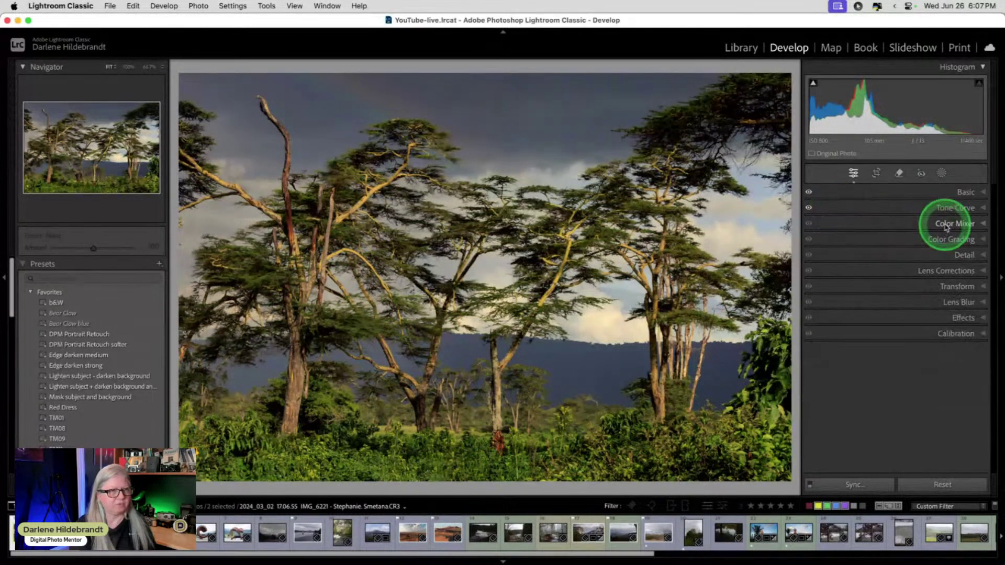
pyautogui.click(879, 270)
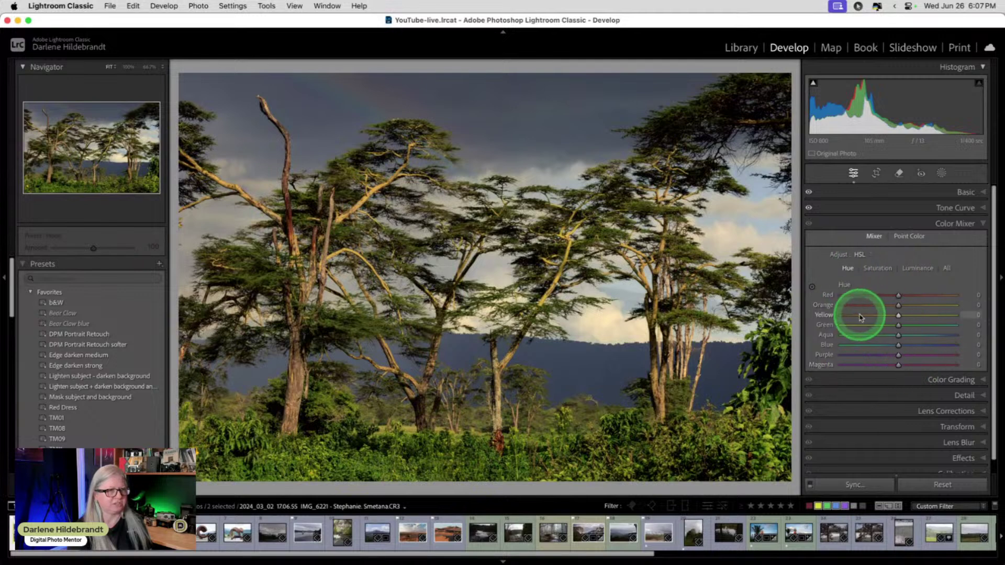
pyautogui.click(908, 237)
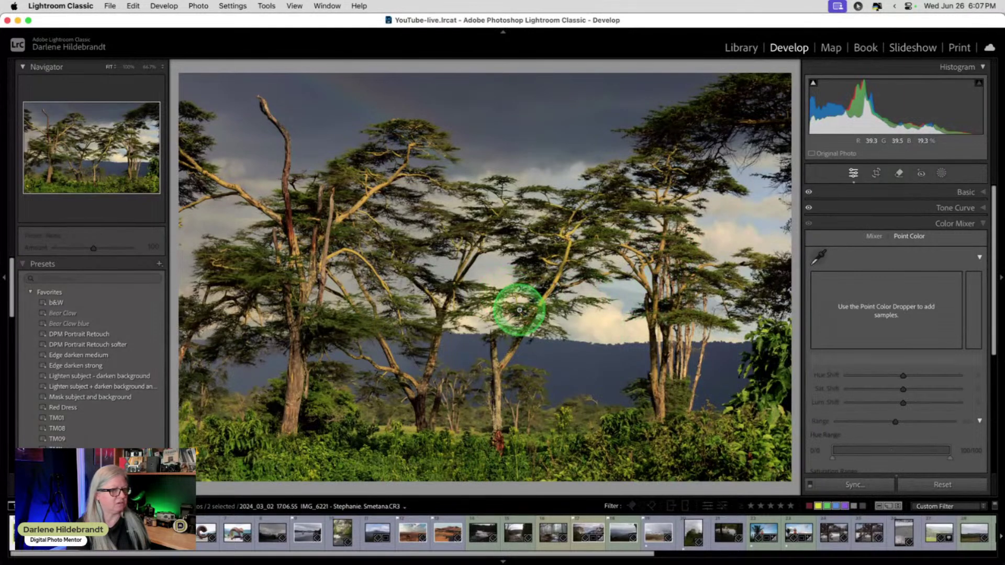
pyautogui.click(820, 256)
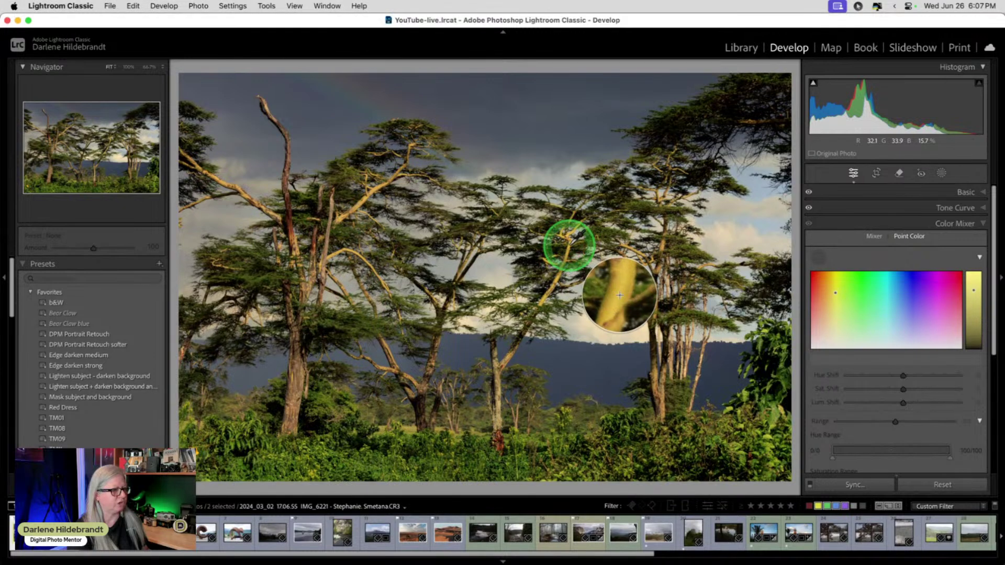
pyautogui.click(620, 294)
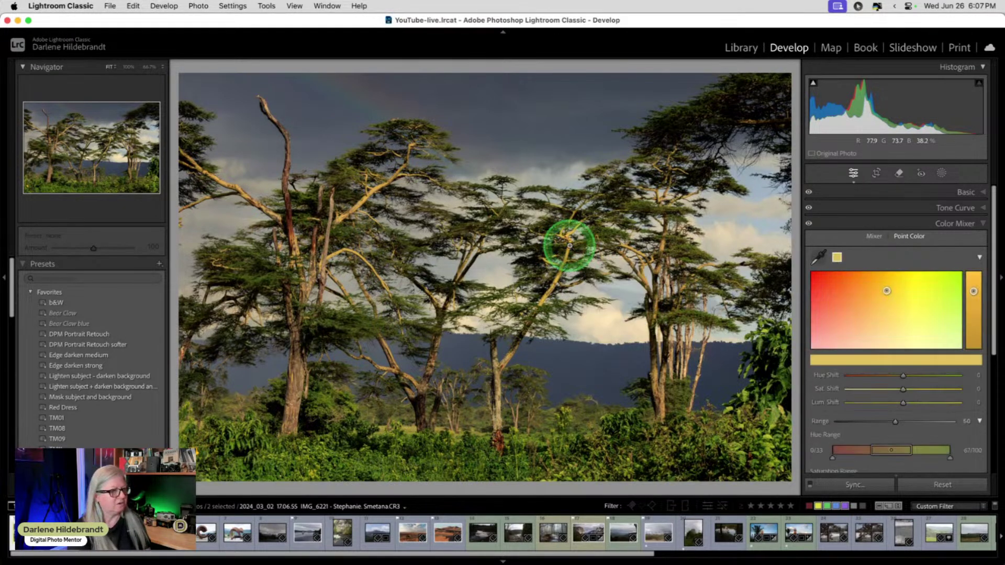
# - Visualize the yellow sample's range and refine it to Range 68, Hue Range 6/35 to 67/100 and Saturation Range 11/66 to 100/100
pyautogui.scroll(-2, 863, 331)
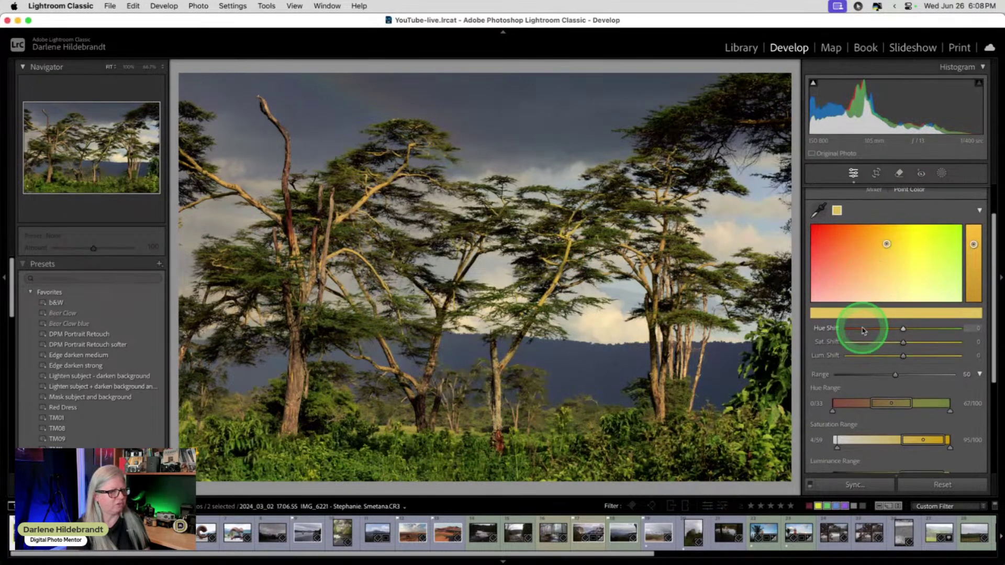
pyautogui.scroll(-3, 817, 459)
pyautogui.click(816, 429)
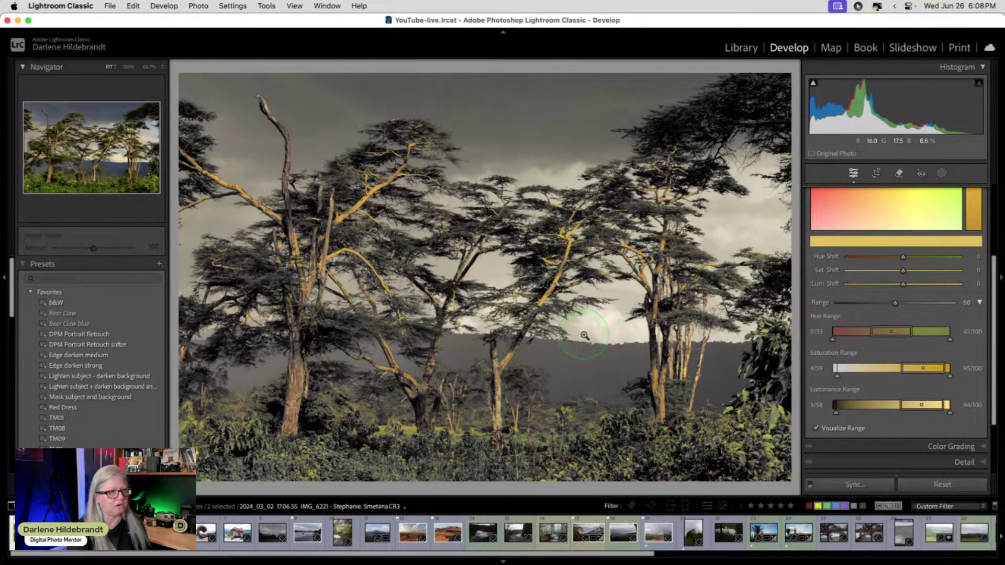
pyautogui.moveTo(882, 332)
pyautogui.mouseDown()
pyautogui.moveTo(896, 331)
pyautogui.moveTo(838, 330)
pyautogui.moveTo(889, 329)
pyautogui.mouseUp()
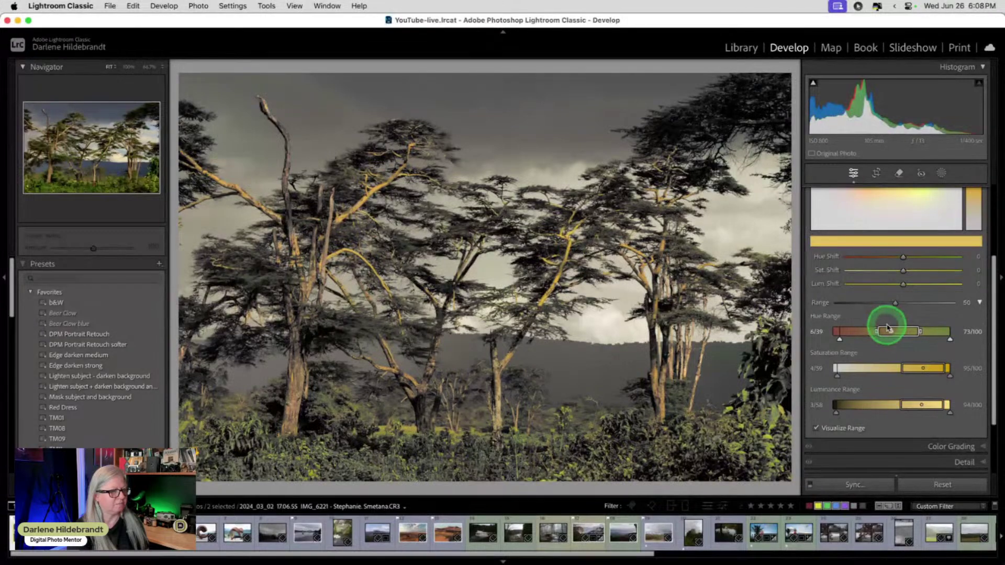
pyautogui.moveTo(914, 368); pyautogui.dragTo(919, 369)
pyautogui.moveTo(919, 329); pyautogui.dragTo(904, 302)
# - Set the yellow sample's Hue Shift to -6, Sat. Shift to 16 and Lum. Shift to 19
pyautogui.moveTo(902, 270); pyautogui.dragTo(927, 258)
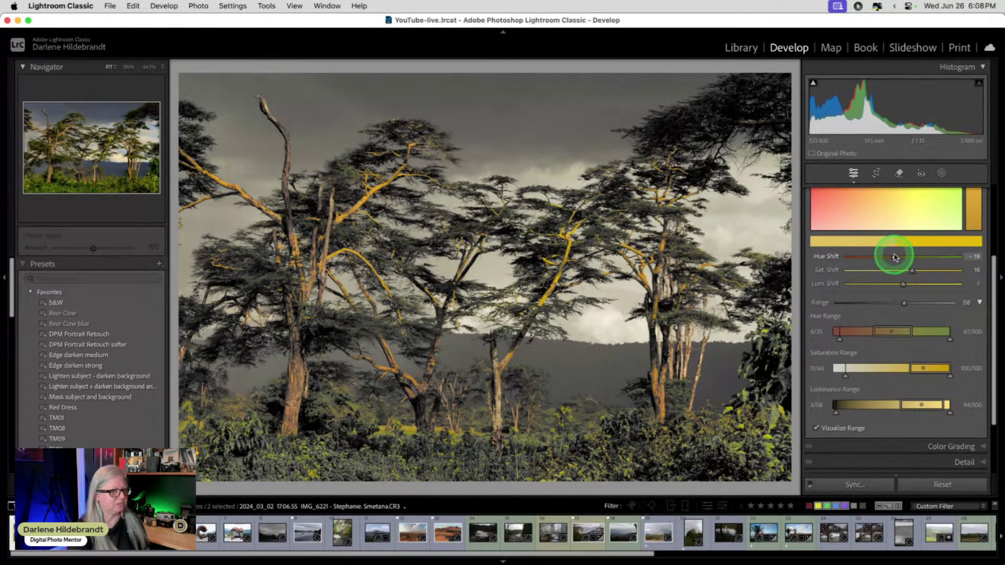
pyautogui.moveTo(882, 256); pyautogui.dragTo(910, 259)
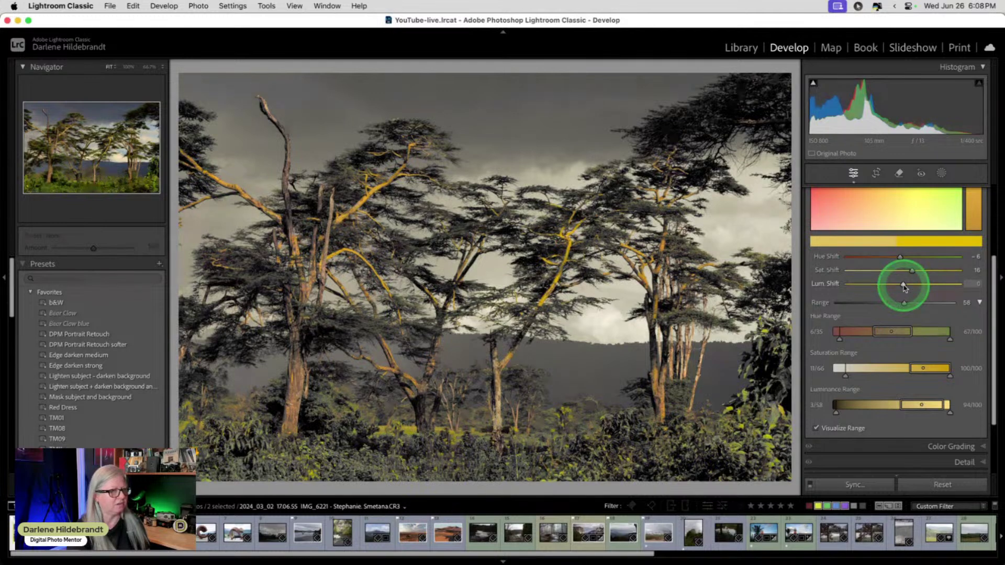
pyautogui.moveTo(904, 287); pyautogui.dragTo(914, 285)
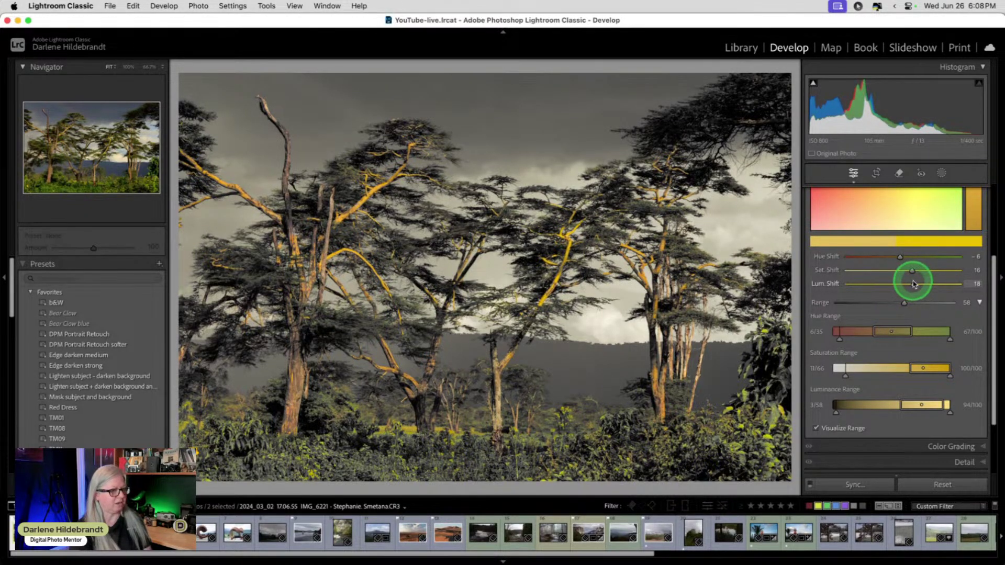
# - Turn off the range visualization and compare the photo with and without the Color Mixer adjustments
pyautogui.click(815, 428)
pyautogui.scroll(5, 869, 286)
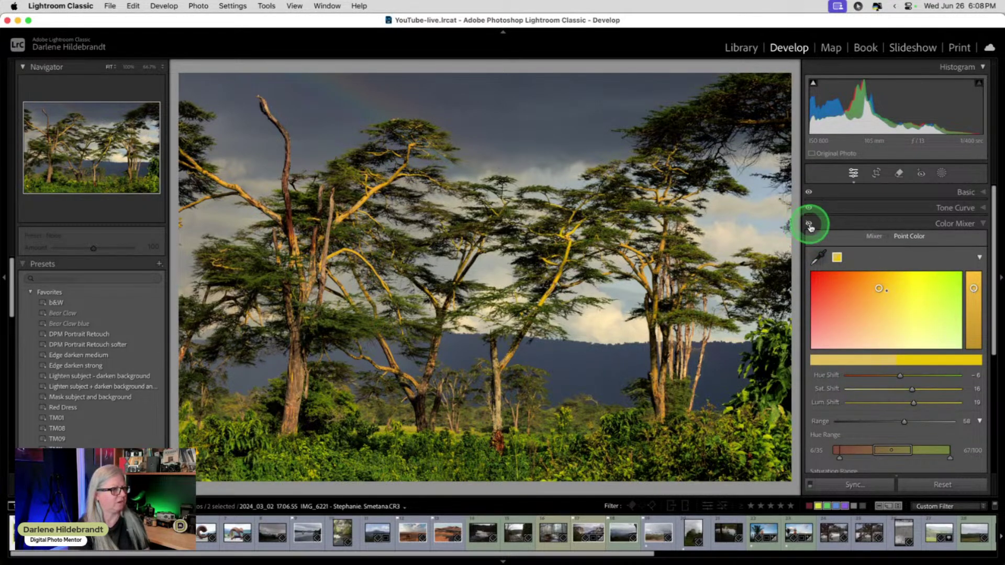
pyautogui.click(809, 225)
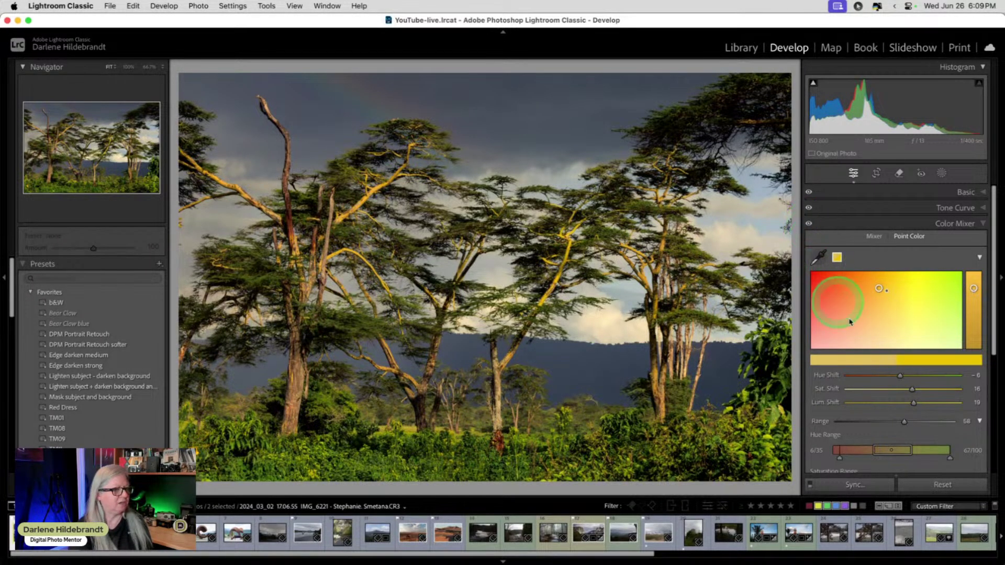
# - Add a second Point Color sample from the dark blue hills behind the trees
pyautogui.click(816, 260)
pyautogui.click(836, 259)
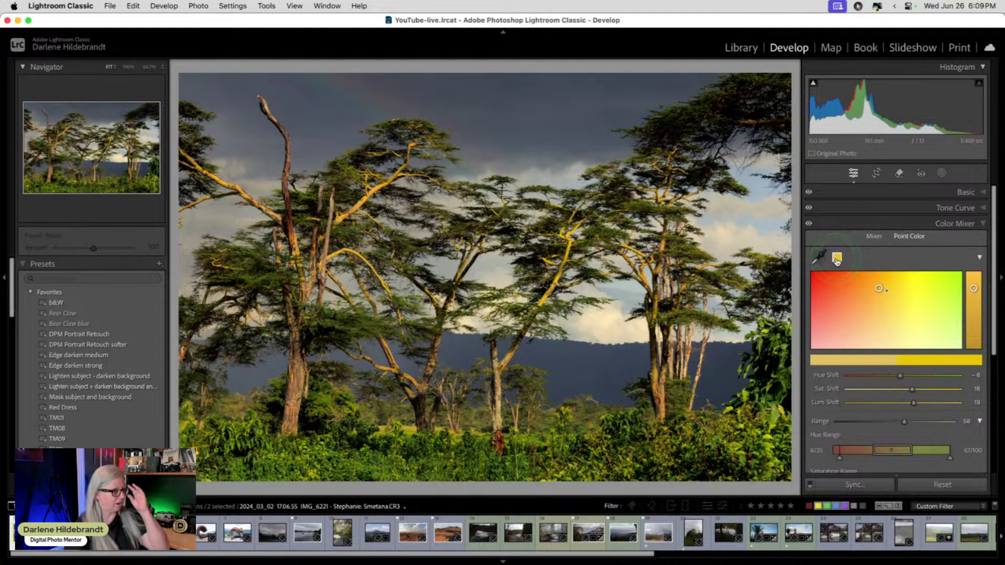
pyautogui.click(819, 259)
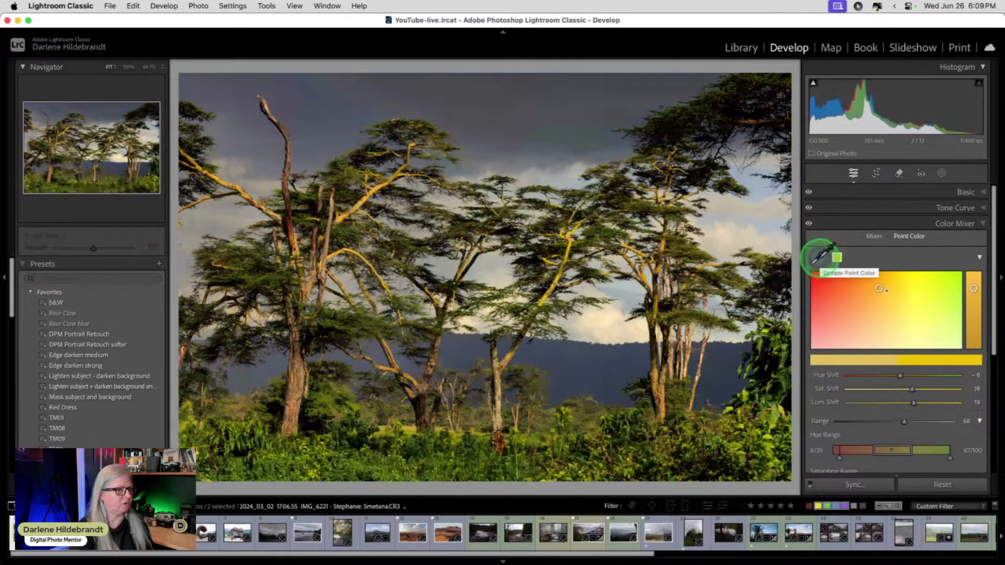
pyautogui.moveTo(820, 256); pyautogui.dragTo(591, 356)
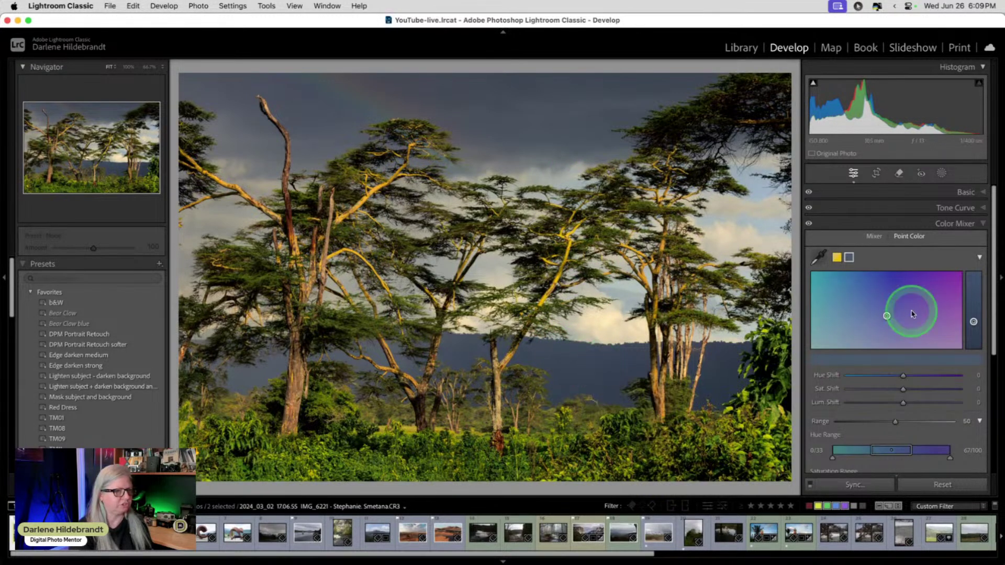
# - Visualize the blue sample and set Range 91, Hue Range 0/24 to 82/91, Saturation Range 0/0 to 66/100 and Luminance Range 0/7 to 43/91
pyautogui.scroll(-5, 909, 308)
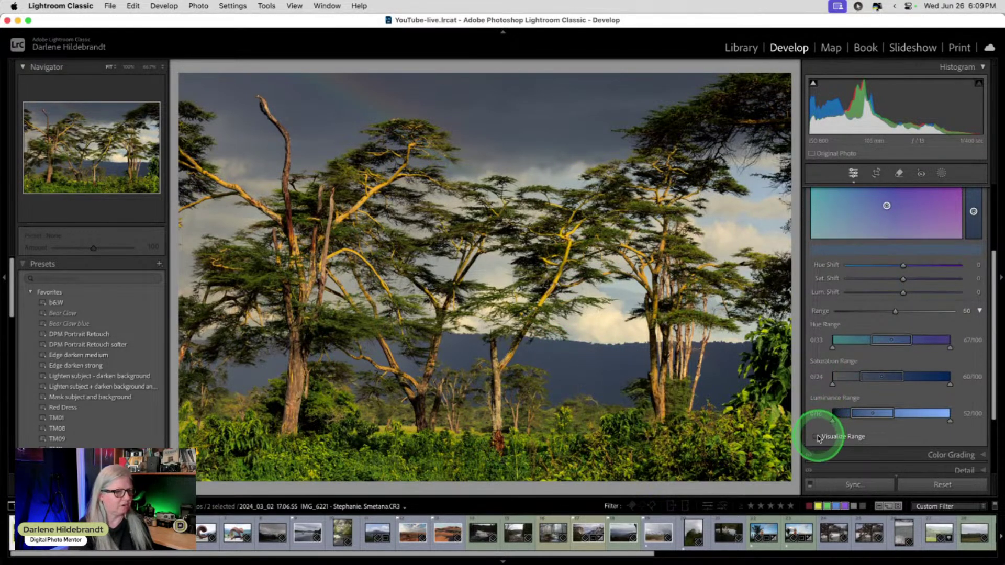
pyautogui.click(818, 436)
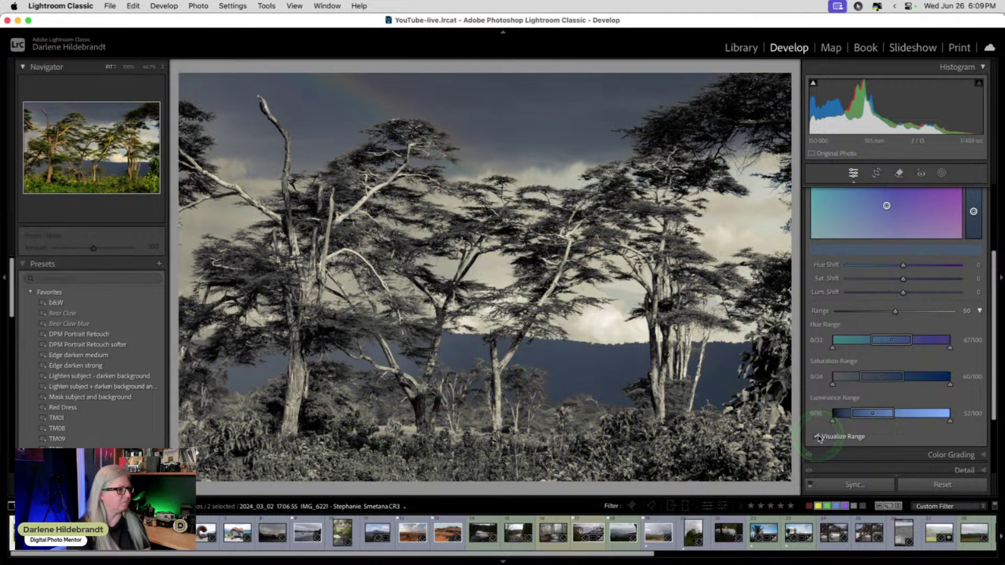
pyautogui.scroll(1, 819, 438)
pyautogui.click(335, 116)
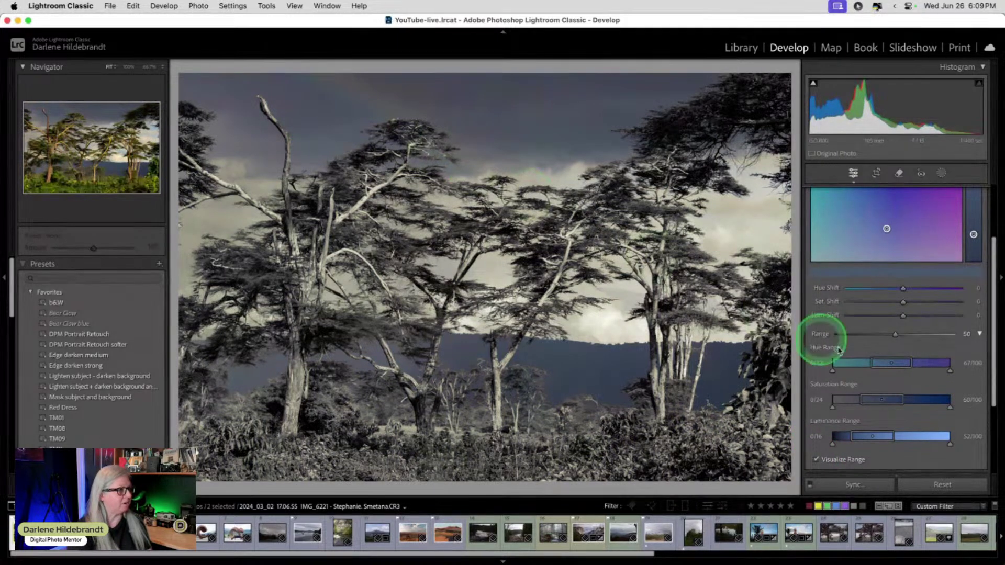
pyautogui.click(877, 399)
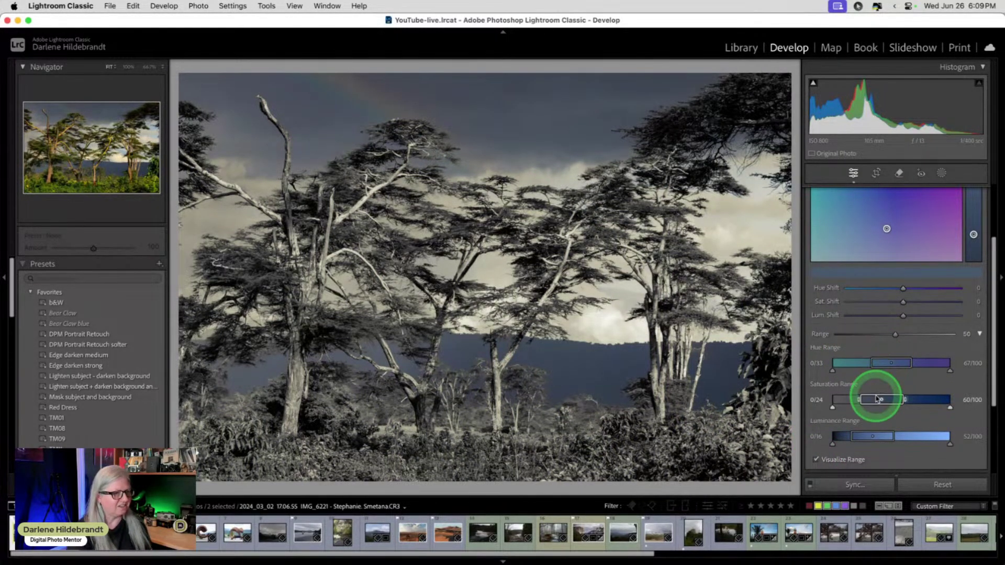
pyautogui.moveTo(875, 400)
pyautogui.mouseDown()
pyautogui.moveTo(900, 397)
pyautogui.moveTo(859, 397)
pyautogui.moveTo(877, 399)
pyautogui.mouseUp()
pyautogui.moveTo(875, 435); pyautogui.dragTo(816, 399)
pyautogui.moveTo(896, 364)
pyautogui.mouseDown()
pyautogui.moveTo(913, 362)
pyautogui.moveTo(888, 361)
pyautogui.mouseUp()
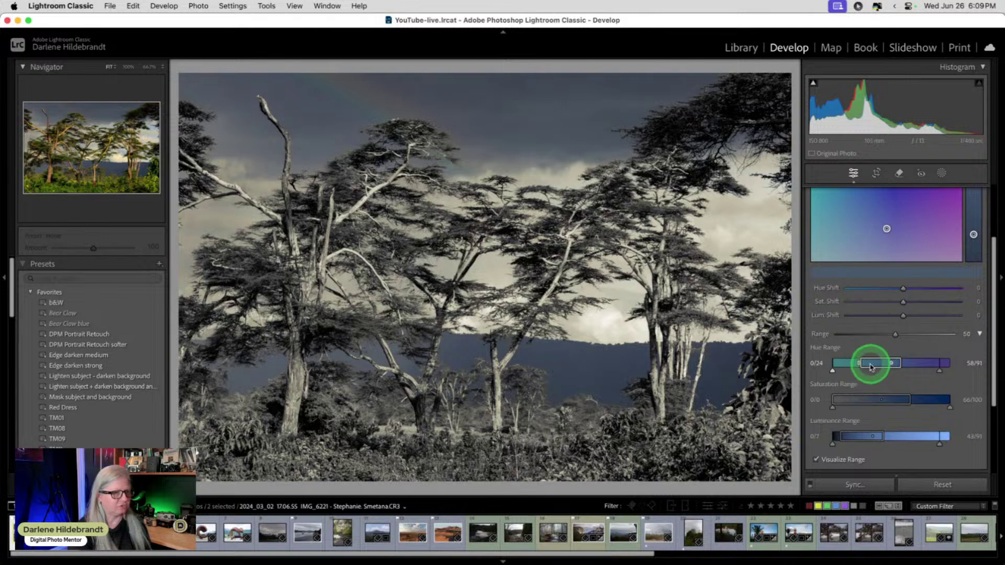
pyautogui.moveTo(898, 361); pyautogui.dragTo(925, 360)
pyautogui.moveTo(895, 334); pyautogui.dragTo(944, 335)
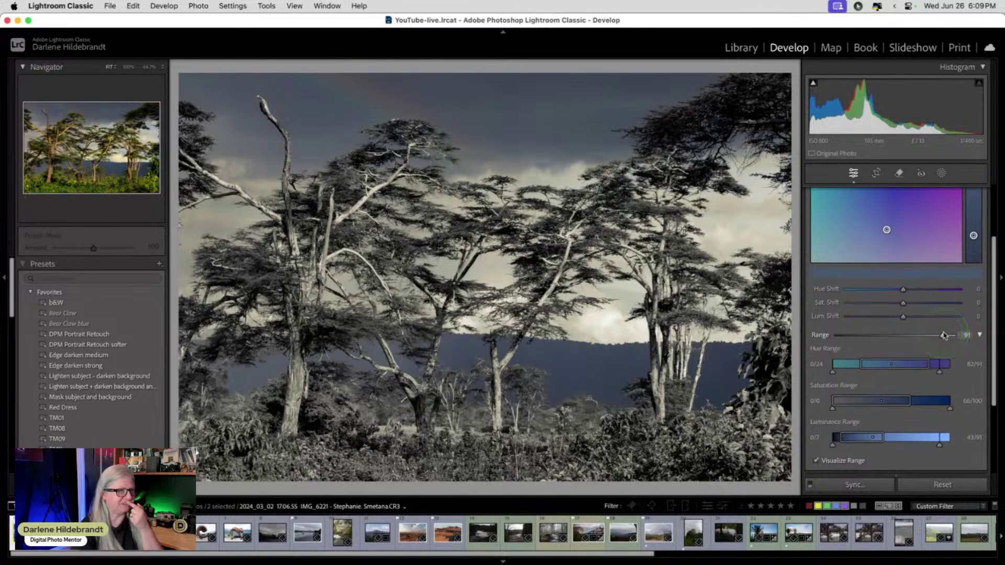
# - Turn off the range visualization and set the blue sample's Sat. Shift to 6 and Lum. Shift to -9
pyautogui.scroll(2, 900, 335)
pyautogui.click(924, 339)
pyautogui.scroll(-4, 827, 423)
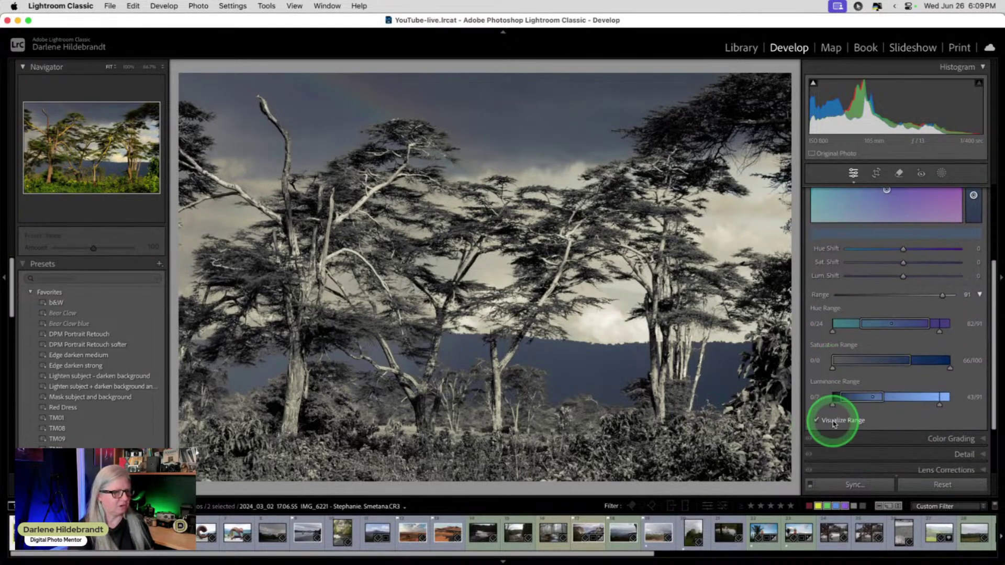
pyautogui.click(815, 416)
pyautogui.scroll(5, 844, 381)
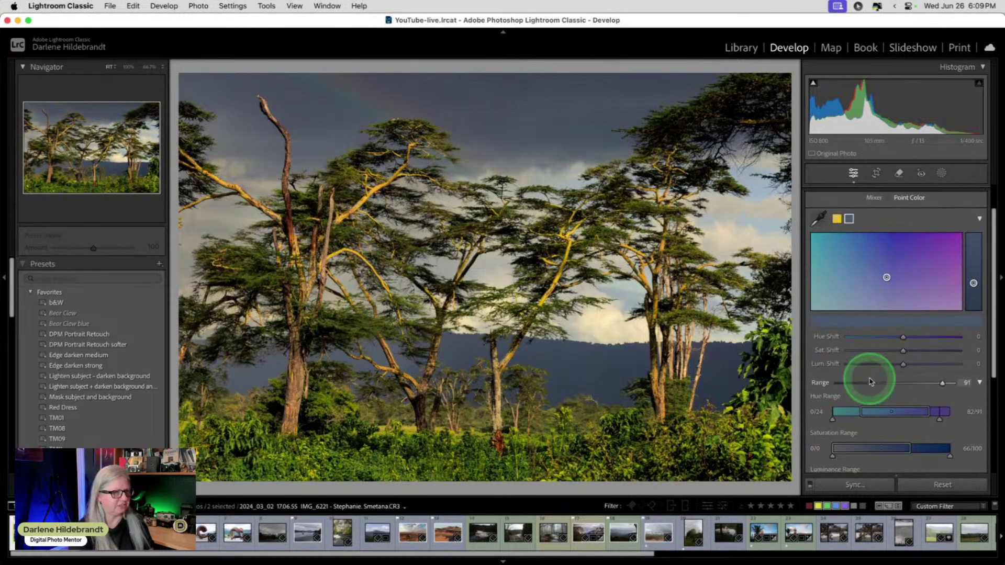
pyautogui.moveTo(904, 354)
pyautogui.mouseDown()
pyautogui.moveTo(944, 348)
pyautogui.moveTo(851, 352)
pyautogui.moveTo(960, 355)
pyautogui.moveTo(864, 361)
pyautogui.moveTo(898, 360)
pyautogui.mouseUp()
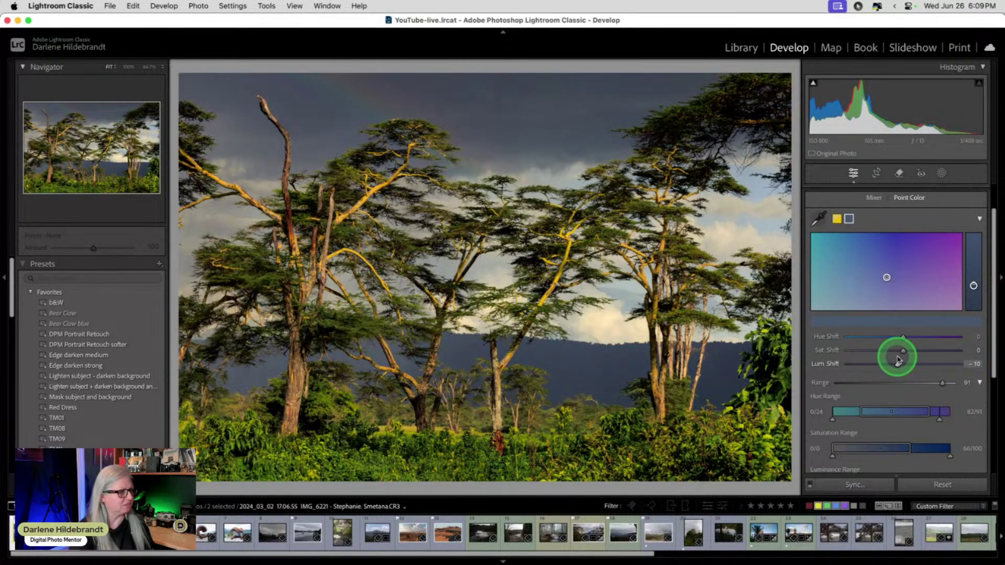
pyautogui.moveTo(899, 360)
pyautogui.mouseDown()
pyautogui.moveTo(934, 360)
pyautogui.moveTo(896, 360)
pyautogui.mouseUp()
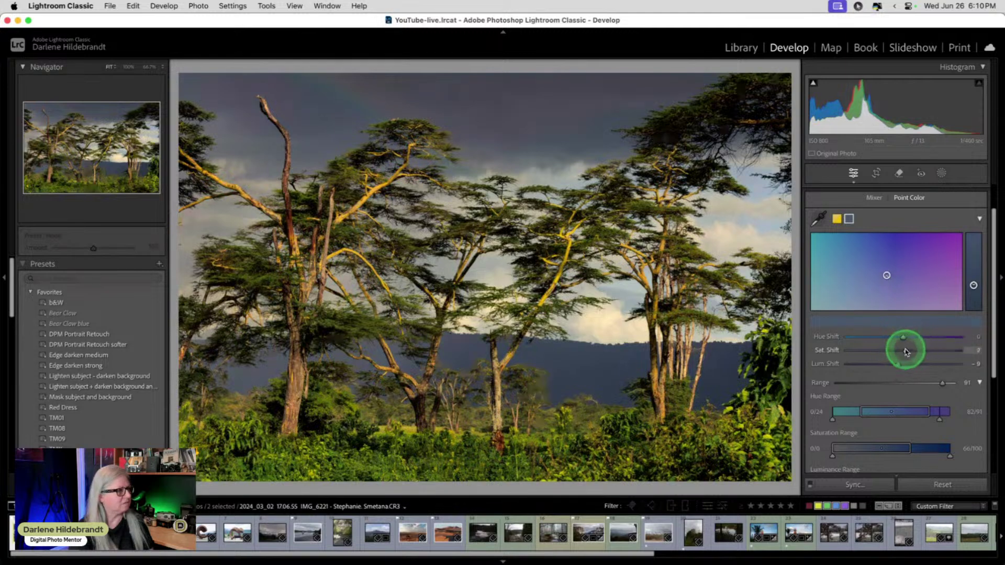
pyautogui.moveTo(906, 351)
pyautogui.mouseDown()
pyautogui.moveTo(890, 348)
pyautogui.moveTo(906, 348)
pyautogui.moveTo(902, 339)
pyautogui.mouseUp()
# - Compare the Point Color edits with the photo's original version
pyautogui.scroll(-1, 902, 338)
pyautogui.scroll(3, 903, 338)
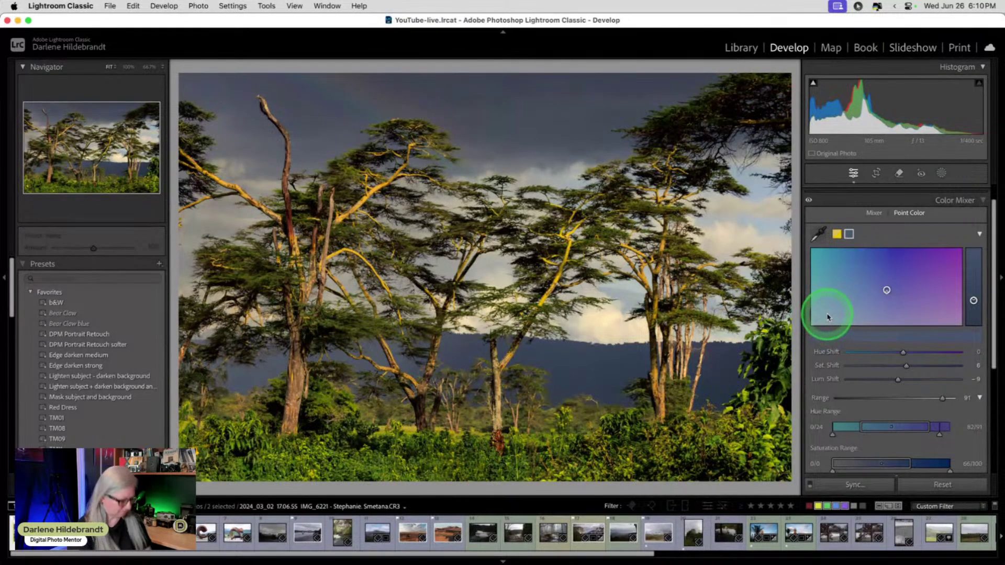
pyautogui.click(849, 223)
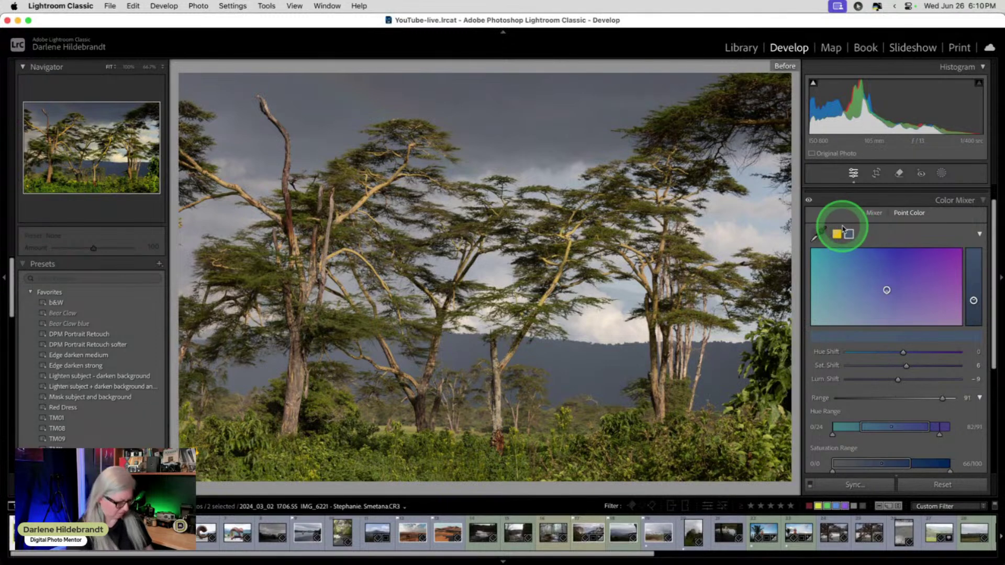
# - Set the Color Grading highlights to Hue 49 and Saturation 13
pyautogui.click(844, 199)
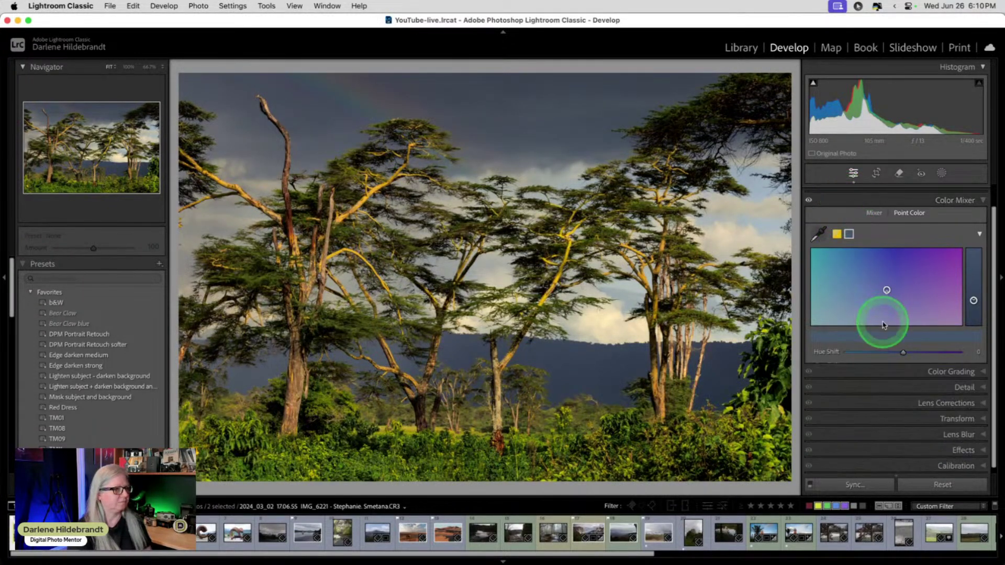
pyautogui.click(881, 333)
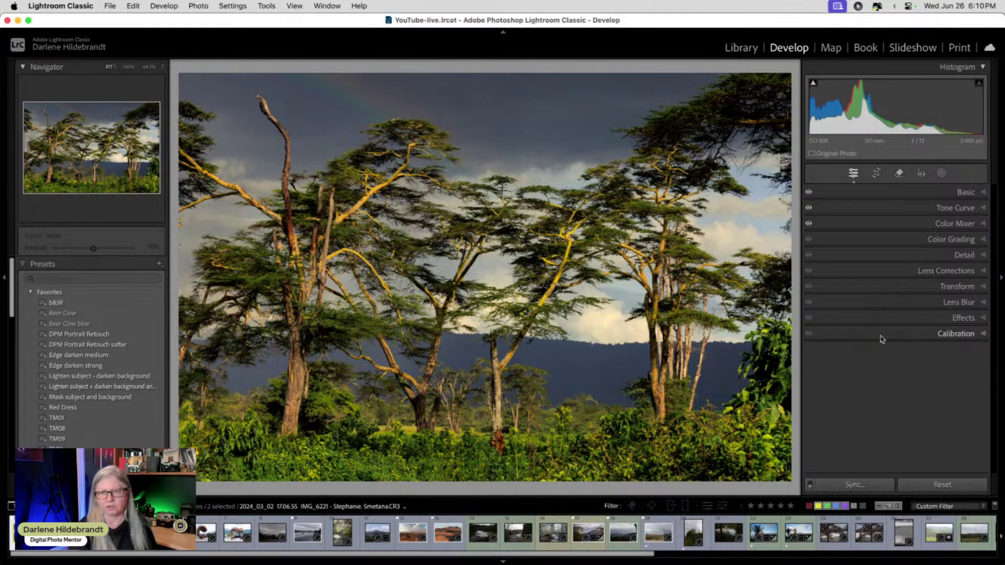
pyautogui.click(908, 239)
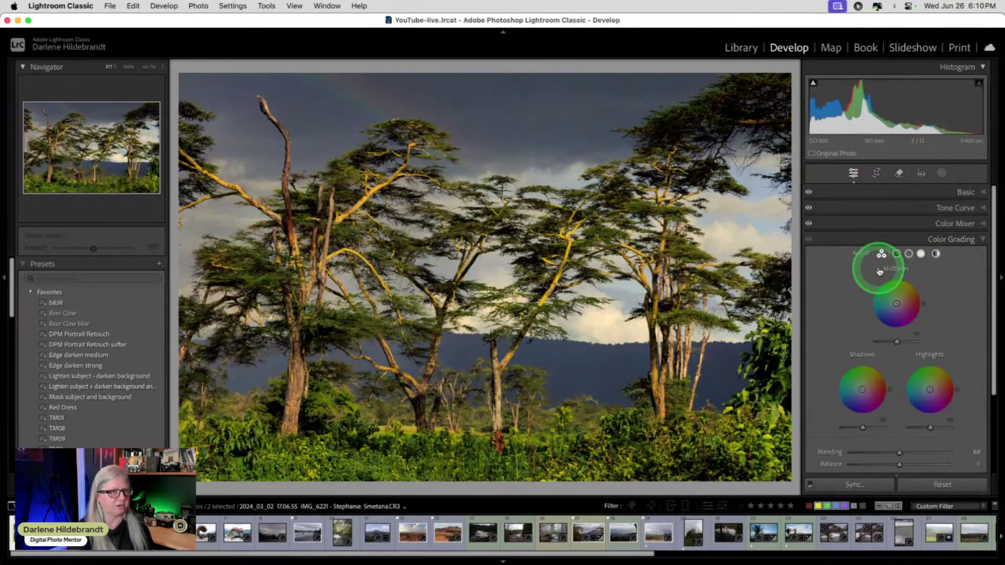
pyautogui.click(913, 247)
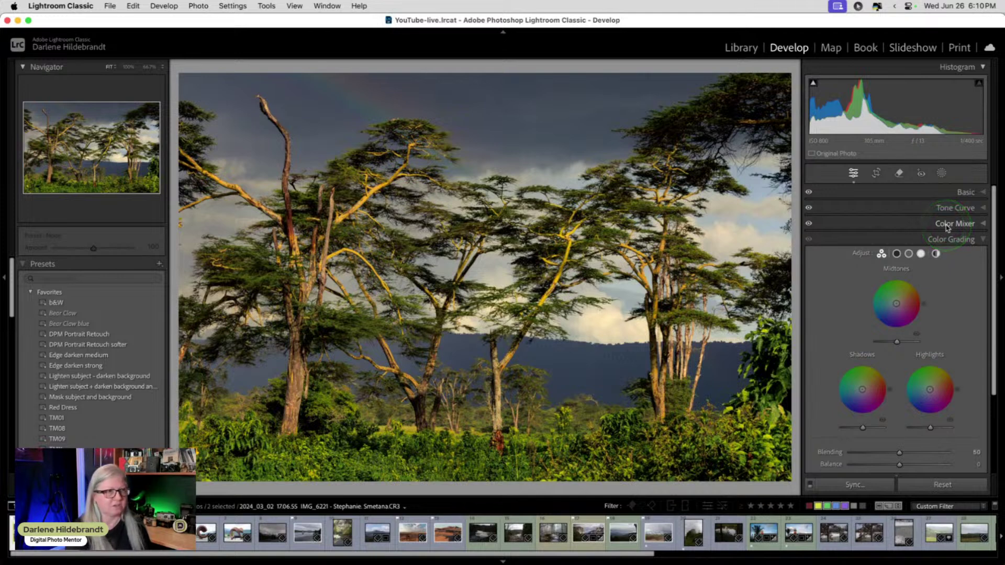
pyautogui.click(883, 267)
pyautogui.scroll(-2, 884, 270)
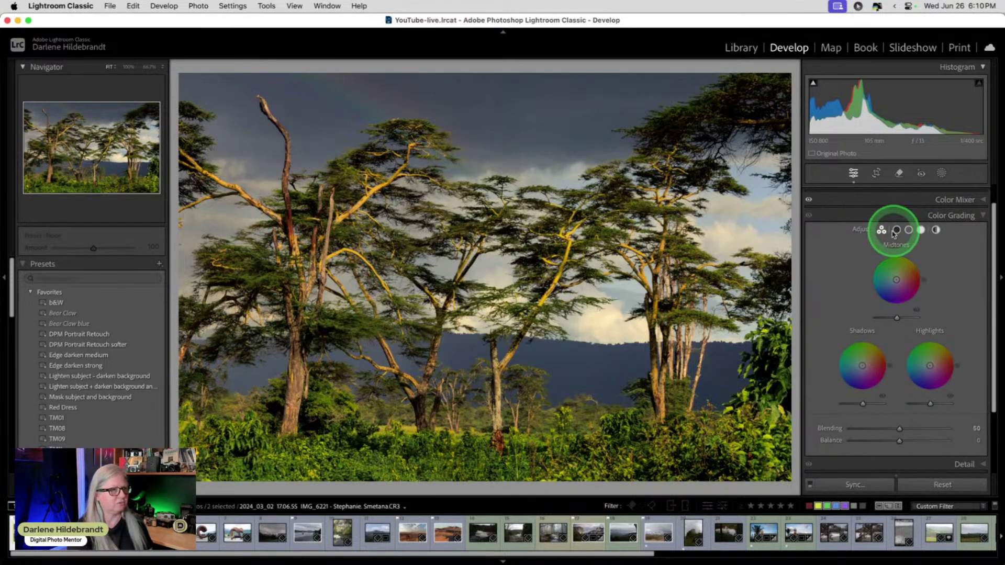
pyautogui.click(908, 230)
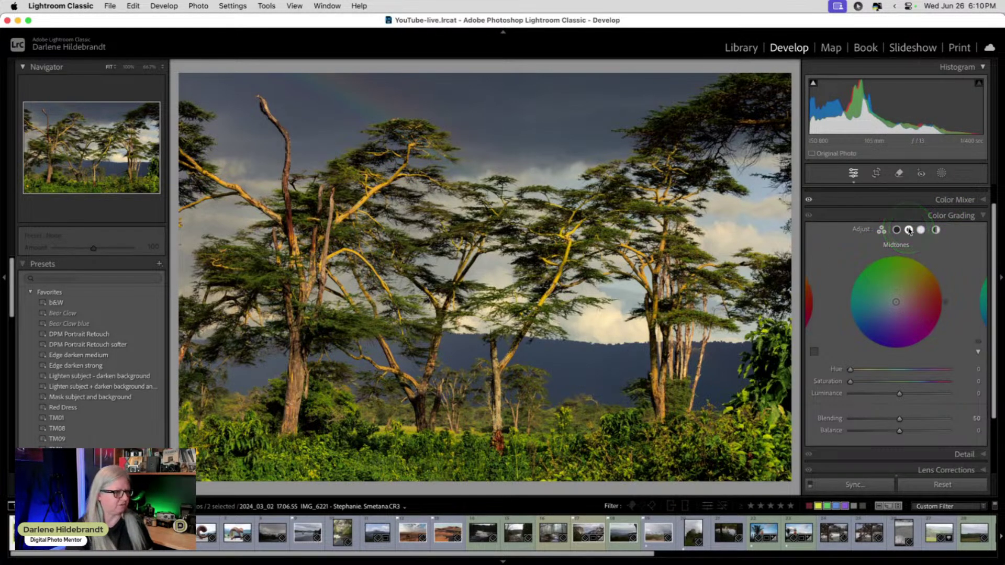
pyautogui.click(920, 230)
pyautogui.click(851, 381)
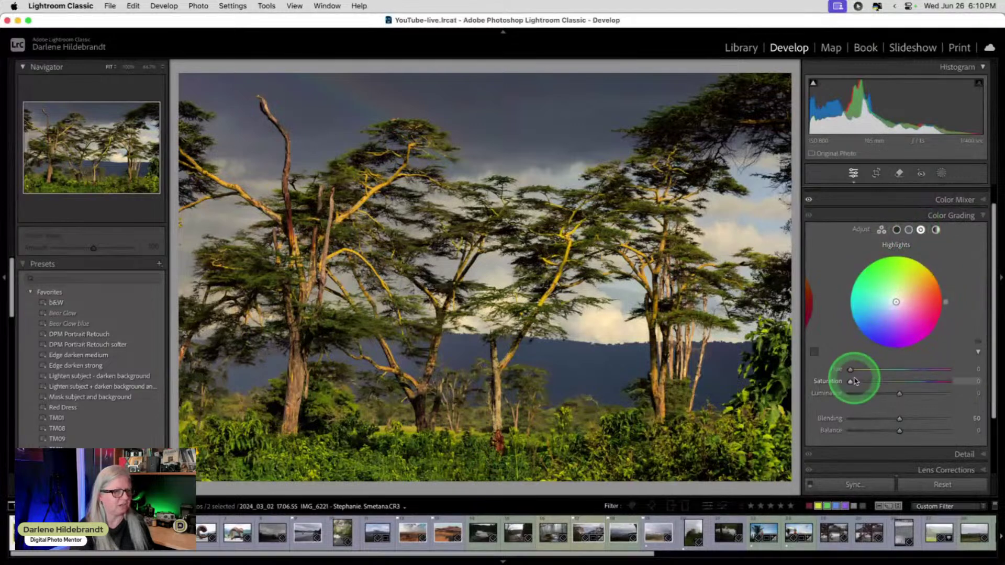
pyautogui.moveTo(945, 302); pyautogui.dragTo(935, 271)
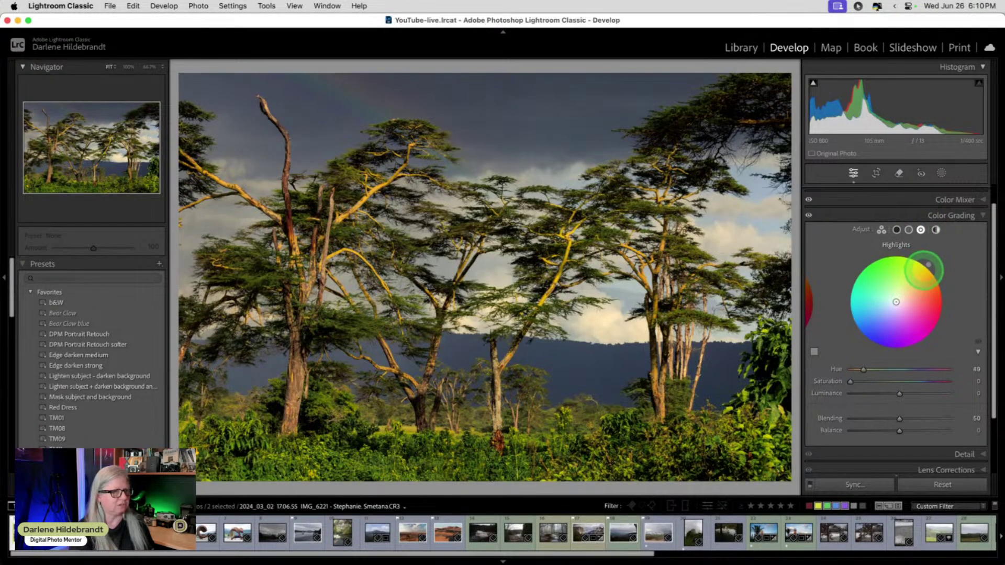
pyautogui.click(851, 382)
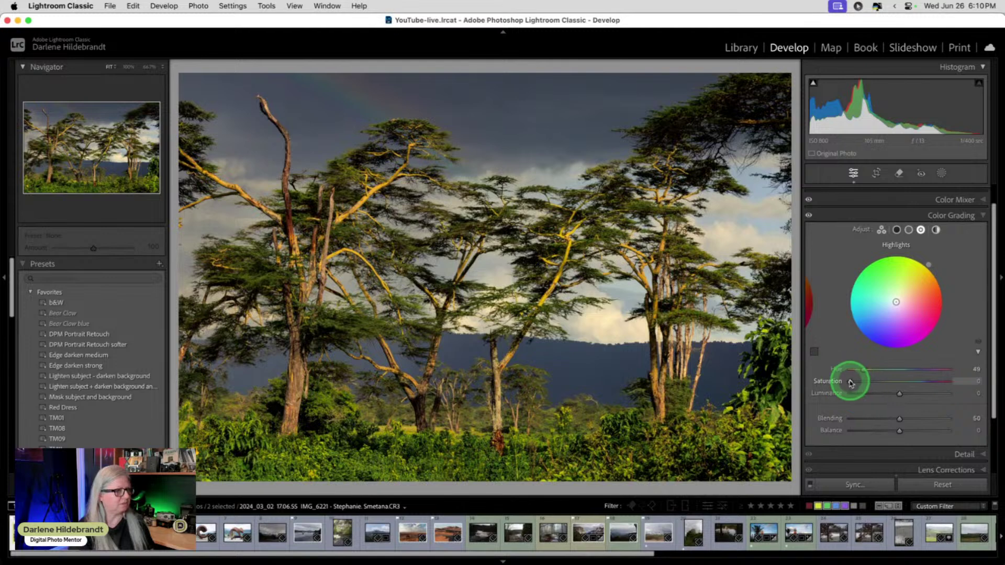
pyautogui.moveTo(851, 381)
pyautogui.mouseDown()
pyautogui.moveTo(944, 377)
pyautogui.moveTo(798, 372)
pyautogui.moveTo(885, 371)
pyautogui.moveTo(821, 371)
pyautogui.moveTo(863, 378)
pyautogui.mouseUp()
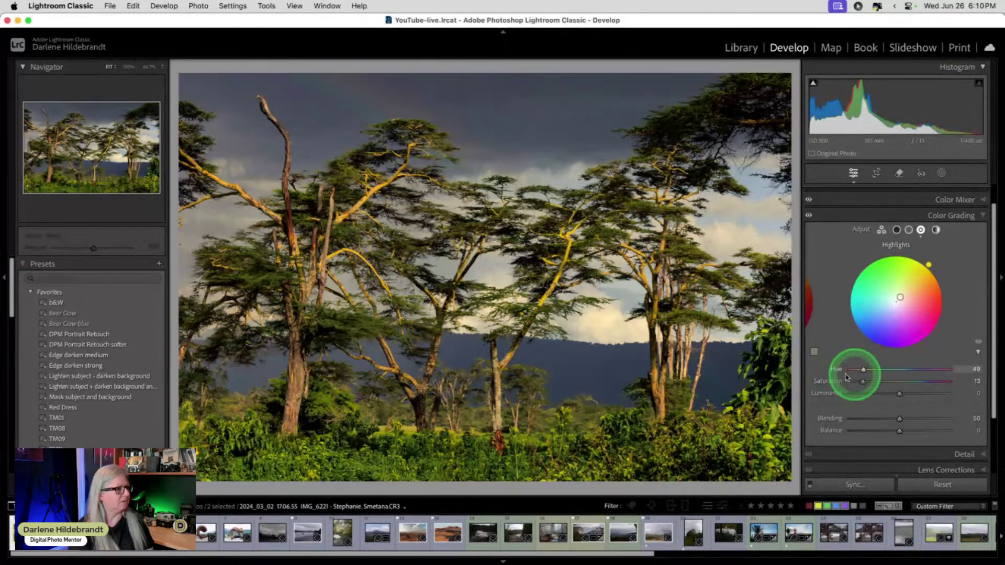
# - Set the Color Grading midtones to Hue 49, Saturation 12 and Luminance -20
pyautogui.click(908, 230)
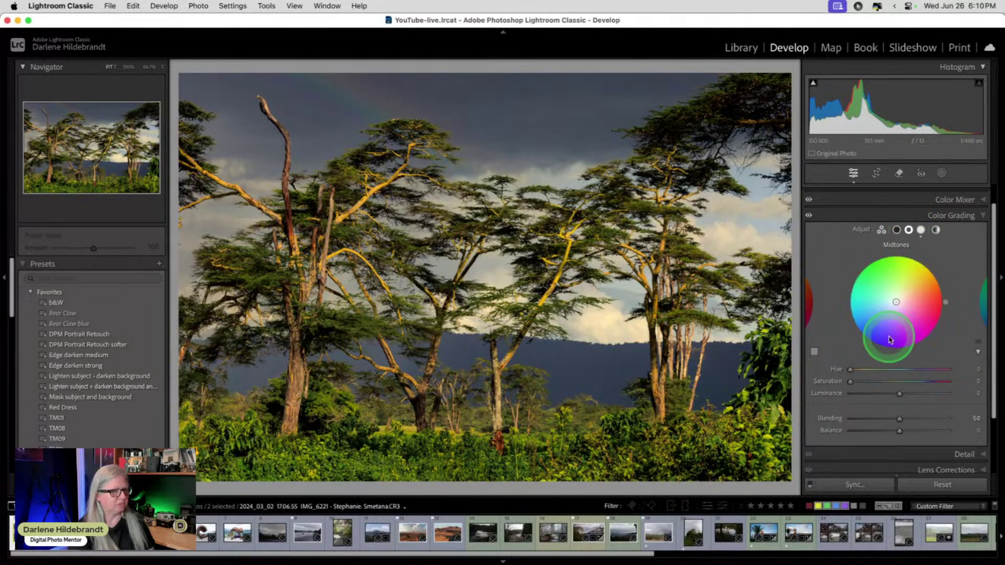
pyautogui.moveTo(946, 304); pyautogui.dragTo(926, 263)
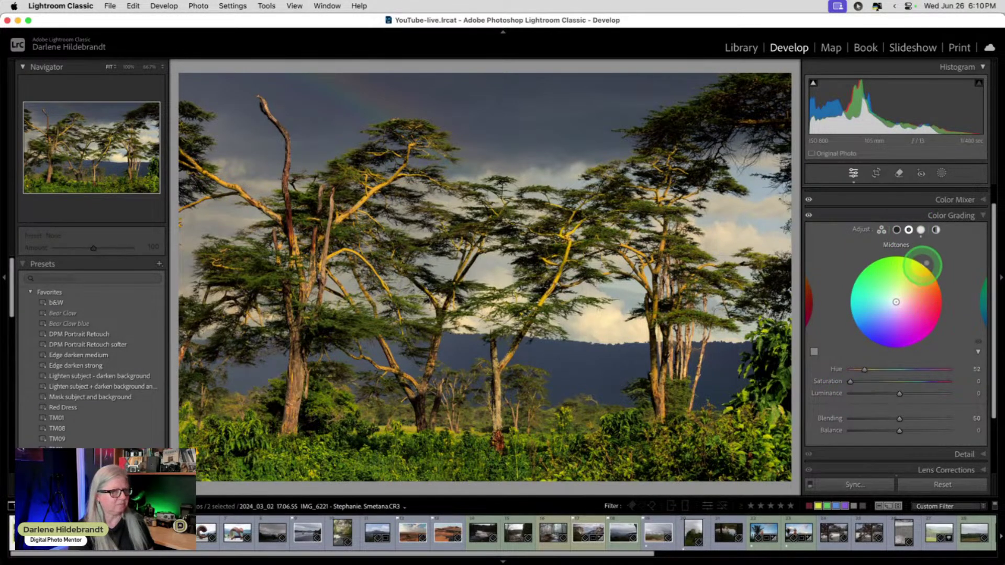
pyautogui.click(920, 230)
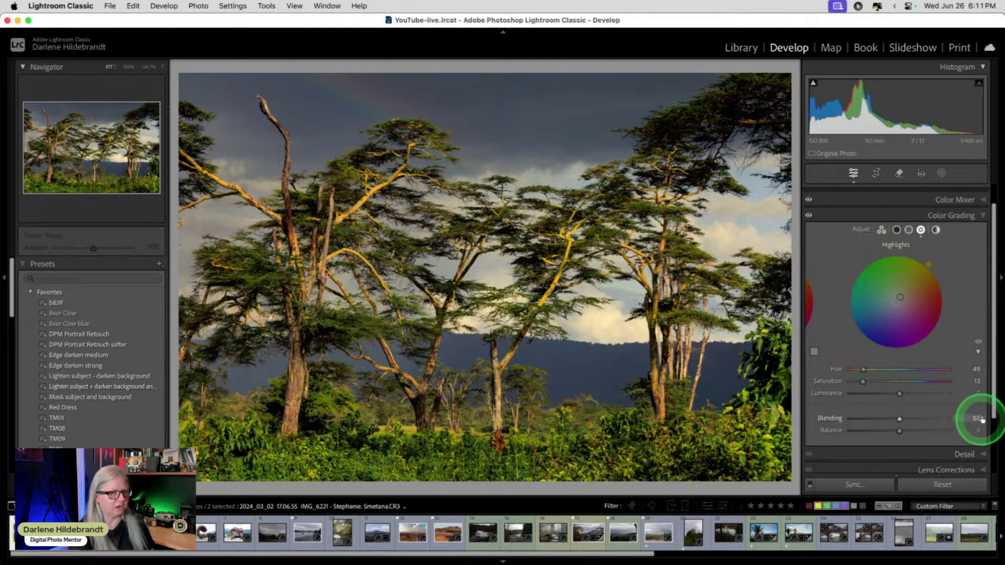
pyautogui.click(909, 230)
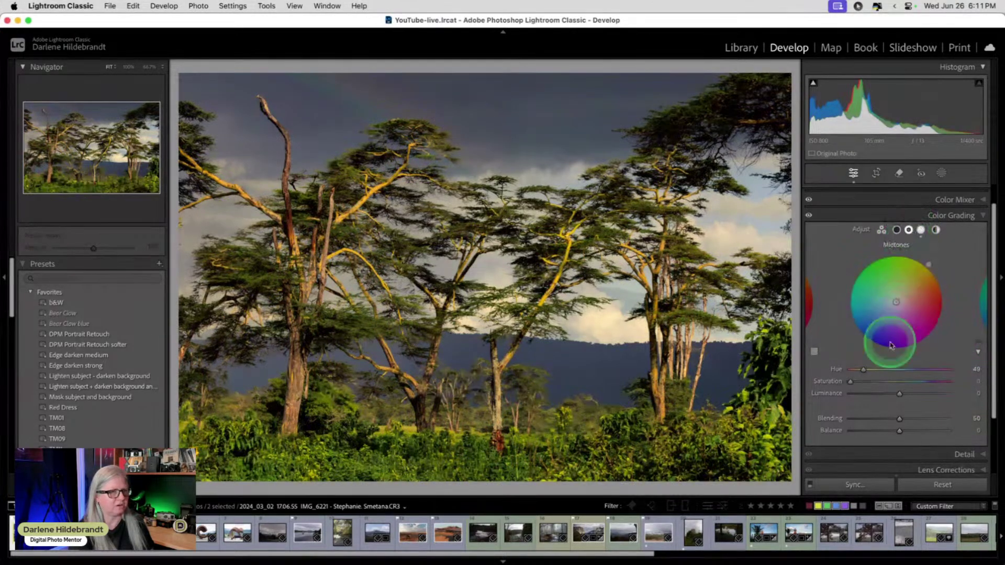
pyautogui.moveTo(849, 381); pyautogui.dragTo(889, 387)
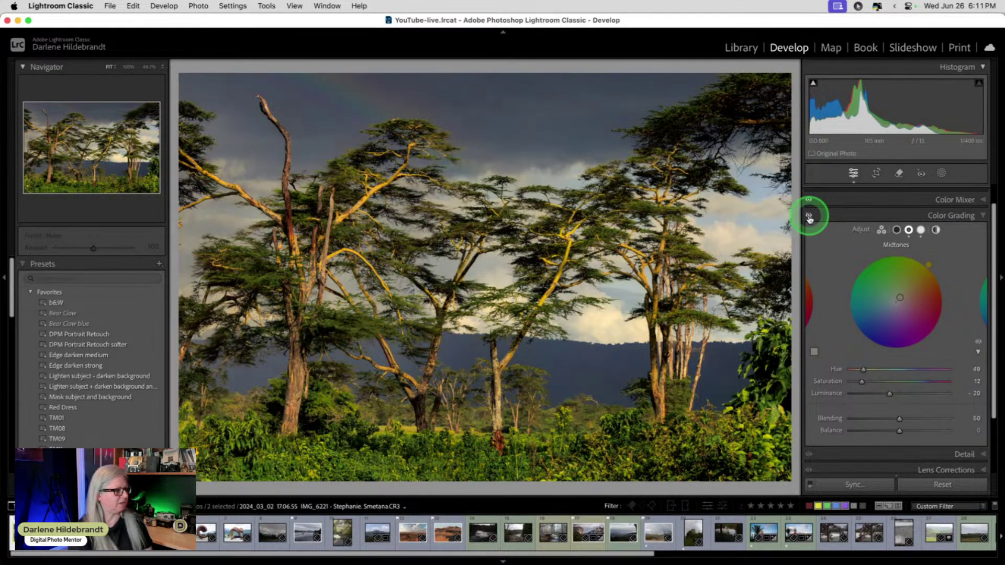
pyautogui.click(856, 217)
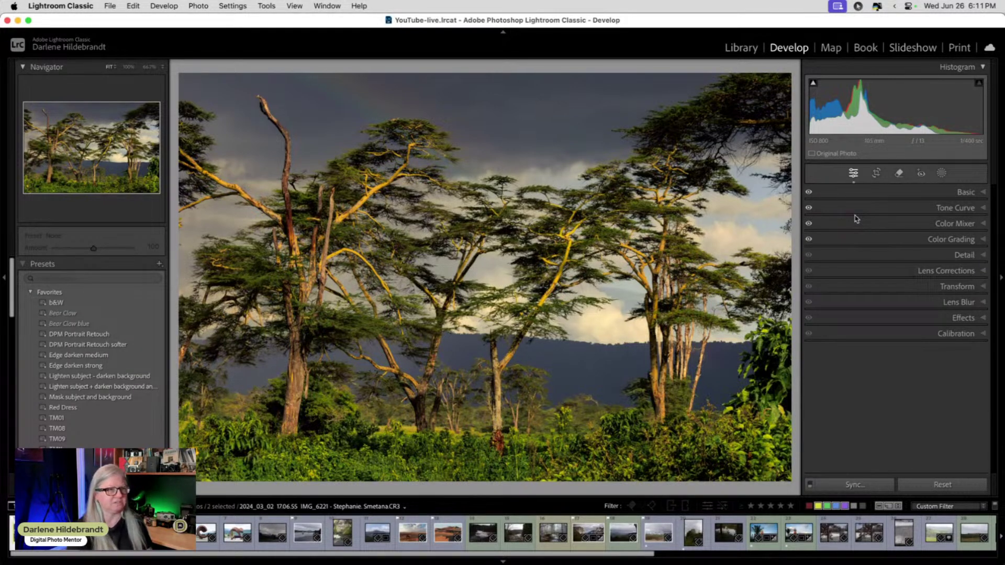
# - Open the Calibration settings and keep the process at Version 6 (Current)
pyautogui.click(949, 334)
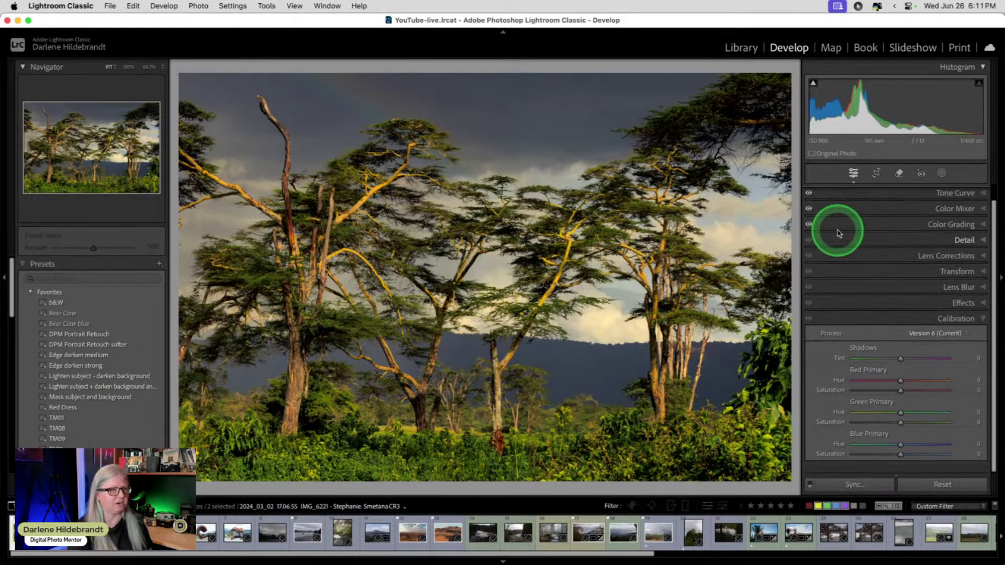
pyautogui.scroll(1, 837, 233)
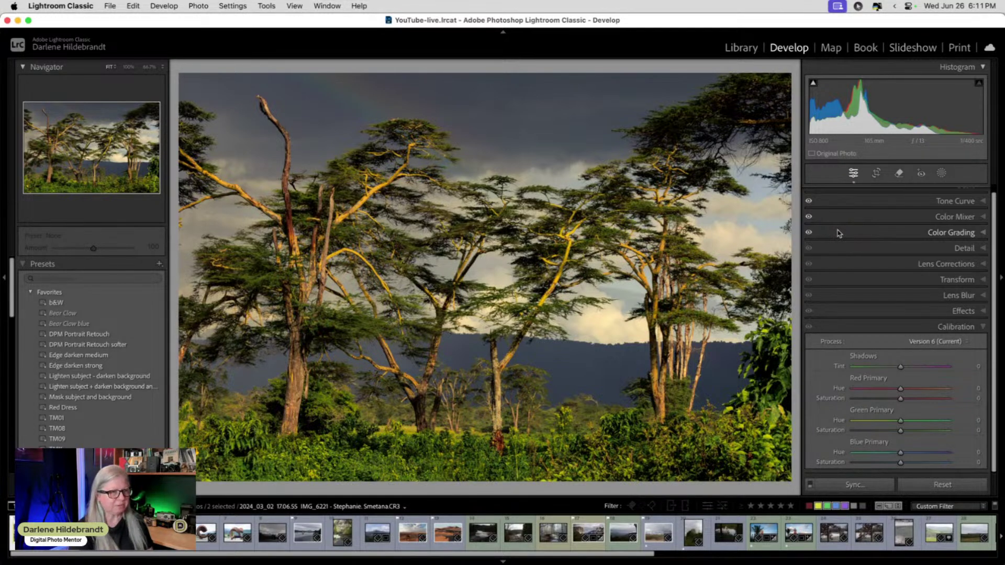
pyautogui.click(931, 341)
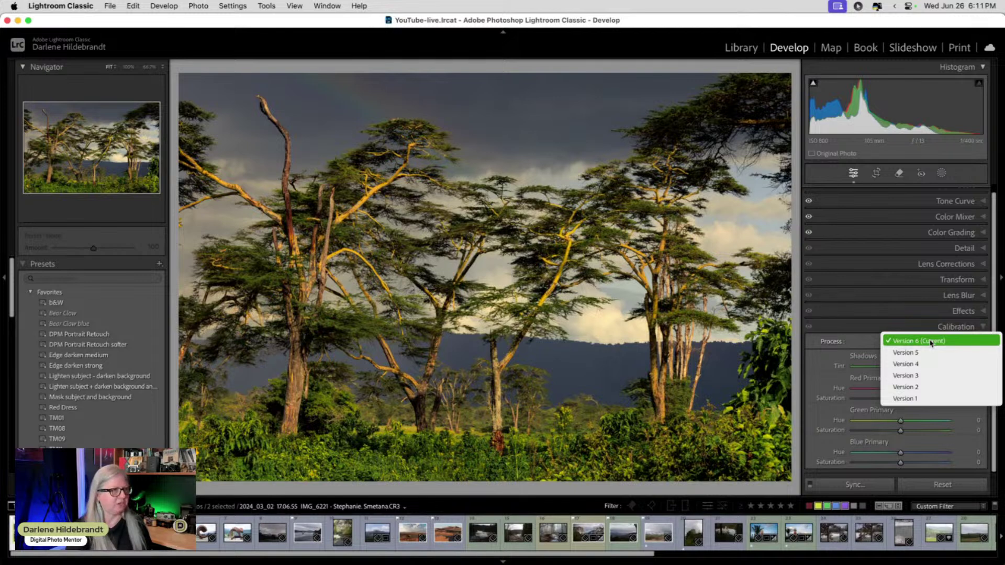
pyautogui.click(930, 341)
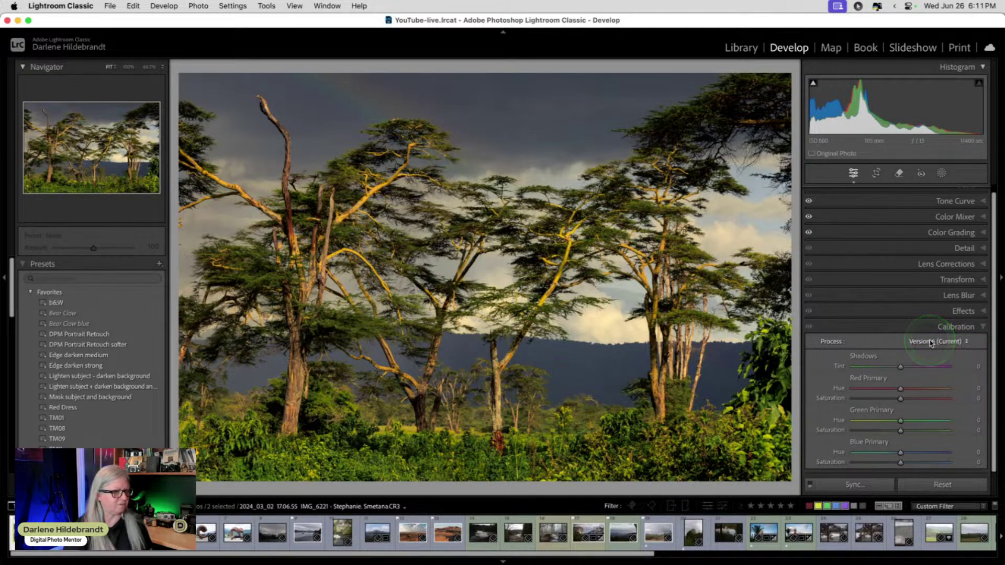
# - Try Calibration hue shifts with Red Primary at +18 and Blue Primary at -71, and reset the primaries
pyautogui.click(846, 401)
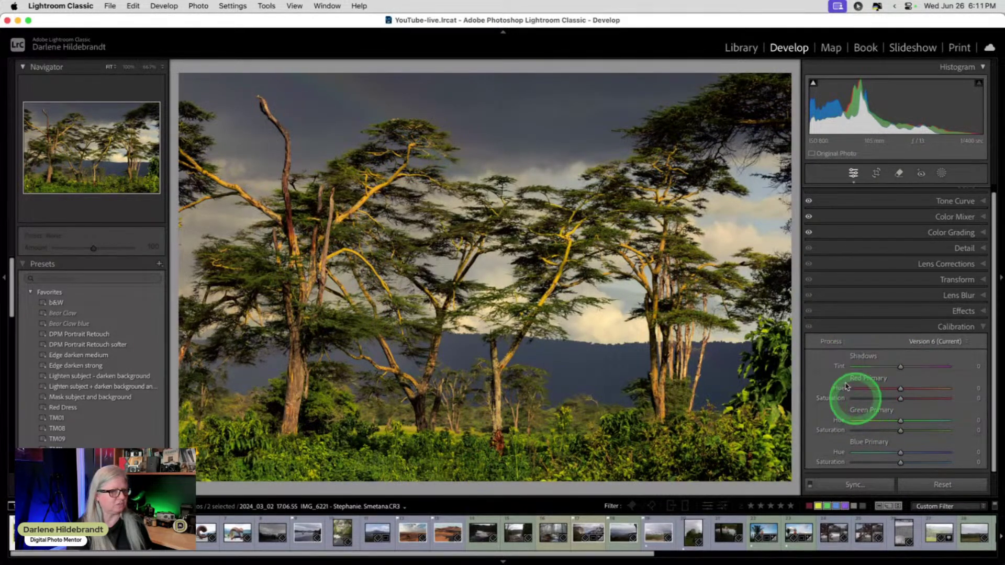
pyautogui.moveTo(900, 367)
pyautogui.mouseDown()
pyautogui.moveTo(869, 367)
pyautogui.moveTo(944, 366)
pyautogui.moveTo(853, 363)
pyautogui.moveTo(902, 381)
pyautogui.mouseUp()
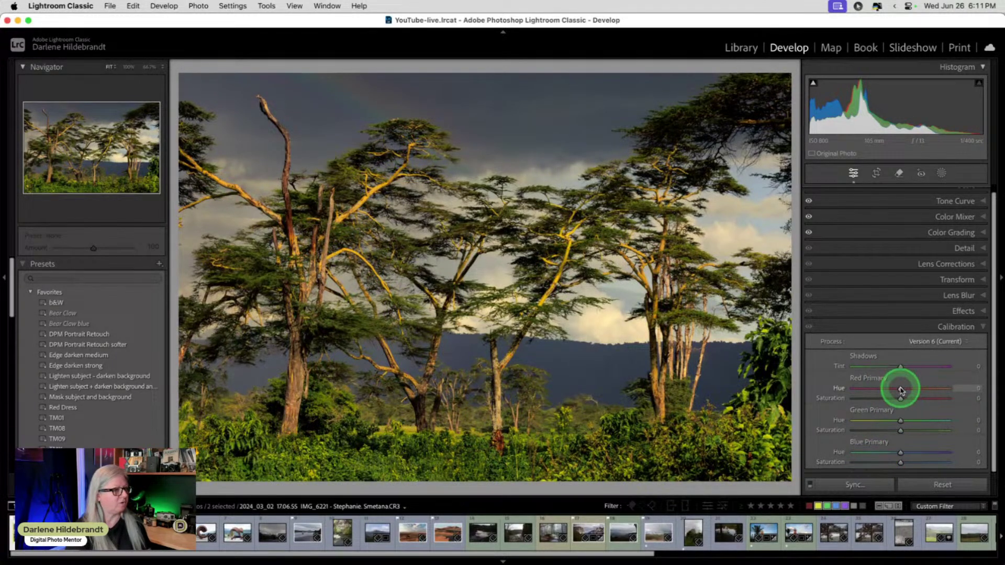
pyautogui.moveTo(900, 390); pyautogui.dragTo(898, 418)
pyautogui.moveTo(899, 452); pyautogui.dragTo(770, 440)
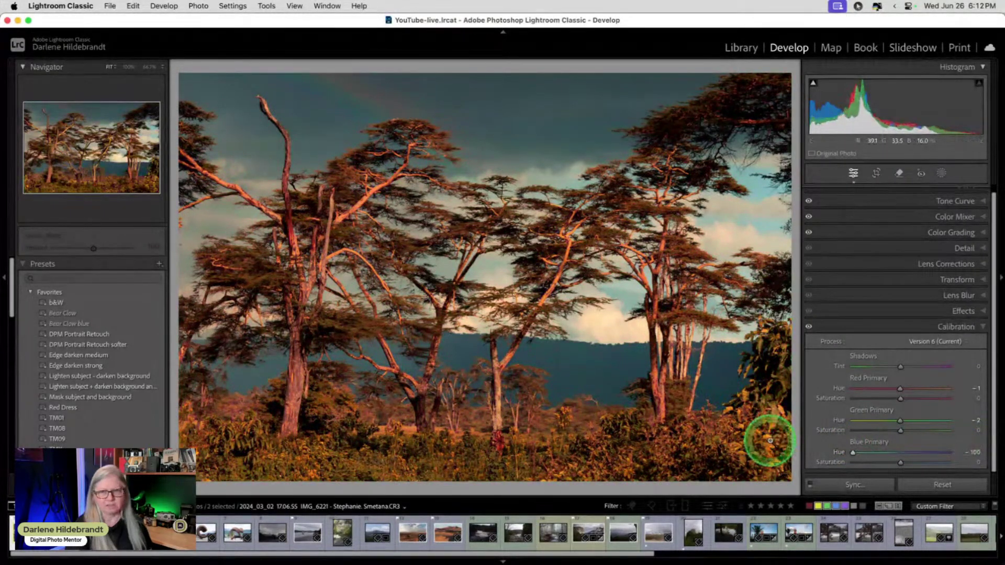
pyautogui.moveTo(837, 451); pyautogui.dragTo(867, 451)
pyautogui.click(892, 399)
pyautogui.moveTo(898, 388)
pyautogui.mouseDown()
pyautogui.moveTo(949, 387)
pyautogui.moveTo(911, 388)
pyautogui.mouseUp()
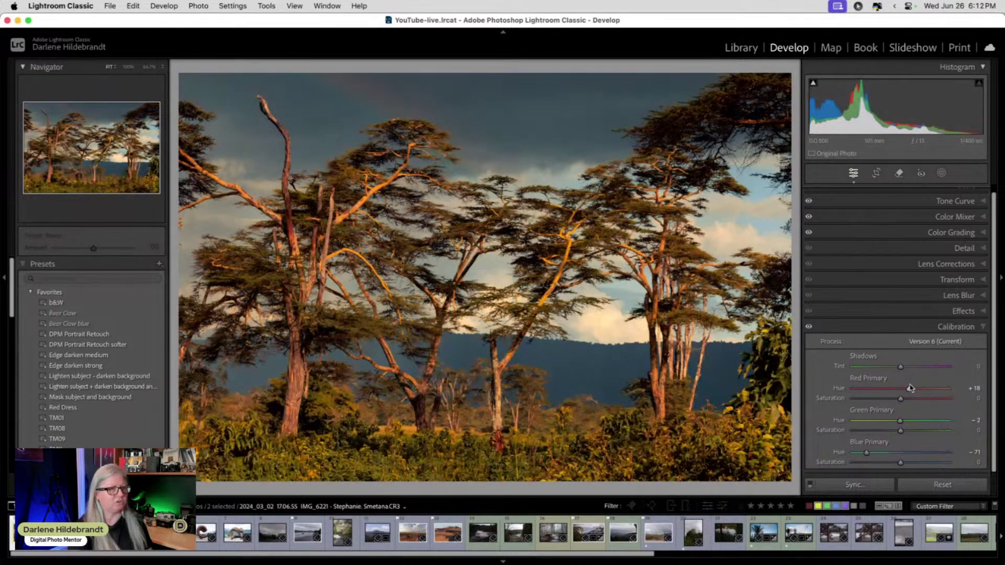
pyautogui.doubleClick(869, 378)
pyautogui.doubleClick(865, 441)
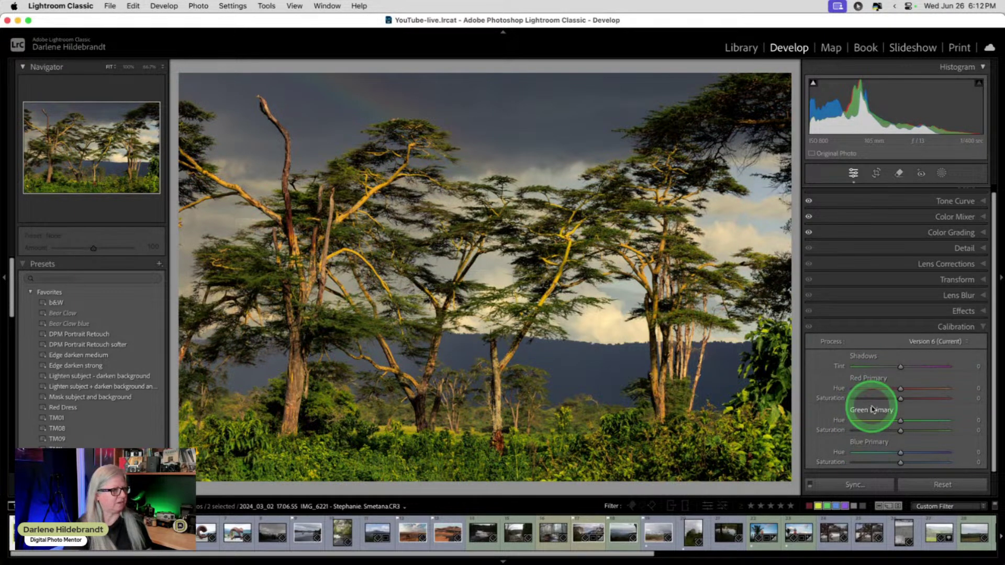
# - Set the Calibration Green Primary to Hue -14 and Saturation -16, and compare the photo with its original version
pyautogui.moveTo(900, 421)
pyautogui.mouseDown()
pyautogui.moveTo(852, 429)
pyautogui.moveTo(944, 428)
pyautogui.moveTo(844, 427)
pyautogui.moveTo(893, 430)
pyautogui.mouseUp()
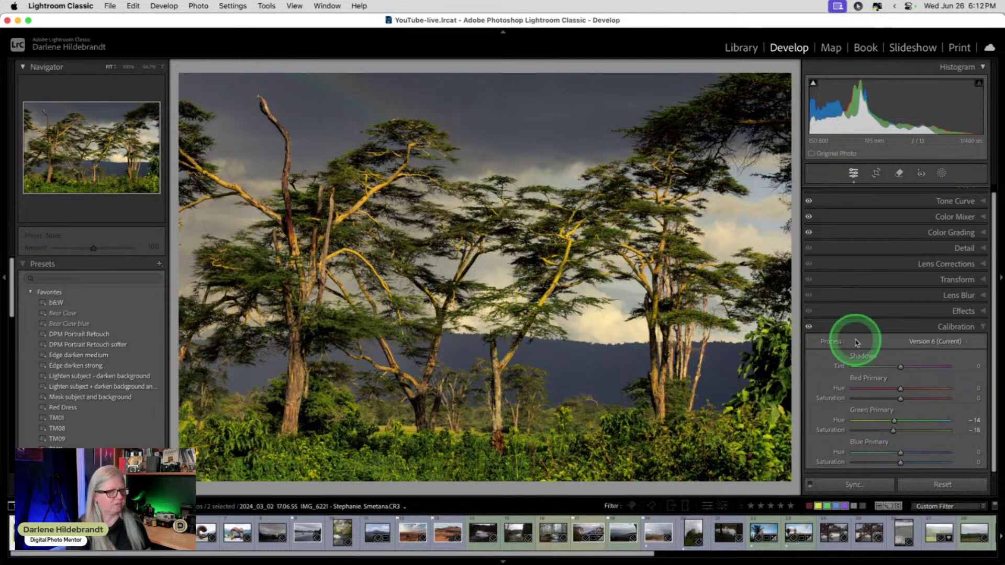
pyautogui.click(922, 329)
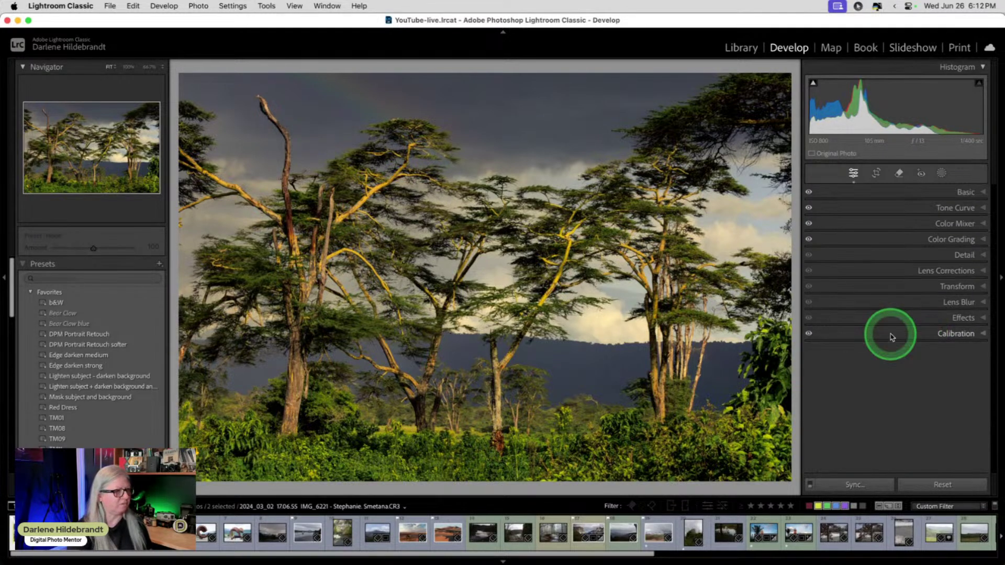
pyautogui.press('\\')
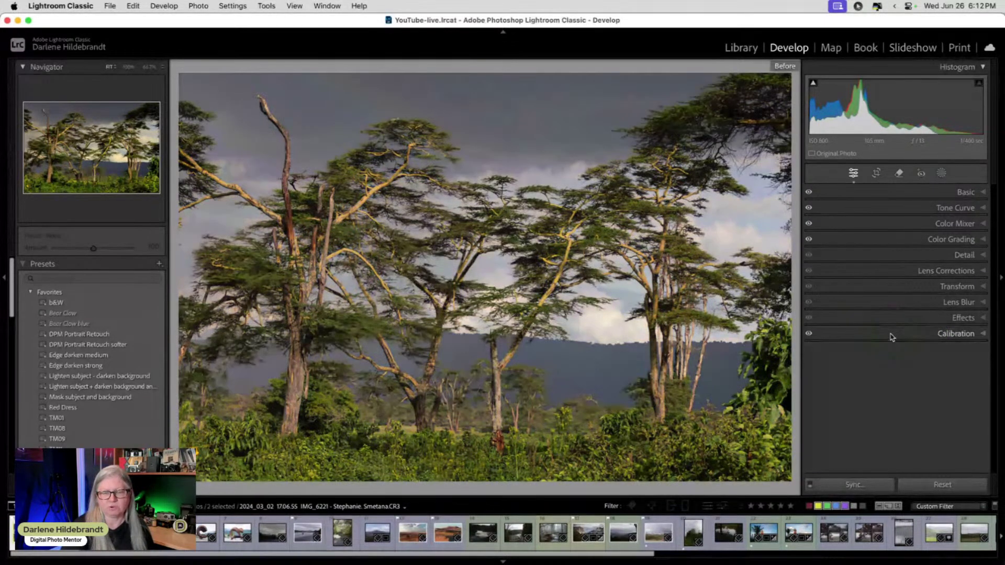
pyautogui.press('\\')
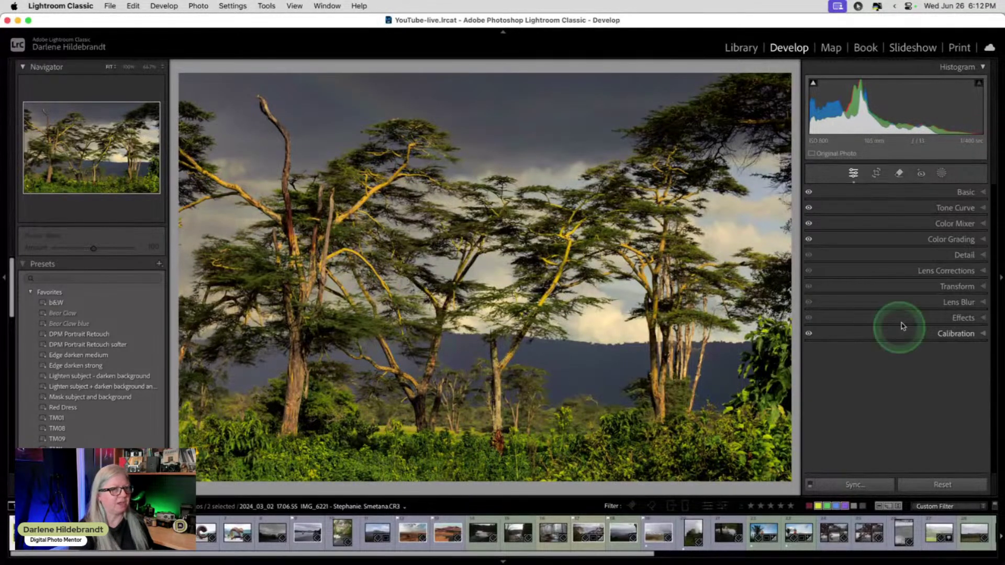
# - Warm the photo's overall white balance to Temp 6,543 and Tint +23
pyautogui.click(956, 193)
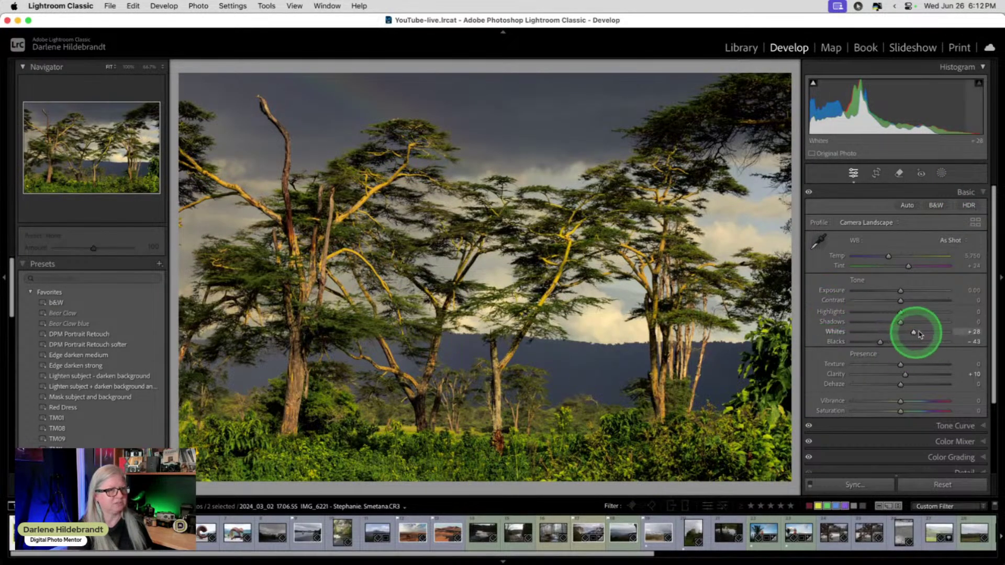
pyautogui.moveTo(963, 256); pyautogui.dragTo(972, 255)
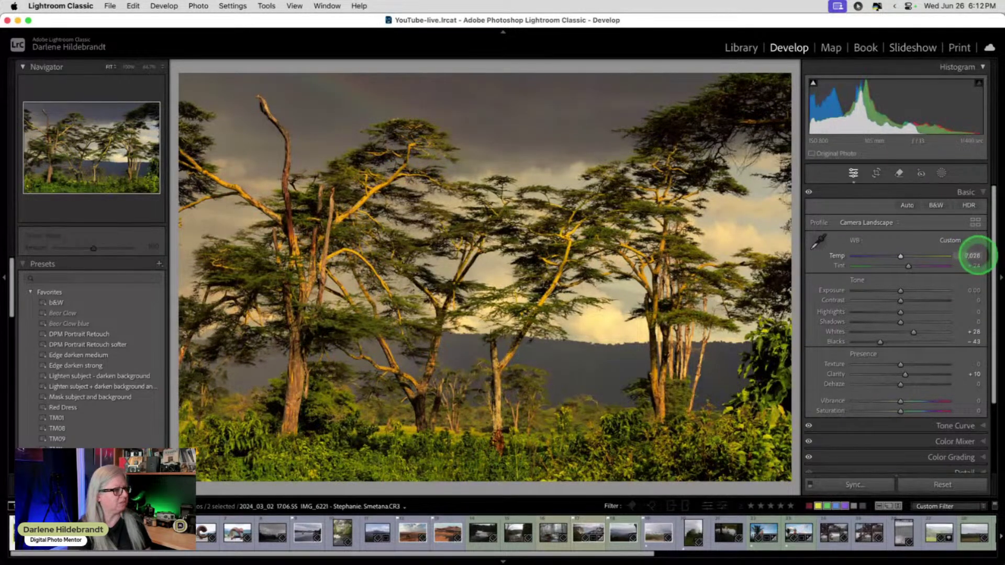
pyautogui.moveTo(972, 256); pyautogui.dragTo(969, 265)
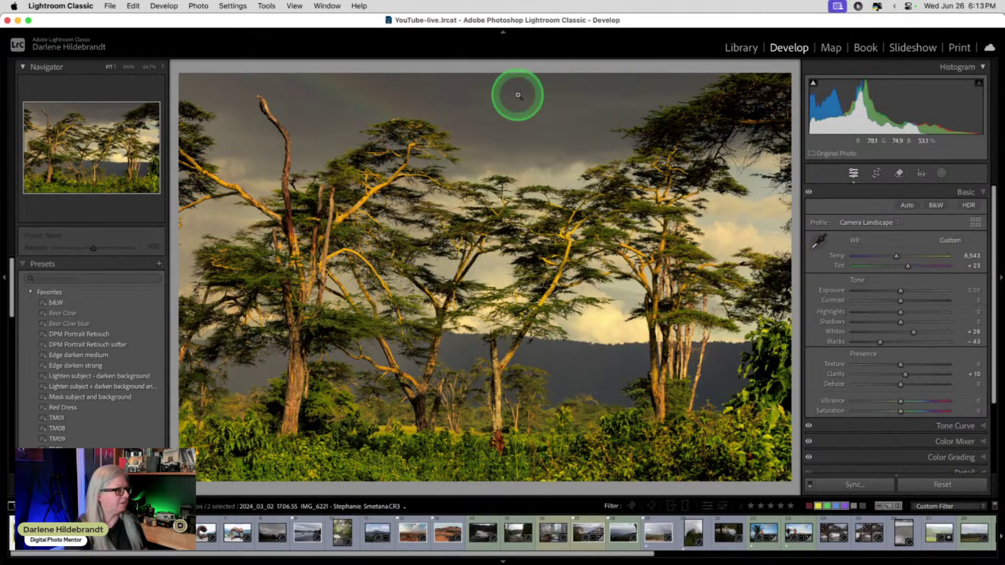
# - Create a Select Sky mask and cool the sky with Temp -17
pyautogui.click(941, 174)
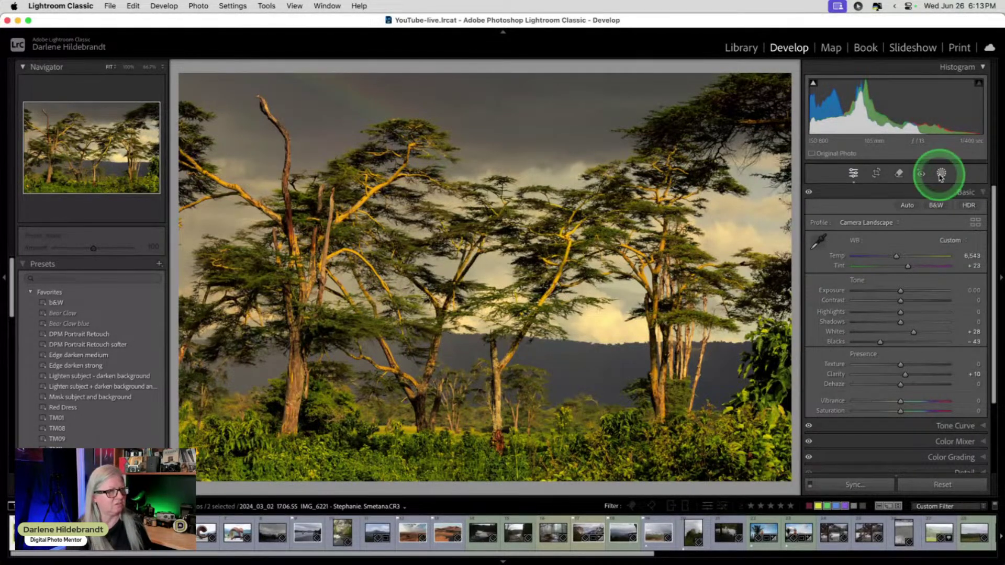
pyautogui.click(897, 216)
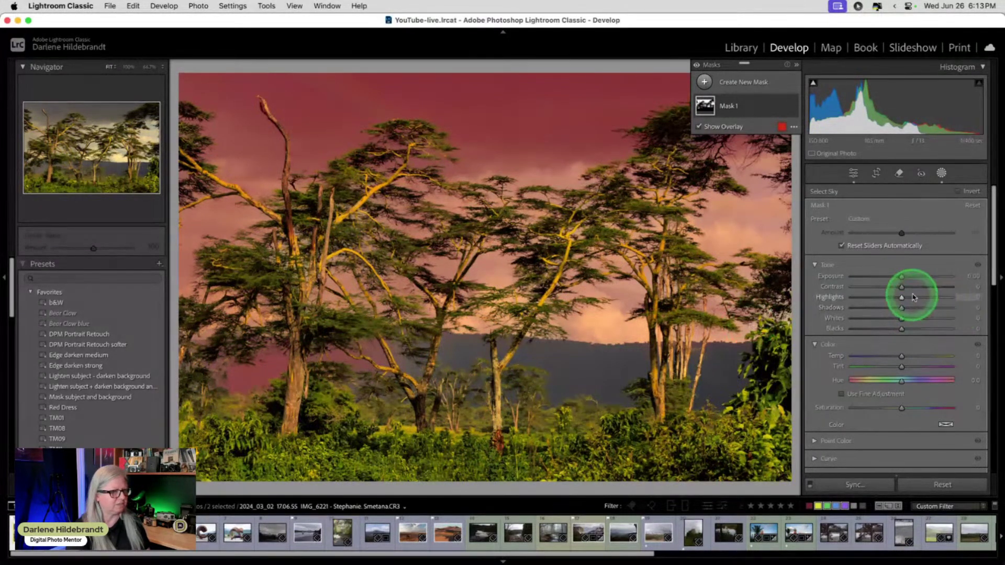
pyautogui.moveTo(900, 356); pyautogui.dragTo(895, 357)
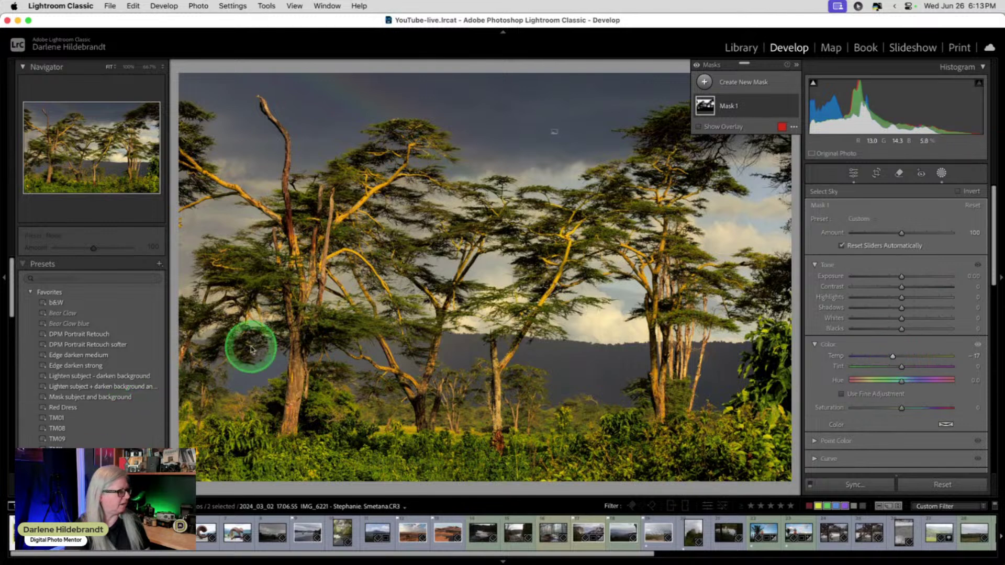
# - Subtract a linear gradient from the sky mask across the hills and ground in the lower part of the photo
pyautogui.click(742, 114)
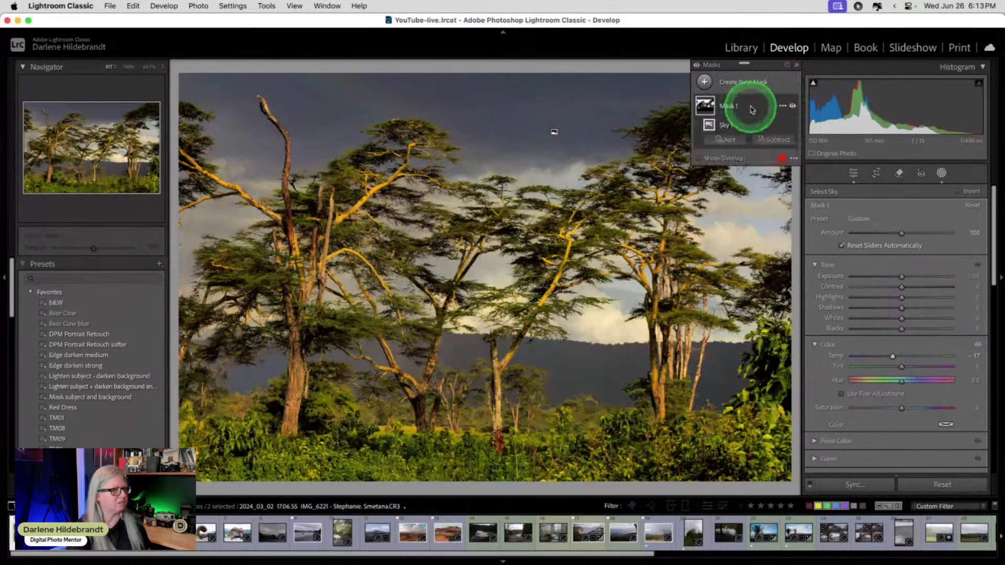
pyautogui.click(774, 140)
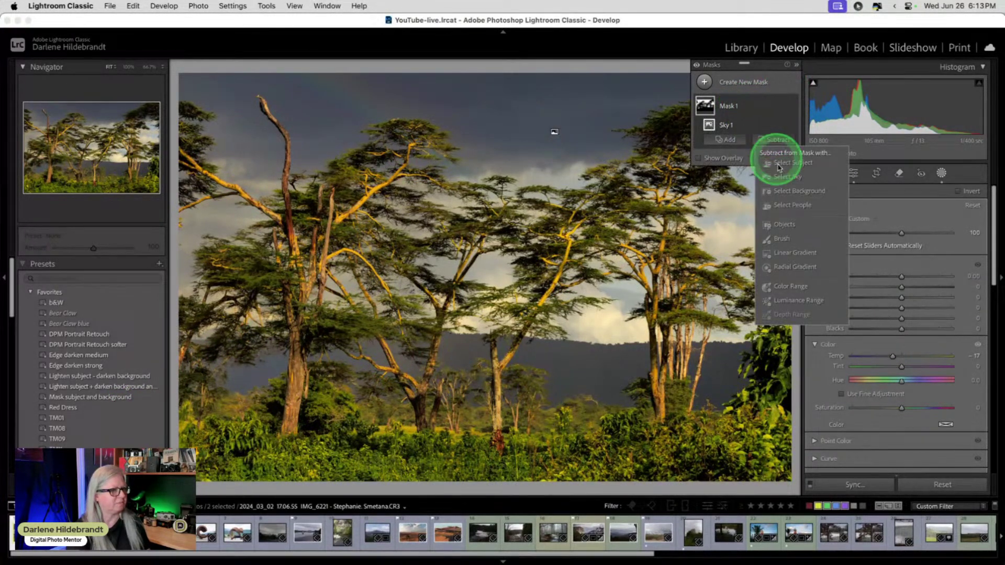
pyautogui.click(795, 253)
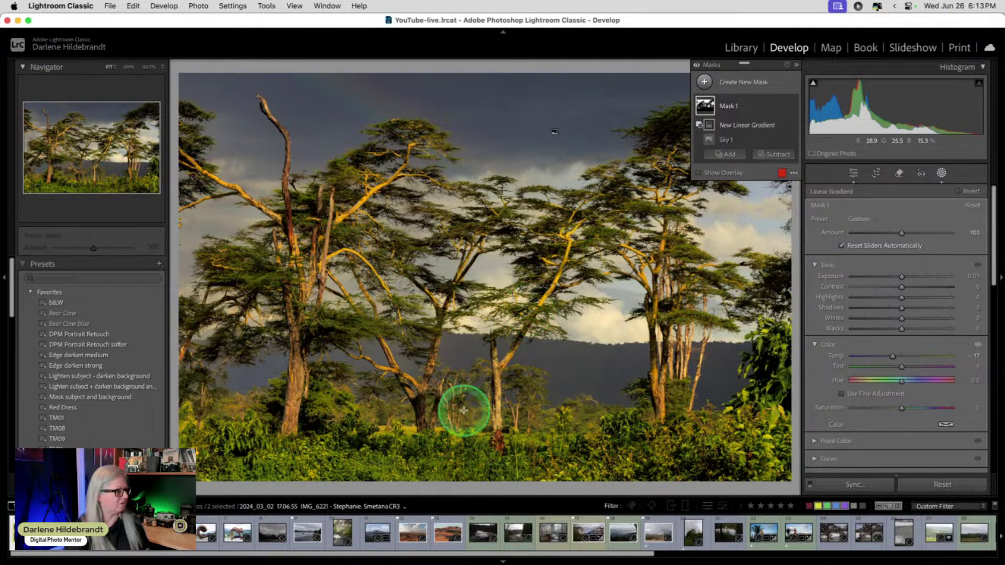
pyautogui.moveTo(458, 396); pyautogui.dragTo(458, 312)
pyautogui.moveTo(455, 352); pyautogui.dragTo(457, 345)
pyautogui.click(763, 108)
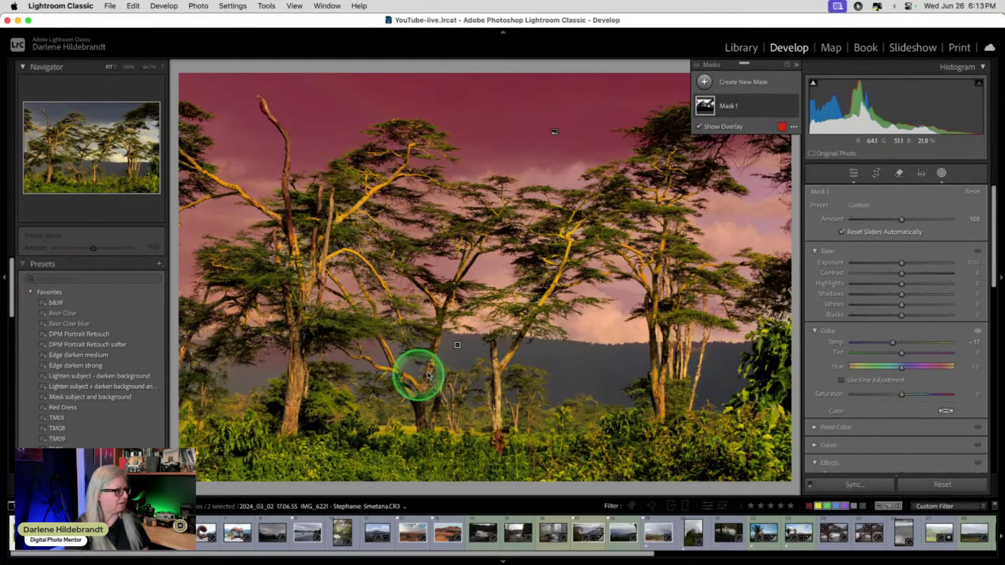
pyautogui.click(458, 346)
pyautogui.click(456, 350)
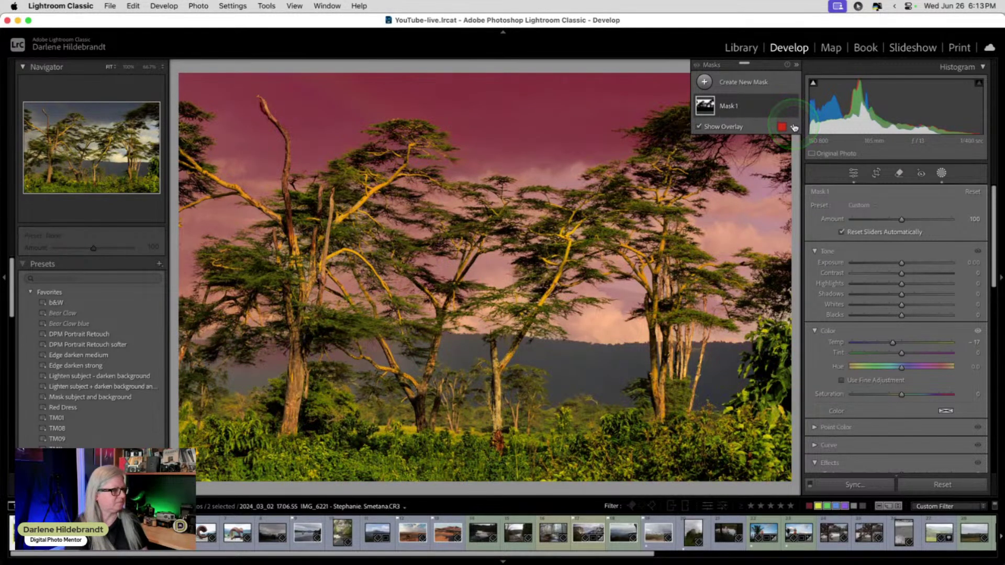
# - Rename the mask as "sky" and leave the masking tools
pyautogui.click(758, 104)
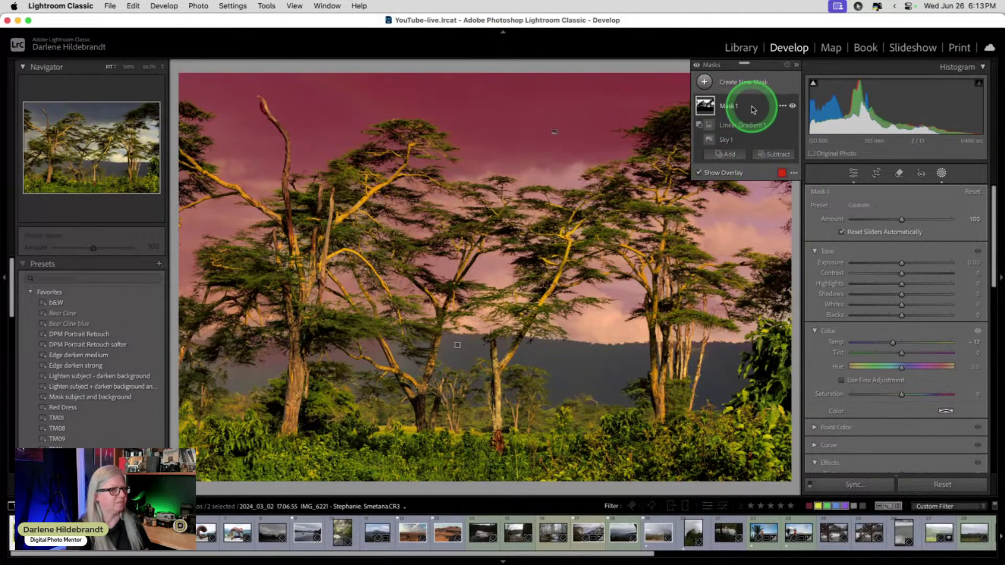
pyautogui.click(780, 108)
pyautogui.click(781, 108)
pyautogui.click(782, 107)
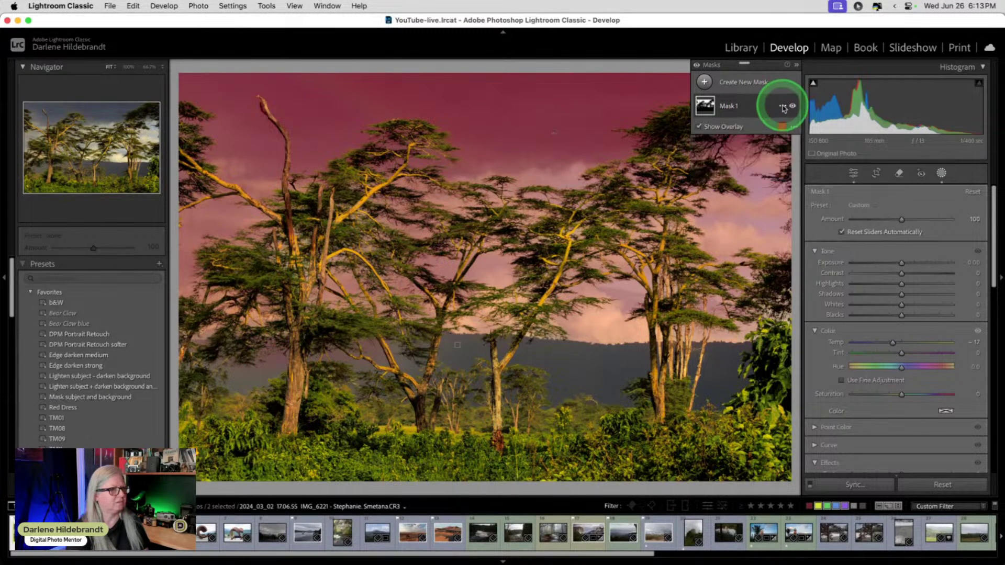
pyautogui.click(784, 107)
pyautogui.click(806, 112)
pyautogui.write('sky')
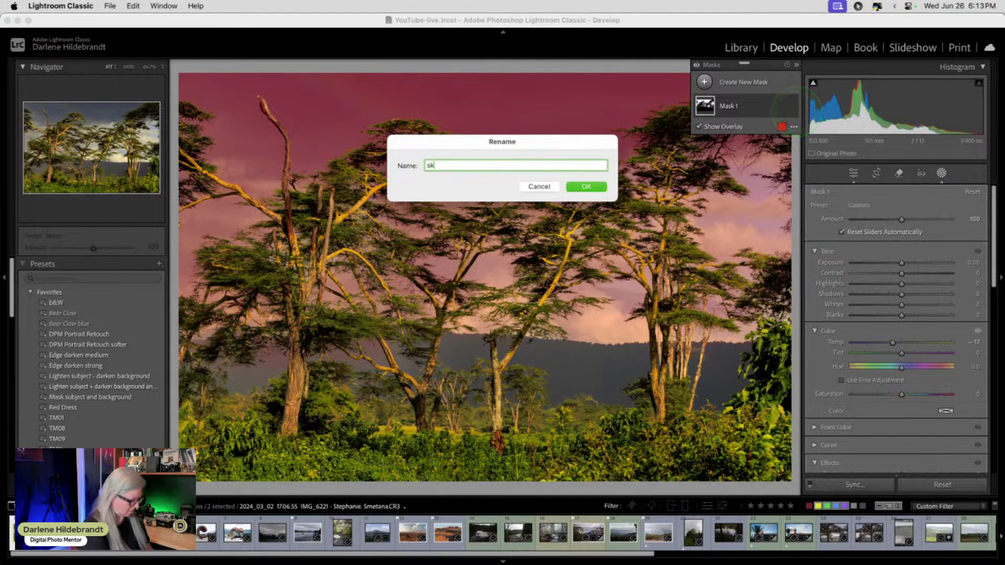
pyautogui.press('Return')
pyautogui.click(941, 175)
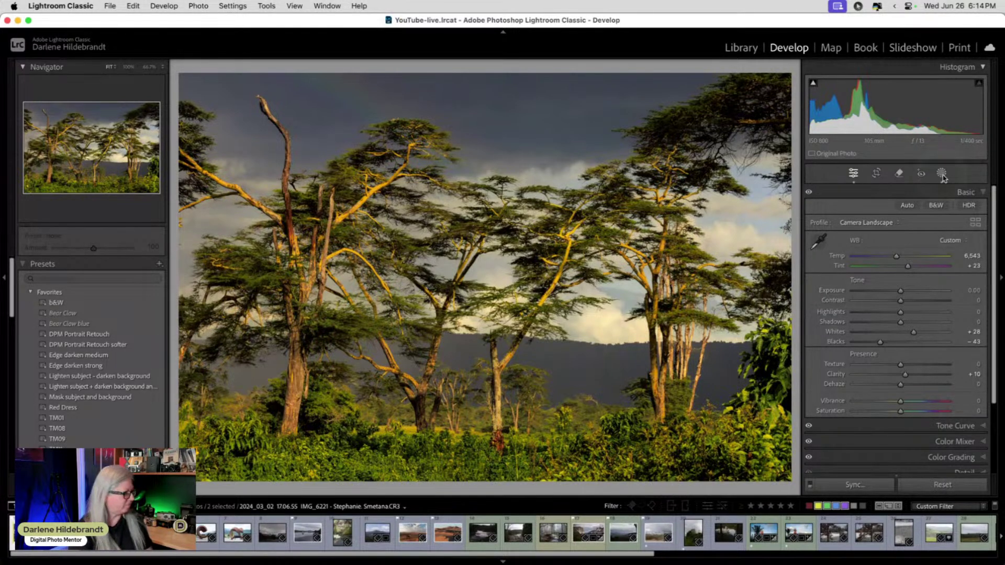
pyautogui.click(941, 175)
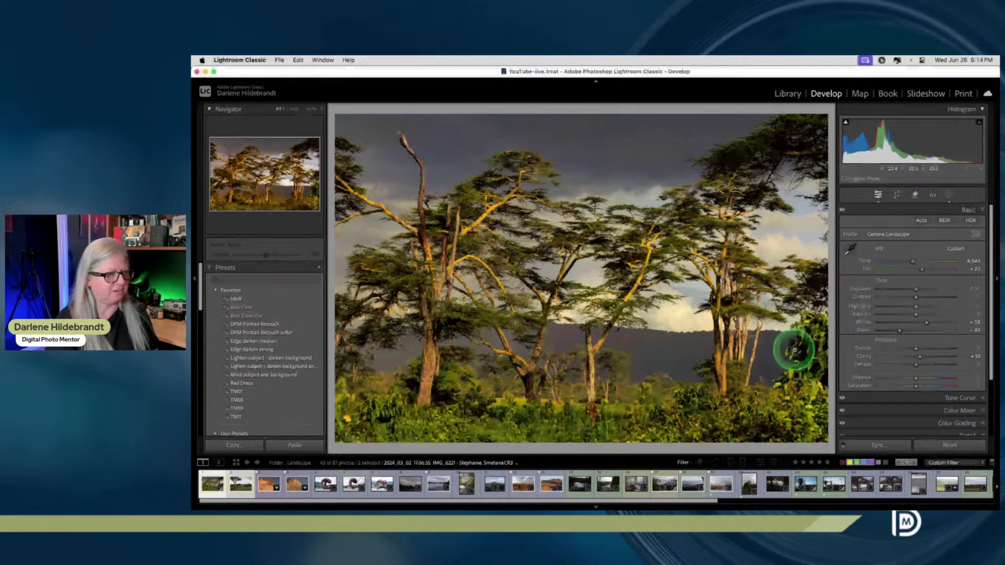
# - Synchronize all develop settings, including masking, to the other selected photo
pyautogui.click(879, 445)
pyautogui.click(388, 406)
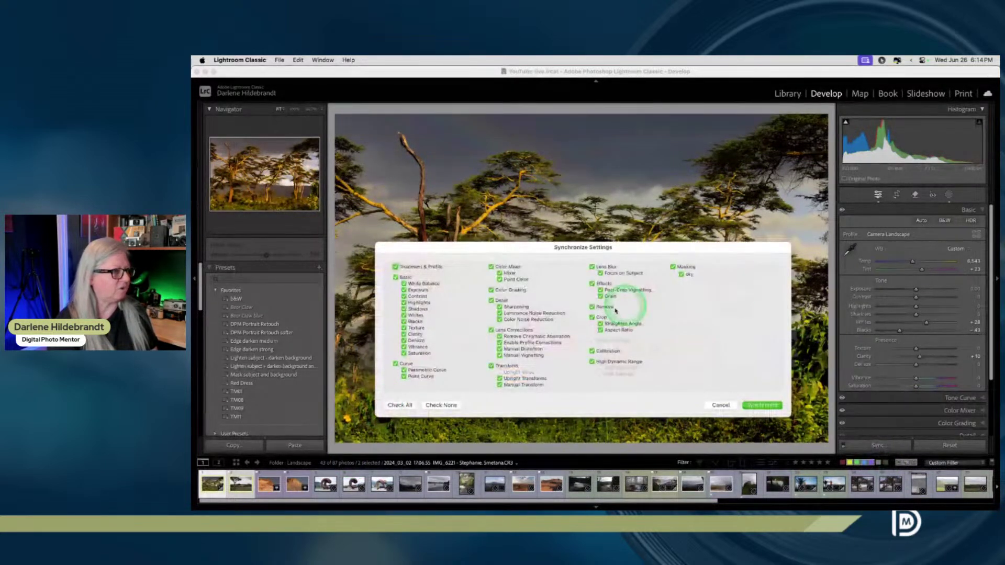
pyautogui.click(762, 406)
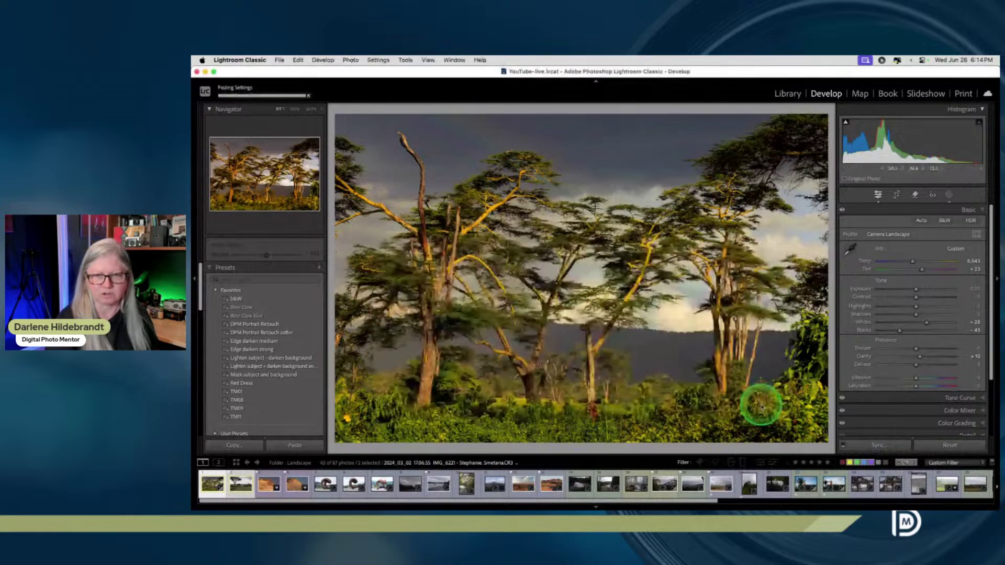
pyautogui.press('Return')
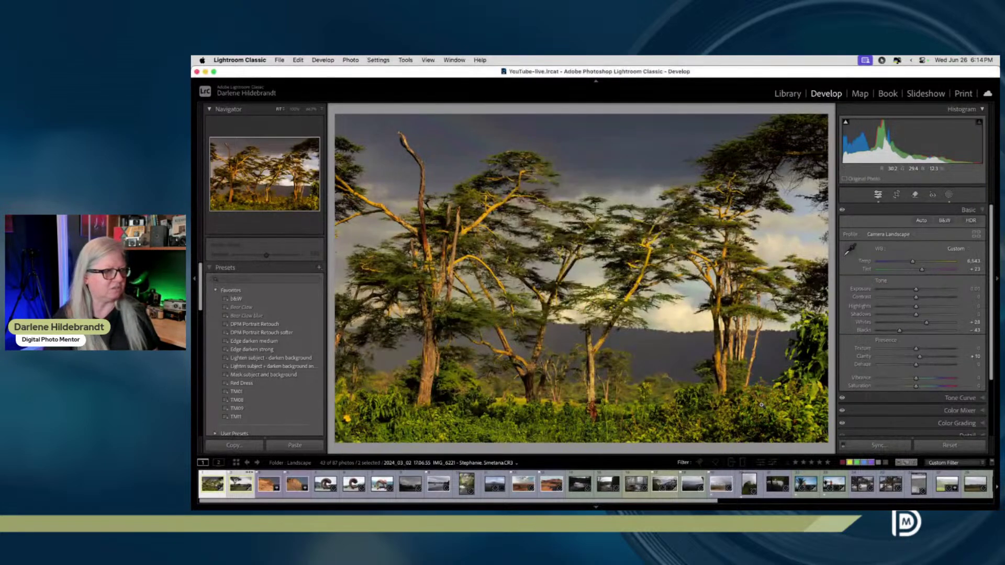
# - Go to the synced photo of the lone tree on the savanna and compare it with its original version
pyautogui.press('Left')
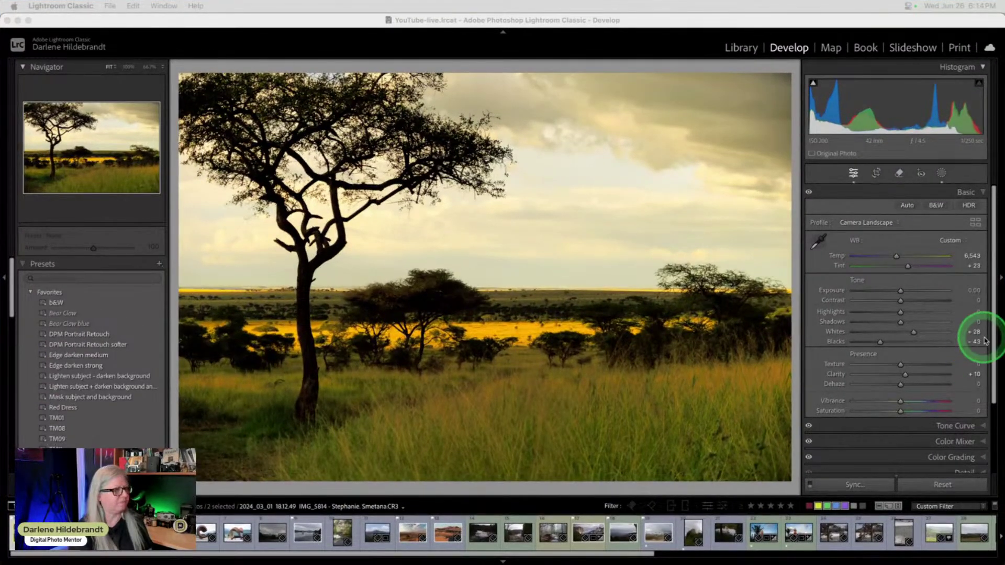
pyautogui.click(801, 326)
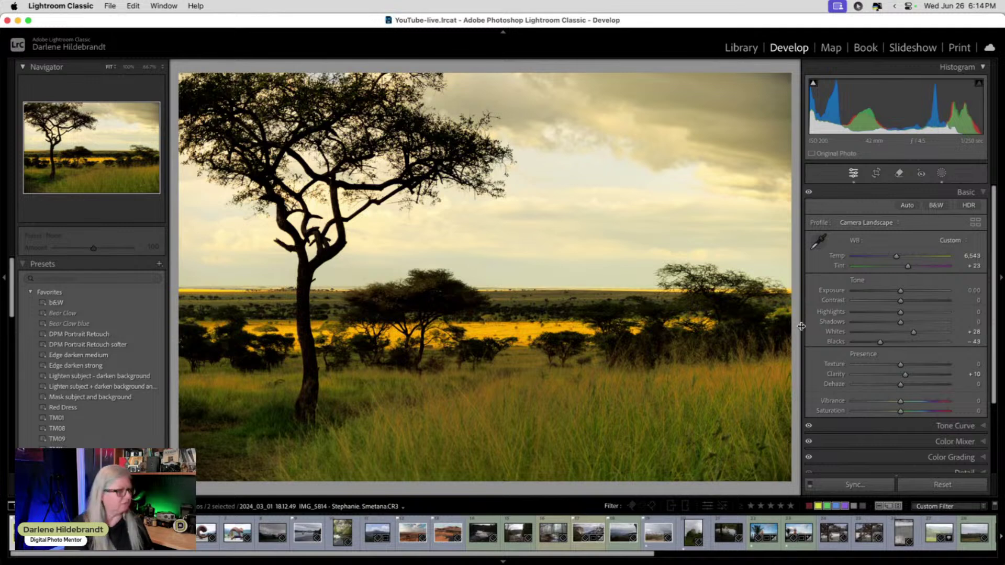
pyautogui.press('\\')
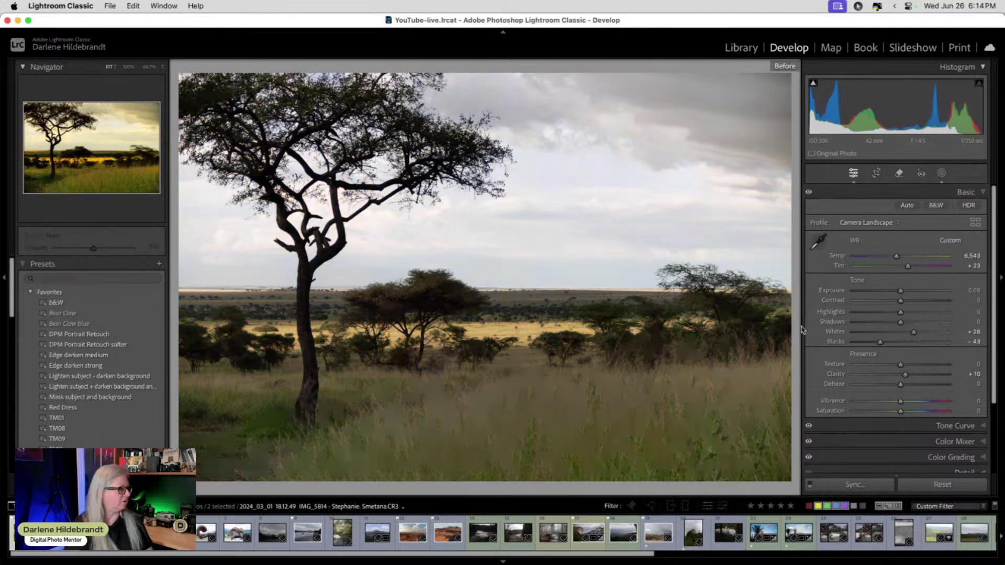
pyautogui.press('\\')
pyautogui.press('\\')
pyautogui.press('\\')
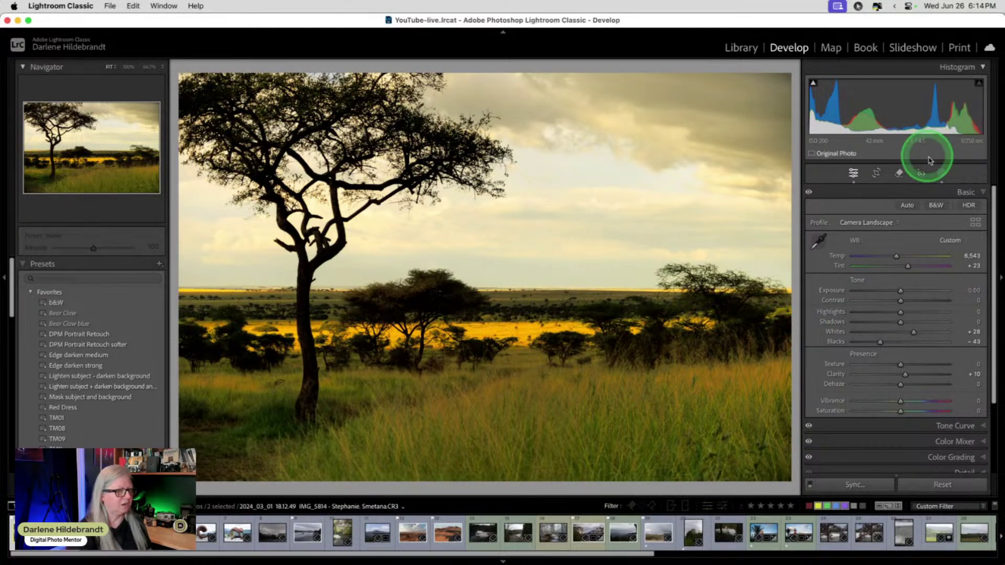
# - Set Dehaze to 26 on the lone tree photo's sky mask
pyautogui.click(941, 173)
pyautogui.click(765, 110)
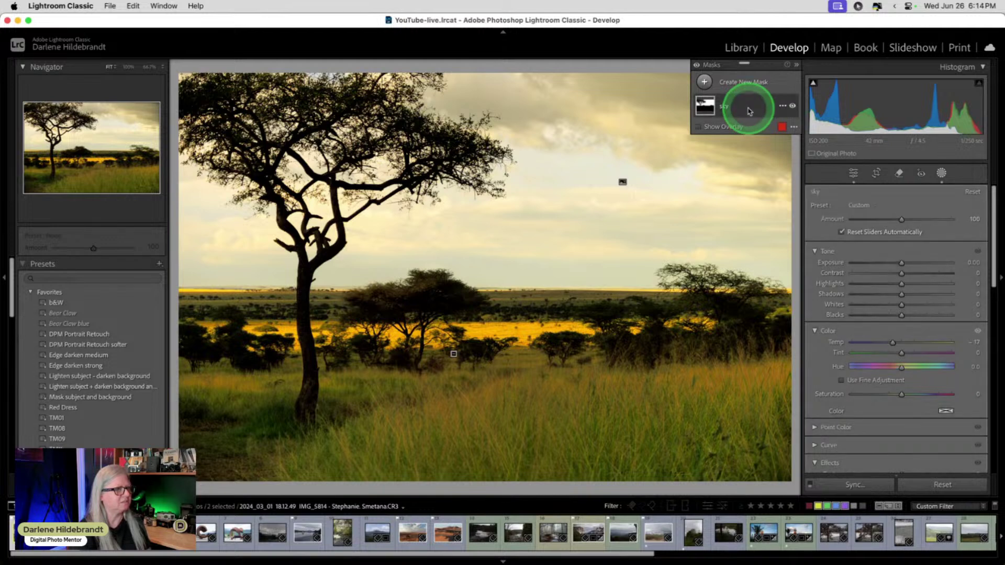
pyautogui.scroll(-5, 893, 400)
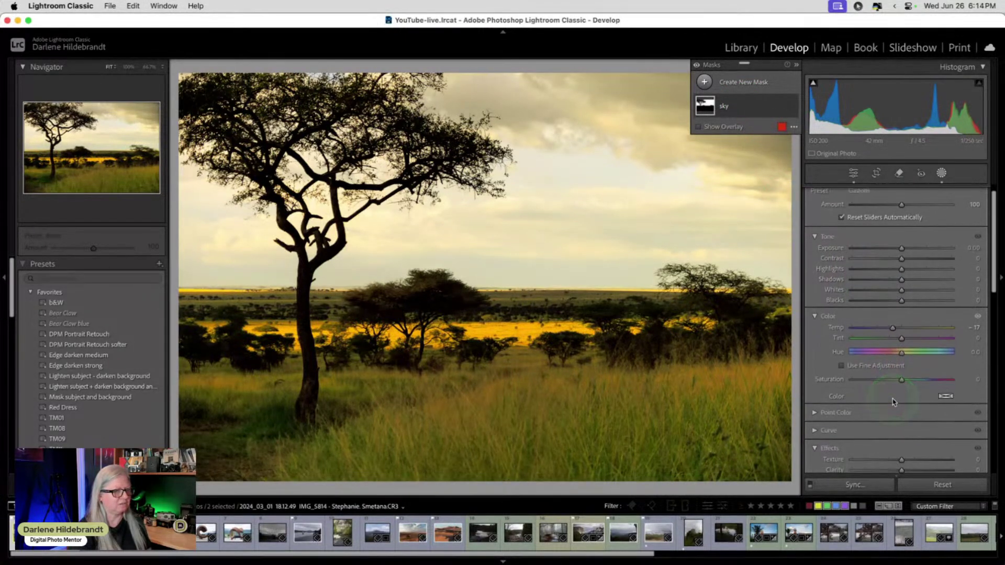
pyautogui.moveTo(893, 401); pyautogui.dragTo(917, 394)
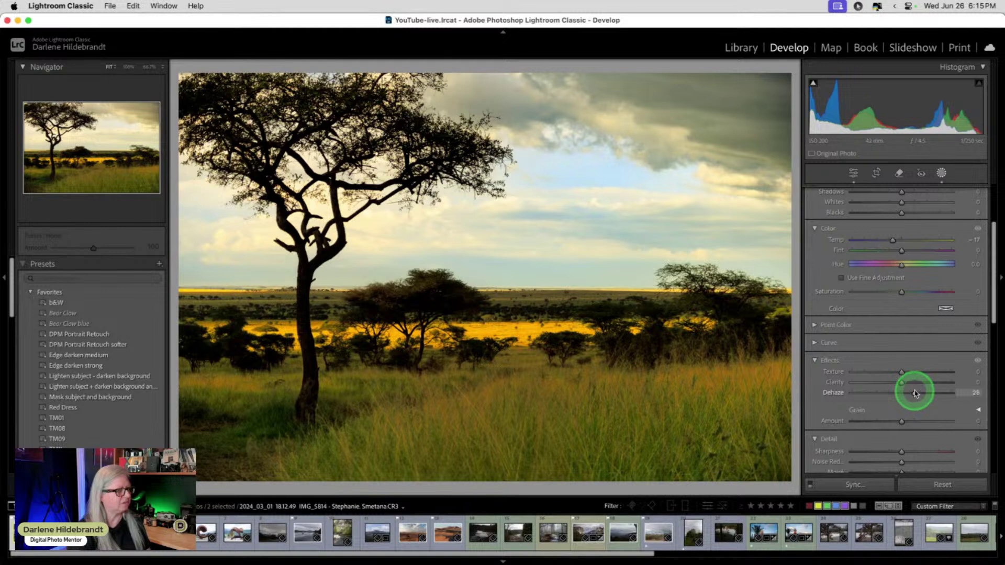
pyautogui.moveTo(916, 394); pyautogui.dragTo(915, 393)
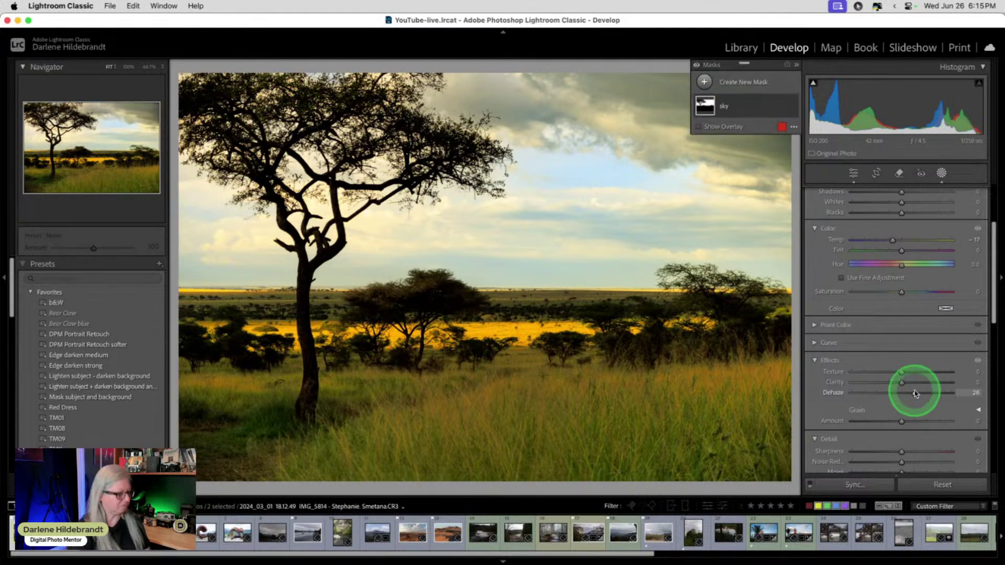
pyautogui.press('o')
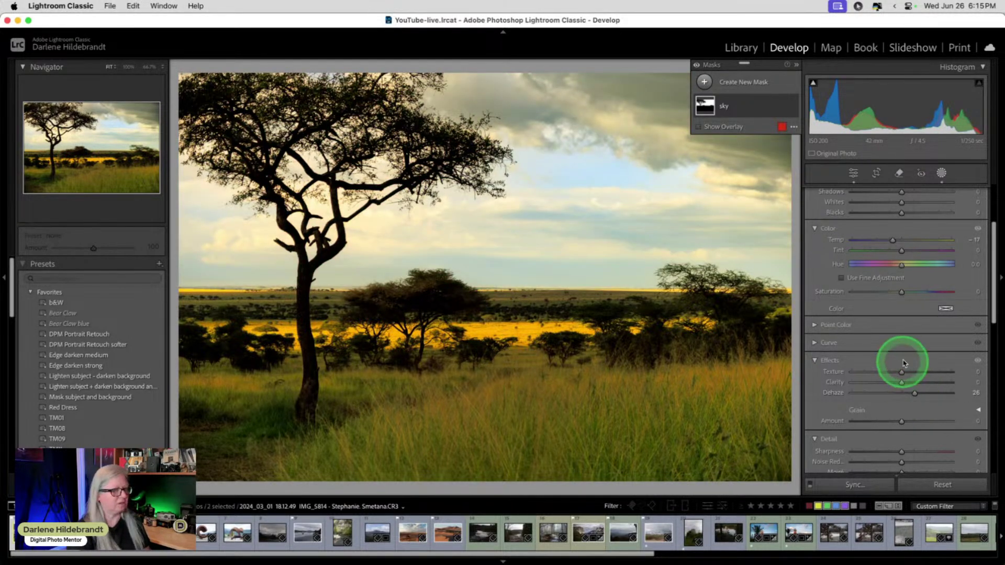
# - Set the sky mask's Highlights to -30
pyautogui.scroll(3, 896, 217)
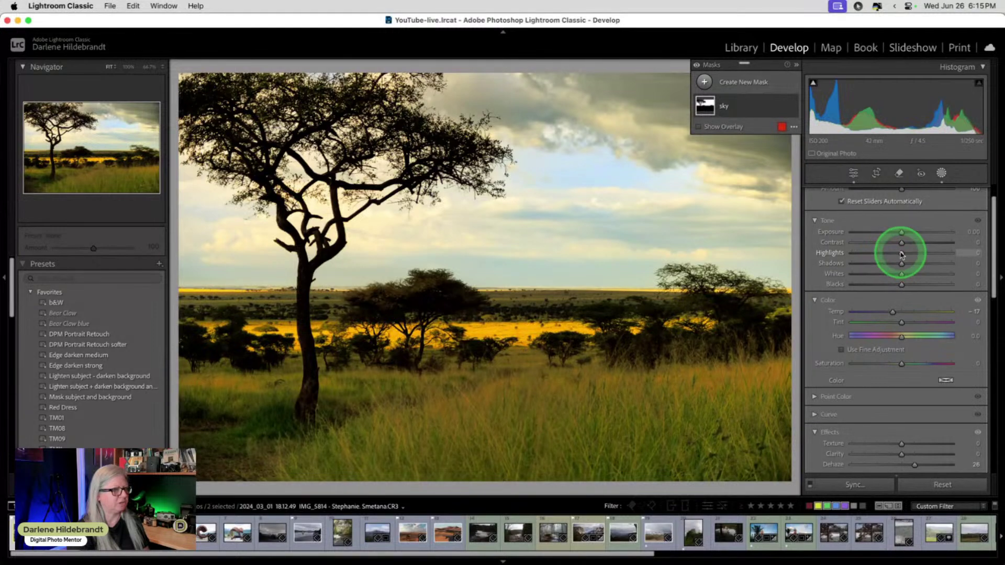
pyautogui.moveTo(897, 253); pyautogui.dragTo(893, 255)
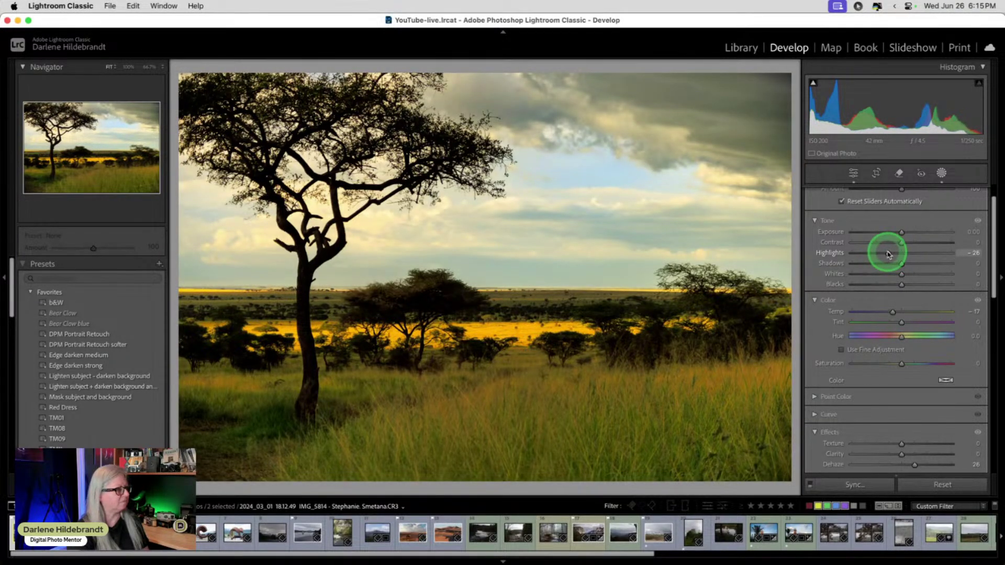
pyautogui.moveTo(886, 254); pyautogui.dragTo(886, 254)
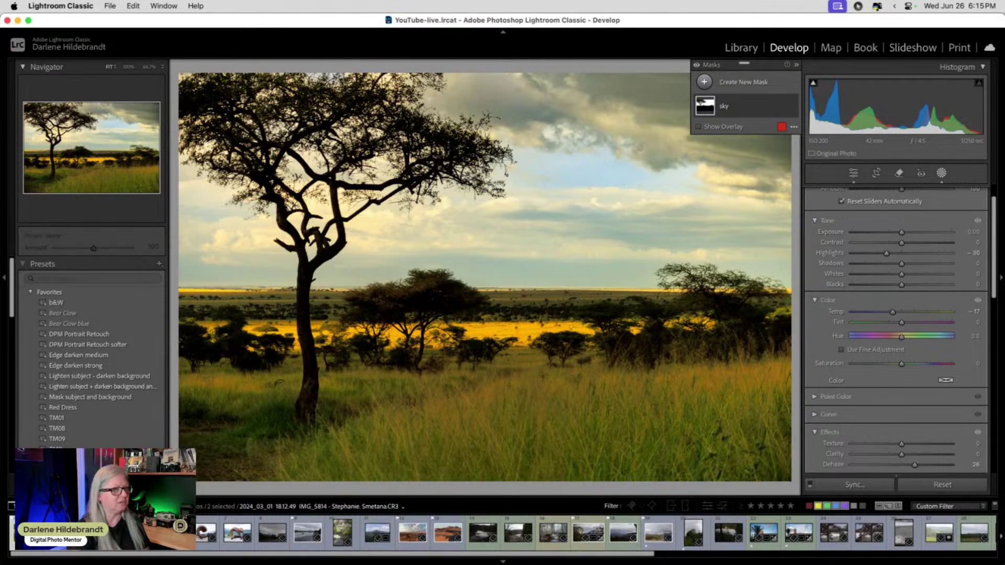
# - Try a new Select Subject mask on the tree and undo it
pyautogui.click(941, 174)
pyautogui.click(705, 82)
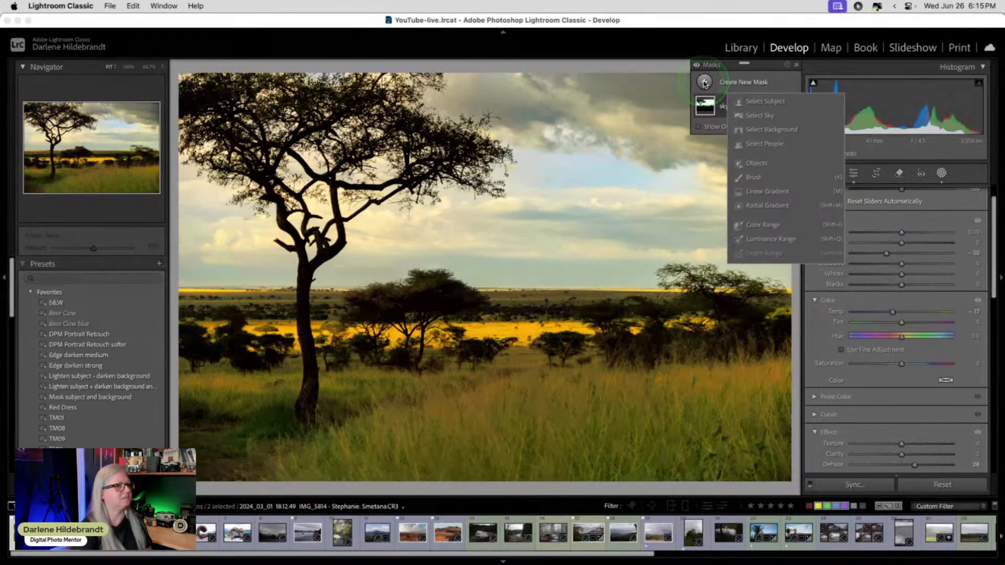
pyautogui.click(764, 102)
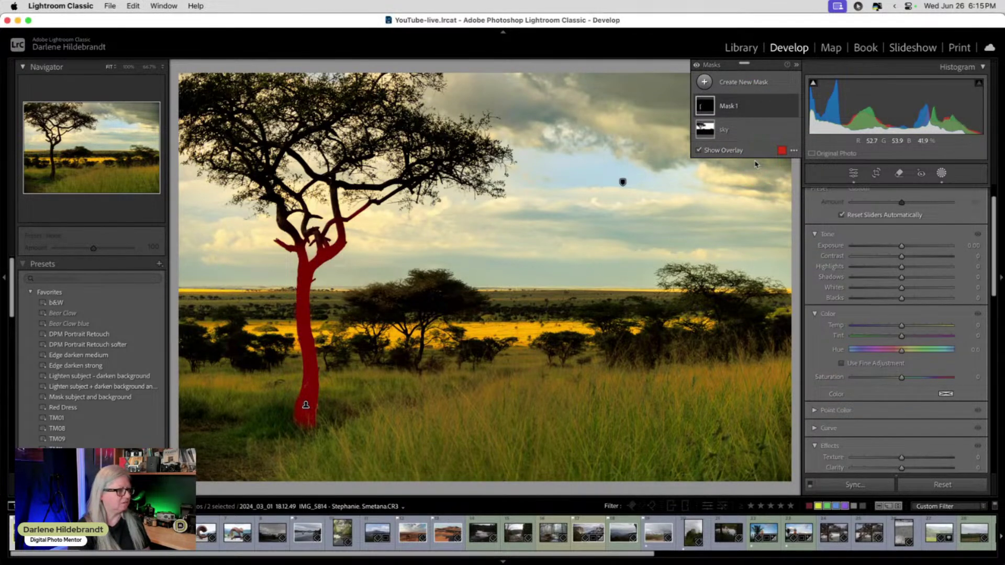
pyautogui.press('super+z')
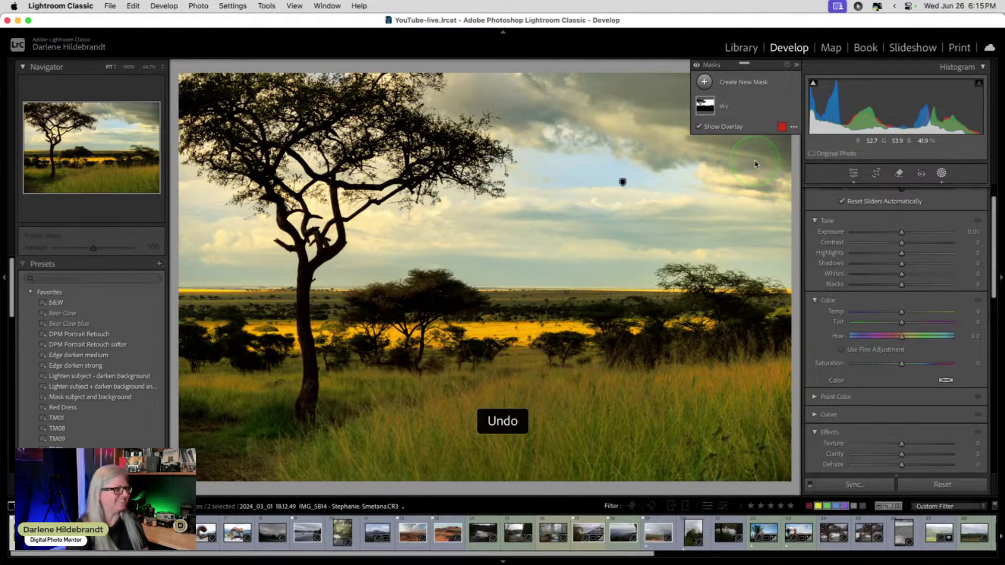
# - Add a linear gradient mask over the land below the horizon, raise its Exposure, adjust its Blacks slightly, and leave masking
pyautogui.click(704, 81)
pyautogui.click(763, 192)
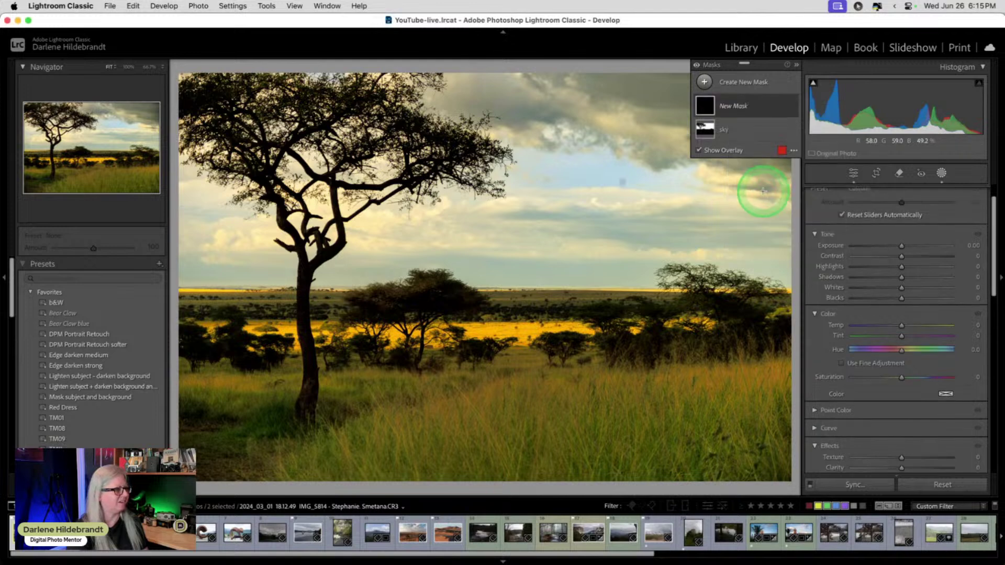
pyautogui.moveTo(477, 341); pyautogui.dragTo(480, 266)
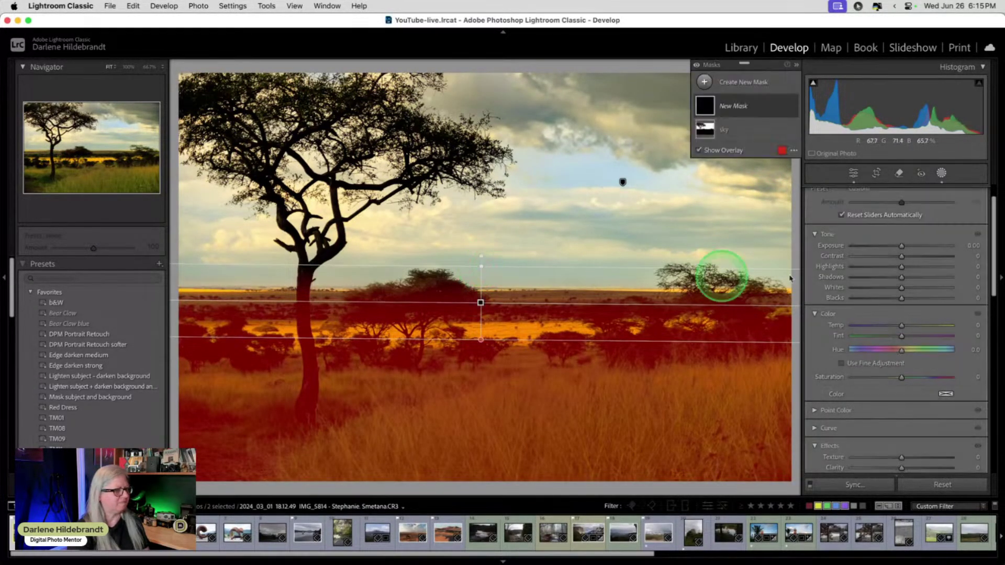
pyautogui.moveTo(902, 245); pyautogui.dragTo(906, 246)
pyautogui.moveTo(899, 297); pyautogui.dragTo(898, 299)
pyautogui.moveTo(906, 245); pyautogui.dragTo(908, 250)
pyautogui.click(941, 173)
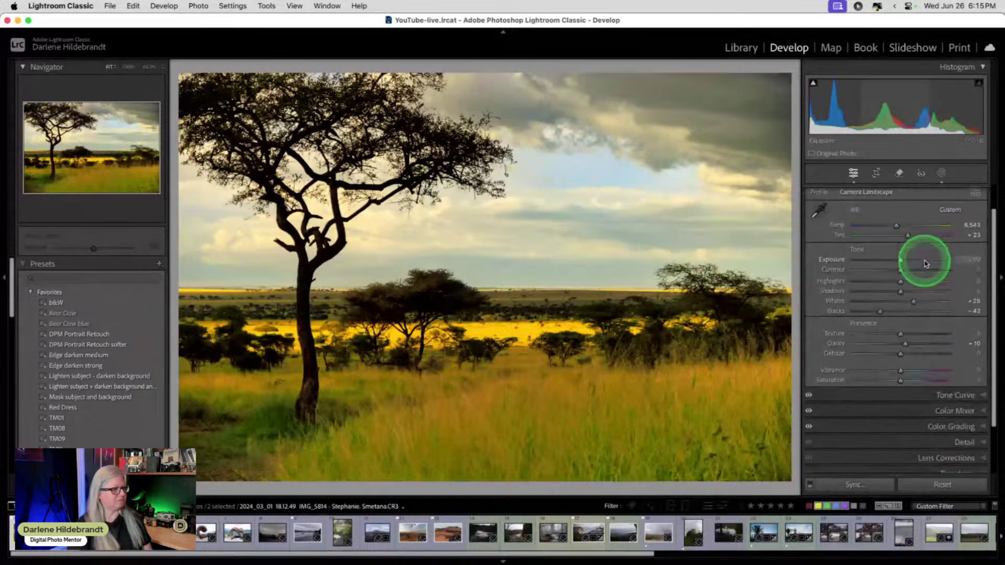
# - Set the yellow Point Color swatch to Sat. Shift 4 and Lum. Shift 7
pyautogui.scroll(-5, 921, 272)
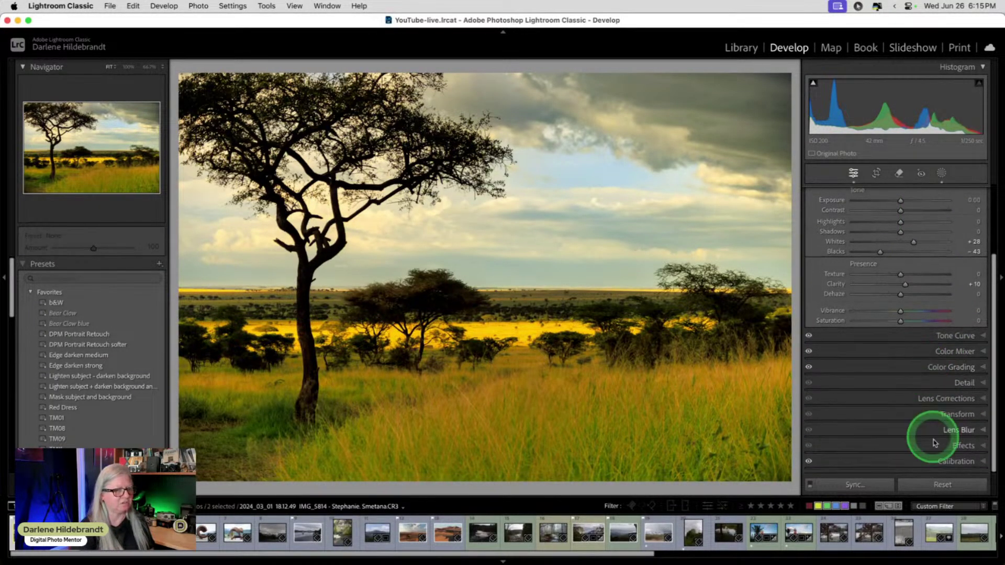
pyautogui.click(936, 352)
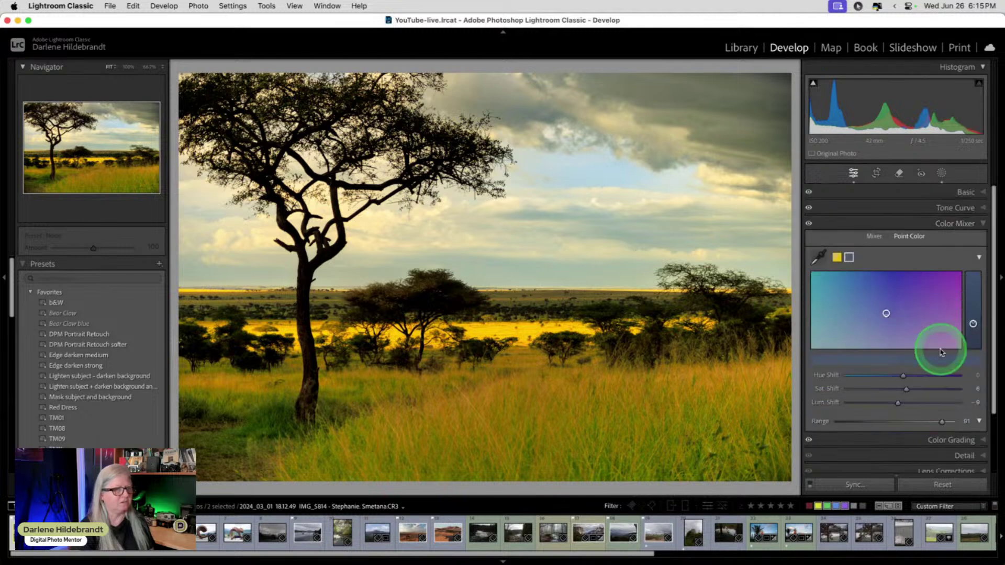
pyautogui.click(836, 225)
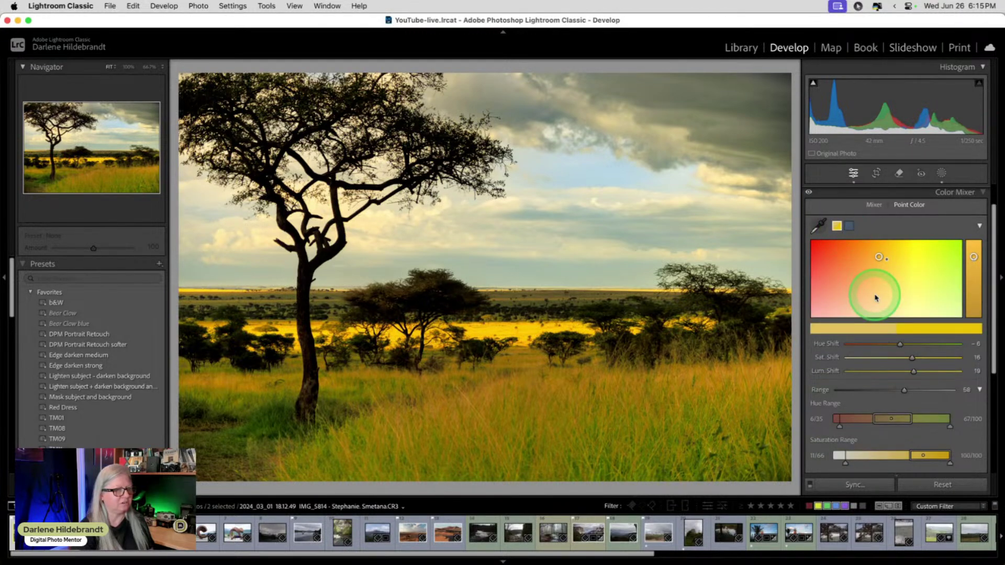
pyautogui.moveTo(901, 365)
pyautogui.mouseDown()
pyautogui.moveTo(910, 370)
pyautogui.moveTo(911, 356)
pyautogui.moveTo(893, 359)
pyautogui.moveTo(912, 357)
pyautogui.moveTo(900, 358)
pyautogui.moveTo(898, 370)
pyautogui.moveTo(911, 369)
pyautogui.moveTo(892, 370)
pyautogui.moveTo(913, 370)
pyautogui.mouseUp()
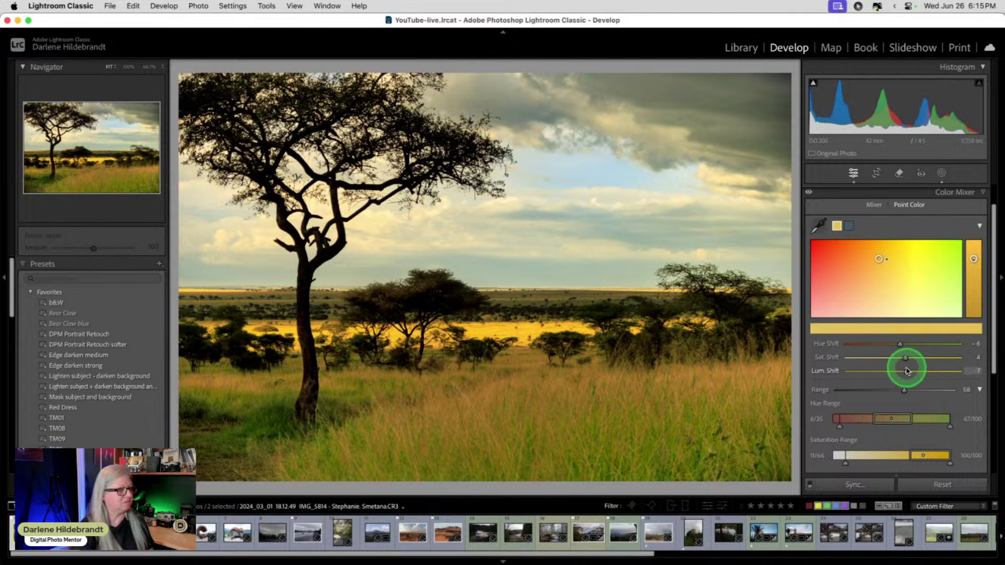
# - Visualize the dark blue Point Color swatch's range and try shifting its hue to 16 and saturation to 13
pyautogui.click(849, 226)
pyautogui.scroll(-3, 819, 397)
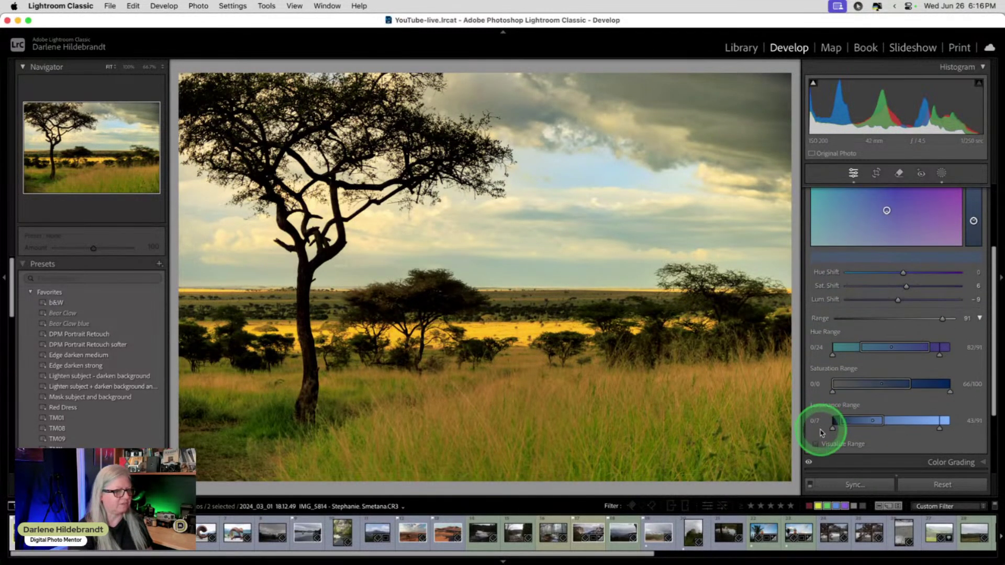
pyautogui.click(818, 444)
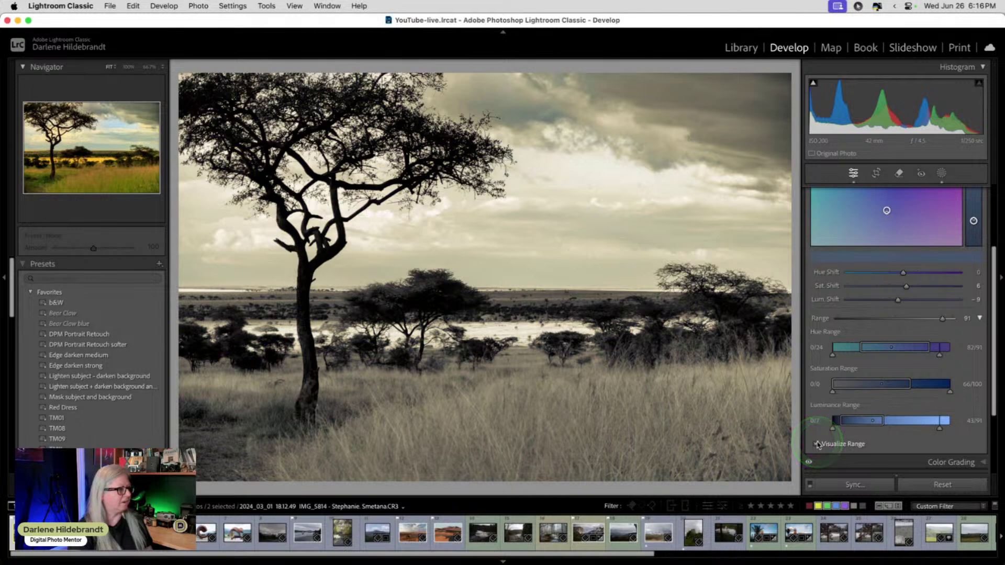
pyautogui.scroll(3, 853, 299)
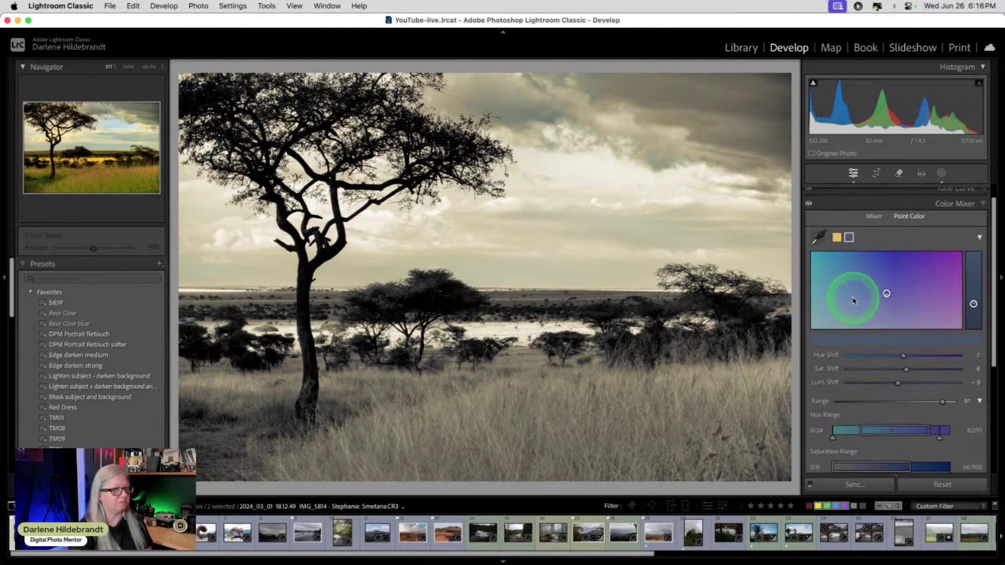
pyautogui.moveTo(879, 296); pyautogui.dragTo(906, 291)
# - Delete the dark blue Point Color swatch
pyautogui.click(849, 238)
pyautogui.rightClick(849, 239)
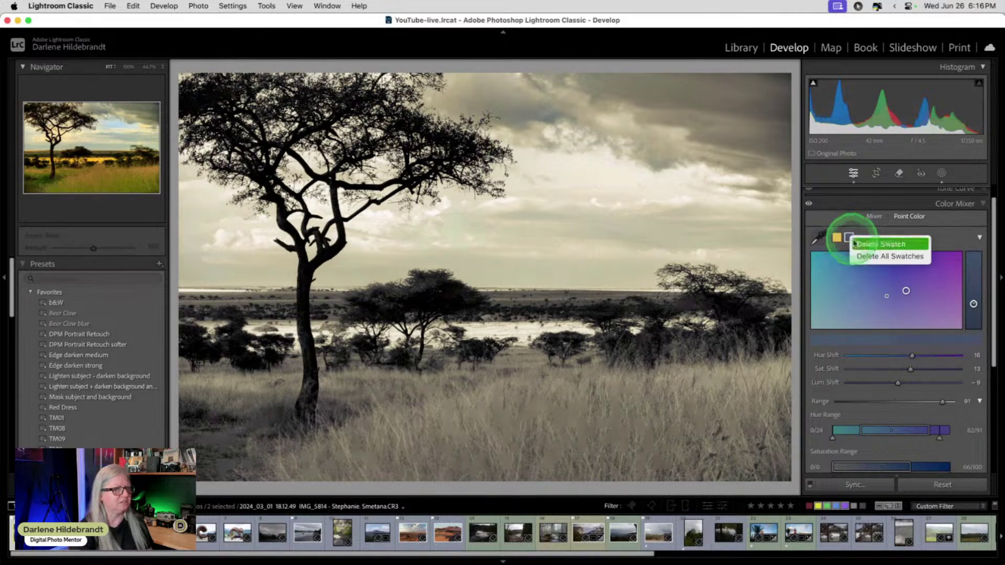
pyautogui.click(857, 242)
# - Sample the pale blue of the sky as a new Point Color swatch with Sat. Shift 4 and Lum. Shift -6
pyautogui.moveTo(833, 242); pyautogui.dragTo(624, 170)
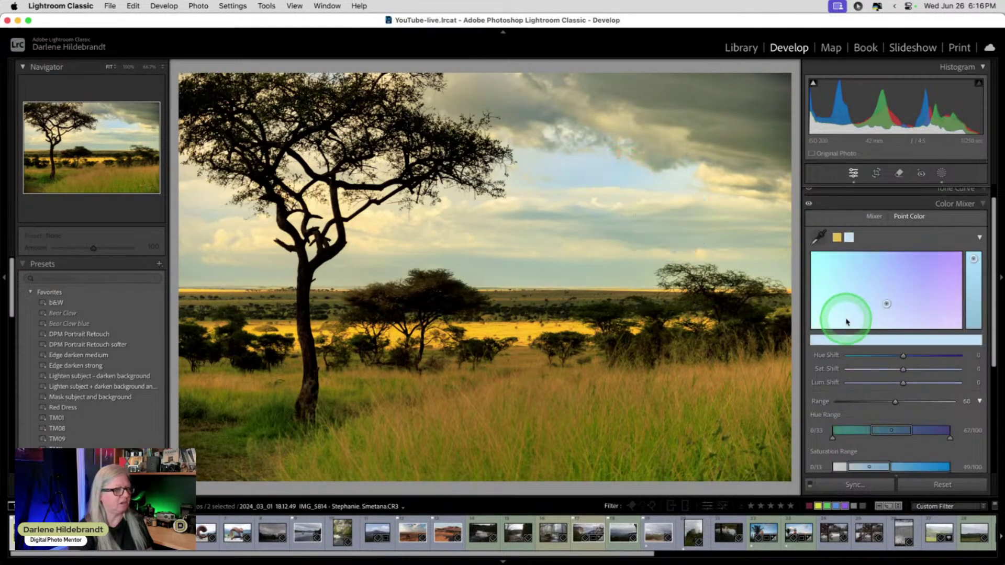
pyautogui.moveTo(904, 371); pyautogui.dragTo(901, 384)
pyautogui.scroll(2, 902, 384)
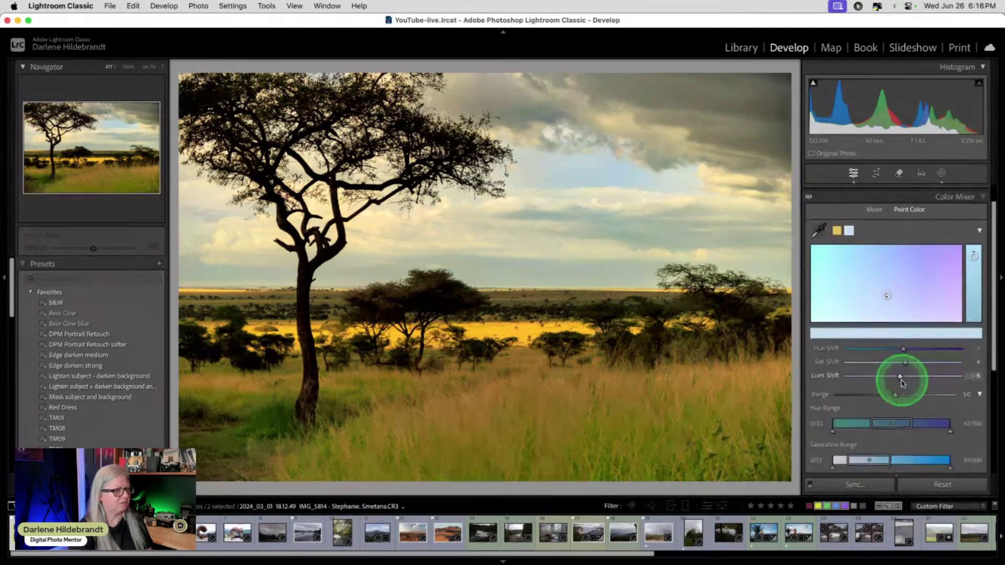
pyautogui.click(808, 224)
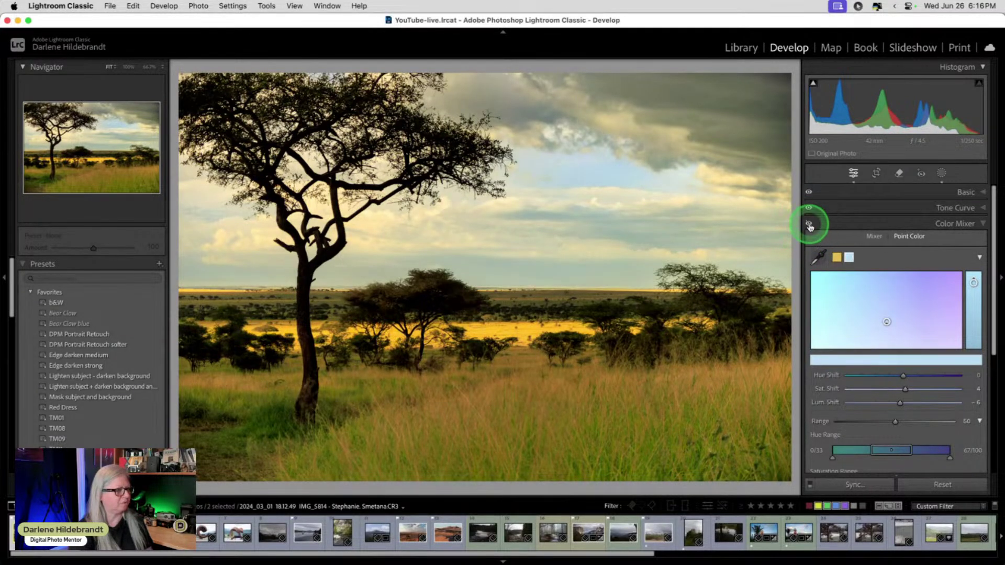
# - Sample the green of the foreground grass as a Point Color swatch and set its Lum. Shift to -35
pyautogui.click(818, 257)
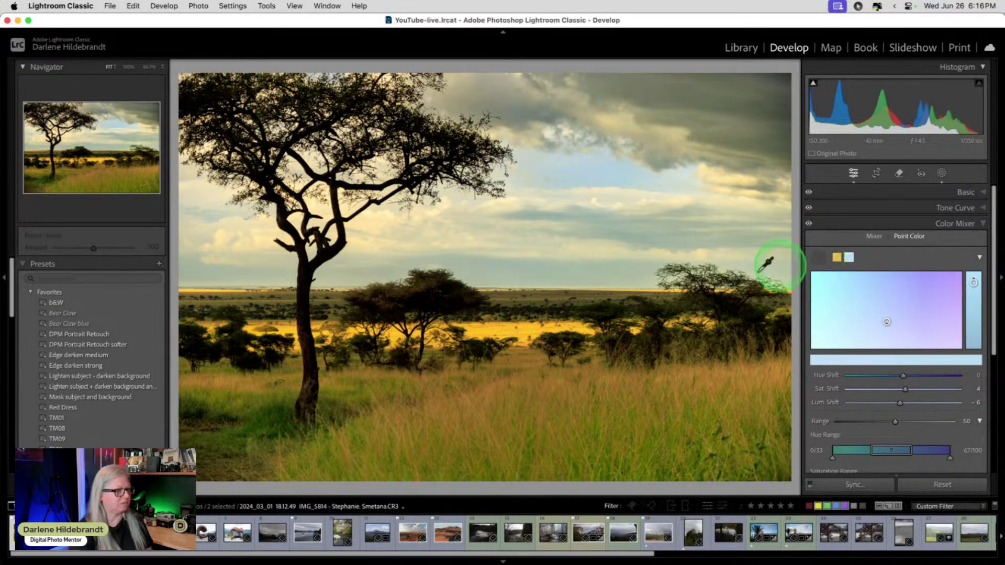
pyautogui.click(652, 335)
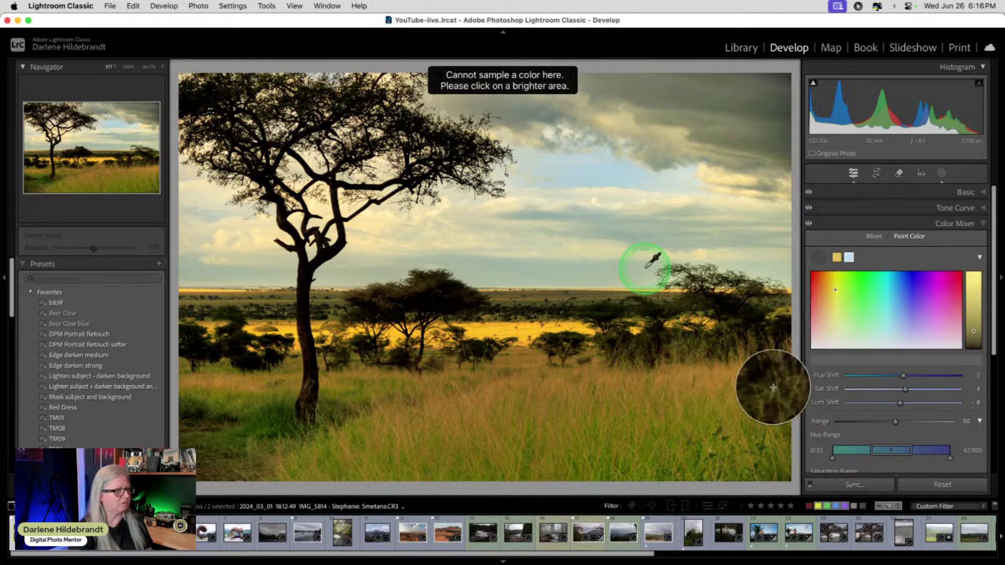
pyautogui.click(649, 263)
pyautogui.click(697, 340)
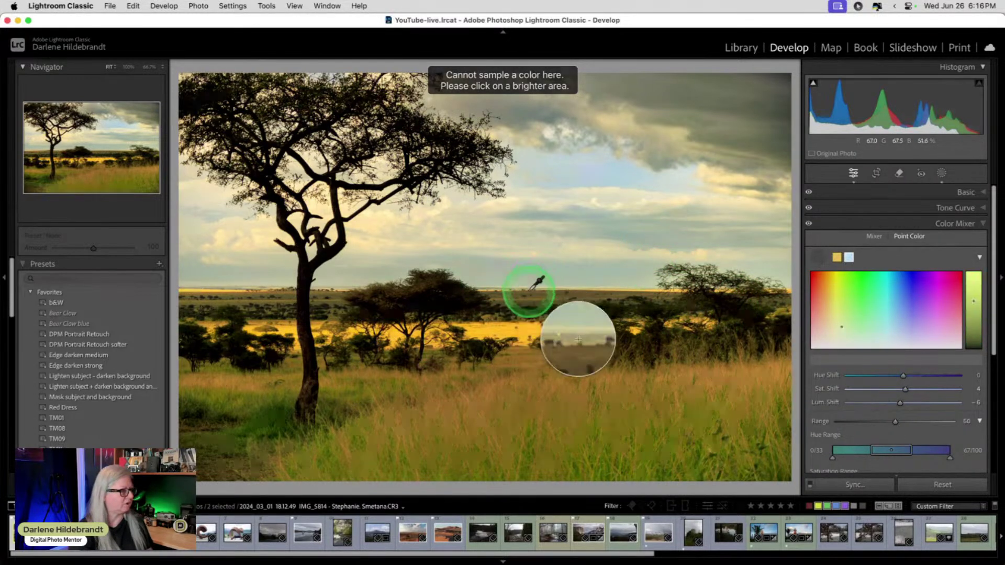
pyautogui.click(604, 453)
pyautogui.scroll(-2, 898, 298)
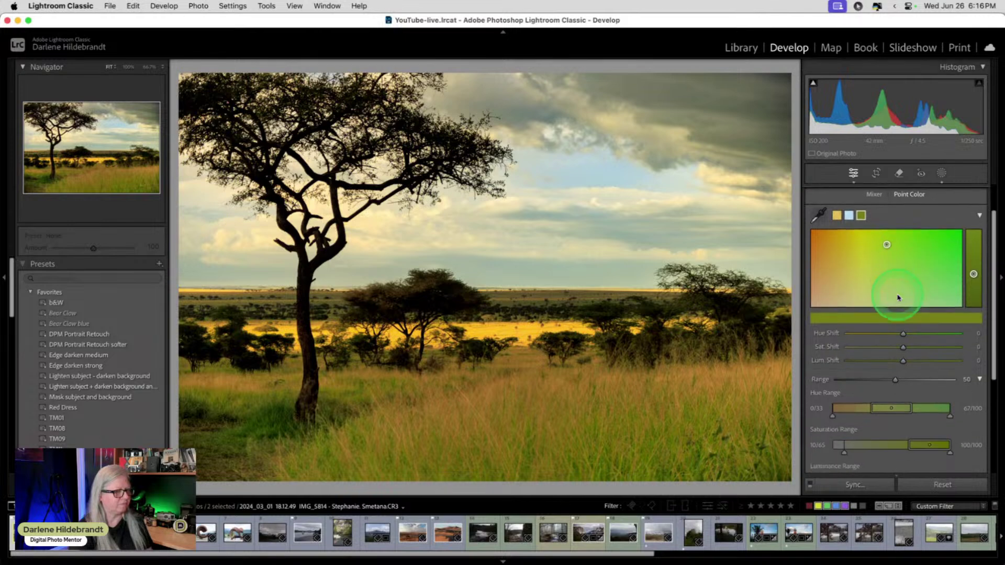
pyautogui.moveTo(903, 354)
pyautogui.mouseDown()
pyautogui.moveTo(911, 356)
pyautogui.moveTo(880, 354)
pyautogui.mouseUp()
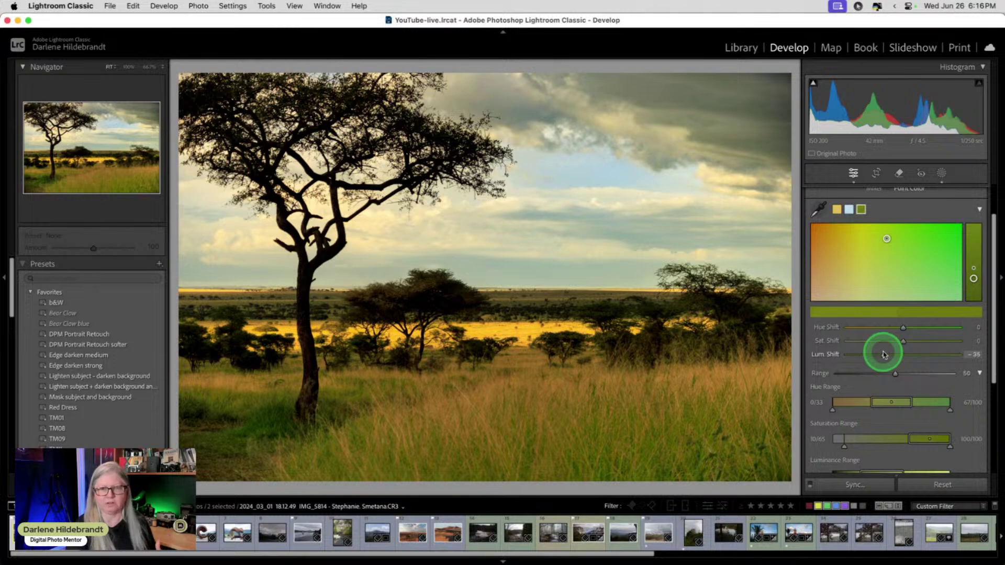
# - Set the Basic tones to Shadows +30, Whites +6 and Blacks -33, and compare the photo before and after editing
pyautogui.click(941, 173)
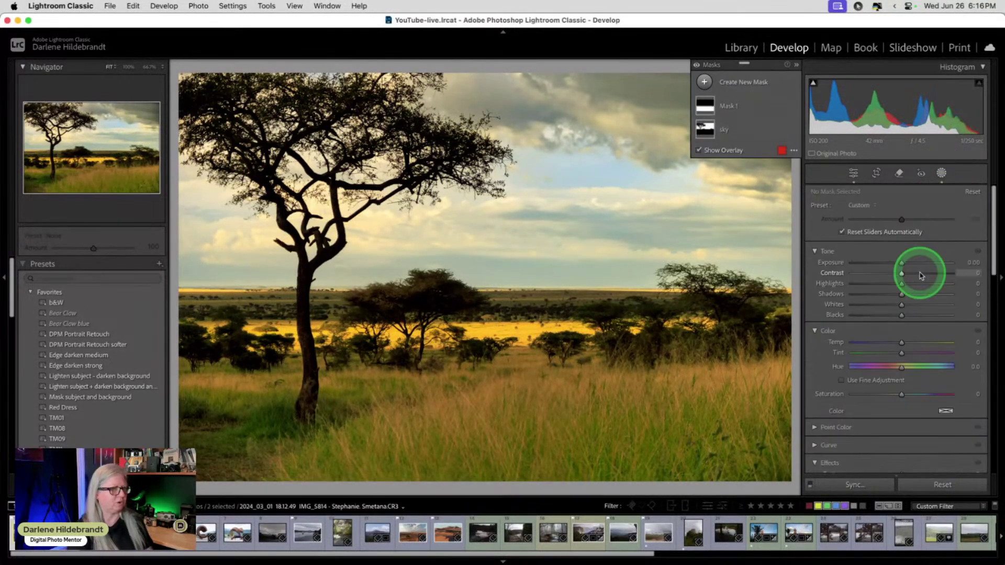
pyautogui.click(941, 173)
pyautogui.click(967, 195)
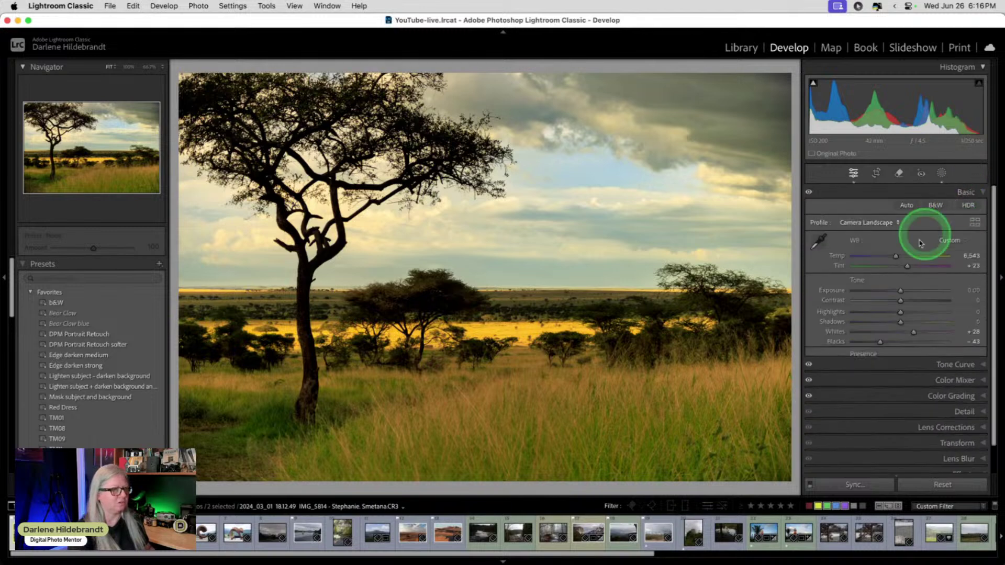
pyautogui.moveTo(908, 321); pyautogui.dragTo(885, 344)
pyautogui.moveTo(913, 332); pyautogui.dragTo(911, 335)
pyautogui.keyDown('shift'); pyautogui.doubleClick(835, 333); pyautogui.keyUp('shift')
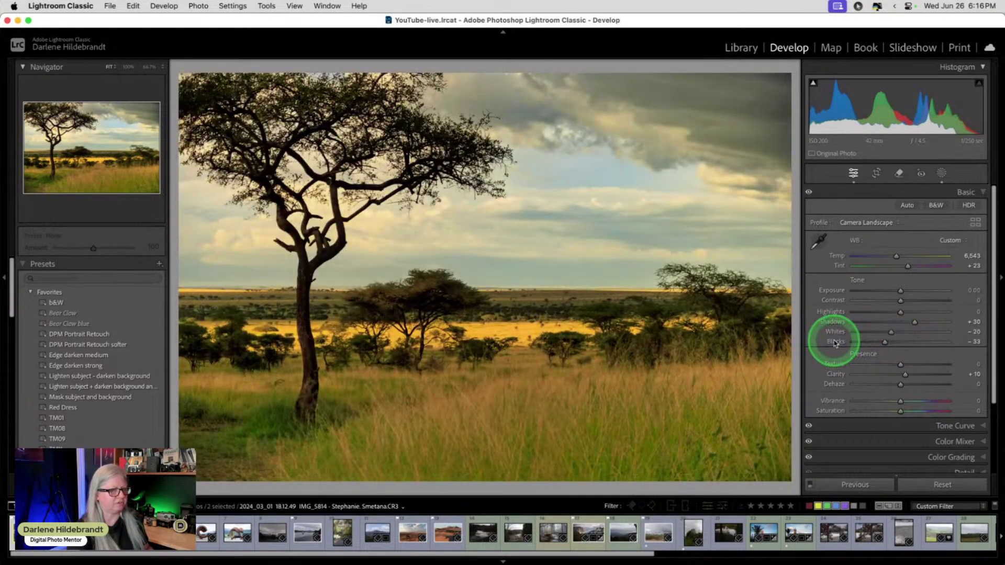
pyautogui.moveTo(891, 334); pyautogui.dragTo(903, 333)
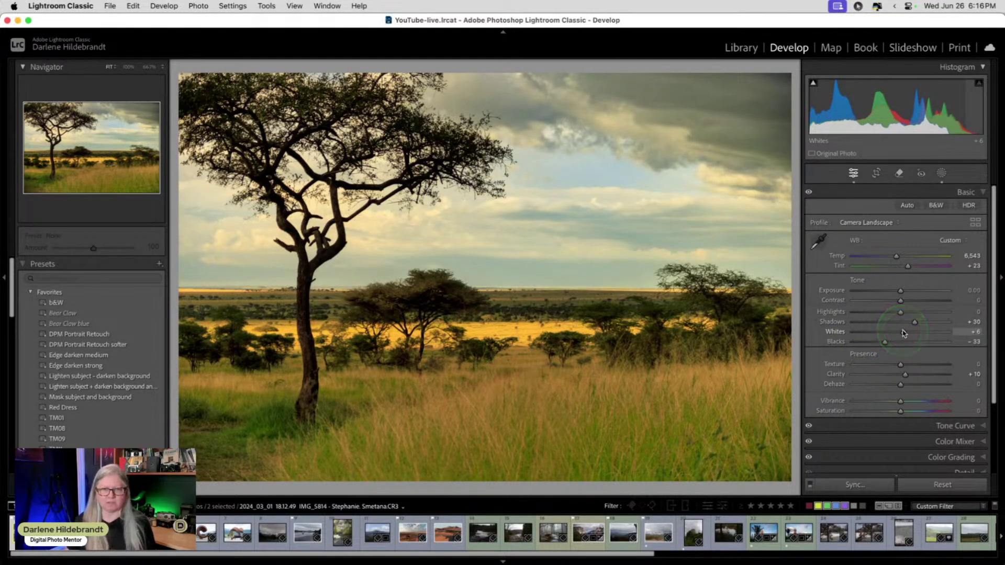
pyautogui.press('\\')
pyautogui.press('\\')
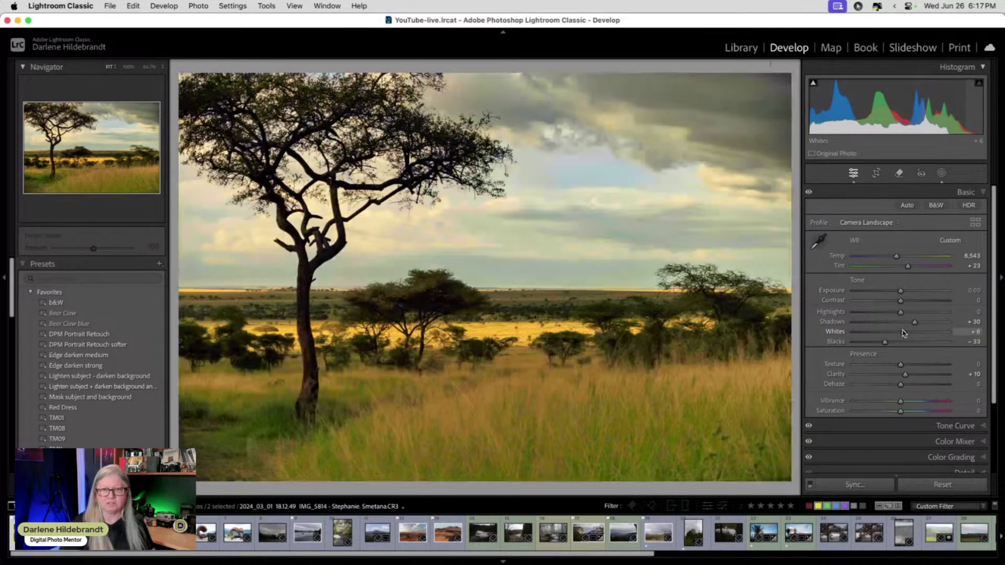
pyautogui.press('\\')
pyautogui.press('\\')
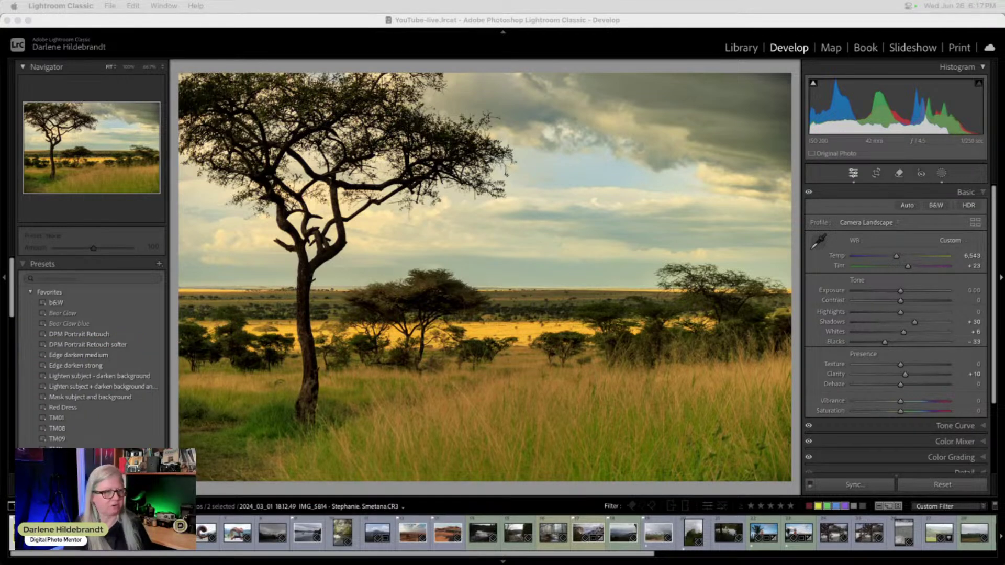
# - Lower the Color Grading midtones' Saturation to 4
pyautogui.click(940, 457)
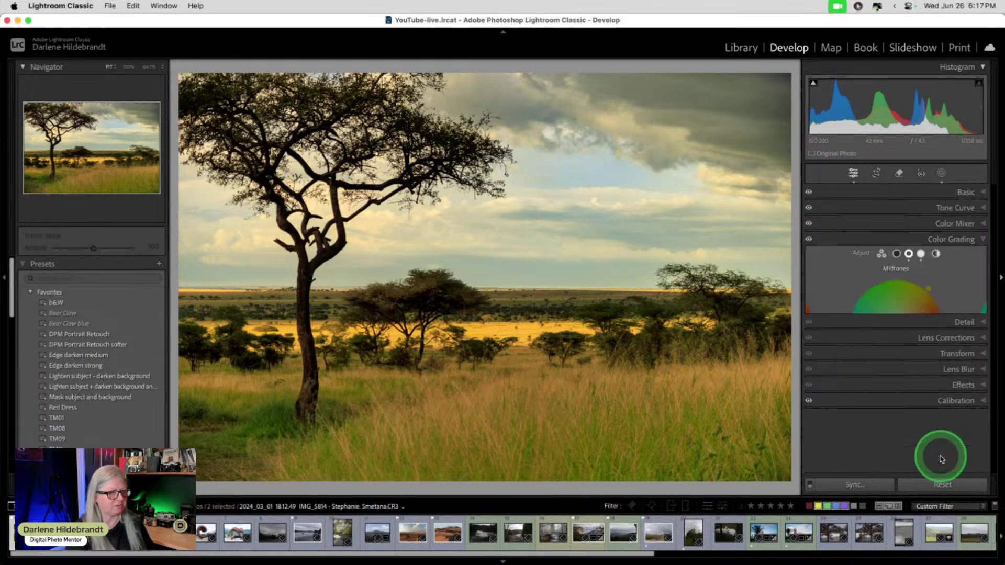
pyautogui.click(911, 254)
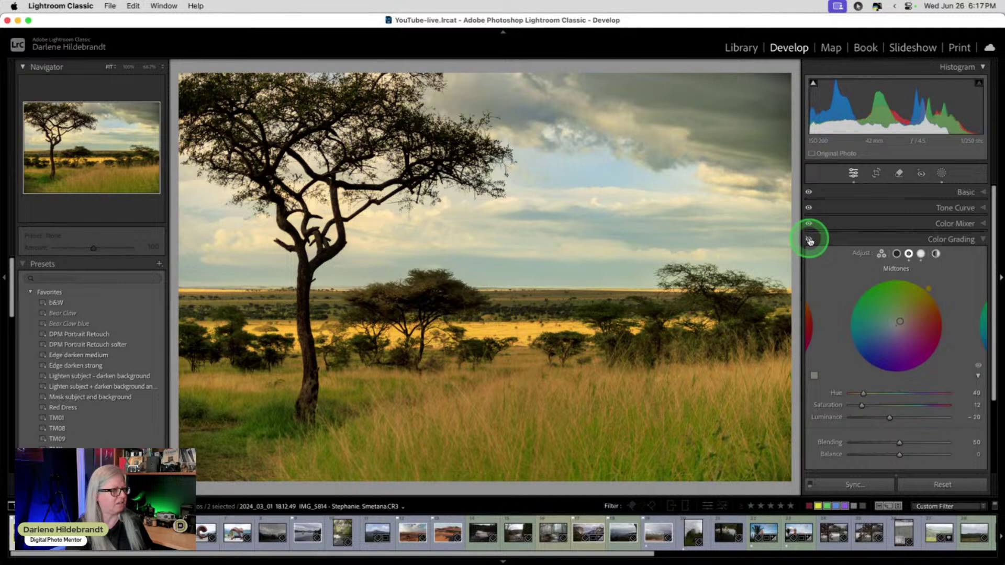
pyautogui.click(909, 255)
pyautogui.moveTo(863, 406); pyautogui.dragTo(855, 406)
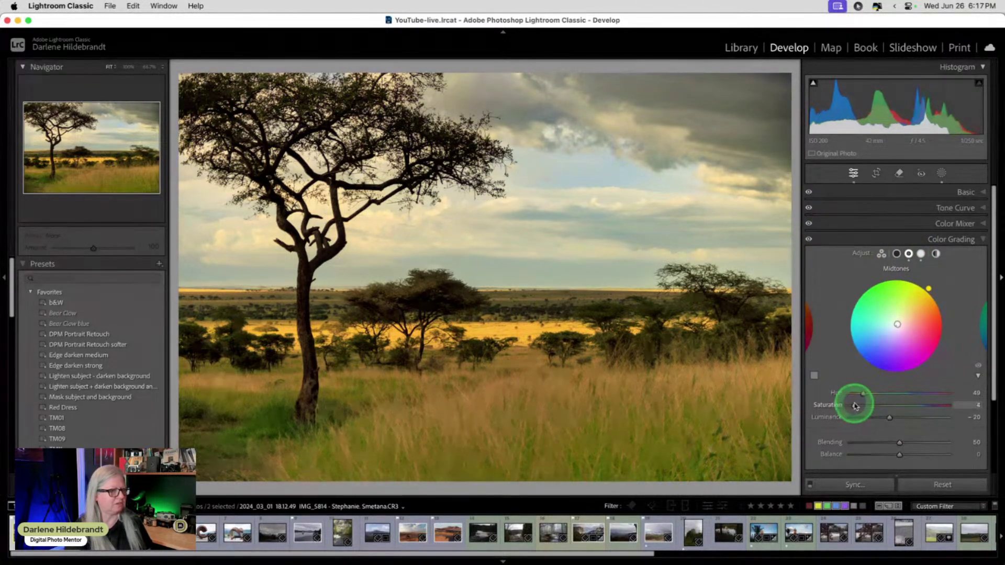
# - Grade the shadows with Hue 46, Saturation 17 and Luminance +15
pyautogui.click(921, 254)
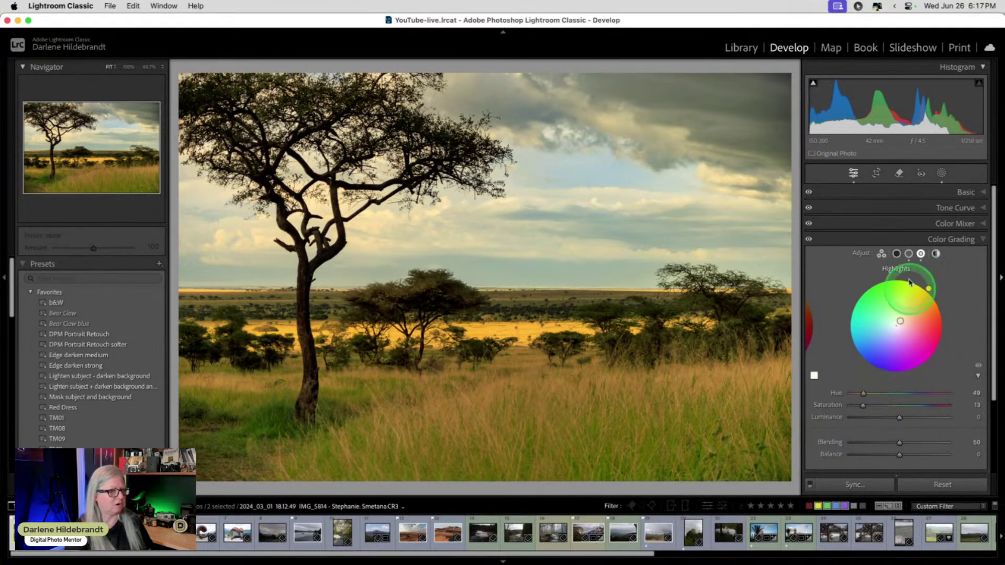
pyautogui.click(896, 254)
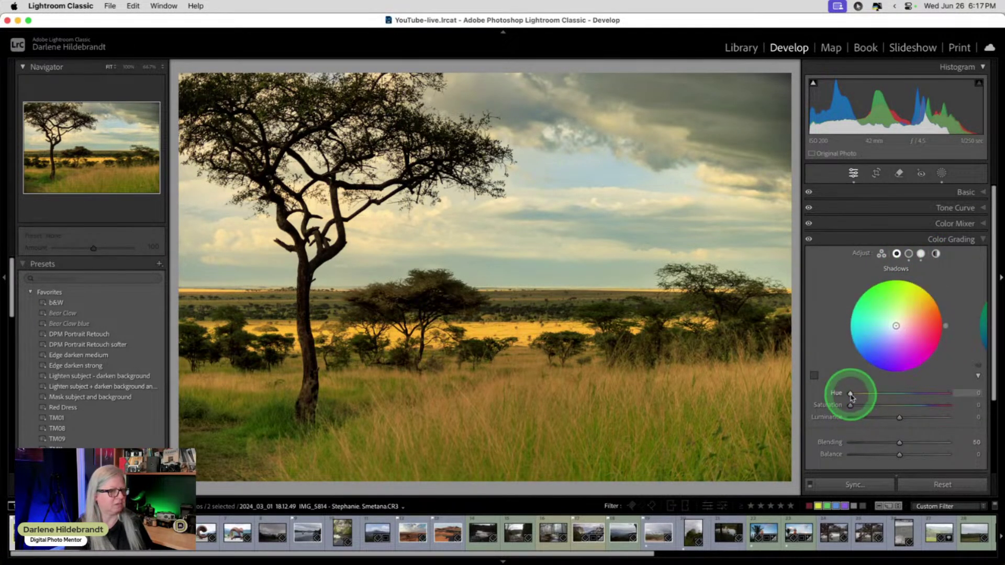
pyautogui.moveTo(850, 394)
pyautogui.mouseDown()
pyautogui.moveTo(864, 398)
pyautogui.moveTo(849, 406)
pyautogui.moveTo(945, 405)
pyautogui.moveTo(835, 404)
pyautogui.moveTo(916, 418)
pyautogui.moveTo(906, 418)
pyautogui.mouseUp()
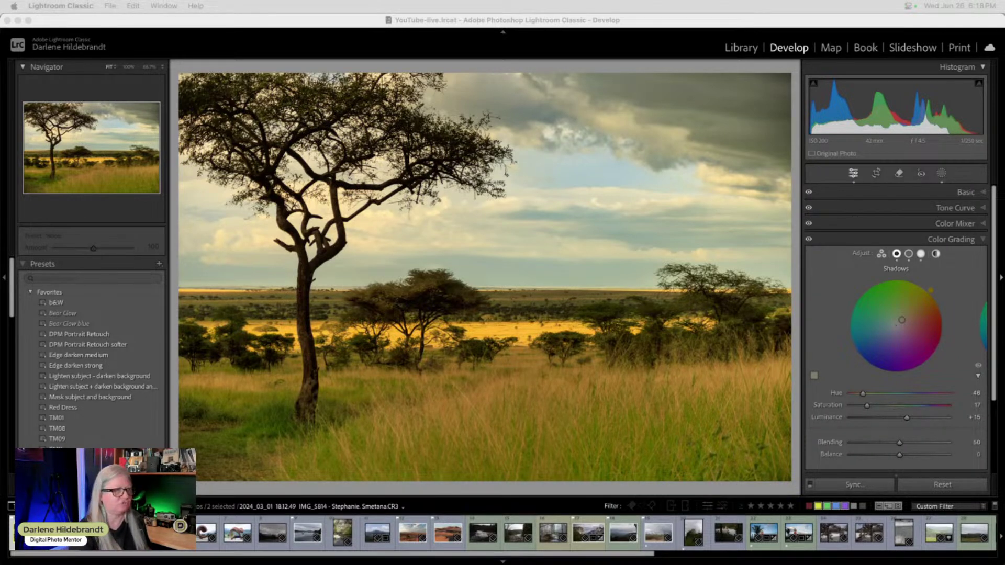
pyautogui.click(825, 262)
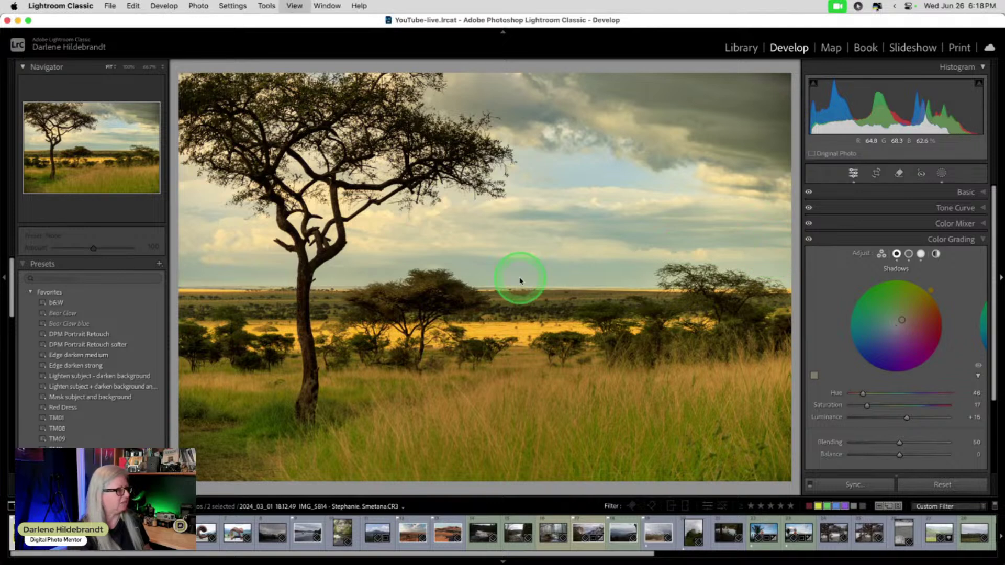
# - Open the valley photo 752_4031 with cliffs and a waterfall in Develop and compare it with its unedited version
pyautogui.press('g')
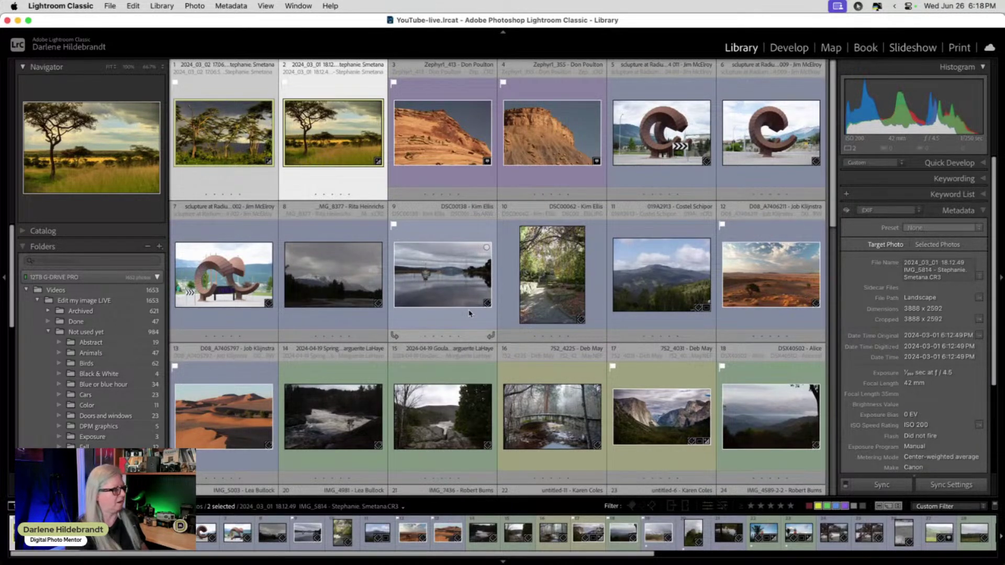
pyautogui.scroll(-5, 470, 314)
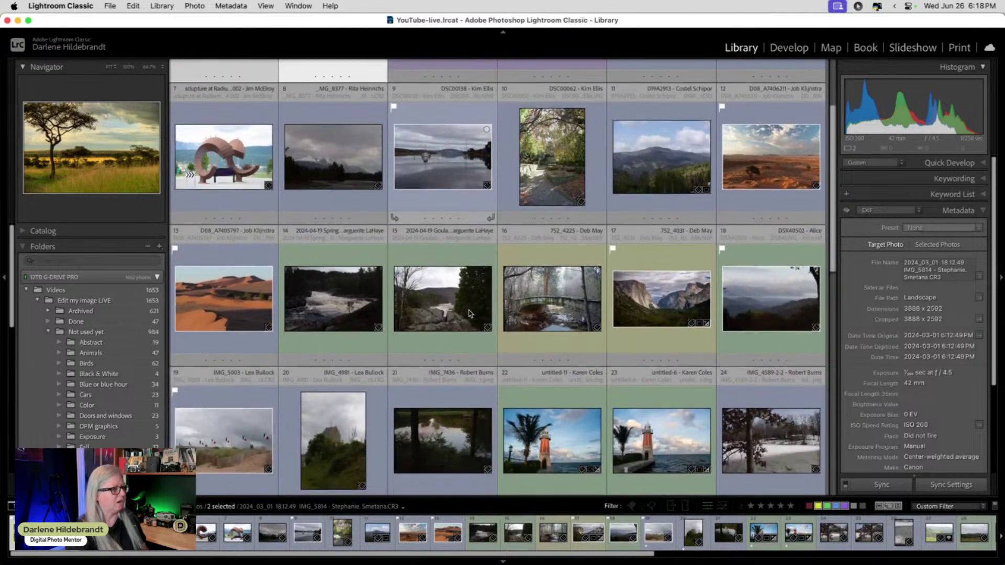
pyautogui.click(533, 319)
pyautogui.click(626, 303)
pyautogui.doubleClick(623, 306)
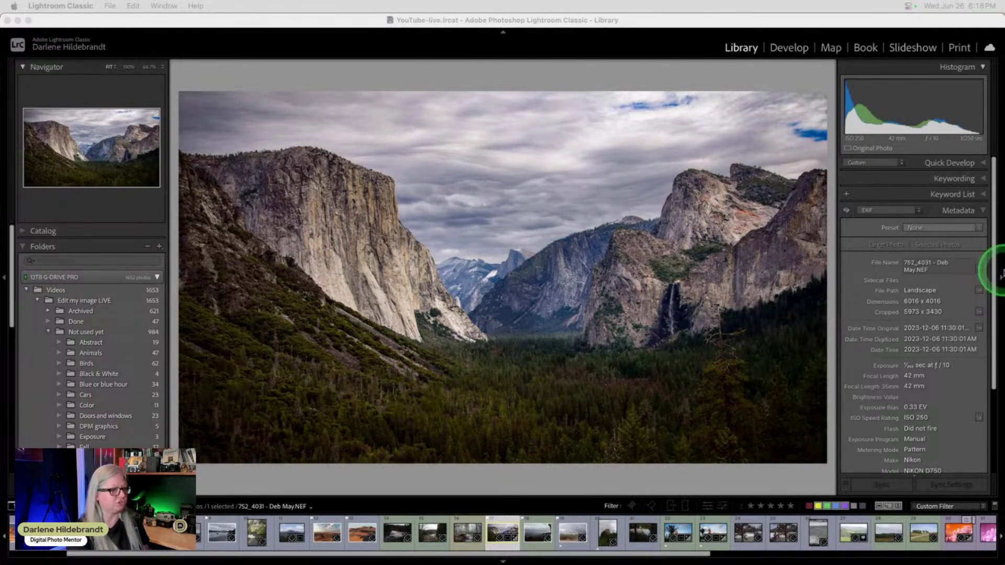
pyautogui.click(720, 473)
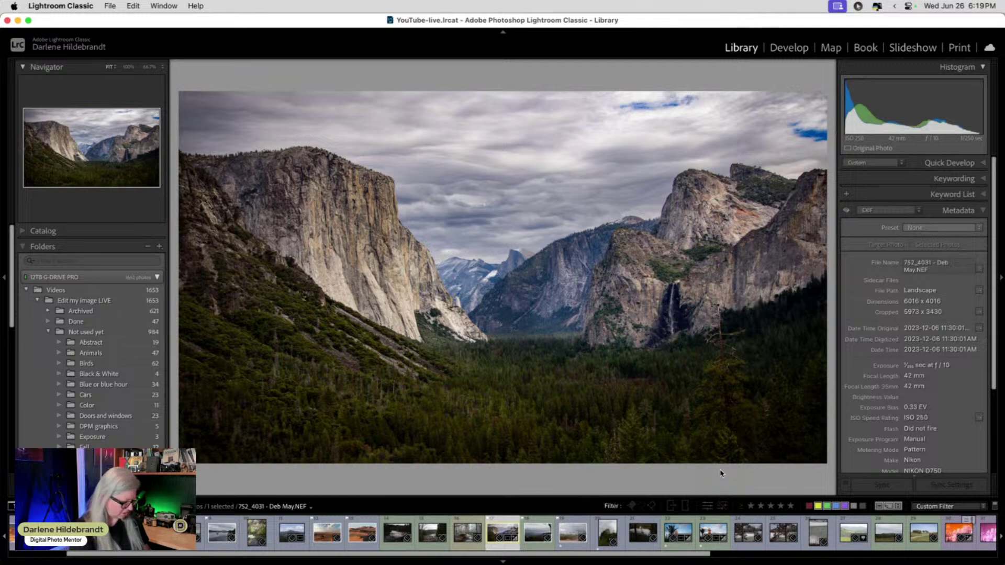
pyautogui.press('d')
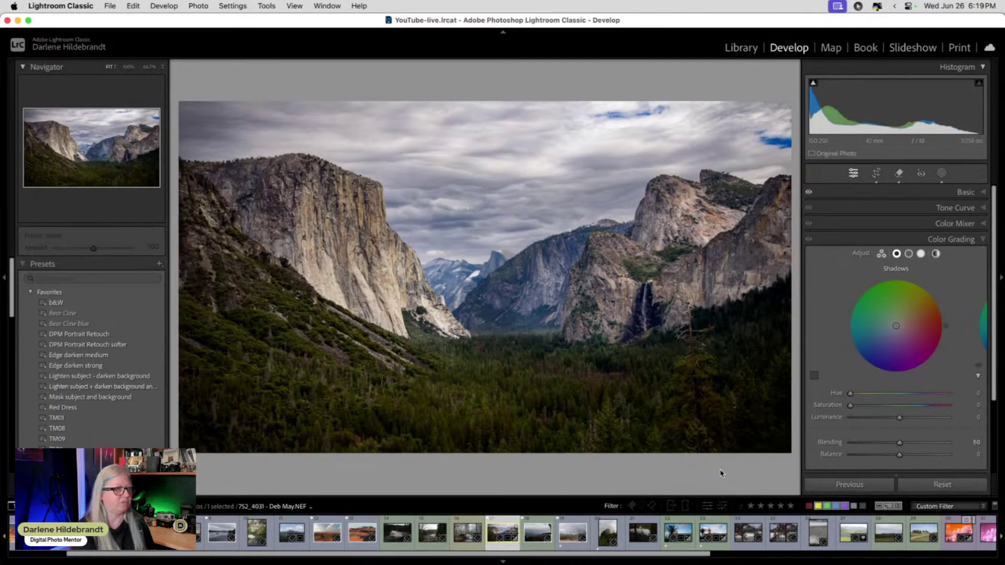
pyautogui.press('\\')
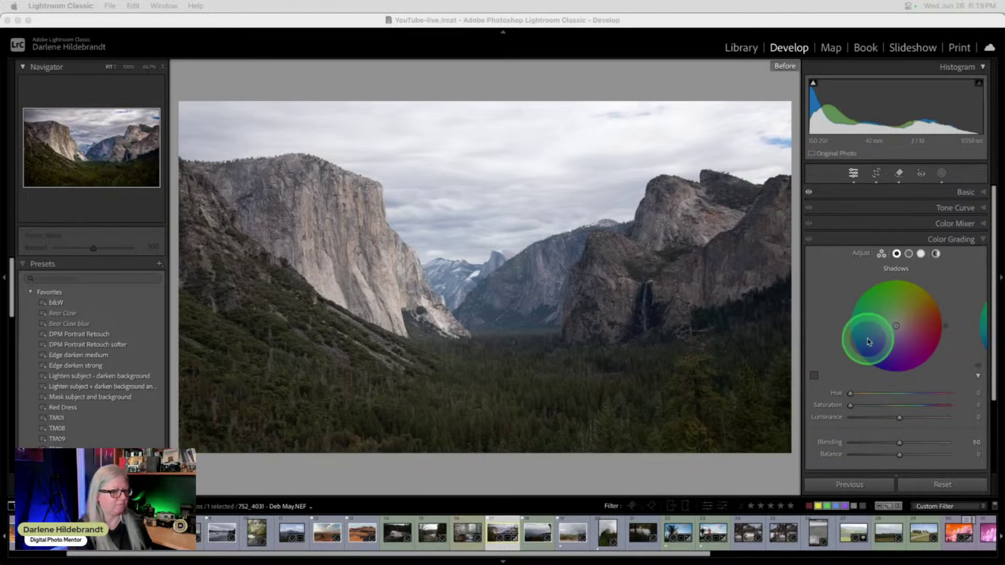
pyautogui.click(684, 467)
pyautogui.press('\\')
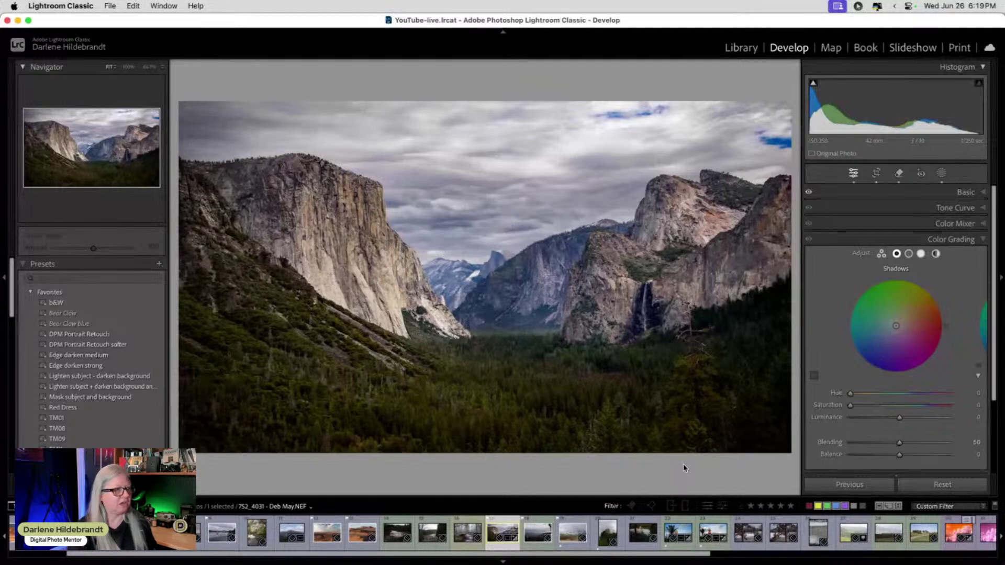
# - Open the photo's masks and rename the sky selection Mask 1 as "sky"
pyautogui.click(941, 173)
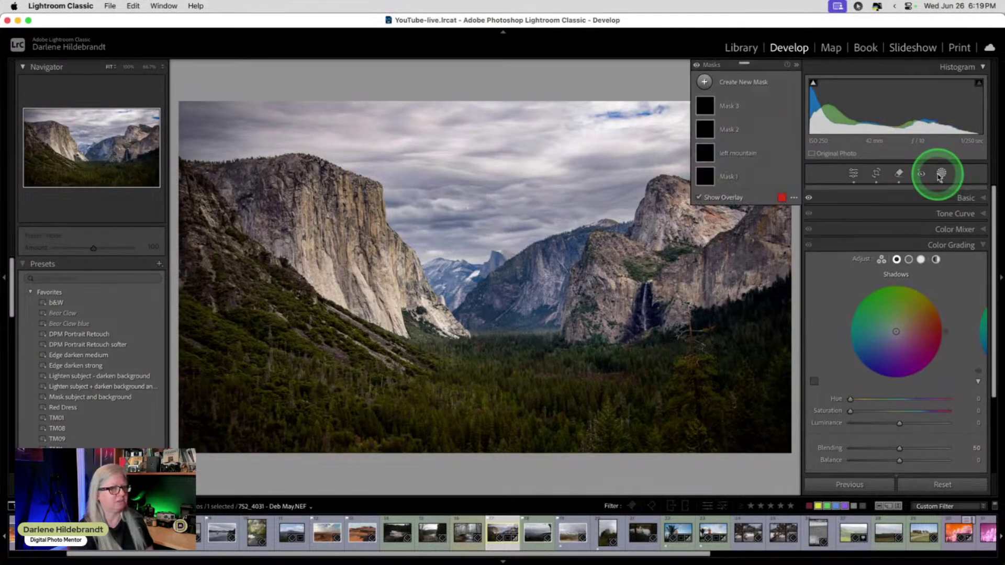
pyautogui.click(757, 181)
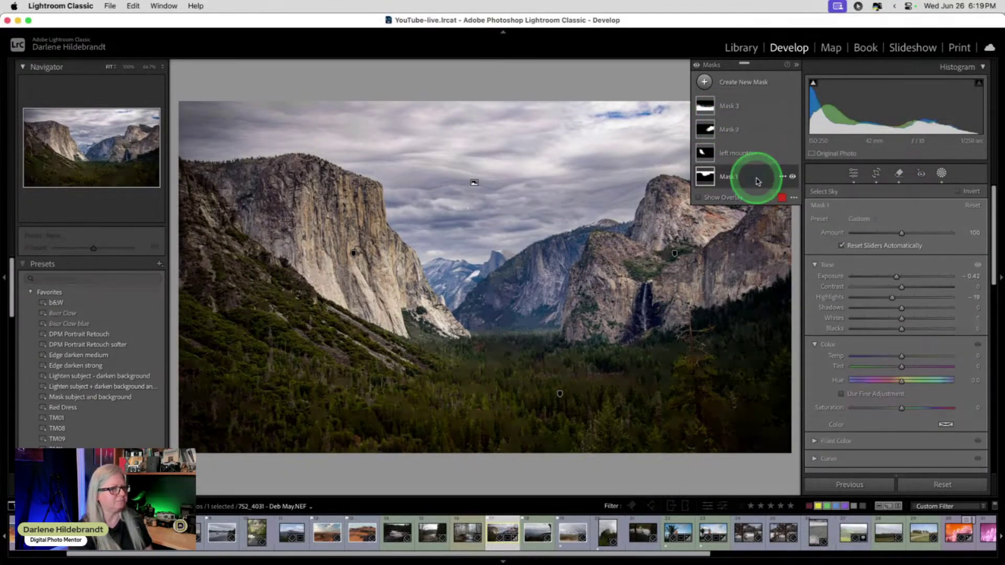
pyautogui.click(783, 178)
pyautogui.click(783, 178)
pyautogui.click(783, 179)
pyautogui.click(783, 178)
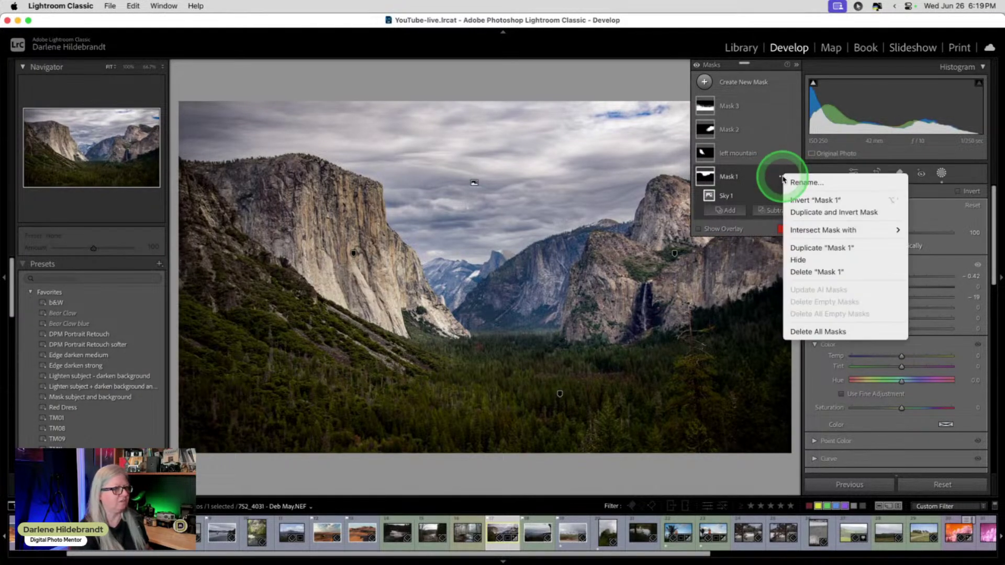
pyautogui.click(783, 178)
pyautogui.click(784, 179)
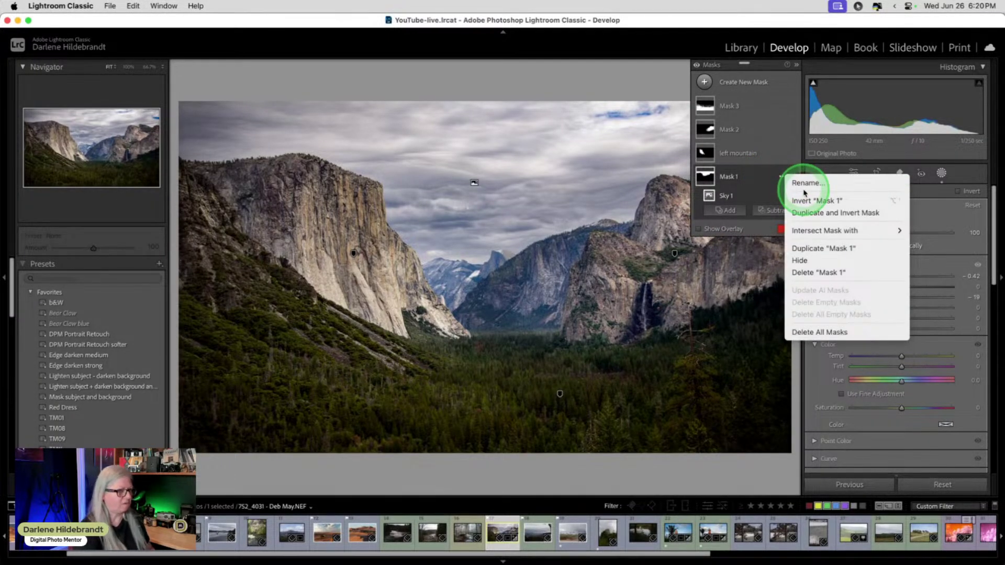
pyautogui.click(806, 184)
pyautogui.write('sky')
pyautogui.press('Return')
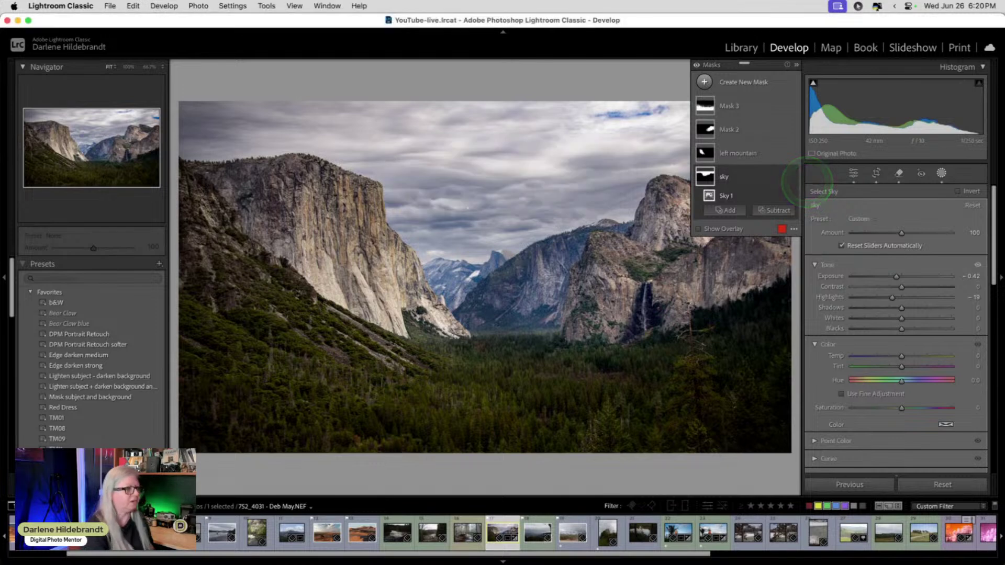
# - Set the sky mask's Exposure to -0.32 and its Dehaze to 0
pyautogui.click(758, 175)
pyautogui.click(899, 297)
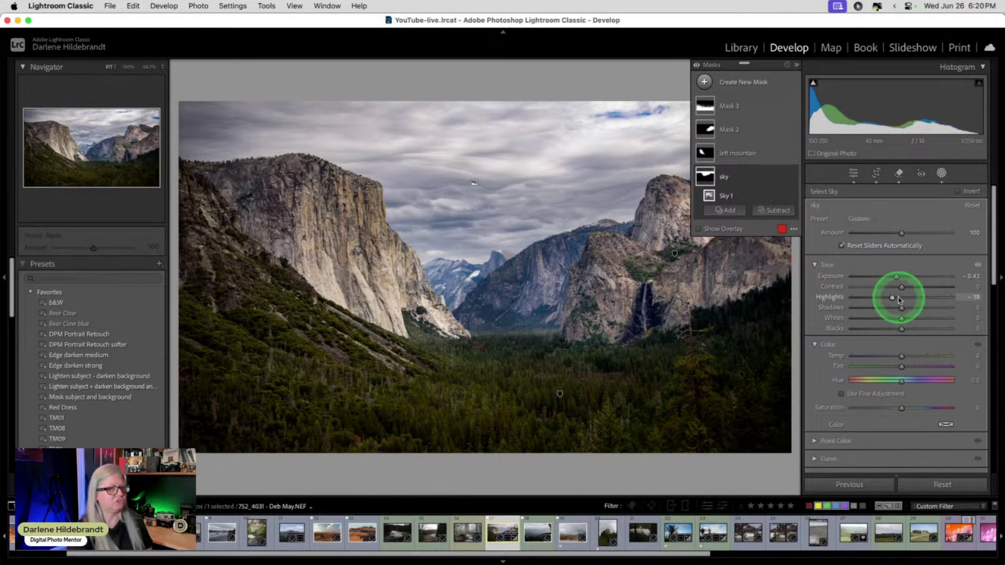
pyautogui.scroll(-5, 898, 299)
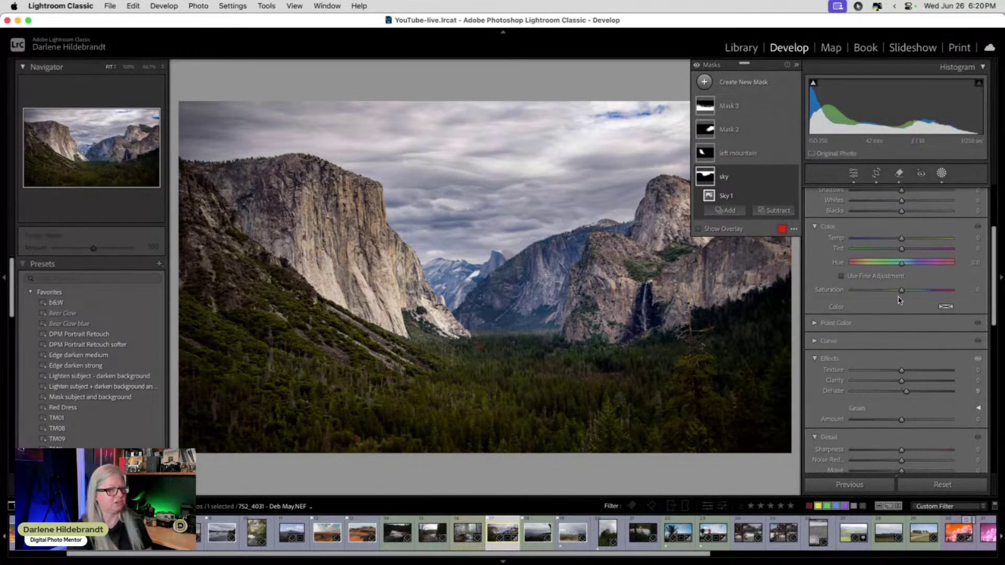
pyautogui.scroll(5, 899, 299)
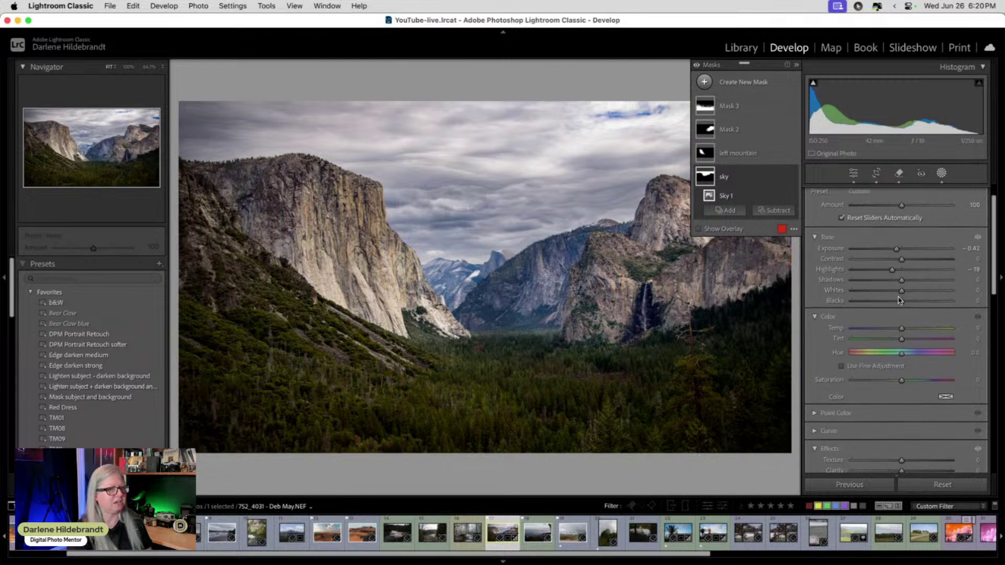
pyautogui.moveTo(896, 249); pyautogui.dragTo(898, 251)
pyautogui.scroll(-3, 898, 251)
pyautogui.moveTo(902, 411); pyautogui.dragTo(907, 411)
pyautogui.scroll(3, 902, 314)
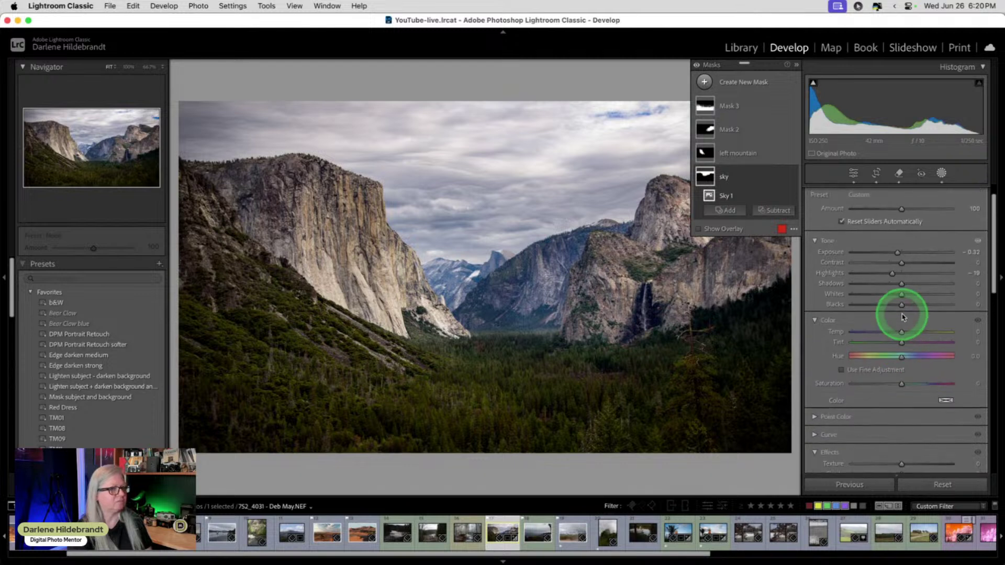
# - Soften the clouds by setting the sky mask's Texture to -30 and Clarity to -13
pyautogui.scroll(-3, 902, 306)
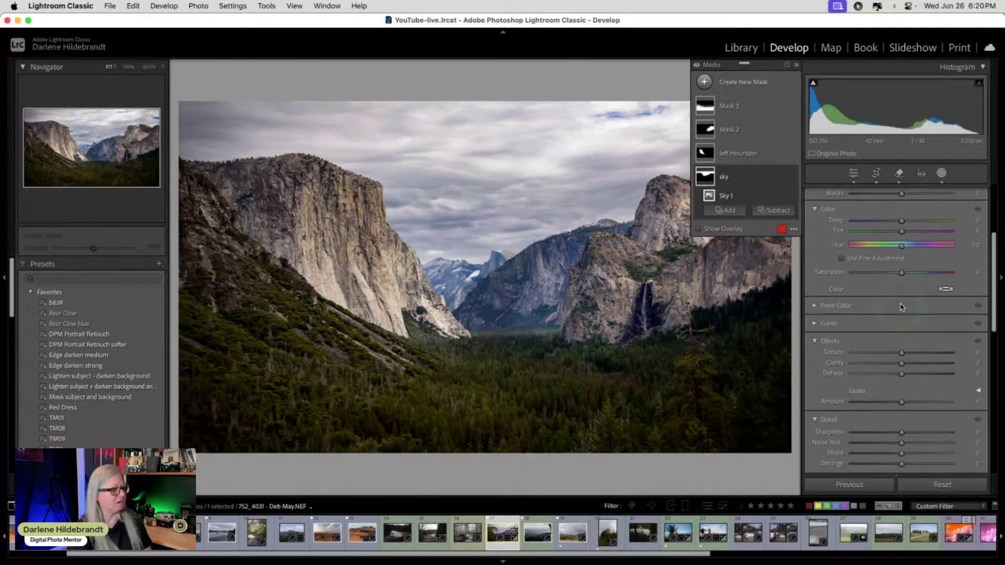
pyautogui.moveTo(902, 305)
pyautogui.mouseDown()
pyautogui.moveTo(886, 306)
pyautogui.moveTo(896, 314)
pyautogui.mouseUp()
pyautogui.click(902, 314)
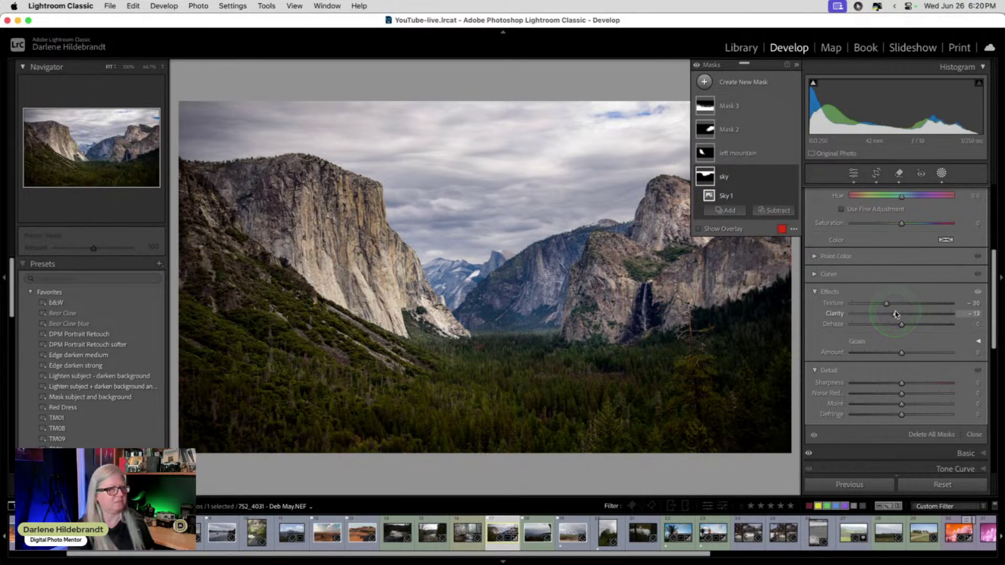
pyautogui.moveTo(886, 303)
pyautogui.mouseDown()
pyautogui.moveTo(842, 301)
pyautogui.moveTo(889, 304)
pyautogui.mouseUp()
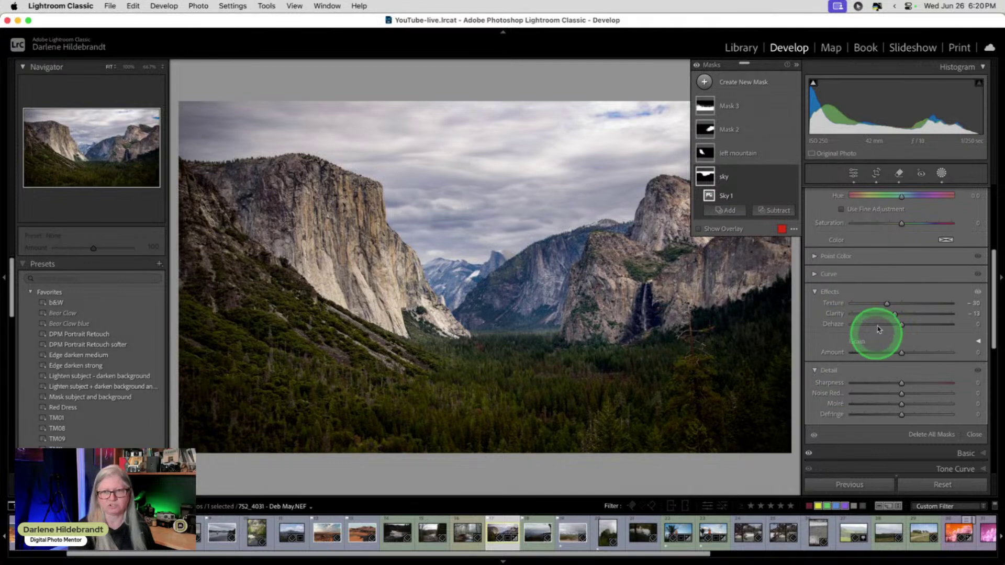
# - Leave masking and compare the valley photo with its unedited version
pyautogui.click(941, 174)
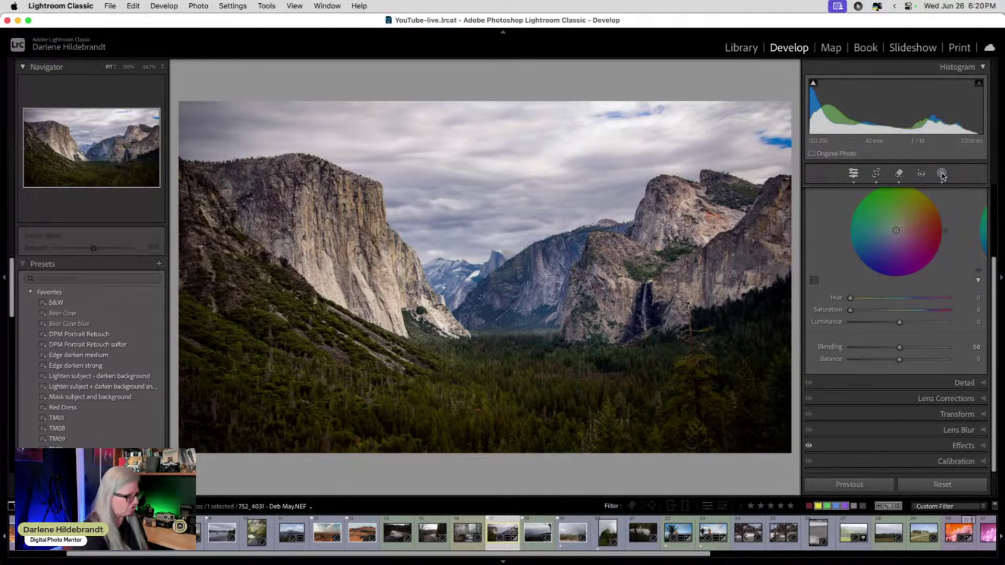
pyautogui.press('\\')
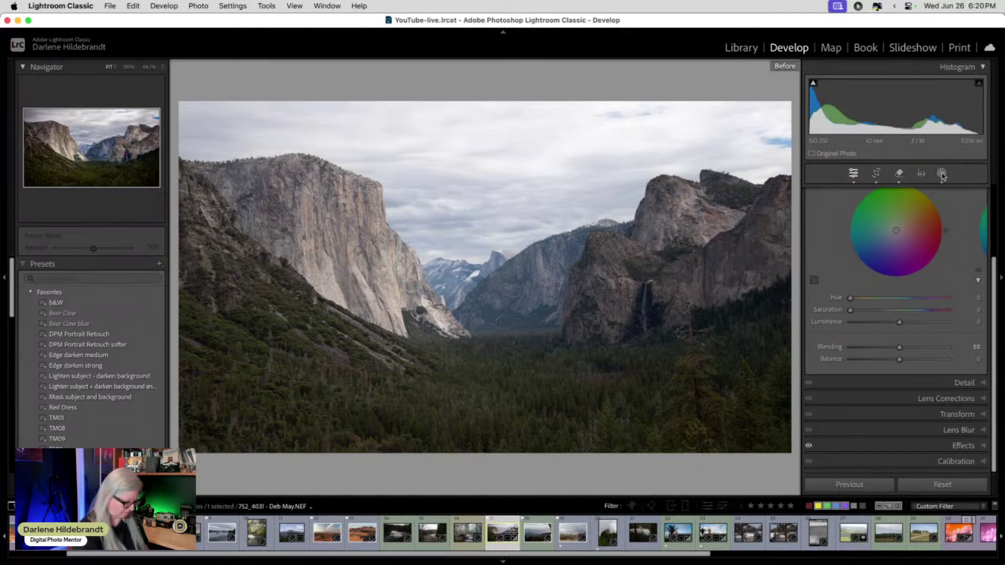
pyautogui.press('\\')
# - Inspect the photo upside down in an enlarged view, compare it with its unedited version, and turn it back upright
pyautogui.press('super+bracketright')
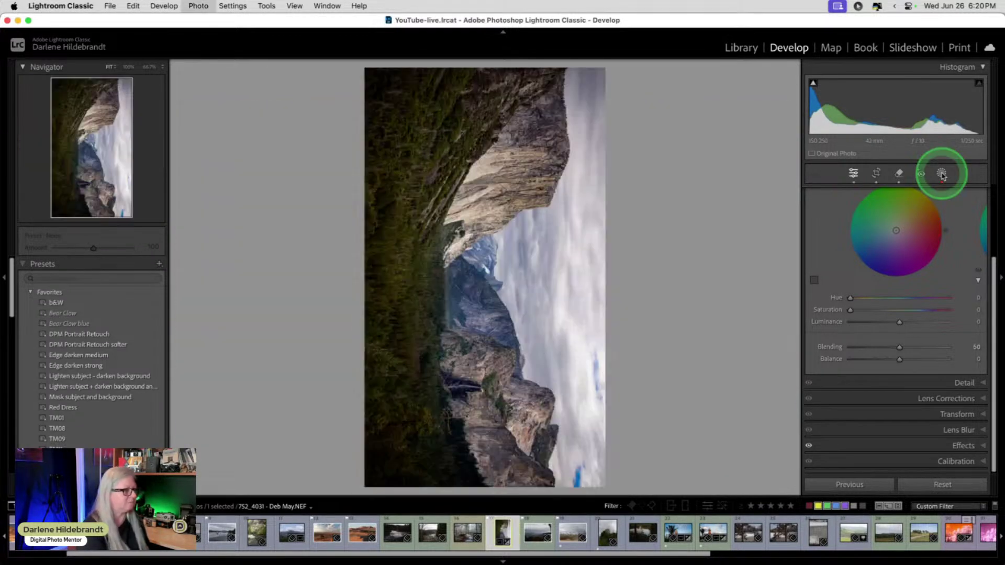
pyautogui.press('super+bracketright')
pyautogui.hotkey('shift', 'Tab')
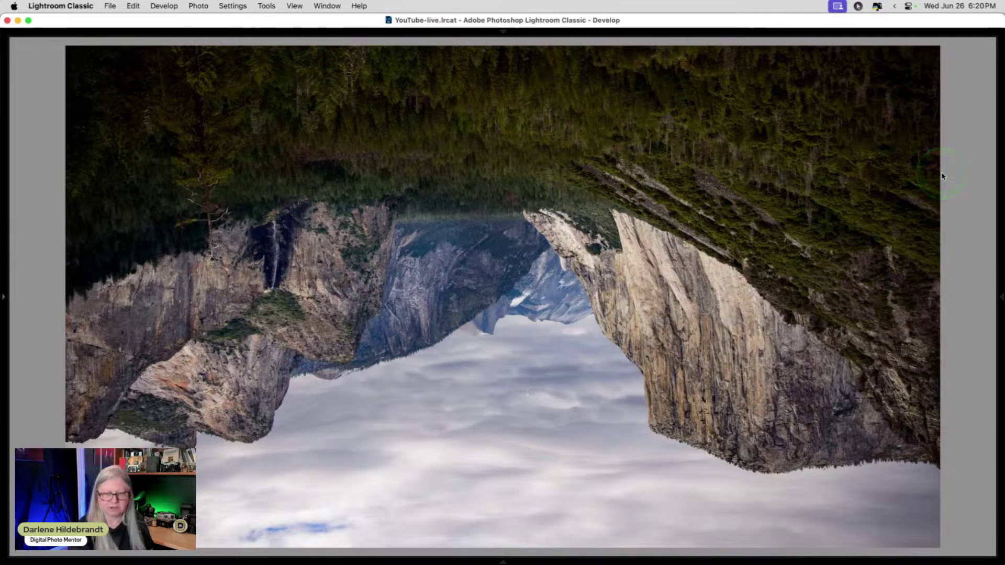
pyautogui.press('\\')
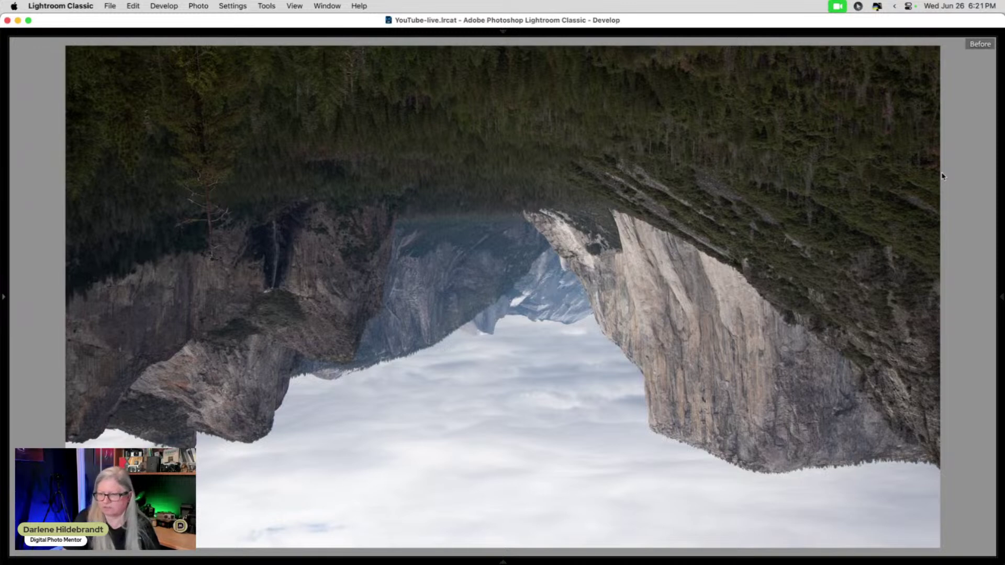
pyautogui.press('\\')
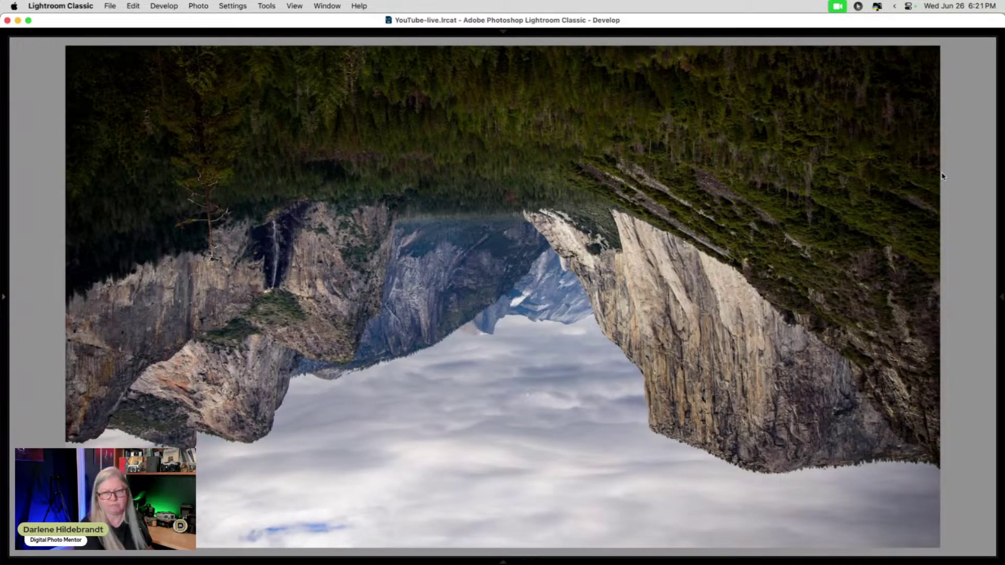
pyautogui.press('super+bracketright')
pyautogui.press('super+bracketright')
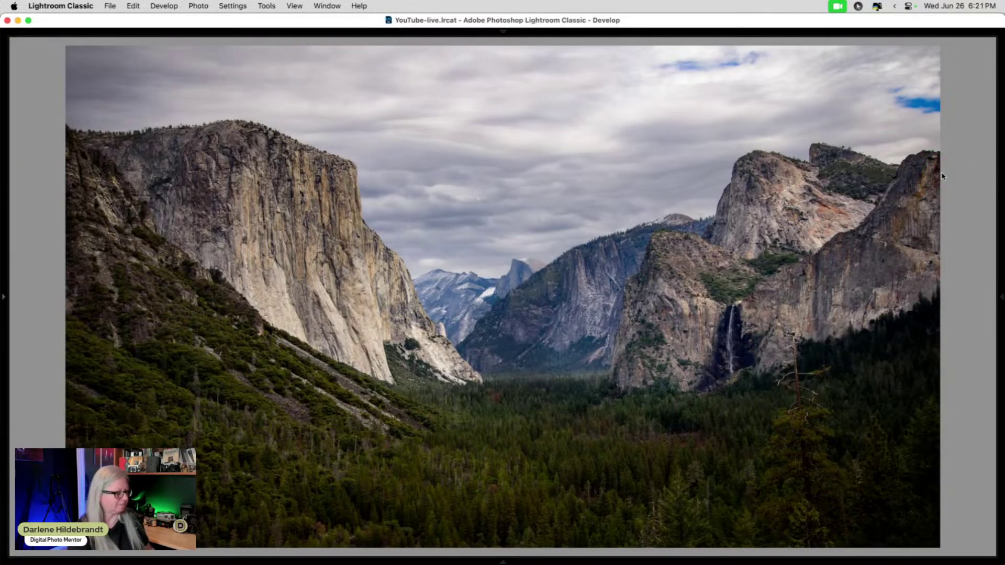
pyautogui.click(943, 175)
pyautogui.click(942, 174)
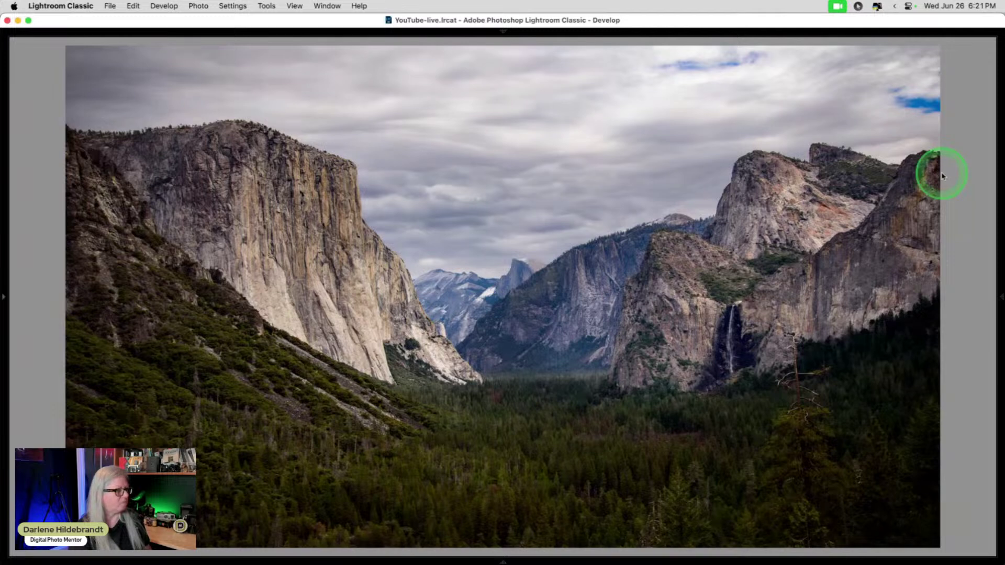
# - Set the Basic adjustments to Dehaze +21 and Shadows +38
pyautogui.scroll(2, 953, 209)
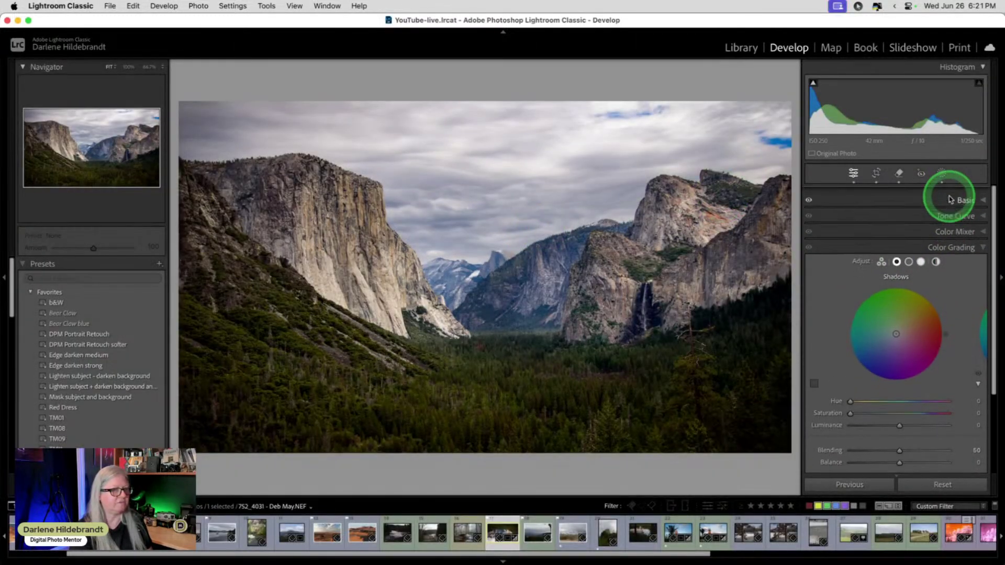
pyautogui.click(960, 192)
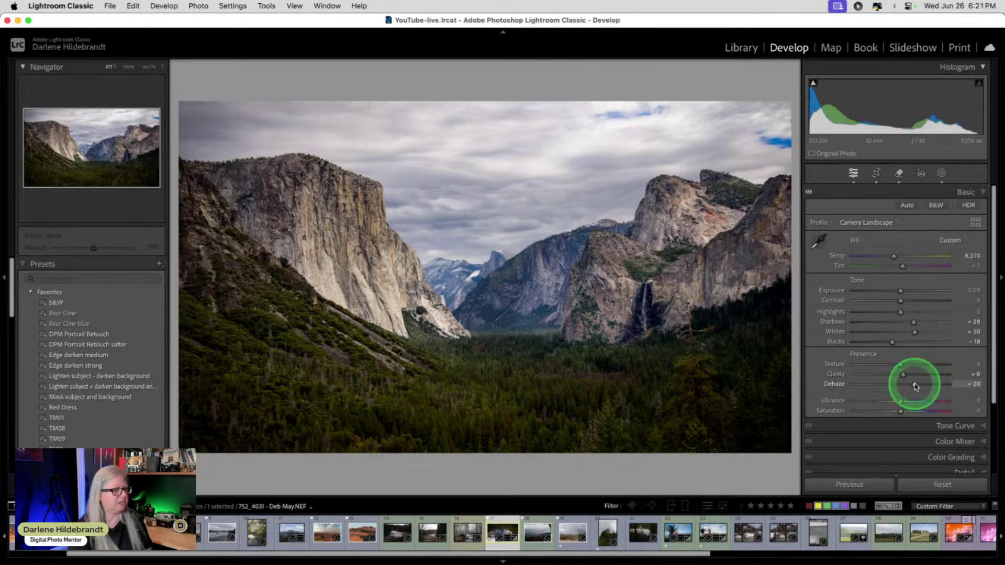
pyautogui.moveTo(914, 385)
pyautogui.mouseDown()
pyautogui.moveTo(870, 382)
pyautogui.moveTo(910, 381)
pyautogui.mouseUp()
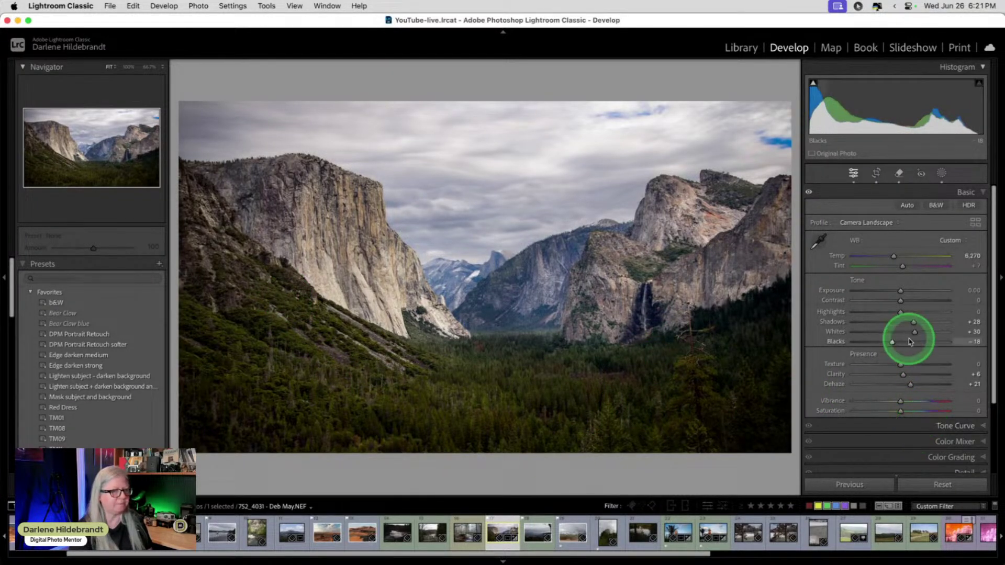
pyautogui.moveTo(913, 325)
pyautogui.mouseDown()
pyautogui.moveTo(877, 322)
pyautogui.moveTo(945, 321)
pyautogui.moveTo(912, 317)
pyautogui.mouseUp()
# - Reset the Post-Crop Vignetting Amount to 0
pyautogui.scroll(-3, 915, 319)
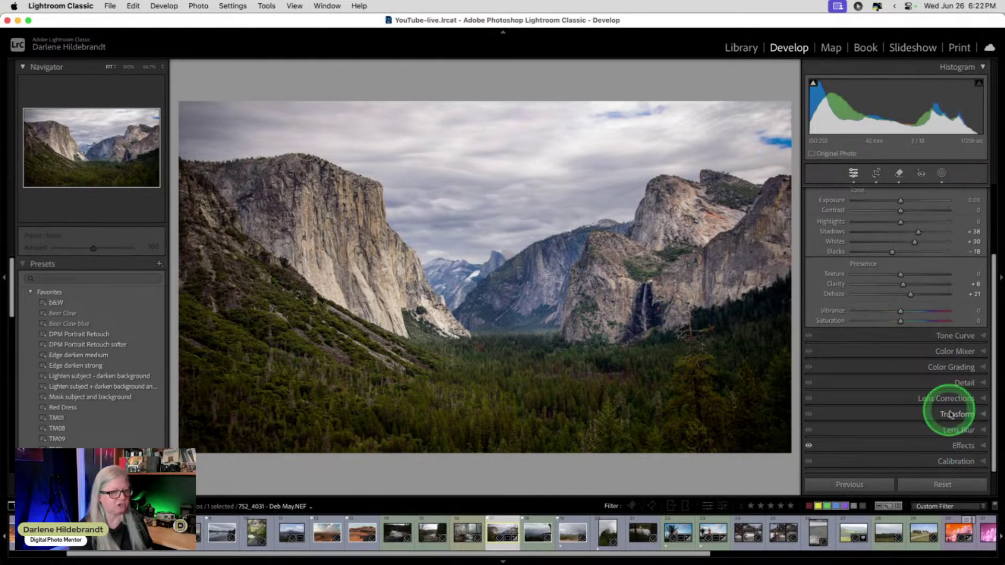
pyautogui.click(953, 443)
pyautogui.doubleClick(833, 351)
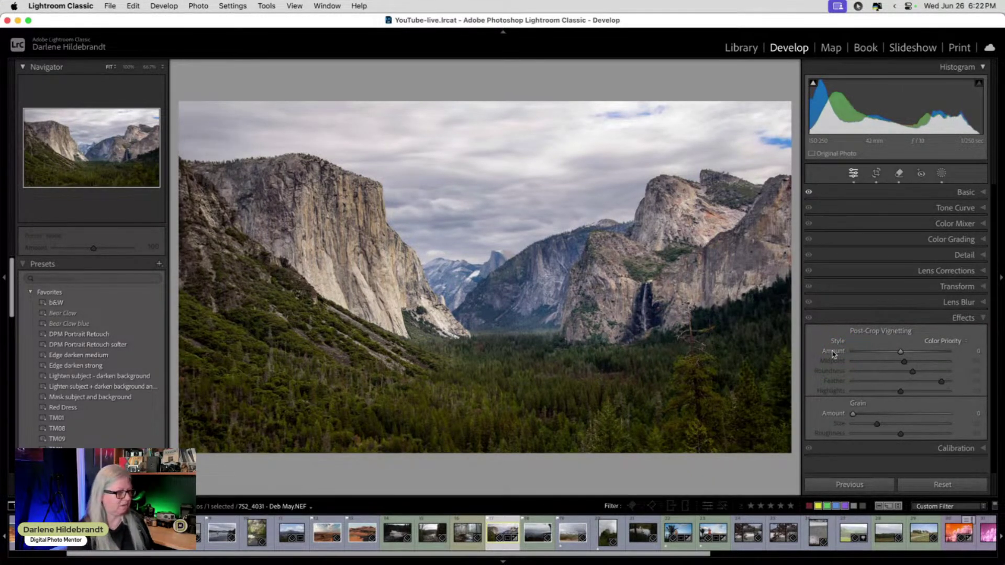
# - Review the linear gradient and color range components of Mask 3, and set the color range's Refine to 55
pyautogui.click(941, 173)
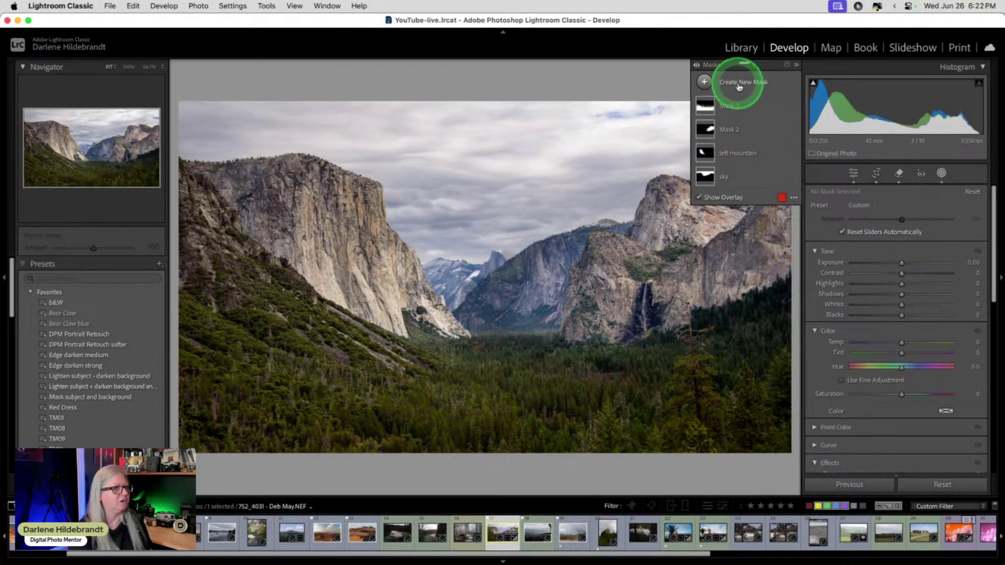
pyautogui.click(749, 106)
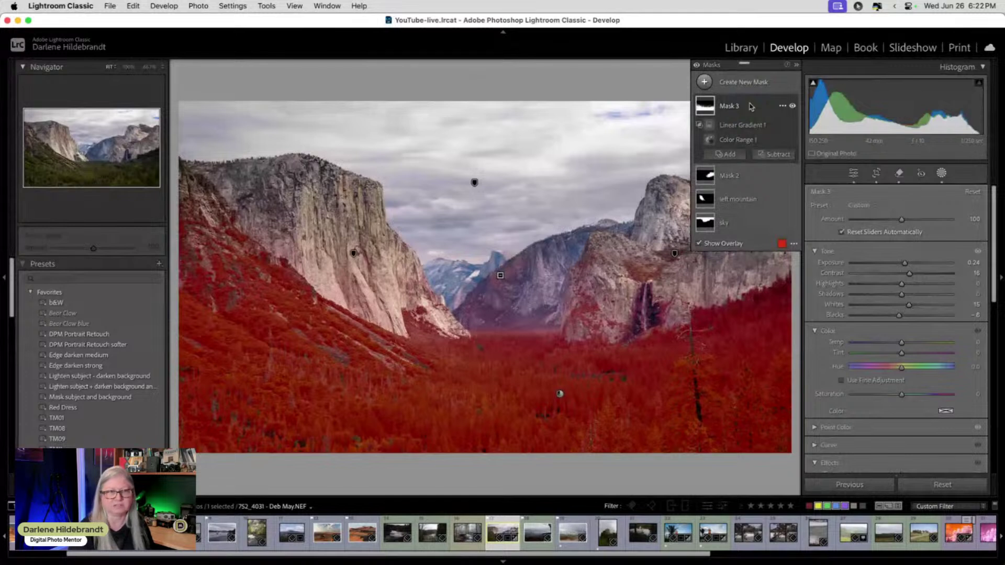
pyautogui.click(745, 139)
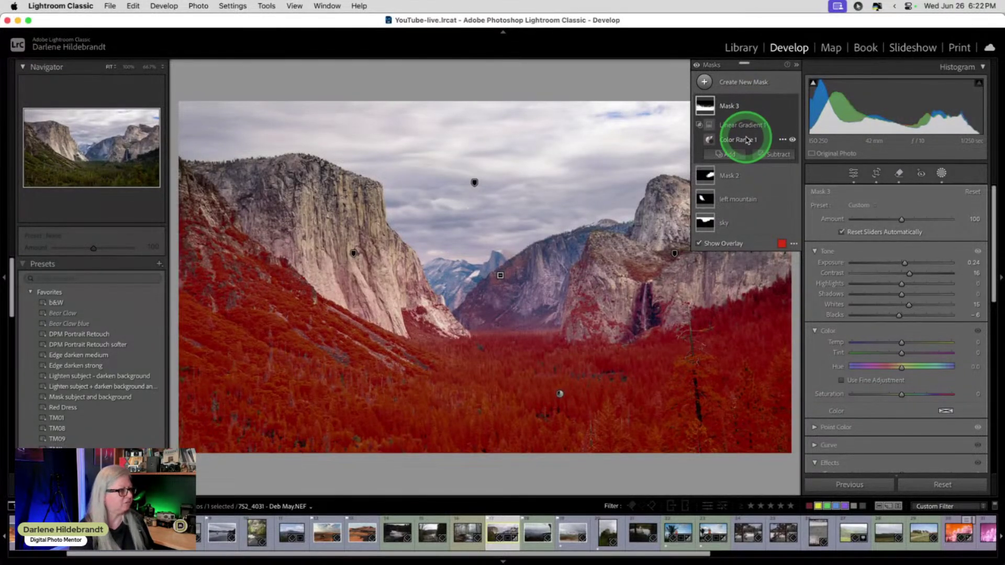
pyautogui.click(750, 124)
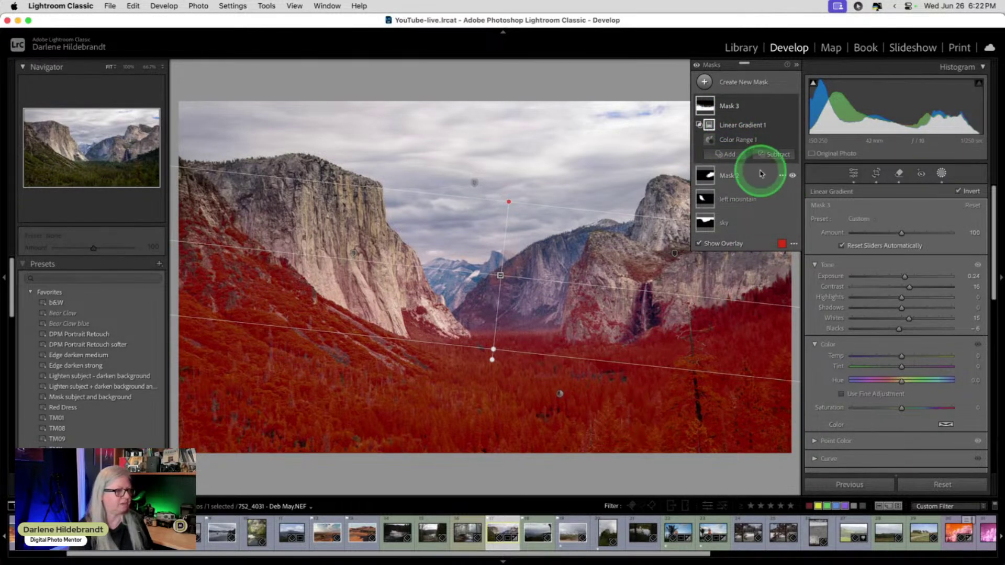
pyautogui.click(752, 140)
pyautogui.moveTo(887, 207); pyautogui.dragTo(906, 205)
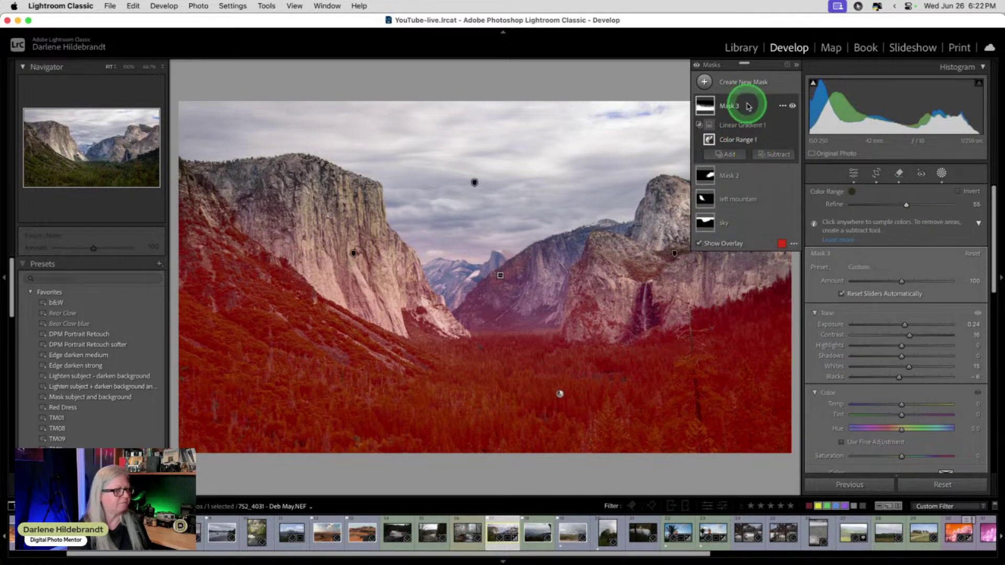
# - Rename Mask 3, which covers the forest, as "trees"
pyautogui.click(747, 103)
pyautogui.click(780, 105)
pyautogui.click(792, 112)
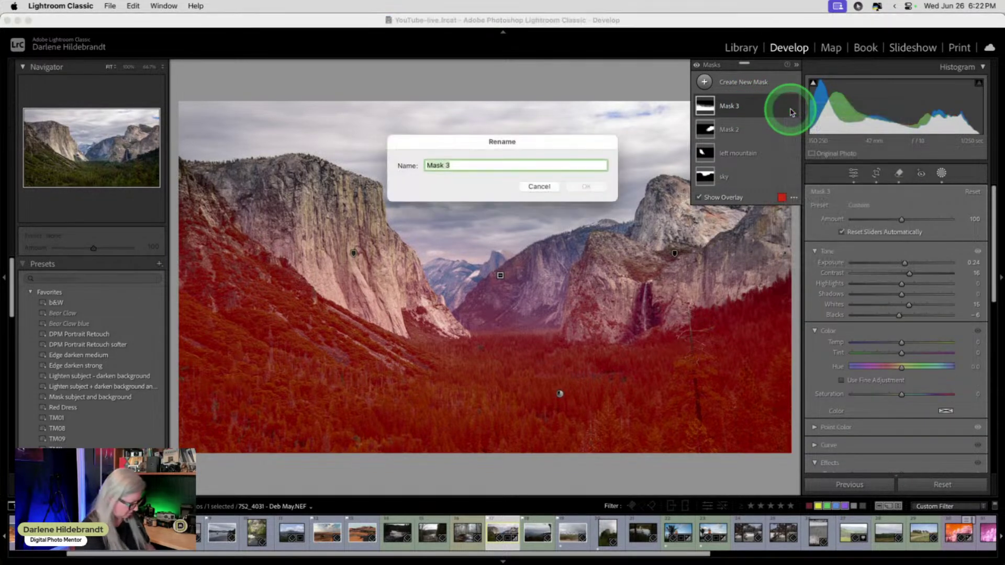
pyautogui.write('trees')
pyautogui.press('Return')
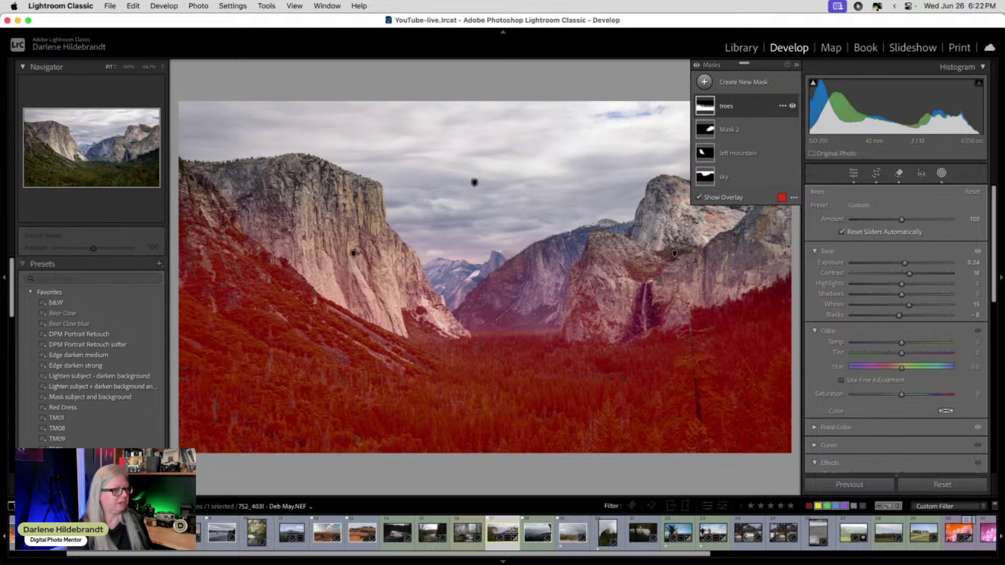
# - Brighten the trees mask with Exposure 0.70 and Whites 41, and check its coverage with the overlay
pyautogui.moveTo(905, 263); pyautogui.dragTo(911, 264)
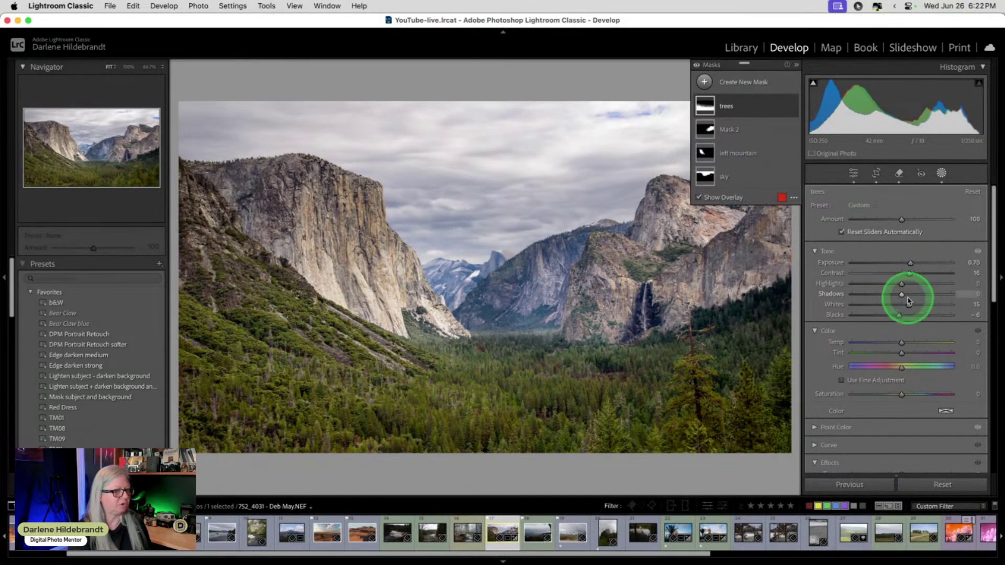
pyautogui.moveTo(908, 304); pyautogui.dragTo(922, 306)
pyautogui.press('o')
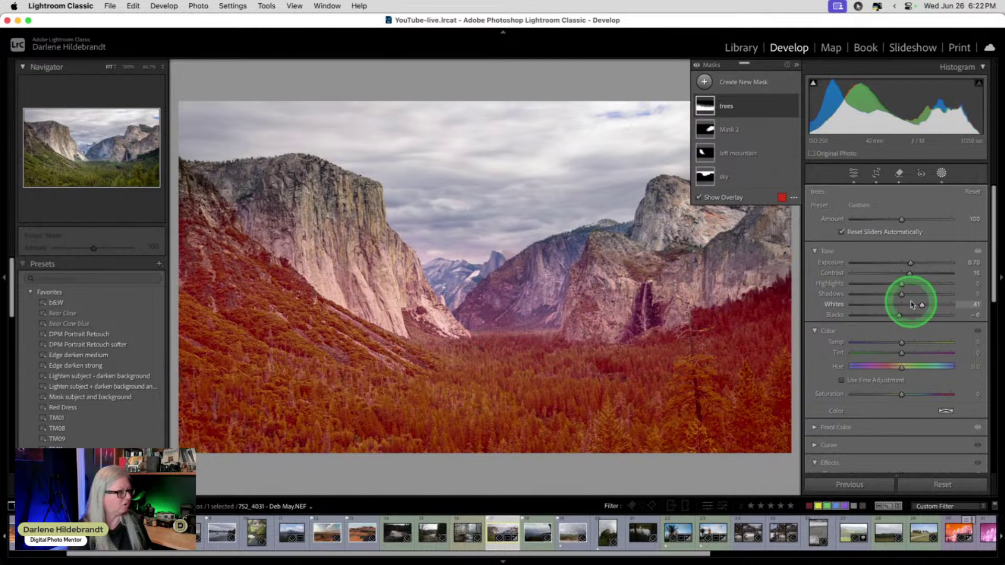
pyautogui.press('o')
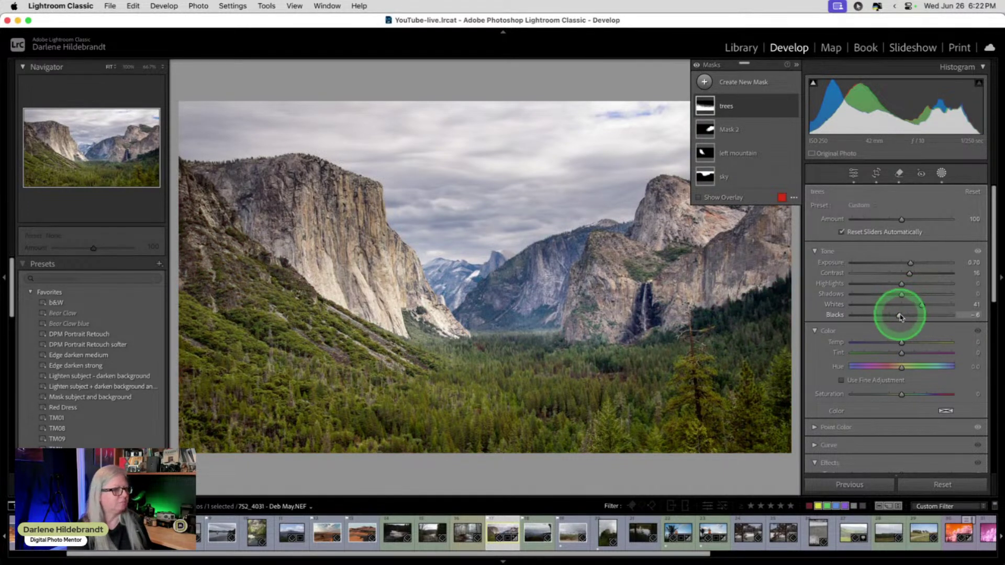
# - Set the trees mask's Blacks to -23, and give the left mountain mask Exposure -0.33, Shadows 0 and Whites -13
pyautogui.moveTo(899, 315); pyautogui.dragTo(891, 316)
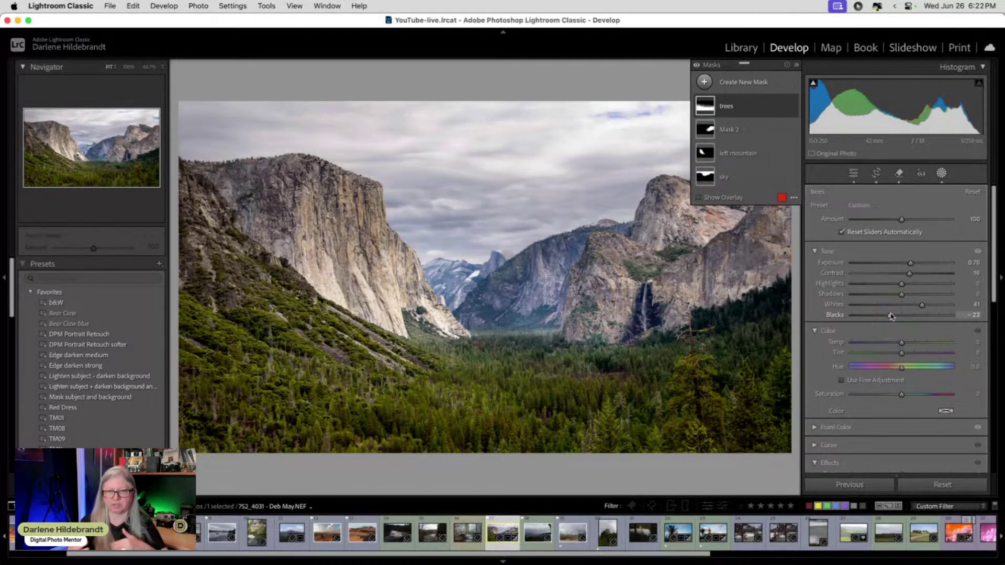
pyautogui.click(766, 152)
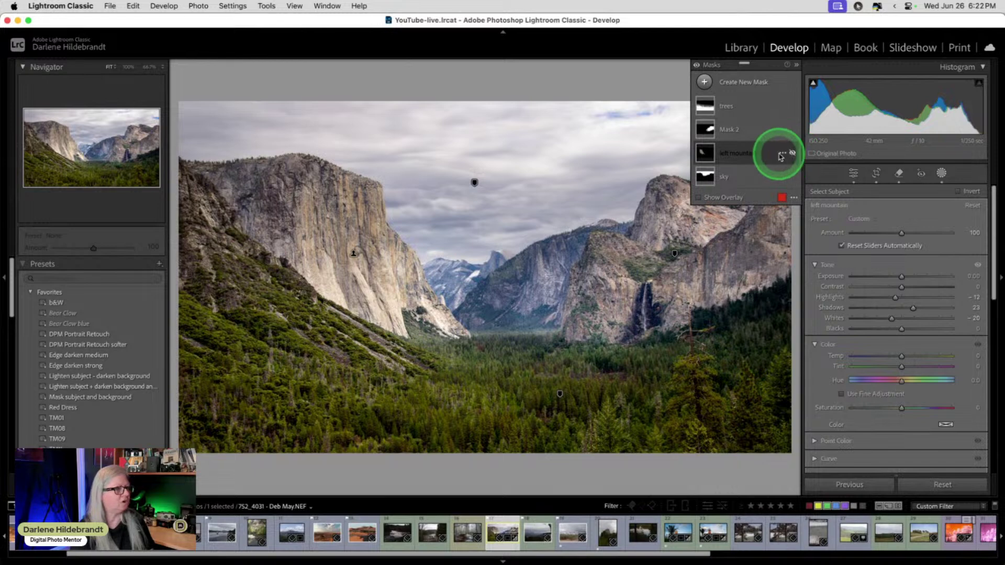
pyautogui.click(758, 157)
pyautogui.moveTo(913, 308)
pyautogui.mouseDown()
pyautogui.moveTo(902, 309)
pyautogui.moveTo(896, 276)
pyautogui.moveTo(890, 316)
pyautogui.moveTo(882, 316)
pyautogui.moveTo(896, 317)
pyautogui.mouseUp()
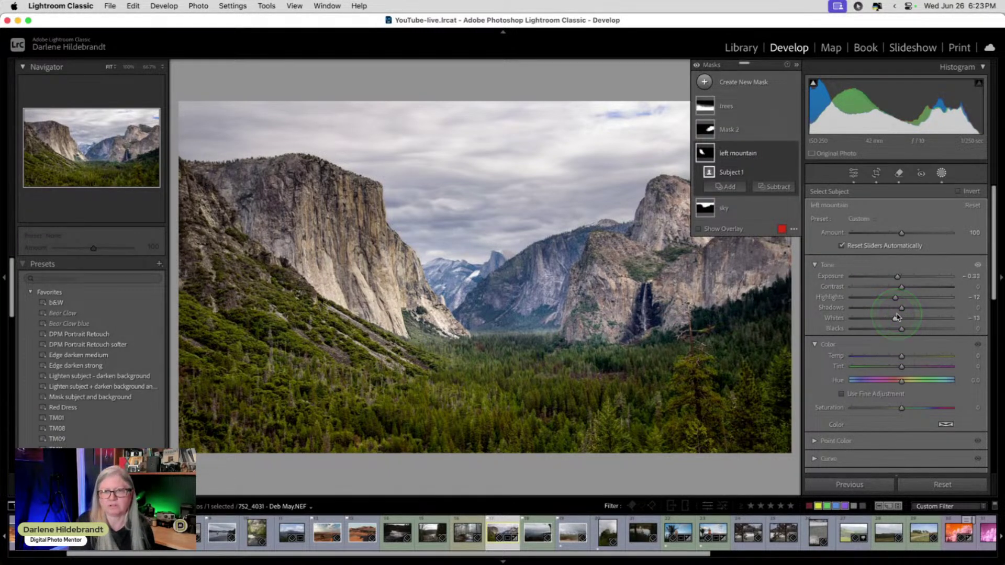
# - Close the masking tools, set the Post-Crop Vignetting Amount to -15, and compare the photo with its unedited state
pyautogui.click(941, 173)
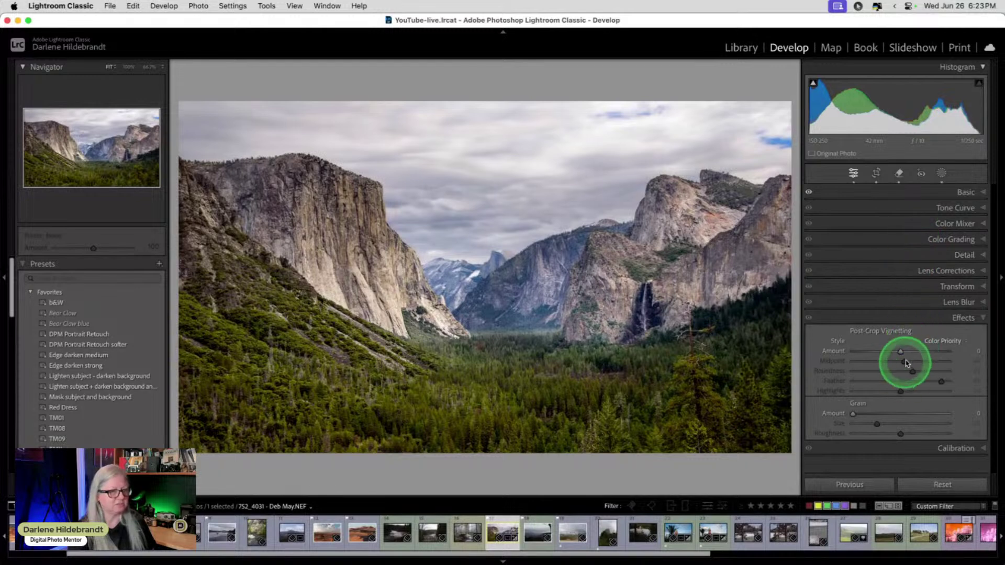
pyautogui.moveTo(899, 352); pyautogui.dragTo(894, 353)
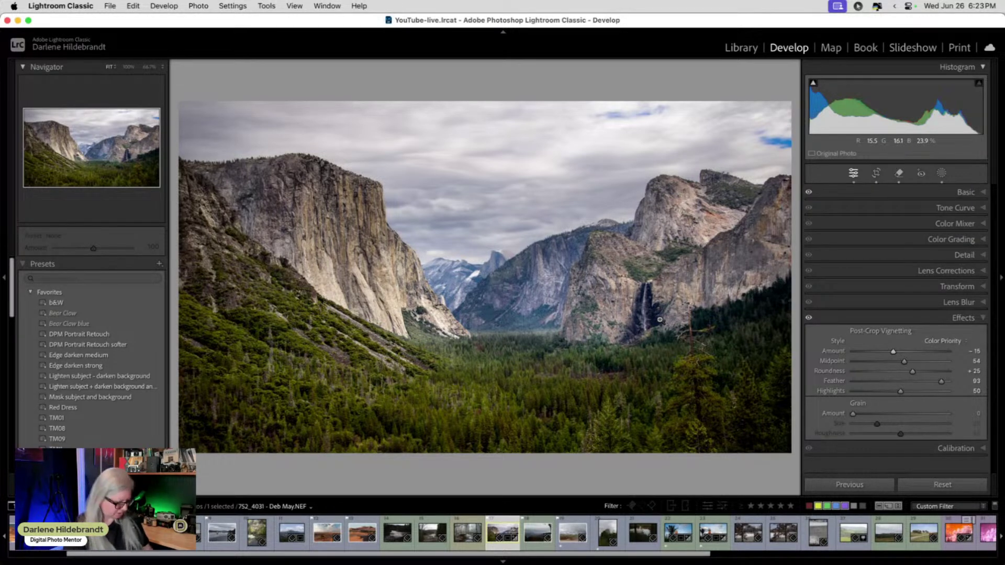
pyautogui.press('\\')
pyautogui.press('\\')
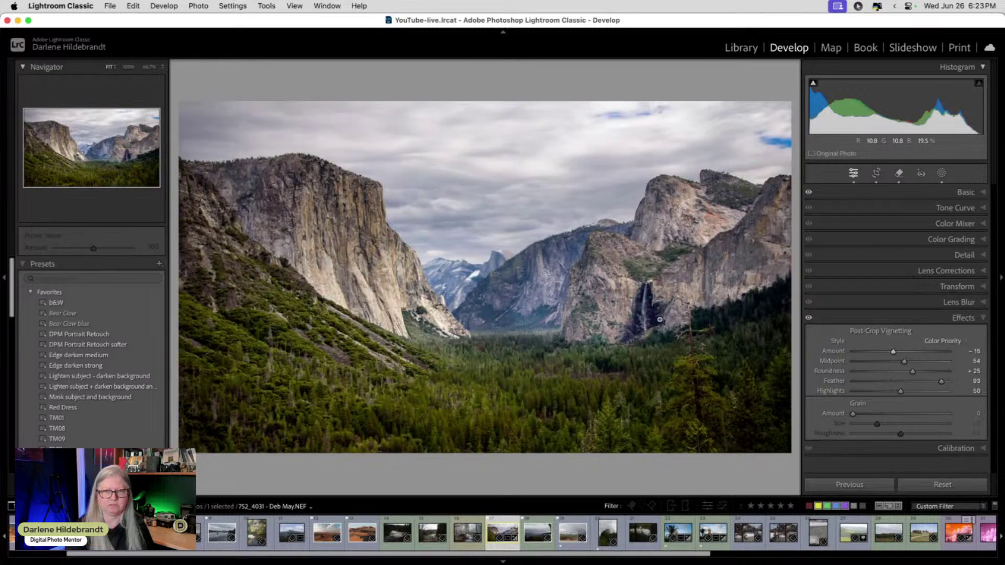
# - Create a virtual copy of the valley photo and return the original to its Dehaze Amount 21 history state
pyautogui.press('super+apostrophe')
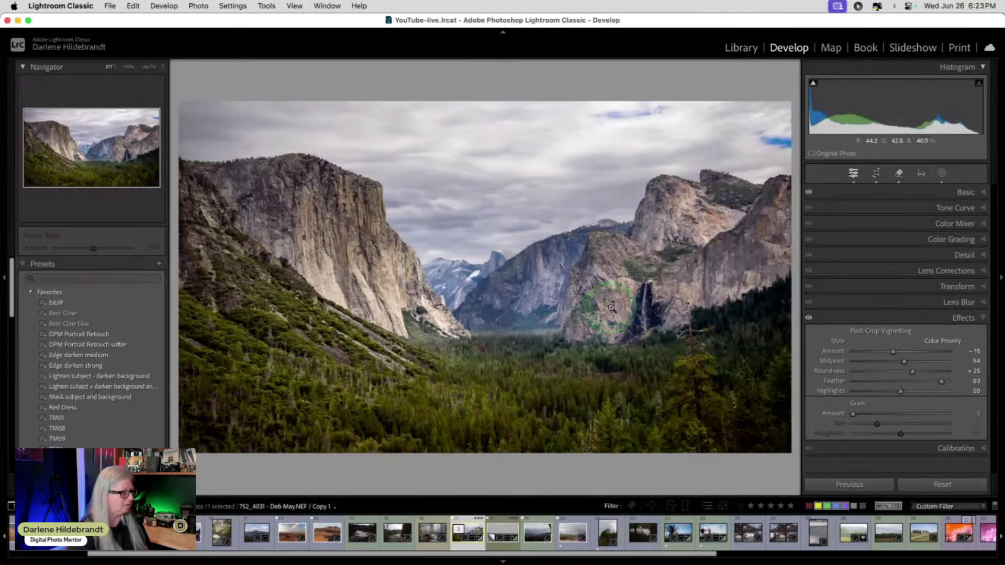
pyautogui.click(41, 264)
pyautogui.click(38, 293)
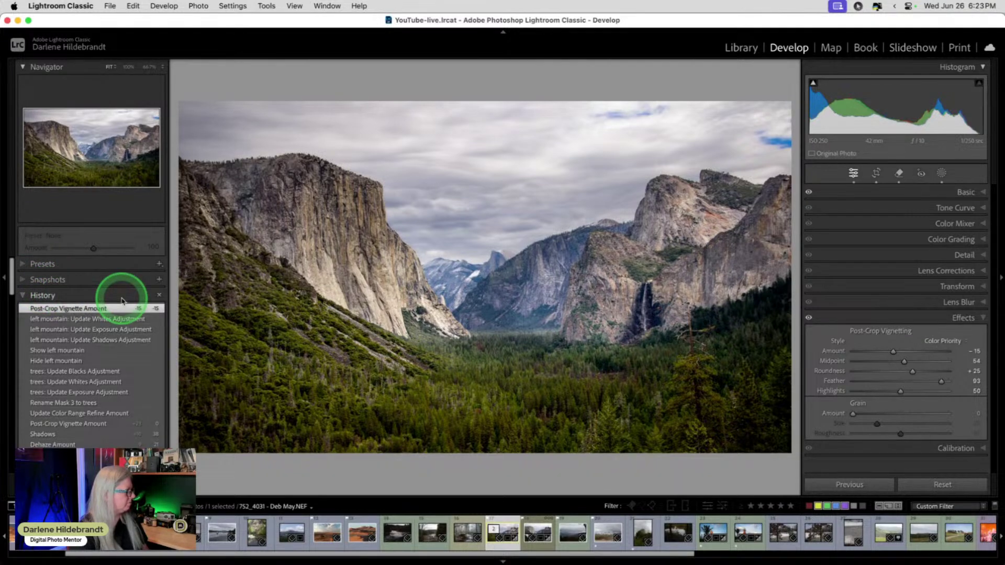
pyautogui.scroll(-3, 122, 301)
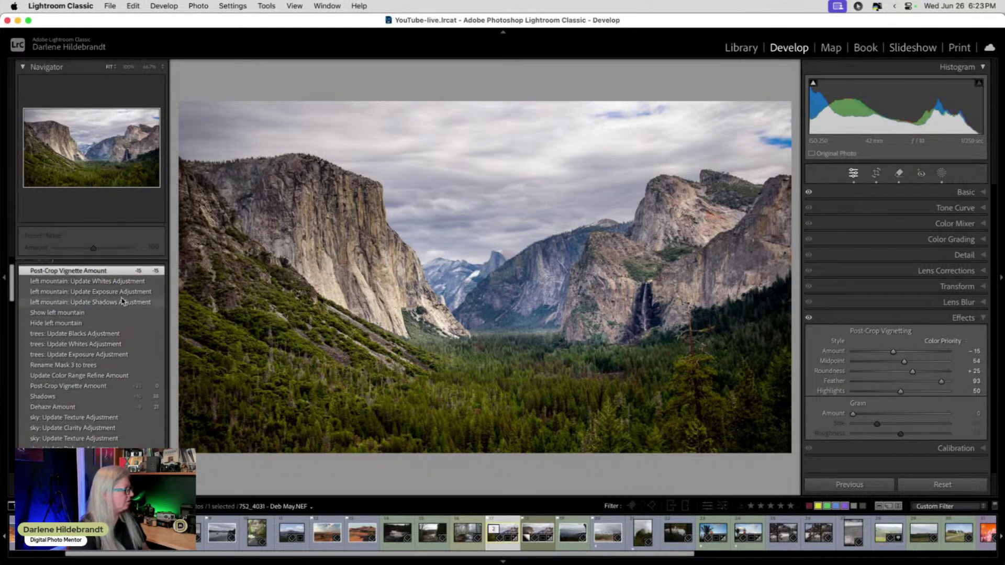
pyautogui.scroll(-1, 122, 301)
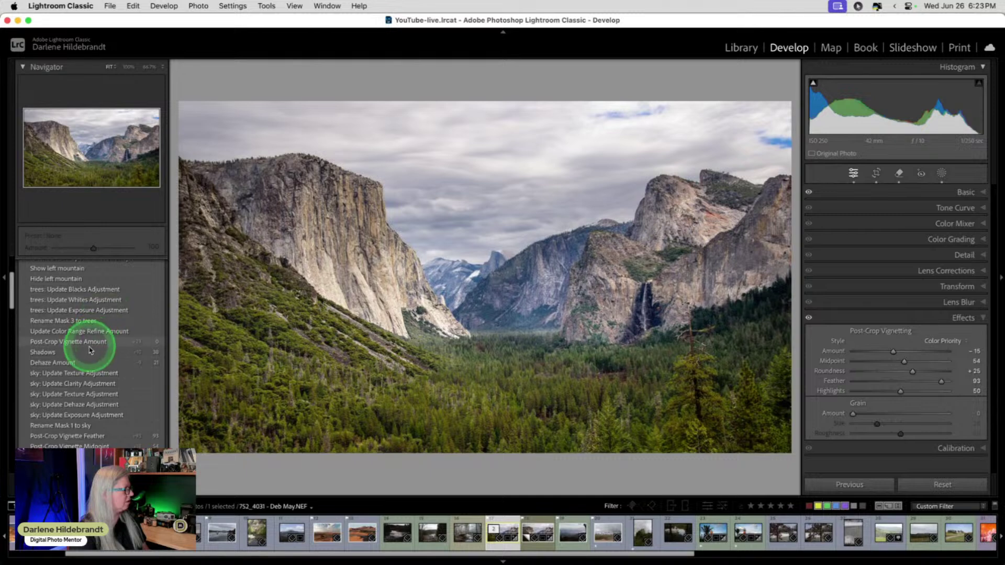
pyautogui.click(79, 362)
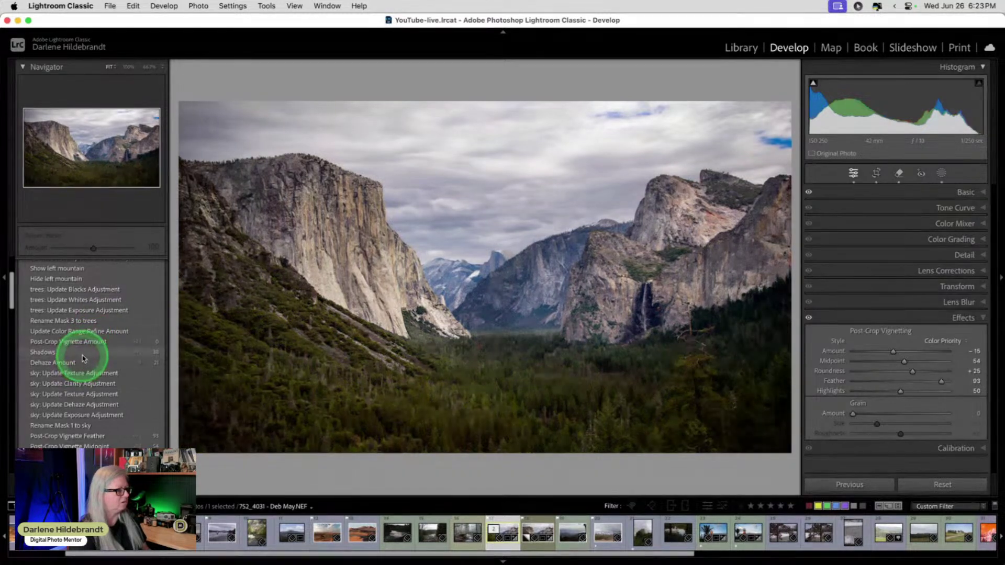
pyautogui.click(85, 372)
pyautogui.click(85, 358)
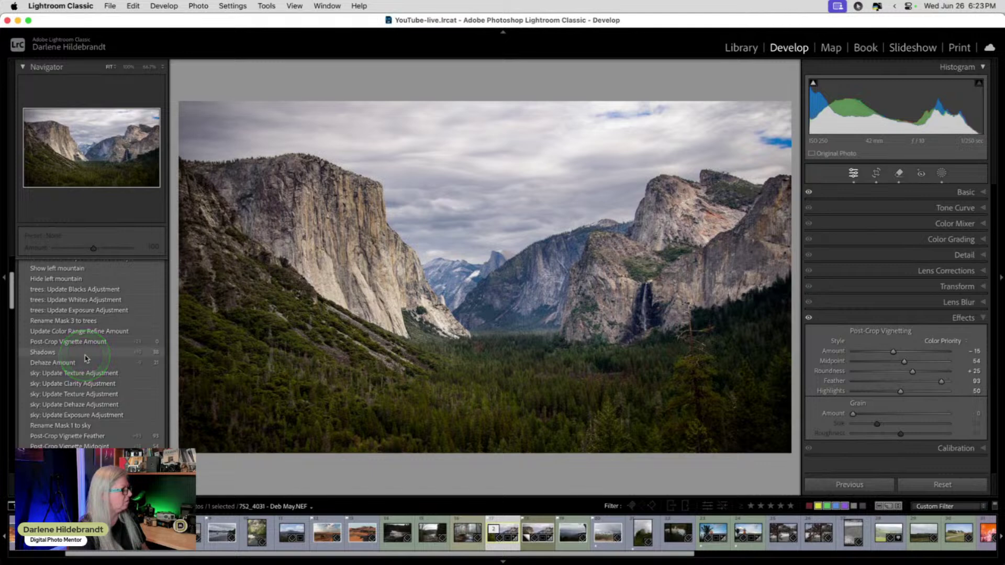
pyautogui.click(86, 362)
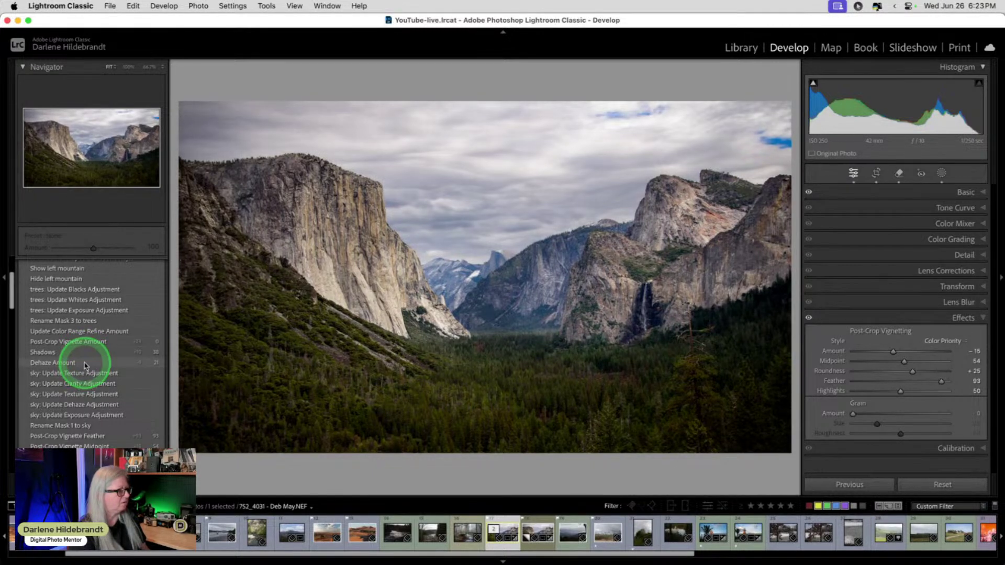
pyautogui.click(86, 362)
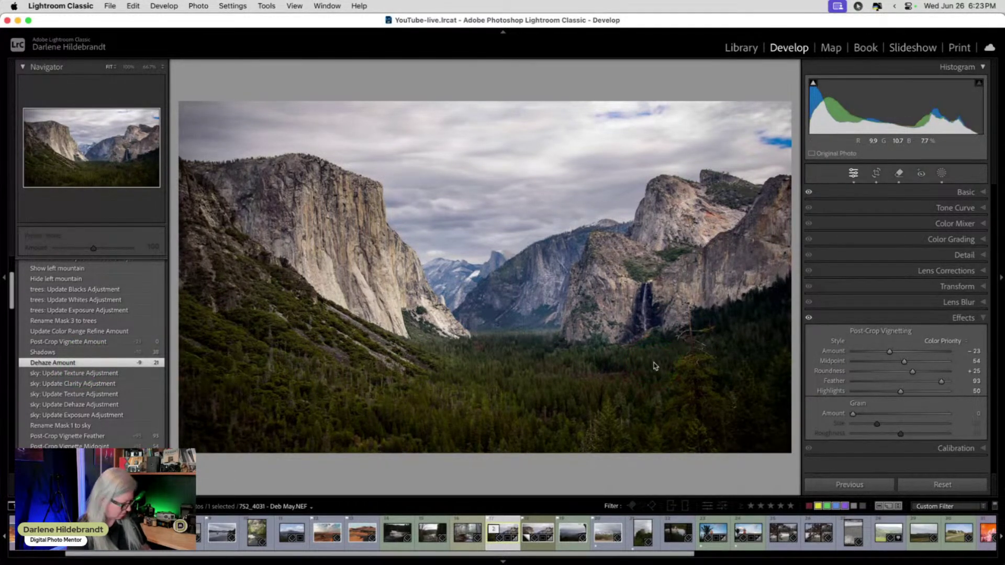
# - Compare the original and the virtual copy side by side in the Library, with the panels hidden and the photo information overlay on
pyautogui.press('g')
pyautogui.hotkey('shift', 'Right')
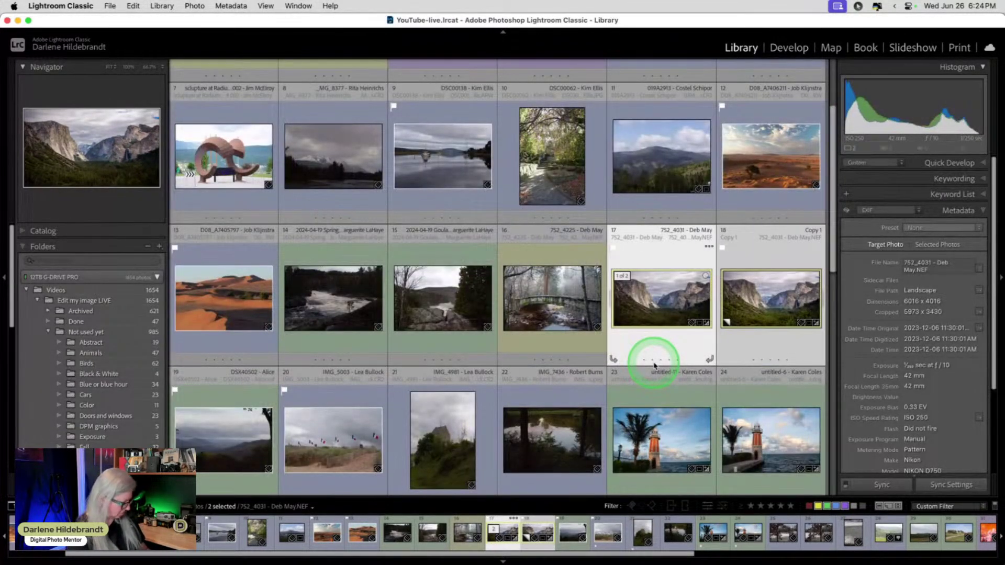
pyautogui.press('c')
pyautogui.hotkey('shift', 'Tab')
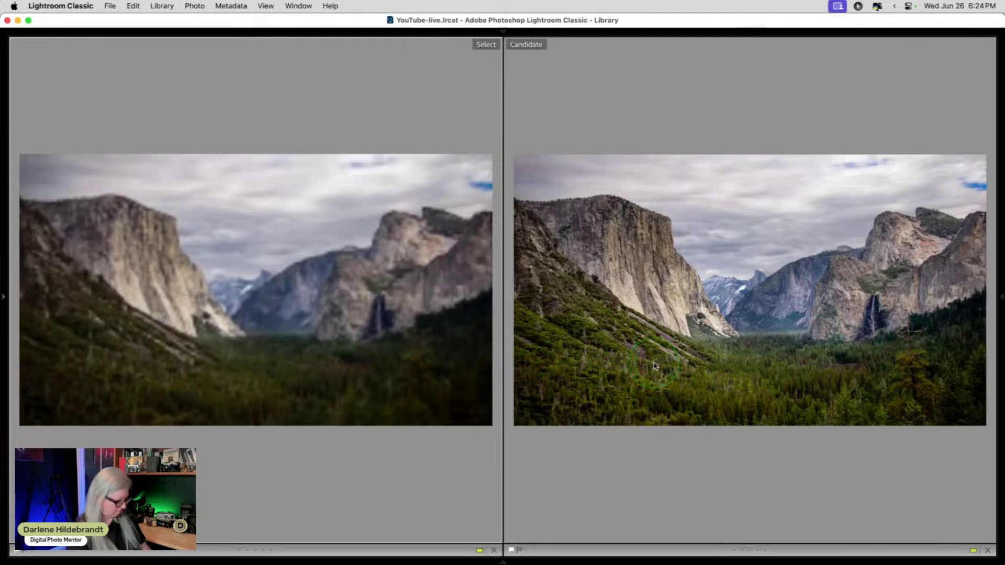
pyautogui.press('i')
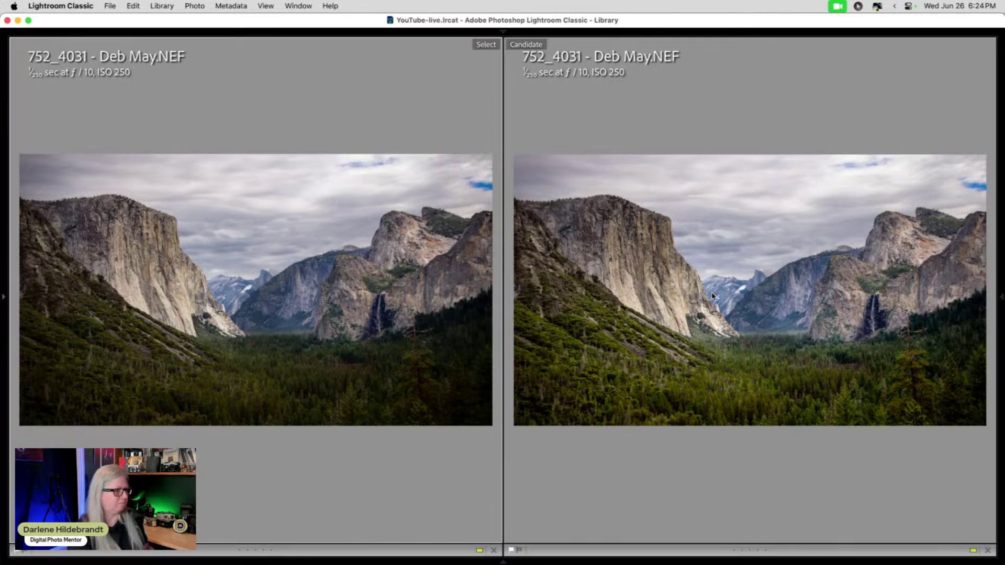
pyautogui.click(558, 496)
pyautogui.click(389, 471)
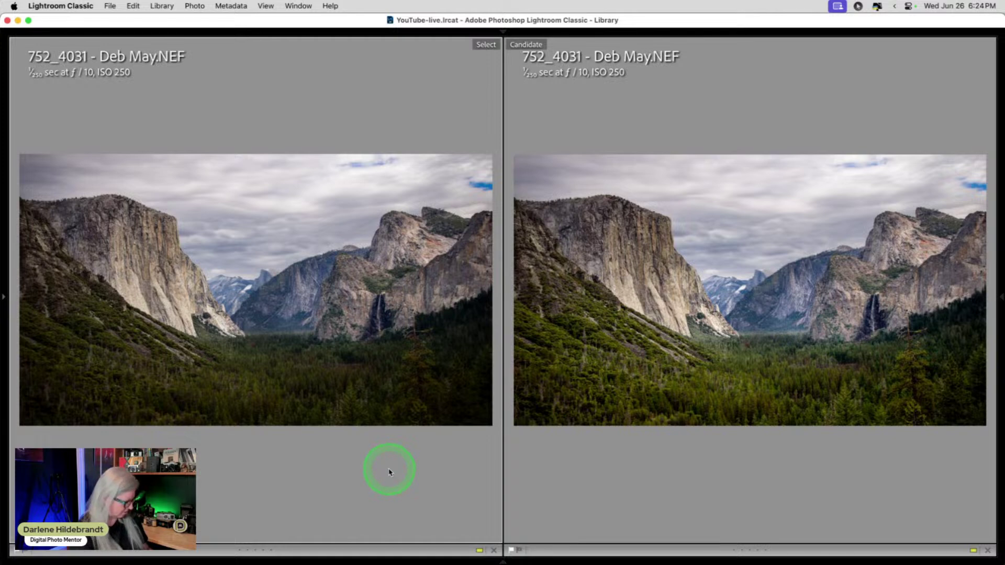
# - Examine the two versions one at a time in Loupe view, and zoom in on the slope below the left cliff
pyautogui.press('e')
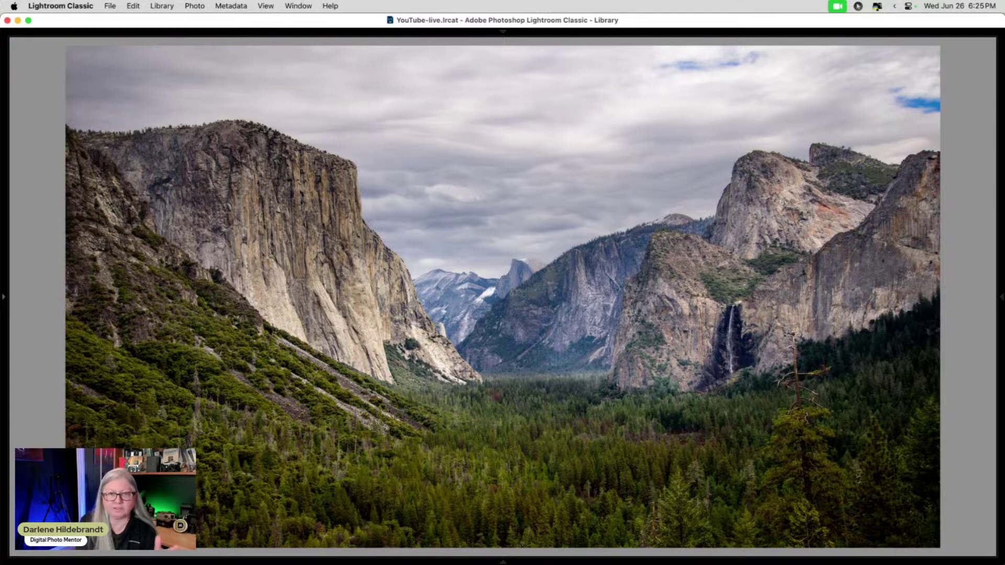
pyautogui.press('Right')
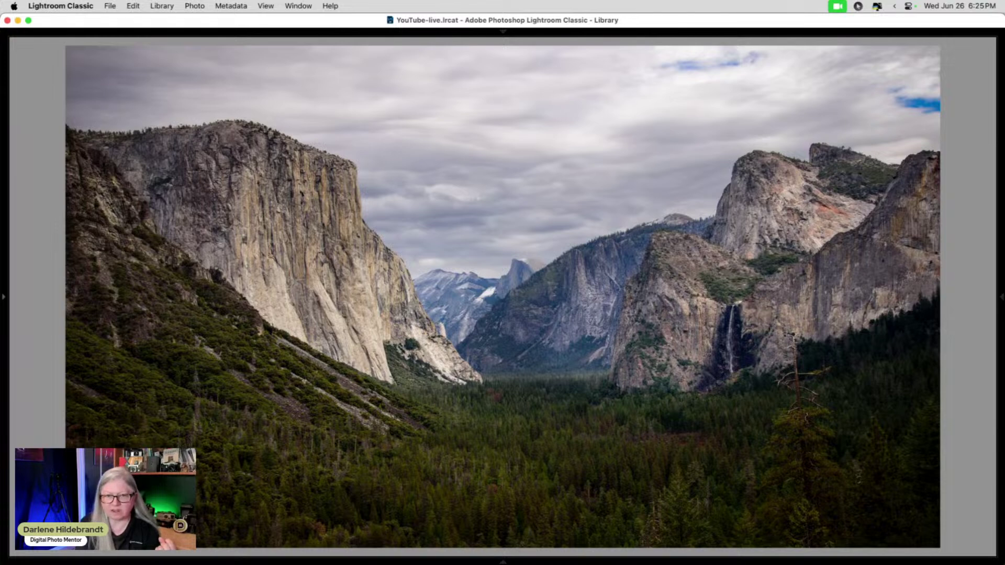
pyautogui.press('Right')
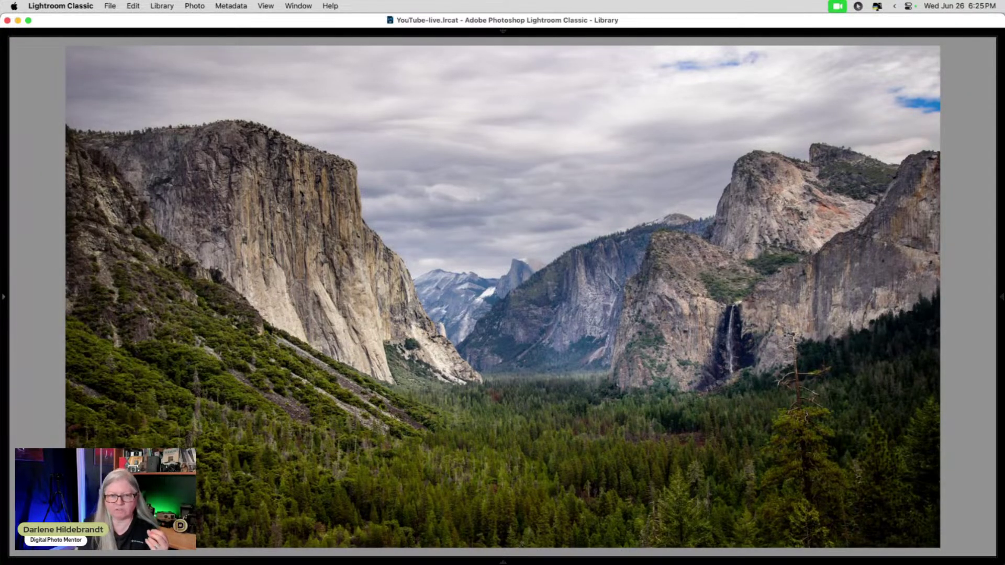
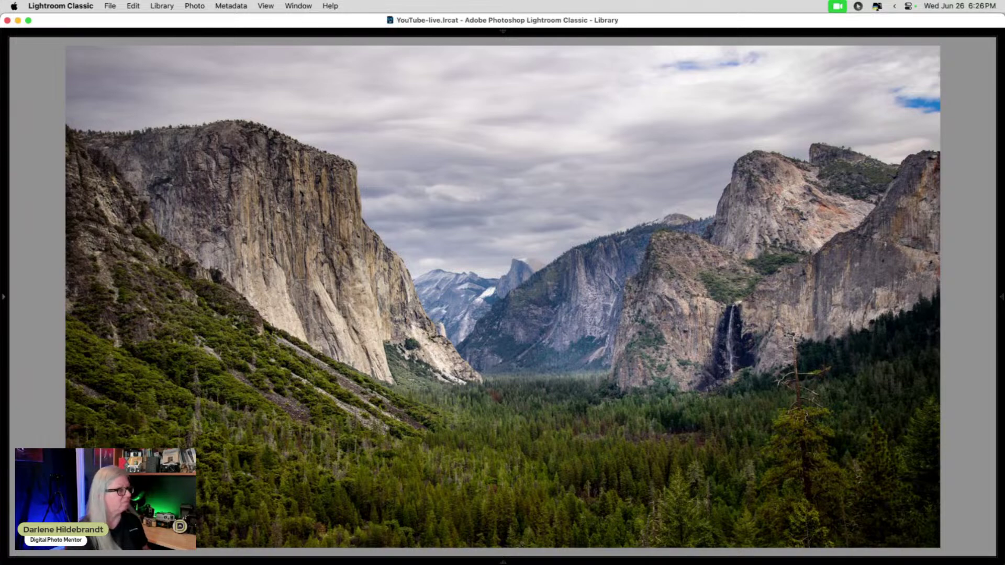
pyautogui.click(270, 343)
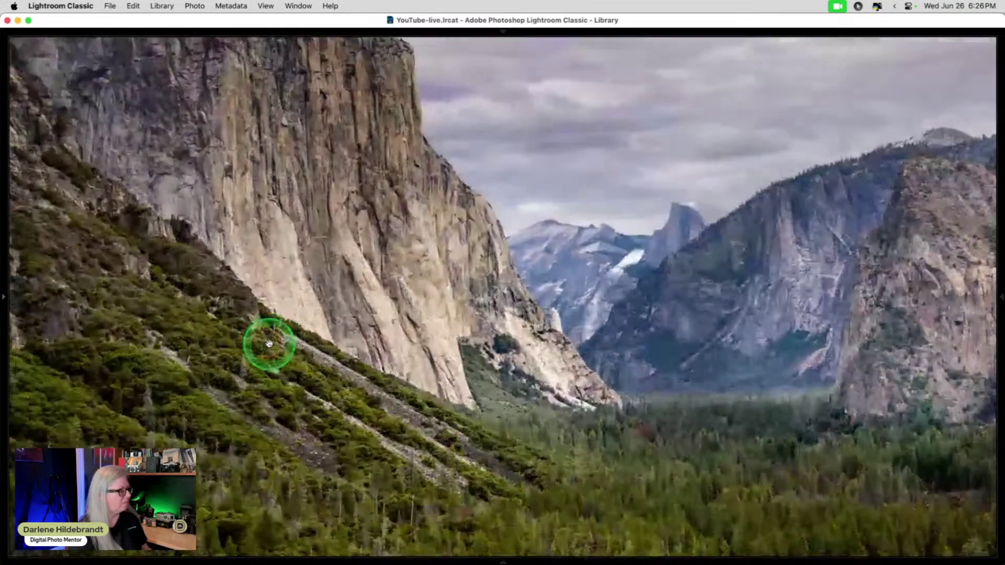
# - Return to the thumbnail grid with the panels restored, and open the export options for the two selected versions
pyautogui.press('g')
pyautogui.hotkey('shift', 'Tab')
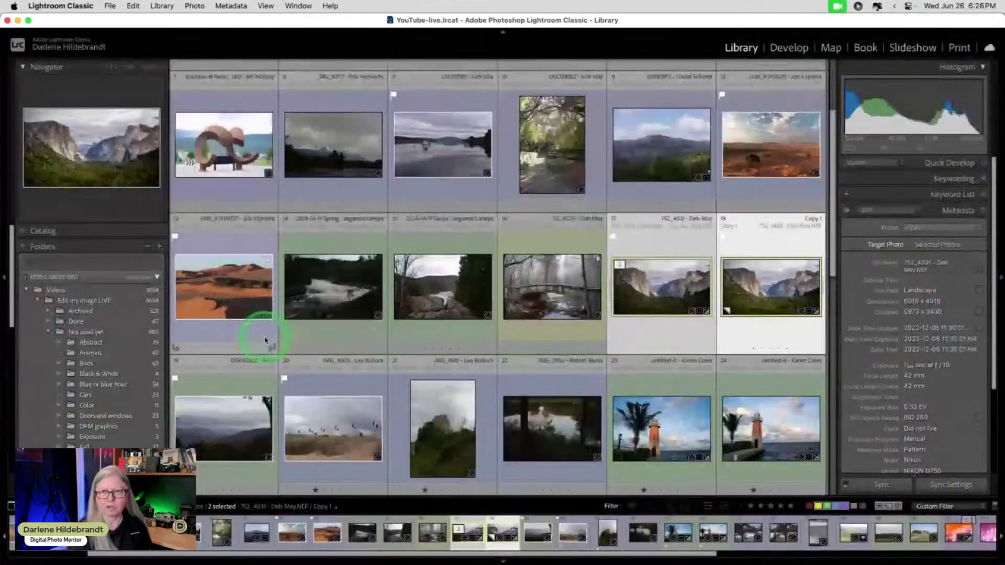
pyautogui.press('super+shift+e')
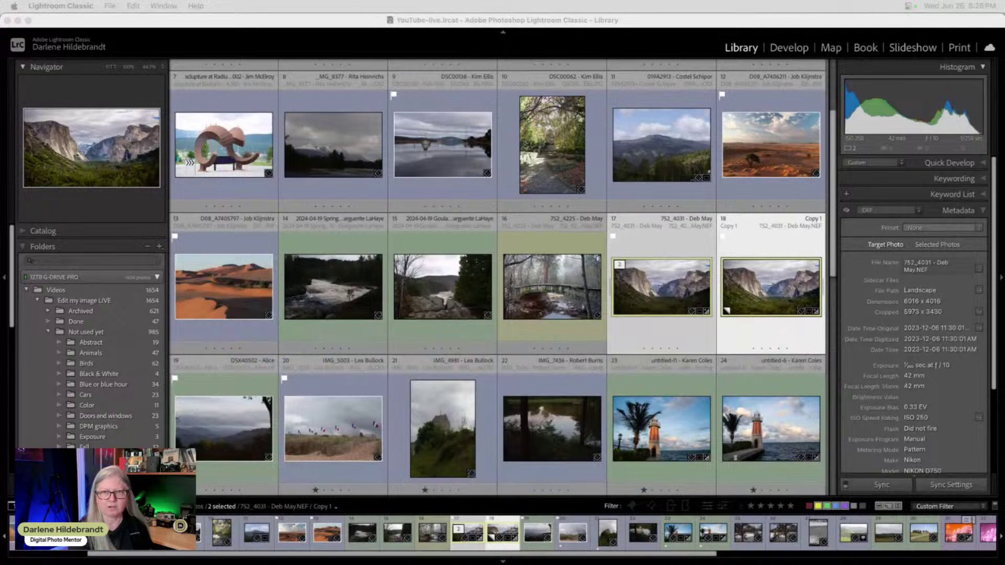
pyautogui.scroll(3, 674, 225)
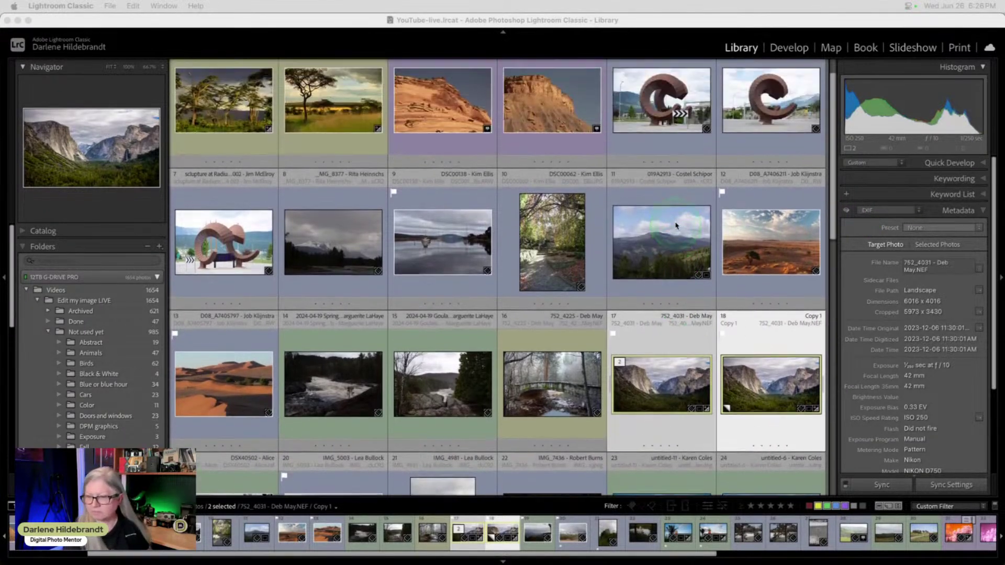
pyautogui.scroll(1, 676, 226)
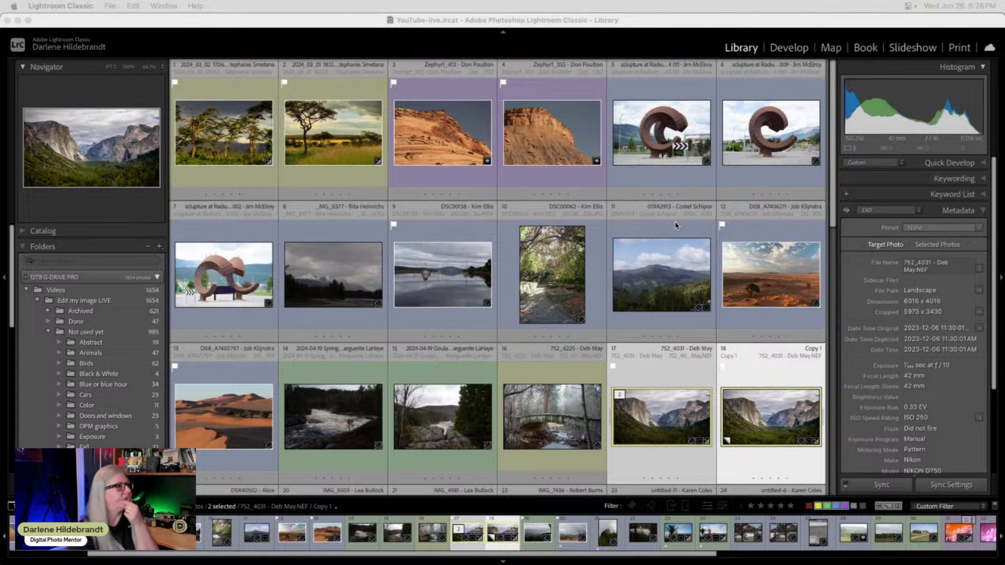
pyautogui.moveTo(676, 225); pyautogui.dragTo(652, 144)
pyautogui.doubleClick(652, 143)
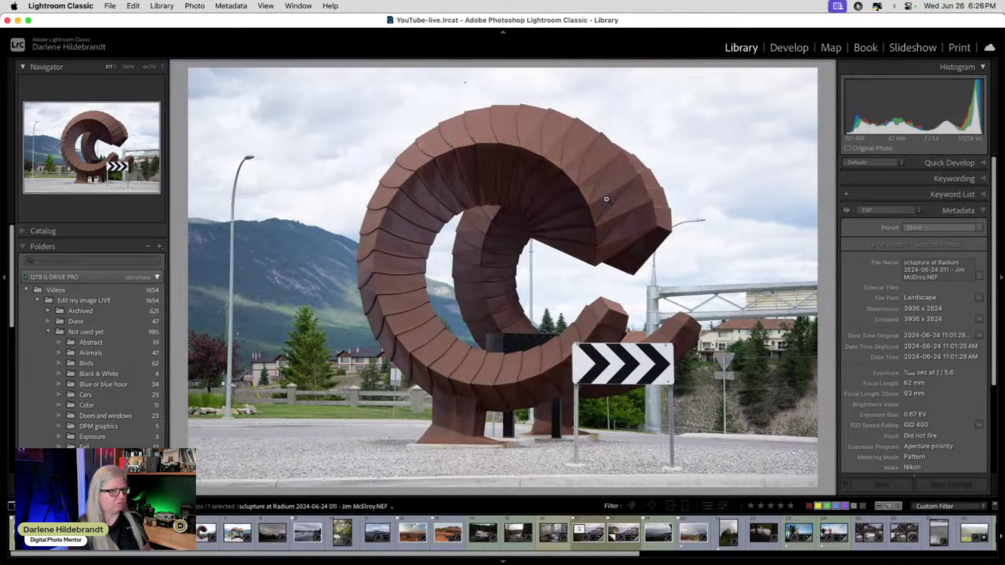
pyautogui.moveTo(838, 259); pyautogui.dragTo(1000, 279)
pyautogui.click(796, 235)
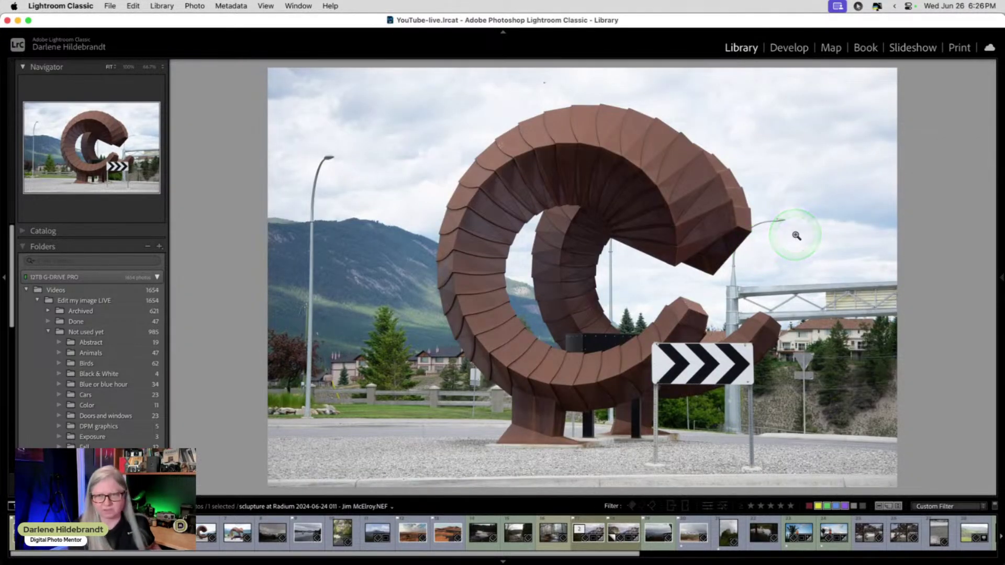
# - Look through the three Radium sculpture photos (011, 009 and 002), and open photo 011 in the Develop module
pyautogui.press('Right')
pyautogui.press('Right')
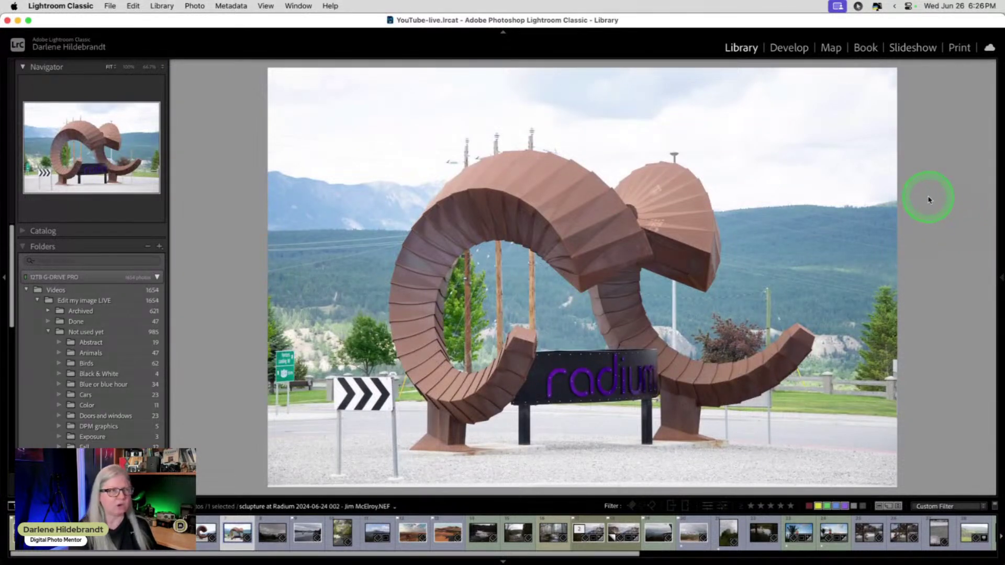
pyautogui.press('Left')
pyautogui.press('Left')
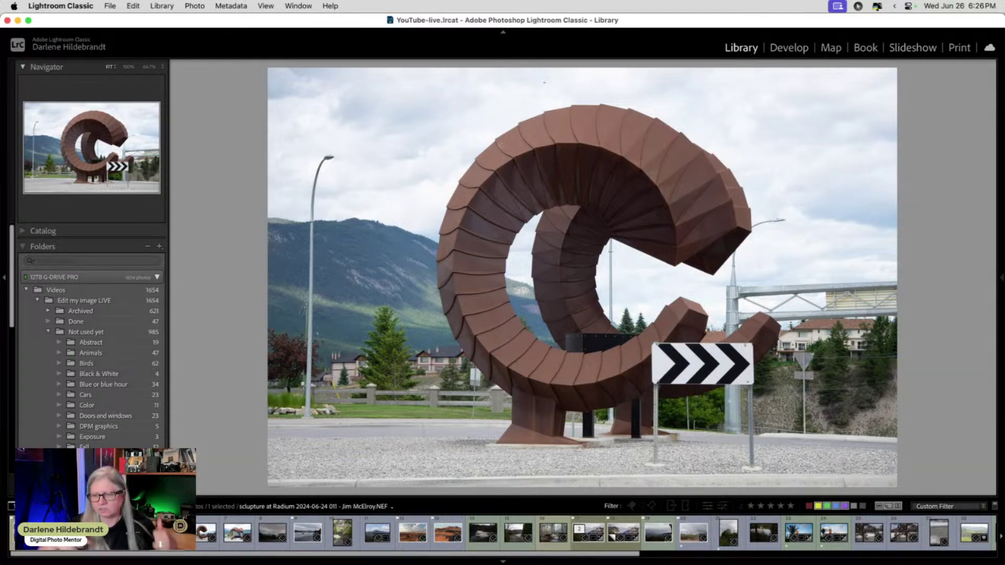
pyautogui.press('Right')
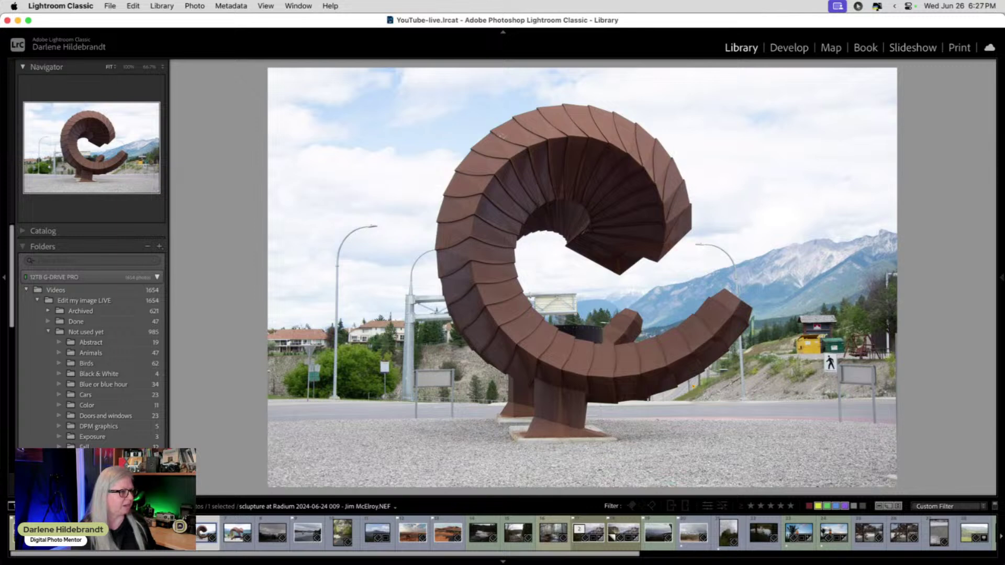
pyautogui.press('Right')
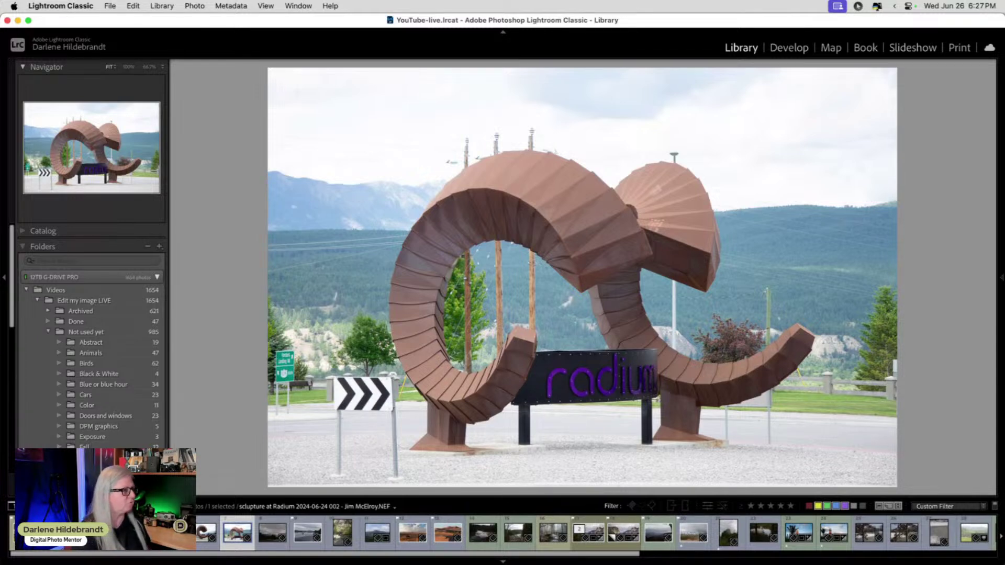
pyautogui.press('Left')
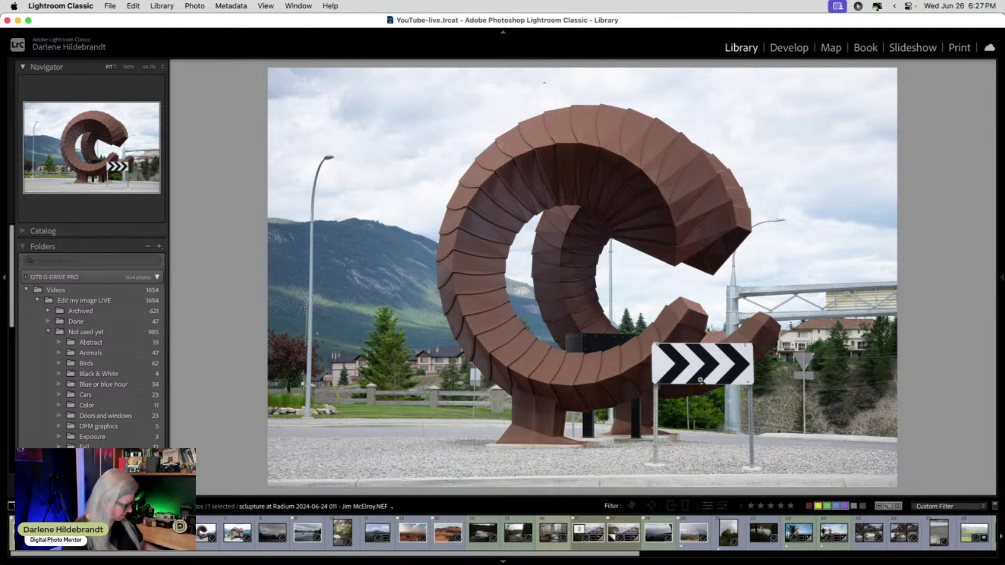
pyautogui.press('d')
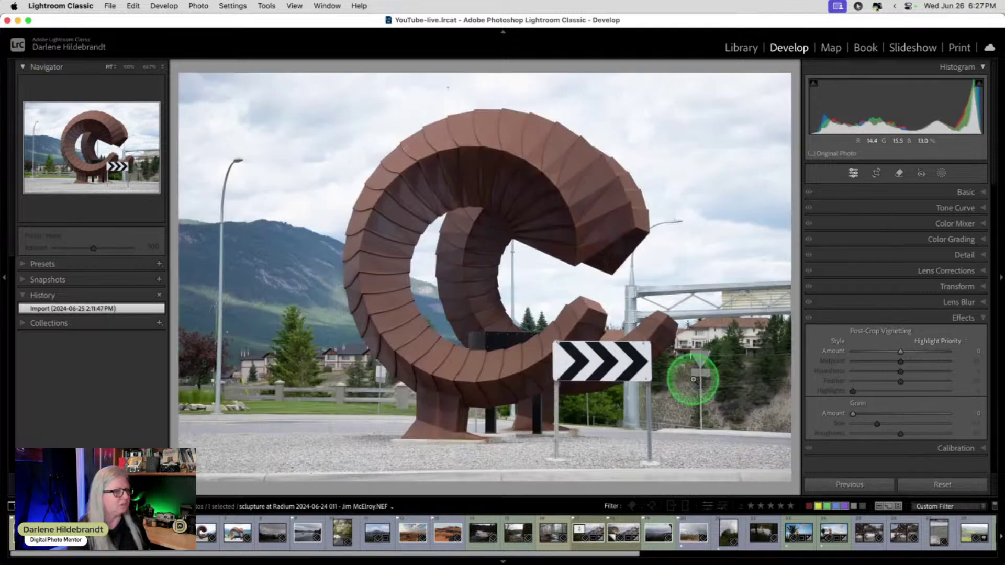
# - Apply the Camera Landscape v2 profile to the sculpture photo and set Shadows to +33
pyautogui.click(963, 193)
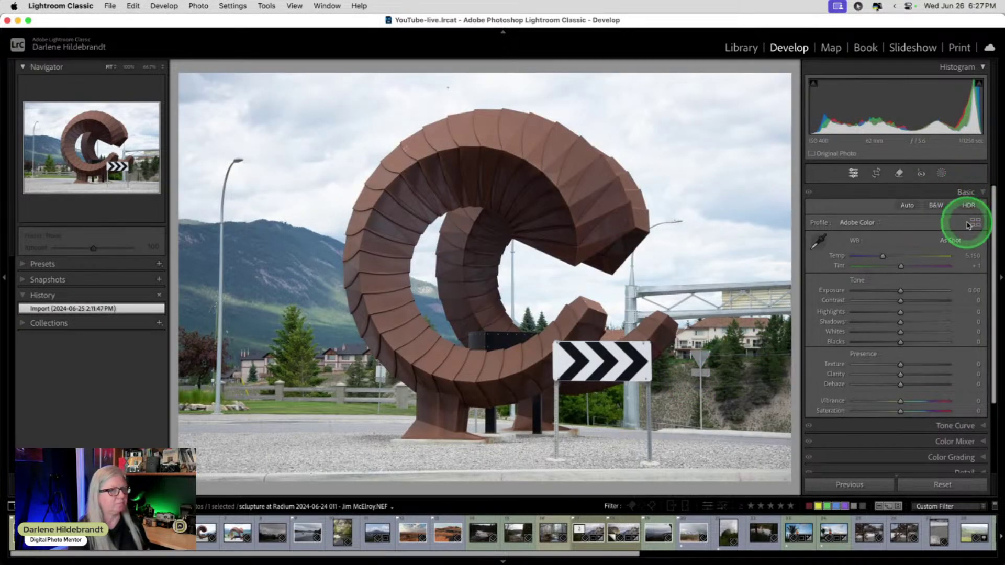
pyautogui.click(970, 221)
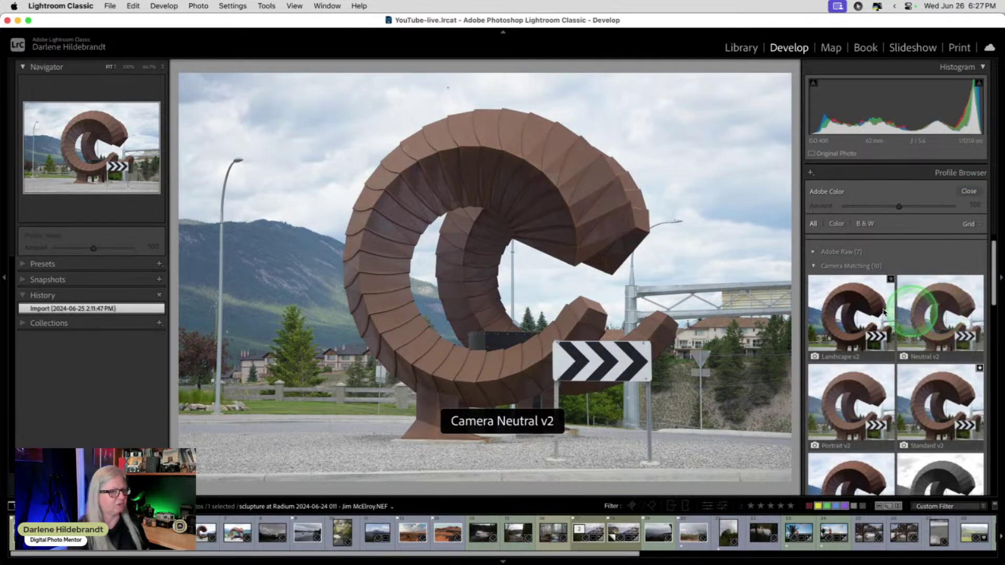
pyautogui.click(828, 309)
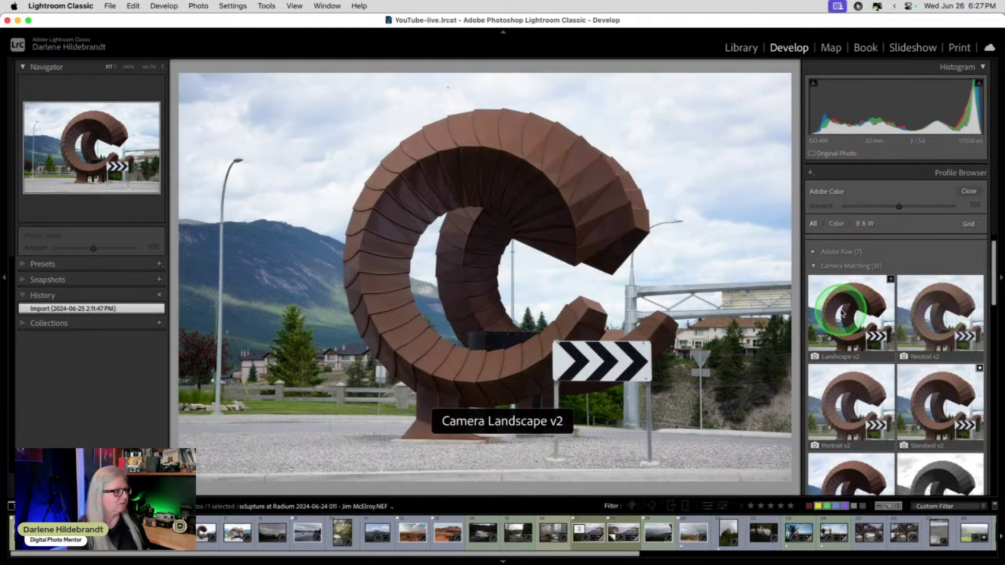
pyautogui.click(968, 191)
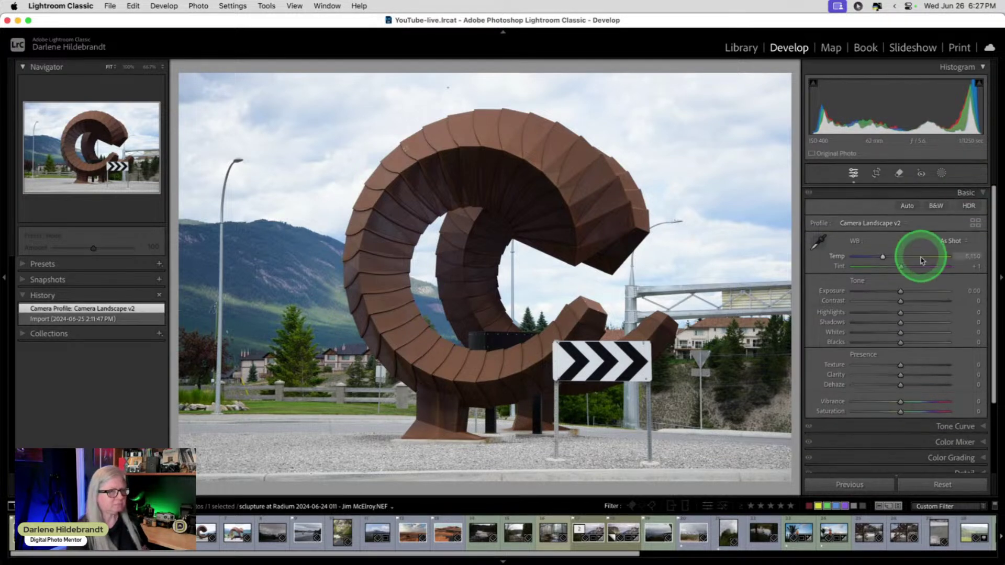
pyautogui.click(901, 290)
pyautogui.moveTo(900, 322); pyautogui.dragTo(916, 323)
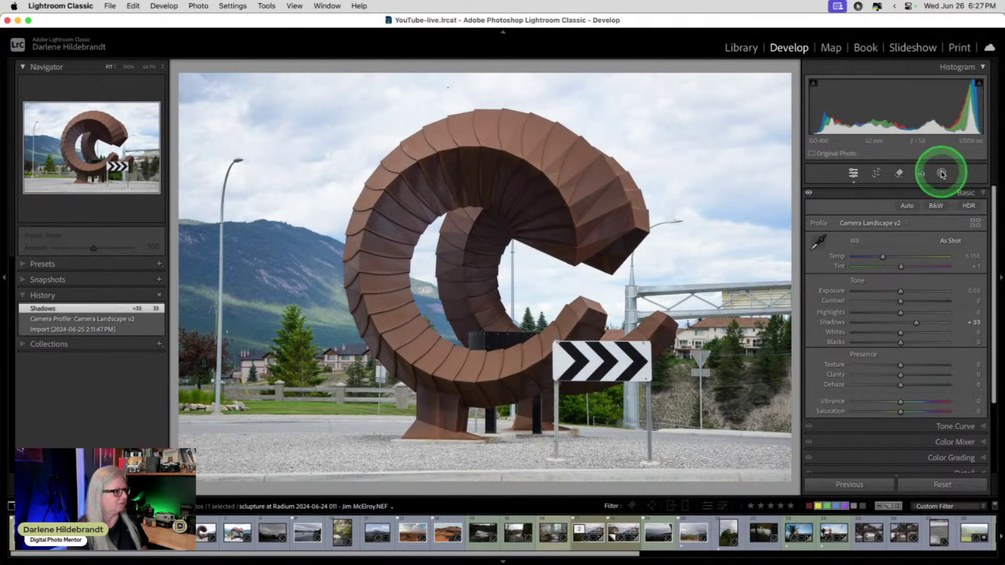
# - Apply the favourite preset that lightens the subject and darkens the background and sky to the sculpture photo
pyautogui.click(51, 266)
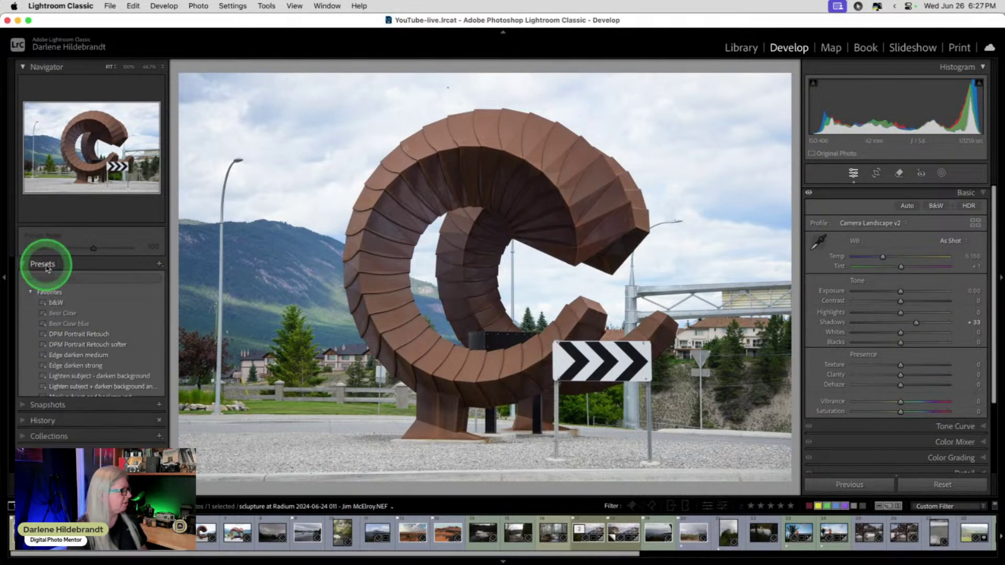
pyautogui.click(73, 387)
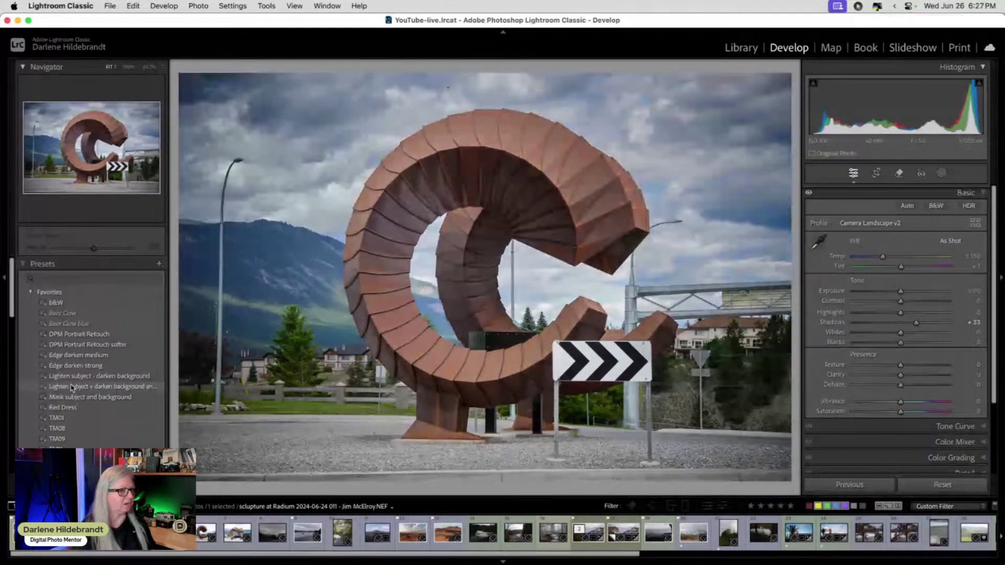
pyautogui.click(71, 387)
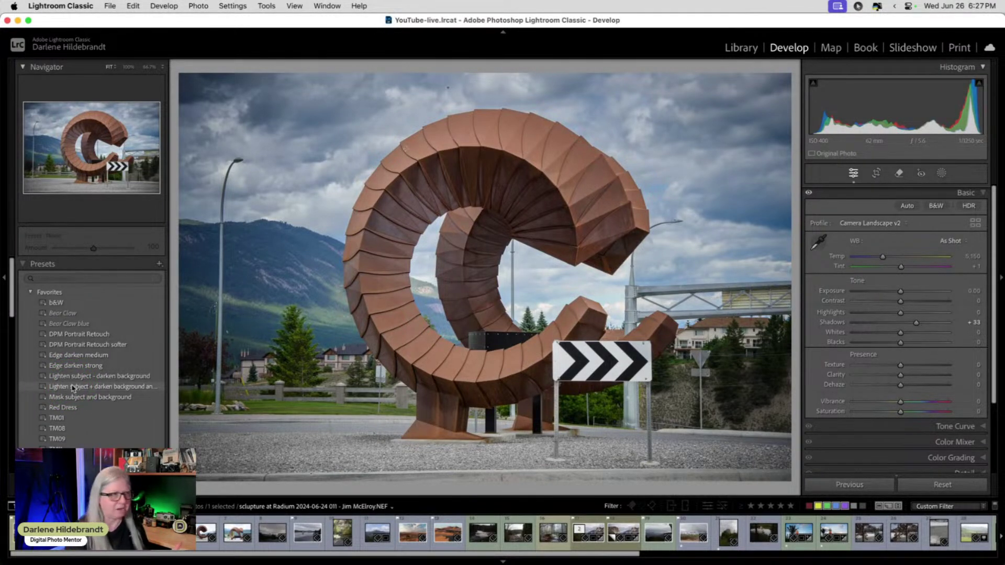
pyautogui.click(72, 387)
# - Set the photo's Blacks to -40, Whites to +53 and white balance Temp to 5,363
pyautogui.click(968, 257)
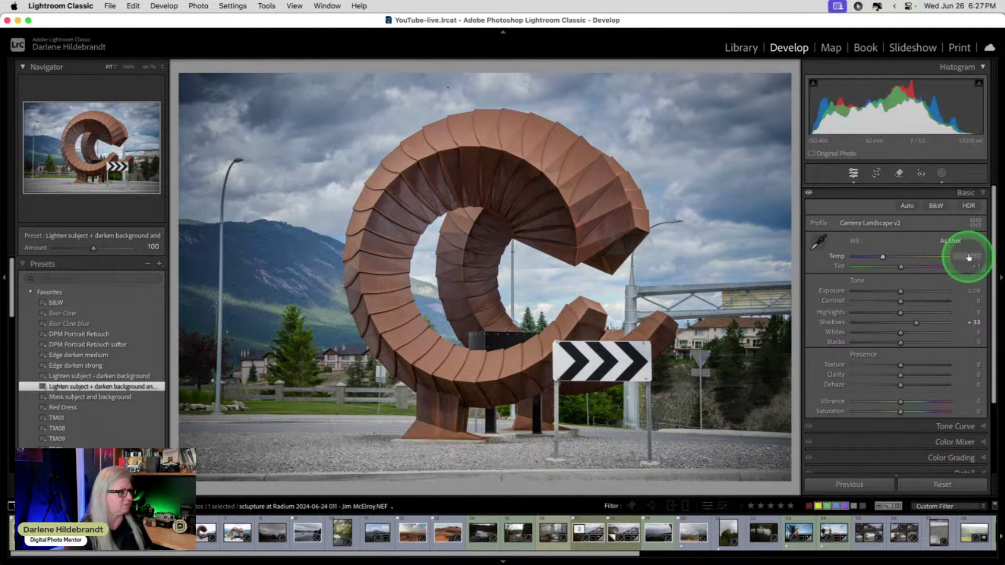
pyautogui.moveTo(900, 341)
pyautogui.mouseDown()
pyautogui.moveTo(881, 342)
pyautogui.moveTo(915, 332)
pyautogui.mouseUp()
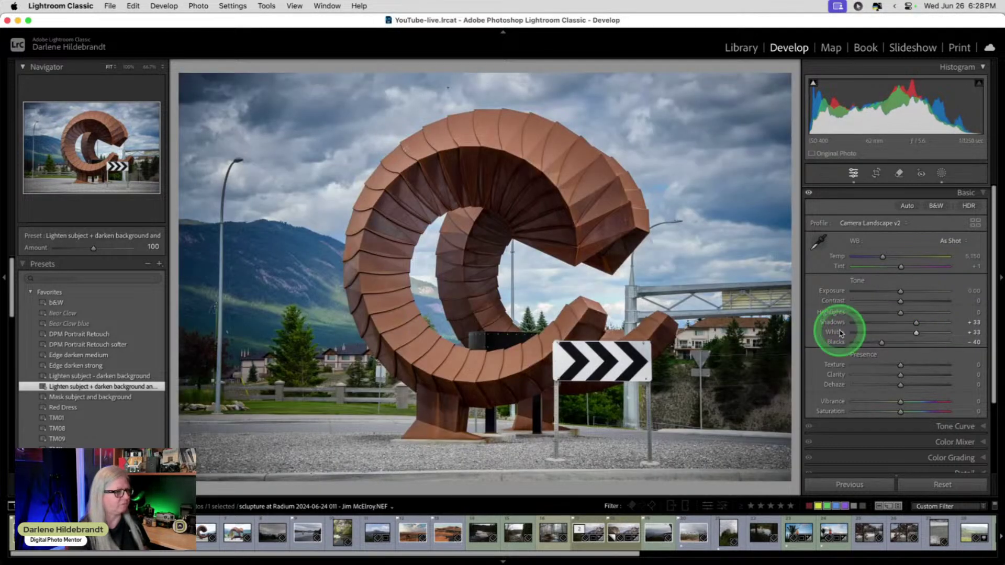
pyautogui.moveTo(841, 333); pyautogui.dragTo(886, 288)
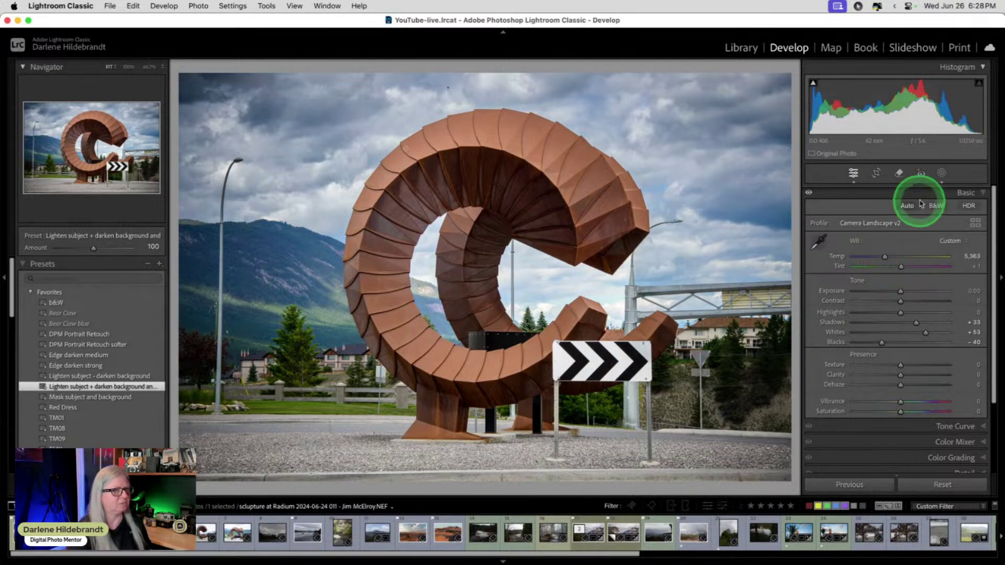
# - Check the area covered by the preset's Sky mask with its red overlay, and leave masking
pyautogui.click(942, 173)
pyautogui.click(742, 105)
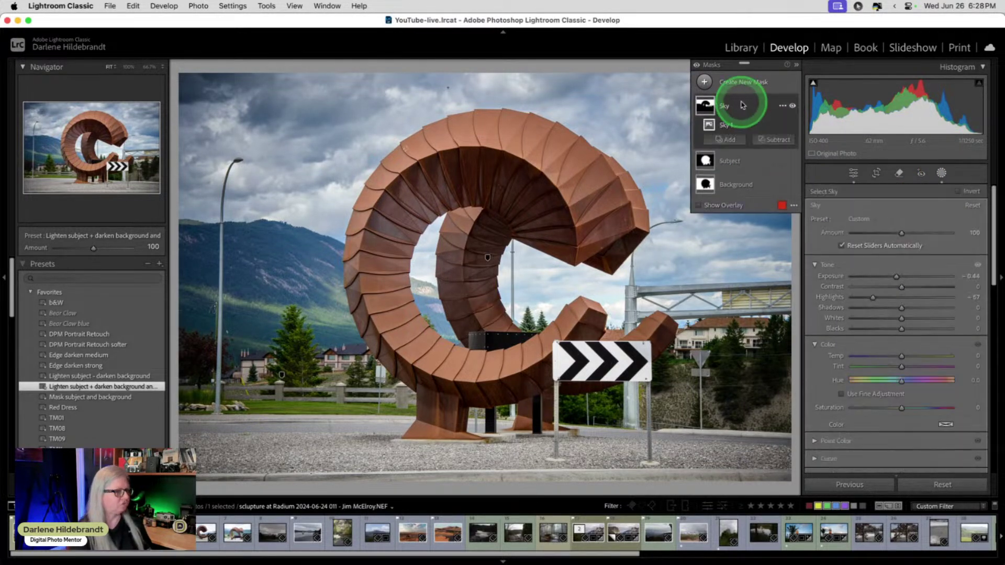
pyautogui.press('o')
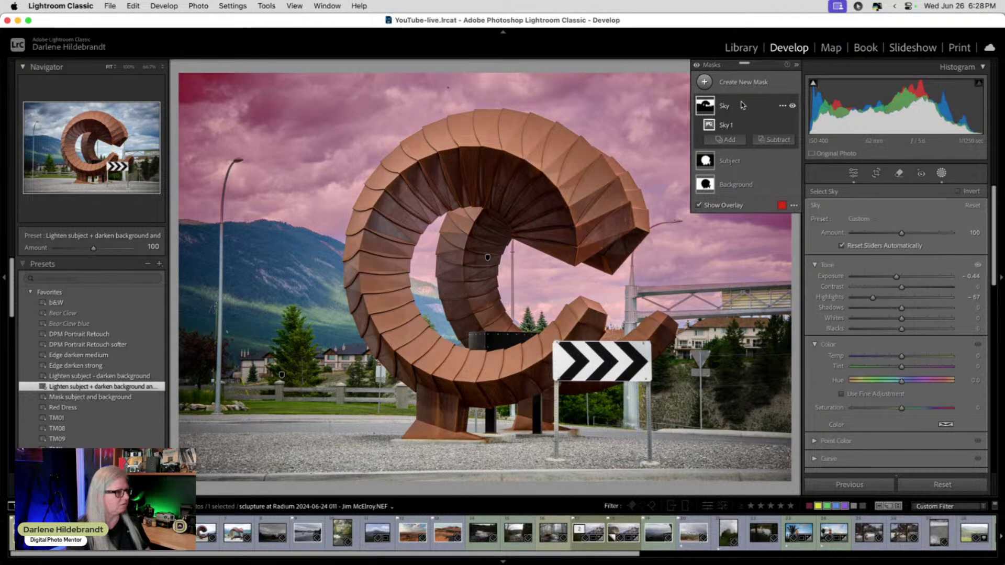
pyautogui.click(942, 173)
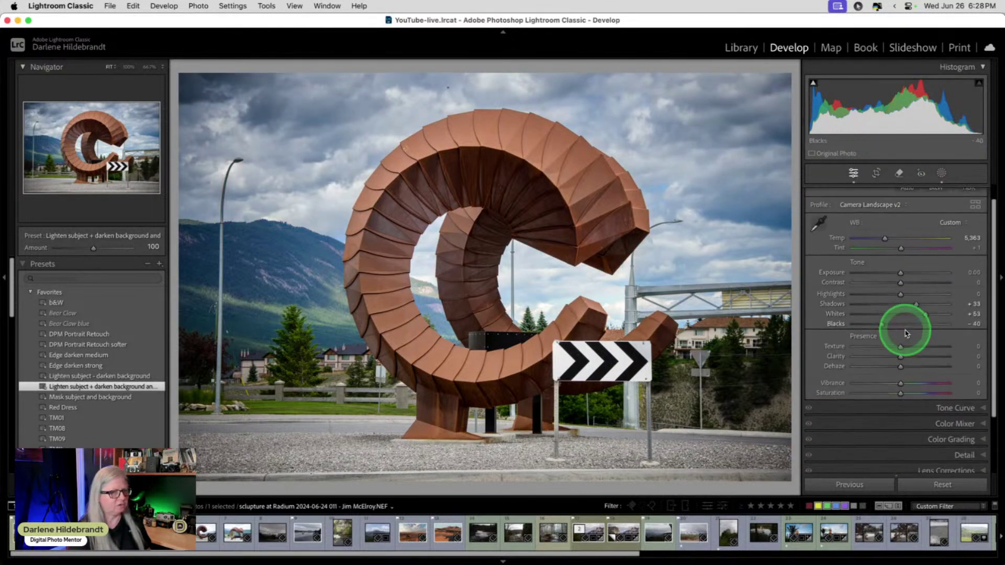
# - Apply Lens Blur to the photo and set its focus from an area on the upper part of the sculpture
pyautogui.scroll(-3, 907, 333)
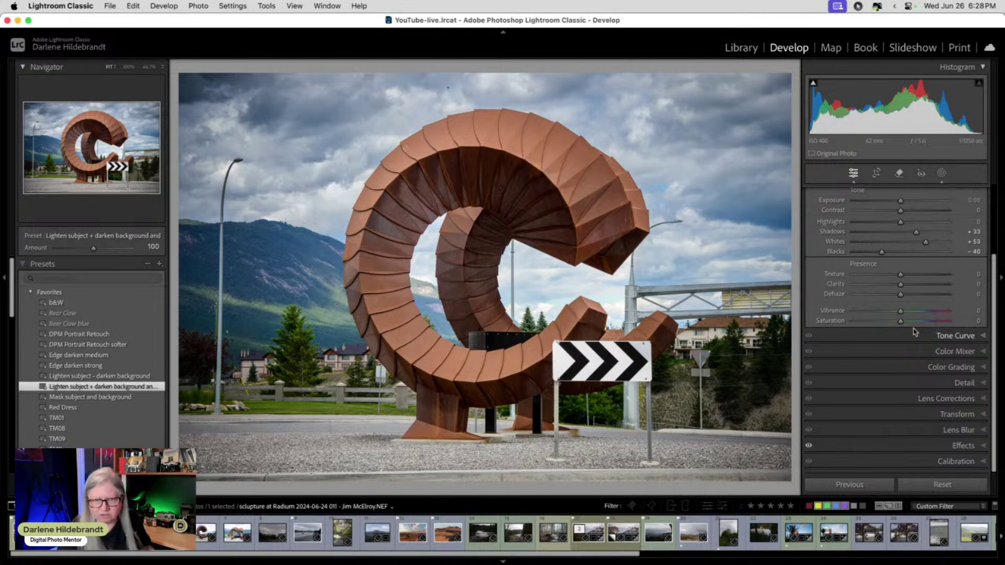
pyautogui.click(961, 431)
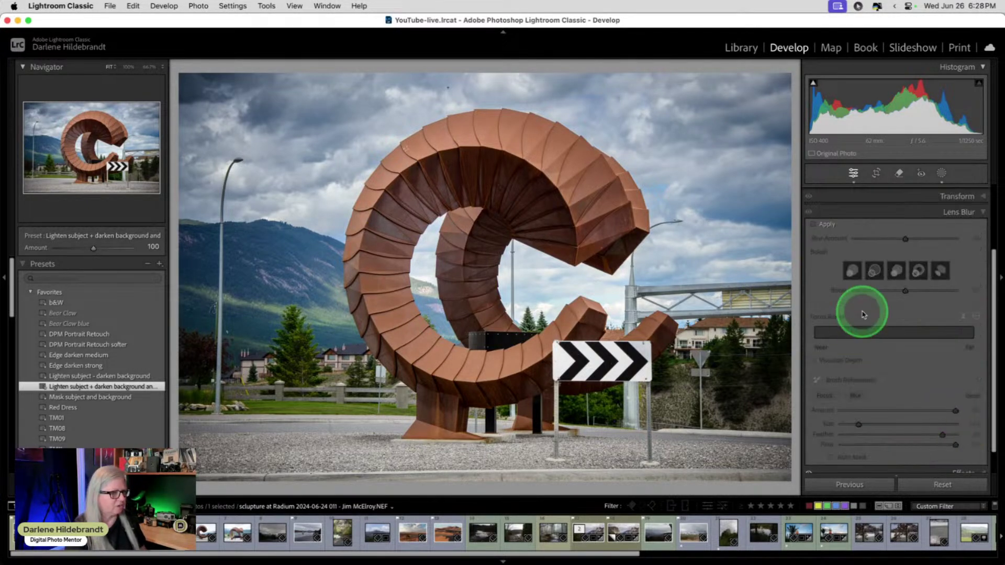
pyautogui.scroll(3, 838, 272)
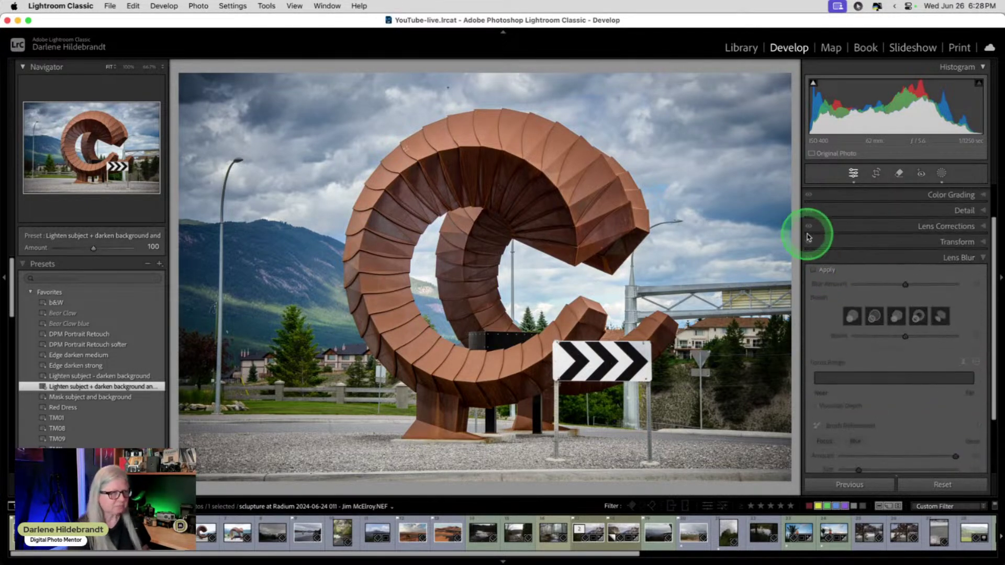
pyautogui.click(815, 272)
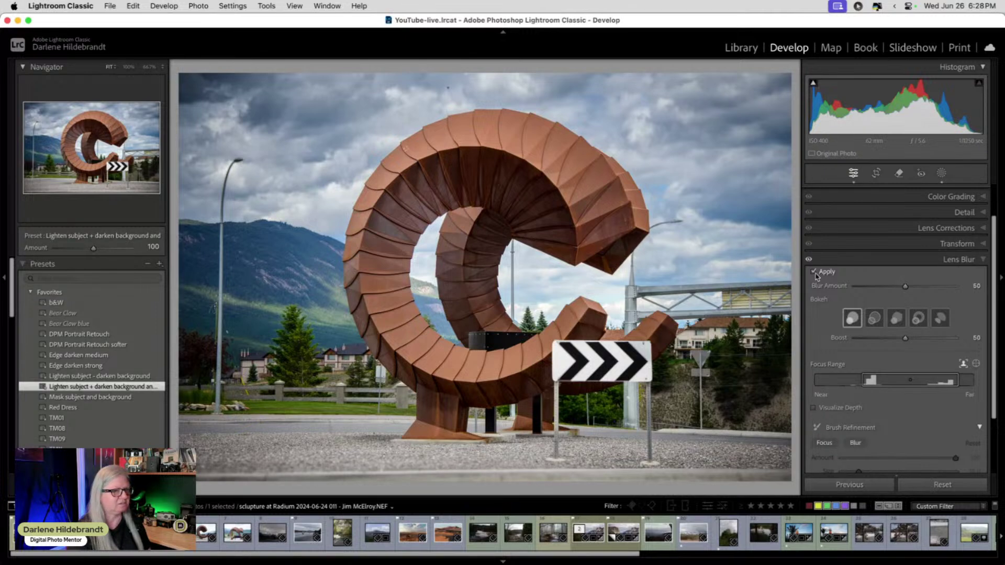
pyautogui.click(964, 363)
pyautogui.moveTo(532, 160); pyautogui.dragTo(581, 203)
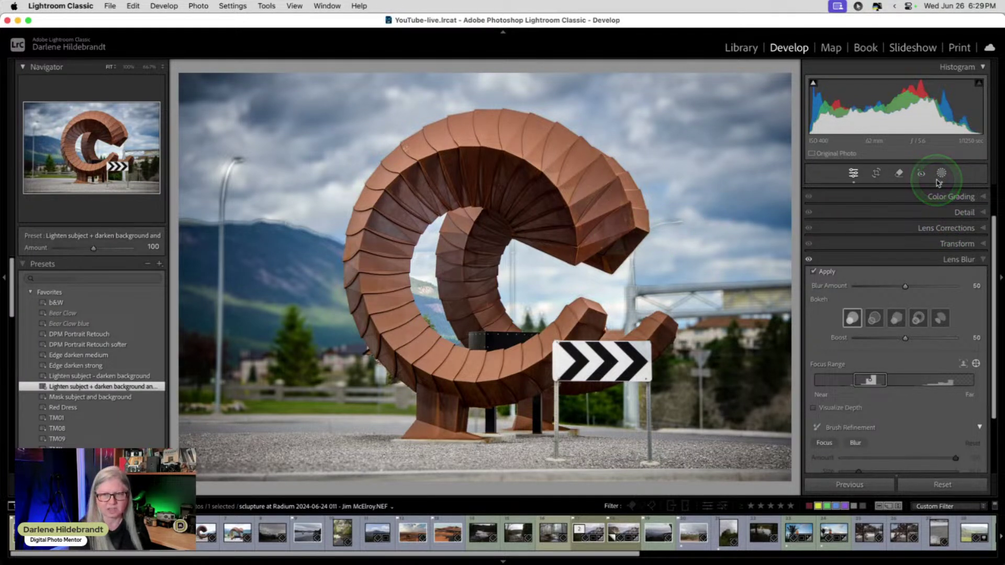
# - Visualize the Lens Blur depth, shift the focus range to 23–40 over the sculpture, and hide the depth view
pyautogui.click(813, 408)
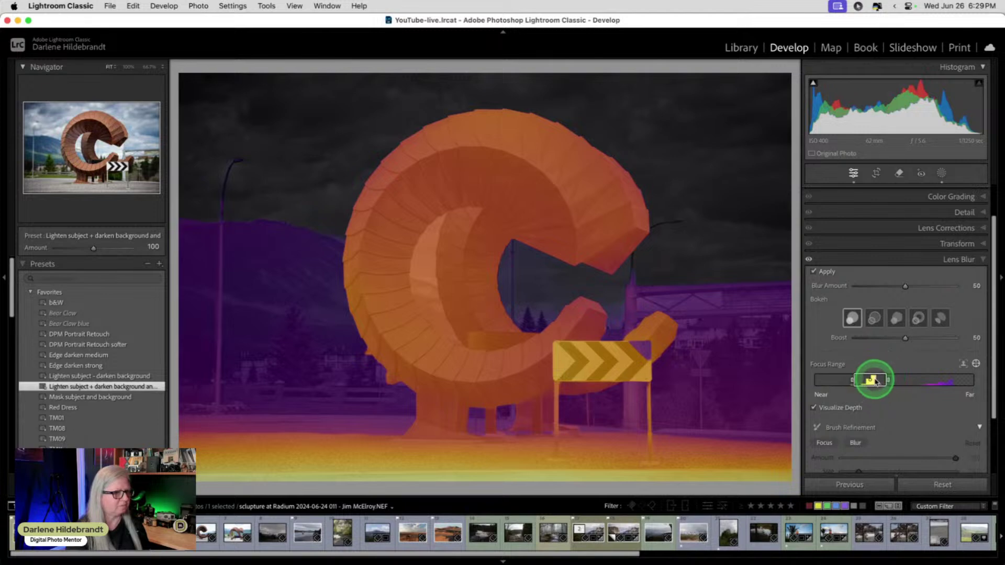
pyautogui.moveTo(876, 382); pyautogui.dragTo(880, 381)
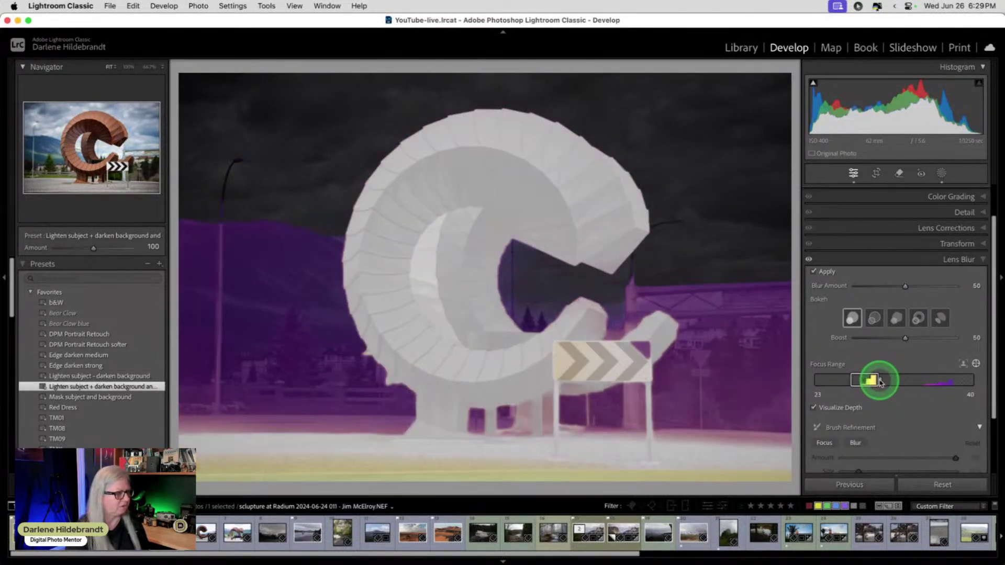
pyautogui.click(813, 408)
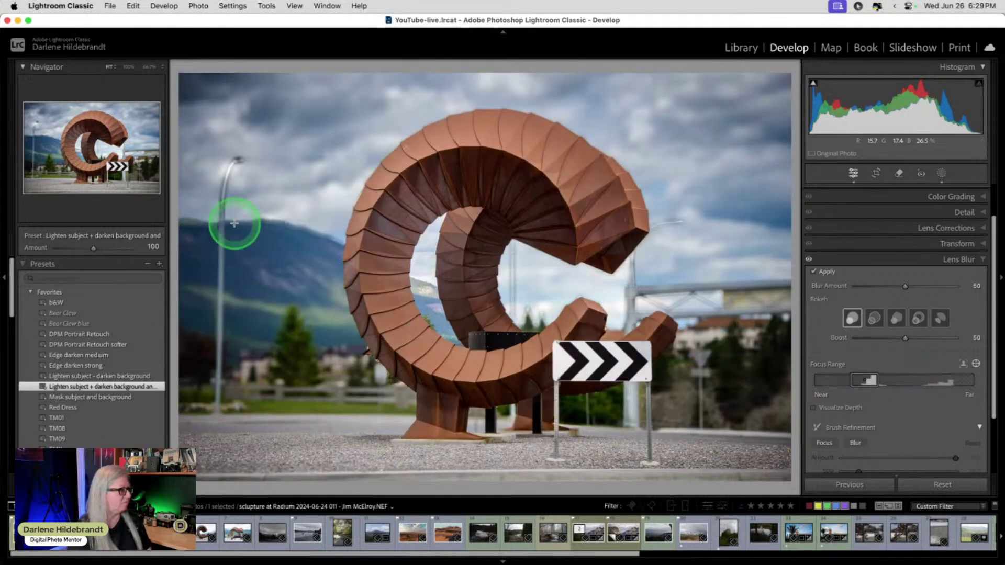
# - Try focusing the Lens Blur on the mountain, and return the focus point to the sculpture
pyautogui.click(247, 226)
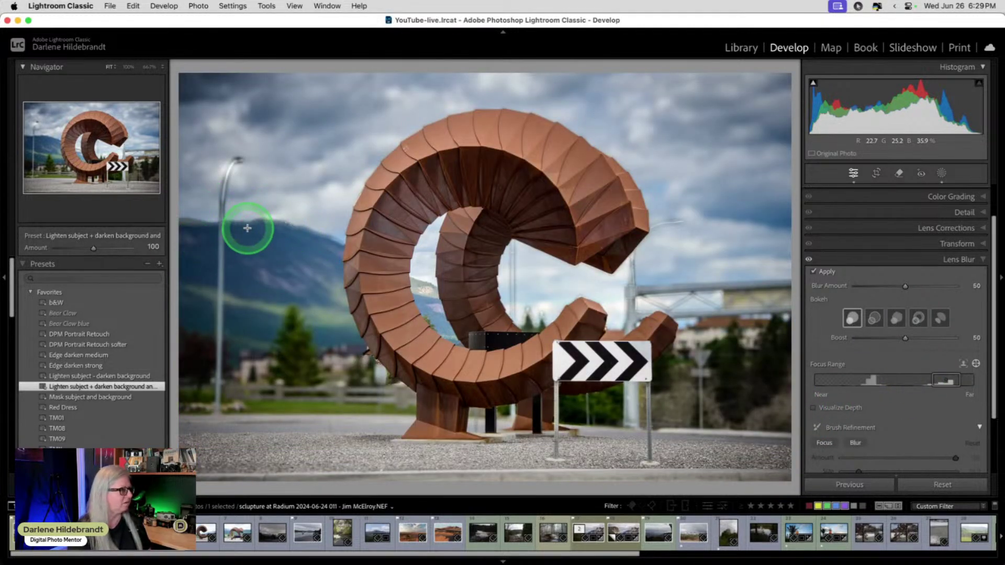
pyautogui.doubleClick(902, 289)
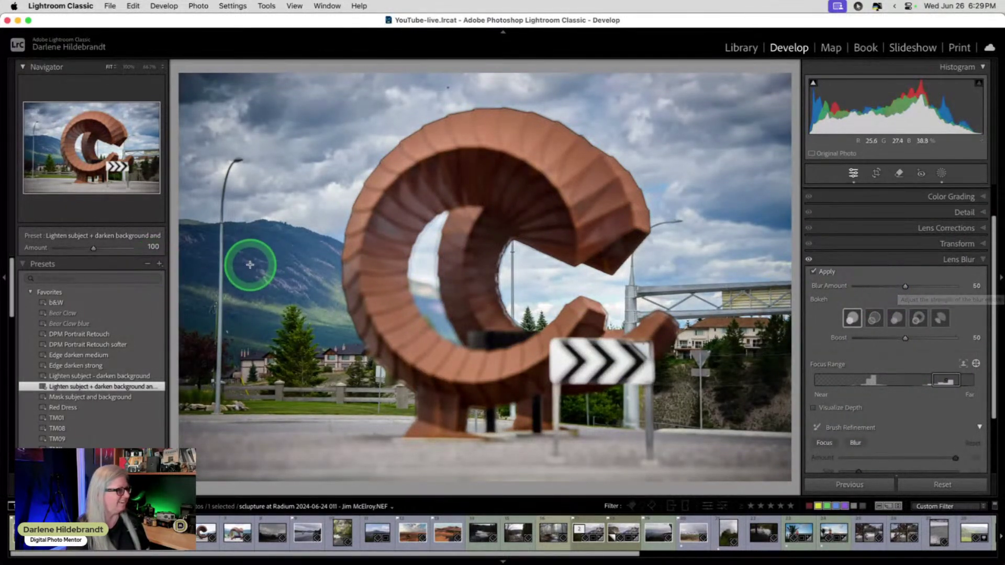
pyautogui.click(477, 248)
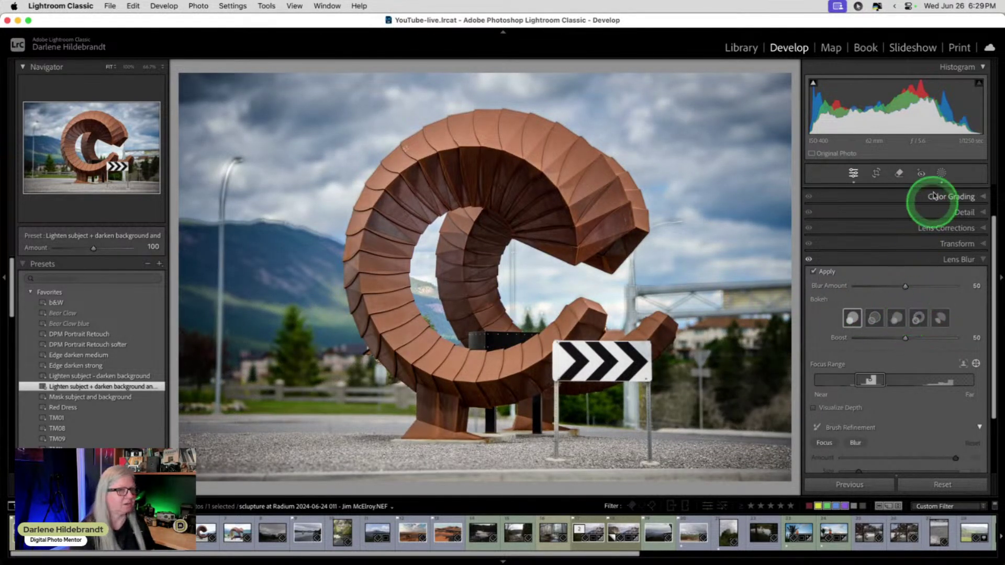
# - Hide the Sky mask's effect, update the AI masks, and leave masking
pyautogui.click(941, 174)
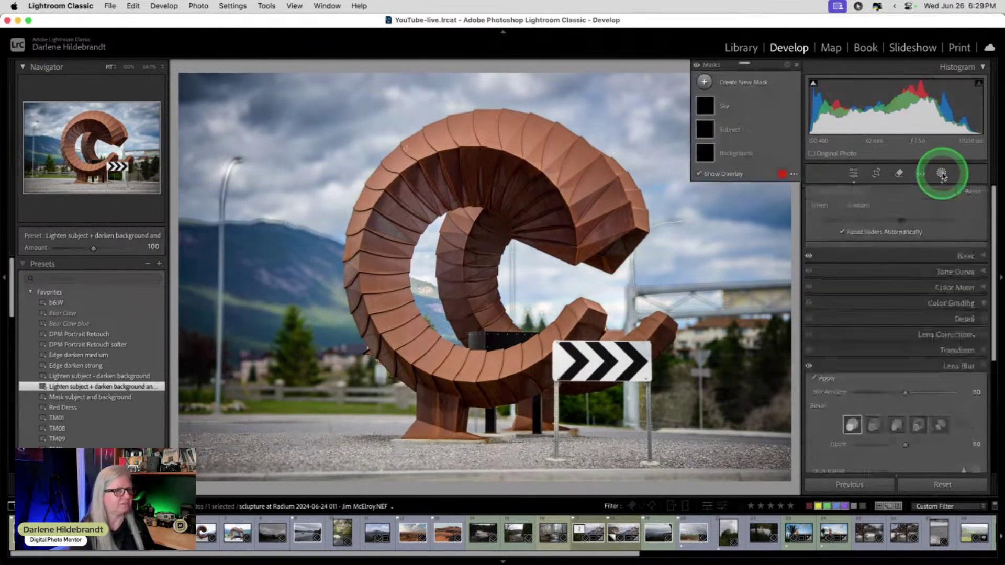
pyautogui.click(793, 107)
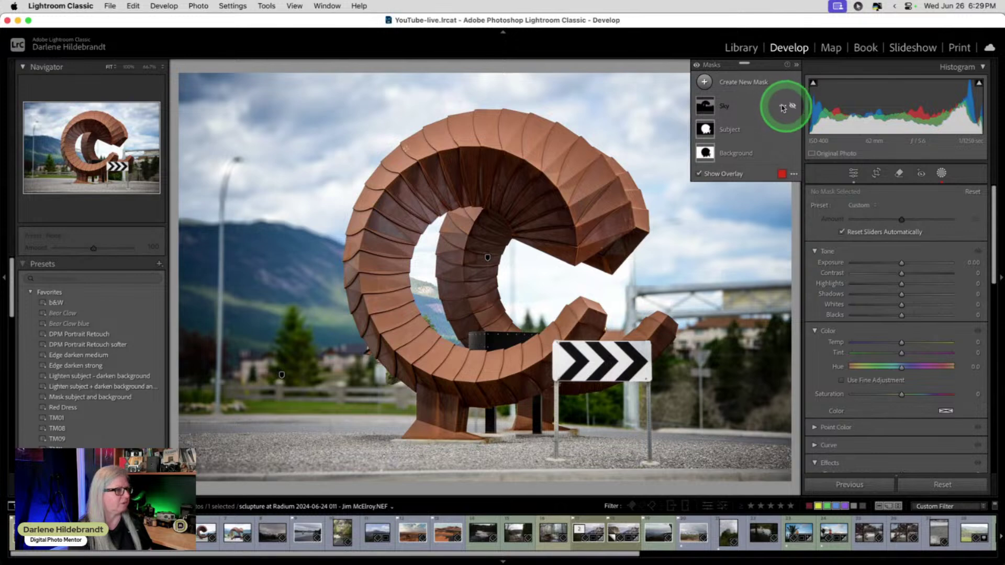
pyautogui.click(783, 108)
pyautogui.click(998, 177)
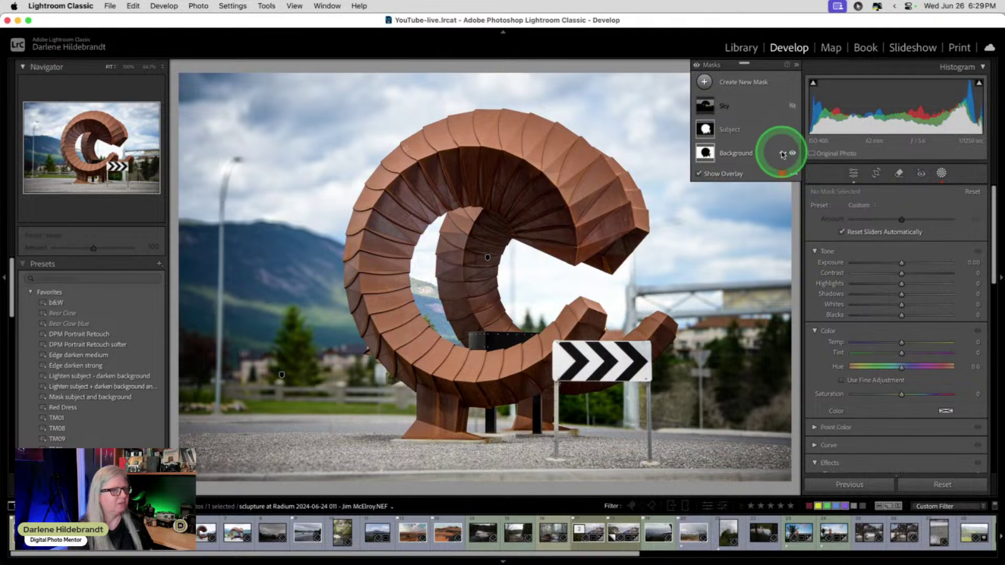
pyautogui.click(782, 154)
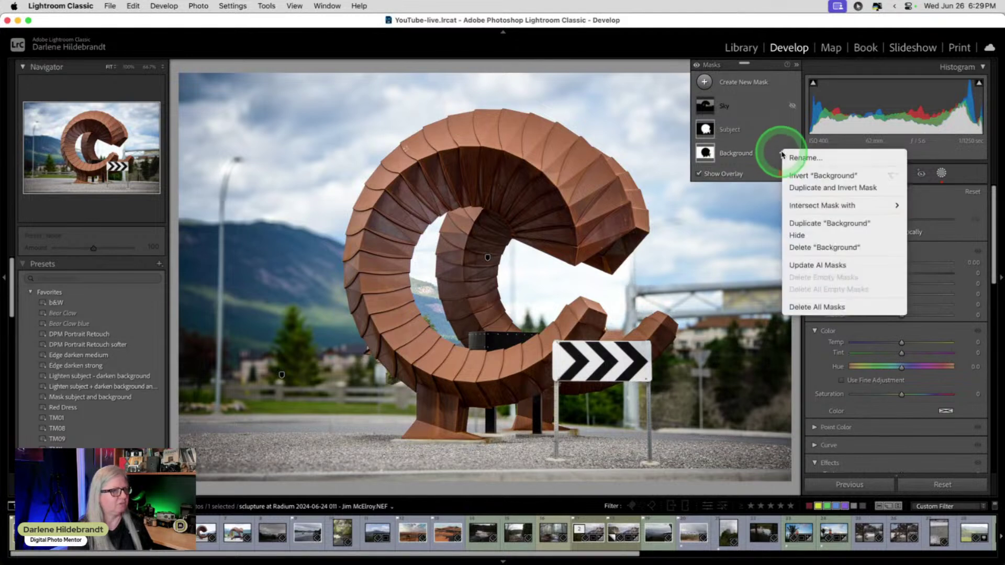
pyautogui.click(810, 267)
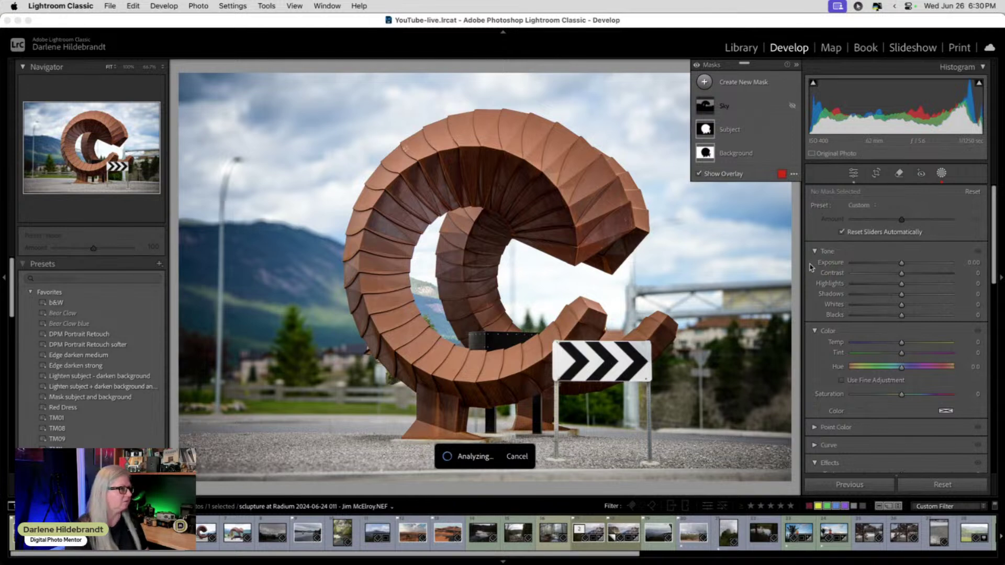
pyautogui.click(941, 174)
# - Turn off Lens Blur for the sculpture photo and collapse its settings
pyautogui.click(879, 292)
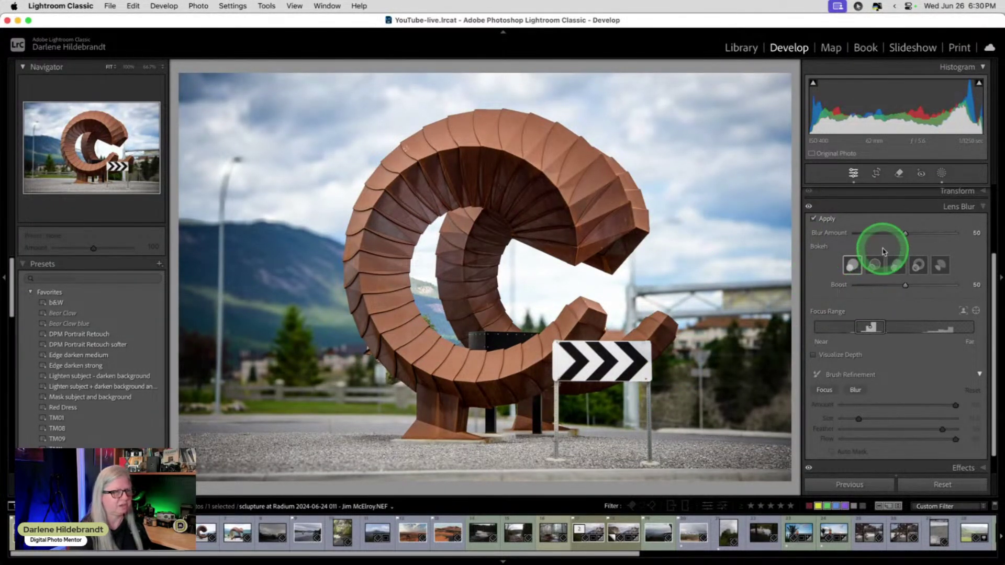
pyautogui.scroll(1, 883, 252)
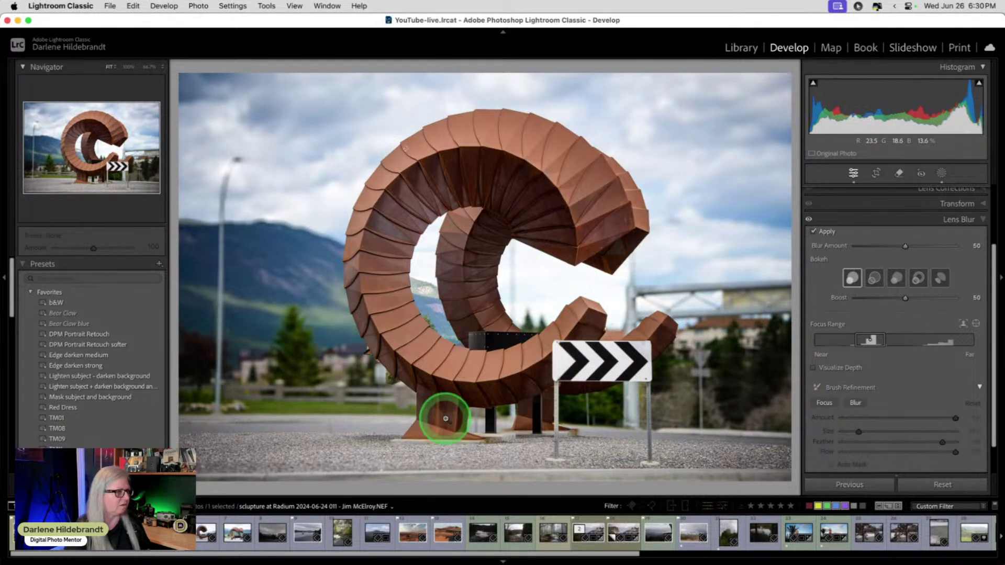
pyautogui.click(813, 232)
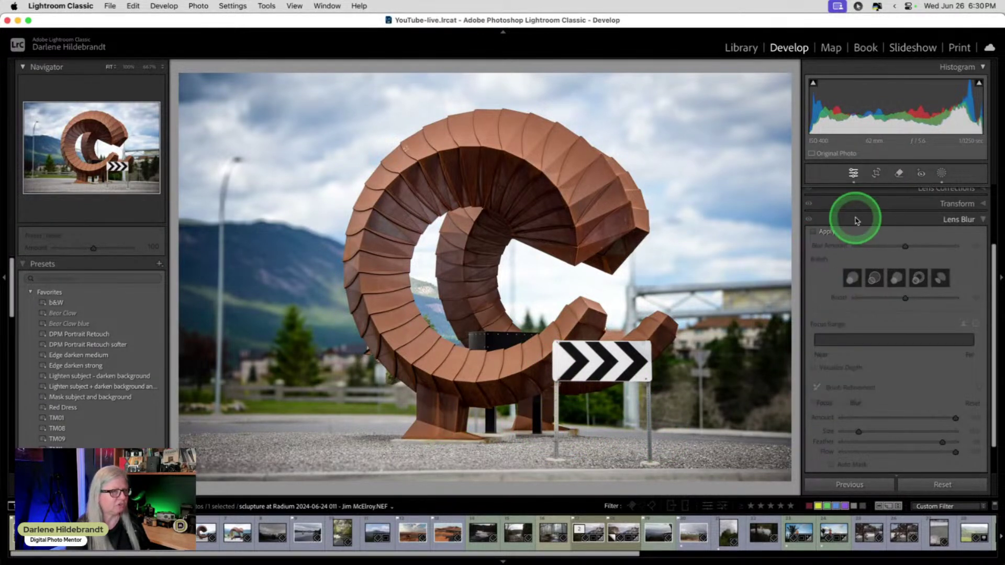
pyautogui.click(857, 220)
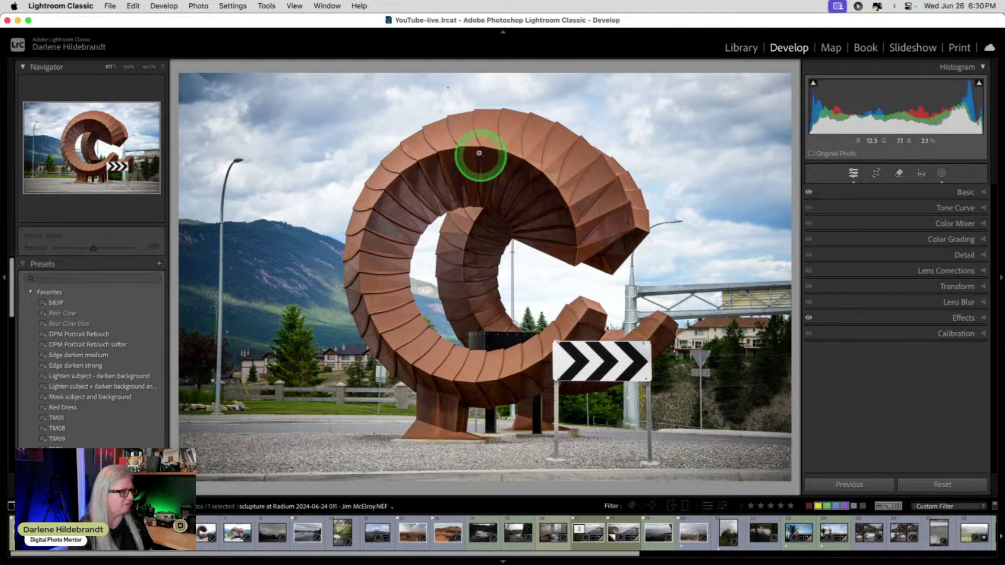
# - Send the sculpture photo to Luminar Neo as a TIFF copy with Lightroom adjustments
pyautogui.rightClick(481, 169)
pyautogui.moveTo(503, 268)
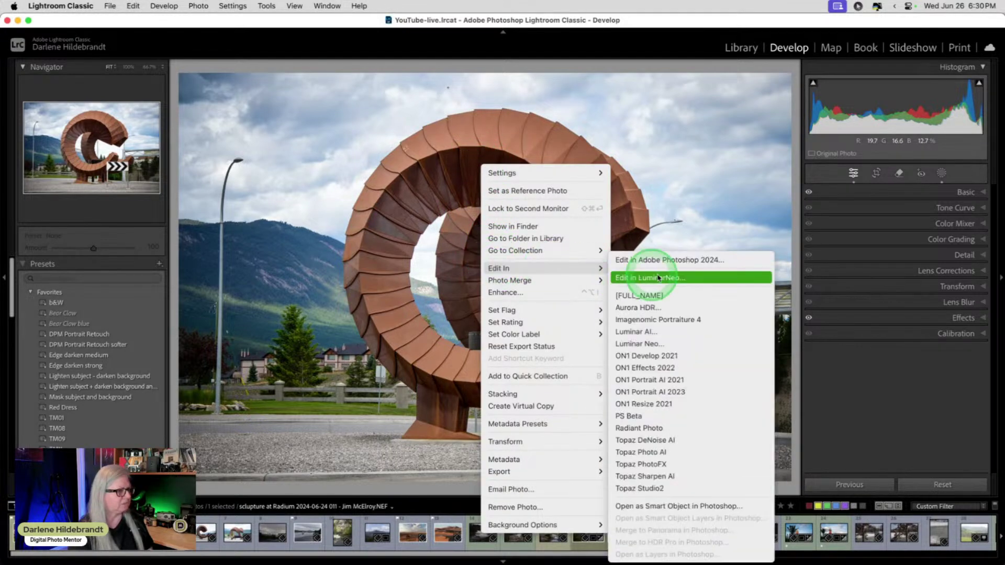
pyautogui.click(670, 278)
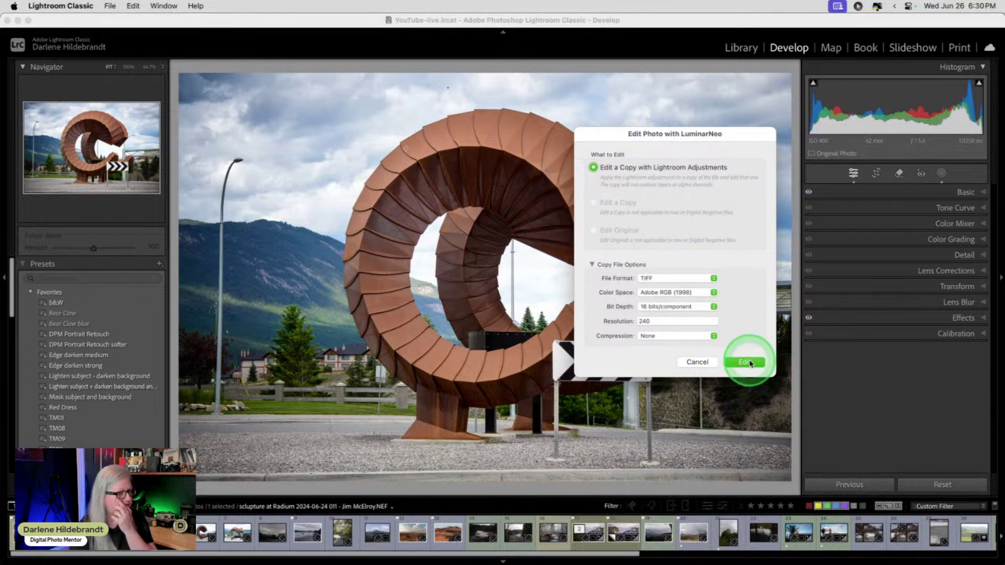
pyautogui.click(746, 362)
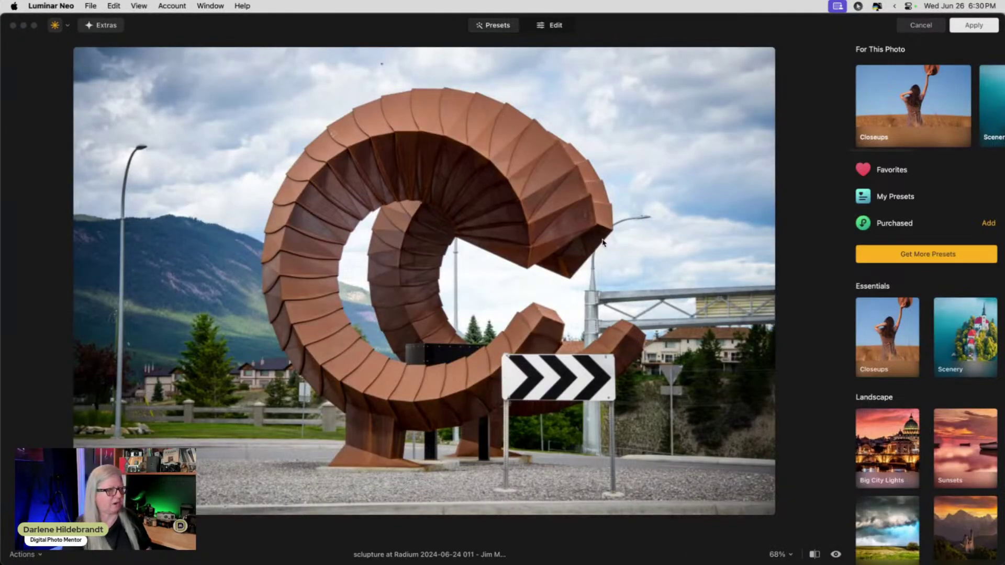
# - Switch from presets to the editing tools and open the Blur tool's adjustments for the sculpture photo
pyautogui.click(552, 29)
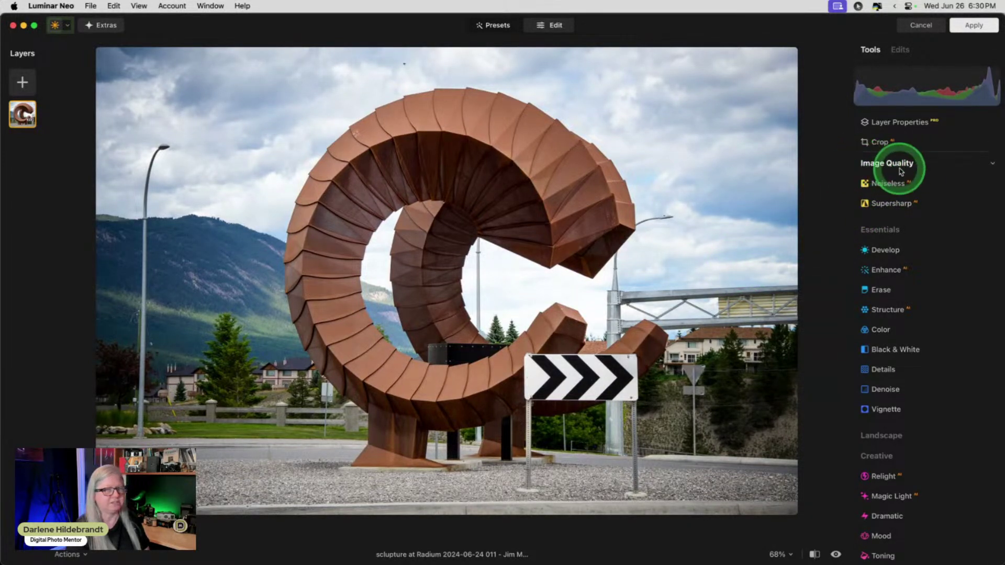
pyautogui.click(873, 166)
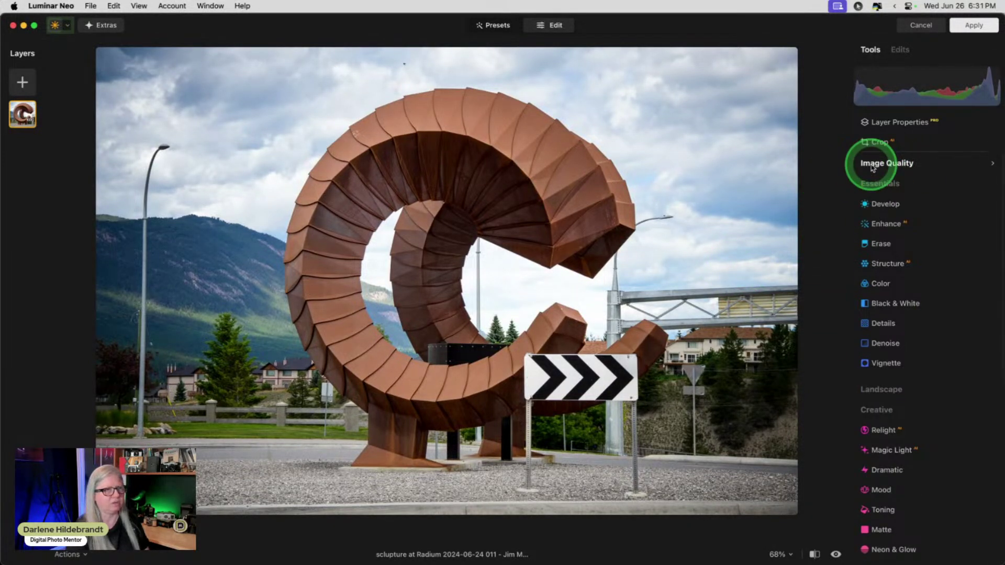
pyautogui.click(873, 167)
pyautogui.click(880, 203)
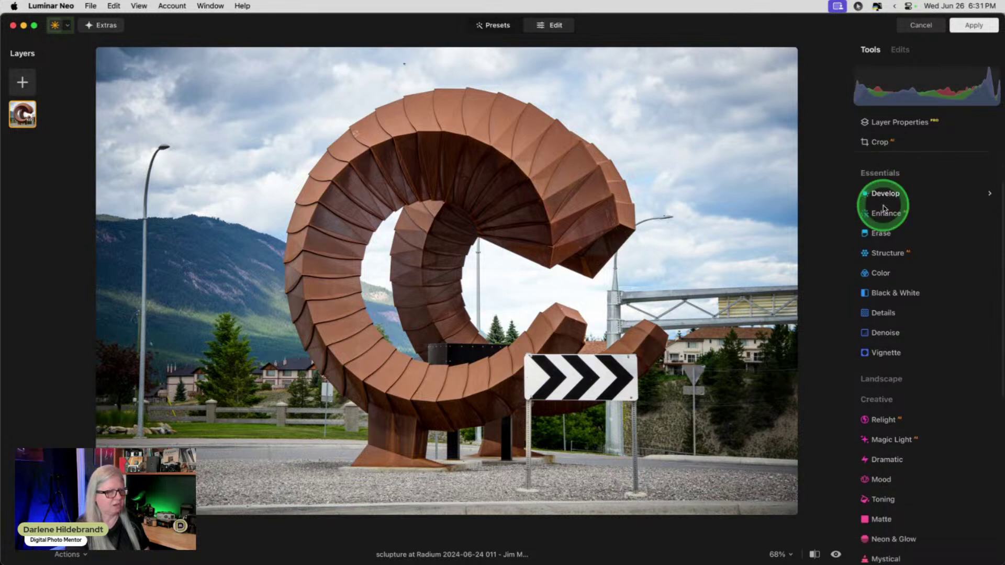
pyautogui.scroll(-2, 890, 314)
pyautogui.click(893, 396)
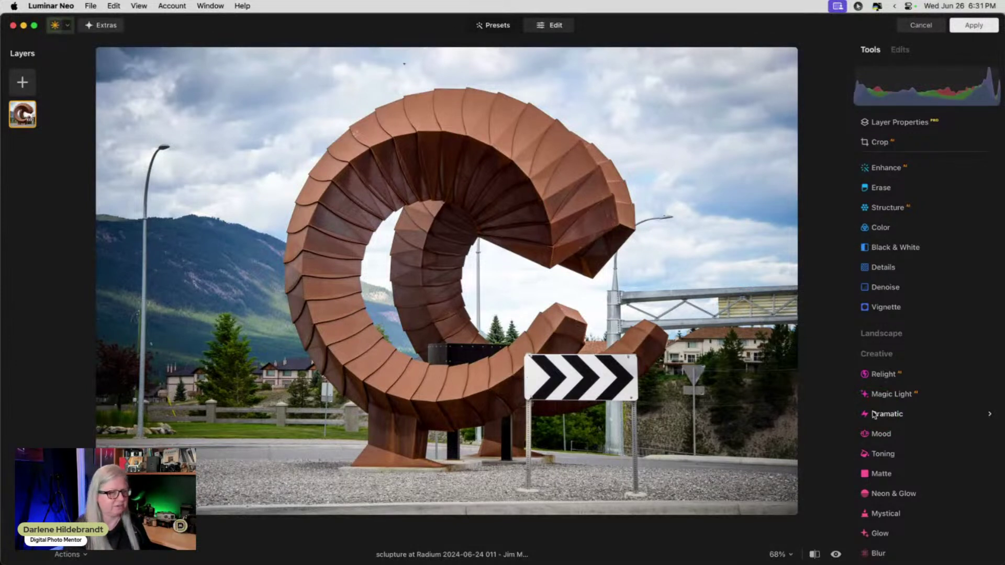
pyautogui.scroll(-6, 873, 414)
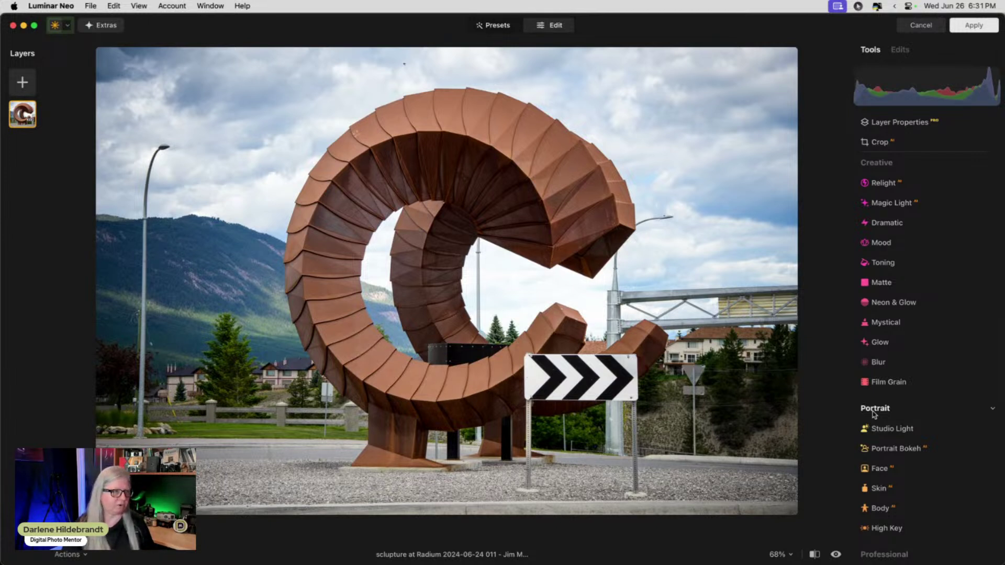
pyautogui.click(879, 362)
pyautogui.scroll(-3, 883, 325)
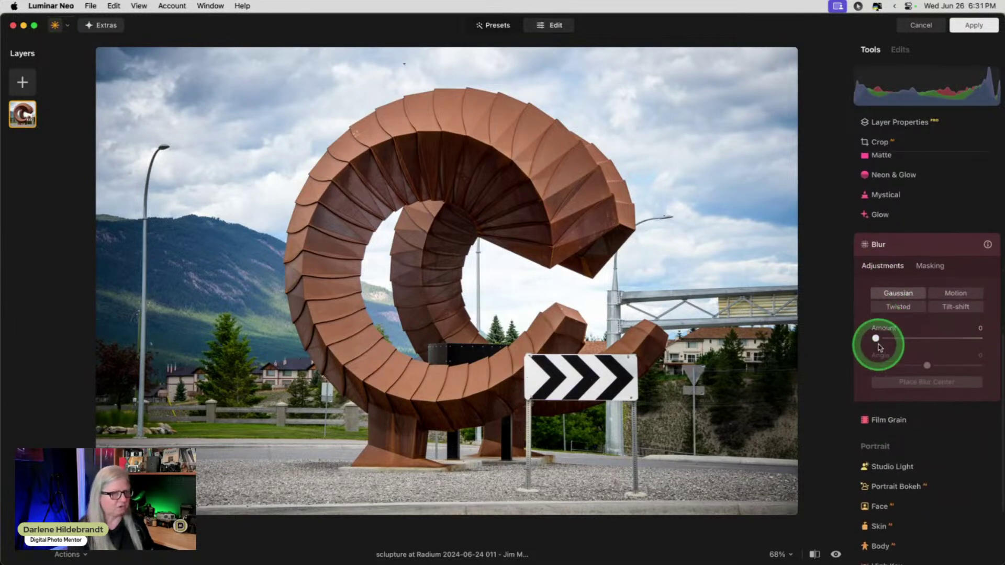
# - Set a Gaussian blur amount of 40 and mask it to the whole sculpture, including its separate end, with Object Select
pyautogui.moveTo(875, 338); pyautogui.dragTo(918, 340)
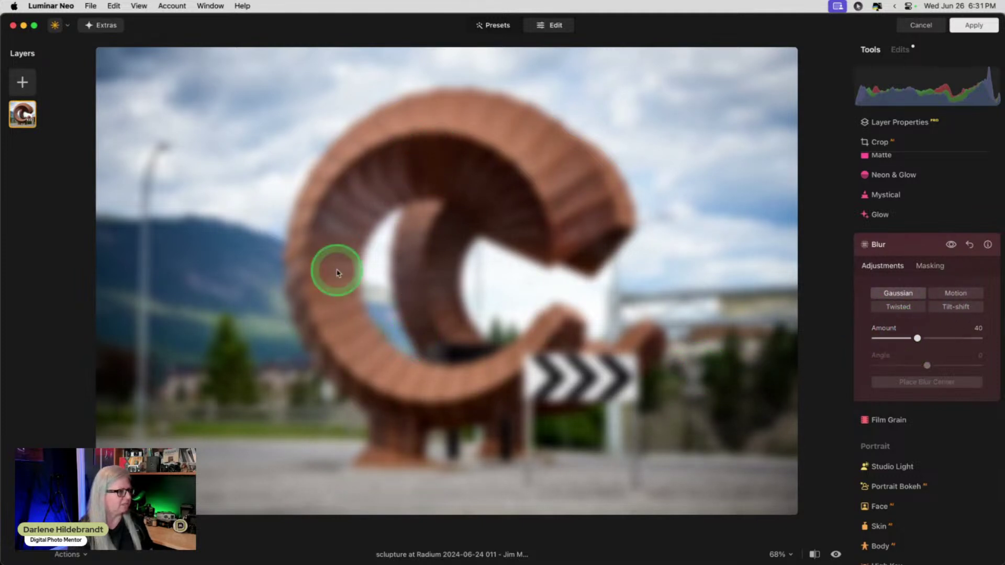
pyautogui.click(928, 267)
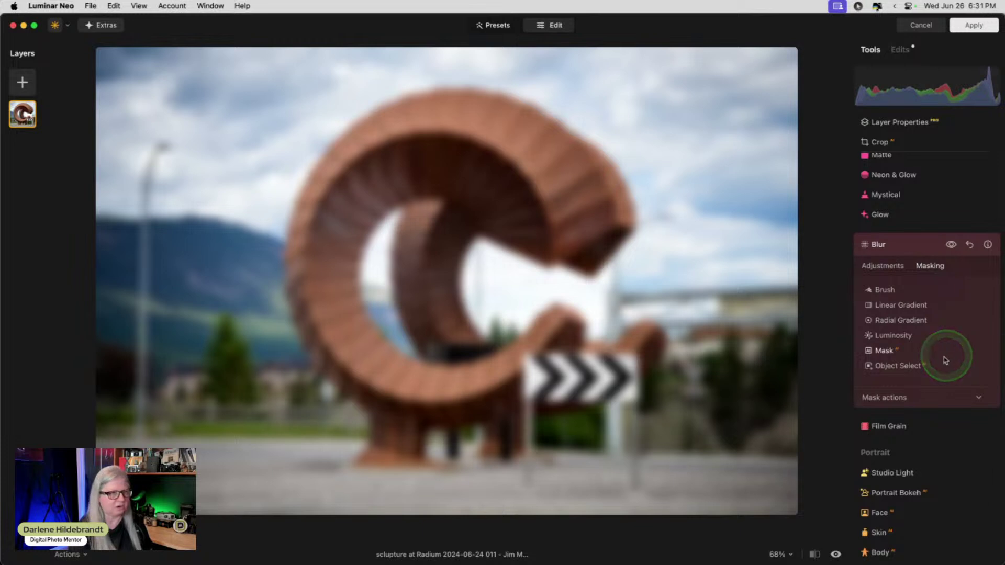
pyautogui.click(898, 366)
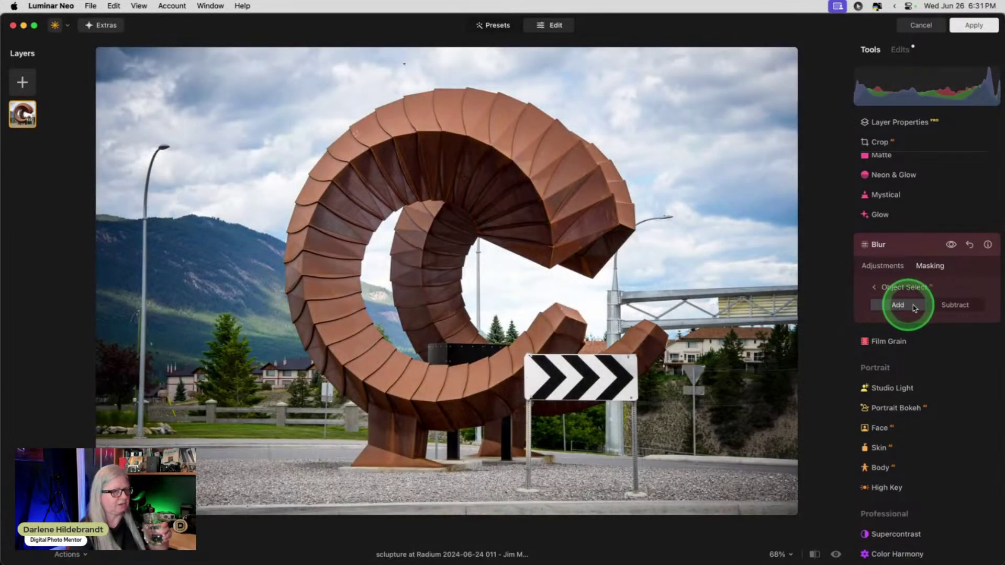
pyautogui.click(951, 308)
pyautogui.click(467, 174)
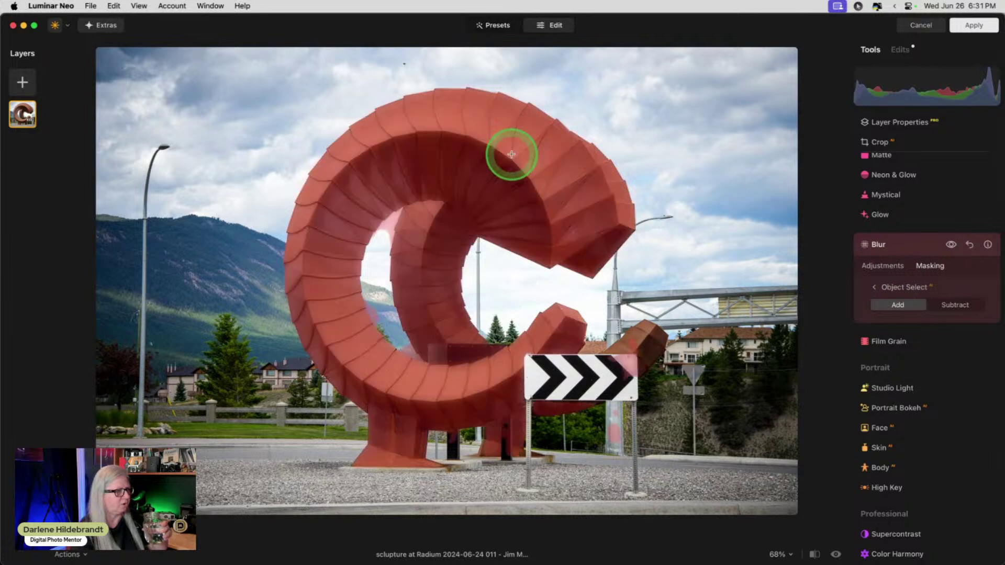
pyautogui.click(482, 142)
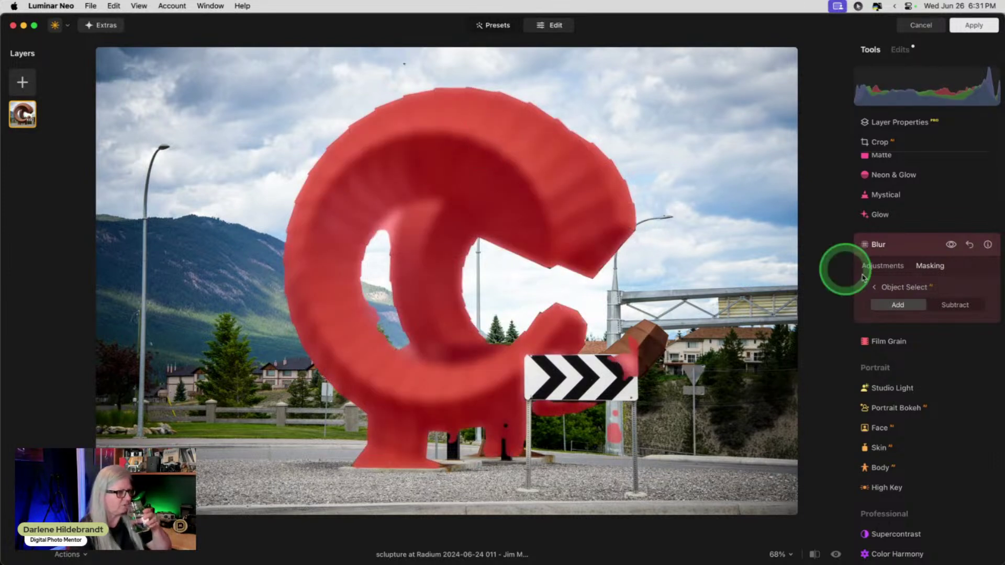
pyautogui.click(644, 339)
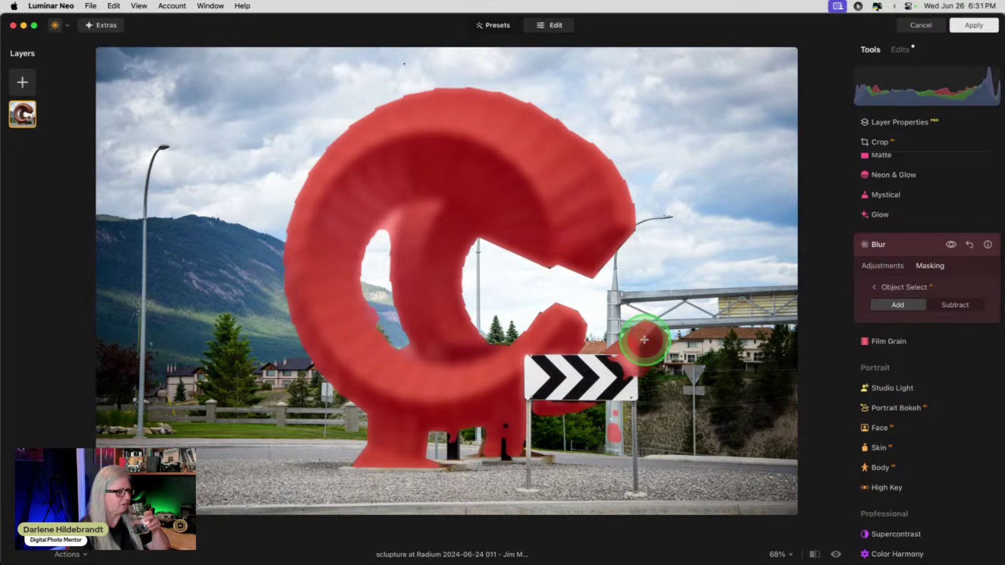
# - Subtract the chevron sign's corner and the area below the sign from the object mask
pyautogui.click(956, 306)
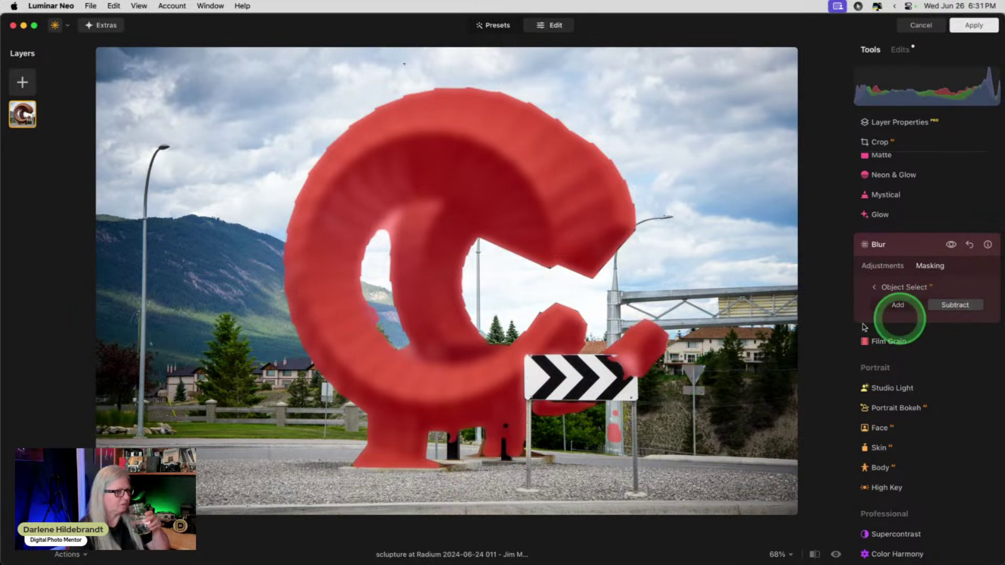
pyautogui.click(616, 363)
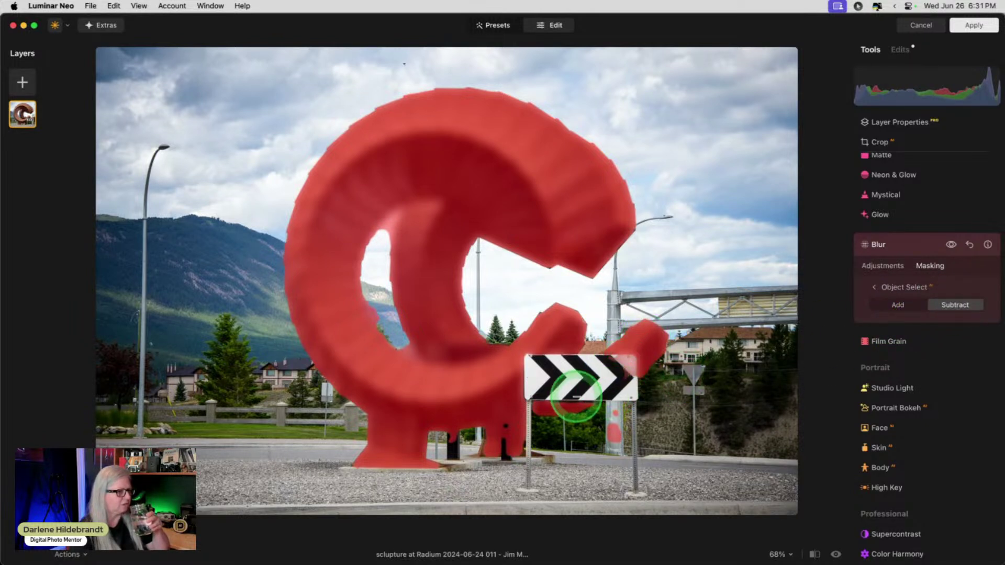
pyautogui.click(564, 417)
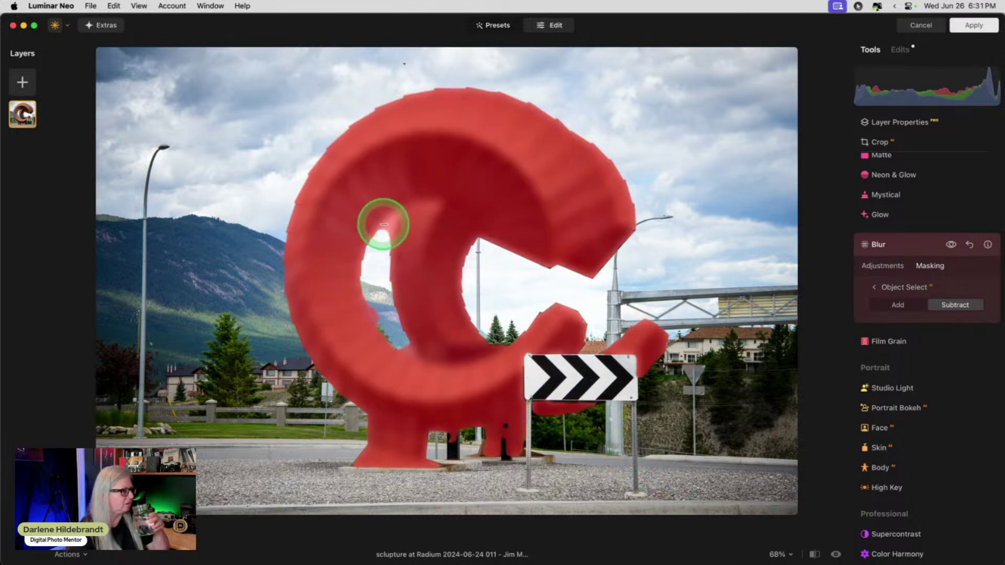
# - Invert the blur mask onto the background and set the Gaussian blur amount to 14
pyautogui.click(893, 289)
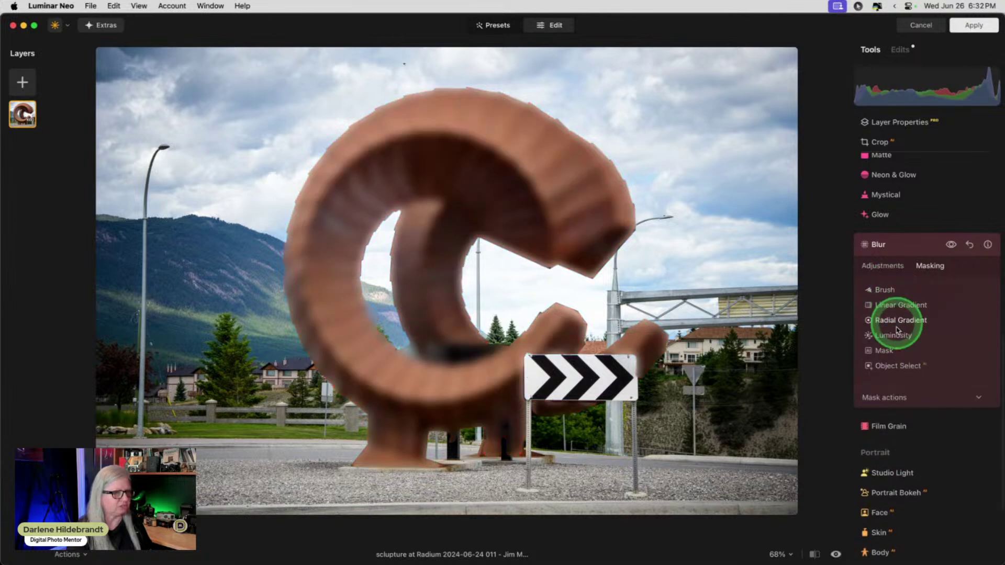
pyautogui.click(896, 397)
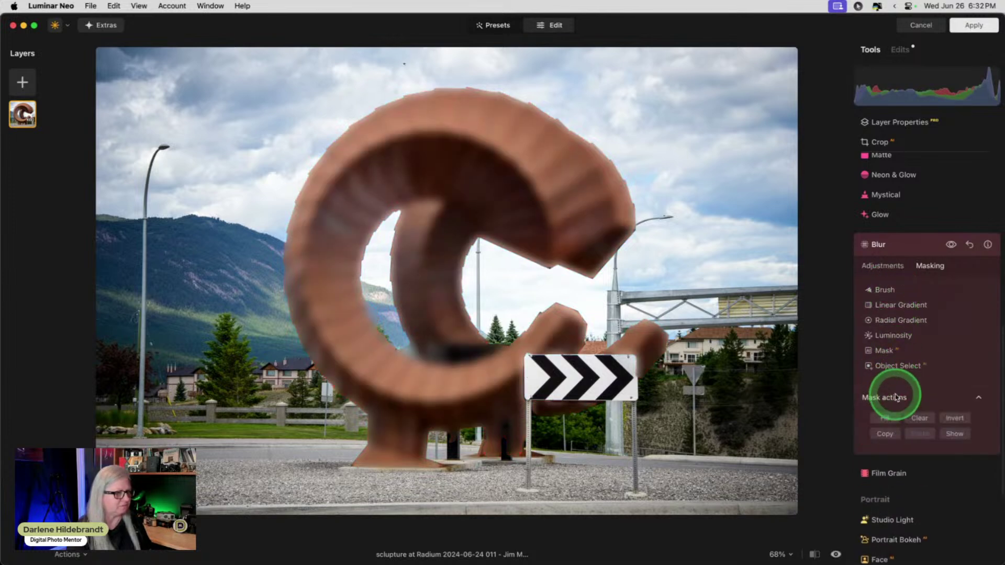
pyautogui.click(954, 418)
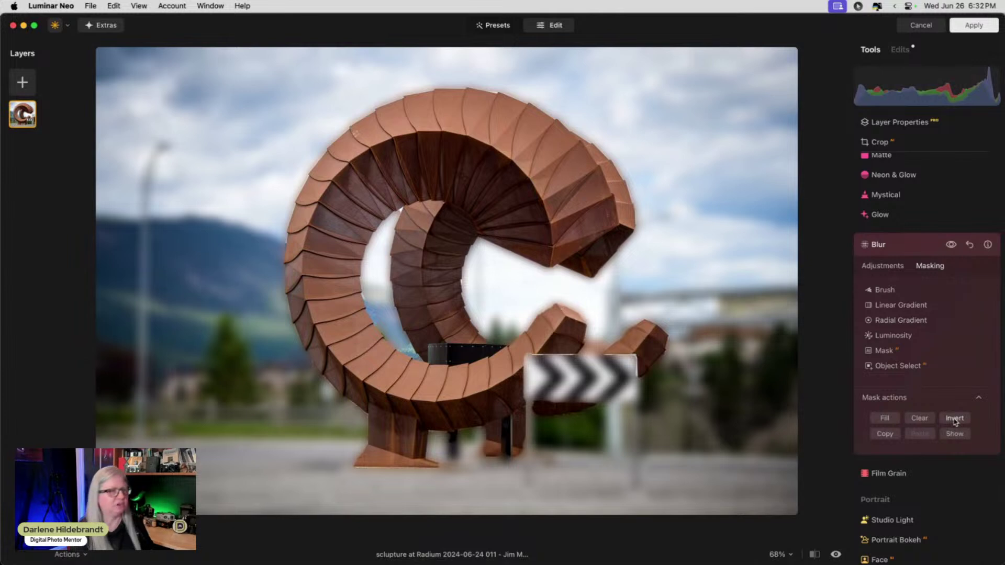
pyautogui.click(879, 266)
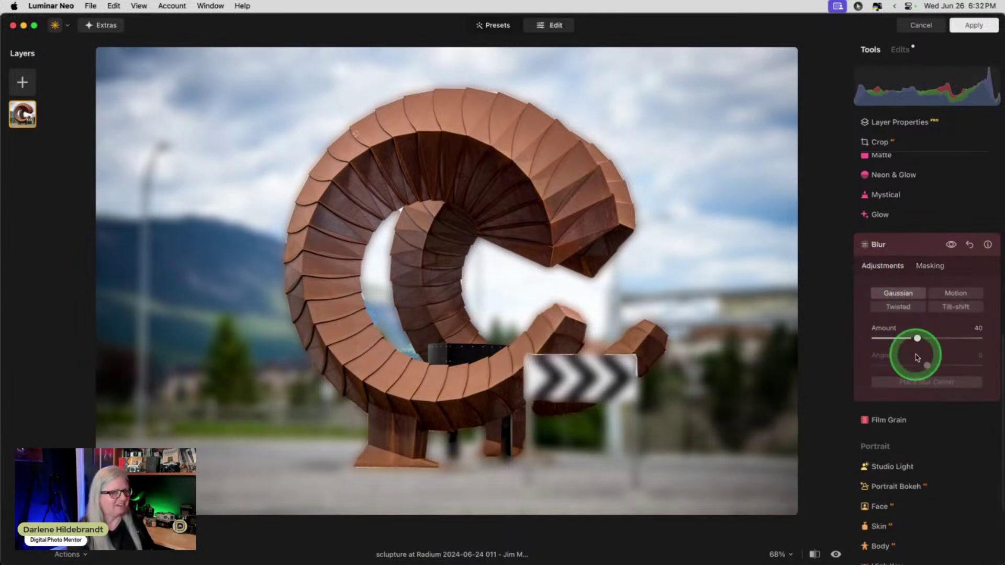
pyautogui.moveTo(913, 338); pyautogui.dragTo(896, 339)
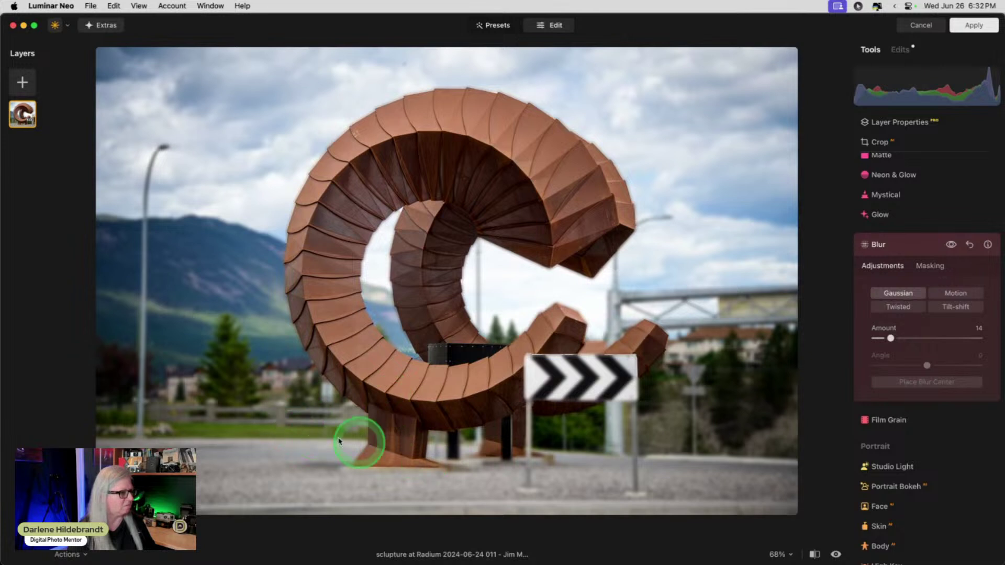
# - Erase the blur mask over the sculpture's tip, inner curve and base with a brush of size 119 and strength 48
pyautogui.click(930, 266)
pyautogui.click(888, 286)
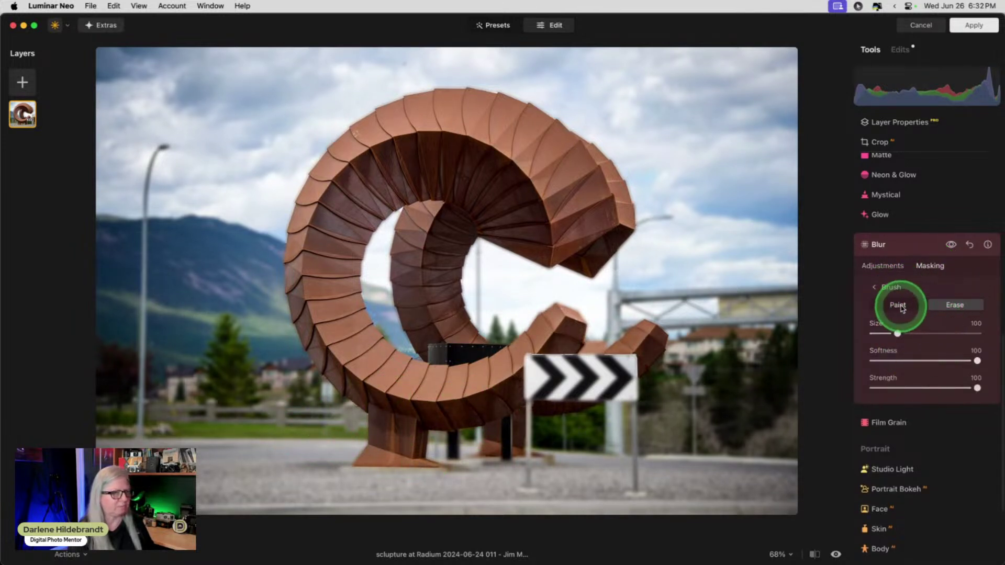
pyautogui.click(925, 388)
pyautogui.moveTo(897, 335); pyautogui.dragTo(901, 334)
pyautogui.moveTo(601, 206)
pyautogui.mouseDown()
pyautogui.moveTo(599, 190)
pyautogui.moveTo(604, 229)
pyautogui.moveTo(590, 243)
pyautogui.mouseUp()
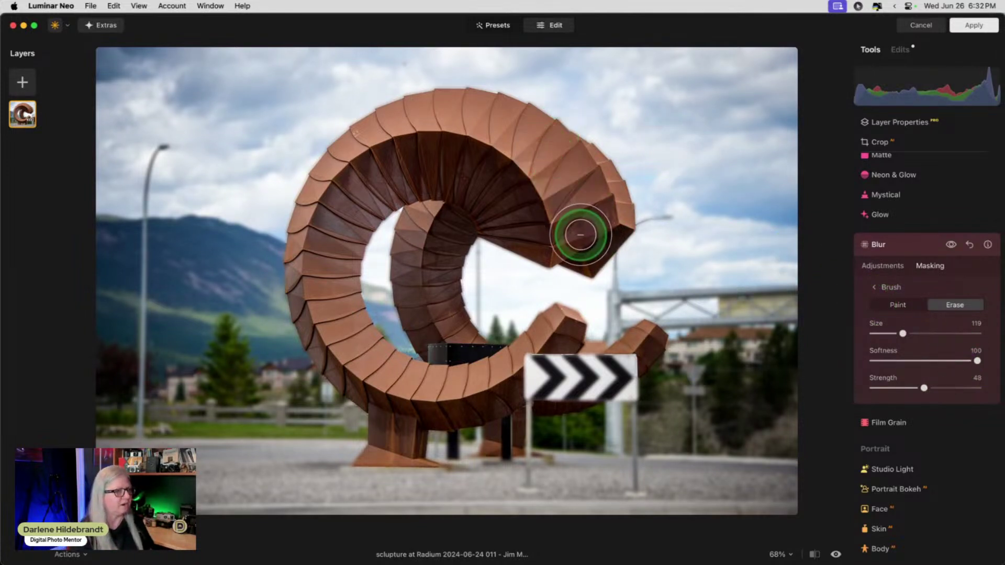
pyautogui.moveTo(579, 231)
pyautogui.mouseDown()
pyautogui.moveTo(595, 232)
pyautogui.moveTo(597, 189)
pyautogui.moveTo(521, 118)
pyautogui.moveTo(484, 105)
pyautogui.moveTo(580, 164)
pyautogui.moveTo(473, 107)
pyautogui.moveTo(430, 107)
pyautogui.moveTo(360, 139)
pyautogui.moveTo(300, 235)
pyautogui.moveTo(314, 316)
pyautogui.moveTo(390, 378)
pyautogui.moveTo(361, 371)
pyautogui.moveTo(377, 416)
pyautogui.moveTo(360, 456)
pyautogui.moveTo(415, 456)
pyautogui.moveTo(432, 423)
pyautogui.moveTo(503, 388)
pyautogui.moveTo(502, 428)
pyautogui.moveTo(487, 436)
pyautogui.moveTo(565, 326)
pyautogui.moveTo(449, 382)
pyautogui.moveTo(389, 366)
pyautogui.moveTo(354, 334)
pyautogui.moveTo(334, 286)
pyautogui.moveTo(331, 249)
pyautogui.moveTo(349, 214)
pyautogui.moveTo(412, 182)
pyautogui.moveTo(426, 198)
pyautogui.moveTo(415, 267)
pyautogui.moveTo(449, 344)
pyautogui.moveTo(447, 209)
pyautogui.moveTo(481, 211)
pyautogui.moveTo(569, 247)
pyautogui.moveTo(526, 228)
pyautogui.mouseUp()
pyautogui.moveTo(554, 346)
pyautogui.mouseDown()
pyautogui.moveTo(590, 371)
pyautogui.moveTo(641, 368)
pyautogui.moveTo(650, 341)
pyautogui.moveTo(550, 385)
pyautogui.moveTo(488, 386)
pyautogui.moveTo(563, 386)
pyautogui.moveTo(620, 363)
pyautogui.moveTo(489, 400)
pyautogui.moveTo(406, 404)
pyautogui.mouseUp()
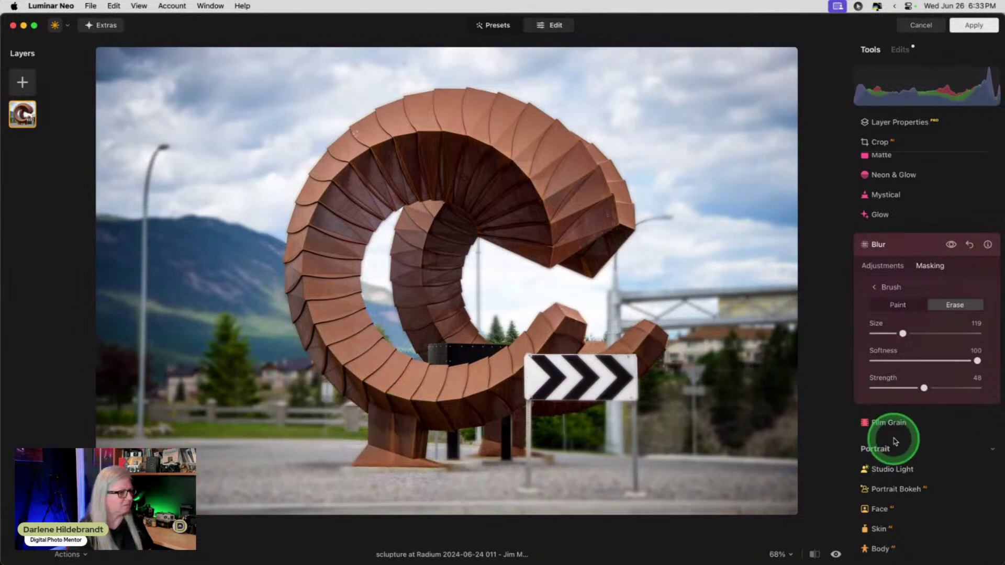
# - Erase the blur mask across the foreground gravel and around the sculpture's feet at strength 48
pyautogui.moveTo(611, 365)
pyautogui.mouseDown()
pyautogui.moveTo(483, 412)
pyautogui.moveTo(426, 448)
pyautogui.moveTo(673, 455)
pyautogui.moveTo(202, 457)
pyautogui.moveTo(242, 465)
pyautogui.mouseUp()
pyautogui.moveTo(381, 465)
pyautogui.mouseDown()
pyautogui.moveTo(668, 458)
pyautogui.moveTo(386, 462)
pyautogui.moveTo(277, 445)
pyautogui.moveTo(515, 455)
pyautogui.moveTo(382, 465)
pyautogui.moveTo(913, 462)
pyautogui.moveTo(2, 454)
pyautogui.moveTo(371, 471)
pyautogui.mouseUp()
pyautogui.moveTo(220, 464)
pyautogui.mouseDown()
pyautogui.moveTo(446, 477)
pyautogui.moveTo(158, 460)
pyautogui.moveTo(155, 419)
pyautogui.mouseUp()
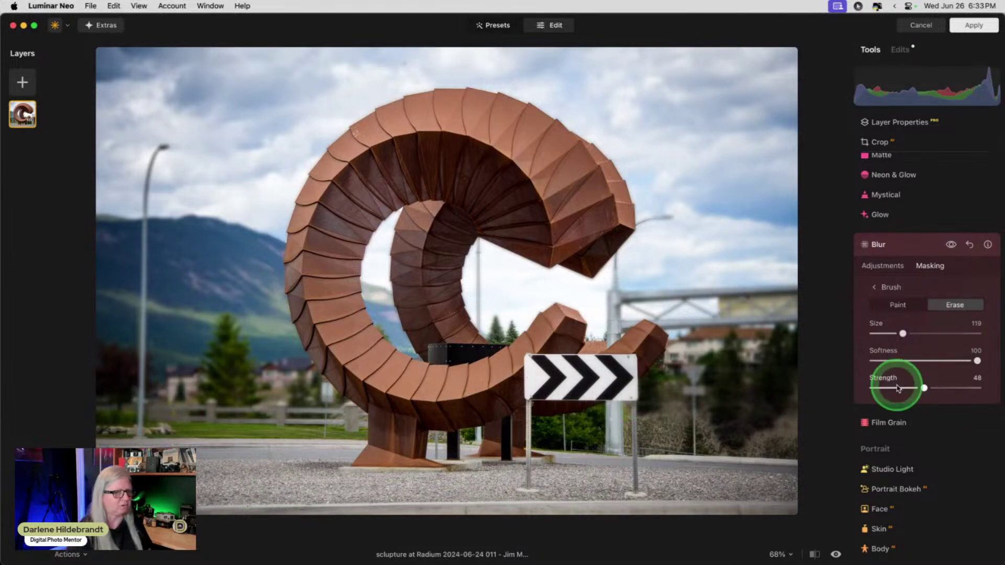
# - Lower the erase strength to 28 and partly erase the blur along the roadside, fence and bushes behind the sculpture
pyautogui.moveTo(923, 388); pyautogui.dragTo(903, 388)
pyautogui.moveTo(589, 428)
pyautogui.mouseDown()
pyautogui.moveTo(765, 431)
pyautogui.moveTo(128, 423)
pyautogui.moveTo(891, 449)
pyautogui.moveTo(771, 448)
pyautogui.mouseUp()
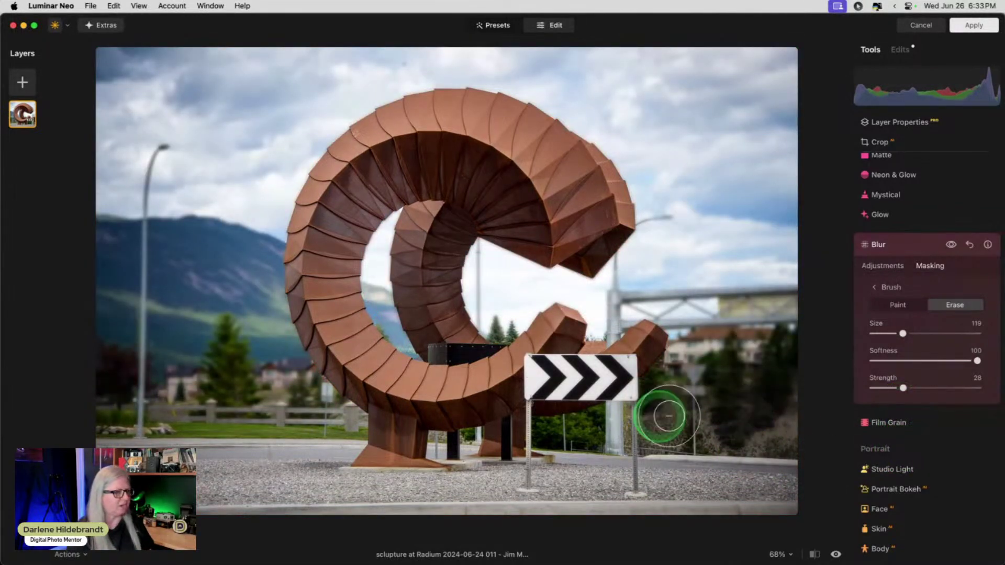
pyautogui.moveTo(662, 415)
pyautogui.mouseDown()
pyautogui.moveTo(796, 415)
pyautogui.moveTo(622, 424)
pyautogui.moveTo(890, 404)
pyautogui.mouseUp()
pyautogui.moveTo(326, 411)
pyautogui.mouseDown()
pyautogui.moveTo(125, 415)
pyautogui.moveTo(23, 449)
pyautogui.moveTo(124, 420)
pyautogui.moveTo(675, 466)
pyautogui.mouseUp()
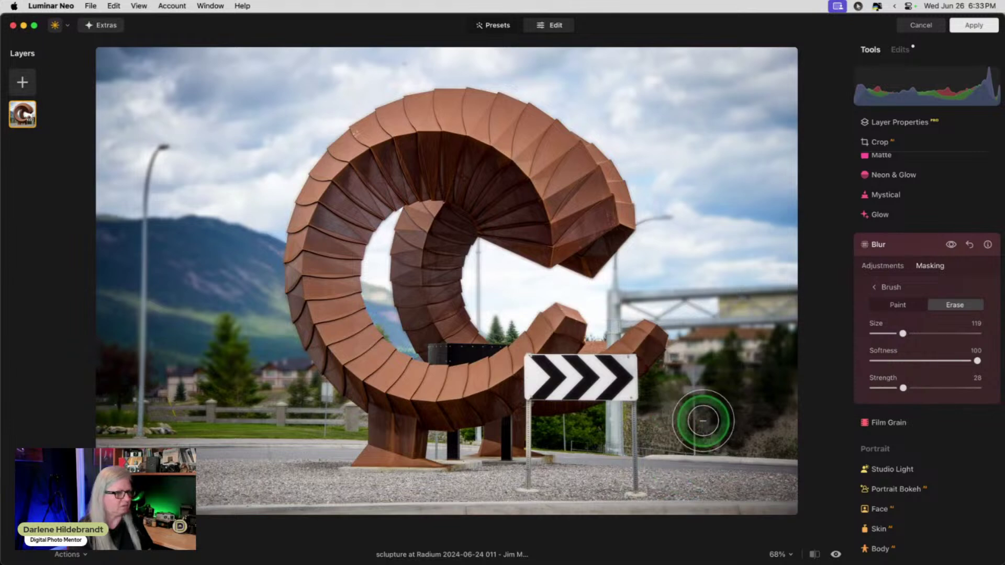
pyautogui.moveTo(701, 418)
pyautogui.mouseDown()
pyautogui.moveTo(765, 406)
pyautogui.moveTo(714, 398)
pyautogui.moveTo(787, 464)
pyautogui.mouseUp()
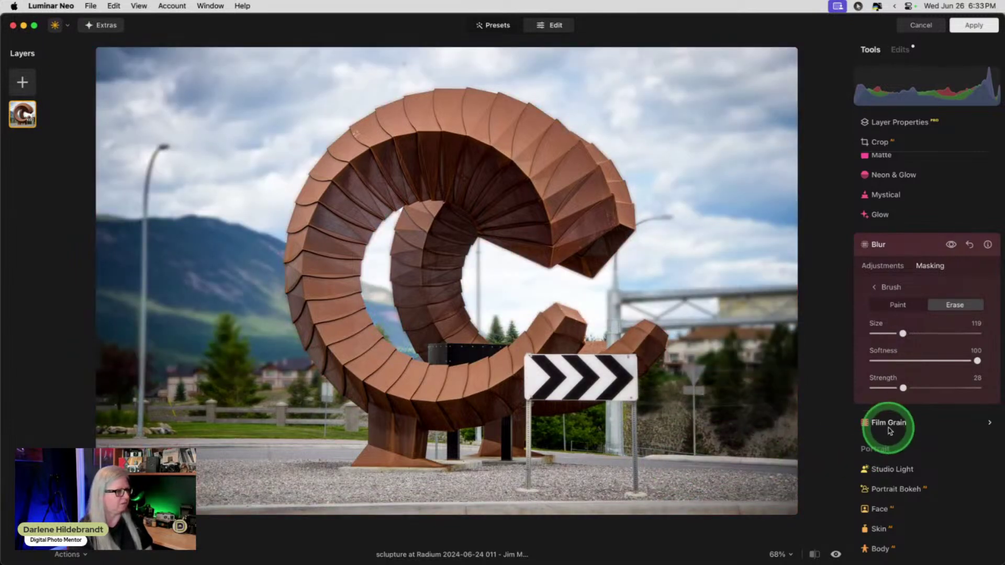
# - Change the blur type to Motion with an amount of 100 and an angle of 66
pyautogui.click(888, 289)
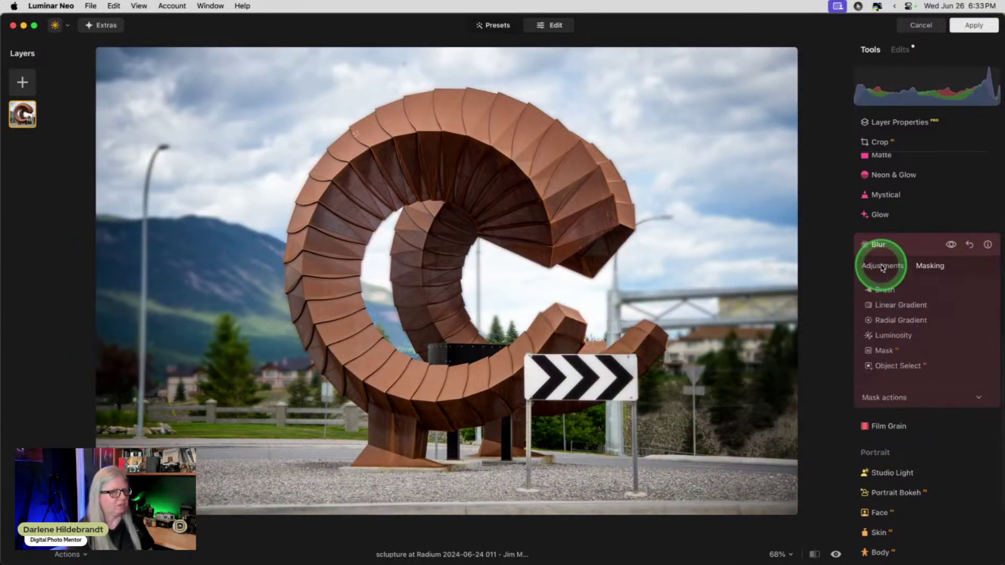
pyautogui.click(882, 265)
pyautogui.click(953, 293)
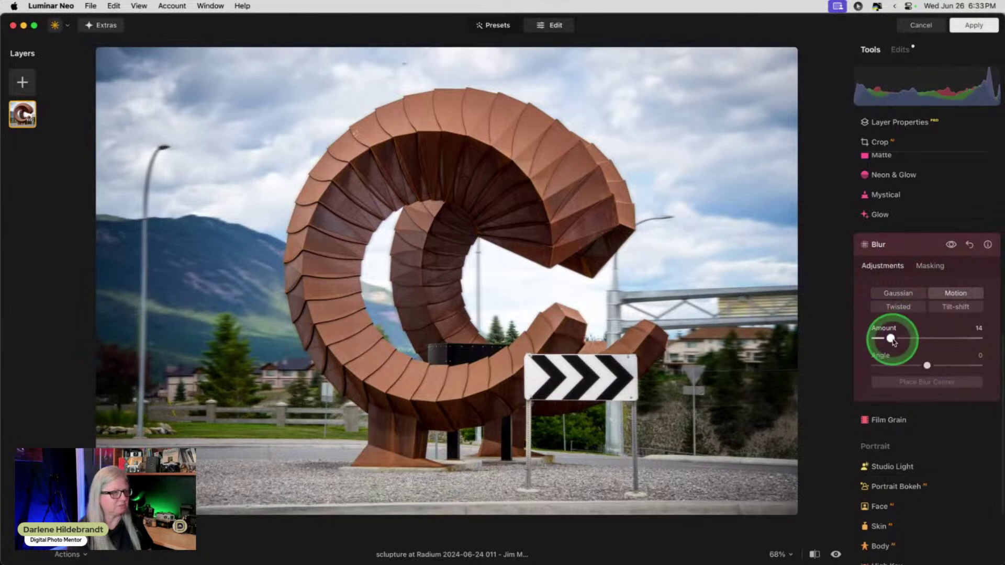
pyautogui.moveTo(890, 338); pyautogui.dragTo(989, 335)
pyautogui.moveTo(934, 361); pyautogui.dragTo(978, 365)
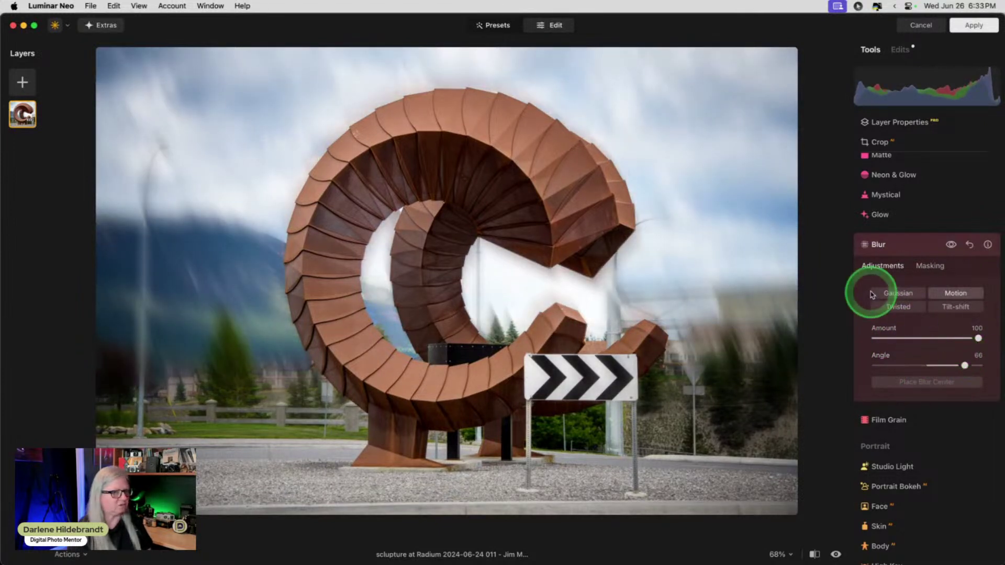
# - Switch the blur type to Twisted, set its angle to 36 and check the blur center's placement
pyautogui.click(897, 307)
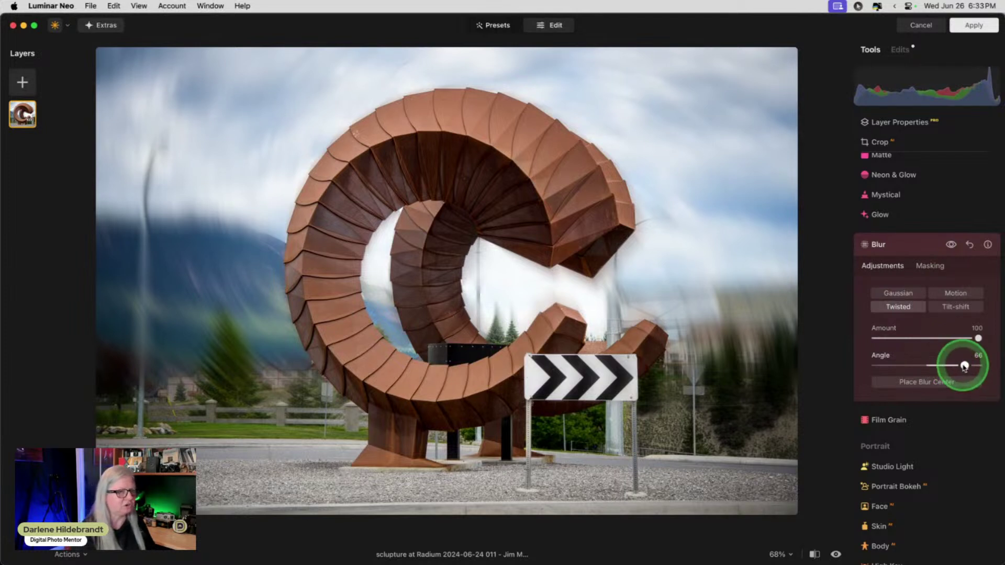
pyautogui.moveTo(964, 366); pyautogui.dragTo(956, 367)
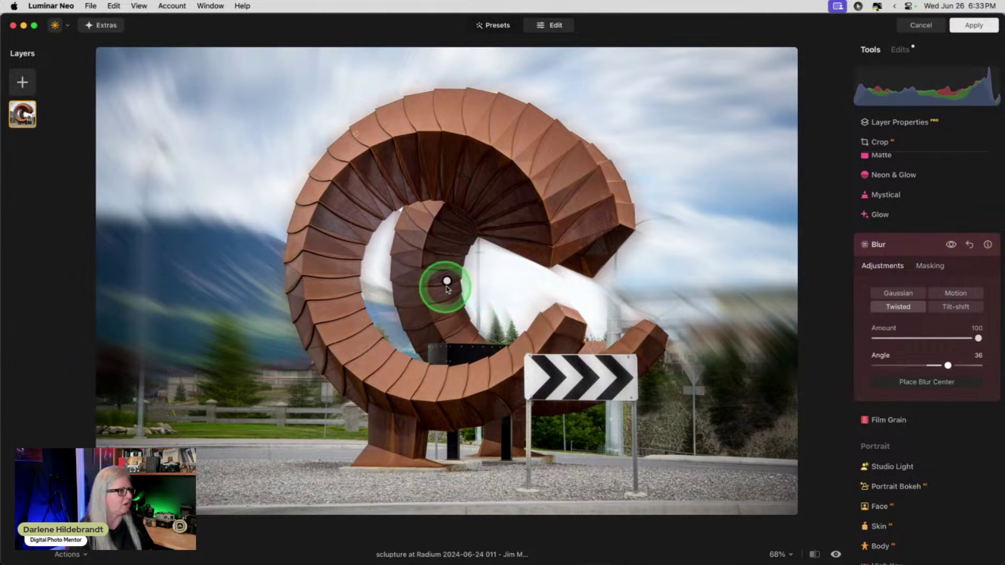
pyautogui.click(931, 385)
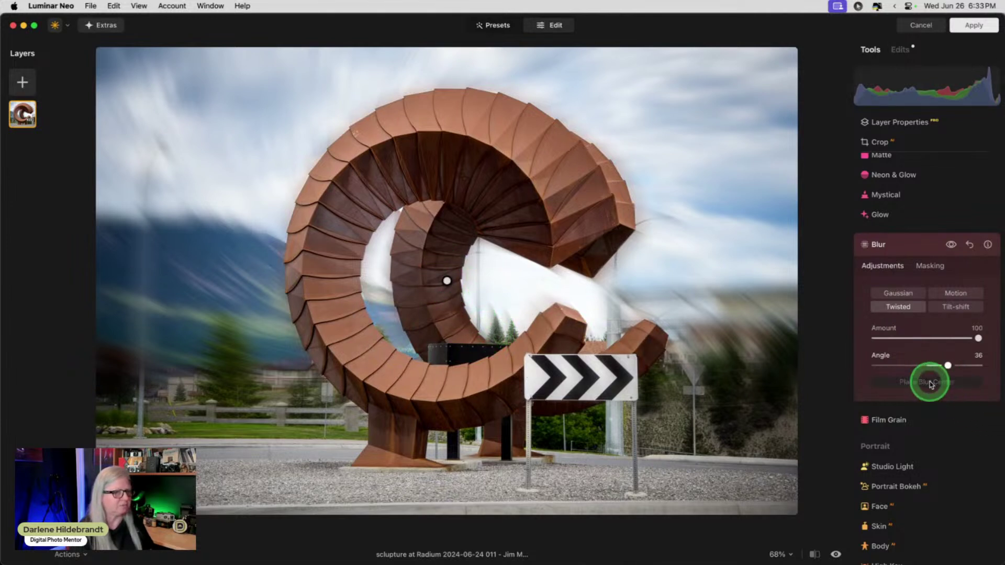
pyautogui.click(884, 462)
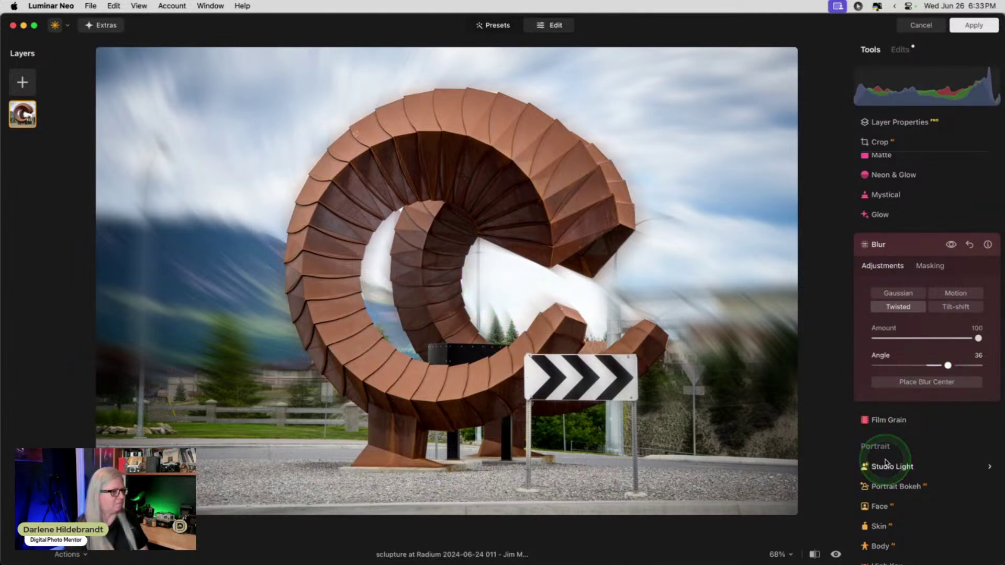
# - Paint the blur back over the foreground road and gravel with a mask brush at strength 100
pyautogui.click(926, 268)
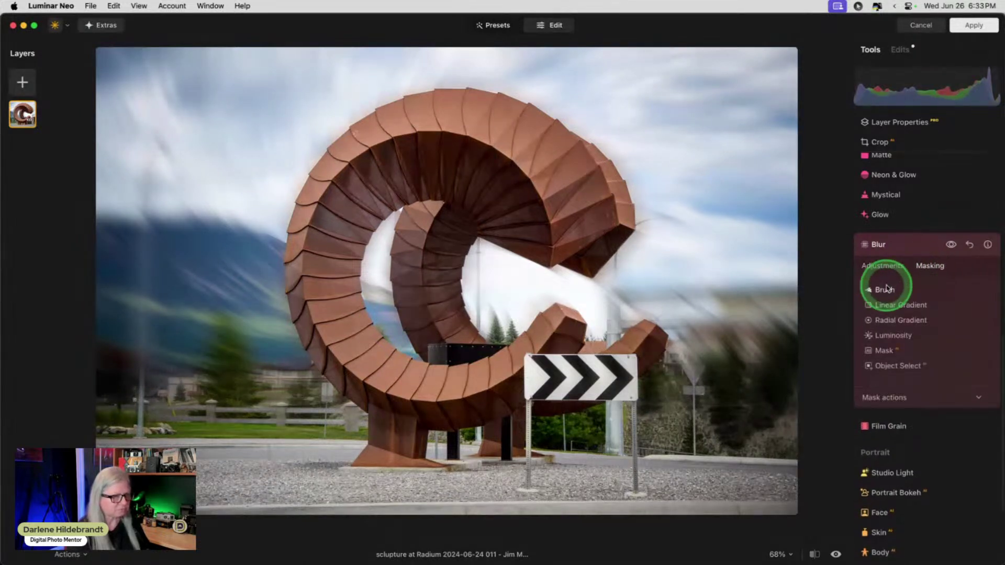
pyautogui.click(882, 288)
pyautogui.moveTo(932, 372); pyautogui.dragTo(998, 381)
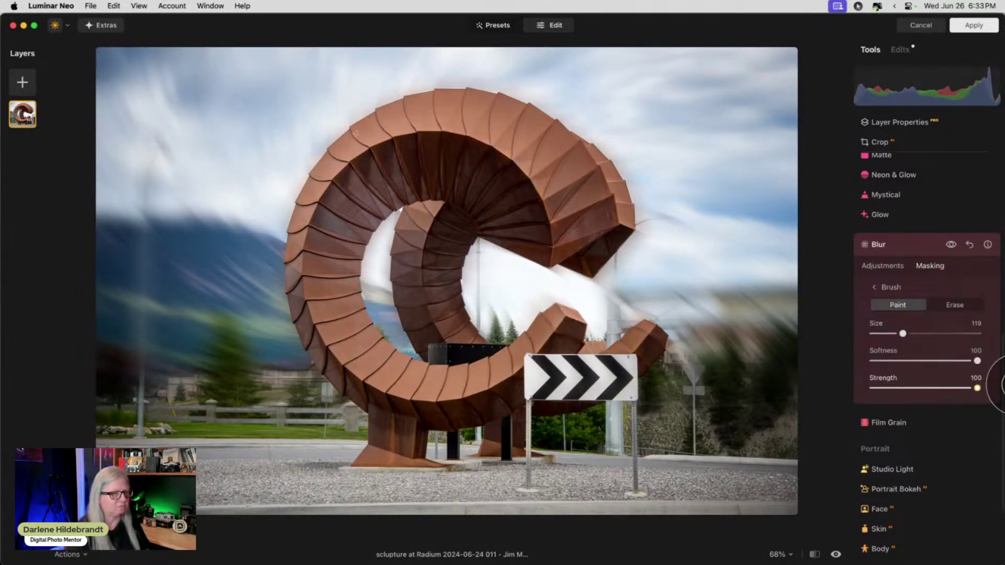
pyautogui.moveTo(621, 437)
pyautogui.mouseDown()
pyautogui.moveTo(565, 487)
pyautogui.moveTo(599, 503)
pyautogui.moveTo(700, 448)
pyautogui.moveTo(588, 456)
pyautogui.moveTo(637, 419)
pyautogui.moveTo(626, 444)
pyautogui.moveTo(398, 505)
pyautogui.moveTo(377, 502)
pyautogui.moveTo(482, 467)
pyautogui.moveTo(355, 451)
pyautogui.moveTo(392, 451)
pyautogui.moveTo(272, 419)
pyautogui.moveTo(230, 482)
pyautogui.mouseUp()
pyautogui.moveTo(157, 455)
pyautogui.mouseDown()
pyautogui.moveTo(163, 363)
pyautogui.moveTo(170, 443)
pyautogui.moveTo(134, 414)
pyautogui.moveTo(123, 433)
pyautogui.moveTo(330, 483)
pyautogui.moveTo(345, 499)
pyautogui.mouseUp()
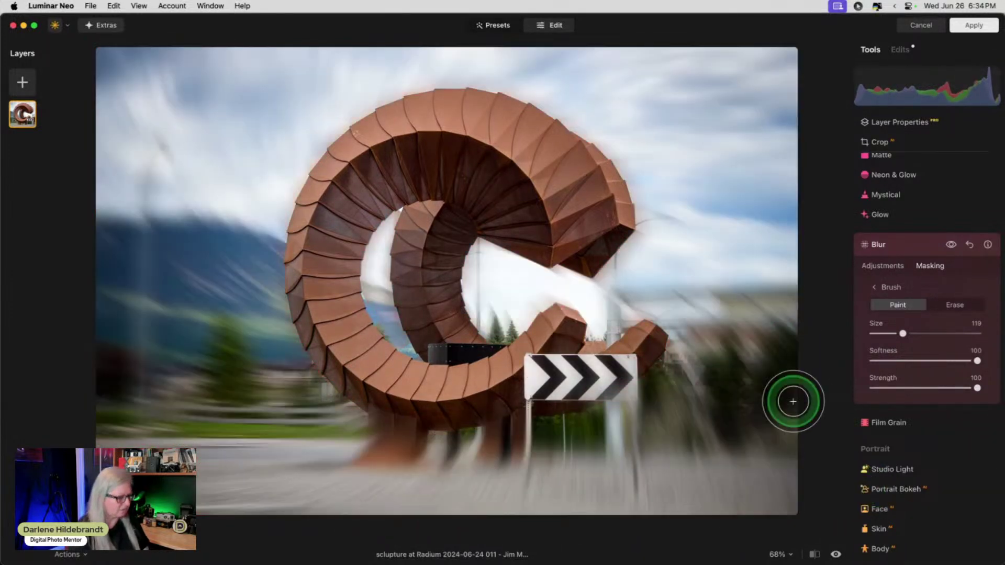
# - Shrink the mask brush and paint blur into the gap above the chevron sign and the opening around the small trees
pyautogui.press('[')
pyautogui.press('[')
pyautogui.press('[')
pyautogui.press('[')
pyautogui.press('[')
pyautogui.press('[')
pyautogui.press('[')
pyautogui.press('[')
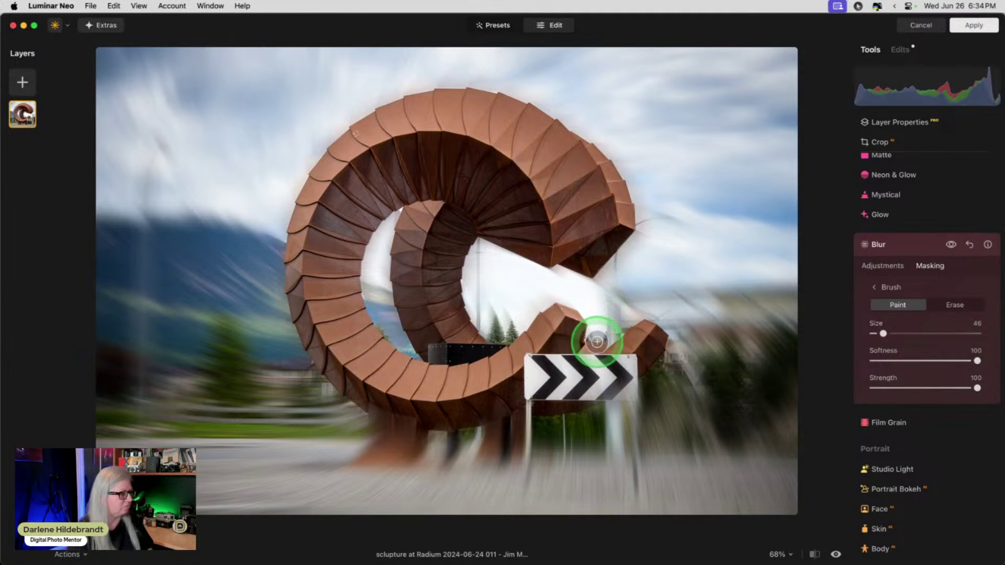
pyautogui.moveTo(598, 336)
pyautogui.mouseDown()
pyautogui.moveTo(624, 314)
pyautogui.moveTo(592, 342)
pyautogui.moveTo(603, 314)
pyautogui.mouseUp()
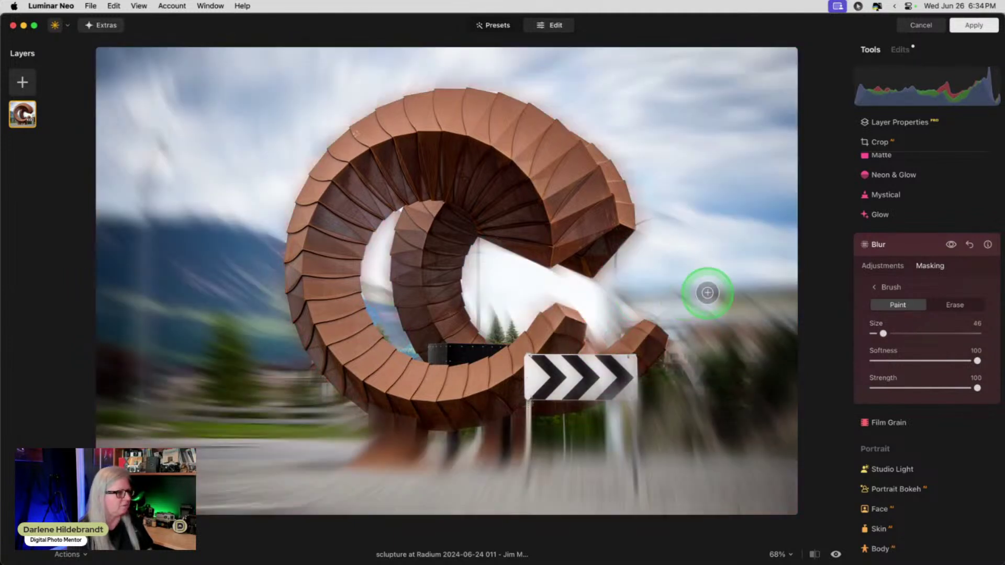
pyautogui.moveTo(507, 326)
pyautogui.mouseDown()
pyautogui.moveTo(523, 310)
pyautogui.moveTo(507, 328)
pyautogui.moveTo(487, 310)
pyautogui.moveTo(477, 257)
pyautogui.moveTo(518, 268)
pyautogui.mouseUp()
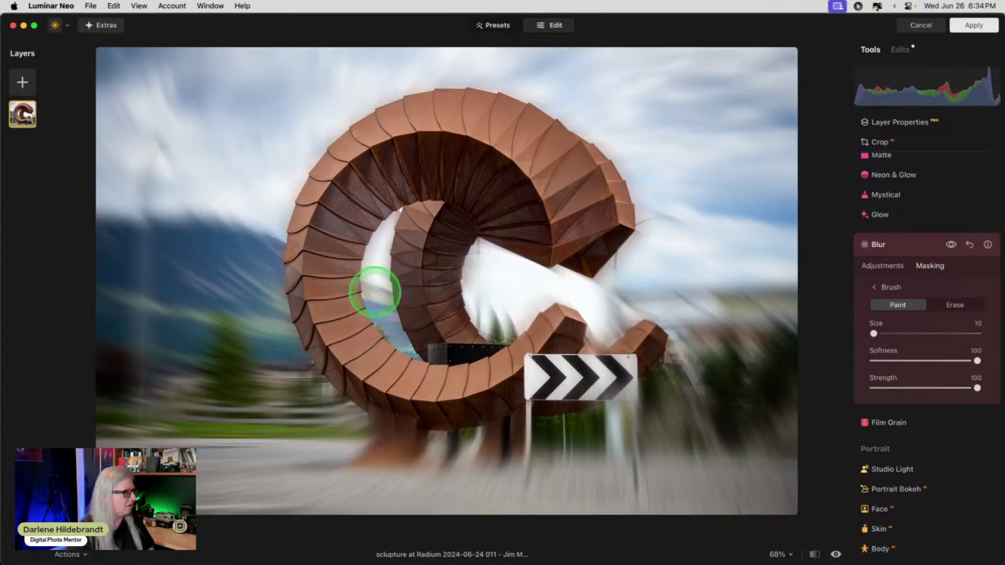
# - Paint blur into the narrow opening between the sculpture's inner curves with a mask brush of size 10
pyautogui.press('[')
pyautogui.press('[')
pyautogui.moveTo(375, 280)
pyautogui.mouseDown()
pyautogui.moveTo(377, 303)
pyautogui.moveTo(375, 265)
pyautogui.moveTo(382, 298)
pyautogui.mouseUp()
pyautogui.press('[')
pyautogui.press('[')
pyautogui.press('[')
pyautogui.press('[')
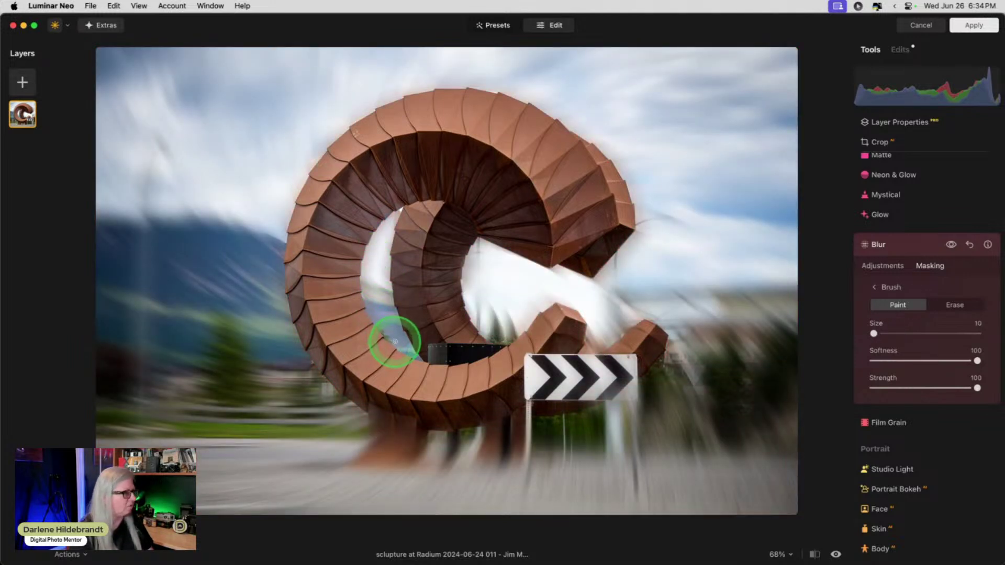
pyautogui.moveTo(395, 342); pyautogui.dragTo(405, 349)
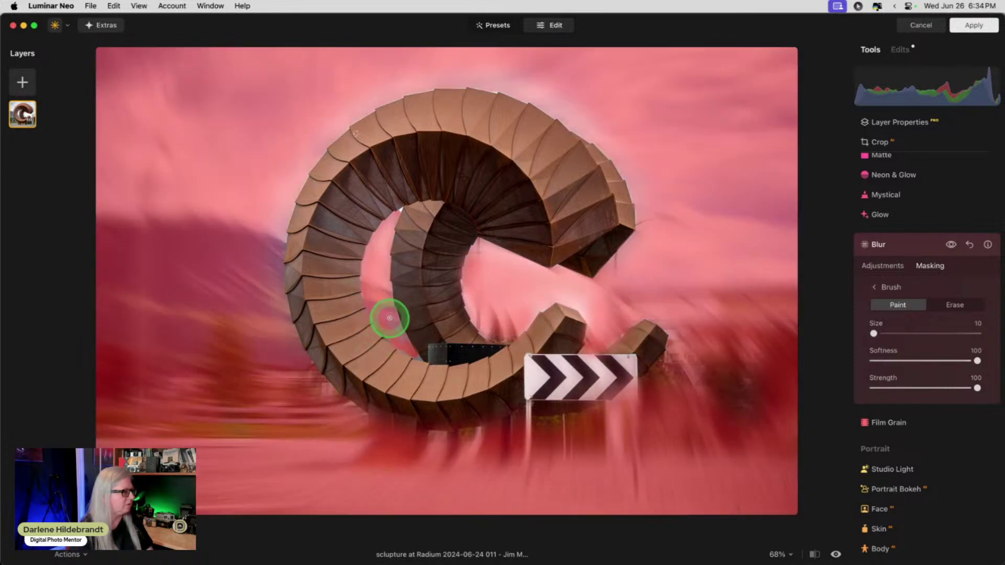
pyautogui.moveTo(389, 319)
pyautogui.mouseDown()
pyautogui.moveTo(407, 345)
pyautogui.moveTo(383, 322)
pyautogui.moveTo(376, 281)
pyautogui.moveTo(410, 352)
pyautogui.mouseUp()
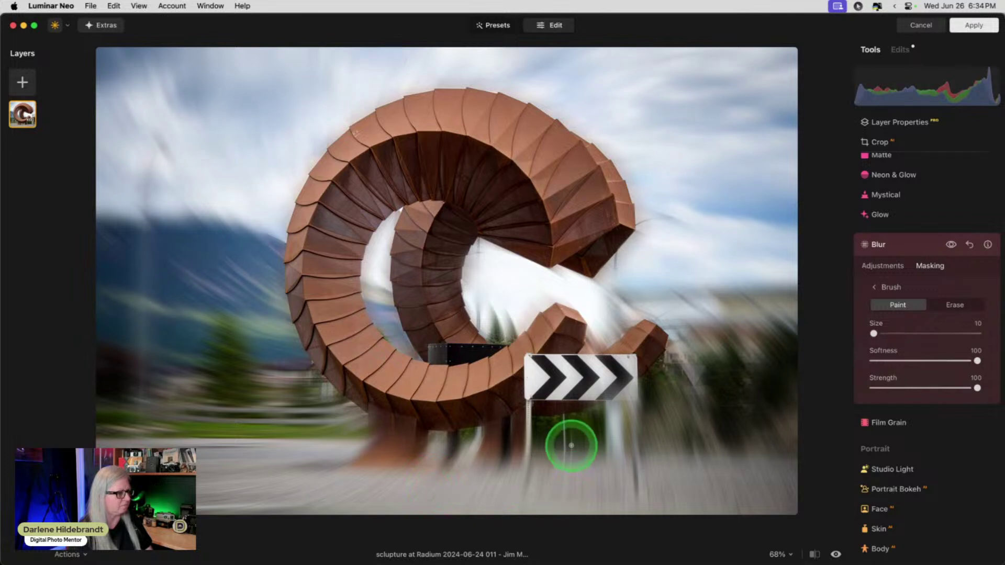
# - Paint blur around the chevron sign's posts and the bushes beside it, enlarging the mask brush to size 106
pyautogui.moveTo(529, 408); pyautogui.dragTo(523, 441)
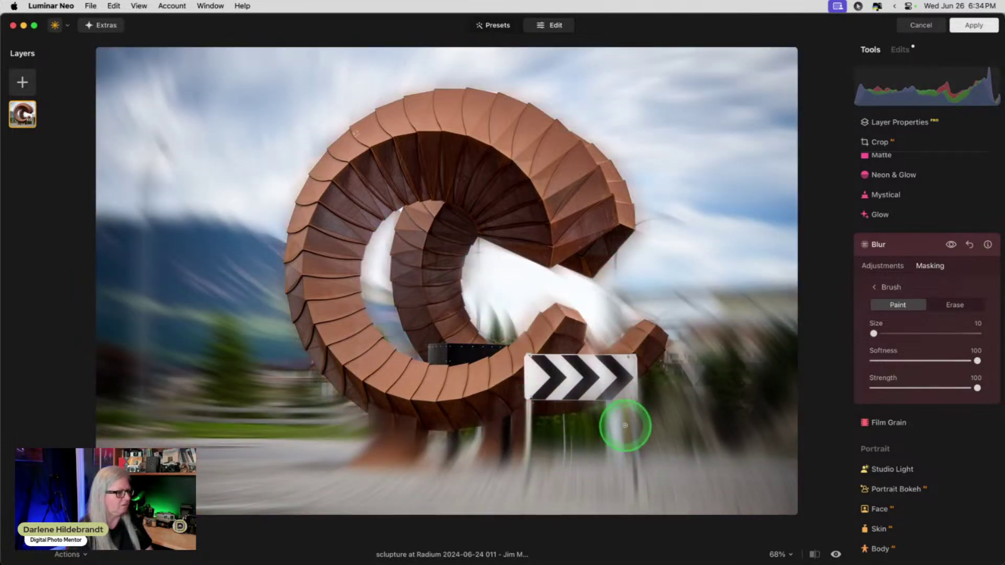
pyautogui.press(']')
pyautogui.press(']')
pyautogui.press(']')
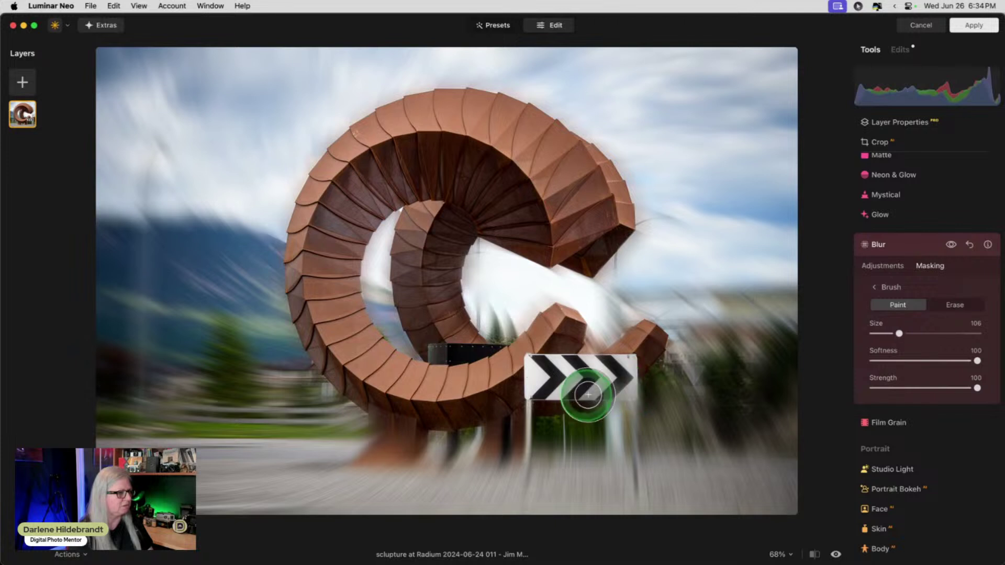
pyautogui.moveTo(563, 426)
pyautogui.mouseDown()
pyautogui.moveTo(554, 433)
pyautogui.moveTo(751, 428)
pyautogui.mouseUp()
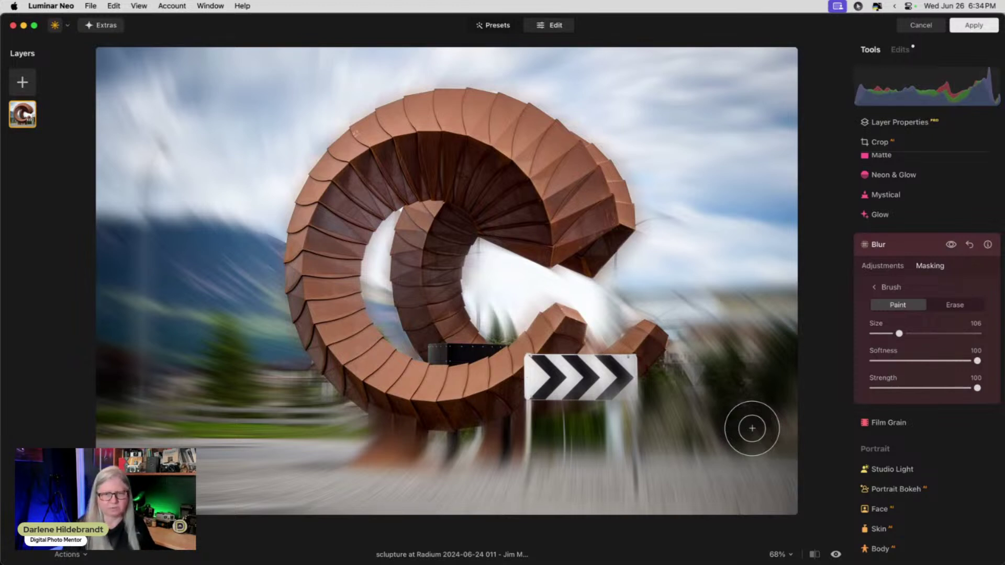
# - Copy the finished blur mask and set the Twisted blur's angle to 44
pyautogui.click(882, 287)
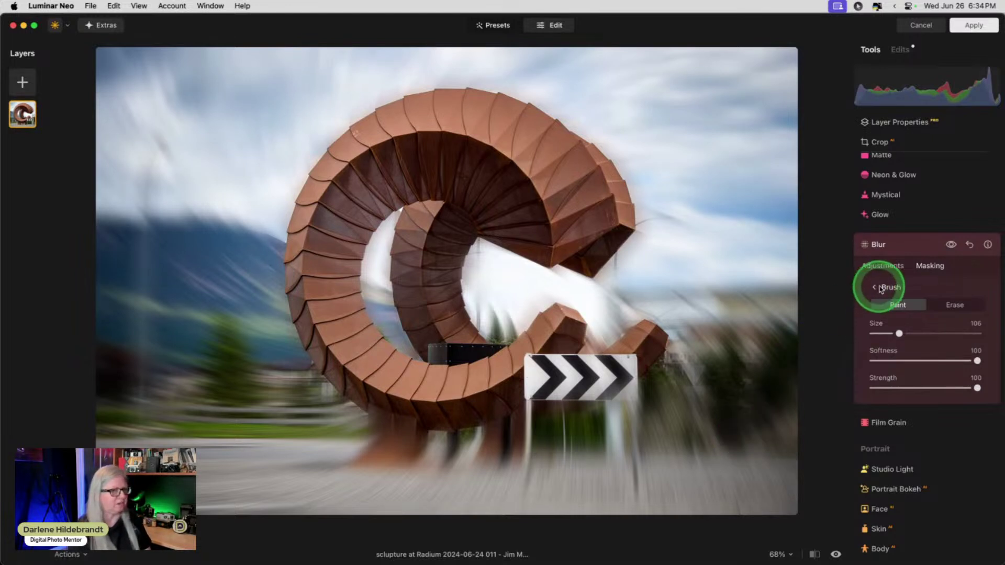
pyautogui.click(892, 397)
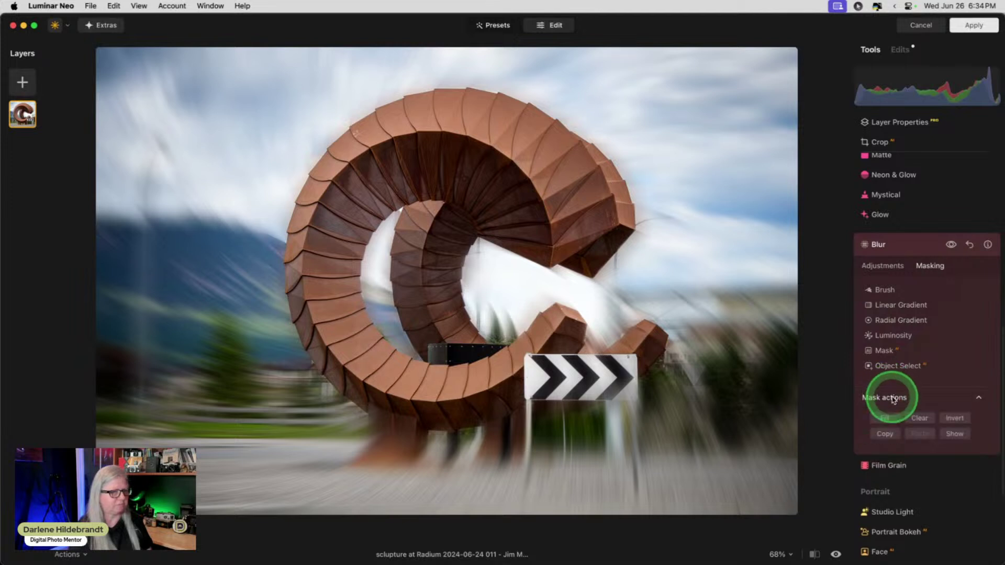
pyautogui.click(883, 265)
pyautogui.moveTo(925, 365); pyautogui.dragTo(954, 365)
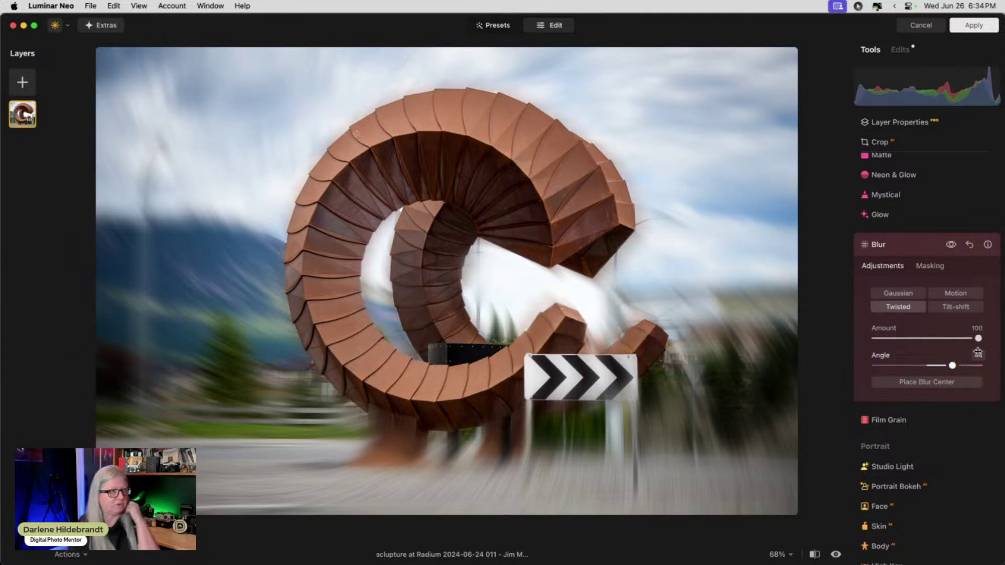
pyautogui.moveTo(958, 361); pyautogui.dragTo(953, 365)
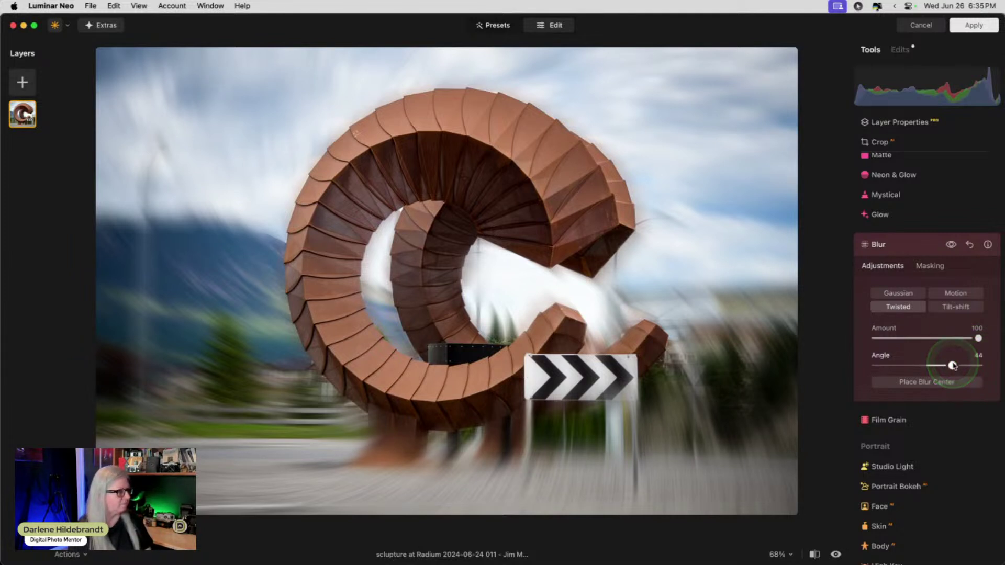
# - Add a second Blur pass of type Twisted with an amount of 100 and an angle of 45
pyautogui.click(916, 243)
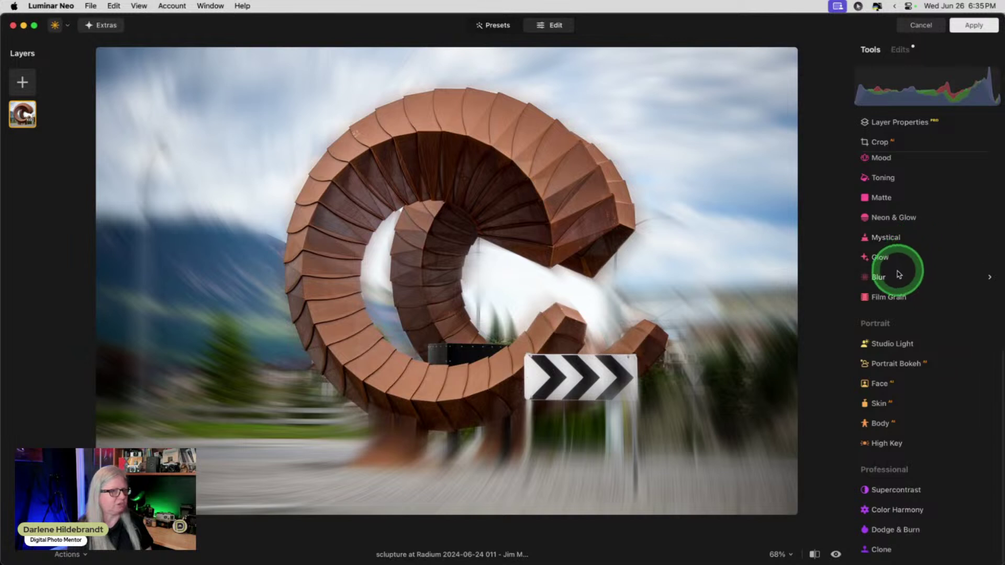
pyautogui.click(898, 274)
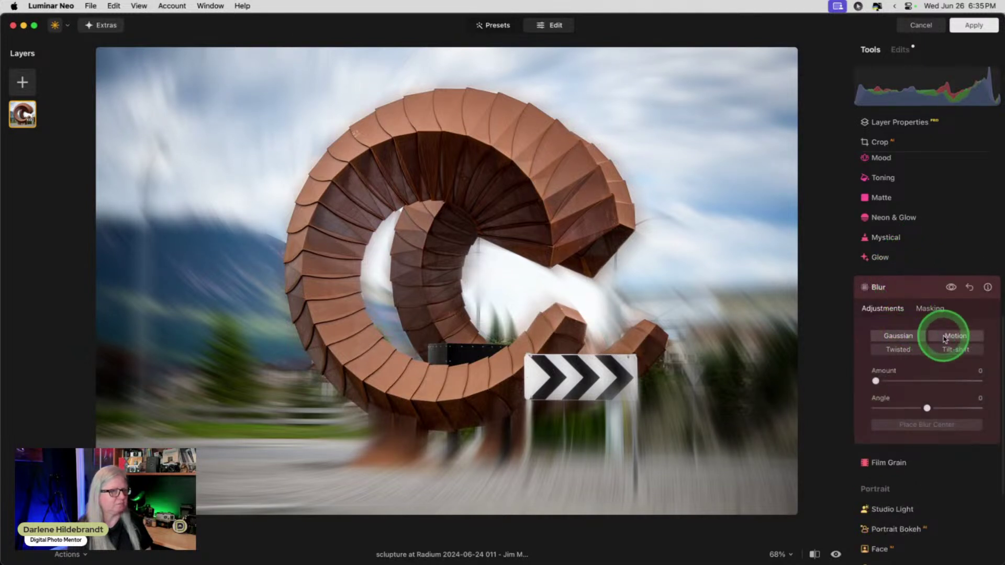
pyautogui.click(898, 349)
pyautogui.moveTo(875, 381); pyautogui.dragTo(978, 381)
pyautogui.click(937, 411)
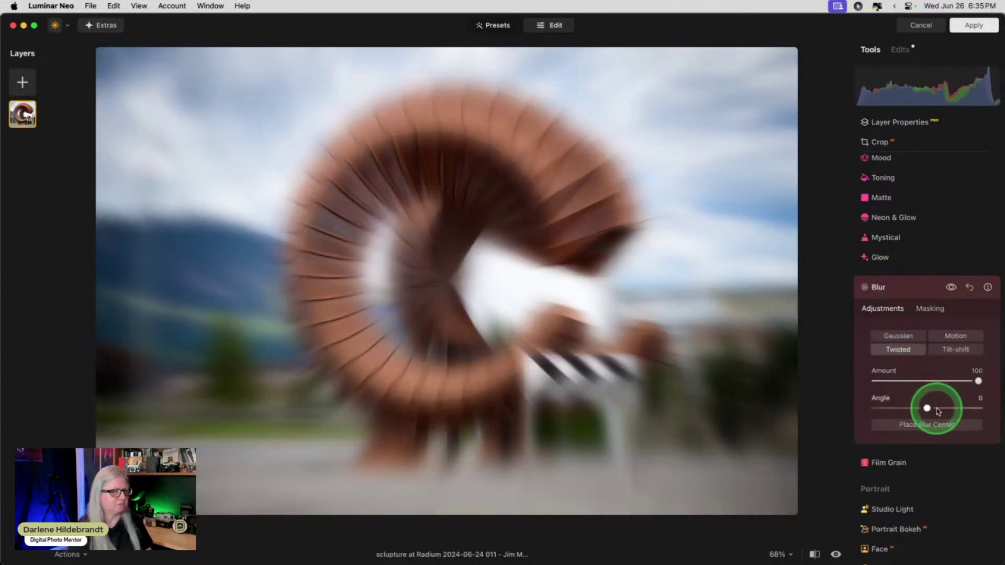
pyautogui.moveTo(937, 412); pyautogui.dragTo(946, 408)
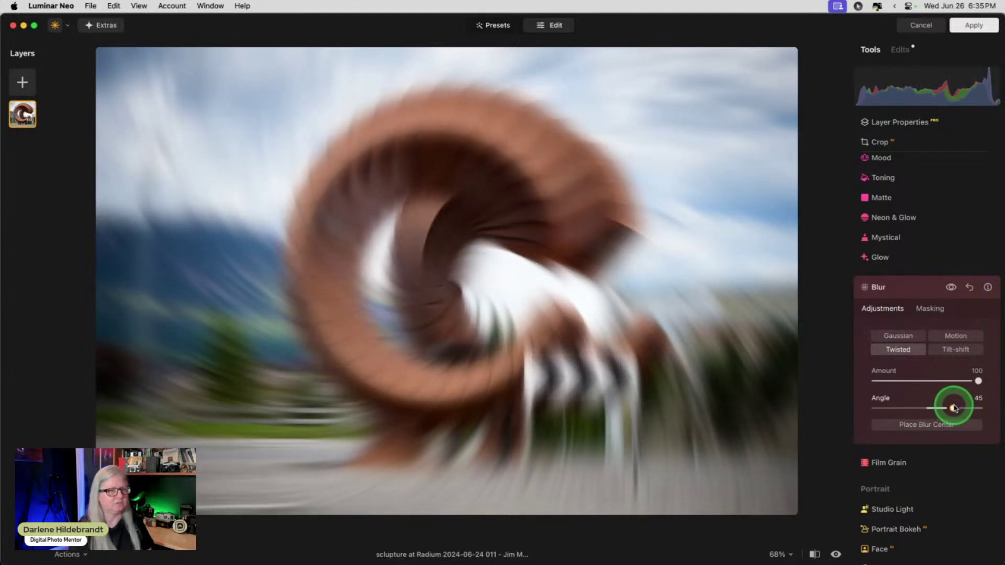
# - Paste the copied mask onto the second blur and fine-tune its angle to 42
pyautogui.click(930, 309)
pyautogui.click(890, 440)
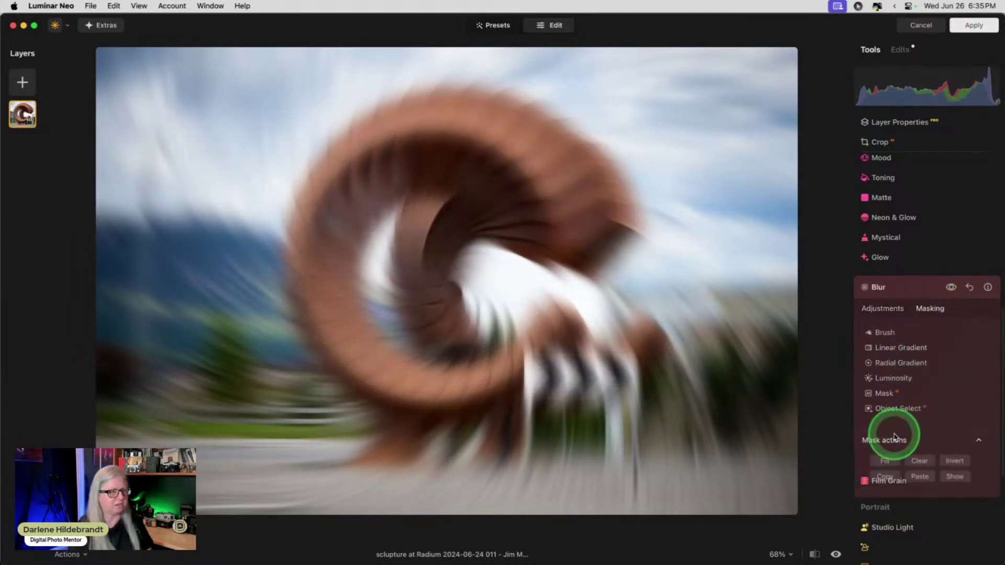
pyautogui.click(913, 476)
pyautogui.click(891, 308)
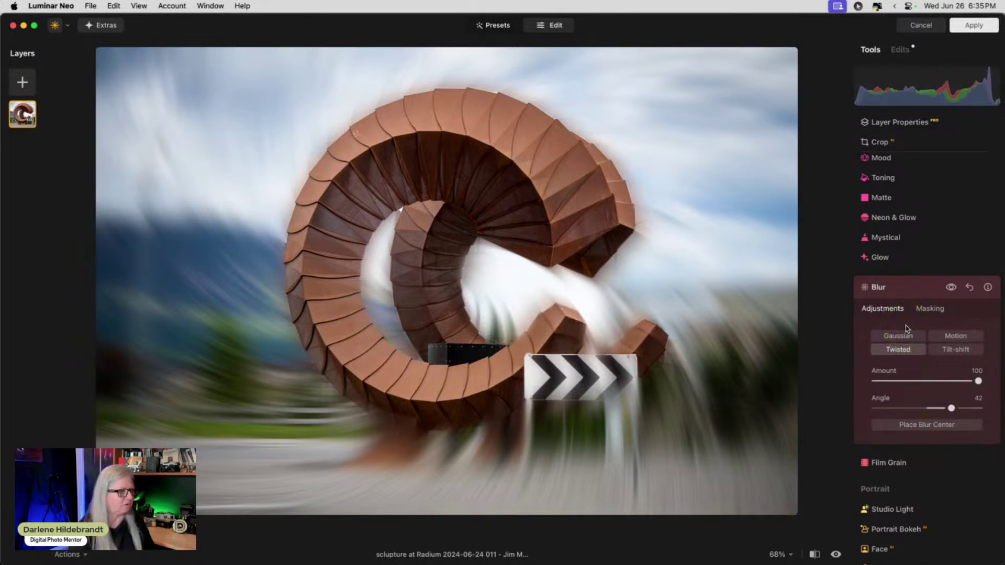
pyautogui.click(910, 333)
pyautogui.click(913, 287)
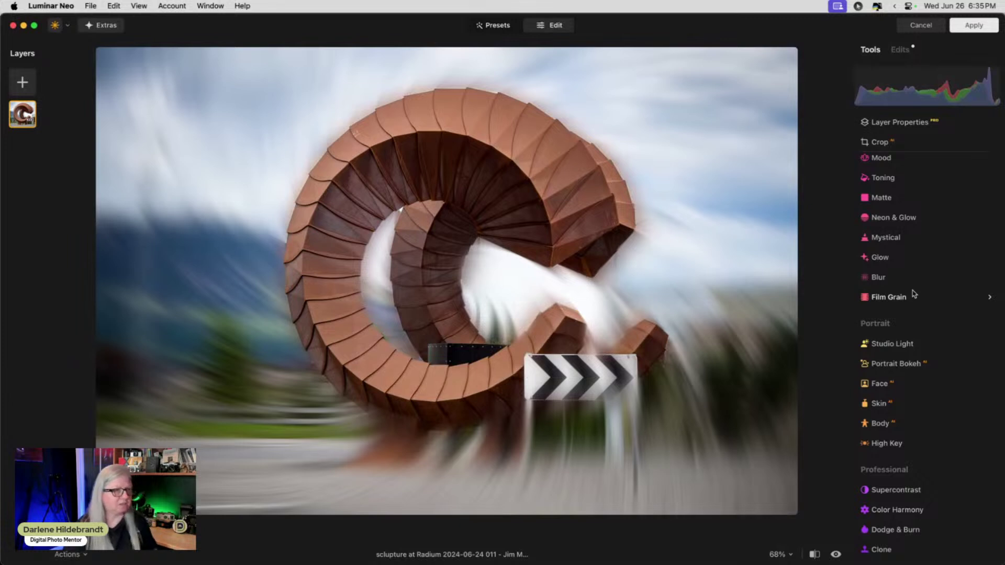
# - Add a vignette with amount -48, size 23, roundness 96 and feather -100
pyautogui.scroll(5, 911, 292)
pyautogui.click(888, 173)
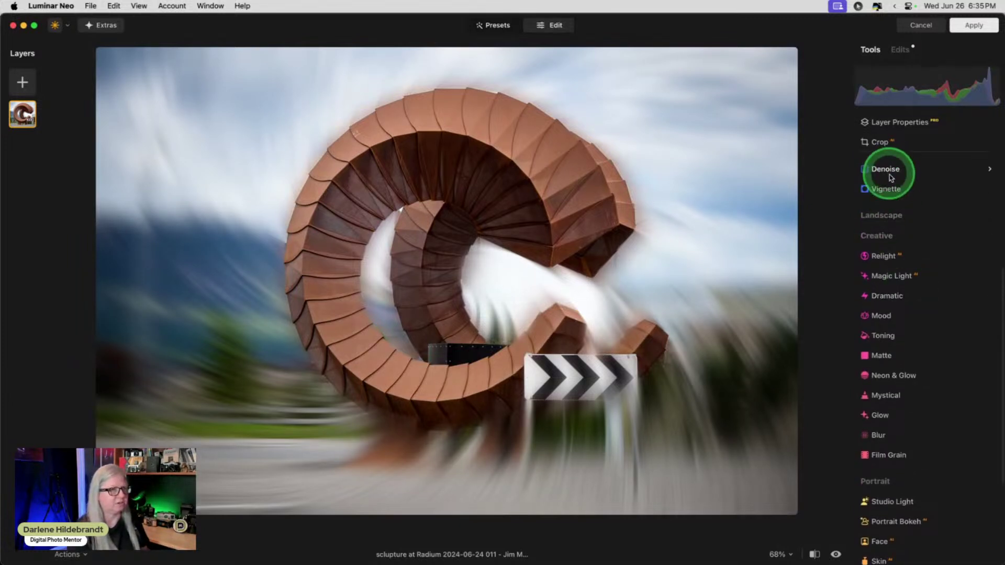
pyautogui.click(888, 179)
pyautogui.click(888, 191)
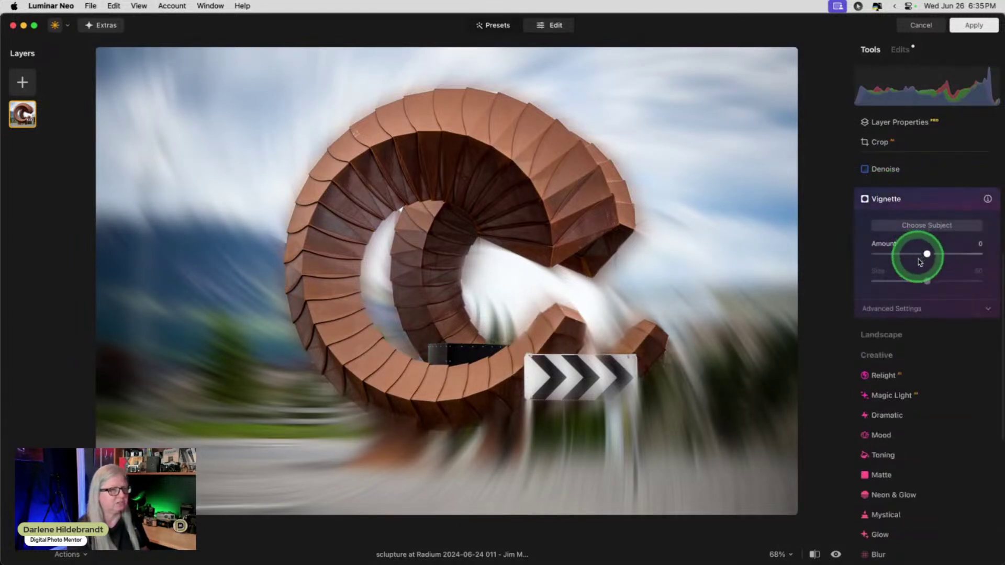
pyautogui.moveTo(927, 255); pyautogui.dragTo(902, 254)
pyautogui.click(896, 309)
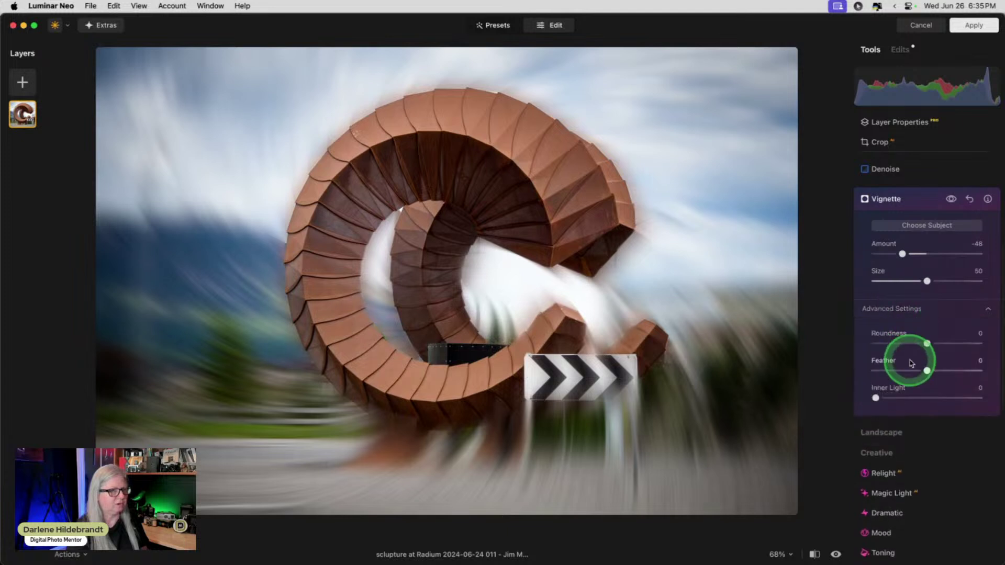
pyautogui.moveTo(927, 371); pyautogui.dragTo(778, 355)
pyautogui.moveTo(927, 343); pyautogui.dragTo(977, 344)
pyautogui.moveTo(926, 281); pyautogui.dragTo(901, 281)
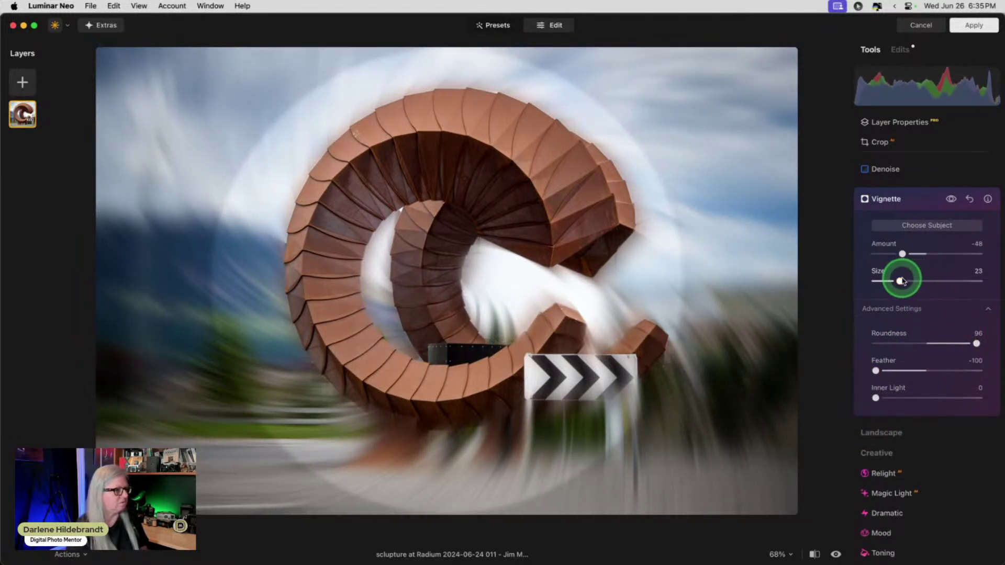
# - Center the vignette on the middle of the sculpture, then raise its feather to the maximum and fine-tune the amount
pyautogui.click(925, 225)
pyautogui.click(465, 260)
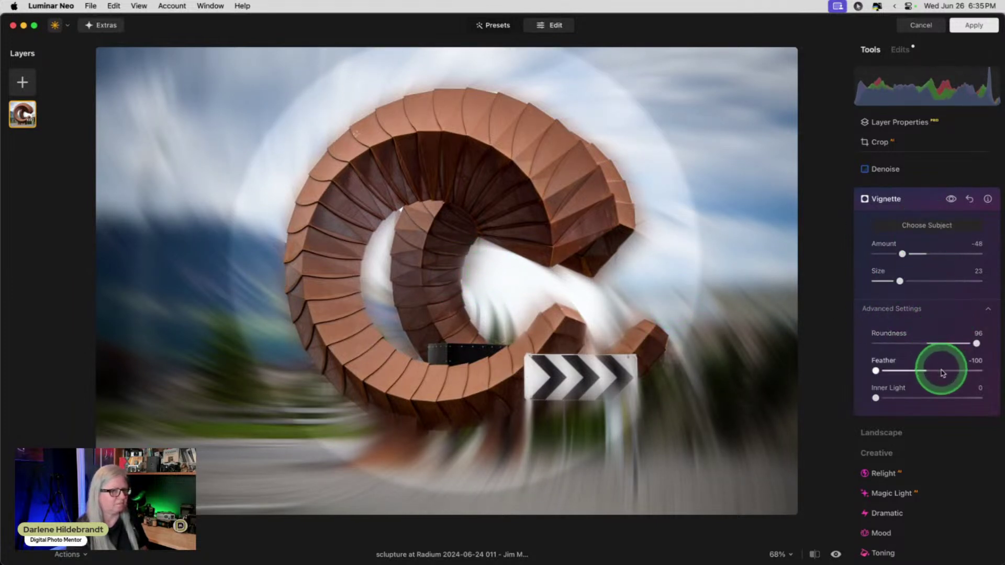
pyautogui.moveTo(942, 370); pyautogui.dragTo(996, 372)
pyautogui.moveTo(896, 253); pyautogui.dragTo(901, 255)
pyautogui.click(914, 202)
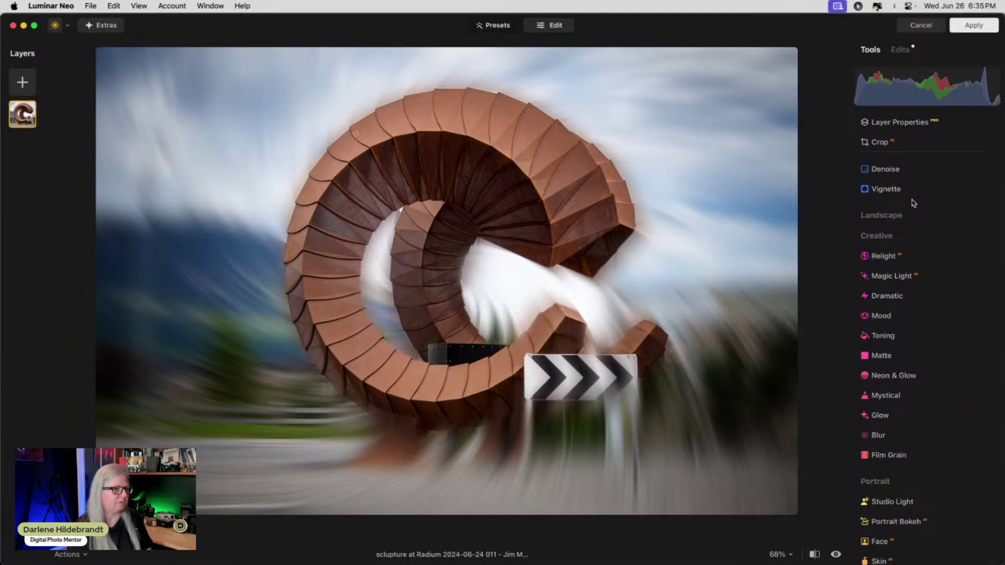
# - Try to remove the chevron sign in front of the sculpture with the Erase tool, then reset the erasure
pyautogui.moveTo(545, 352)
pyautogui.mouseDown()
pyautogui.moveTo(613, 407)
pyautogui.moveTo(596, 396)
pyautogui.mouseUp()
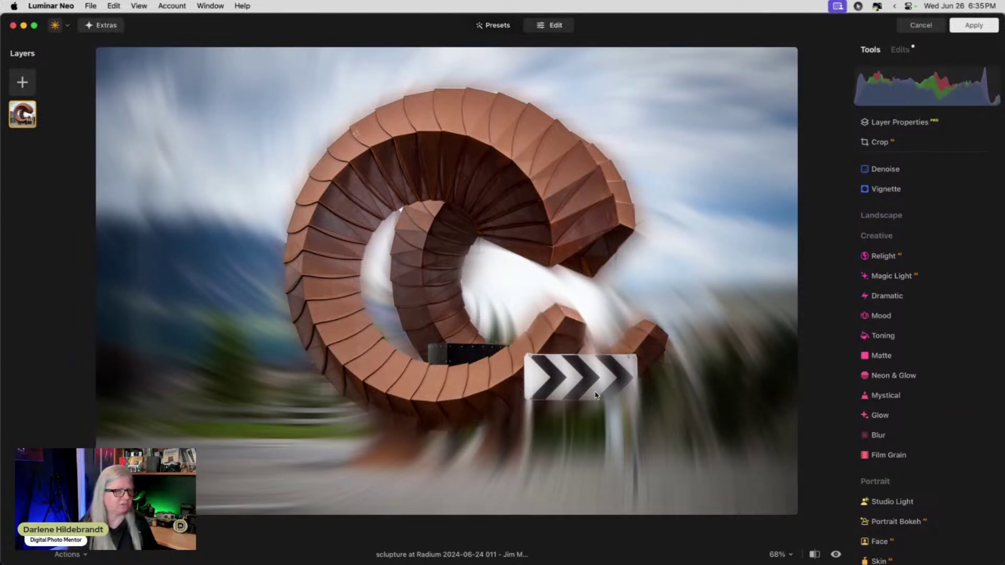
pyautogui.scroll(5, 890, 256)
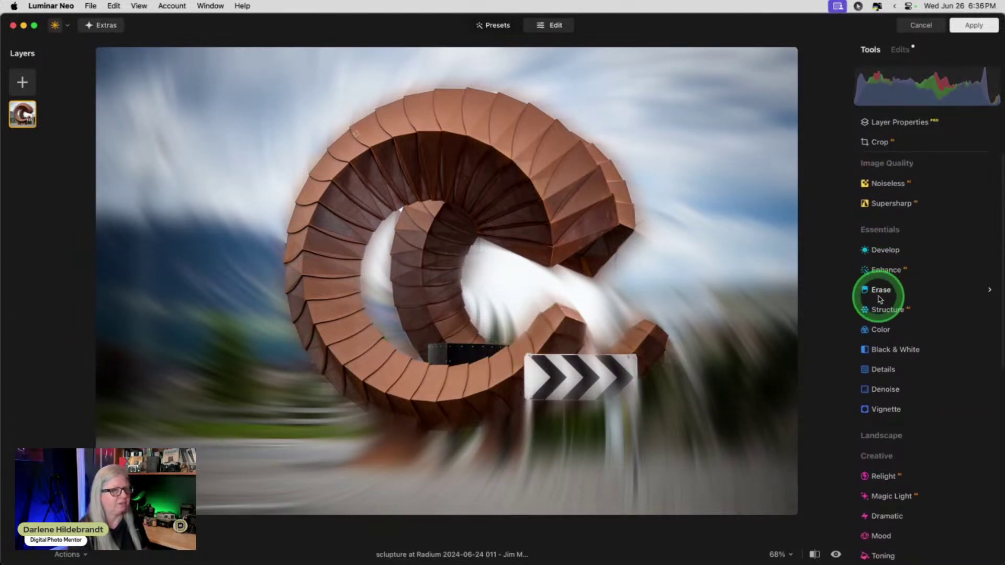
pyautogui.click(880, 293)
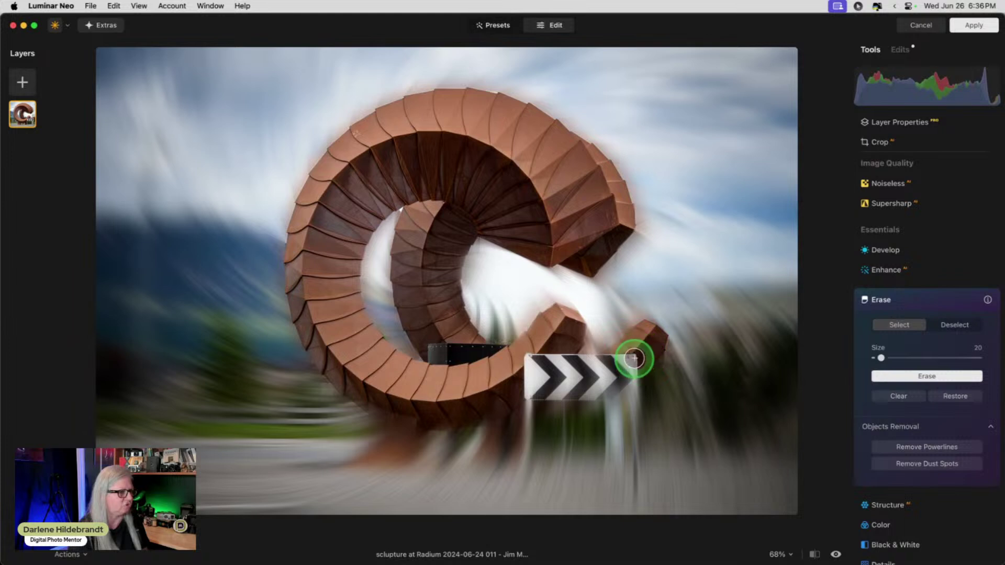
pyautogui.moveTo(634, 358)
pyautogui.mouseDown()
pyautogui.moveTo(535, 358)
pyautogui.moveTo(525, 395)
pyautogui.moveTo(617, 394)
pyautogui.moveTo(632, 366)
pyautogui.moveTo(633, 397)
pyautogui.moveTo(623, 371)
pyautogui.moveTo(538, 370)
pyautogui.moveTo(619, 383)
pyautogui.moveTo(534, 383)
pyautogui.moveTo(618, 391)
pyautogui.moveTo(563, 376)
pyautogui.mouseUp()
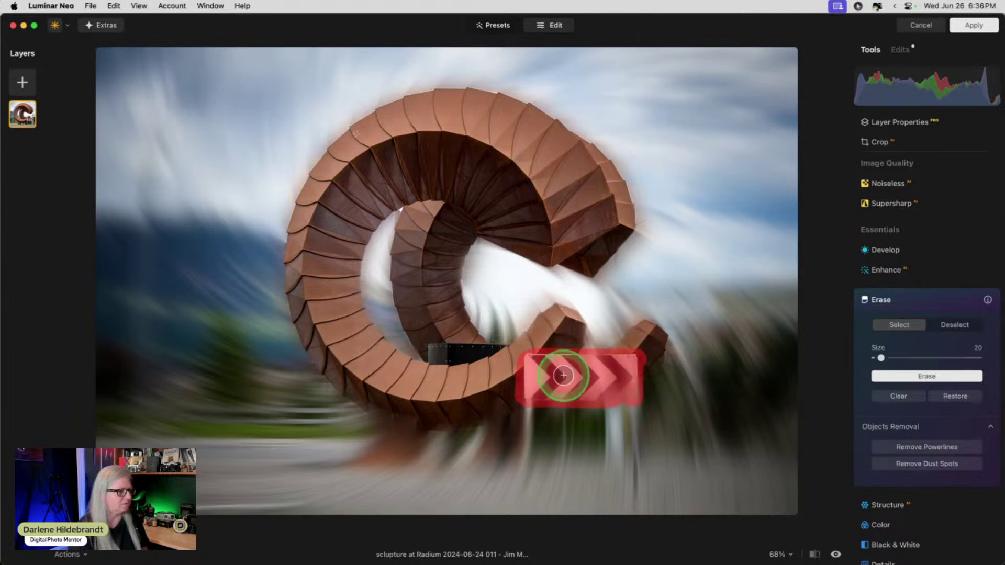
pyautogui.click(924, 377)
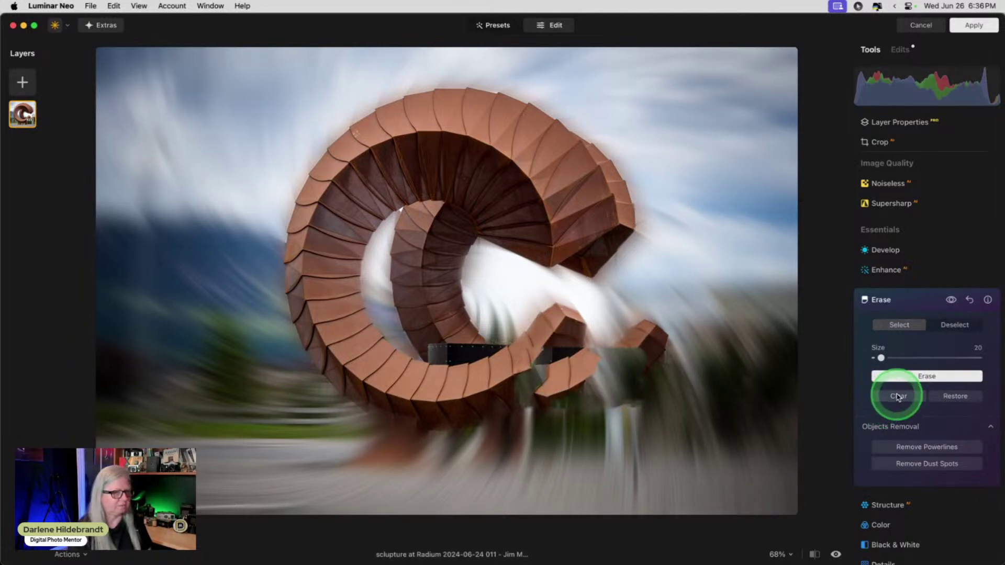
pyautogui.click(969, 300)
pyautogui.click(898, 301)
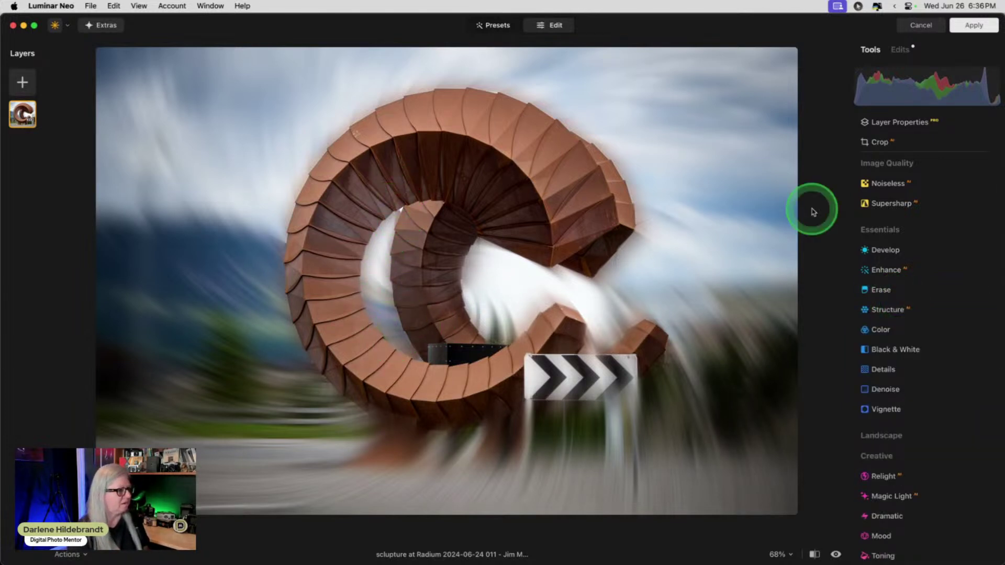
# - Apply the edits to the sculpture photo and switch to the Library grid in Lightroom Classic
pyautogui.click(974, 25)
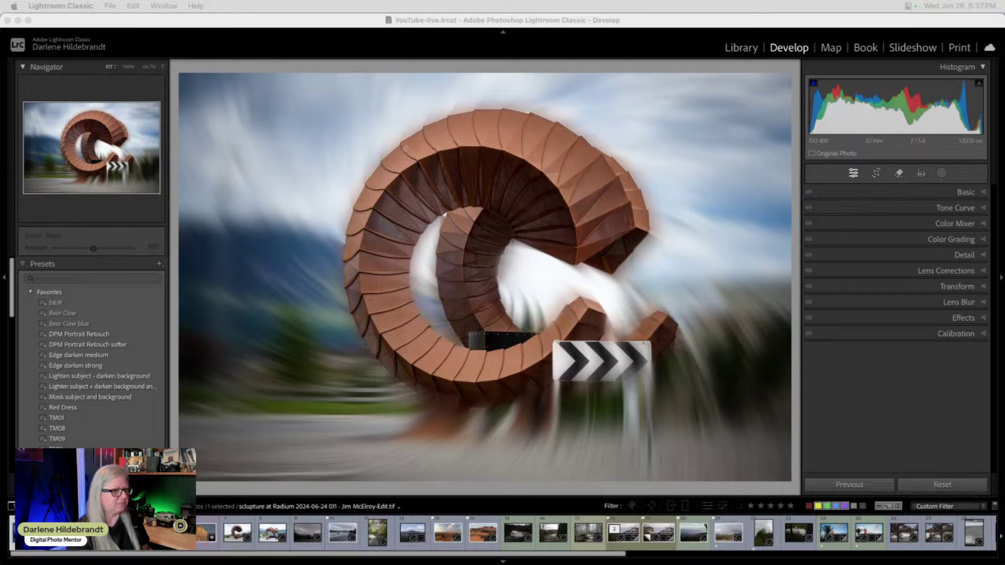
pyautogui.click(819, 403)
pyautogui.press('g')
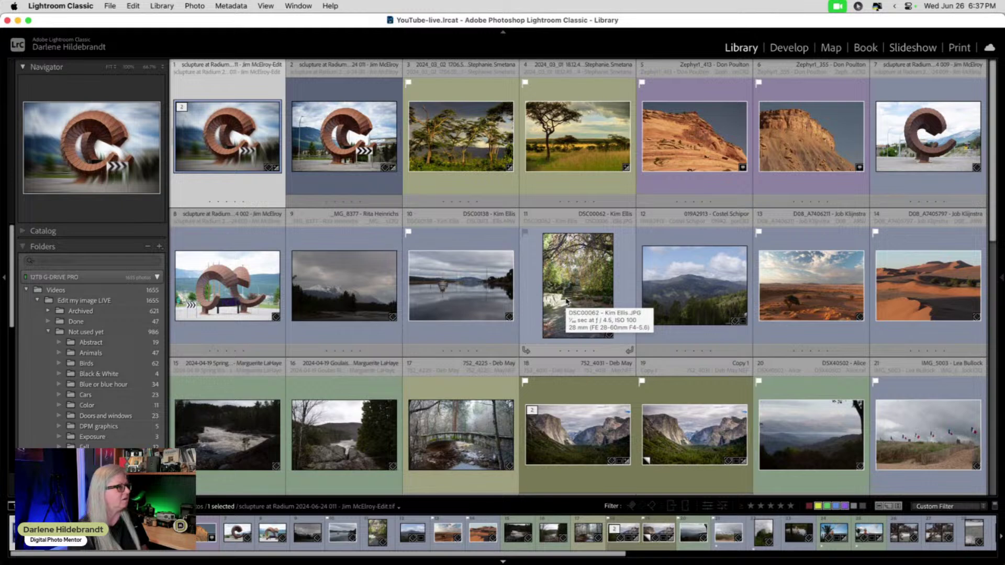
# - Open the dark 2024-04-19 Spring Waterfalls photo of the rushing river in the large single-image view
pyautogui.click(588, 298)
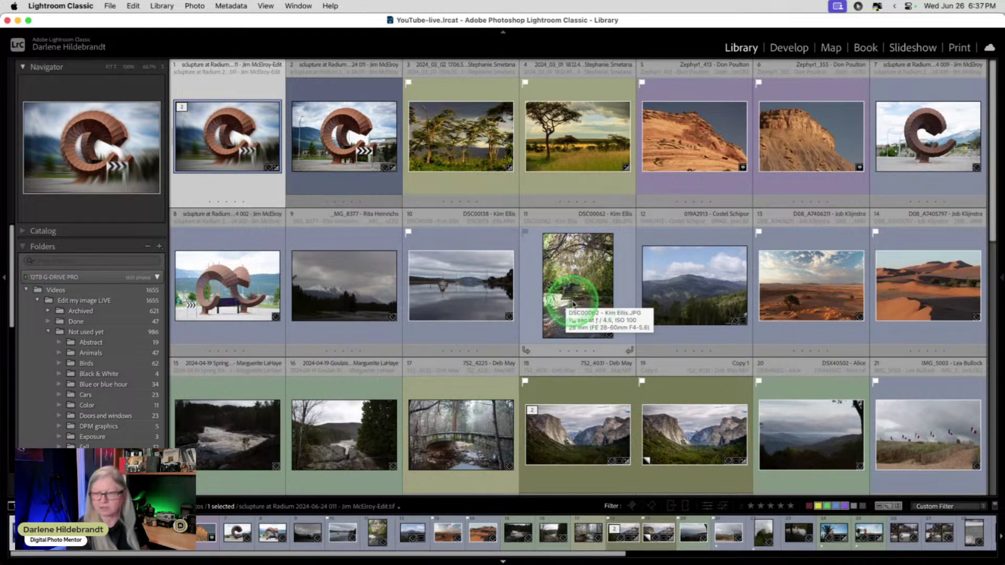
pyautogui.click(573, 303)
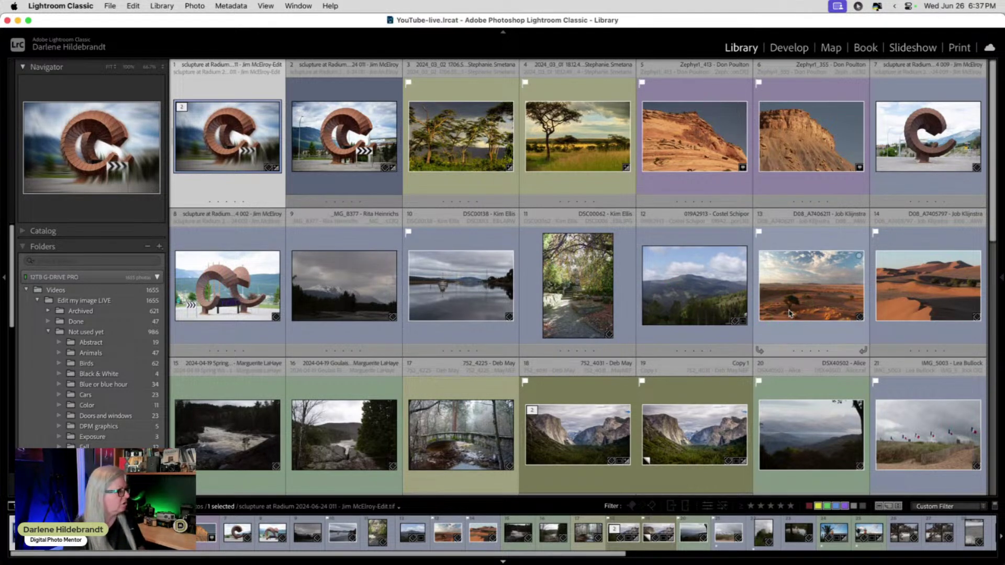
pyautogui.click(218, 443)
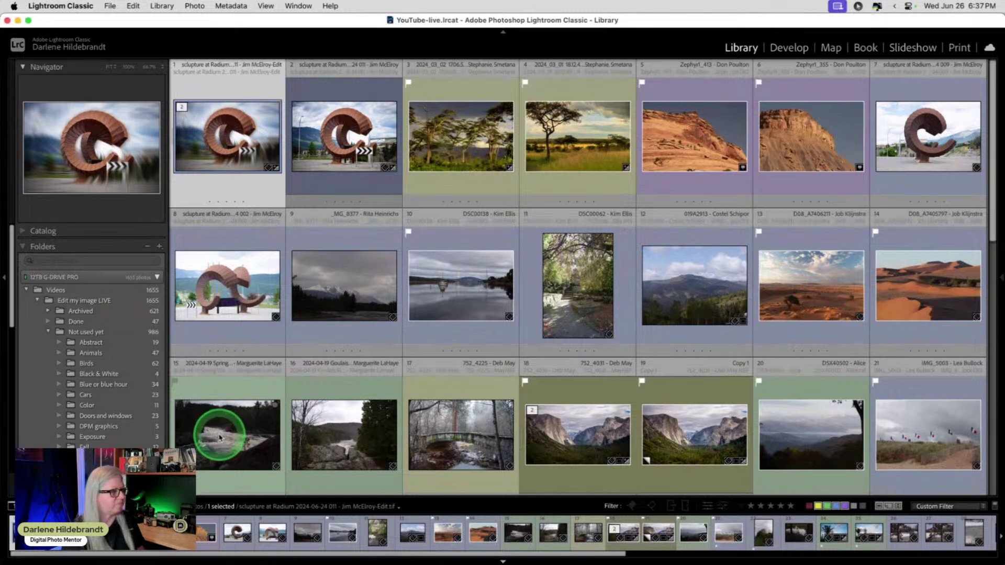
pyautogui.doubleClick(220, 439)
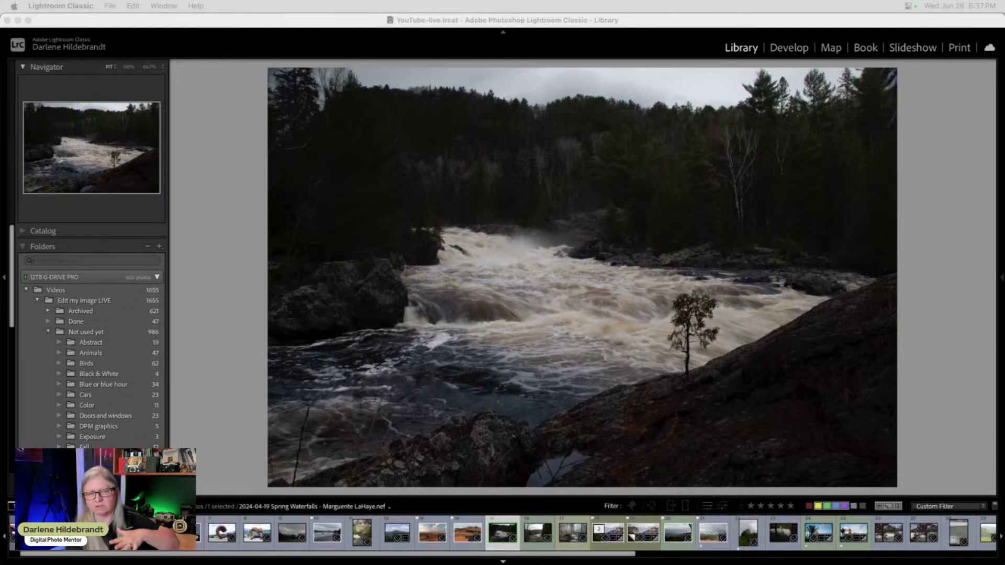
# - Show the river photo's histogram and metadata, and open the photo in the Develop module for editing
pyautogui.click(920, 268)
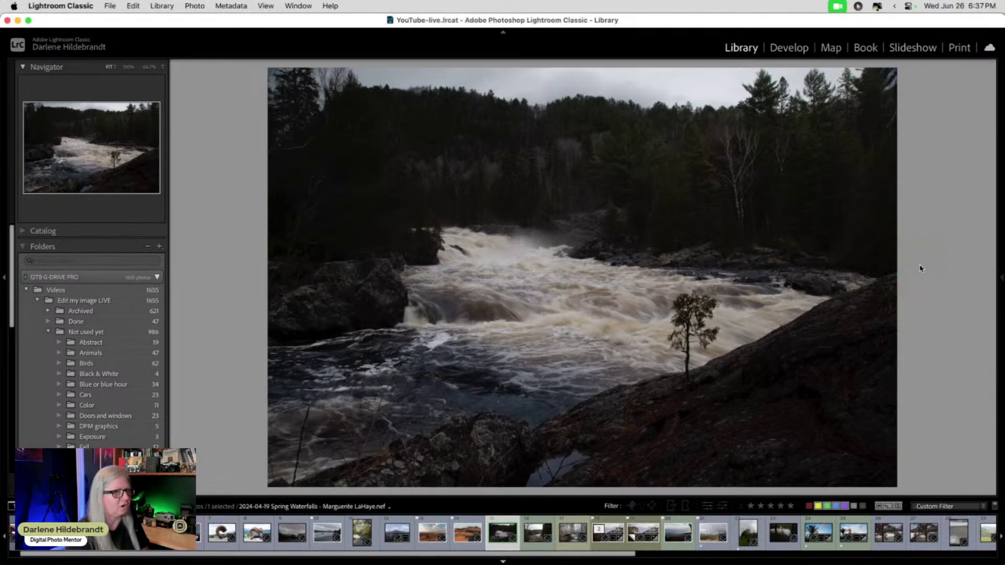
pyautogui.press('F8')
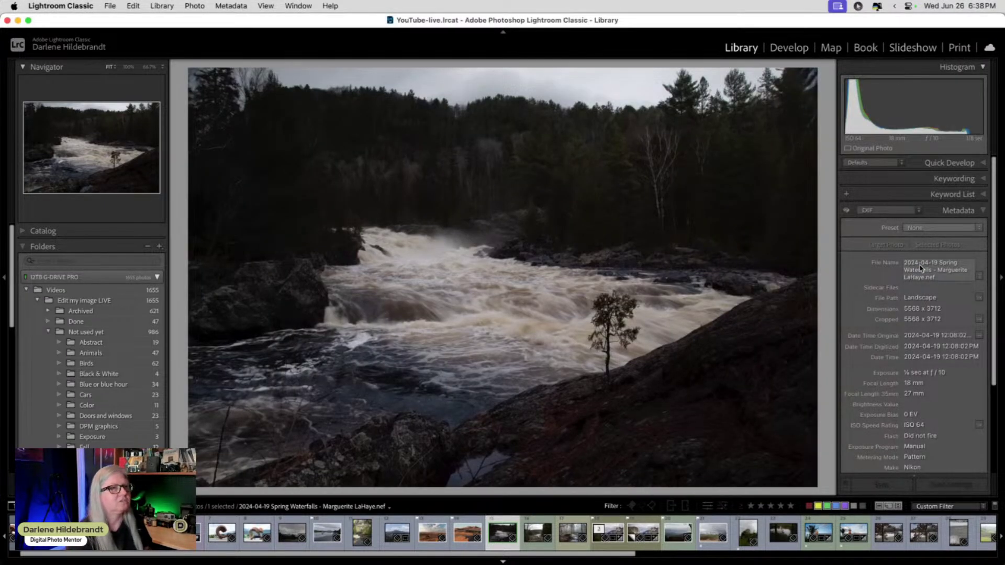
pyautogui.click(917, 269)
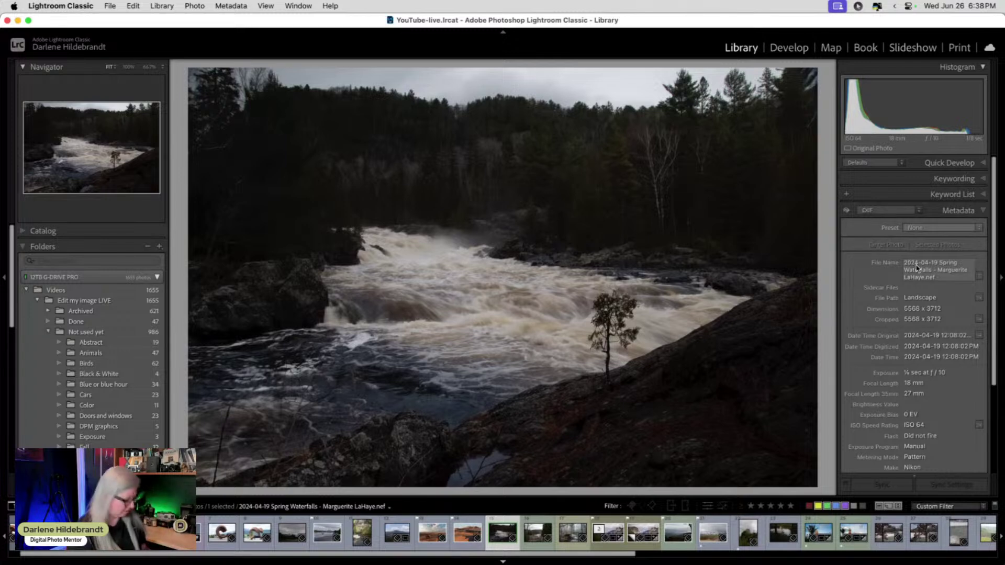
pyautogui.press('d')
pyautogui.click(915, 267)
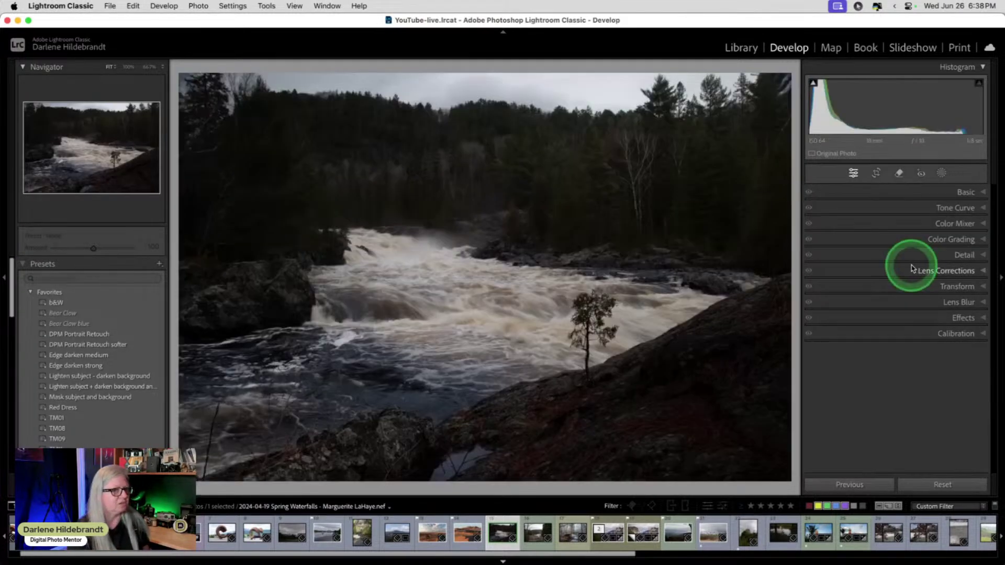
# - Apply the Camera Neutral profile to the river photo, and set Exposure to +0.75 and Whites to +45
pyautogui.click(962, 193)
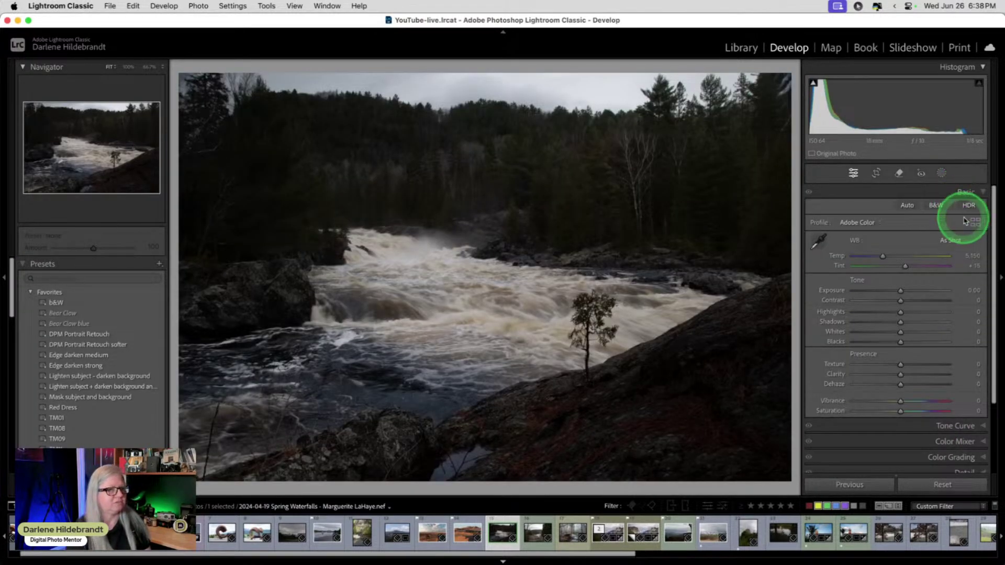
pyautogui.click(971, 223)
pyautogui.click(920, 298)
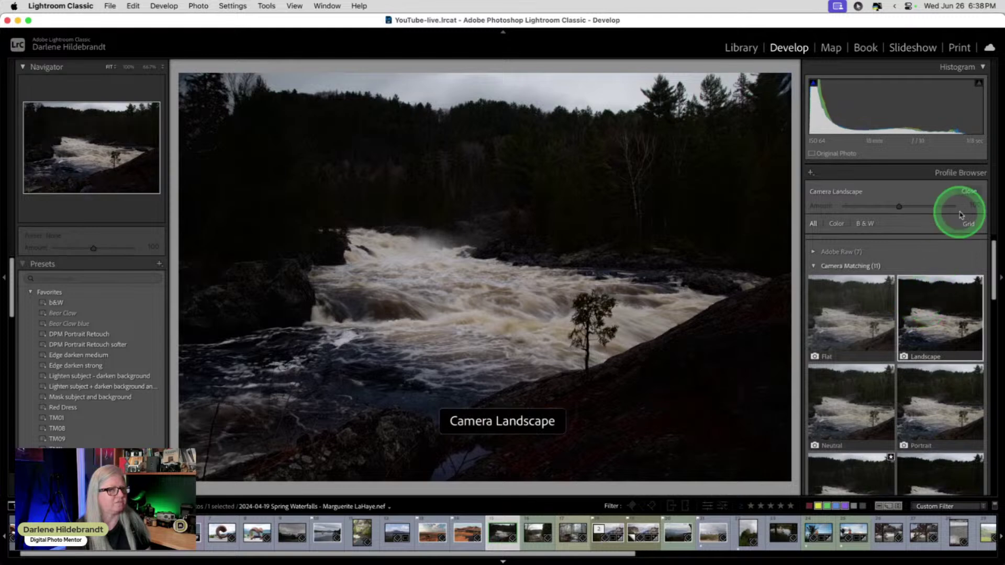
pyautogui.click(866, 382)
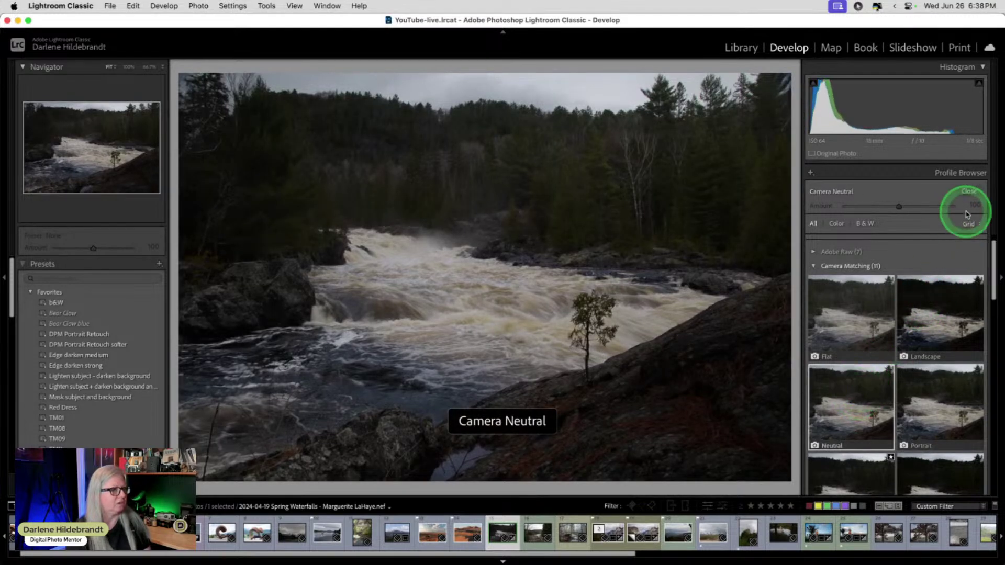
pyautogui.click(970, 192)
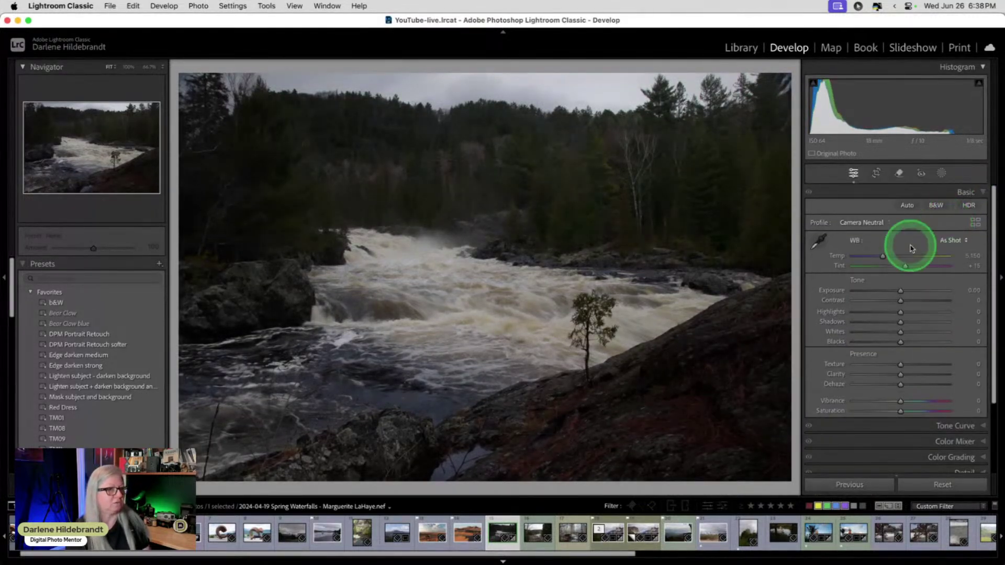
pyautogui.keyDown('shift'); pyautogui.doubleClick(837, 333); pyautogui.keyUp('shift')
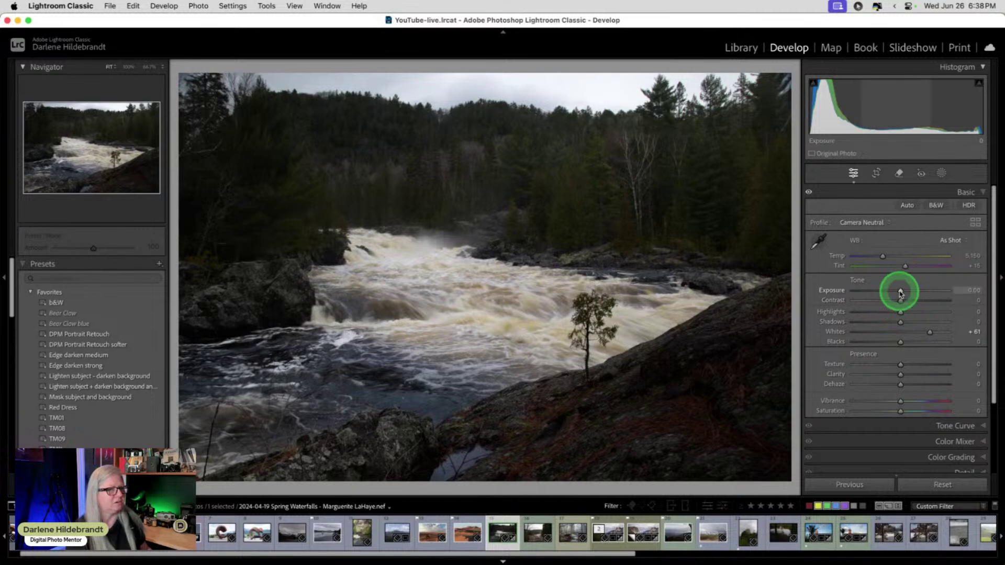
pyautogui.moveTo(899, 291); pyautogui.dragTo(921, 332)
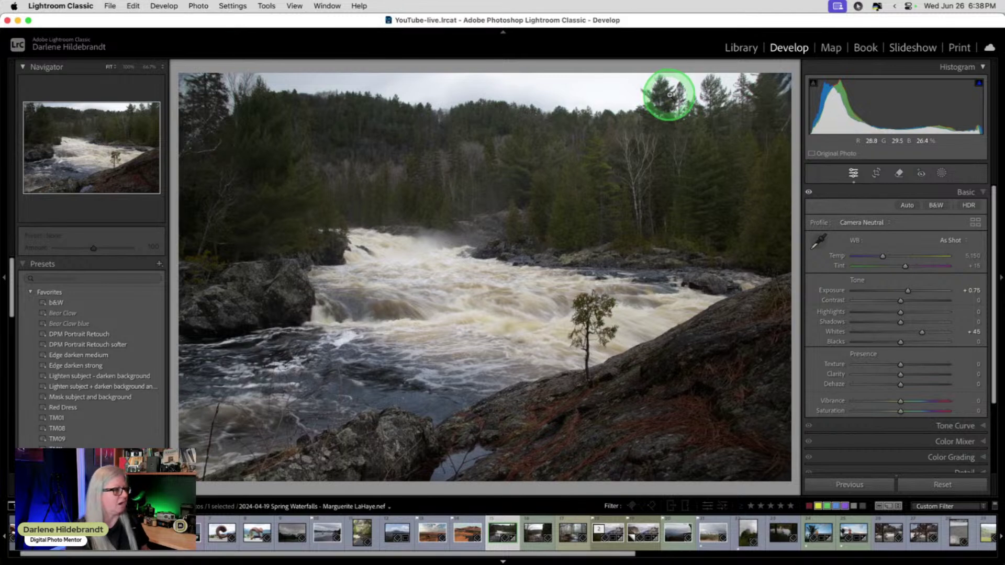
# - Create a sky mask and darken it with Exposure at -0.81 and Blacks at -8
pyautogui.click(942, 173)
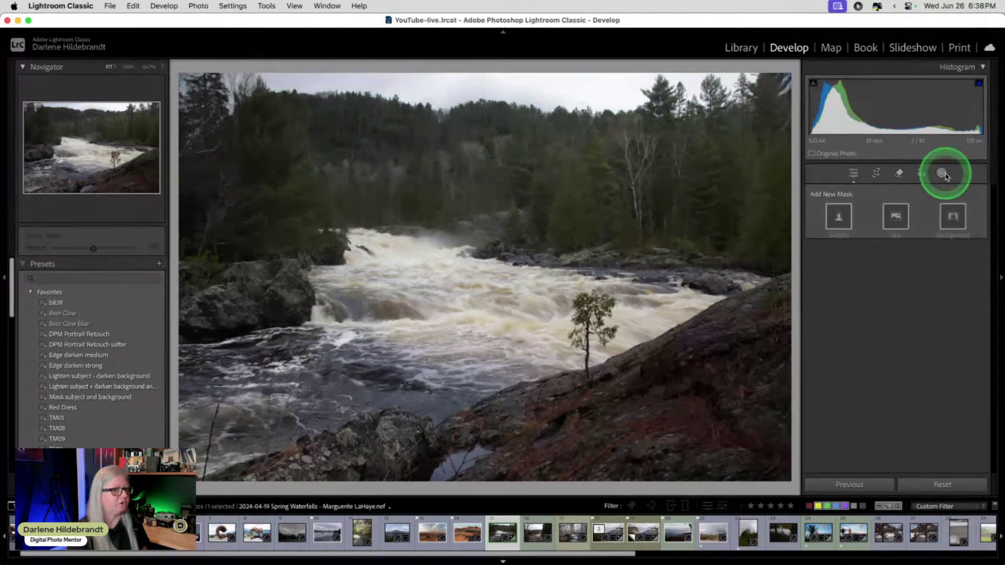
pyautogui.click(902, 208)
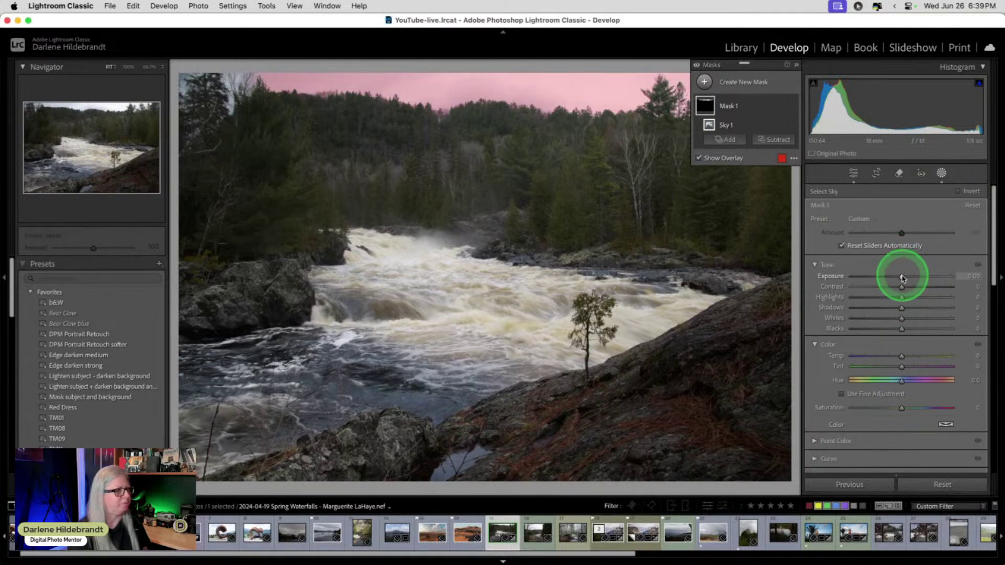
pyautogui.moveTo(903, 276); pyautogui.dragTo(895, 276)
pyautogui.moveTo(901, 329); pyautogui.dragTo(897, 329)
pyautogui.moveTo(895, 276); pyautogui.dragTo(894, 278)
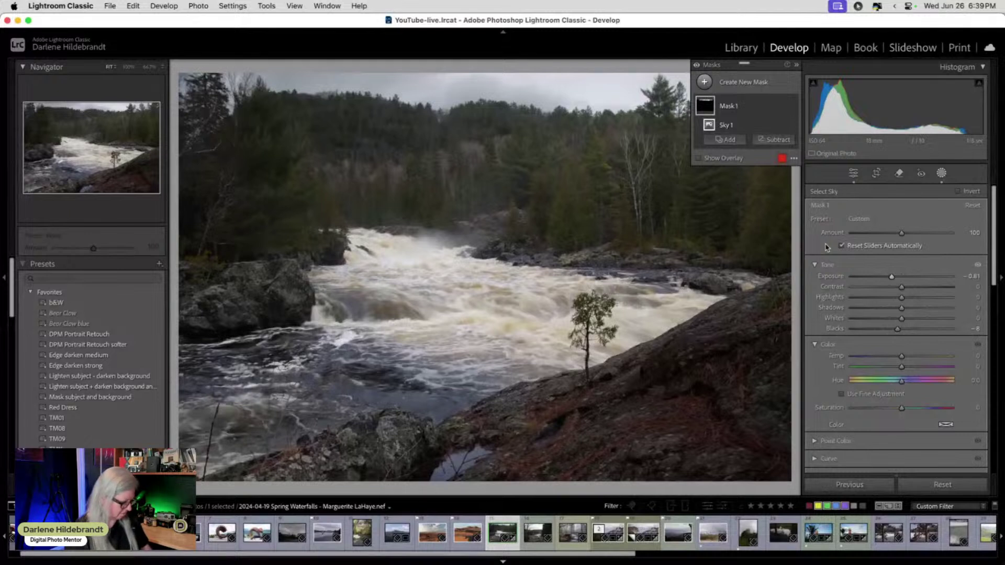
# - Add a luminance range to the sky mask, sampled from the bright sky between the bare branches in the photo's upper-left corner
pyautogui.press('o')
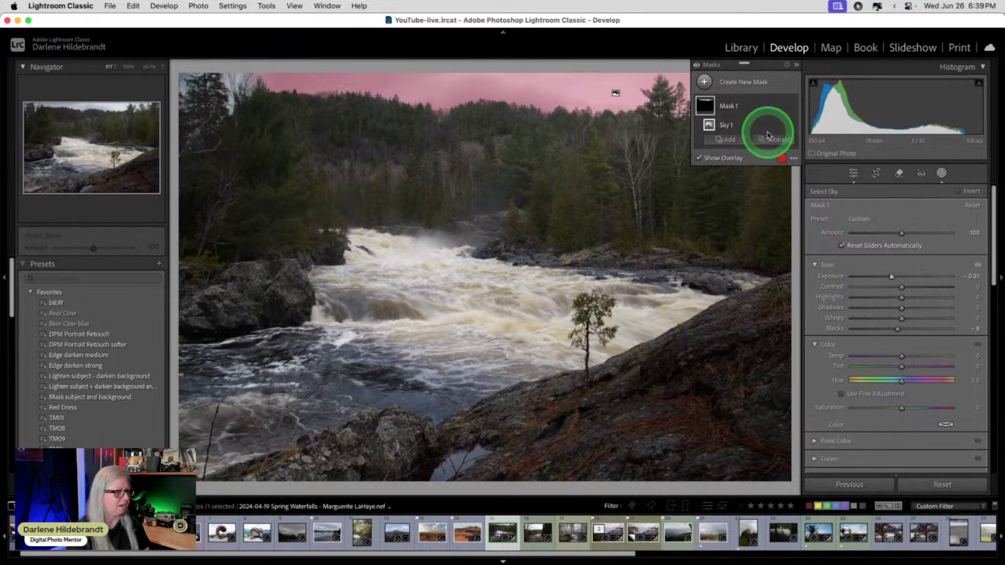
pyautogui.click(725, 140)
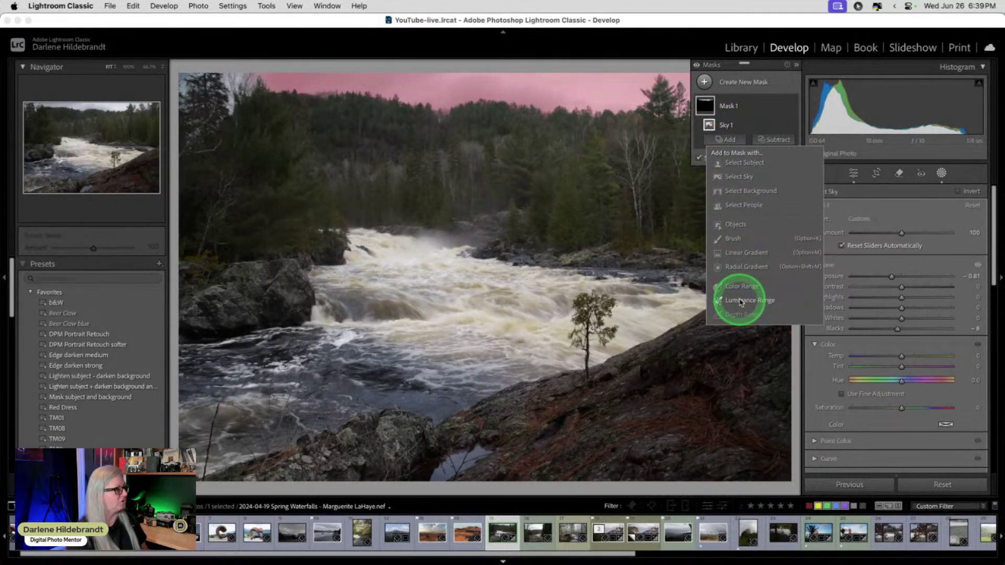
pyautogui.click(741, 301)
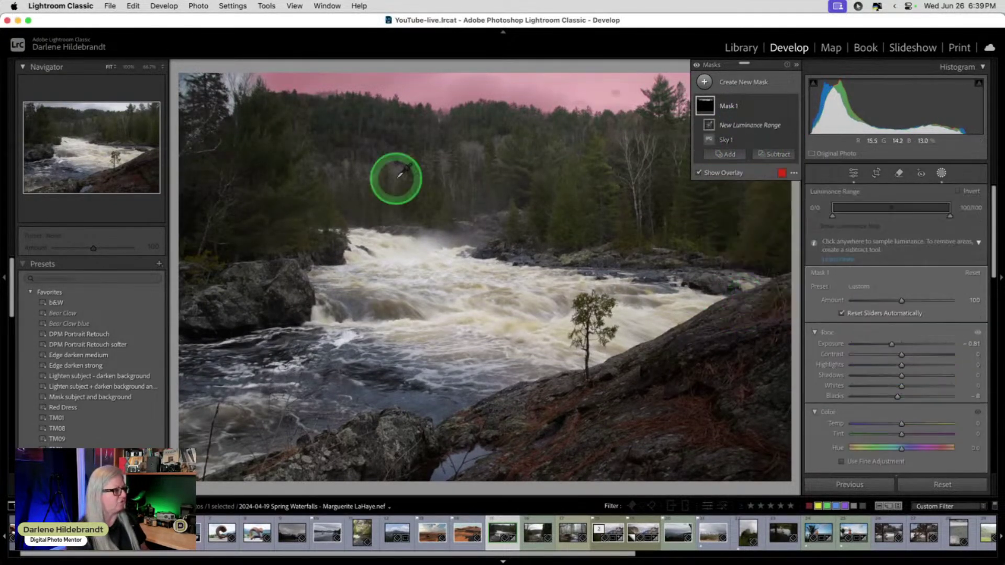
pyautogui.click(239, 80)
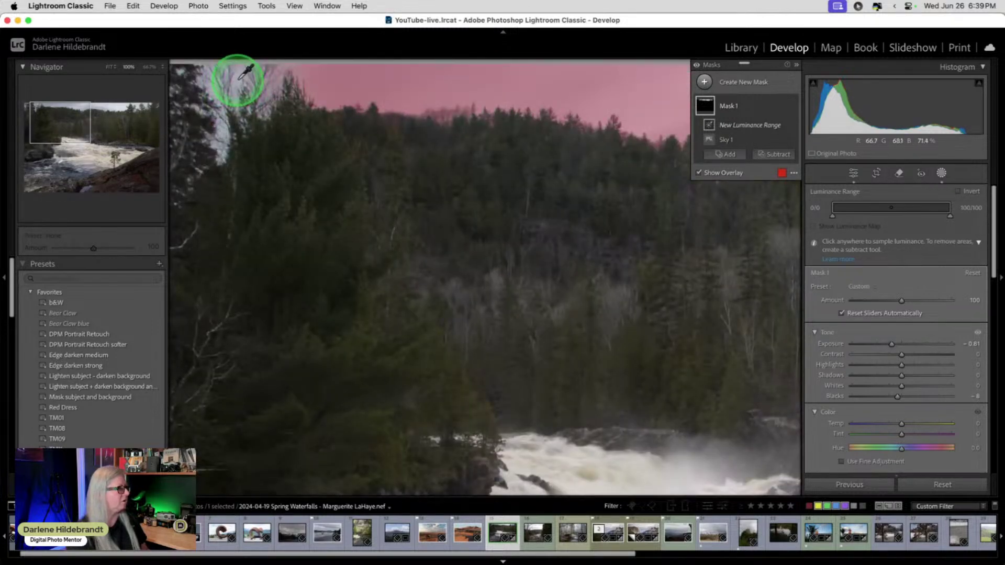
pyautogui.click(238, 79)
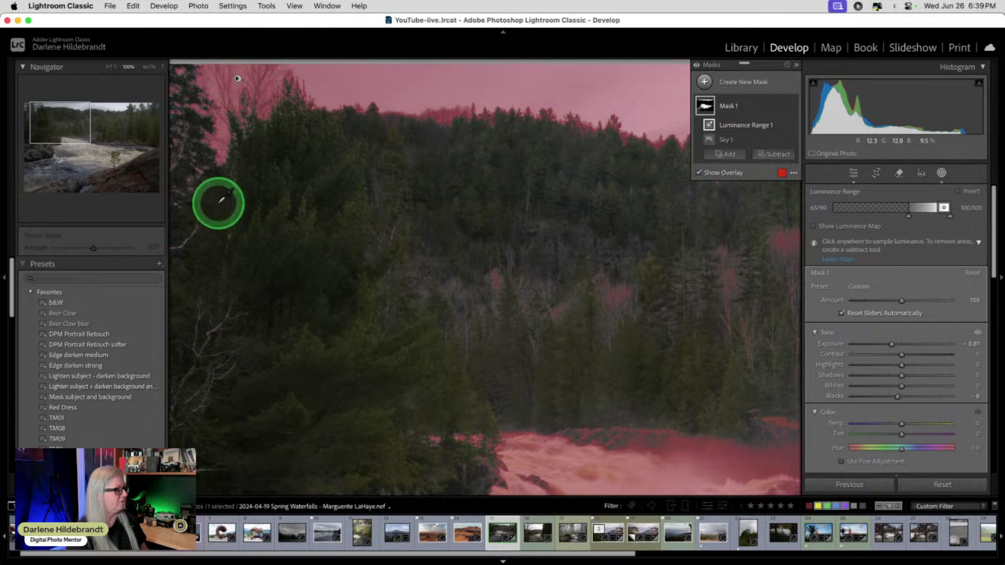
pyautogui.click(218, 204)
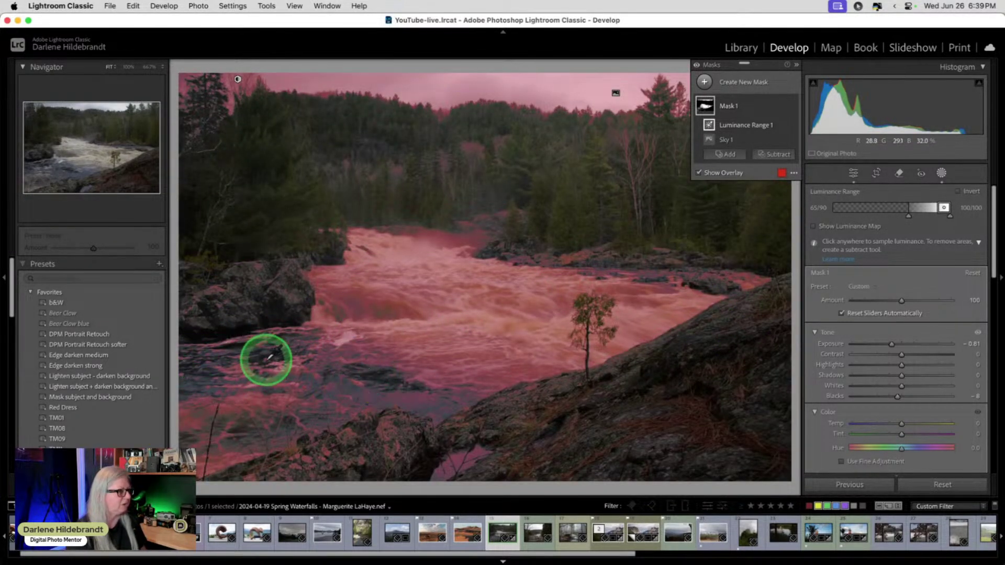
# - Subtract a linear gradient from the sky mask so that everything below the treeline is excluded
pyautogui.moveTo(780, 108)
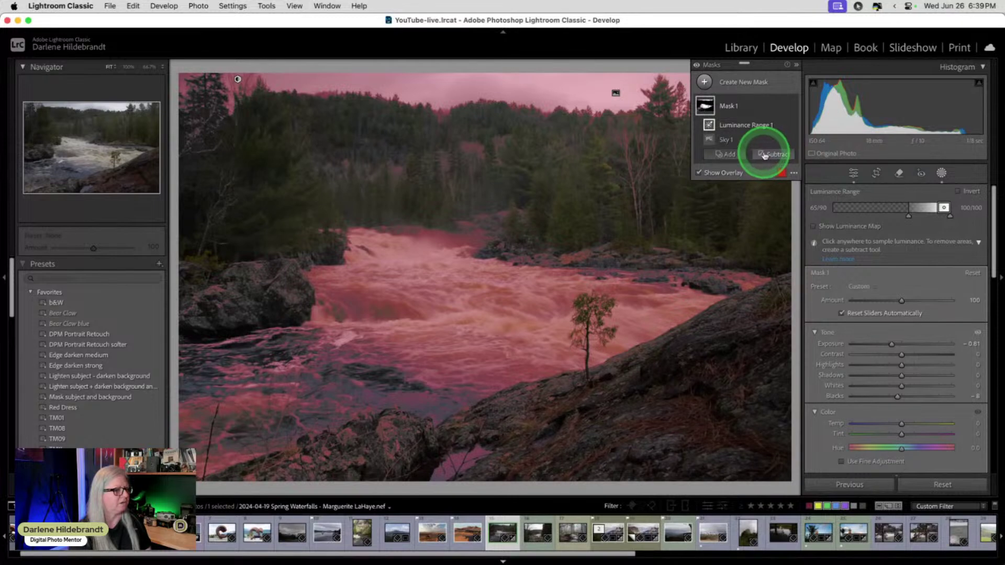
pyautogui.click(767, 155)
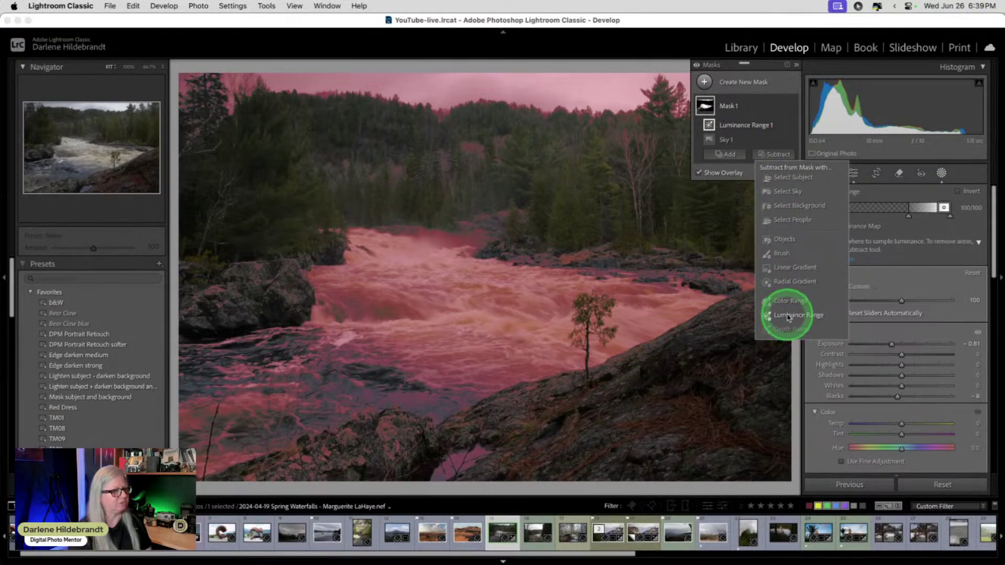
pyautogui.click(784, 267)
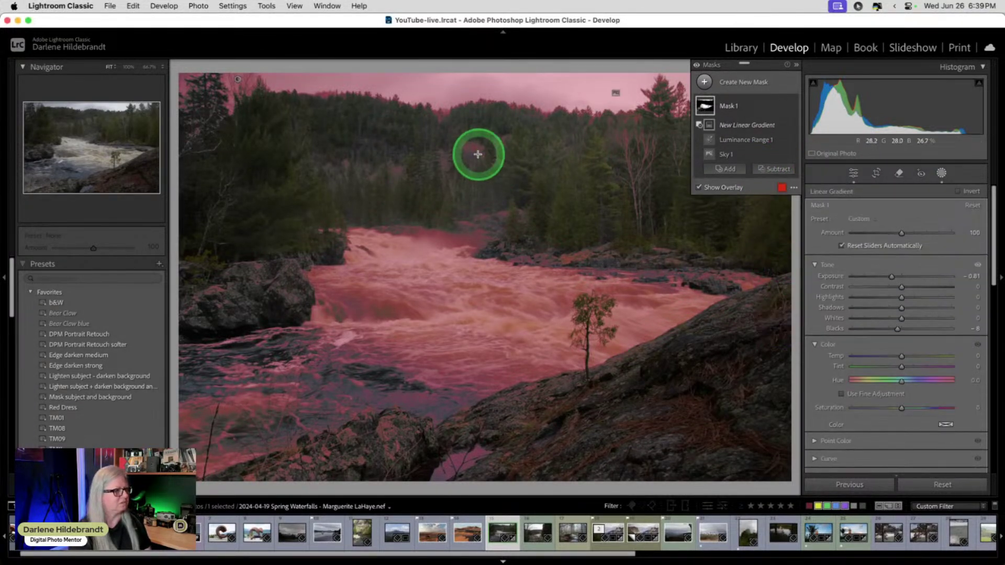
pyautogui.moveTo(479, 144)
pyautogui.mouseDown()
pyautogui.moveTo(480, 115)
pyautogui.moveTo(478, 133)
pyautogui.mouseUp()
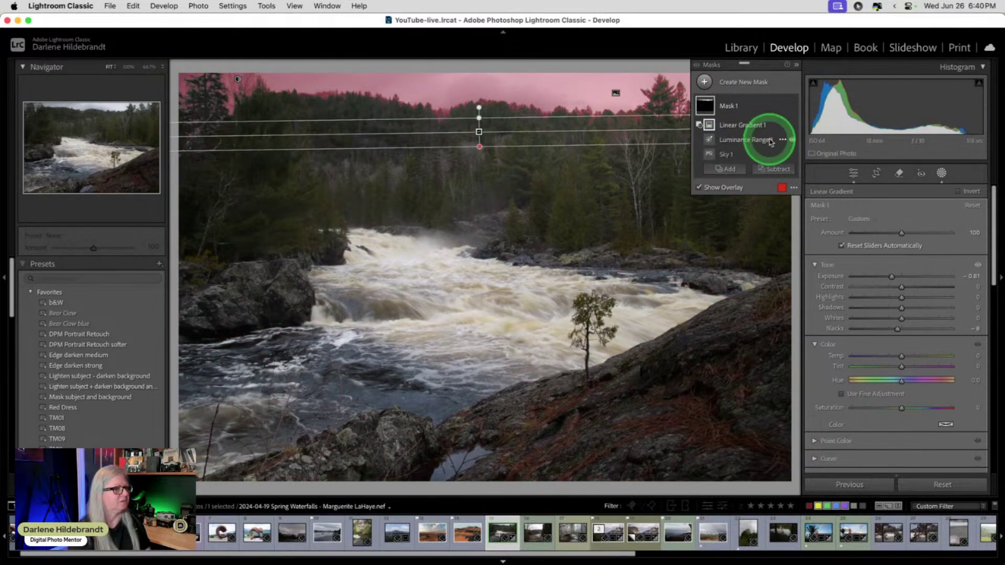
# - Compare the mask with and without its luminance range, and raise the range's lower limit to 67
pyautogui.click(791, 140)
pyautogui.click(791, 140)
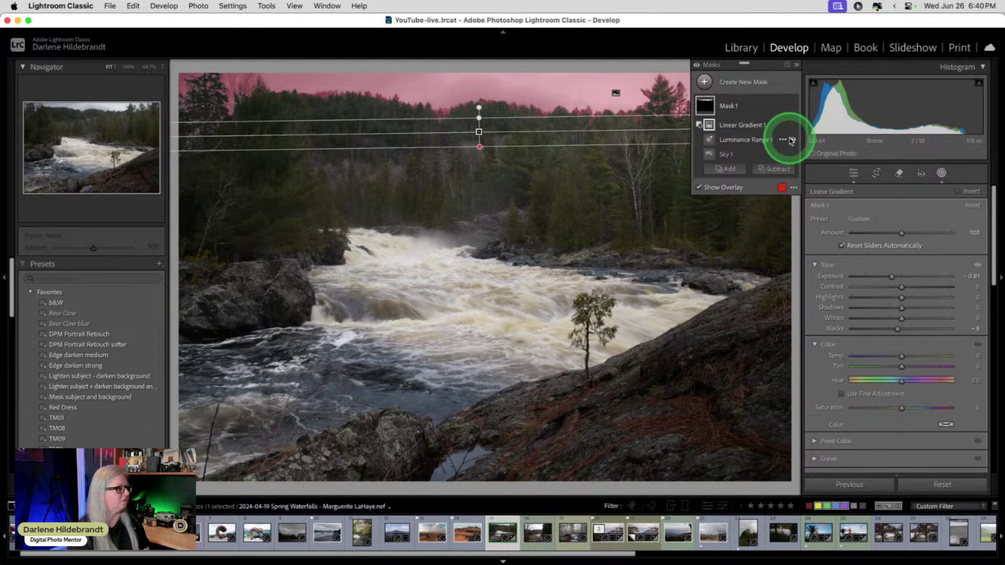
pyautogui.click(791, 139)
pyautogui.click(791, 139)
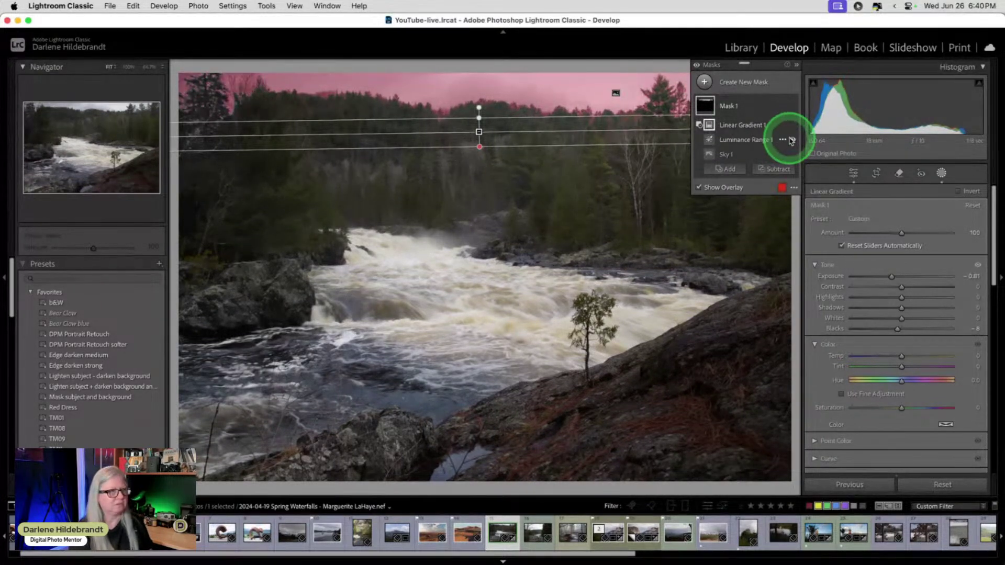
pyautogui.click(756, 139)
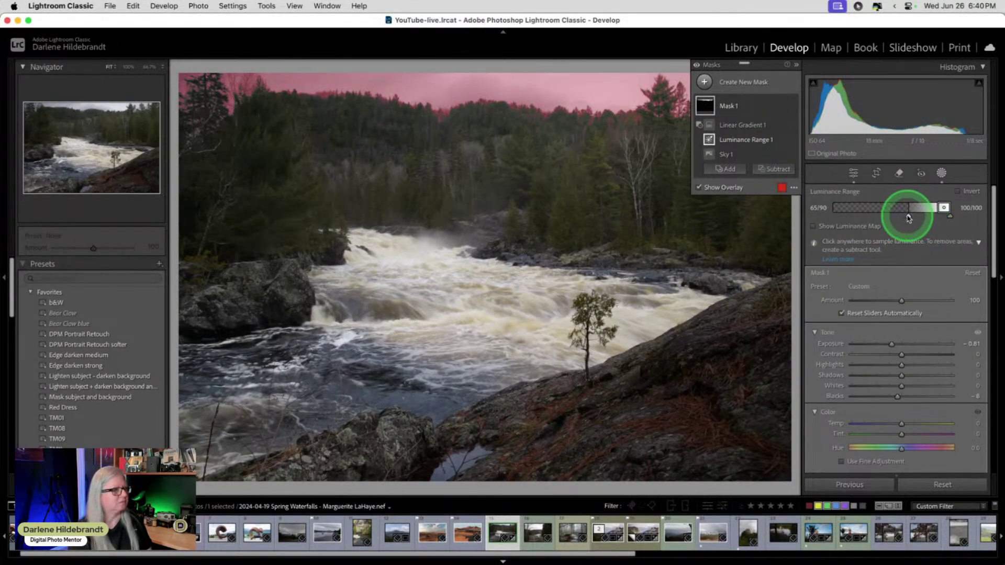
pyautogui.moveTo(907, 214)
pyautogui.mouseDown()
pyautogui.moveTo(921, 208)
pyautogui.moveTo(911, 216)
pyautogui.mouseUp()
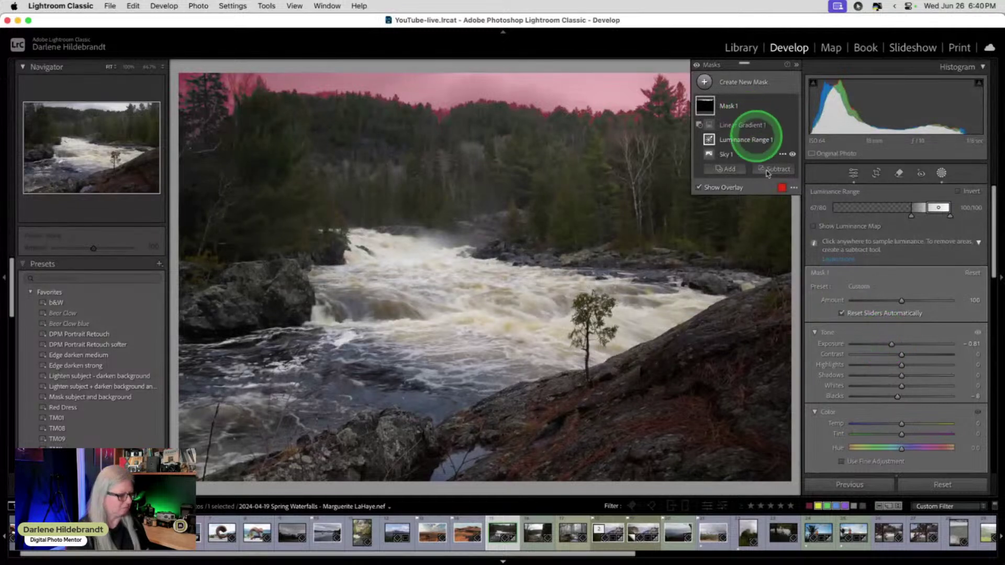
# - Hide the mask overlay and tint the masked sky pale blue with hue 222 and saturation 37
pyautogui.press('o')
pyautogui.scroll(-3, 818, 267)
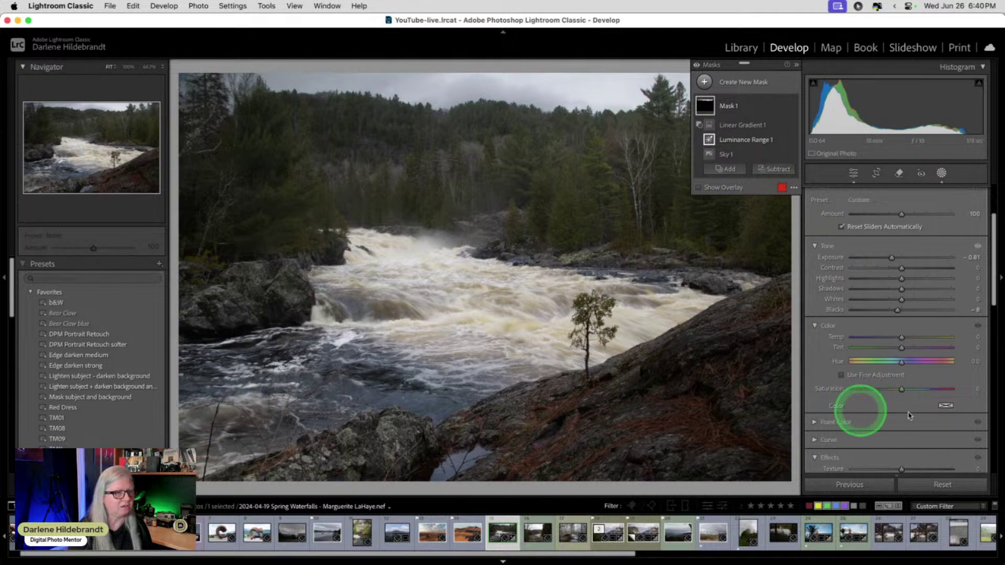
pyautogui.click(946, 407)
pyautogui.moveTo(841, 418); pyautogui.dragTo(825, 420)
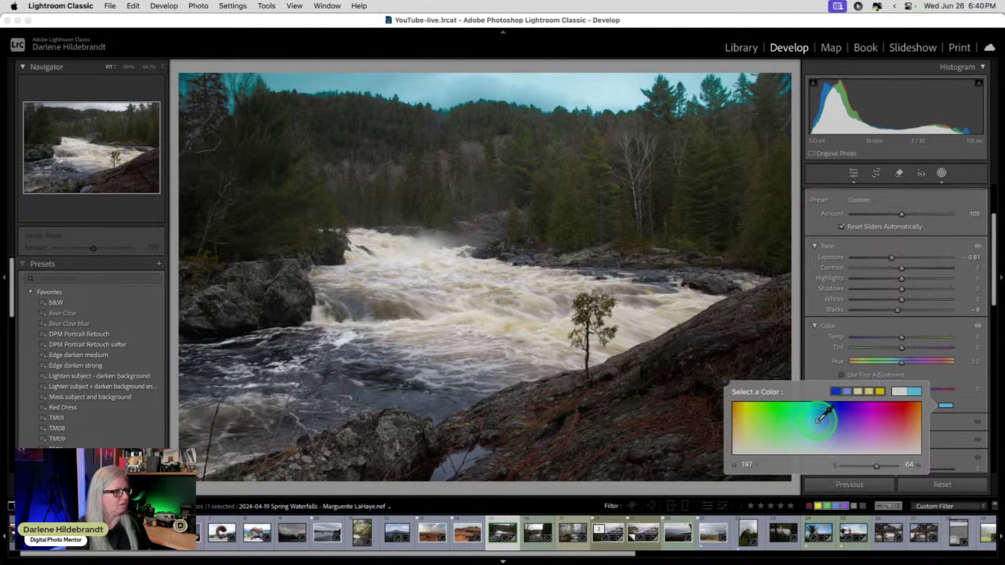
pyautogui.moveTo(740, 432); pyautogui.dragTo(732, 390)
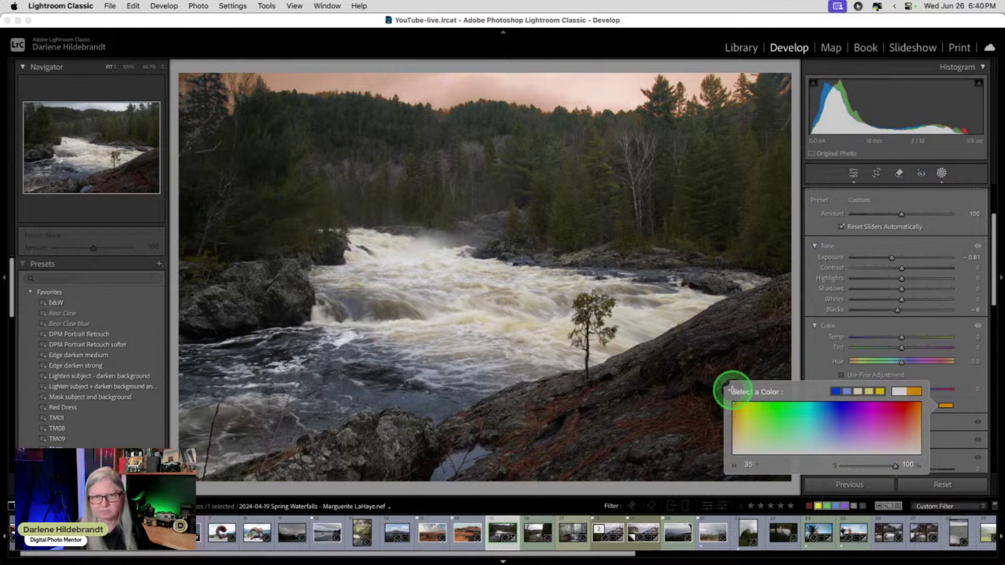
pyautogui.moveTo(731, 390); pyautogui.dragTo(883, 416)
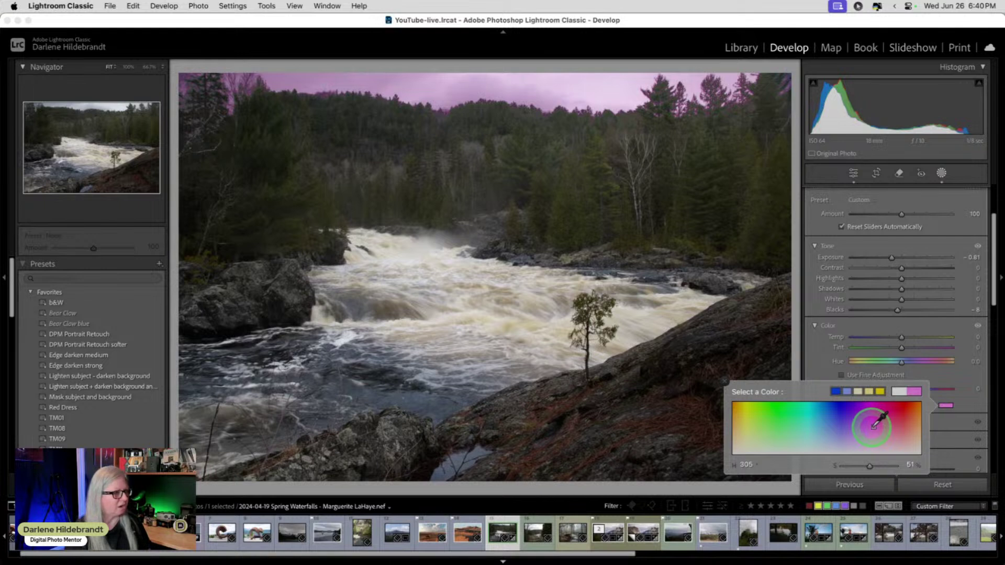
pyautogui.moveTo(884, 416); pyautogui.dragTo(850, 413)
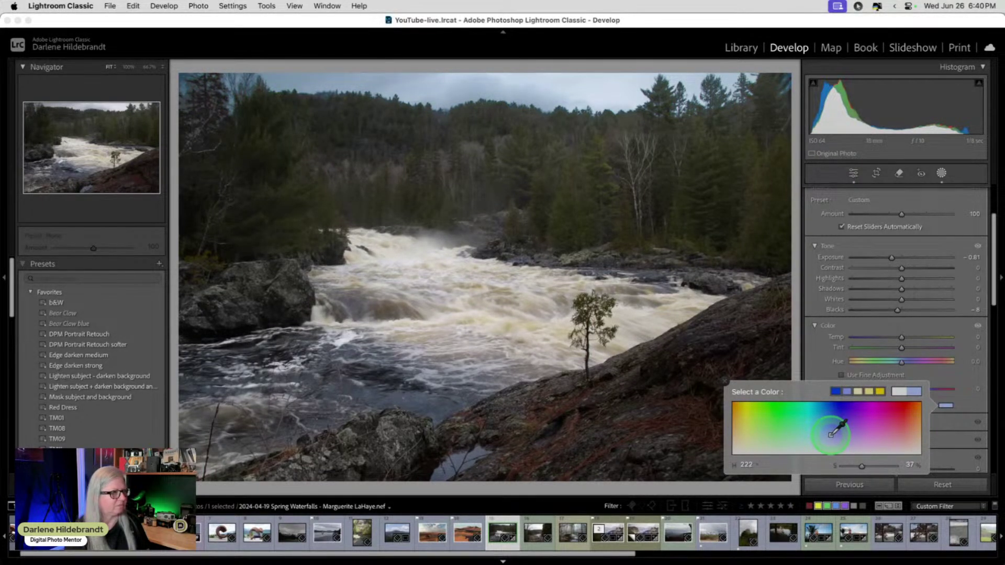
pyautogui.click(902, 316)
# - Leave masking and set the whole photo's Clarity to +13, Blacks to -23 and Whites to +62
pyautogui.scroll(3, 902, 319)
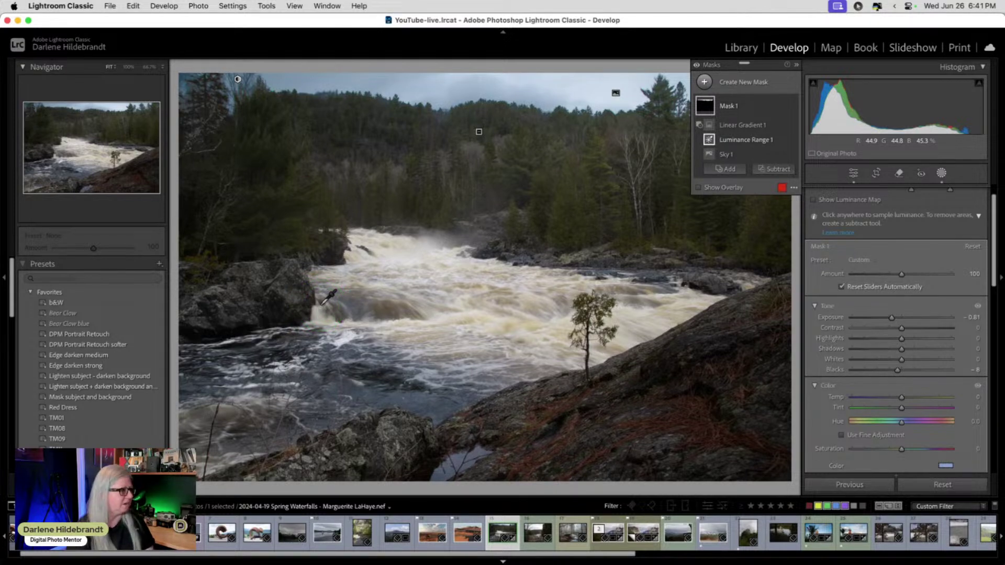
pyautogui.click(942, 173)
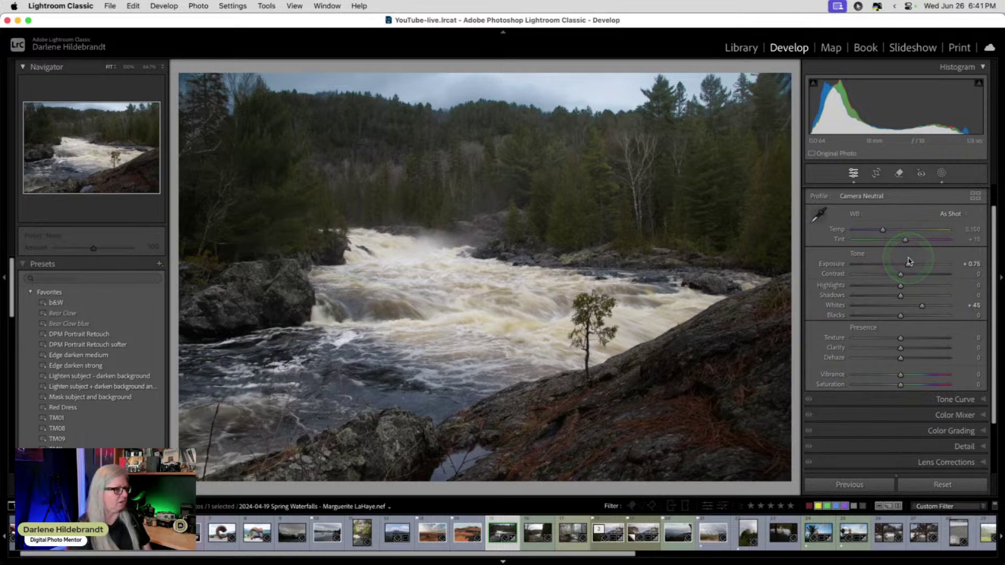
pyautogui.moveTo(900, 348); pyautogui.dragTo(930, 305)
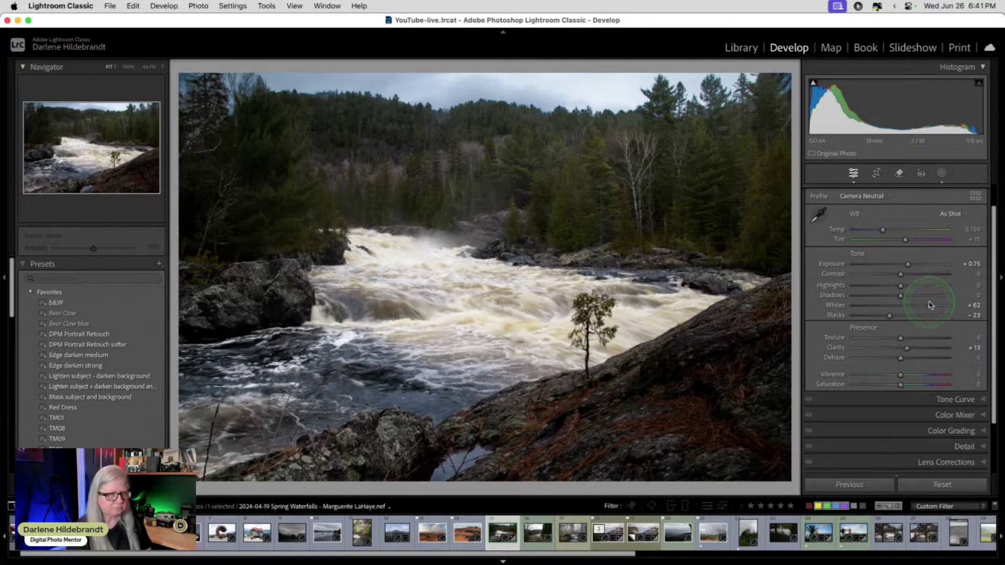
# - Lift the whole photo's Shadows to +31
pyautogui.moveTo(901, 295); pyautogui.dragTo(917, 296)
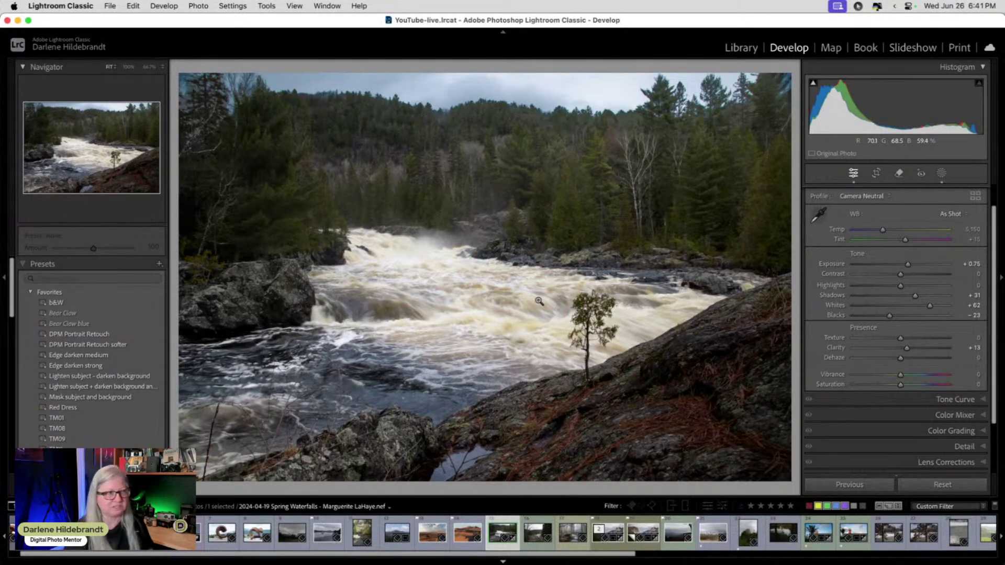
# - Test the Color Mixer's yellow saturation at -100 and bring it back to +1
pyautogui.scroll(-3, 875, 337)
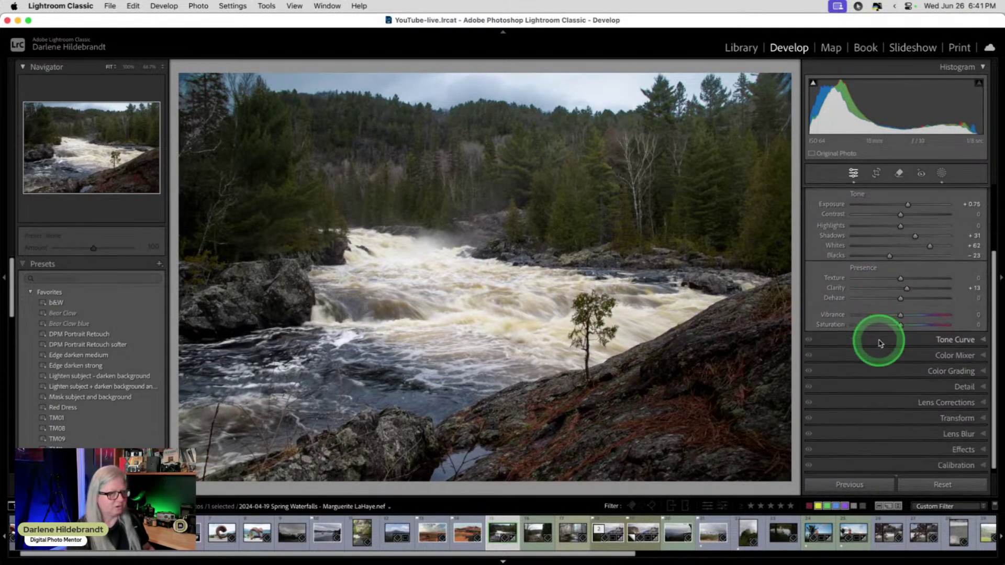
pyautogui.click(932, 356)
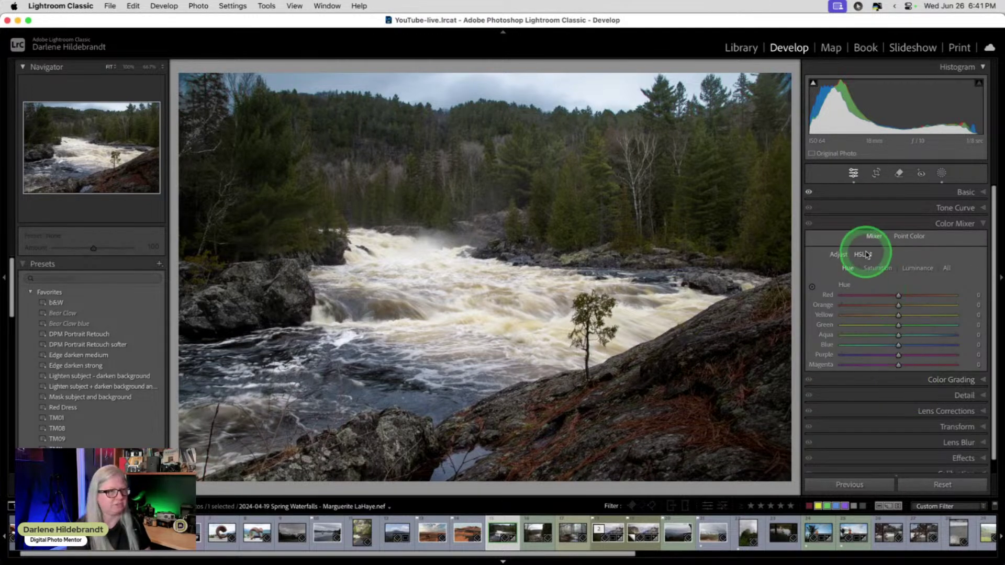
pyautogui.click(918, 268)
pyautogui.moveTo(899, 316); pyautogui.dragTo(814, 314)
pyautogui.click(877, 268)
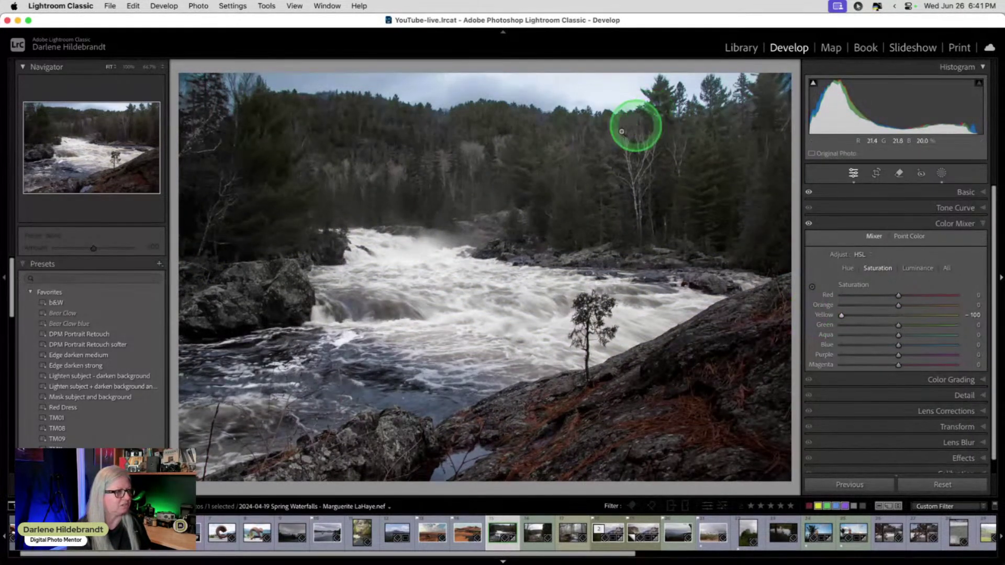
pyautogui.moveTo(841, 315); pyautogui.dragTo(911, 316)
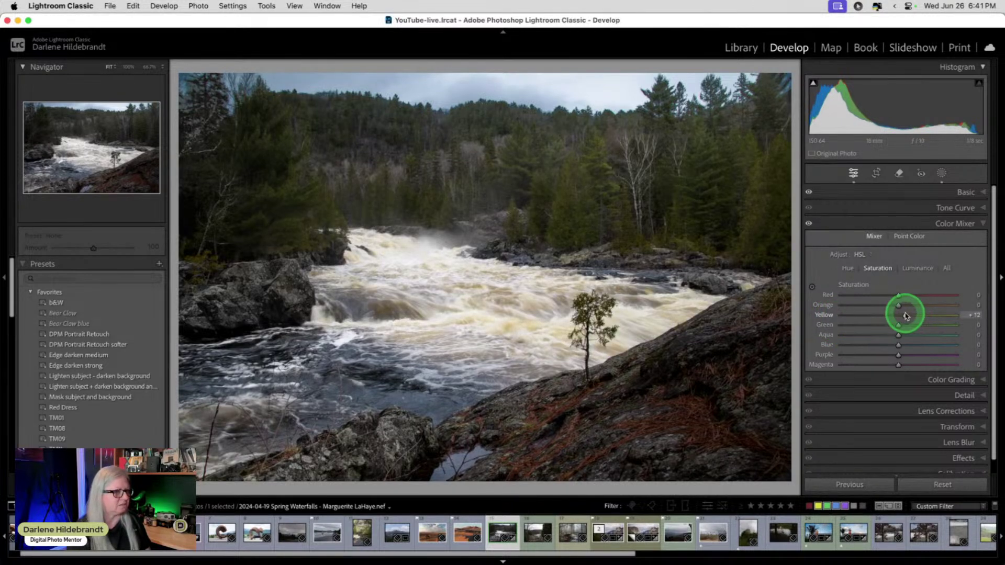
# - Set the Color Mixer's luminance to +14 for yellow and -11 for green
pyautogui.click(913, 268)
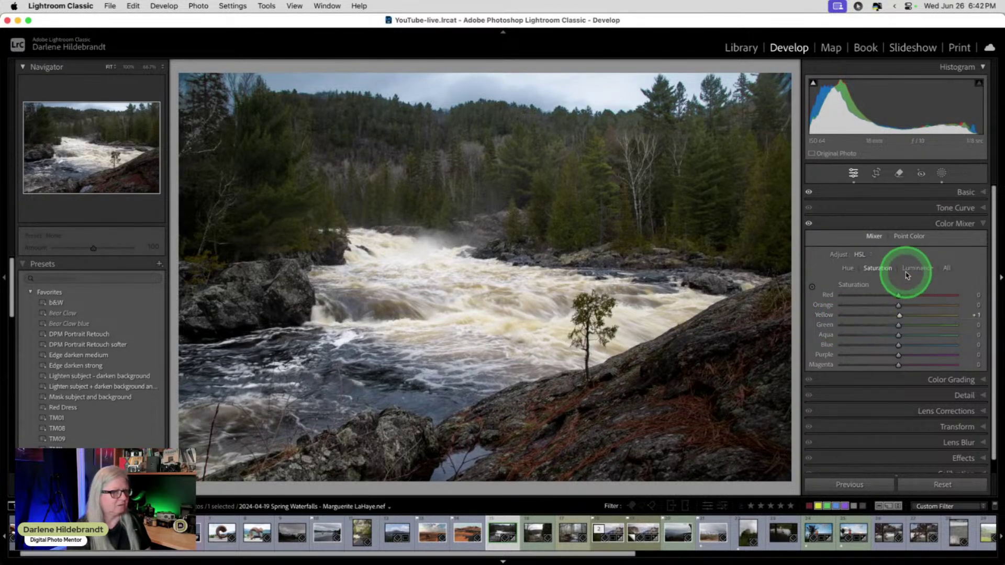
pyautogui.moveTo(897, 314); pyautogui.dragTo(906, 316)
pyautogui.moveTo(899, 325)
pyautogui.mouseDown()
pyautogui.moveTo(873, 320)
pyautogui.moveTo(967, 322)
pyautogui.moveTo(724, 315)
pyautogui.moveTo(886, 316)
pyautogui.moveTo(854, 308)
pyautogui.moveTo(888, 325)
pyautogui.mouseUp()
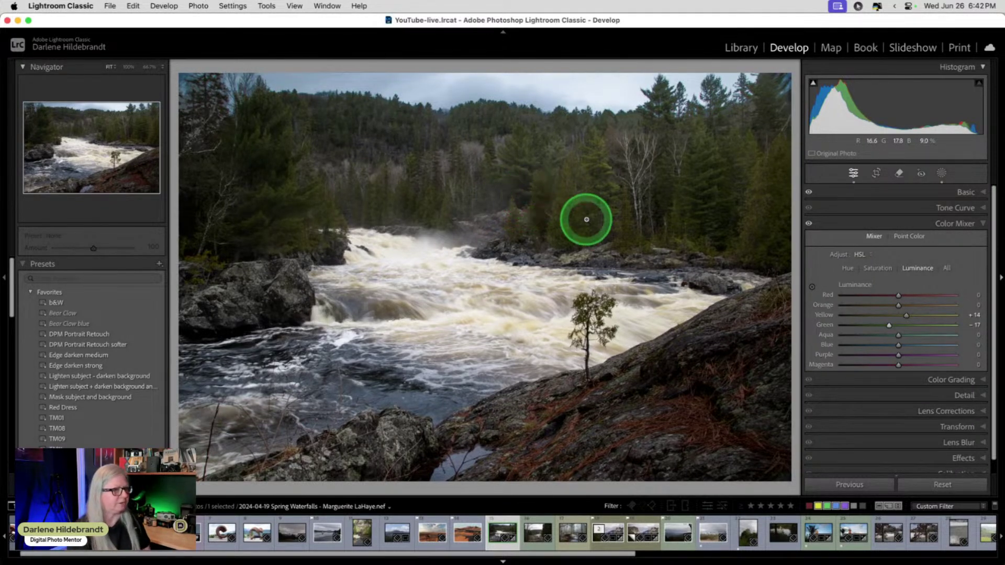
pyautogui.moveTo(890, 325); pyautogui.dragTo(890, 326)
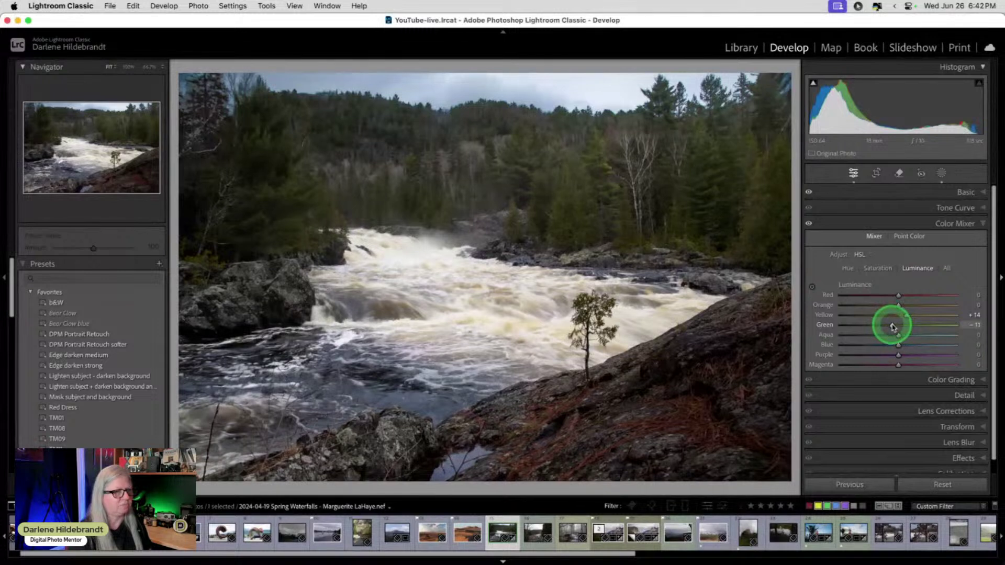
# - Sample the yellowish trees at the photo's right edge with Point Color and set the sample's Lum. Shift to 34
pyautogui.click(910, 236)
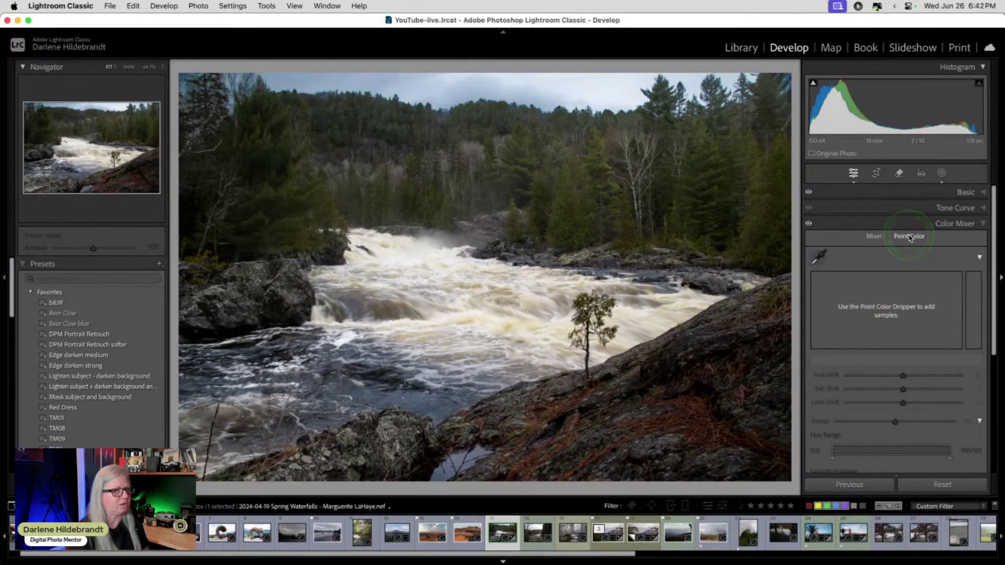
pyautogui.click(817, 259)
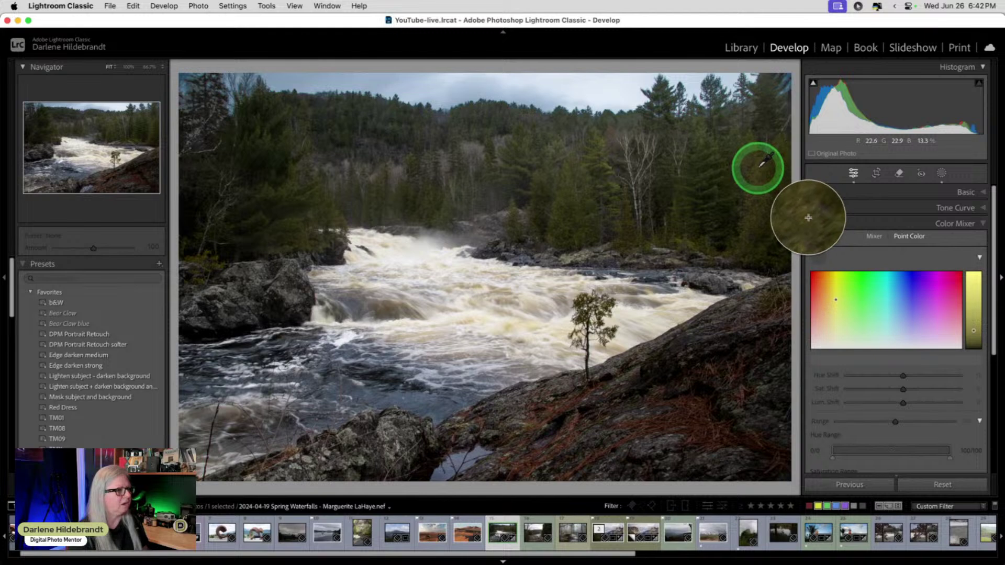
pyautogui.click(760, 166)
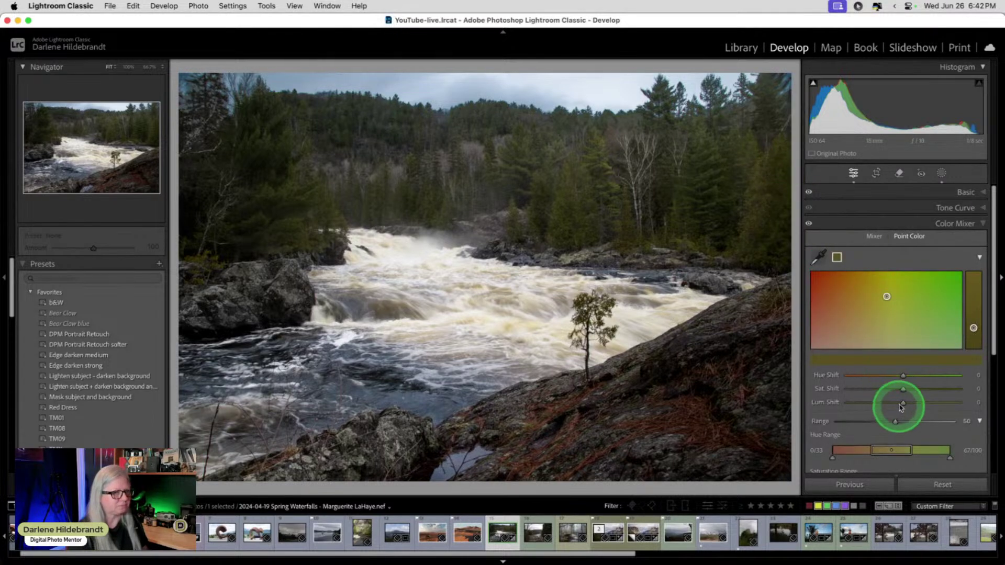
pyautogui.moveTo(903, 403)
pyautogui.mouseDown()
pyautogui.moveTo(935, 403)
pyautogui.moveTo(864, 400)
pyautogui.moveTo(924, 398)
pyautogui.mouseUp()
# - Add a second Point Color sample from the darker green trees, with Lum. Shift -17 and Sat. Shift 15
pyautogui.click(818, 257)
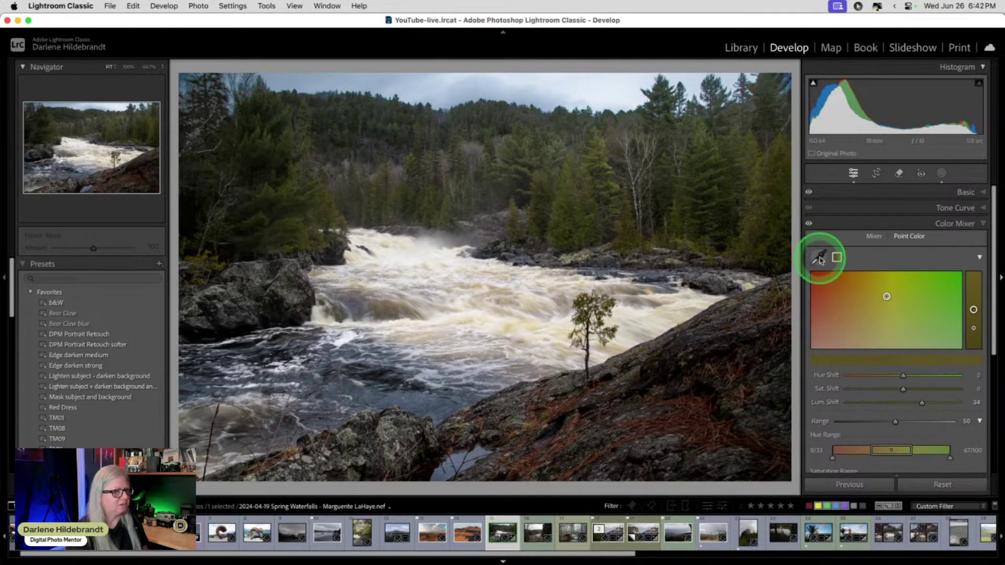
pyautogui.click(728, 200)
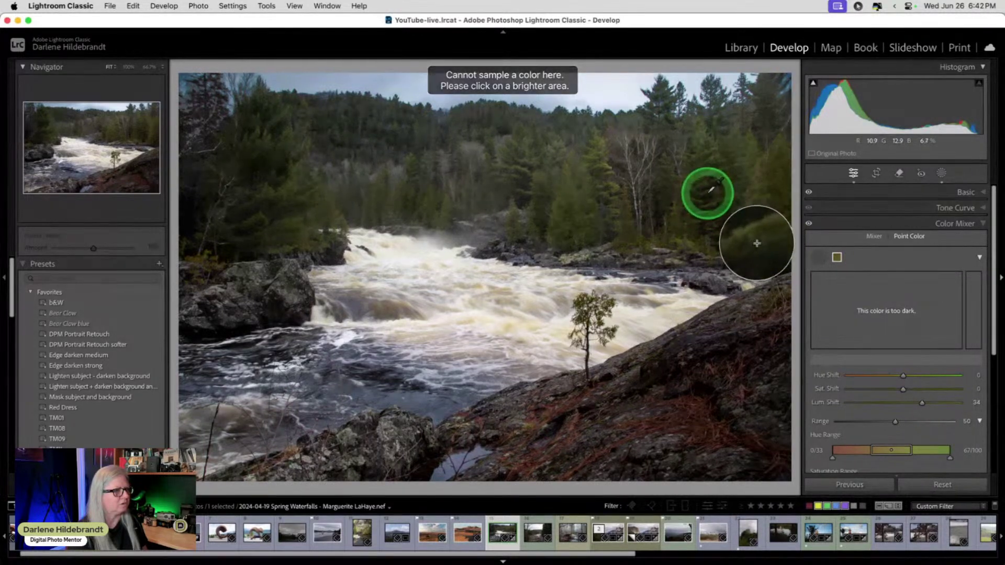
pyautogui.click(710, 191)
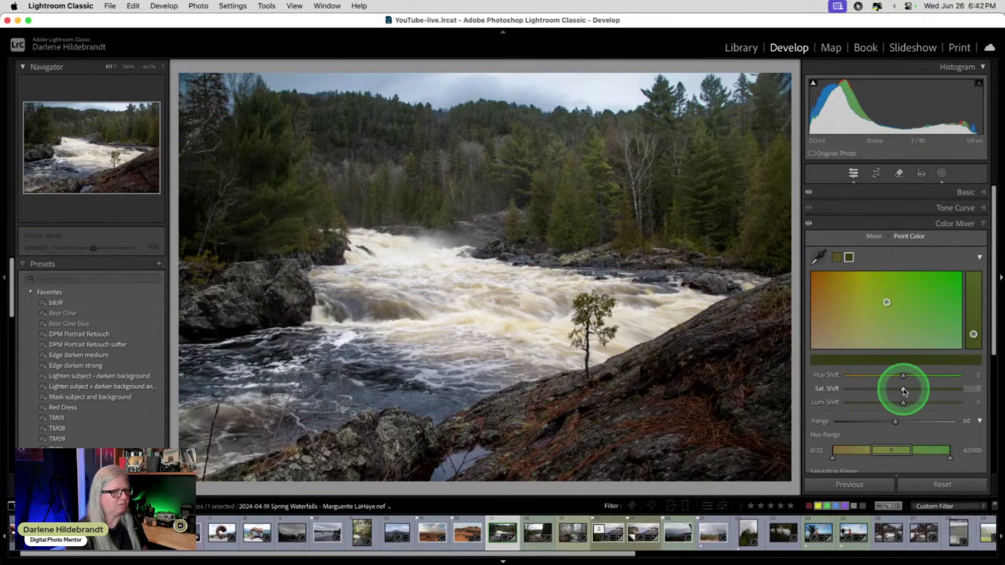
pyautogui.moveTo(903, 402)
pyautogui.mouseDown()
pyautogui.moveTo(890, 402)
pyautogui.moveTo(916, 403)
pyautogui.moveTo(893, 401)
pyautogui.moveTo(911, 390)
pyautogui.moveTo(891, 389)
pyautogui.moveTo(908, 390)
pyautogui.mouseUp()
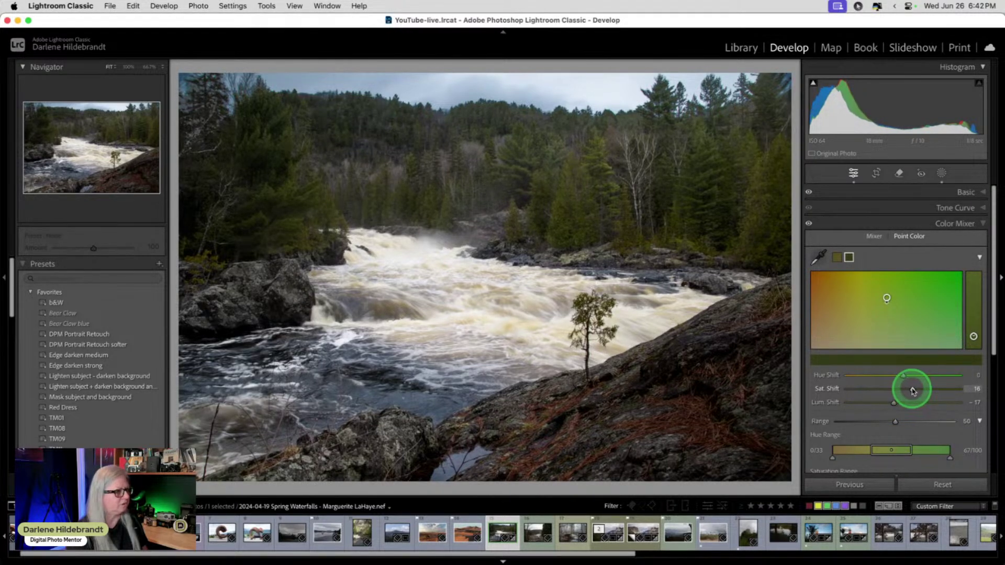
# - Compare the photo with and without the Color Mixer edits, and delete all Point Color swatches
pyautogui.click(808, 223)
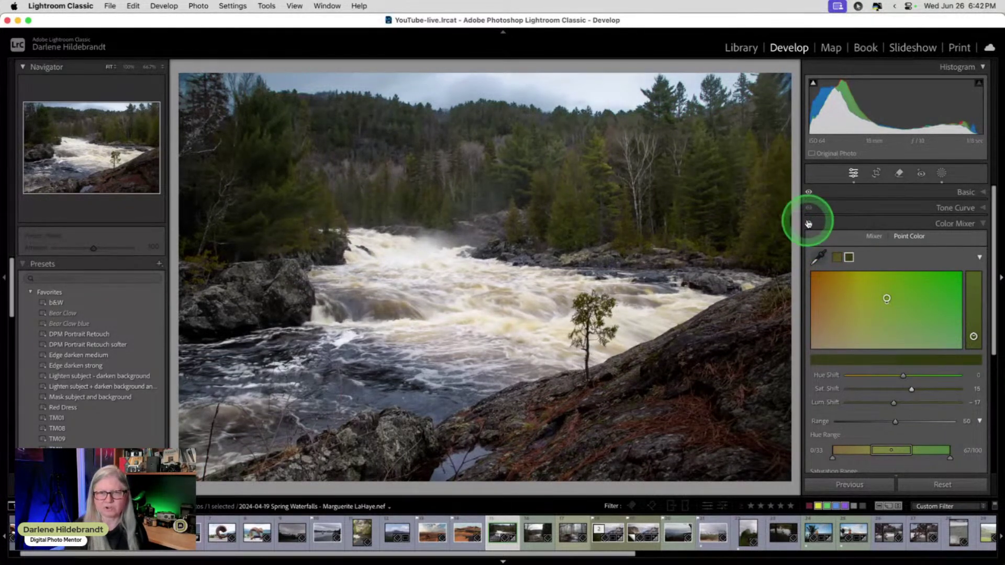
pyautogui.click(808, 223)
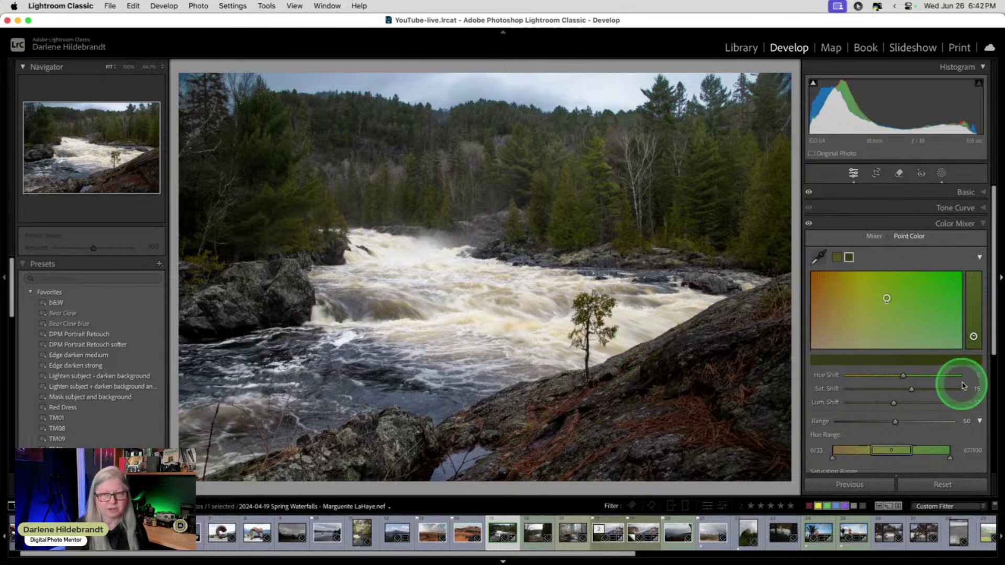
pyautogui.rightClick(848, 257)
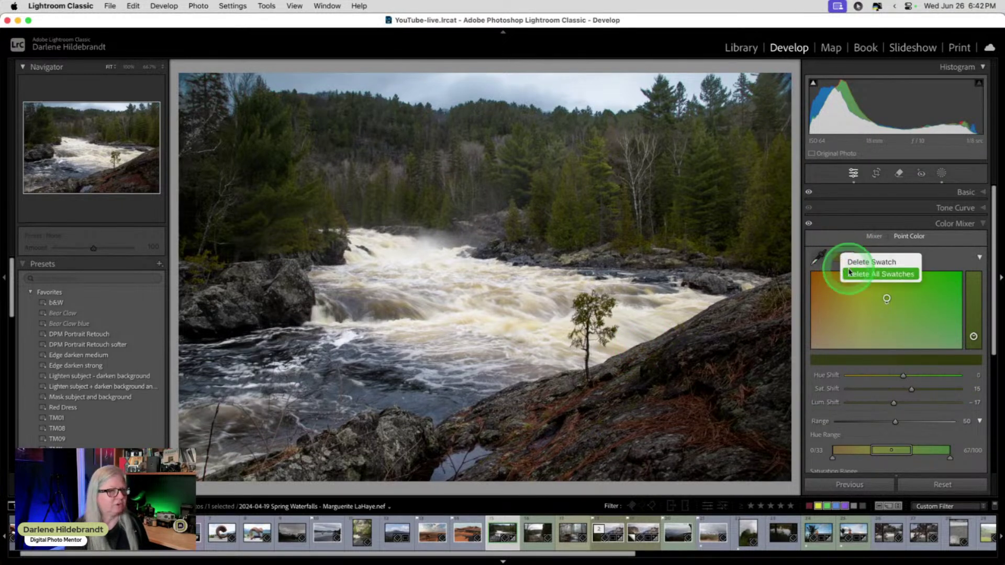
pyautogui.click(854, 273)
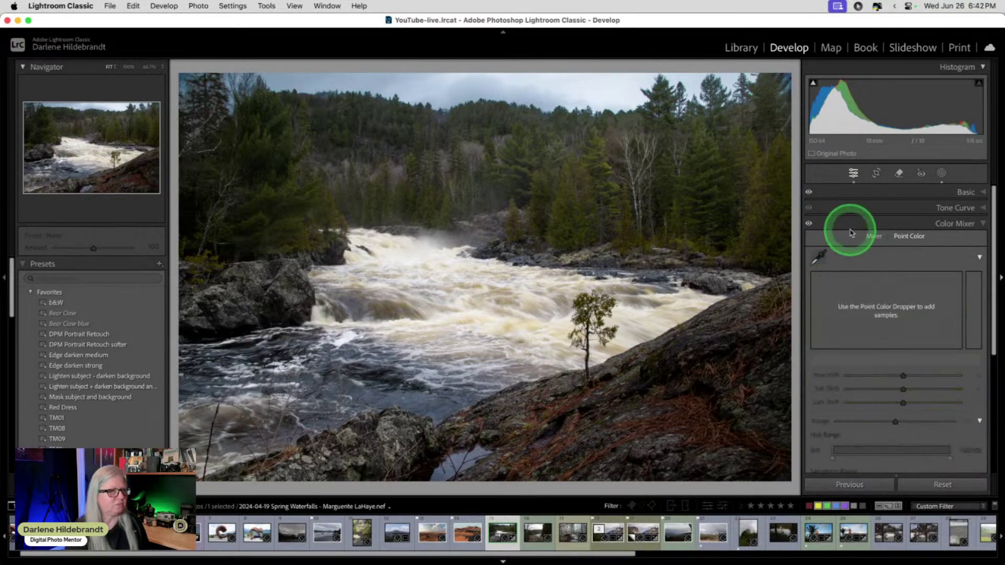
# - Create a Color Range mask sampled from the green trees beyond the river and increase its Refine amount
pyautogui.click(941, 174)
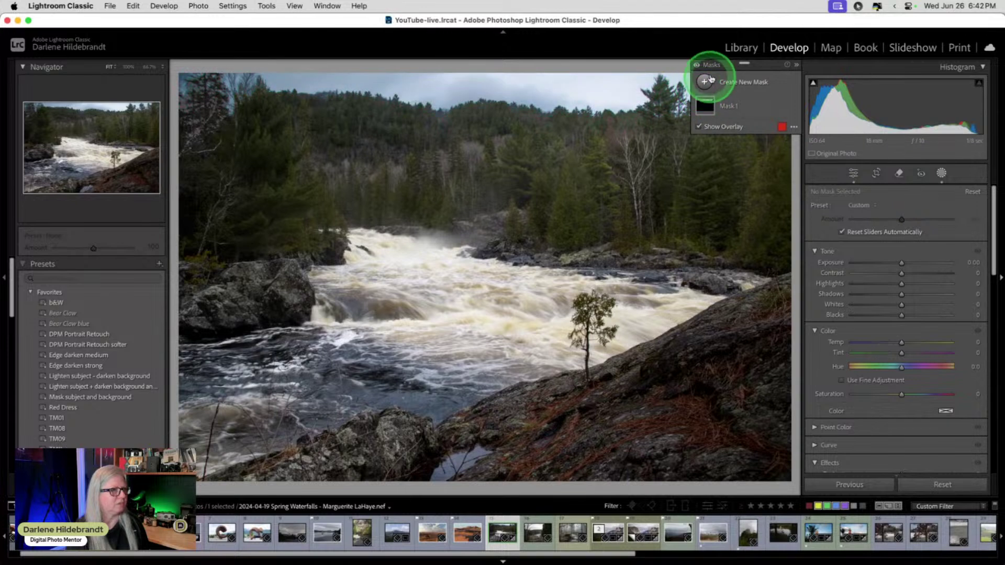
pyautogui.click(704, 81)
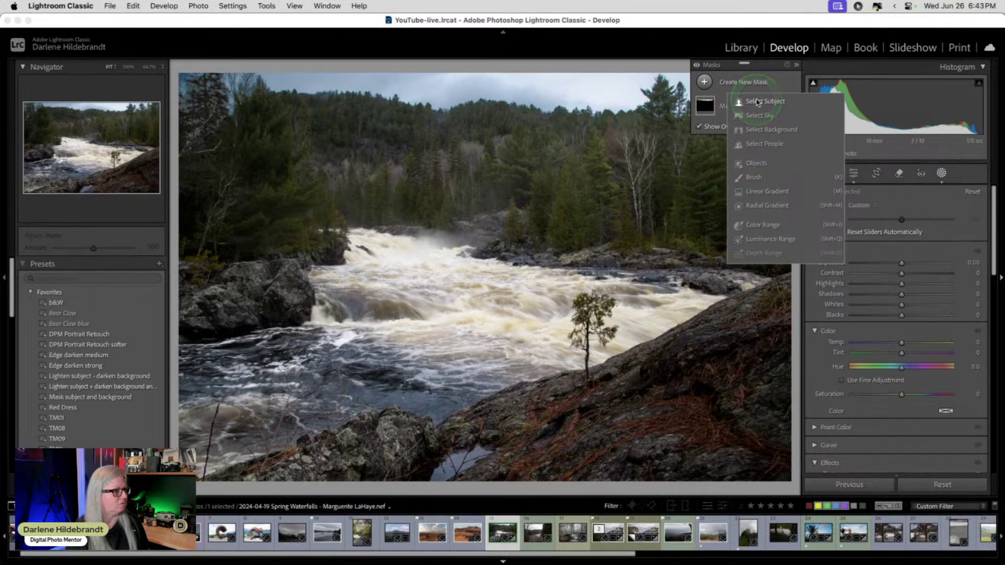
pyautogui.click(763, 225)
pyautogui.click(581, 197)
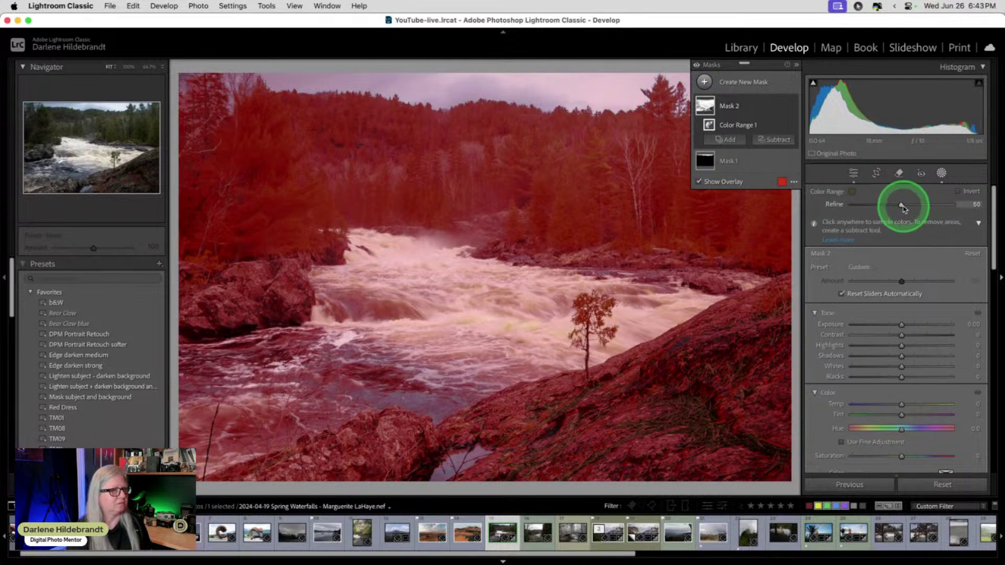
pyautogui.moveTo(902, 205); pyautogui.dragTo(923, 206)
# - Sample the yellow-green trees at the photo's right with the new mask's Point Color dropper
pyautogui.scroll(-5, 902, 275)
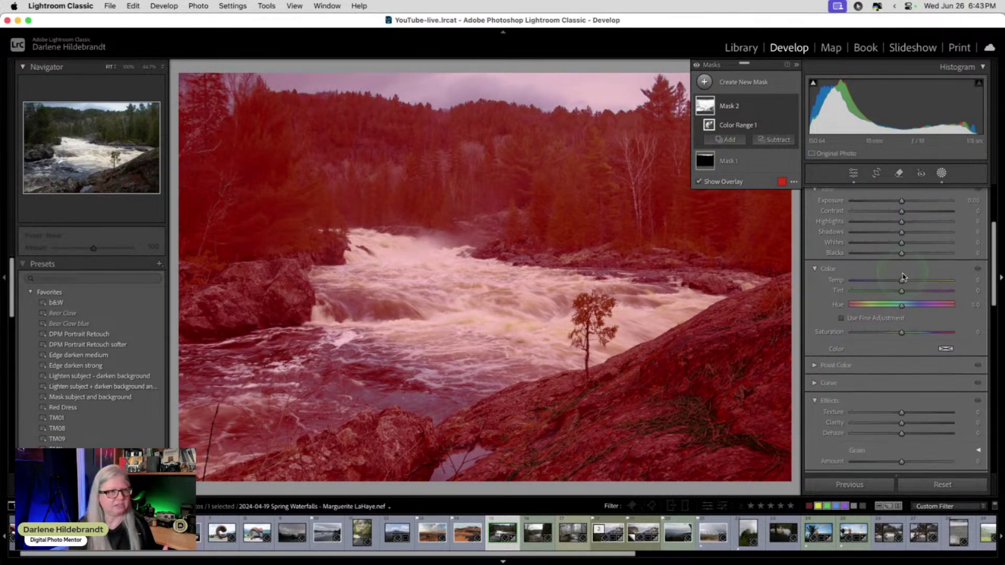
pyautogui.scroll(-2, 890, 283)
pyautogui.click(817, 339)
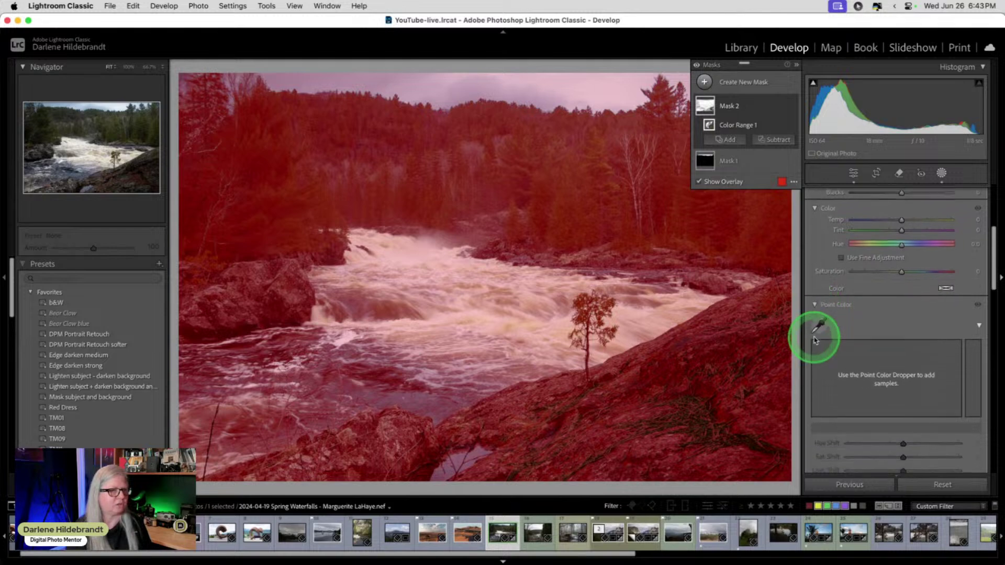
pyautogui.click(818, 325)
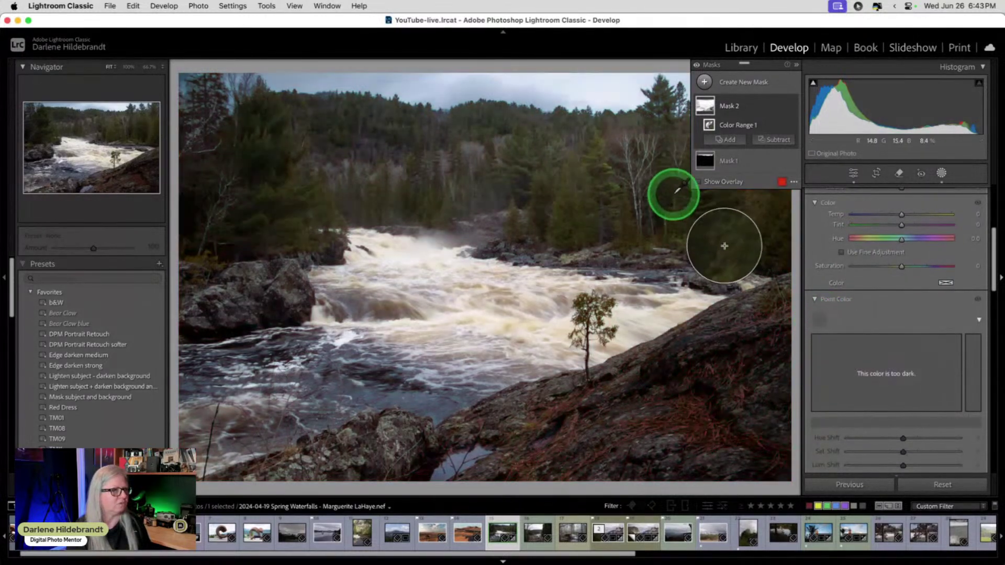
pyautogui.click(751, 202)
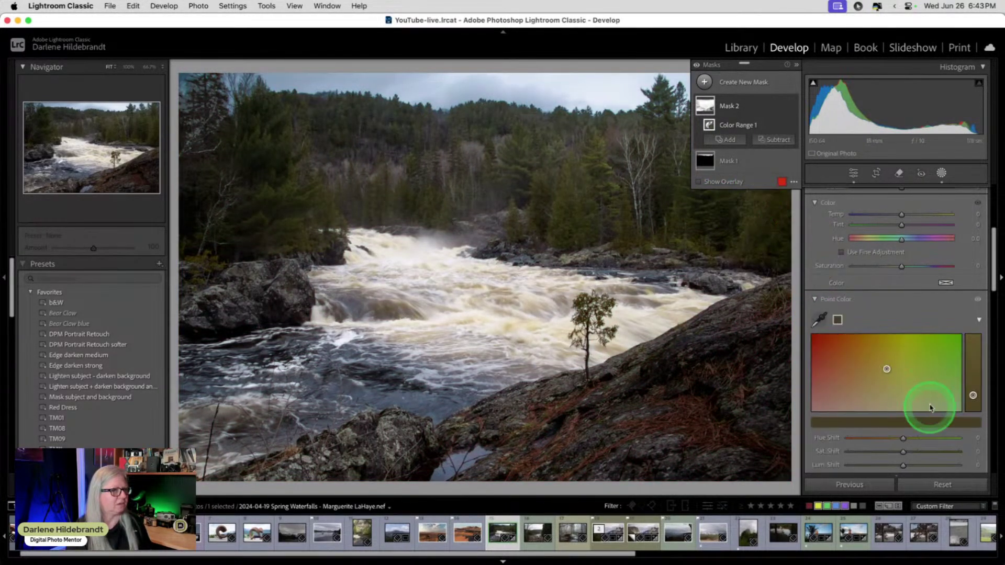
# - Visualize the sampled color's range, shift its hue range to 16/49 and 84/100, and slightly adjust its luminance range
pyautogui.scroll(-5, 893, 384)
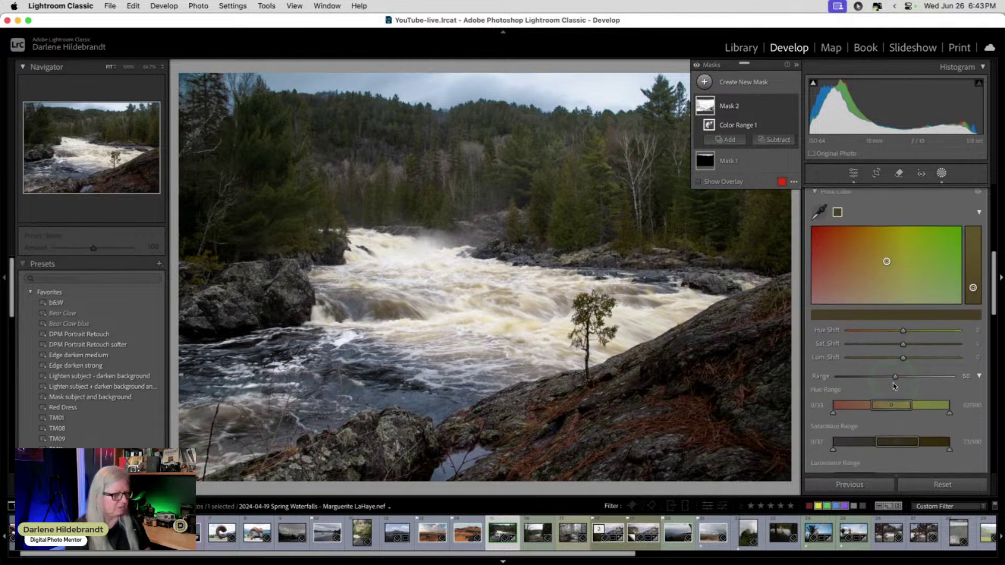
pyautogui.scroll(-3, 858, 444)
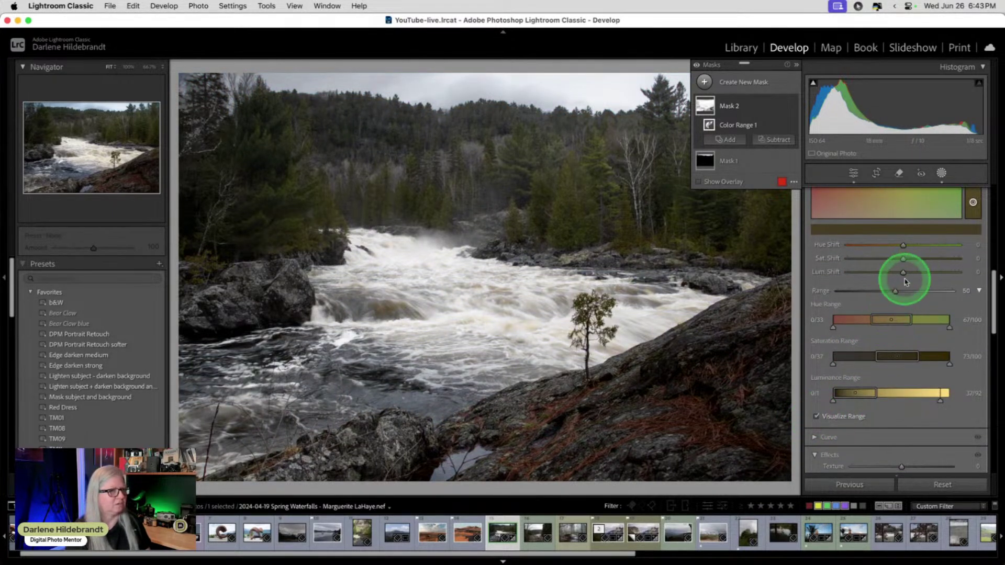
pyautogui.scroll(1, 904, 271)
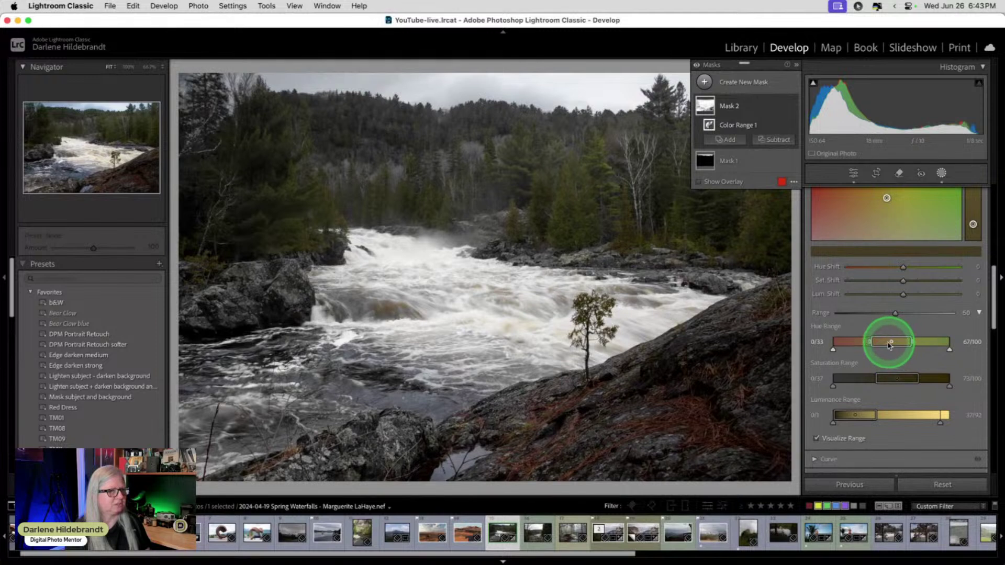
pyautogui.scroll(3, 884, 343)
pyautogui.scroll(-4, 883, 346)
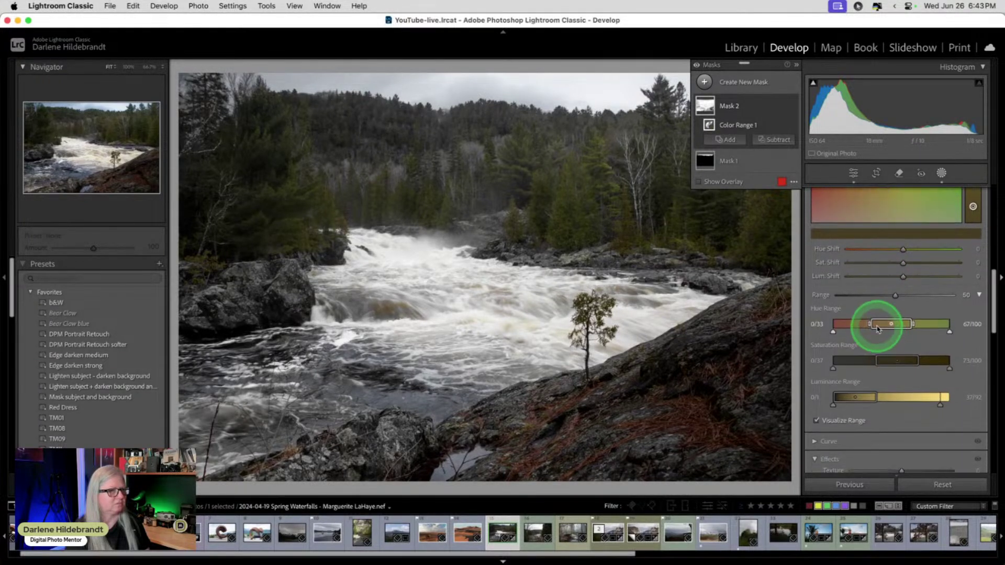
pyautogui.moveTo(883, 326); pyautogui.dragTo(910, 326)
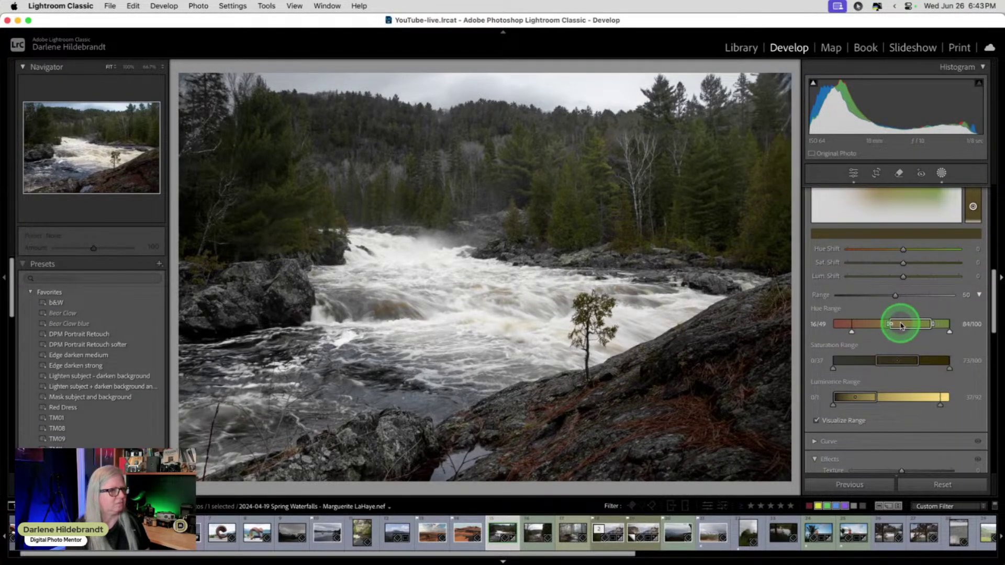
pyautogui.moveTo(864, 397)
pyautogui.mouseDown()
pyautogui.moveTo(893, 398)
pyautogui.moveTo(865, 397)
pyautogui.mouseUp()
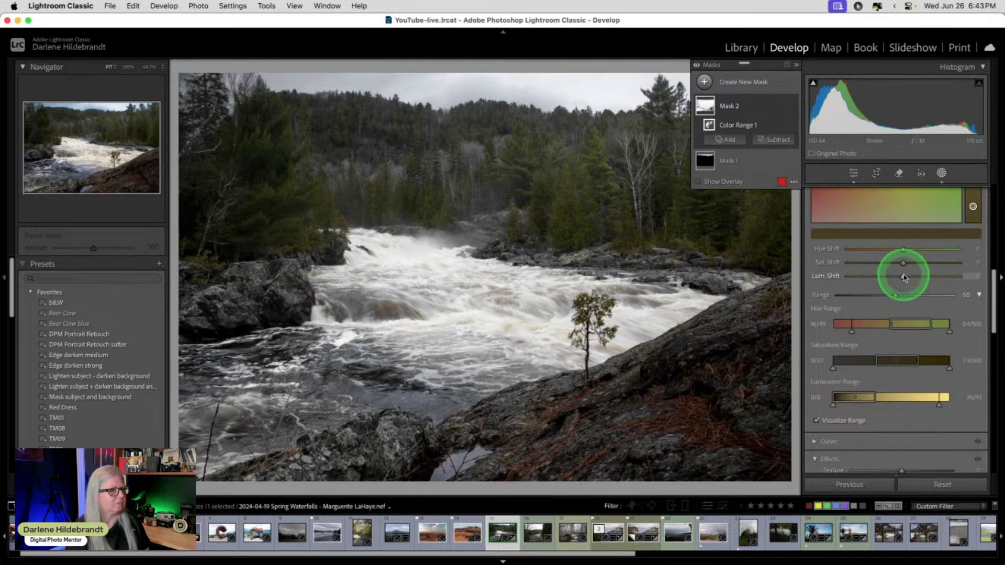
# - Set the mask's Point Color sample to Lum. Shift 18 and Sat. Shift 20
pyautogui.moveTo(904, 278); pyautogui.dragTo(922, 276)
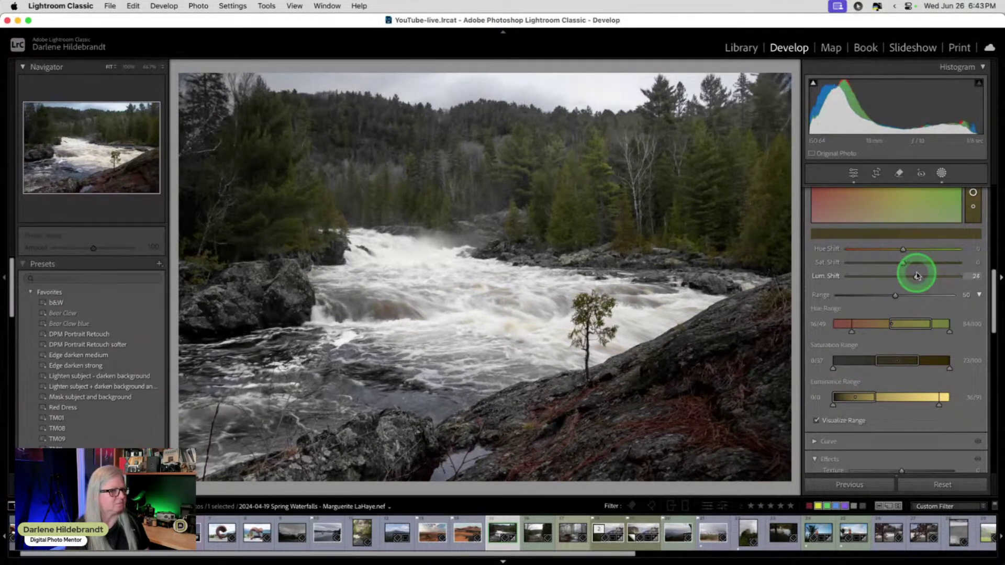
pyautogui.moveTo(913, 276); pyautogui.dragTo(913, 263)
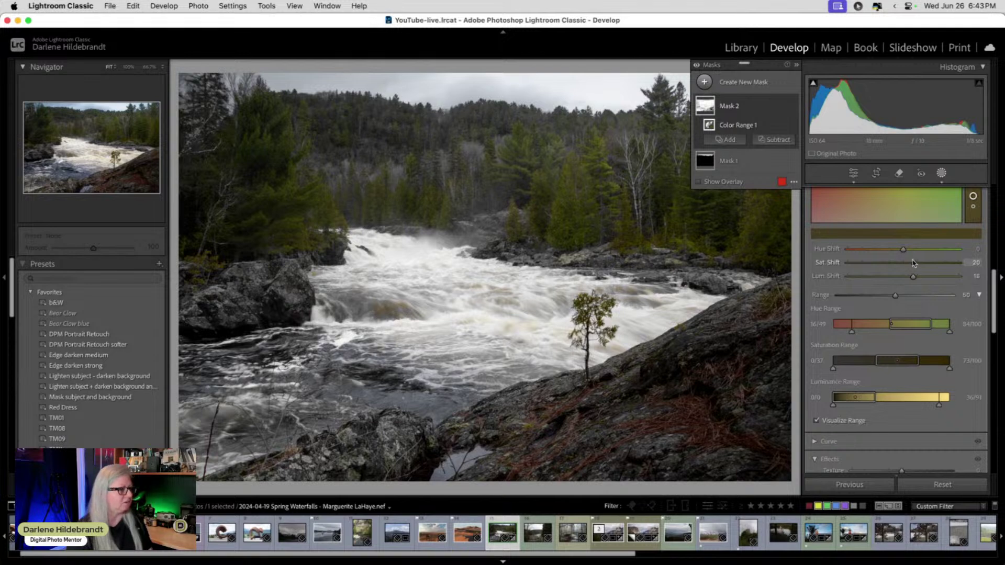
# - Subtract the river from the tree mask with an Objects selection brushed over the water, and reselect the tree mask
pyautogui.click(766, 140)
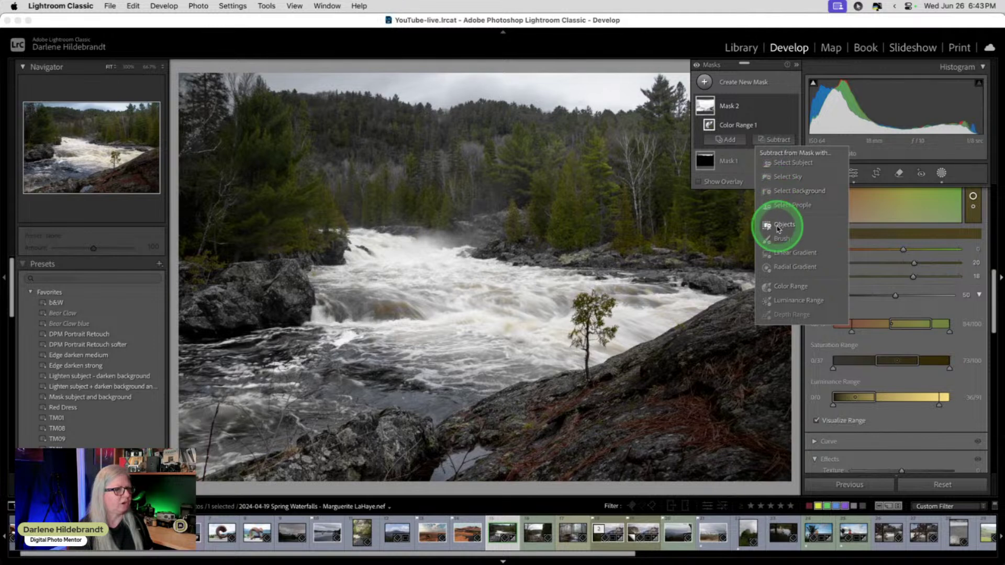
pyautogui.click(780, 224)
pyautogui.moveTo(361, 304)
pyautogui.mouseDown()
pyautogui.moveTo(389, 264)
pyautogui.moveTo(366, 255)
pyautogui.moveTo(477, 290)
pyautogui.moveTo(634, 303)
pyautogui.moveTo(742, 288)
pyautogui.moveTo(565, 344)
pyautogui.moveTo(394, 363)
pyautogui.moveTo(456, 332)
pyautogui.moveTo(206, 365)
pyautogui.mouseUp()
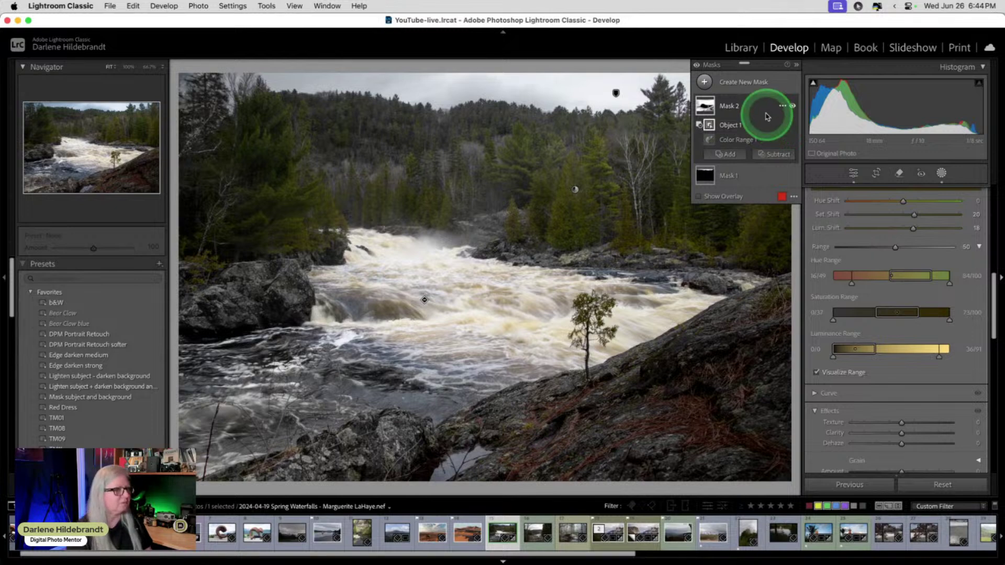
pyautogui.click(752, 139)
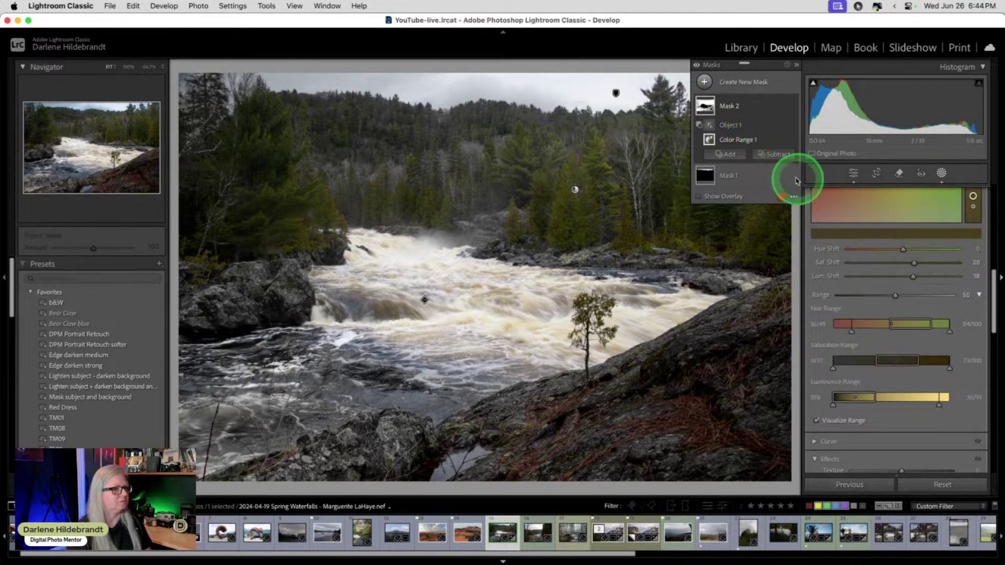
pyautogui.click(735, 106)
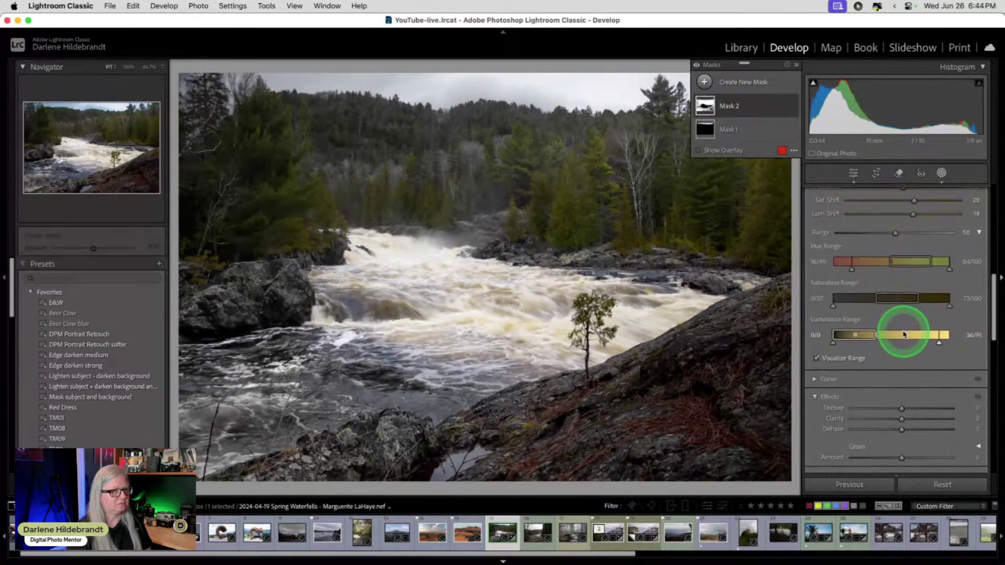
# - Try sampling another tree color in the tree mask, and set its existing Point Color sample to Hue Shift 15 and Sat. Shift 35
pyautogui.scroll(5, 903, 334)
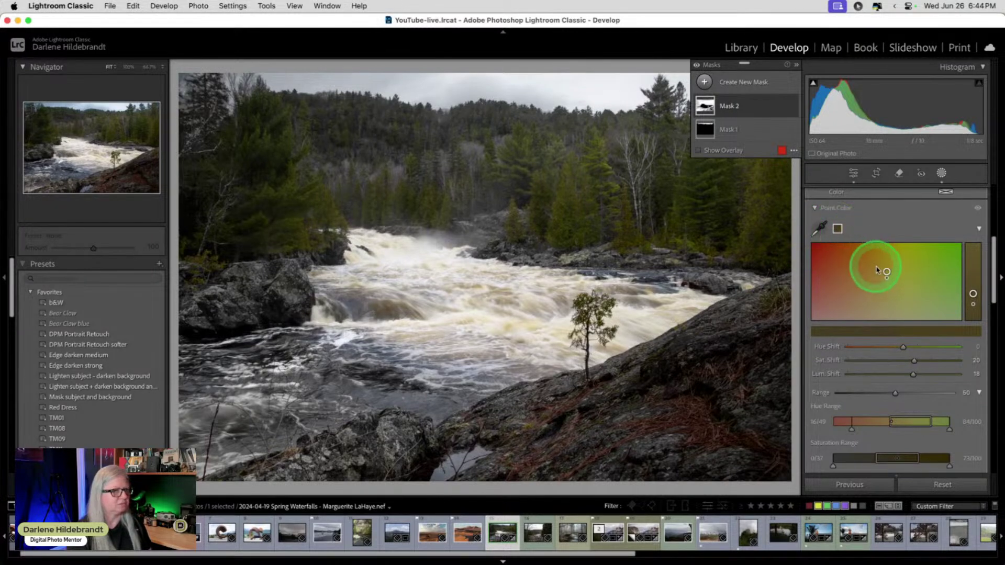
pyautogui.click(822, 229)
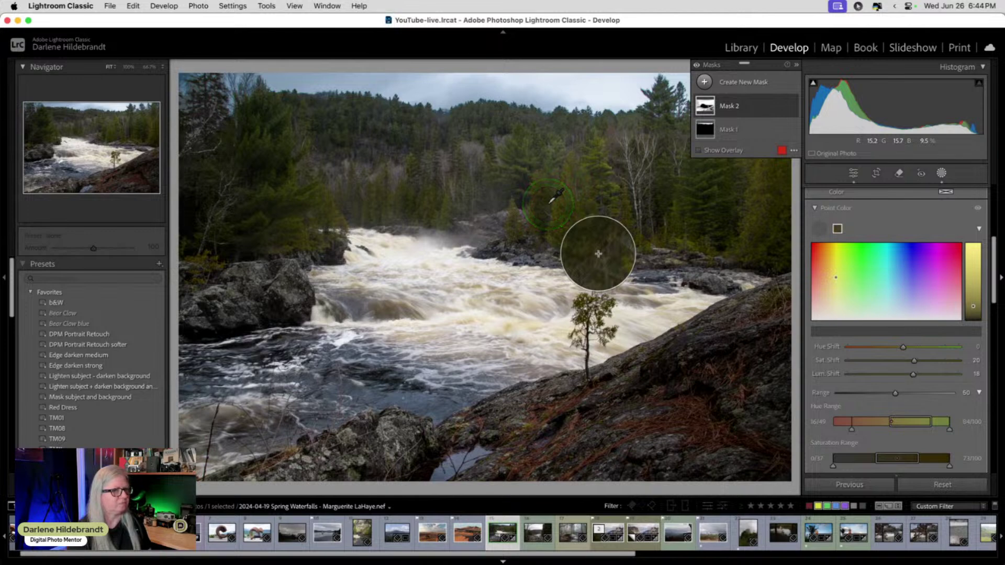
pyautogui.click(549, 202)
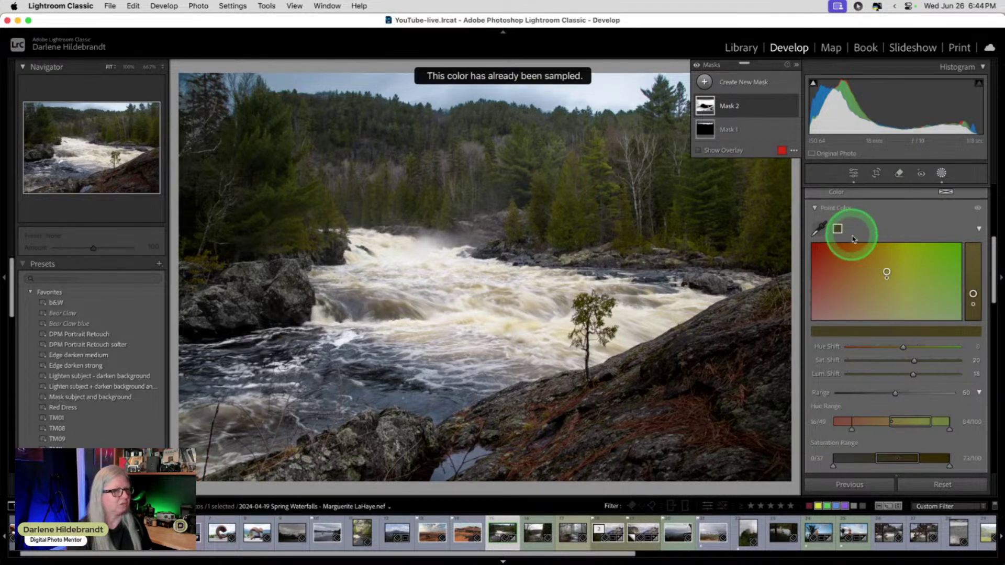
pyautogui.moveTo(886, 271)
pyautogui.mouseDown()
pyautogui.moveTo(893, 280)
pyautogui.moveTo(904, 267)
pyautogui.mouseUp()
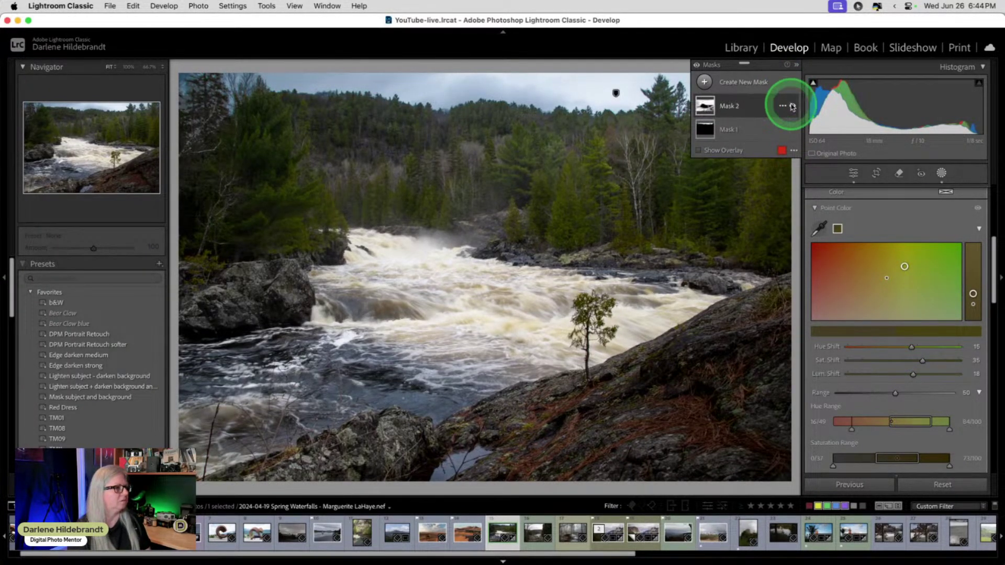
# - Compare the photo with and without the tree mask by toggling the mask's visibility several times
pyautogui.click(792, 107)
pyautogui.click(792, 106)
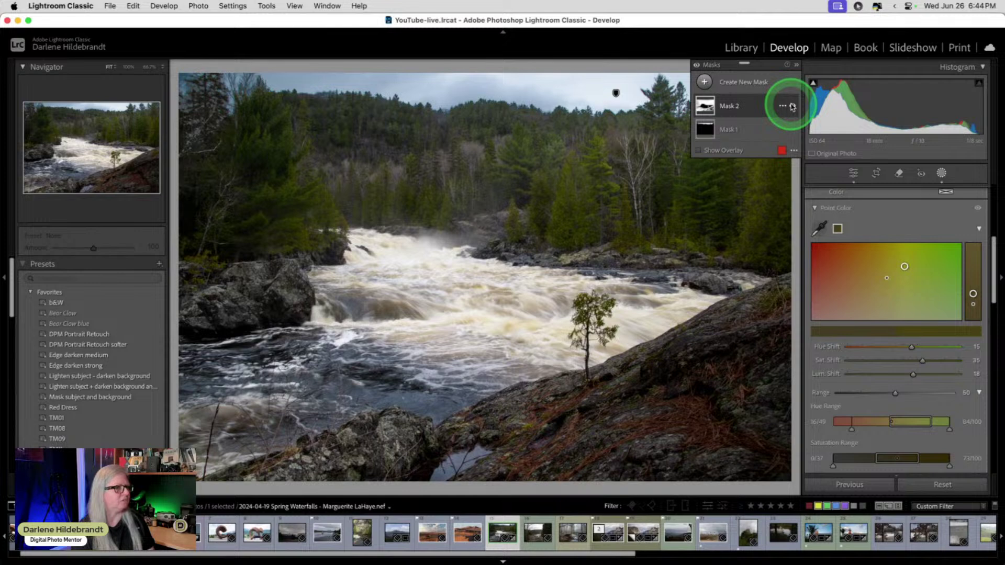
pyautogui.click(792, 106)
pyautogui.click(792, 107)
pyautogui.click(793, 106)
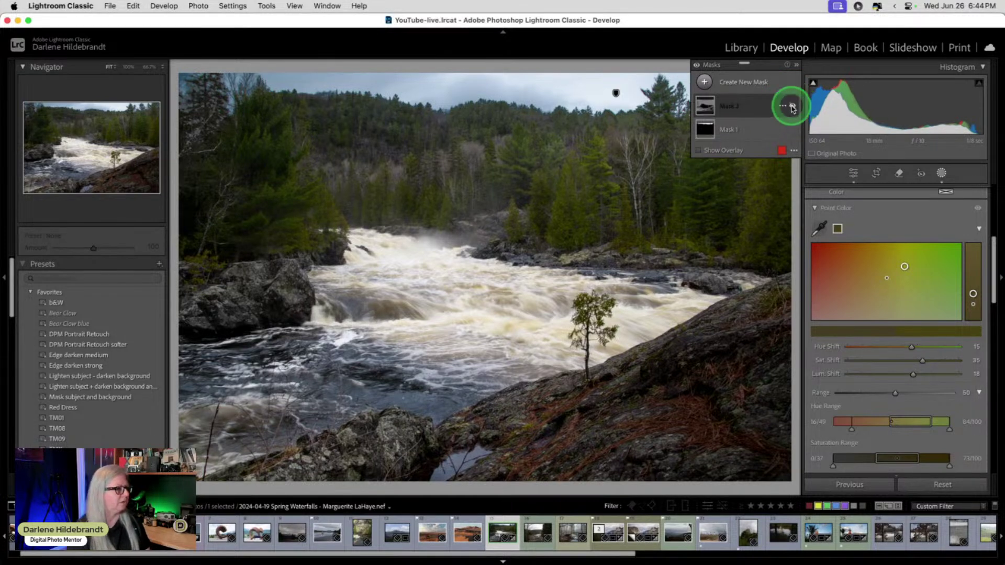
pyautogui.click(793, 106)
pyautogui.click(793, 106)
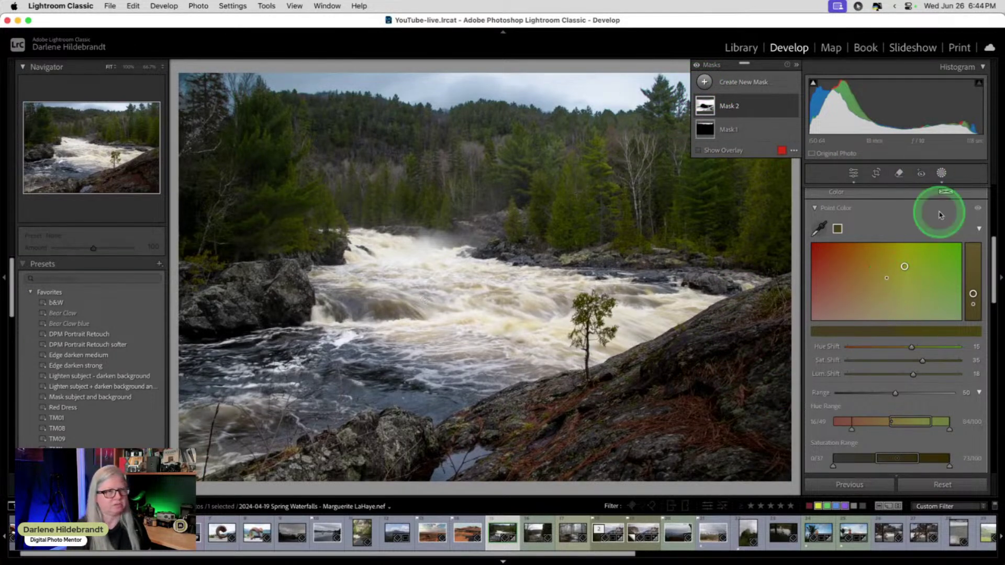
# - Create a new Objects mask of the river by brushing over the rushing water
pyautogui.click(704, 82)
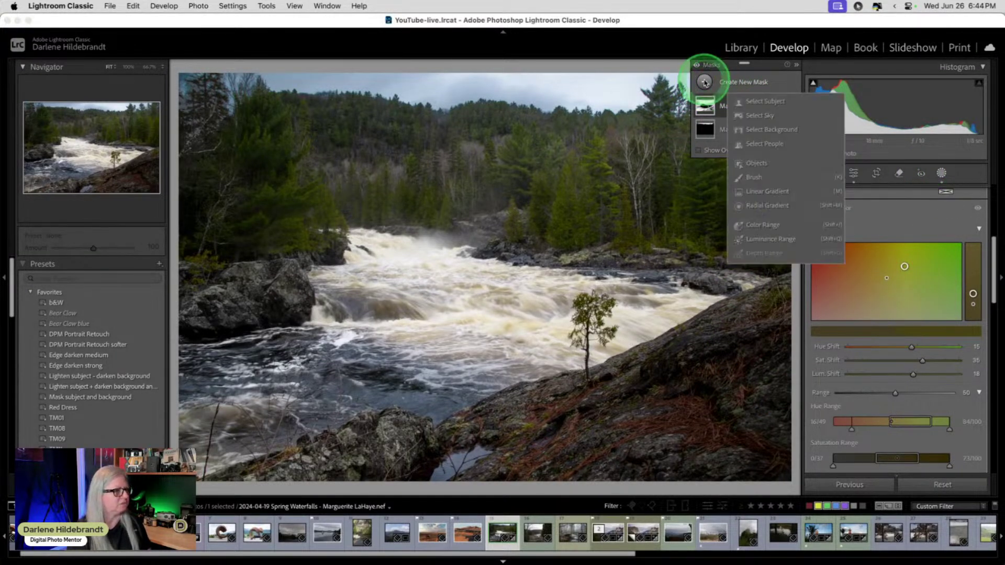
pyautogui.click(754, 164)
pyautogui.moveTo(352, 269)
pyautogui.mouseDown()
pyautogui.moveTo(403, 279)
pyautogui.moveTo(380, 261)
pyautogui.moveTo(367, 259)
pyautogui.moveTo(580, 305)
pyautogui.moveTo(660, 309)
pyautogui.moveTo(692, 287)
pyautogui.moveTo(709, 293)
pyautogui.moveTo(573, 351)
pyautogui.moveTo(449, 347)
pyautogui.moveTo(480, 330)
pyautogui.moveTo(313, 329)
pyautogui.moveTo(311, 351)
pyautogui.moveTo(248, 365)
pyautogui.moveTo(196, 404)
pyautogui.moveTo(193, 439)
pyautogui.moveTo(378, 382)
pyautogui.moveTo(464, 378)
pyautogui.mouseUp()
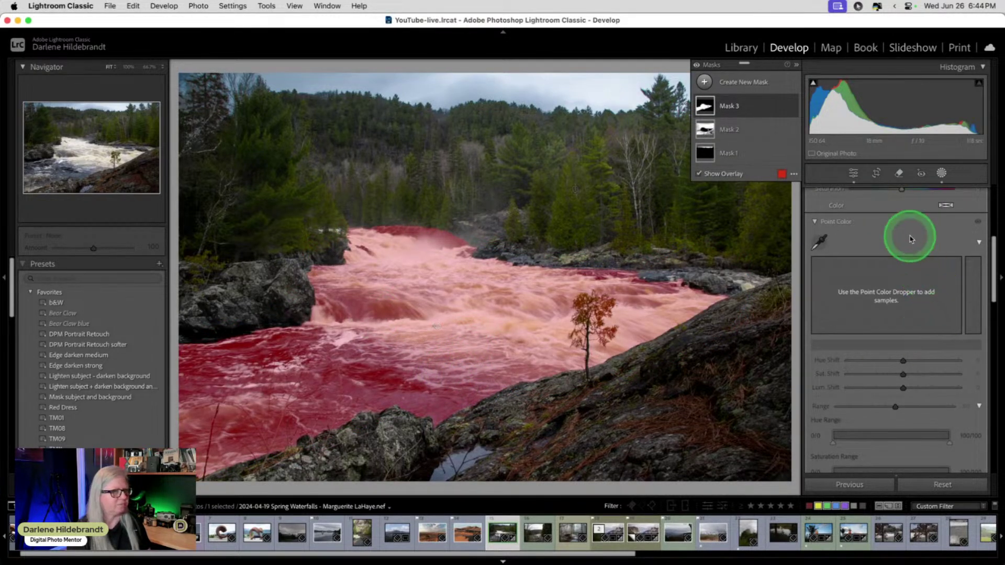
# - Try lowering the river mask's Saturation to −62 to neutralize the yellow water
pyautogui.scroll(5, 913, 226)
pyautogui.scroll(-1, 891, 325)
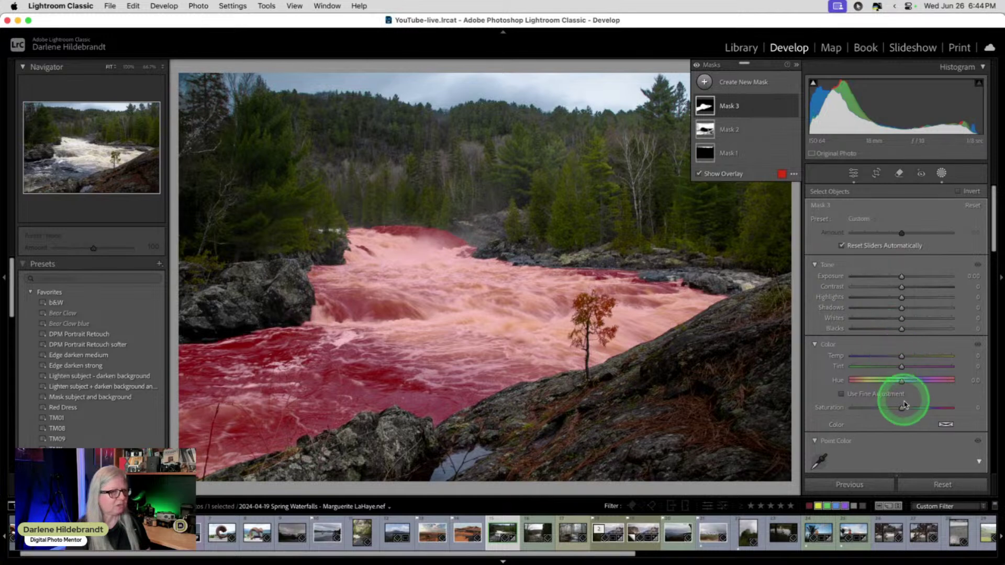
pyautogui.moveTo(899, 406); pyautogui.dragTo(900, 410)
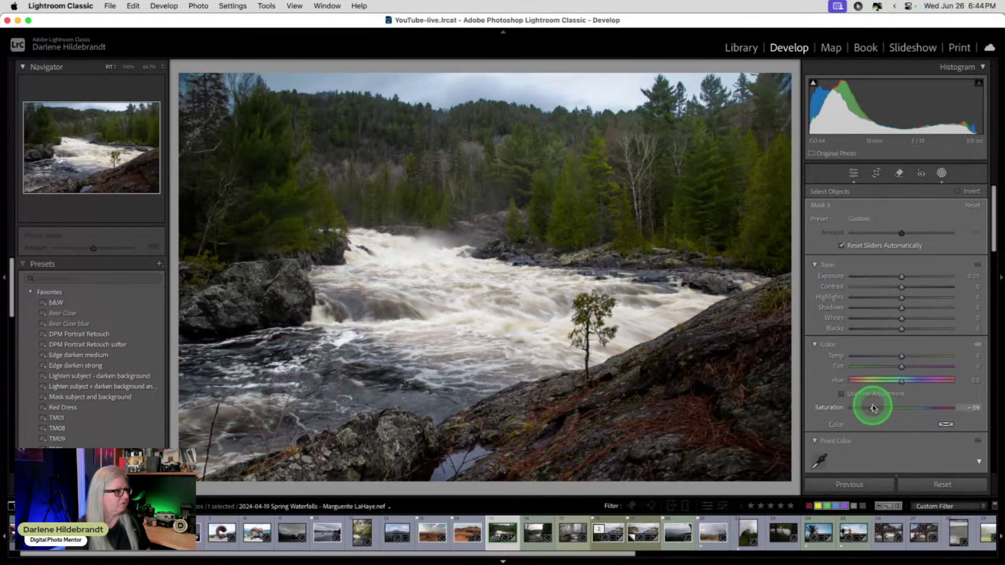
pyautogui.moveTo(870, 407); pyautogui.dragTo(871, 408)
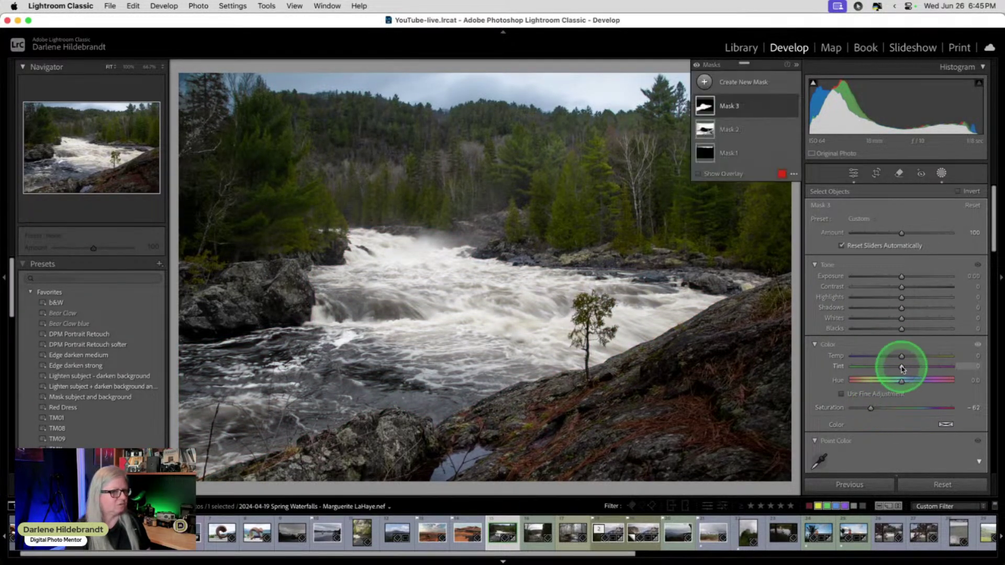
# - Set the river mask's Temp to −20 and Tint to −21, and reset its Saturation to 0
pyautogui.moveTo(901, 356); pyautogui.dragTo(892, 356)
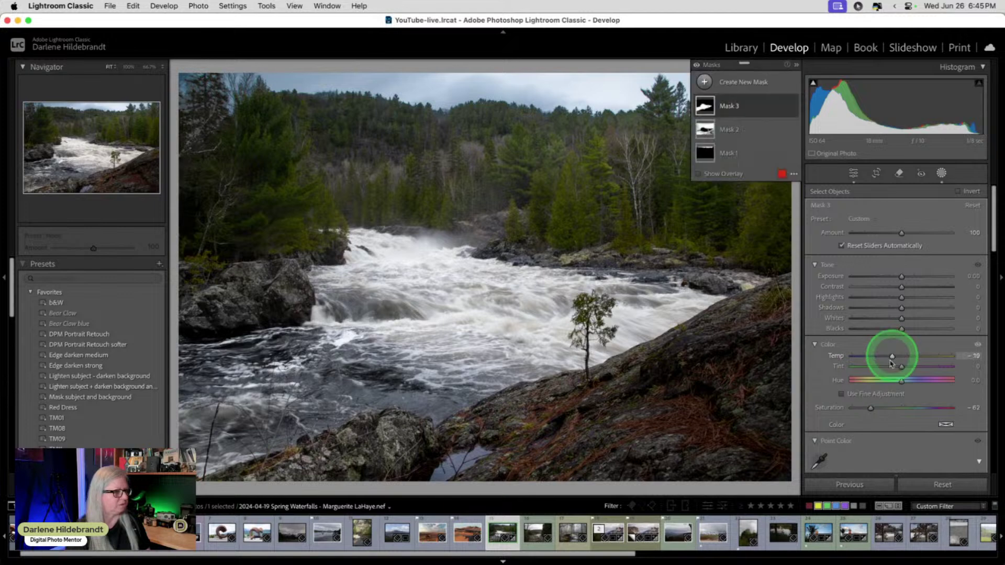
pyautogui.doubleClick(871, 407)
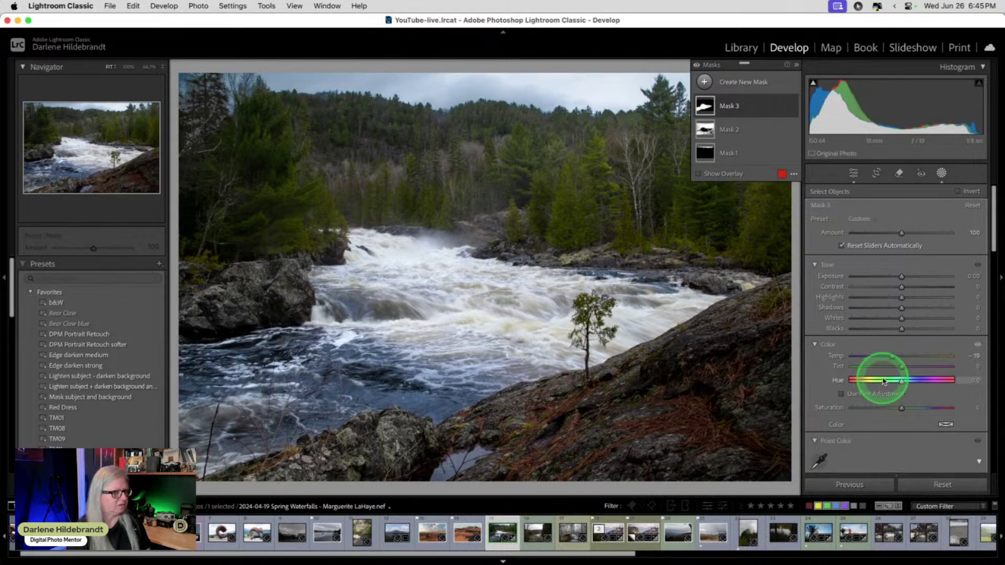
pyautogui.moveTo(892, 356)
pyautogui.mouseDown()
pyautogui.moveTo(902, 368)
pyautogui.moveTo(893, 367)
pyautogui.mouseUp()
pyautogui.scroll(-4, 894, 367)
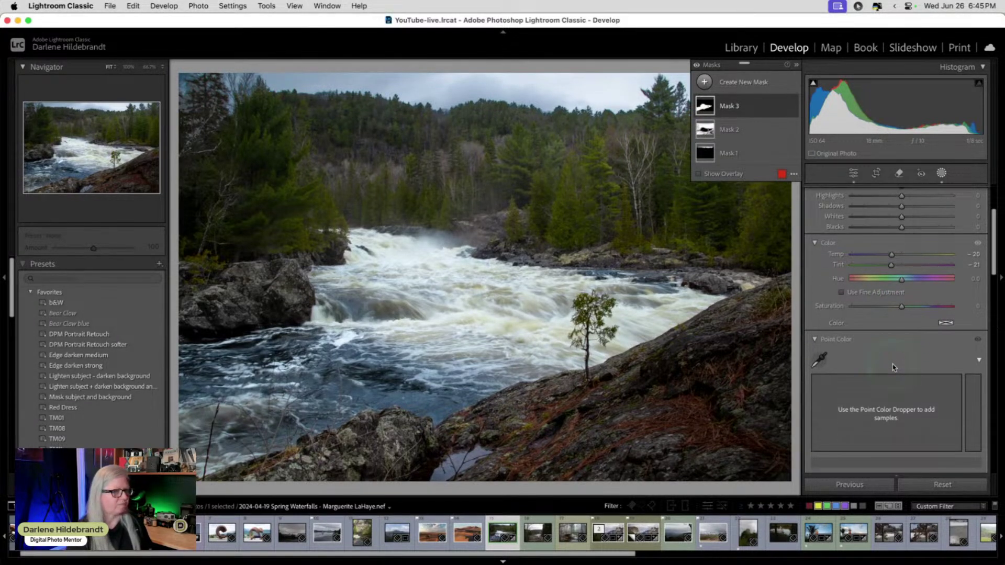
pyautogui.click(819, 360)
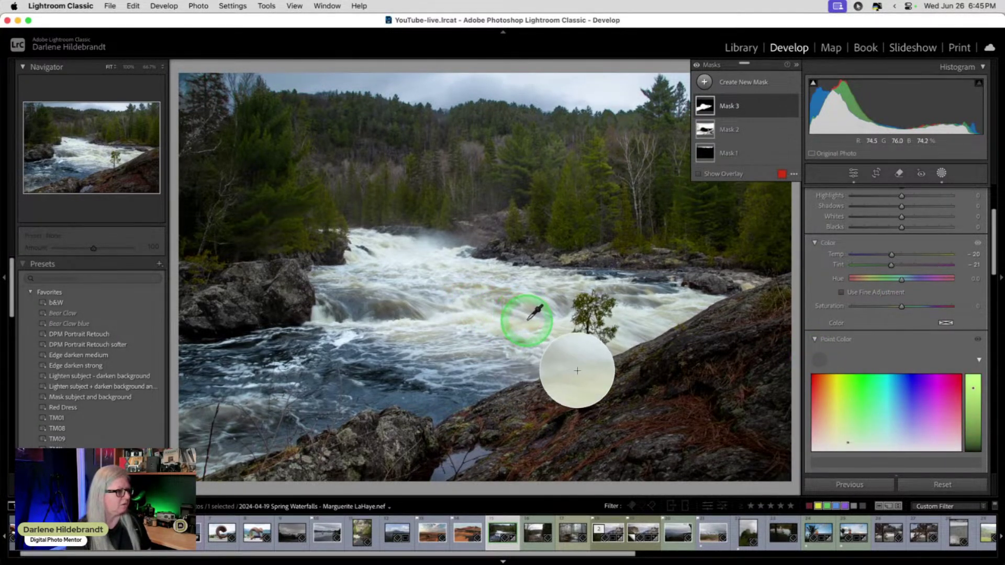
pyautogui.click(526, 322)
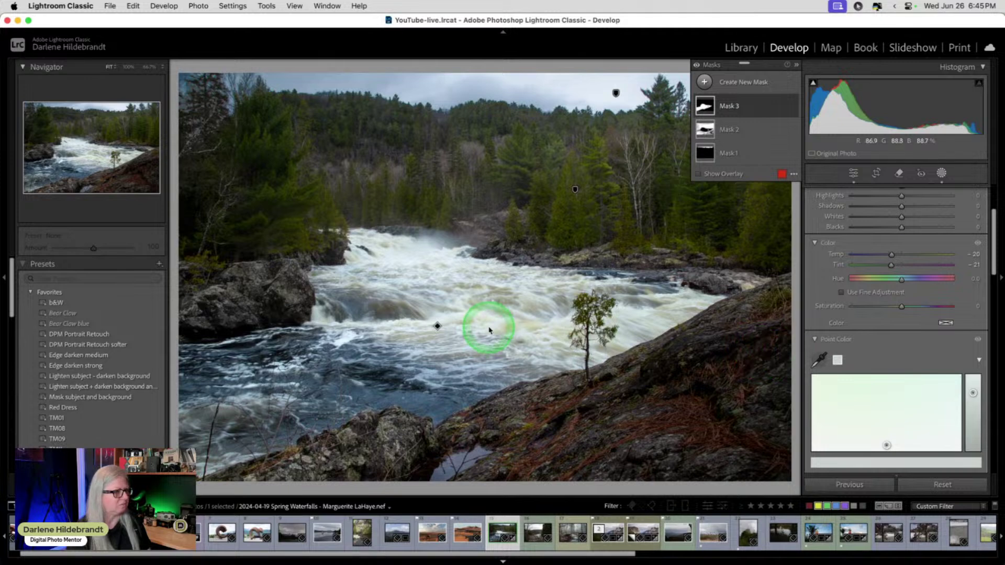
pyautogui.rightClick(837, 361)
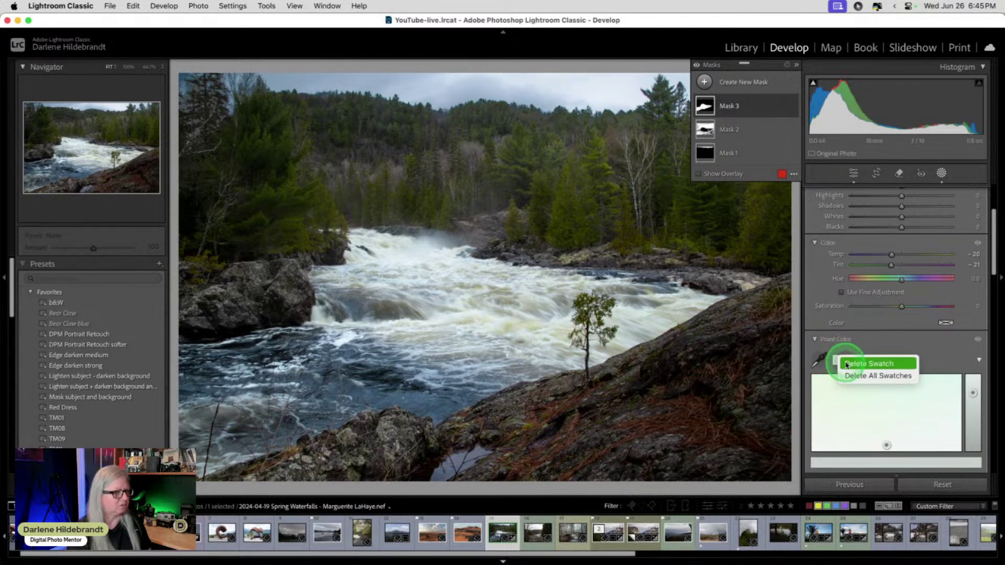
pyautogui.click(839, 363)
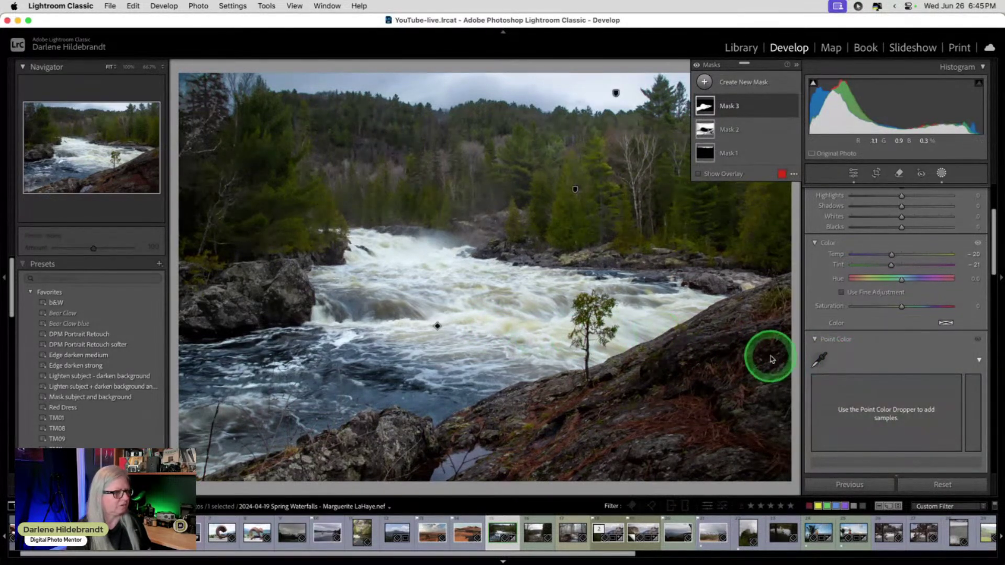
# - Sample the yellowish white water in the middle of the rapids with the river mask's Point Color dropper
pyautogui.click(819, 360)
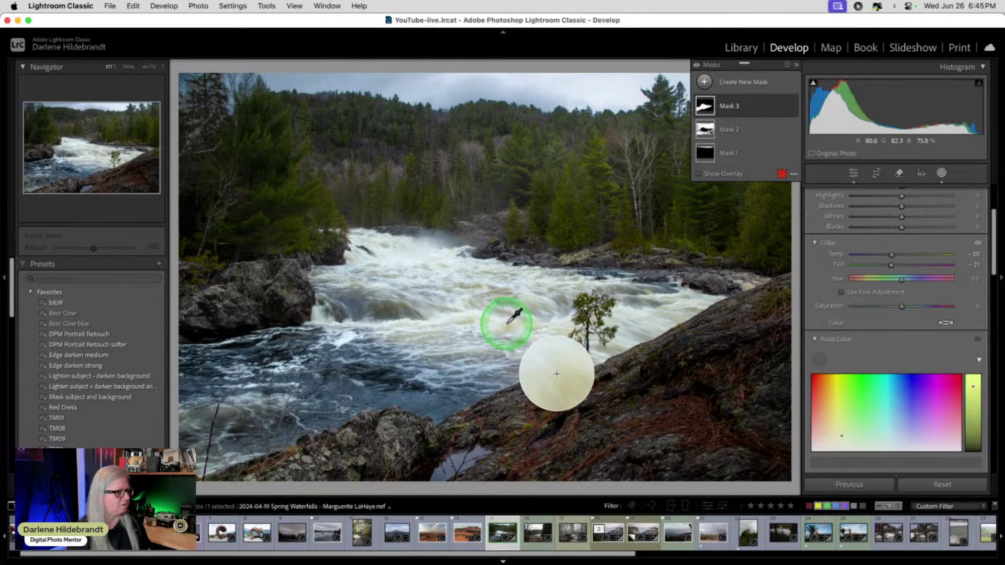
pyautogui.click(506, 327)
pyautogui.scroll(-5, 915, 319)
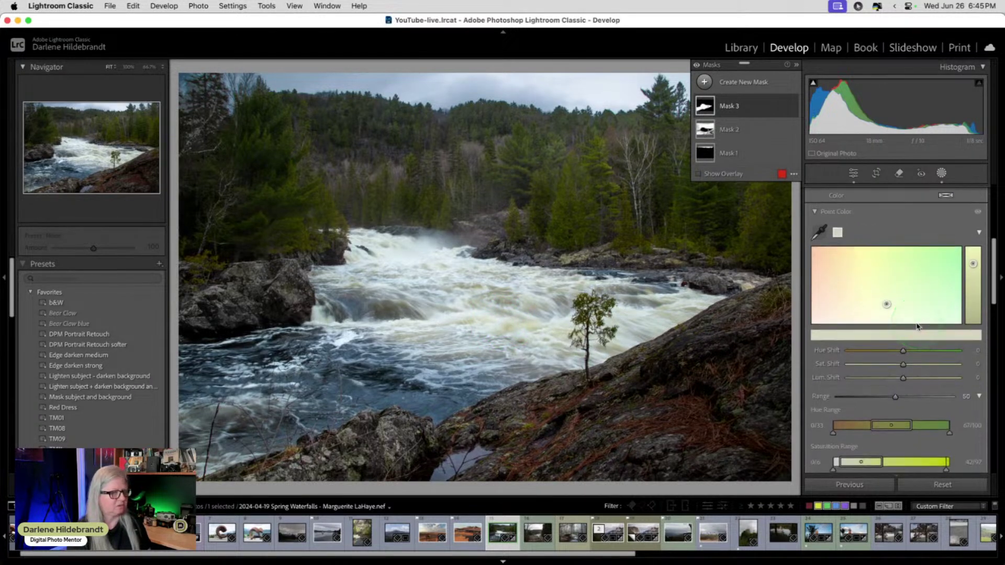
# - Set the yellowish water sample's Sat. Shift to −89, and try a Lum. Shift of 13 before resetting it to 0
pyautogui.moveTo(904, 367); pyautogui.dragTo(884, 365)
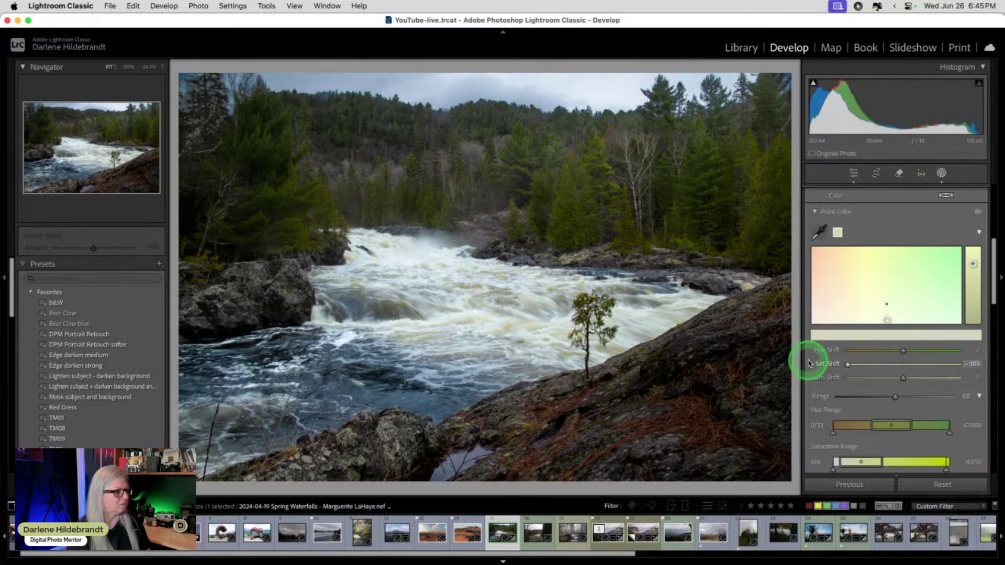
pyautogui.click(856, 368)
pyautogui.click(902, 384)
pyautogui.moveTo(856, 367); pyautogui.dragTo(910, 378)
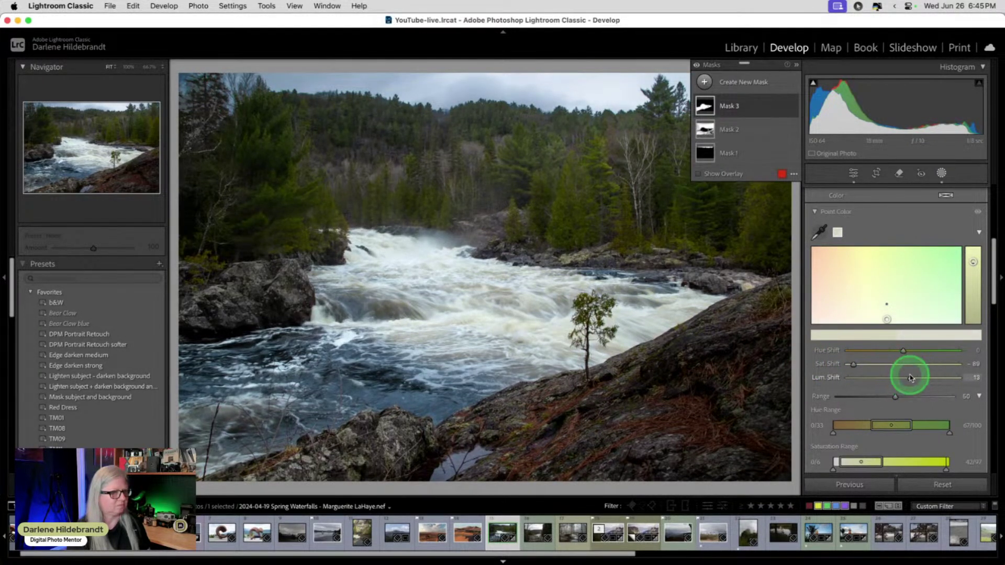
pyautogui.doubleClick(911, 378)
# - Widen the yellowish water sample's Saturation Range to 0/4 and 53/95
pyautogui.click(895, 398)
pyautogui.scroll(-2, 885, 408)
pyautogui.click(851, 430)
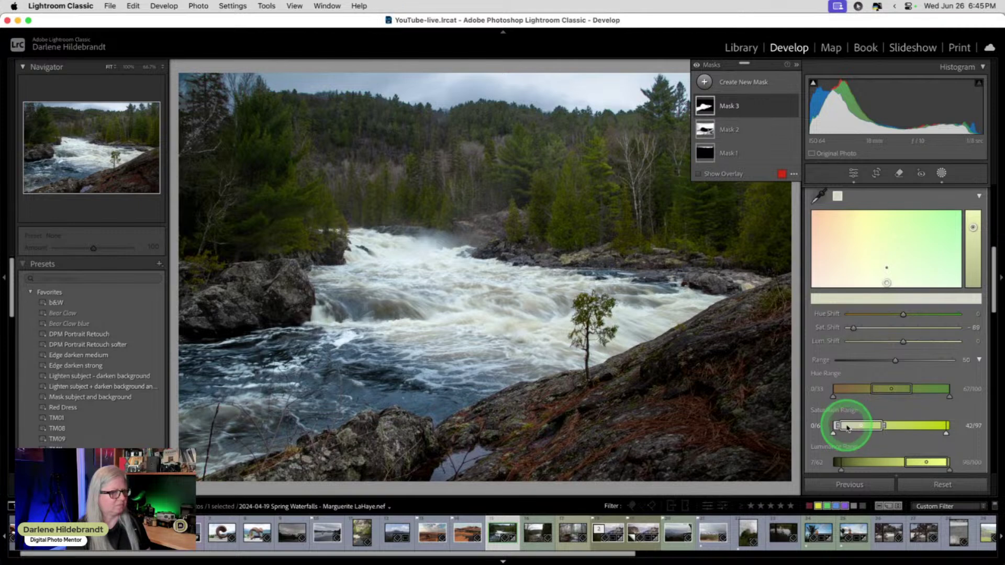
pyautogui.moveTo(847, 428); pyautogui.dragTo(893, 424)
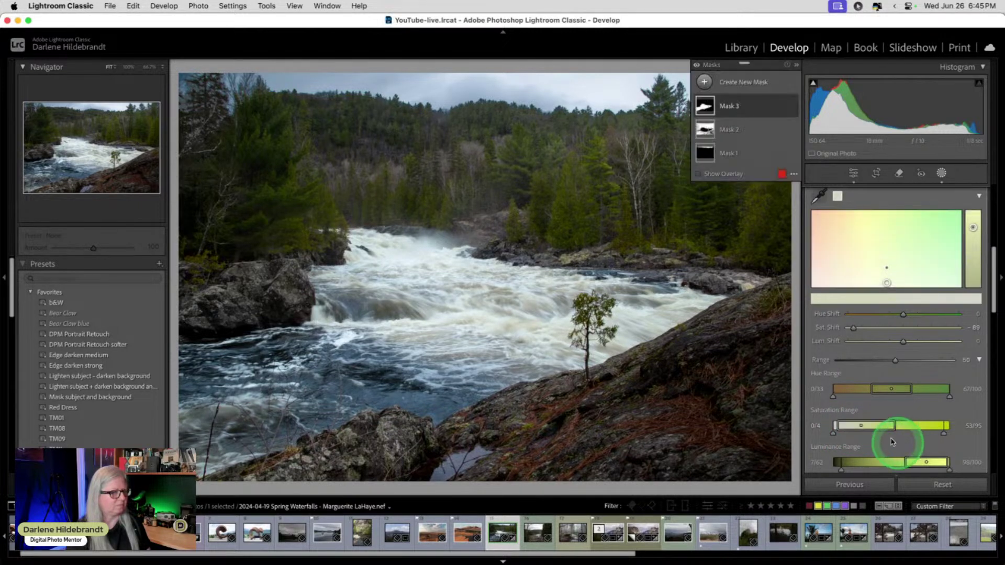
# - Tint the river mask with a pale, muted blue using its Color swatch
pyautogui.scroll(6, 889, 435)
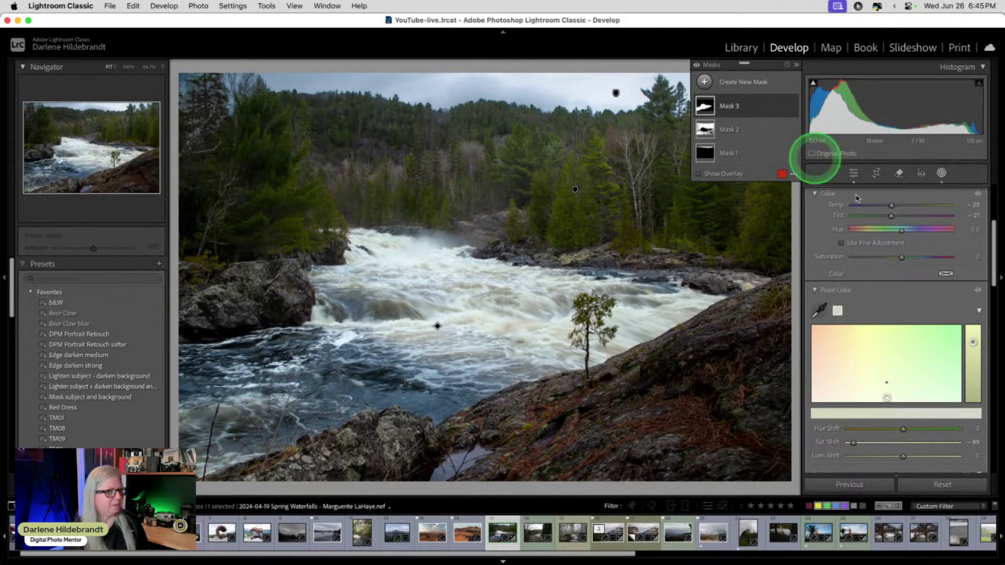
pyautogui.scroll(4, 897, 253)
pyautogui.click(945, 350)
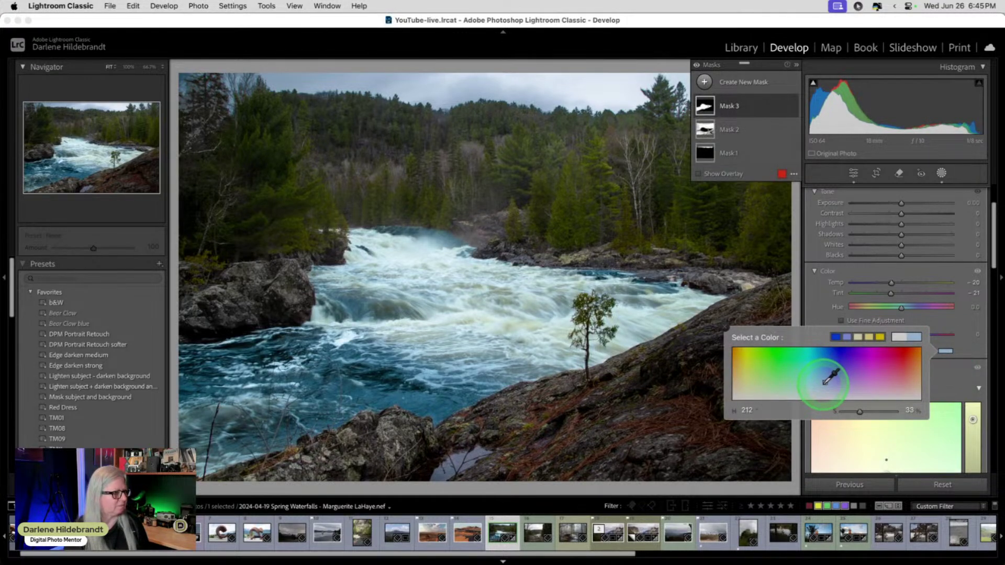
pyautogui.moveTo(825, 382); pyautogui.dragTo(826, 385)
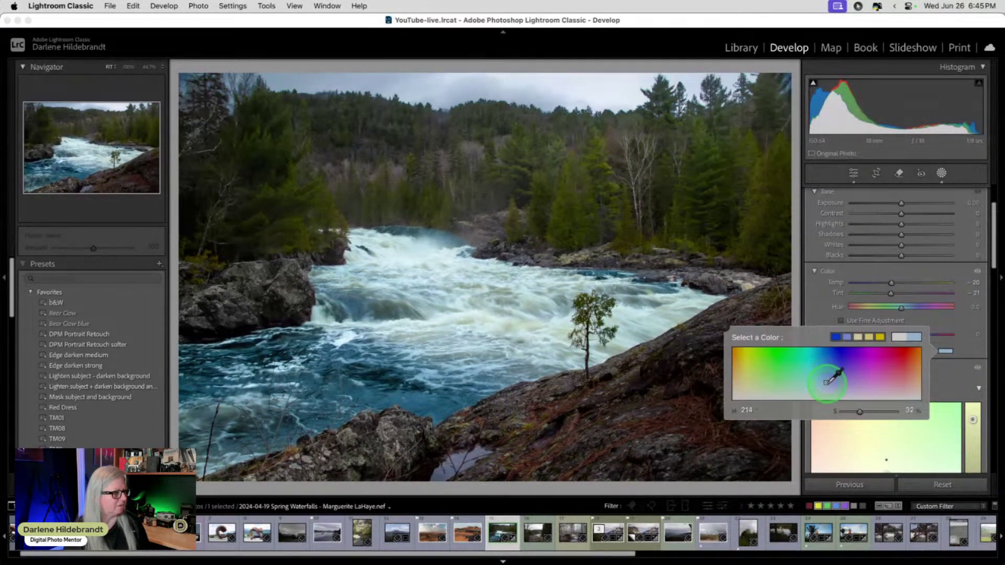
pyautogui.moveTo(829, 386); pyautogui.dragTo(830, 386)
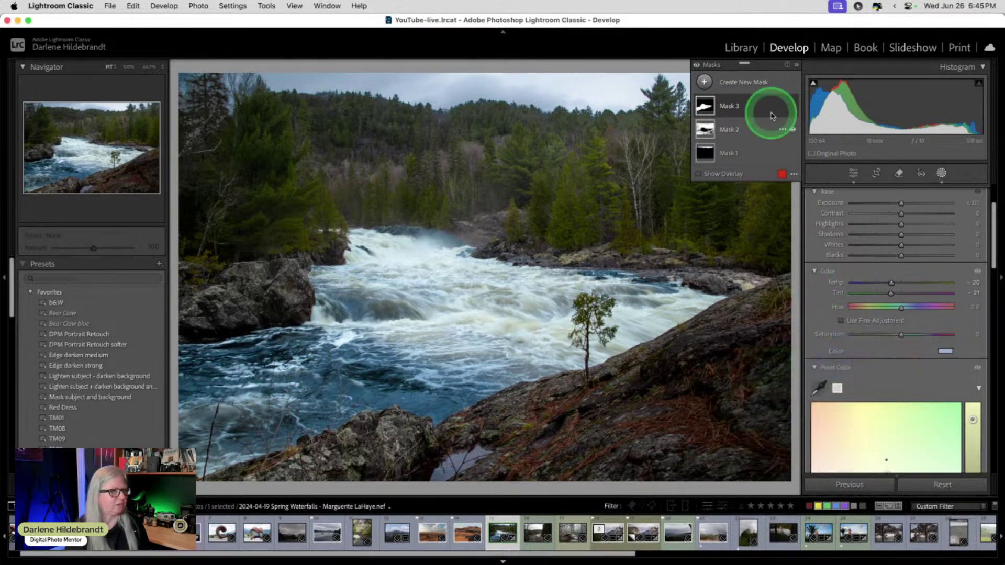
# - Subtract the dark blue foreground water and the far shoreline edges from Mask 3 with a brush at size about 11 and density 50
pyautogui.click(756, 108)
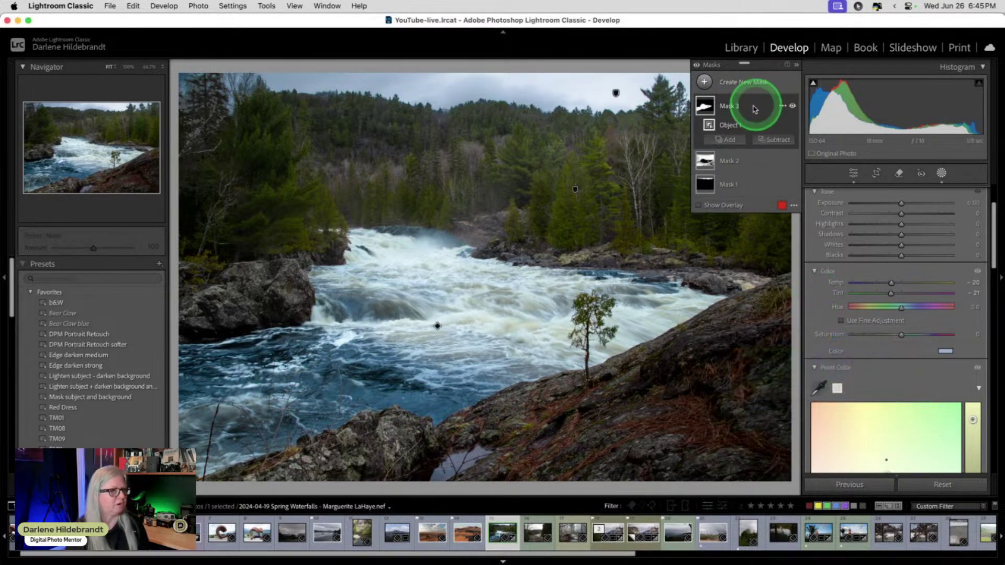
pyautogui.click(769, 140)
pyautogui.click(780, 239)
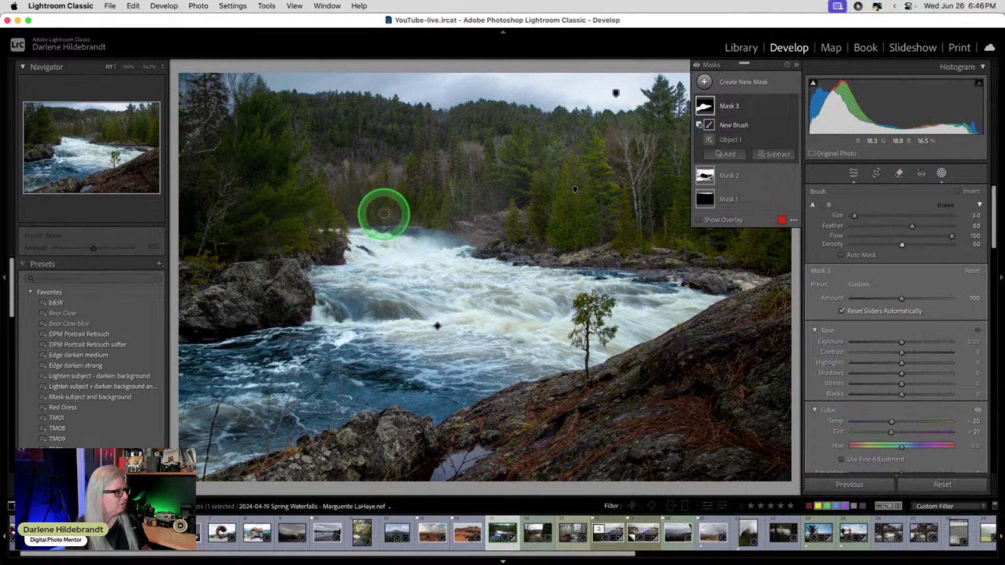
pyautogui.moveTo(383, 224)
pyautogui.mouseDown()
pyautogui.moveTo(457, 243)
pyautogui.moveTo(409, 225)
pyautogui.moveTo(374, 224)
pyautogui.moveTo(452, 241)
pyautogui.moveTo(421, 227)
pyautogui.moveTo(317, 233)
pyautogui.mouseUp()
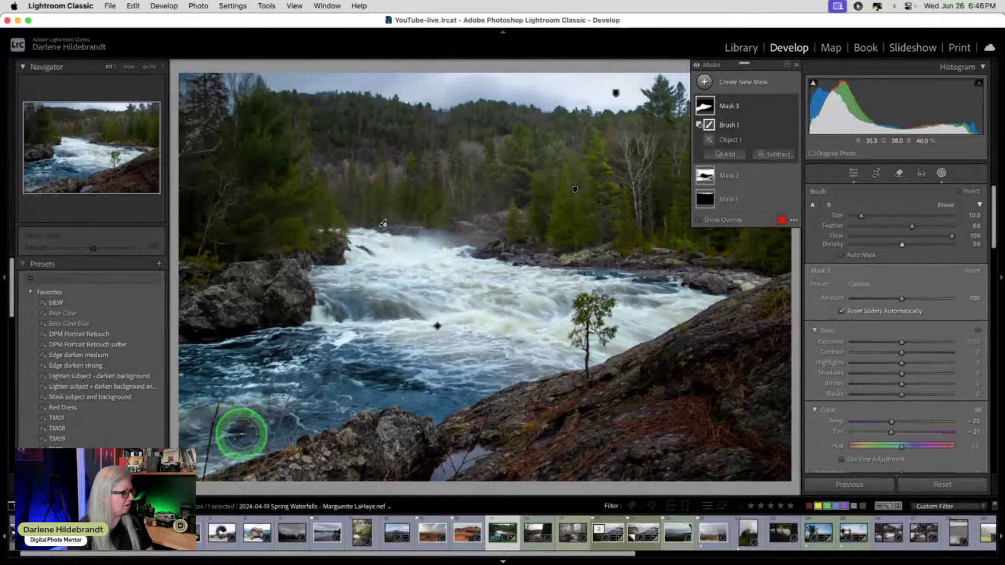
pyautogui.moveTo(209, 451)
pyautogui.mouseDown()
pyautogui.moveTo(448, 388)
pyautogui.moveTo(254, 435)
pyautogui.moveTo(353, 382)
pyautogui.moveTo(231, 393)
pyautogui.moveTo(267, 375)
pyautogui.moveTo(211, 364)
pyautogui.moveTo(208, 348)
pyautogui.moveTo(190, 349)
pyautogui.moveTo(285, 338)
pyautogui.moveTo(450, 391)
pyautogui.moveTo(331, 390)
pyautogui.moveTo(265, 346)
pyautogui.mouseUp()
pyautogui.moveTo(305, 381); pyautogui.dragTo(475, 390)
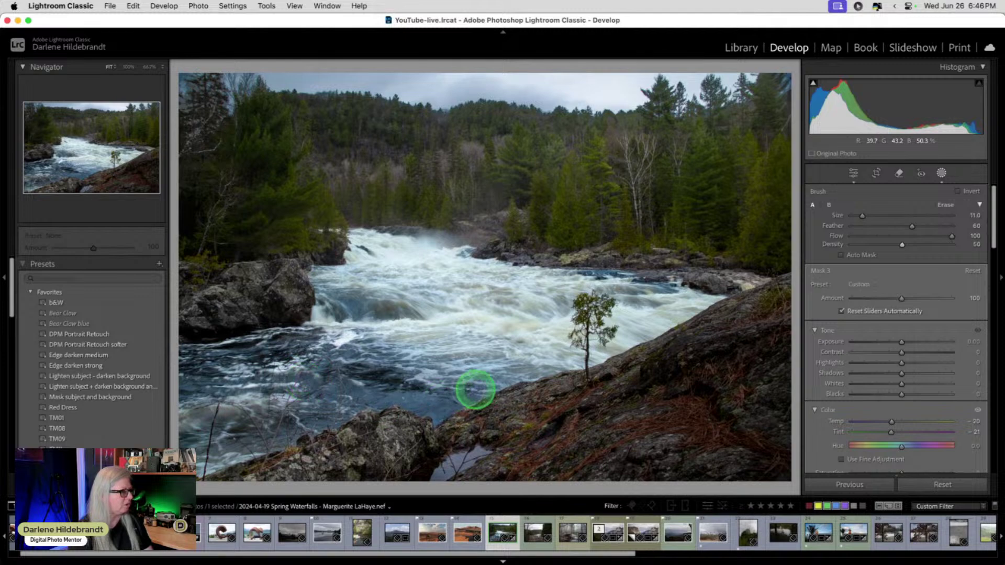
pyautogui.moveTo(255, 328)
pyautogui.mouseDown()
pyautogui.moveTo(220, 363)
pyautogui.moveTo(247, 373)
pyautogui.mouseUp()
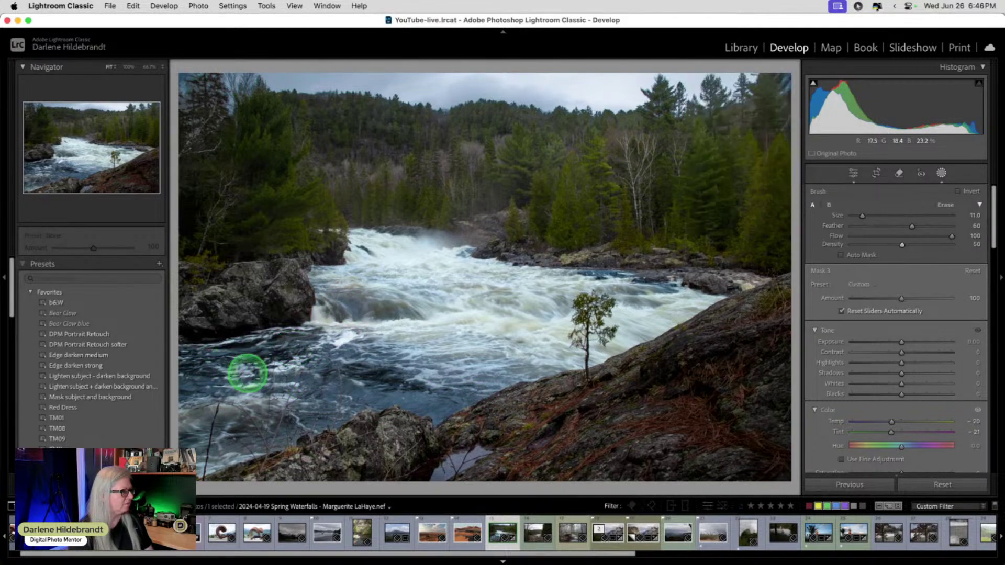
pyautogui.moveTo(323, 429); pyautogui.dragTo(400, 406)
pyautogui.moveTo(621, 247); pyautogui.dragTo(596, 271)
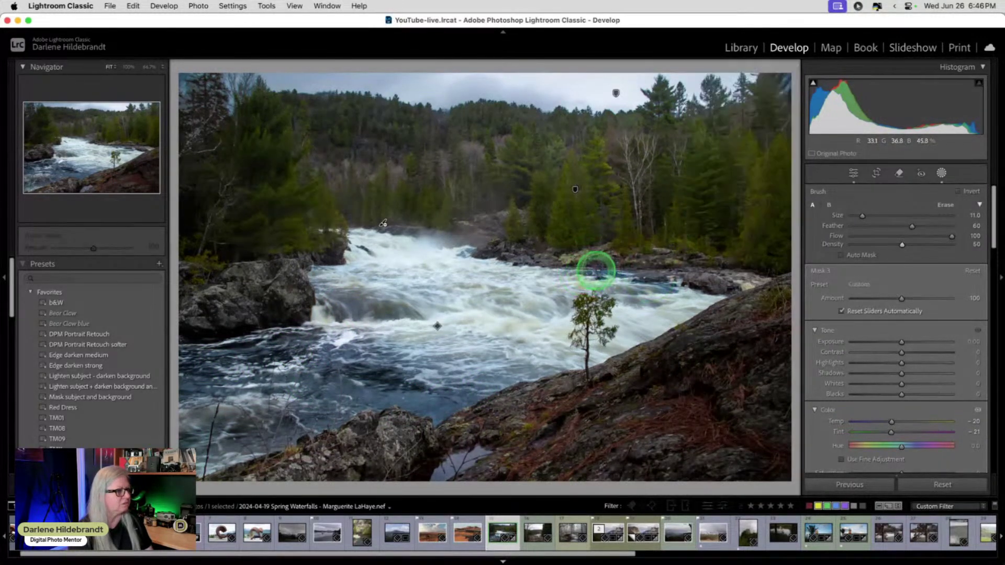
pyautogui.moveTo(670, 286); pyautogui.dragTo(600, 270)
pyautogui.moveTo(465, 247)
pyautogui.mouseDown()
pyautogui.moveTo(411, 229)
pyautogui.moveTo(408, 214)
pyautogui.mouseUp()
pyautogui.moveTo(318, 269); pyautogui.dragTo(317, 266)
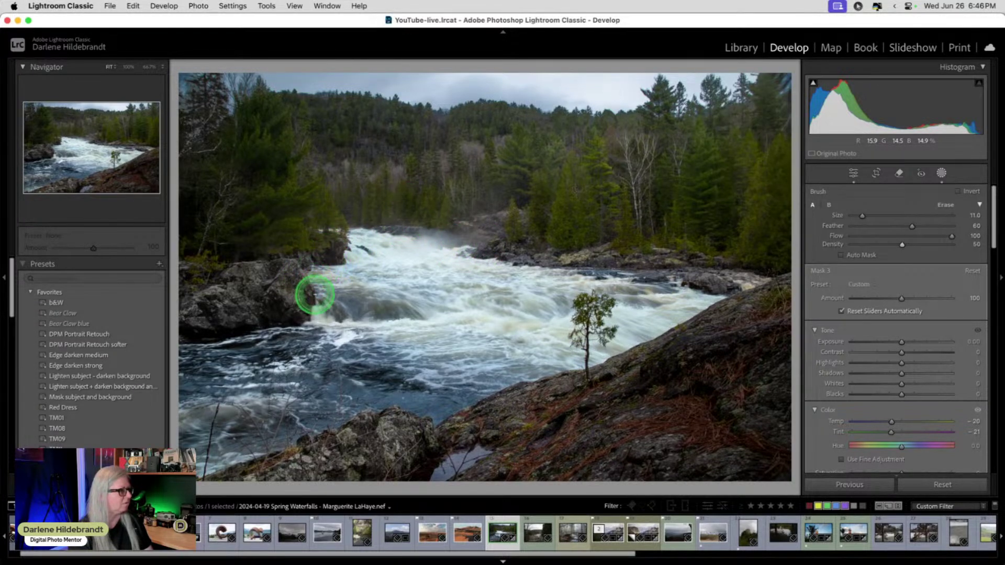
pyautogui.moveTo(278, 351); pyautogui.dragTo(360, 366)
pyautogui.moveTo(360, 366); pyautogui.dragTo(433, 397)
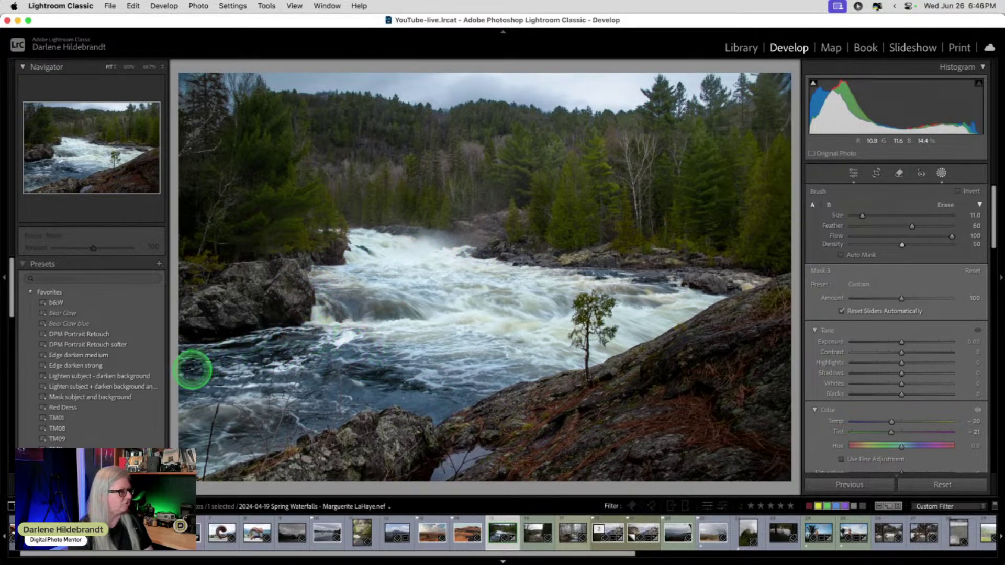
pyautogui.moveTo(193, 369); pyautogui.dragTo(209, 419)
# - Compare the river with Mask 3 hidden and shown
pyautogui.click(763, 107)
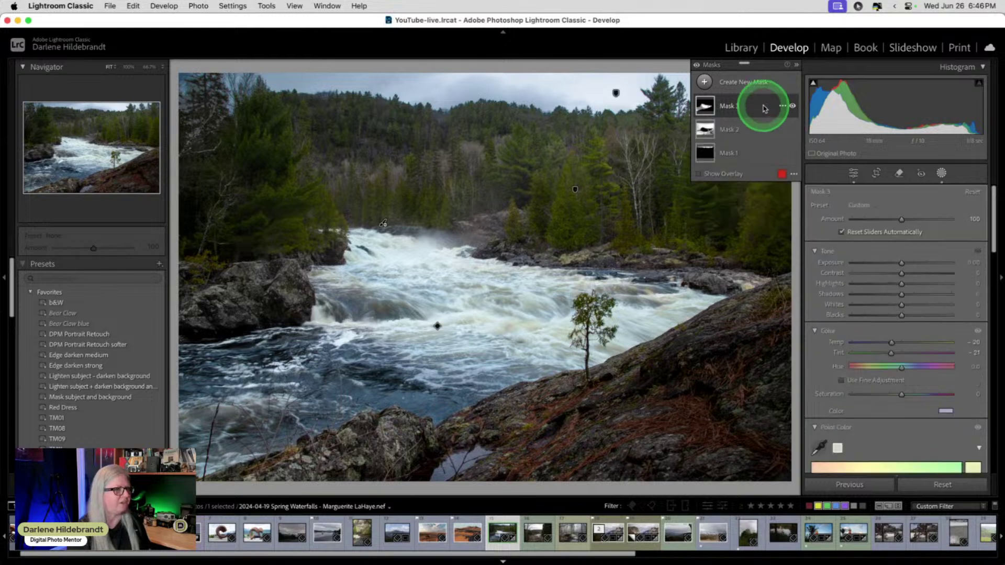
pyautogui.click(793, 106)
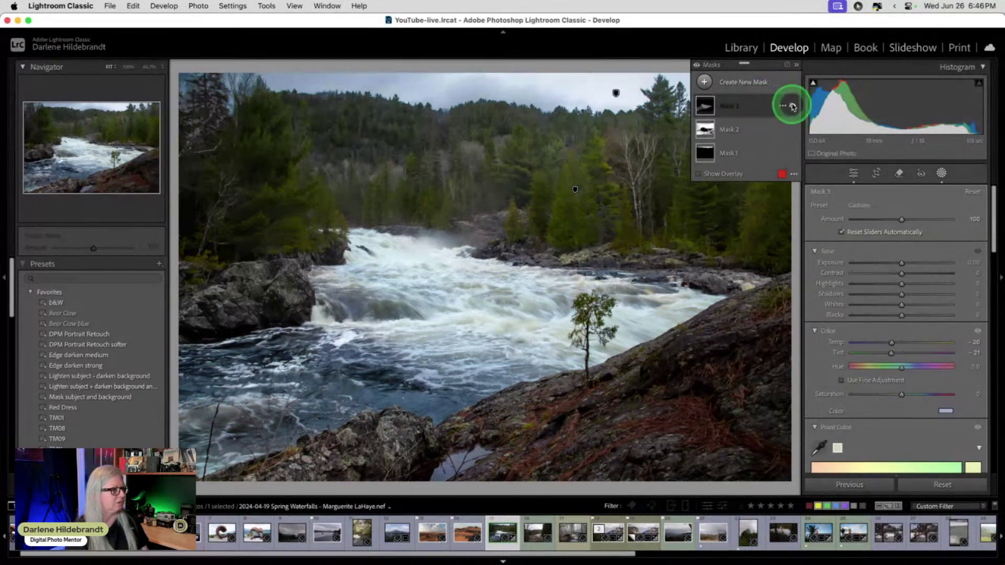
pyautogui.click(793, 106)
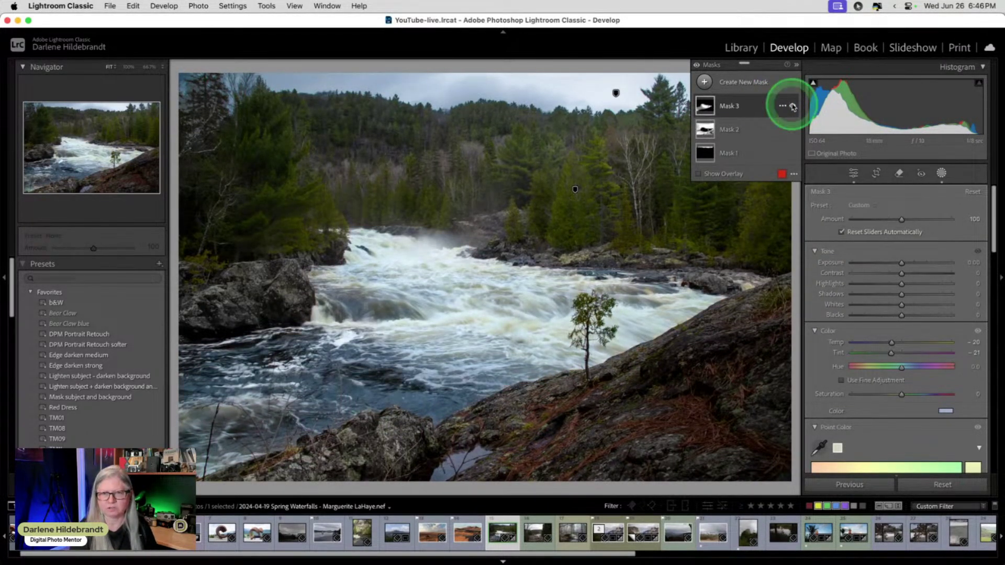
pyautogui.click(793, 106)
pyautogui.click(793, 106)
pyautogui.click(793, 106)
# - Leave masking and compare the edited river photo with its original version
pyautogui.click(941, 174)
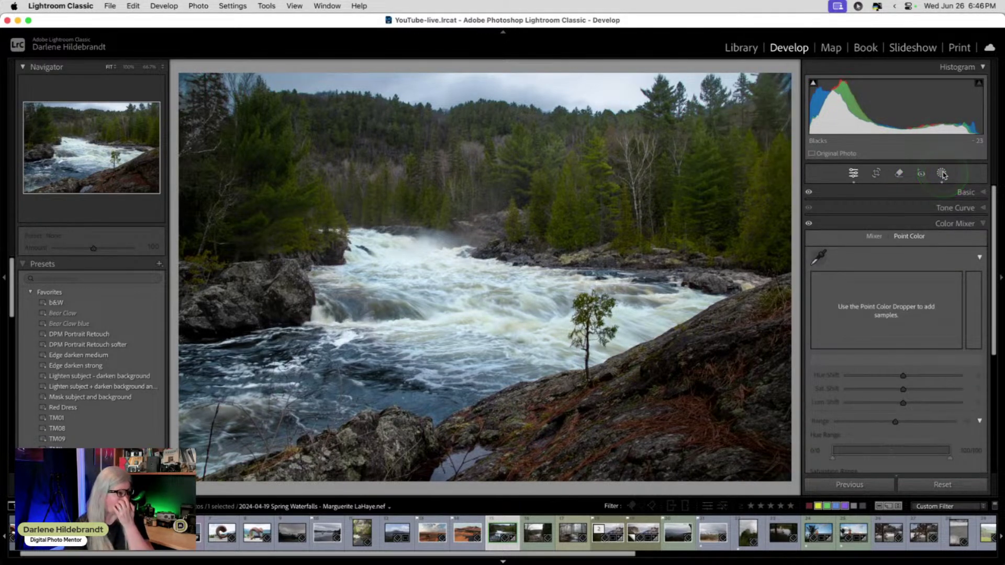
pyautogui.press('\\')
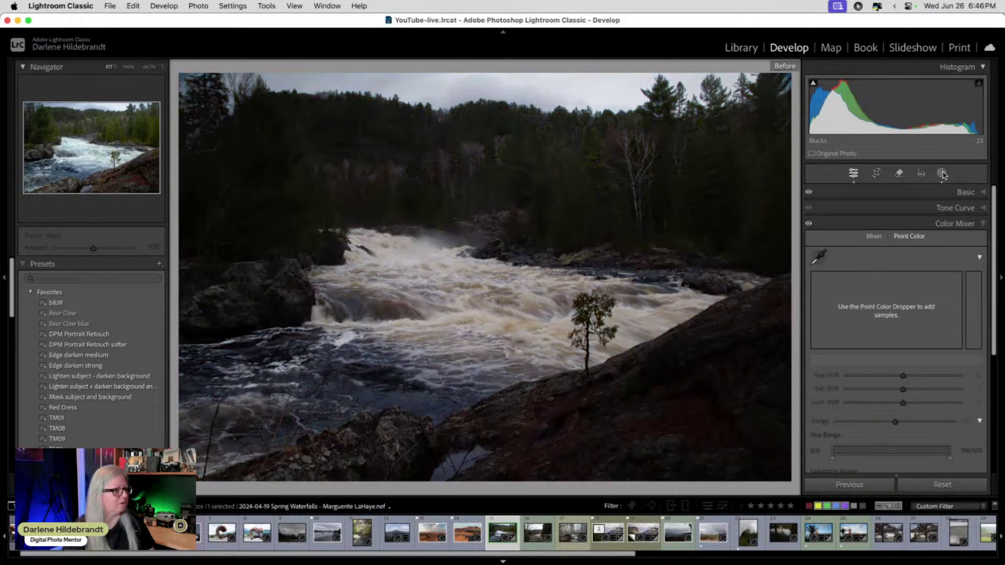
pyautogui.press('\\')
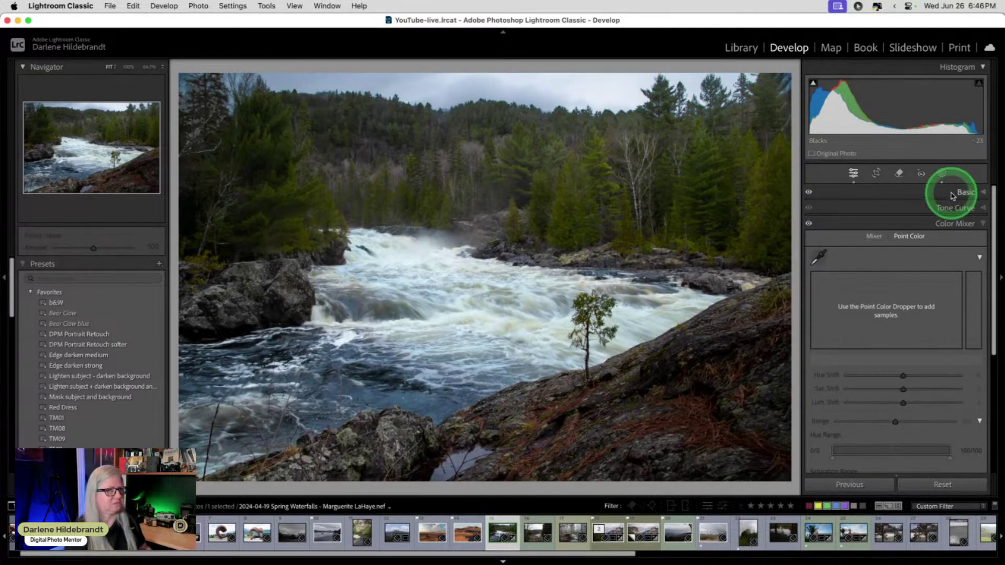
# - Shape the Tone Curve's point curve into an S with a raised highlight point and a shadow point at 69/56
pyautogui.click(951, 192)
pyautogui.scroll(-2, 900, 335)
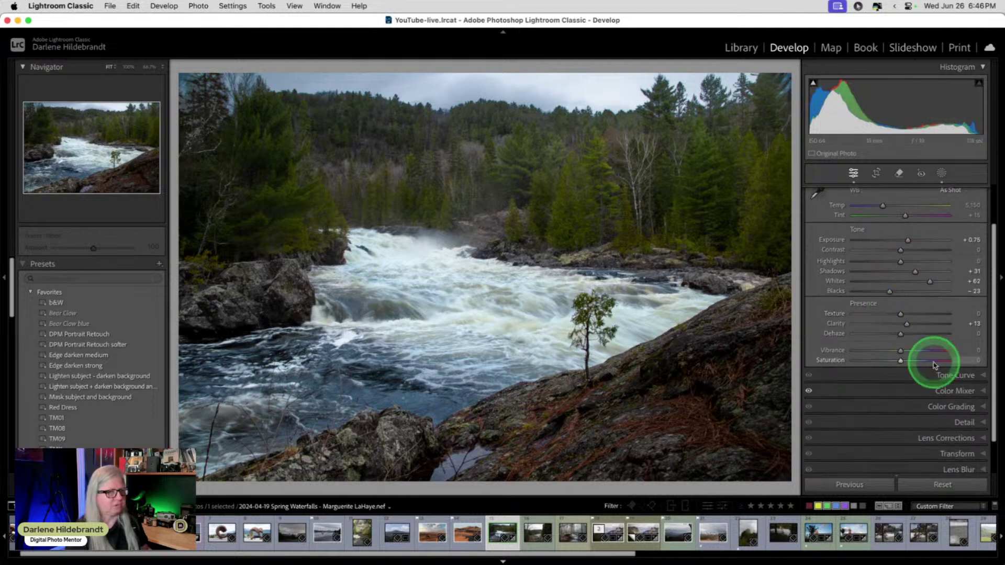
pyautogui.click(944, 372)
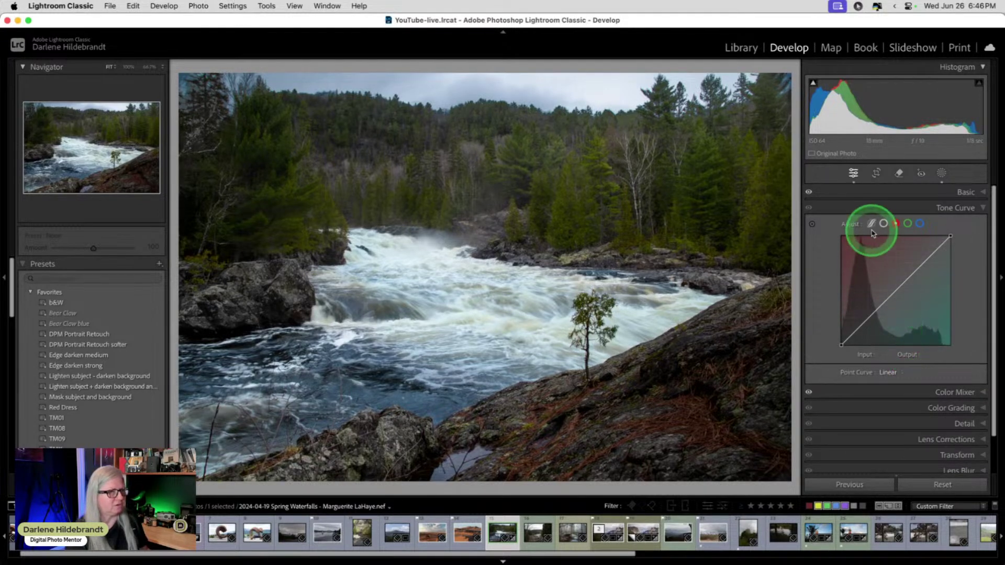
pyautogui.click(883, 224)
pyautogui.click(920, 265)
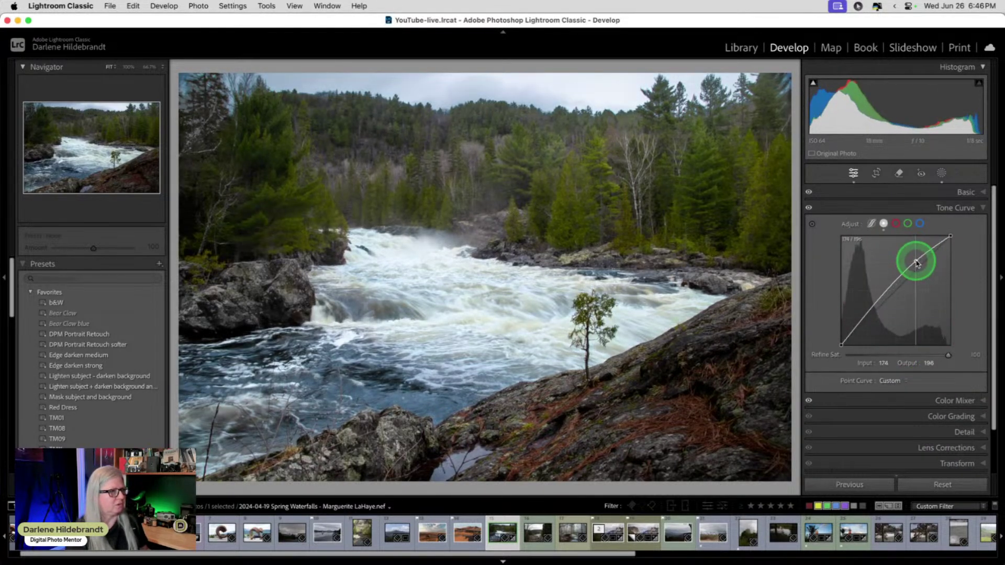
pyautogui.click(876, 311)
pyautogui.moveTo(878, 312); pyautogui.dragTo(879, 314)
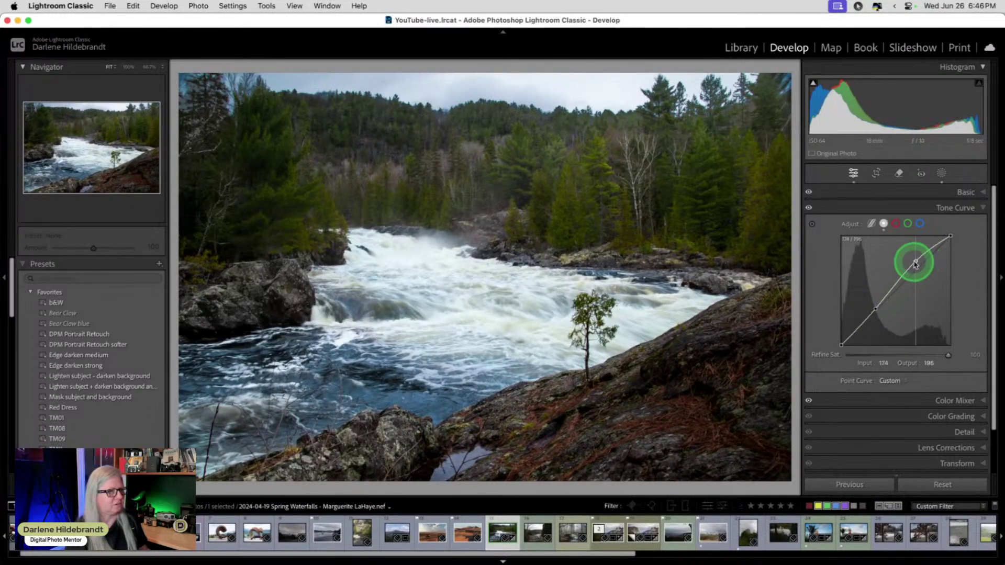
pyautogui.moveTo(914, 260); pyautogui.dragTo(888, 303)
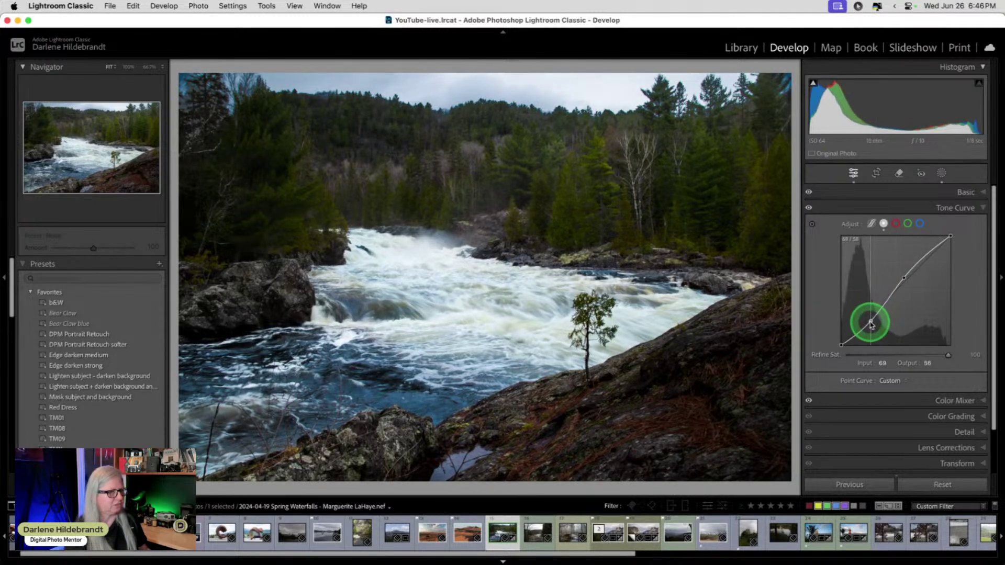
# - Rework the point curve with a shadow point at 53/54, a slightly raised midtone point and an upper point at 151/160
pyautogui.moveTo(872, 325); pyautogui.dragTo(867, 327)
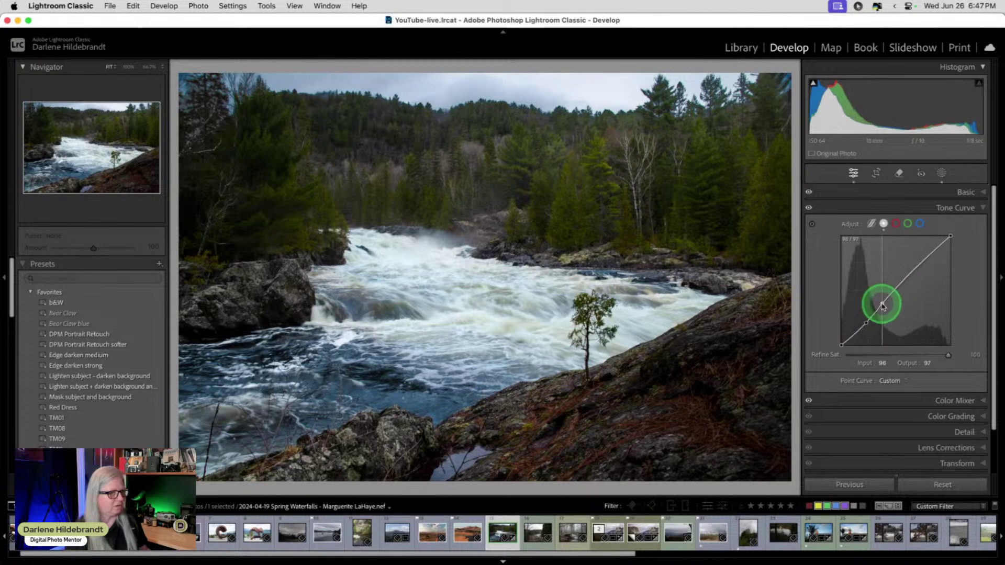
pyautogui.moveTo(882, 306); pyautogui.dragTo(880, 301)
pyautogui.moveTo(896, 280); pyautogui.dragTo(906, 278)
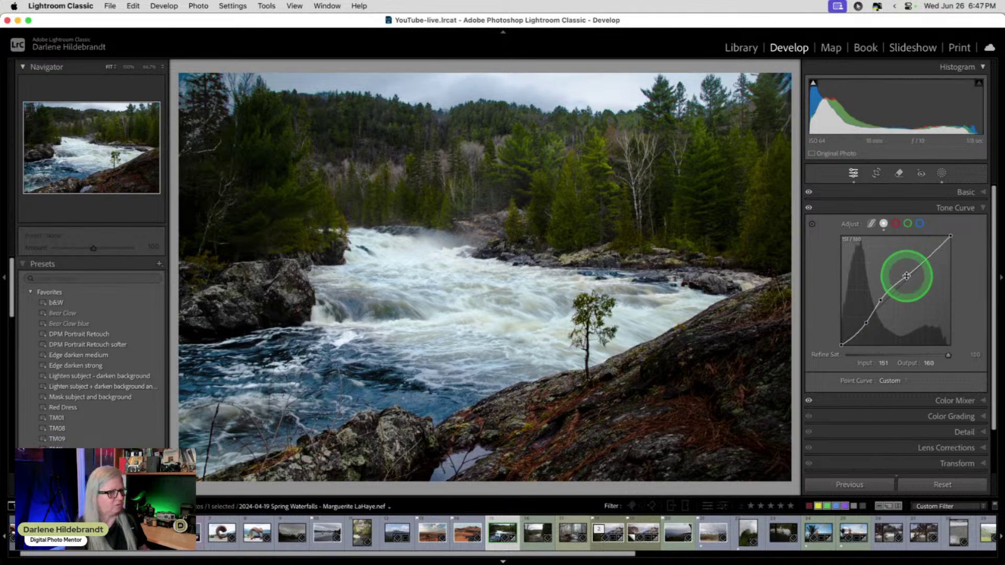
pyautogui.click(864, 323)
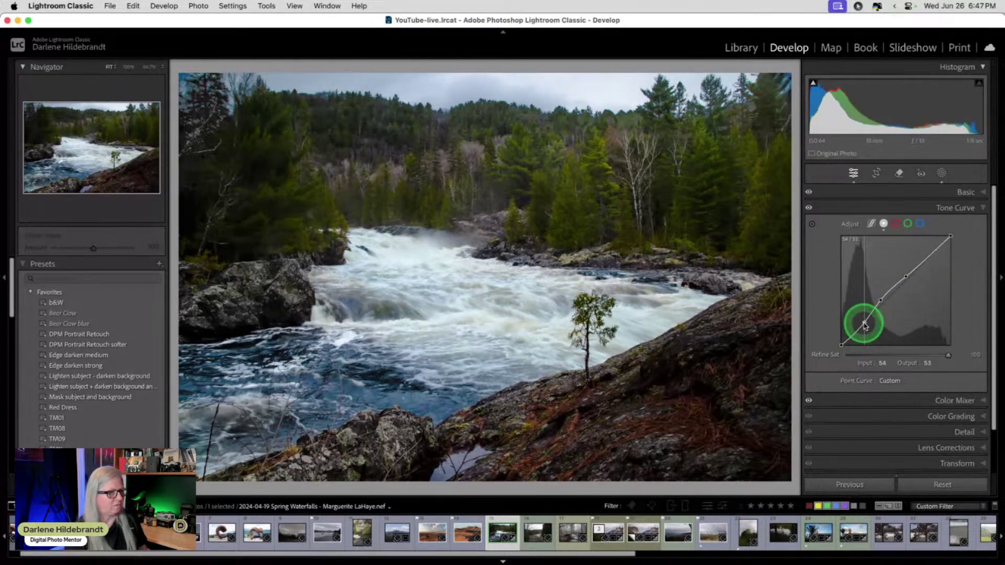
# - Compare the photo with the Tone Curve adjustment off and on
pyautogui.click(810, 208)
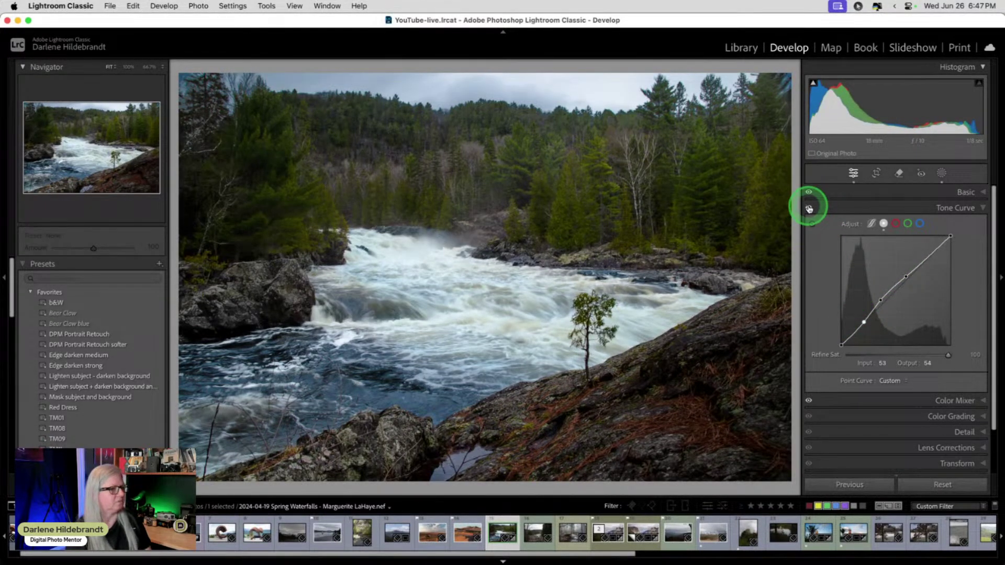
pyautogui.click(809, 209)
pyautogui.click(809, 209)
pyautogui.click(809, 209)
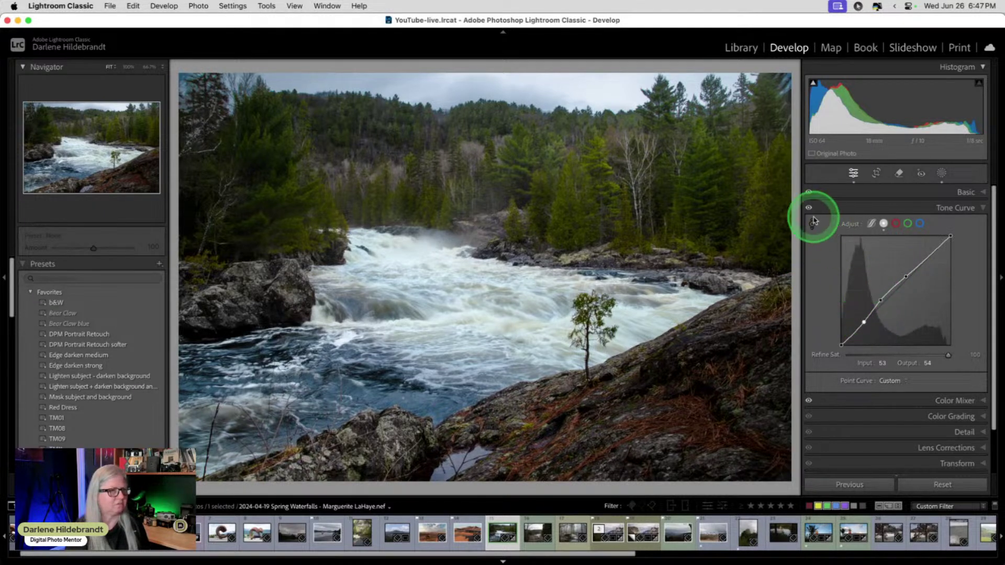
pyautogui.click(809, 209)
pyautogui.click(809, 208)
pyautogui.click(809, 208)
pyautogui.click(809, 208)
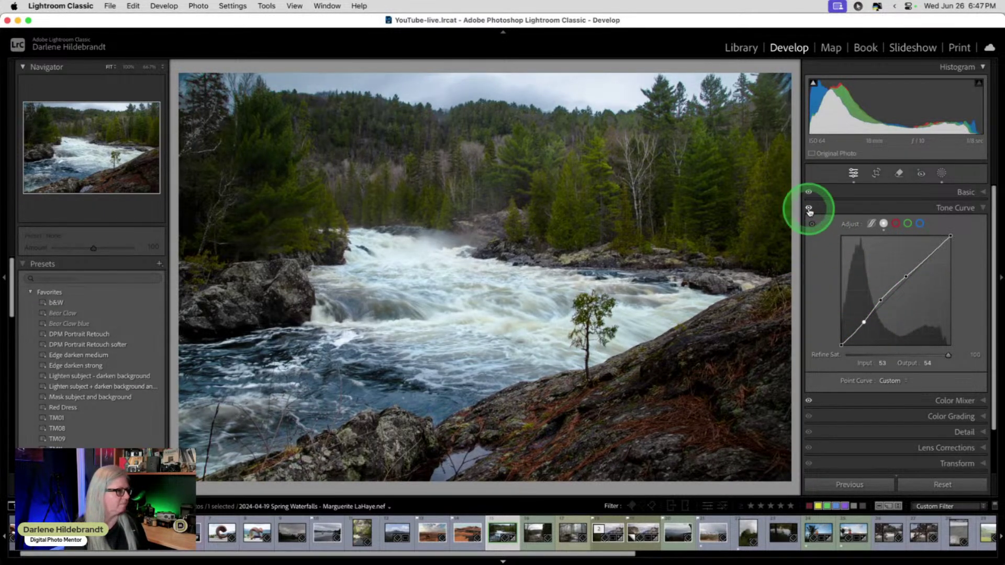
# - Collapse the Tone Curve settings and review the finished river edit against the original photo
pyautogui.click(861, 208)
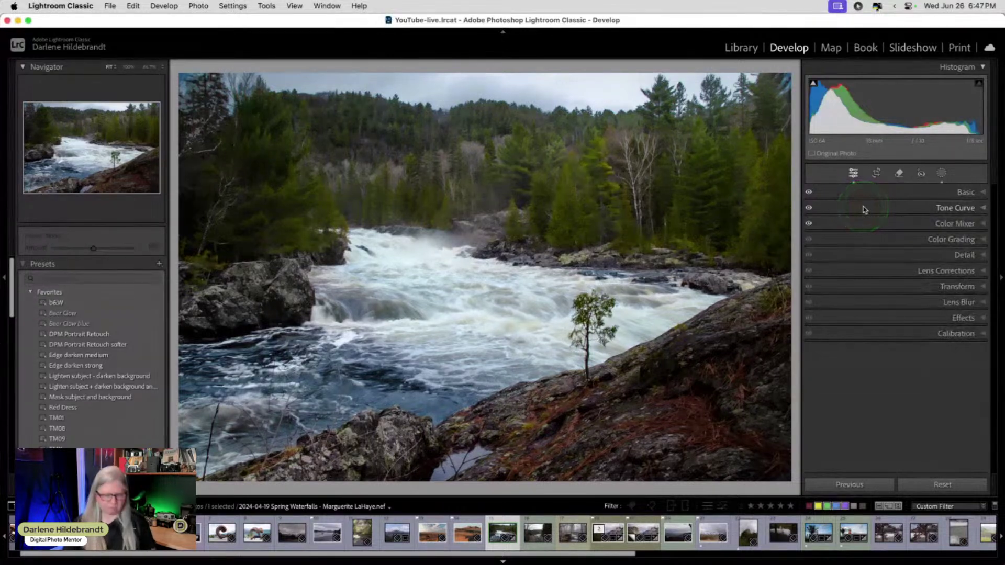
pyautogui.press('\\')
pyautogui.press('\\')
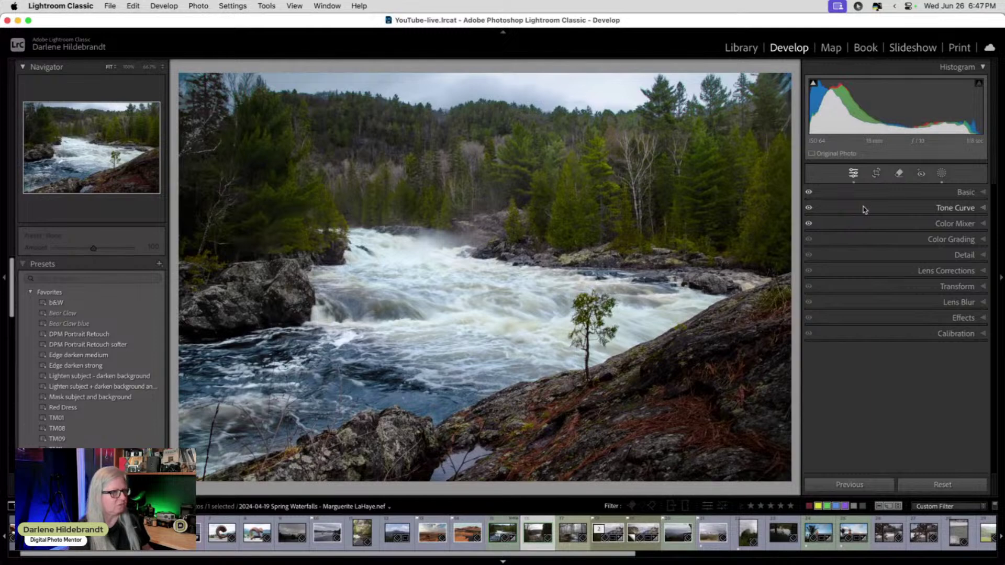
# - Apply the previous photo's settings to the Goulais River Gorge photo and set its Exposure to +0.30
pyautogui.press('Right')
pyautogui.click(839, 485)
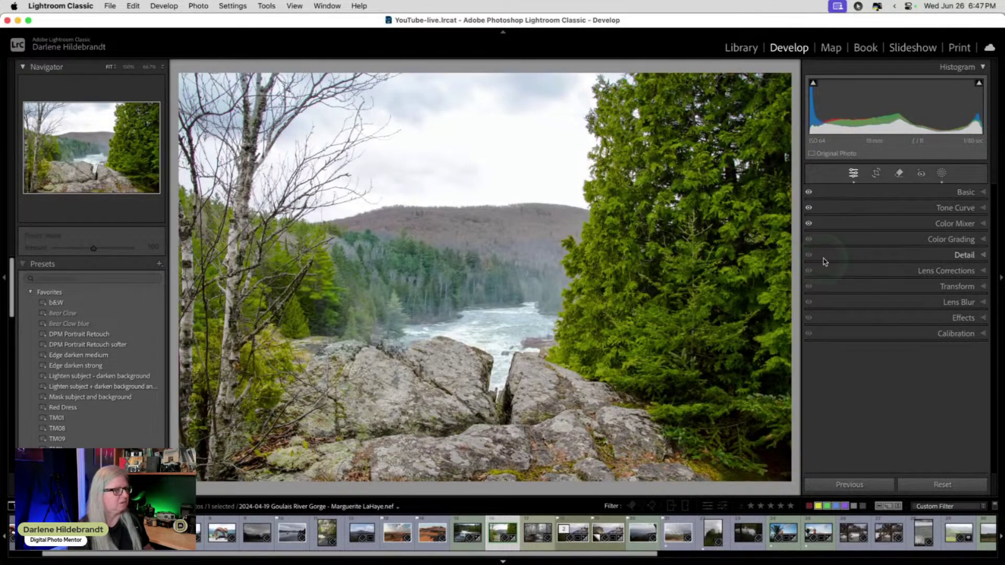
pyautogui.click(965, 193)
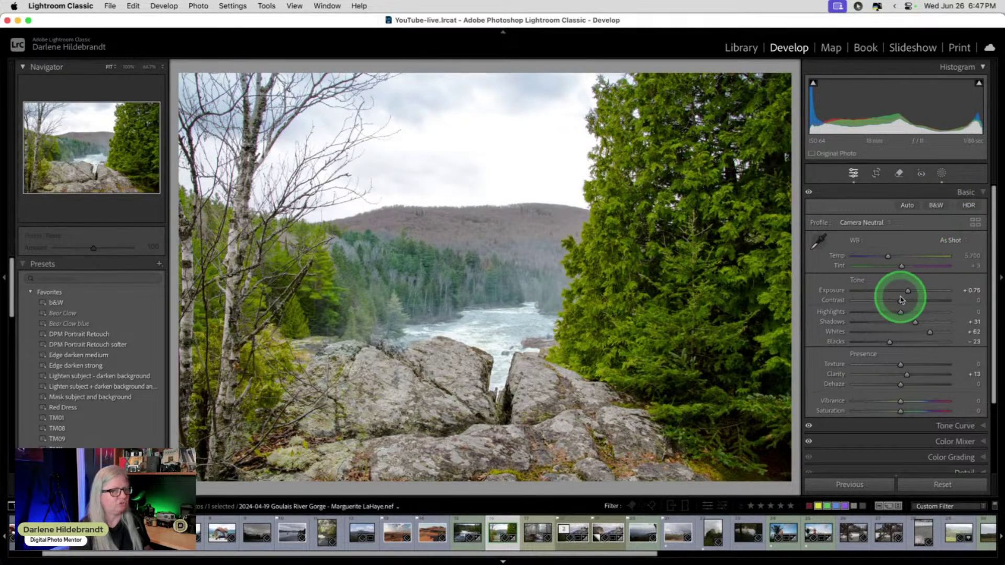
pyautogui.moveTo(901, 299); pyautogui.dragTo(902, 289)
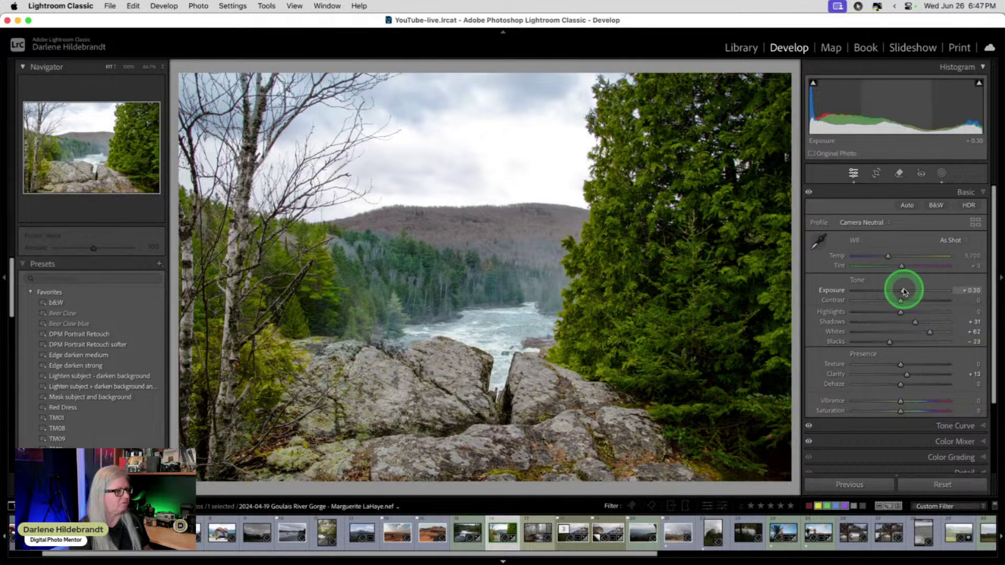
# - Hide Mask 2 and Mask 3 on the Goulais River Gorge photo
pyautogui.click(942, 173)
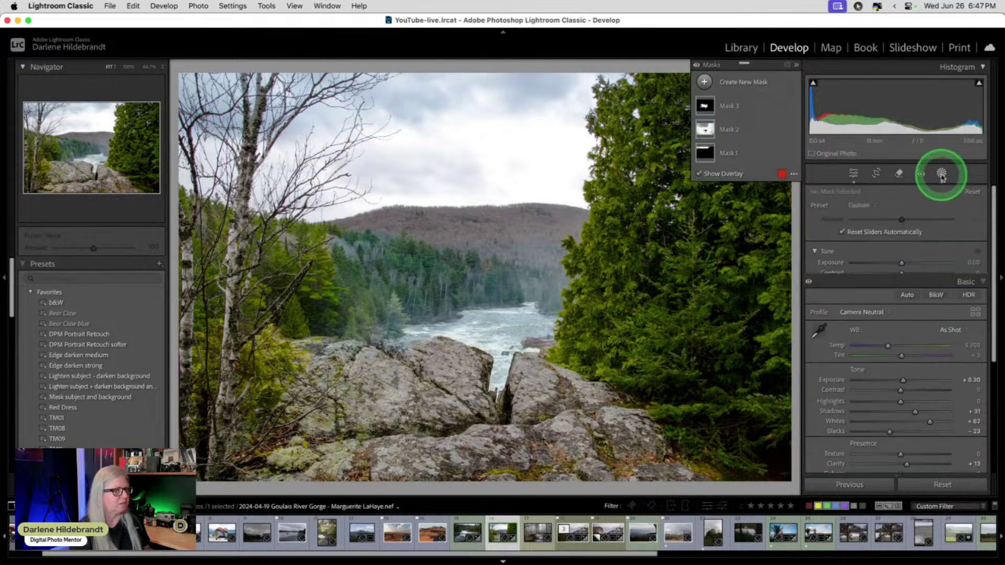
pyautogui.click(794, 130)
pyautogui.click(794, 130)
pyautogui.click(794, 131)
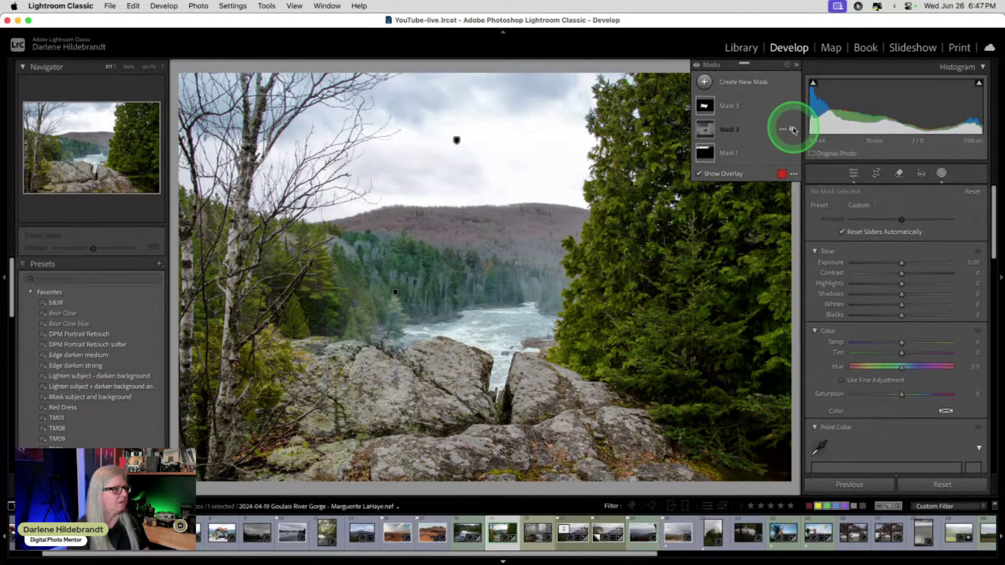
pyautogui.click(793, 106)
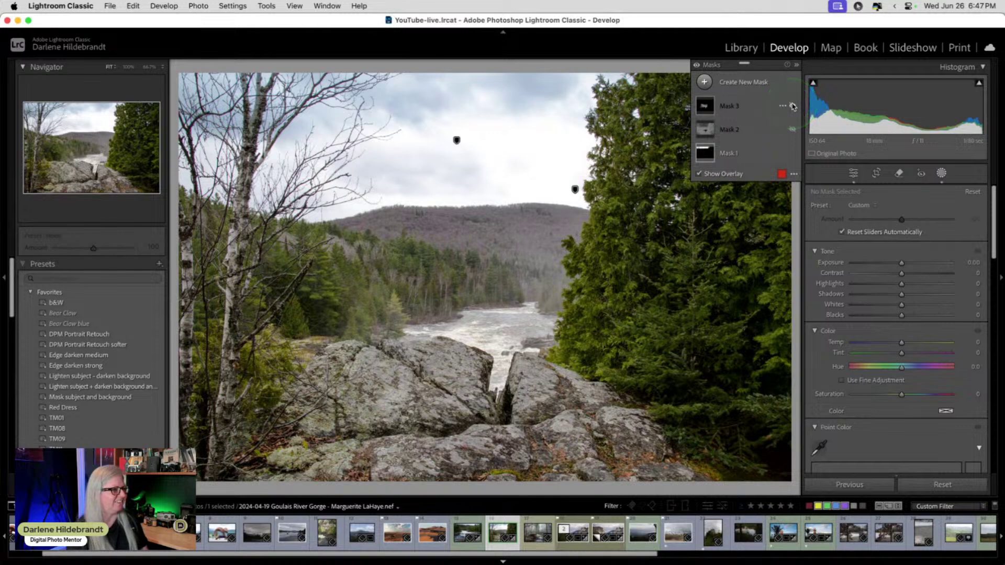
# - Compare the gorge photo's sky with Mask 1 hidden and shown
pyautogui.click(786, 140)
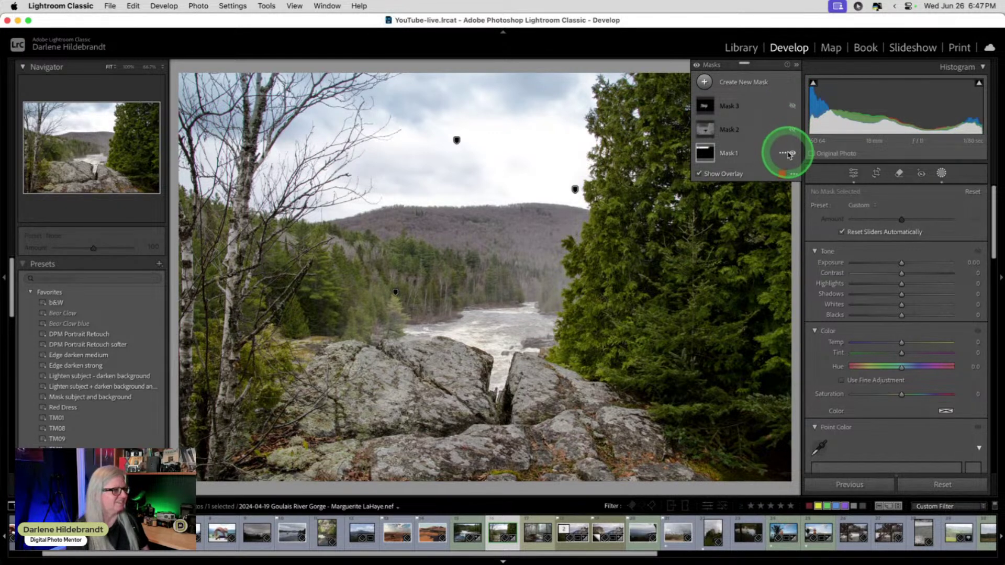
pyautogui.click(792, 152)
pyautogui.click(792, 153)
pyautogui.click(792, 153)
pyautogui.click(792, 153)
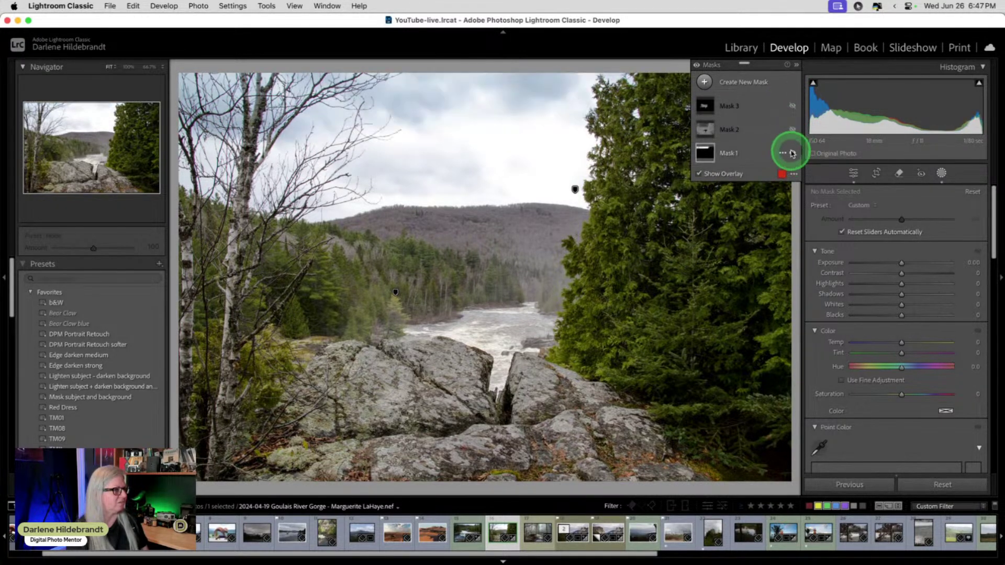
# - Leave masking and reset all edits on the Goulais River Gorge photo
pyautogui.click(940, 173)
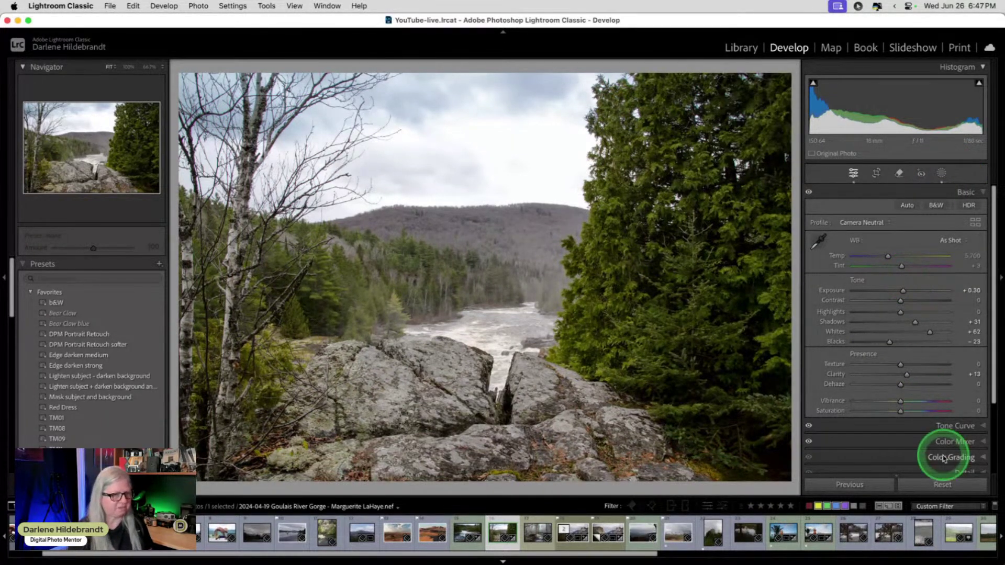
pyautogui.click(937, 485)
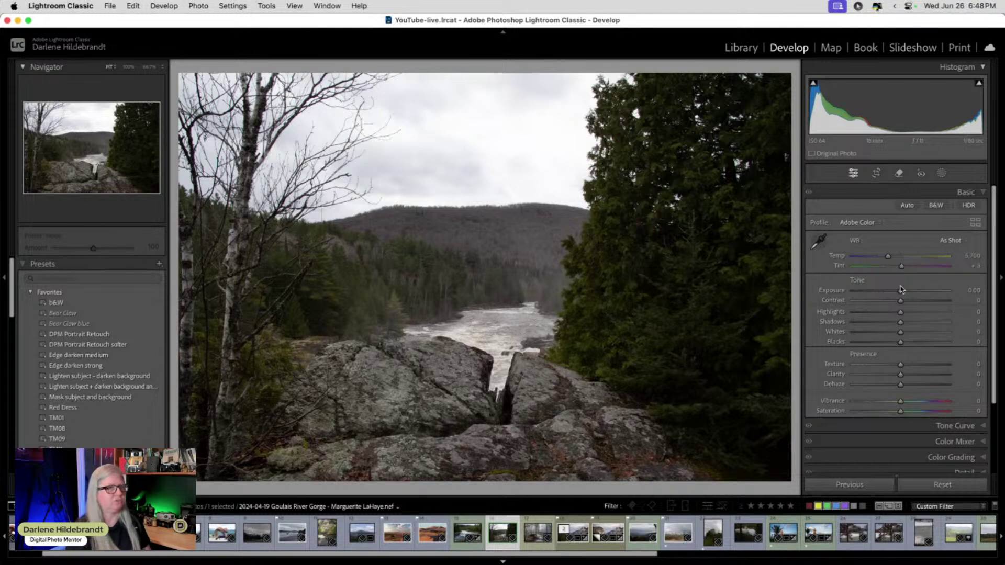
# - Add a linear gradient mask from the sky down to the river and set its Exposure to -4.00 and Blacks to -51
pyautogui.click(941, 173)
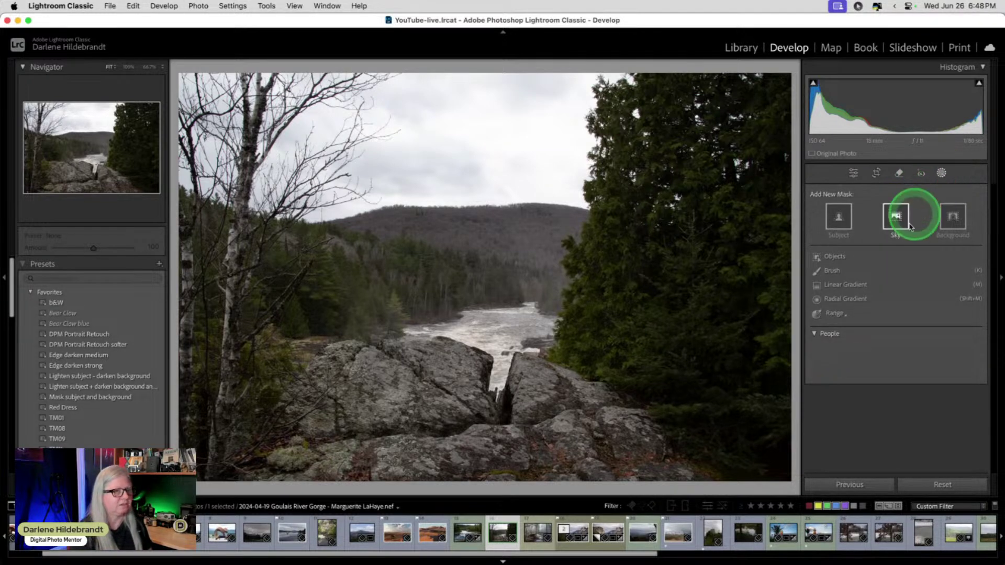
pyautogui.click(862, 285)
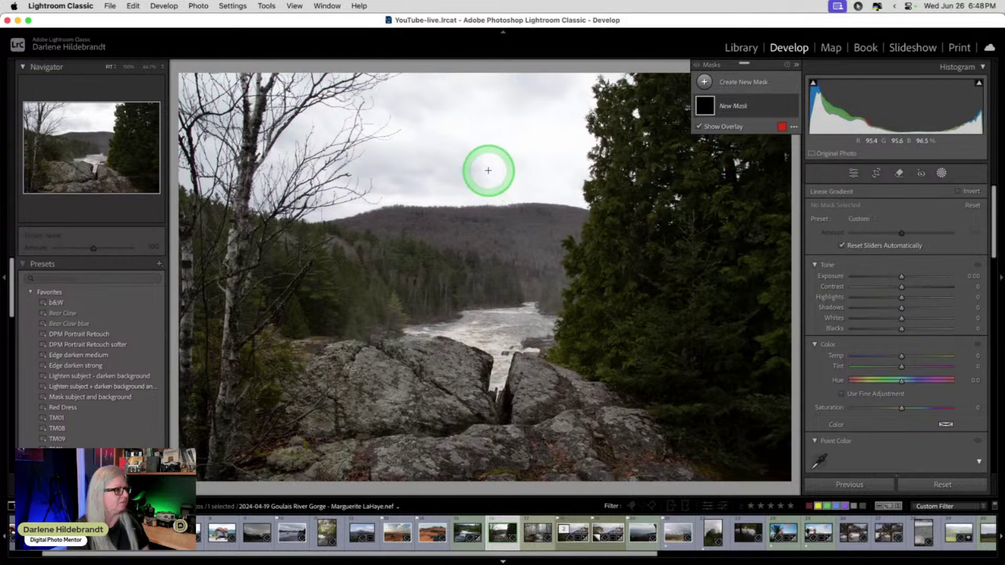
pyautogui.moveTo(489, 170); pyautogui.dragTo(492, 335)
pyautogui.moveTo(920, 278); pyautogui.dragTo(888, 275)
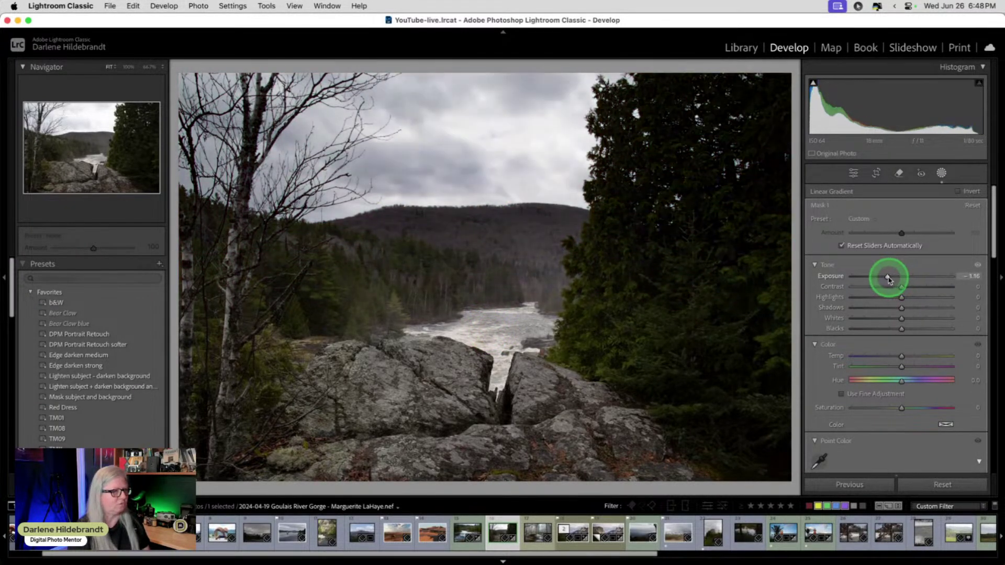
pyautogui.moveTo(900, 329); pyautogui.dragTo(876, 330)
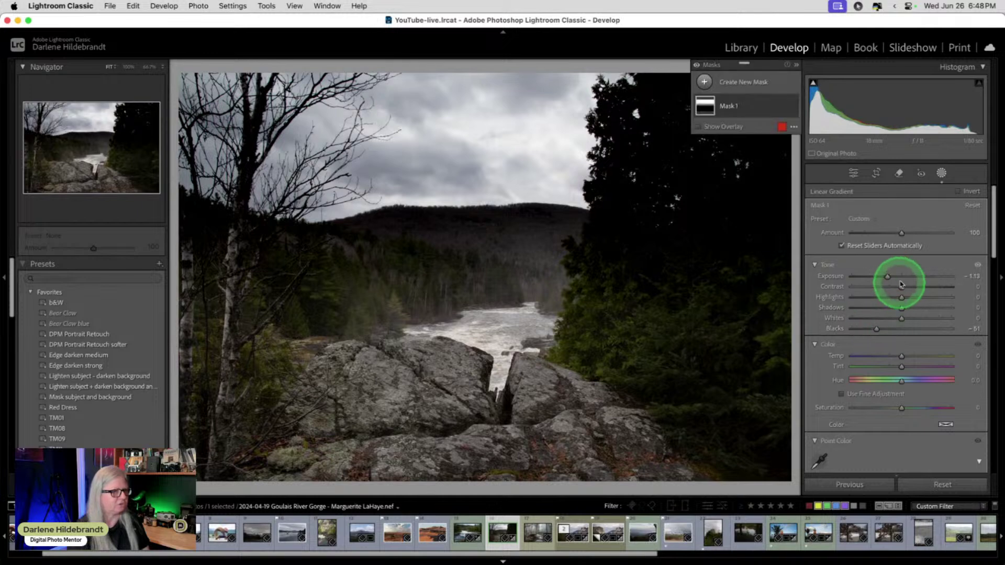
pyautogui.moveTo(887, 276); pyautogui.dragTo(808, 269)
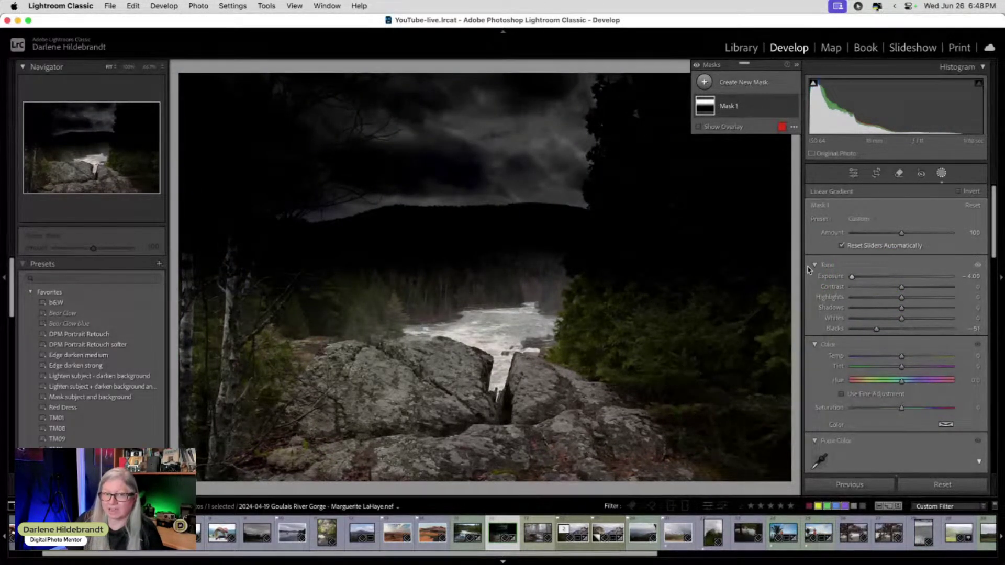
# - Pull the linear gradient's lower edge up toward the sky and set its Exposure to -1.88 and Blacks to -15
pyautogui.click(486, 169)
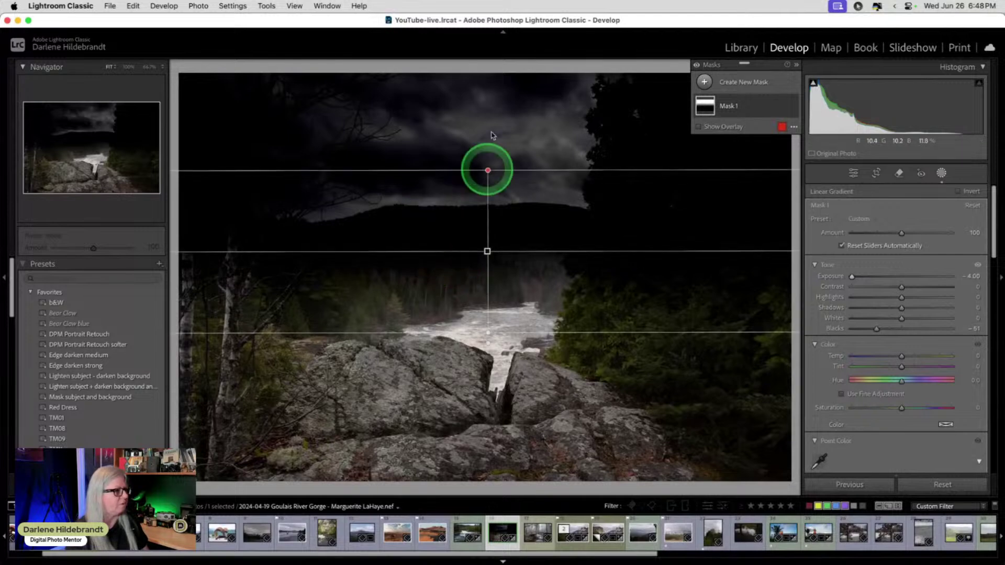
pyautogui.click(500, 269)
pyautogui.moveTo(487, 332); pyautogui.dragTo(488, 170)
pyautogui.moveTo(877, 328); pyautogui.dragTo(895, 330)
pyautogui.moveTo(851, 275); pyautogui.dragTo(879, 279)
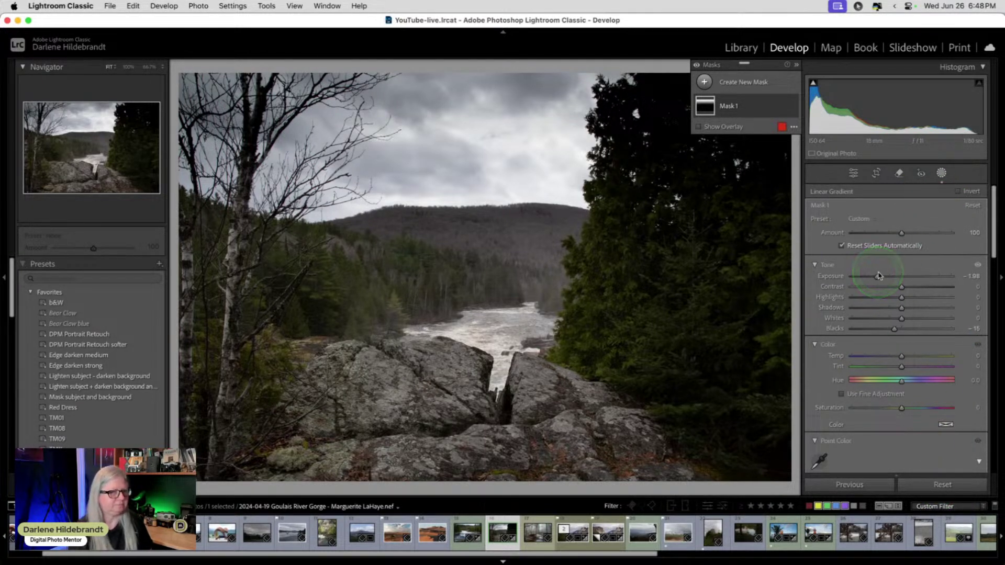
# - Close masking and clear the linear gradient by resetting the gorge photo
pyautogui.click(941, 173)
pyautogui.click(936, 487)
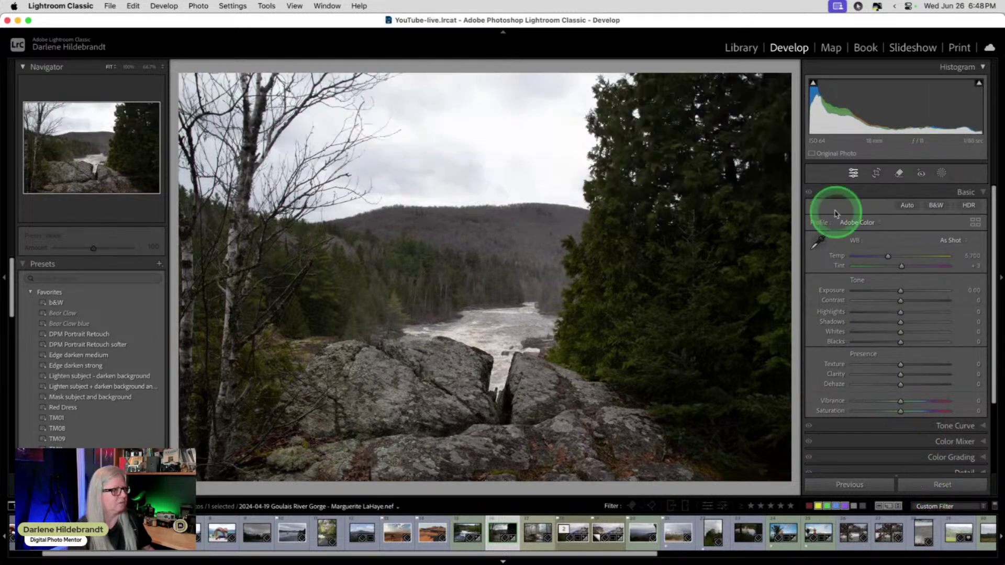
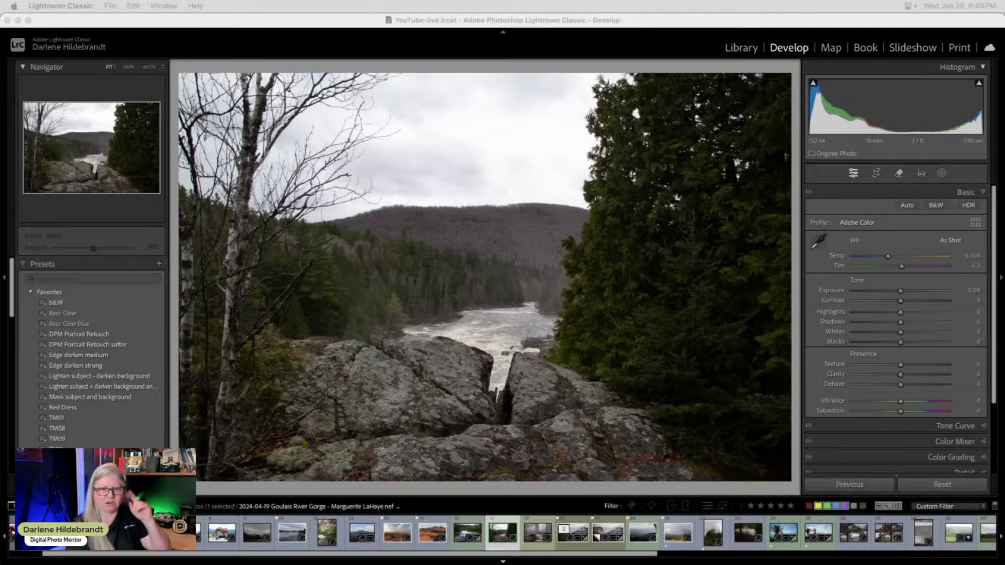
# - Go back to the Library grid and open the DSC00138 harbour photo with the moored boats as a single large view
pyautogui.click(794, 322)
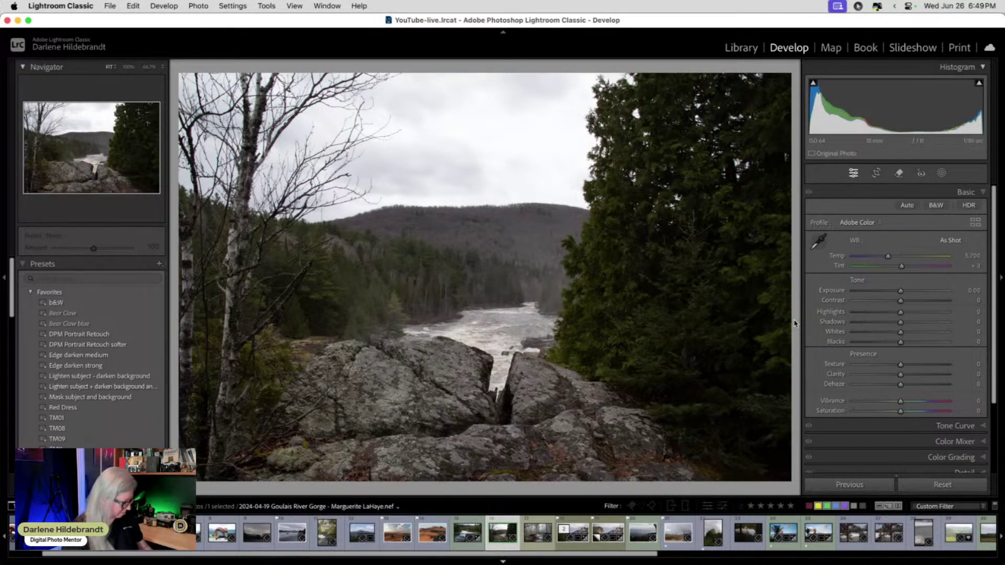
pyautogui.click(795, 321)
pyautogui.press('g')
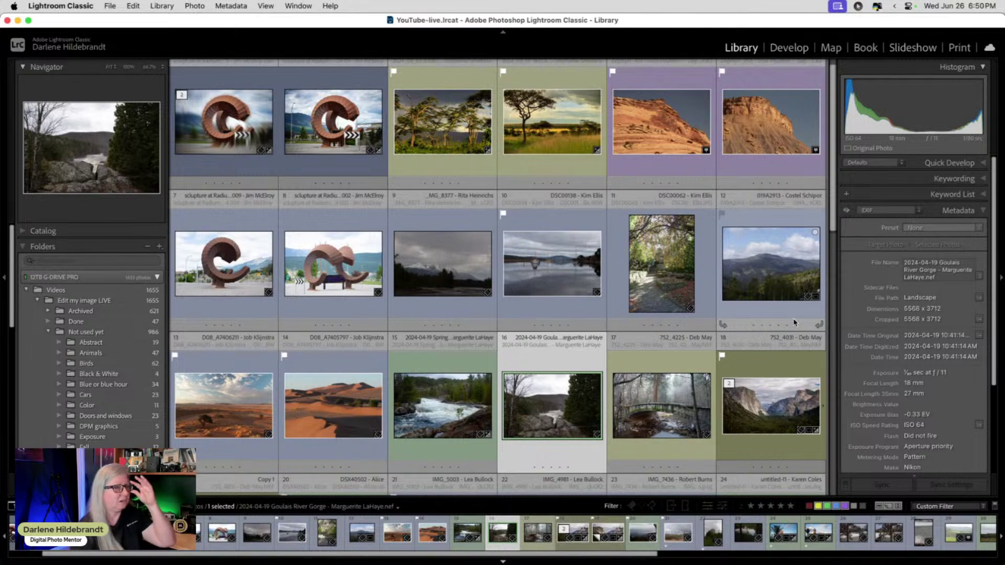
pyautogui.click(797, 320)
pyautogui.click(547, 262)
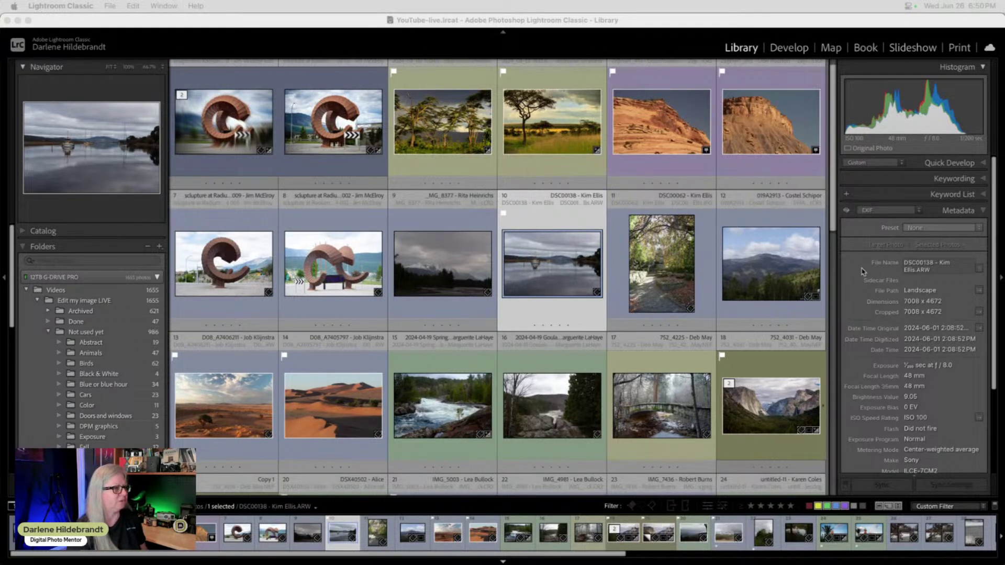
pyautogui.doubleClick(551, 273)
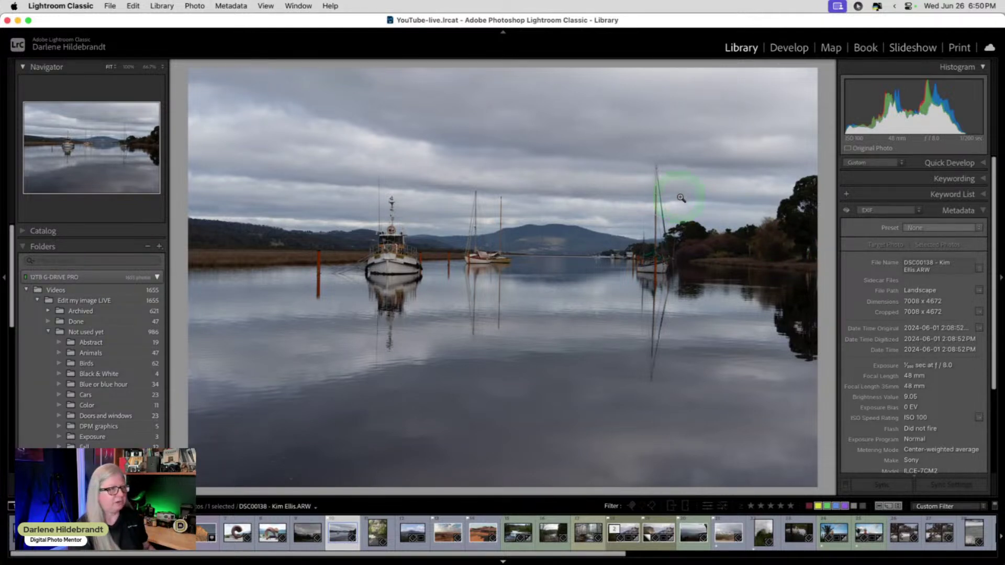
# - Send the DSC00138 photo to Luminar Neo with Open Source Files and show its editing tools
pyautogui.rightClick(495, 181)
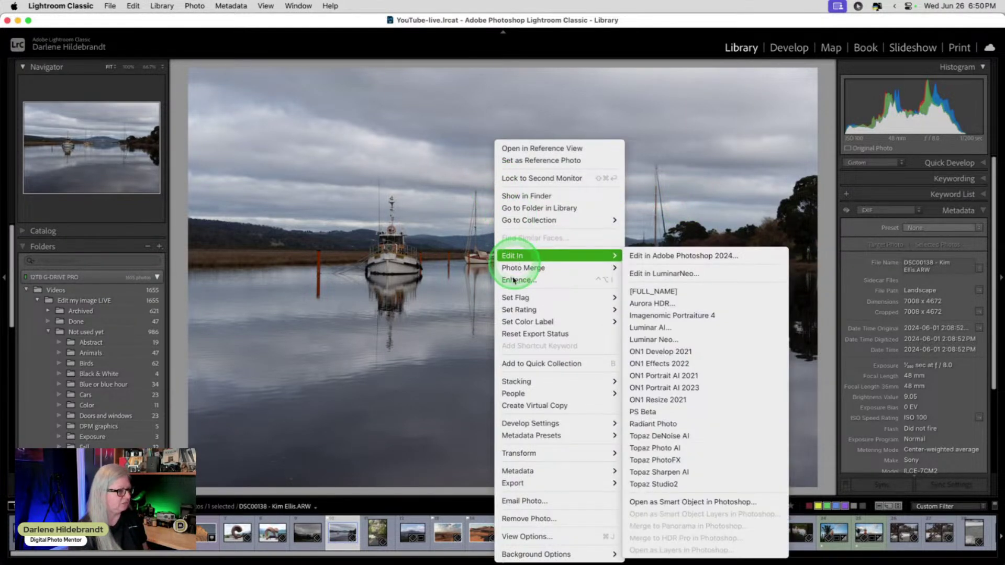
pyautogui.moveTo(518, 480)
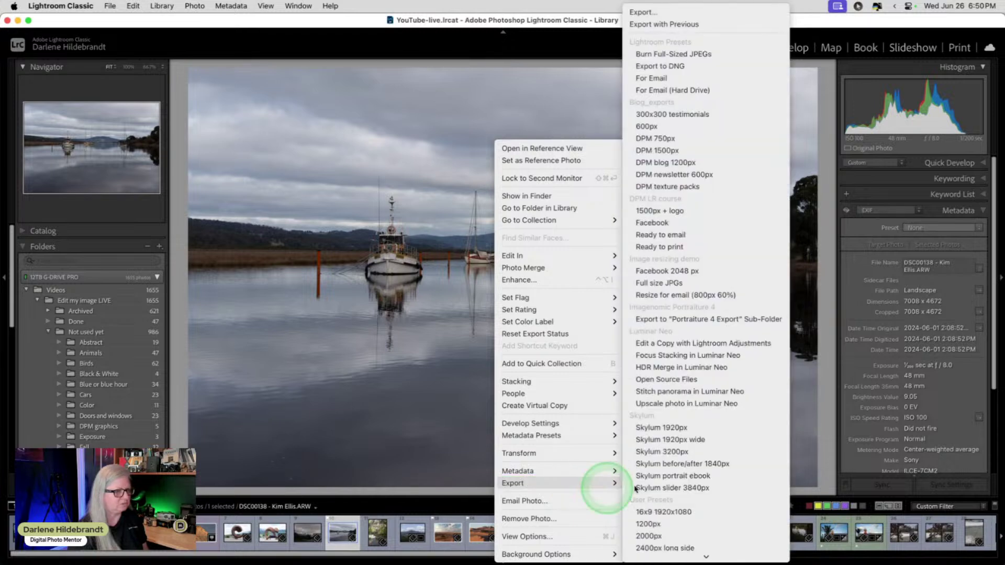
pyautogui.click(670, 380)
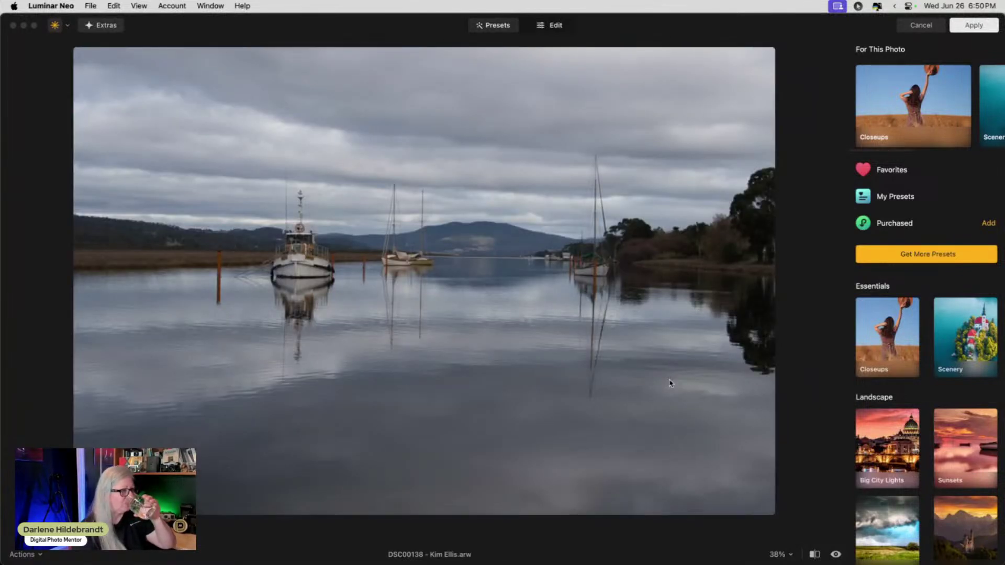
pyautogui.click(552, 23)
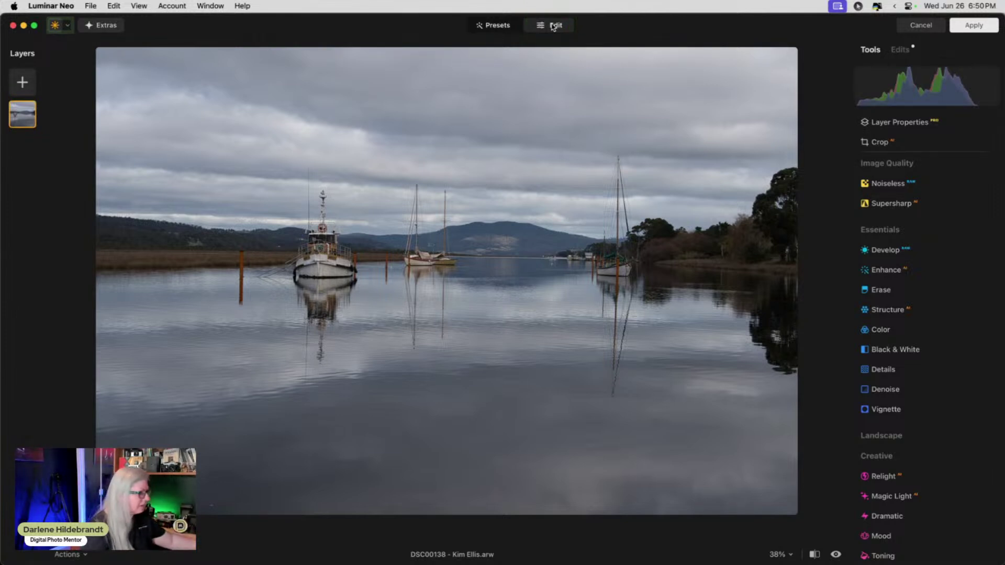
# - Rotate the harbour photo 180° with the Crop tool and apply the rotation
pyautogui.click(927, 147)
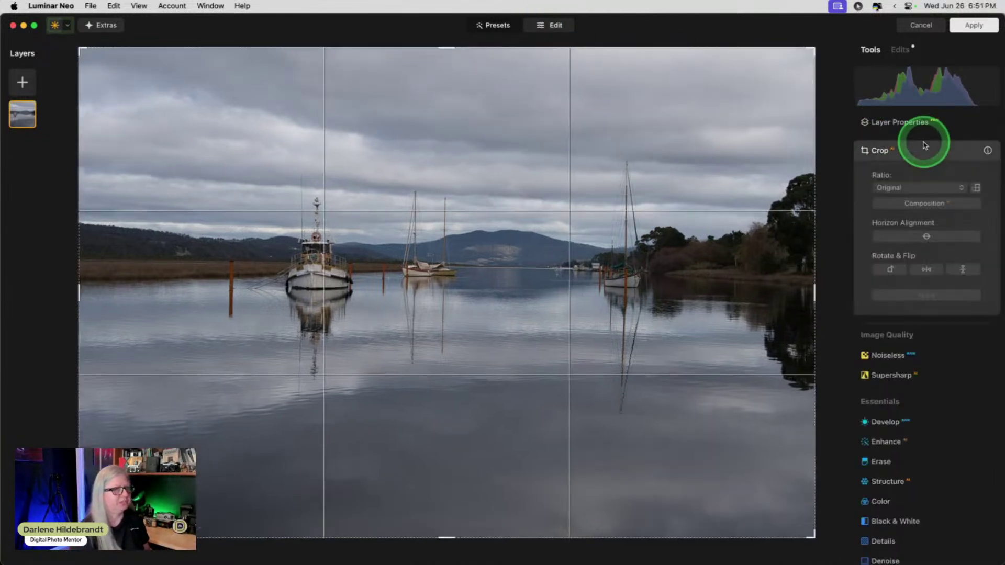
pyautogui.click(888, 269)
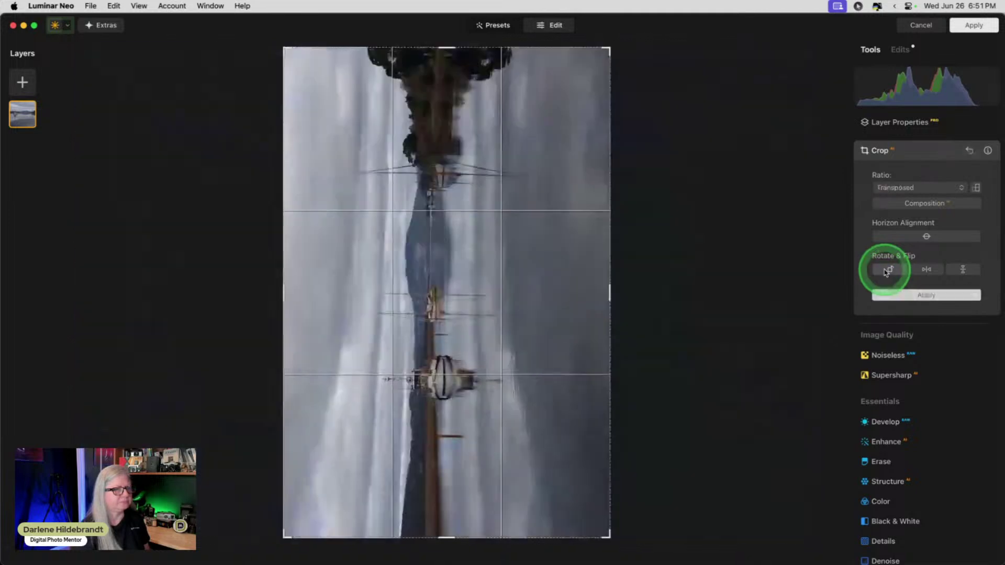
pyautogui.click(889, 269)
pyautogui.click(933, 138)
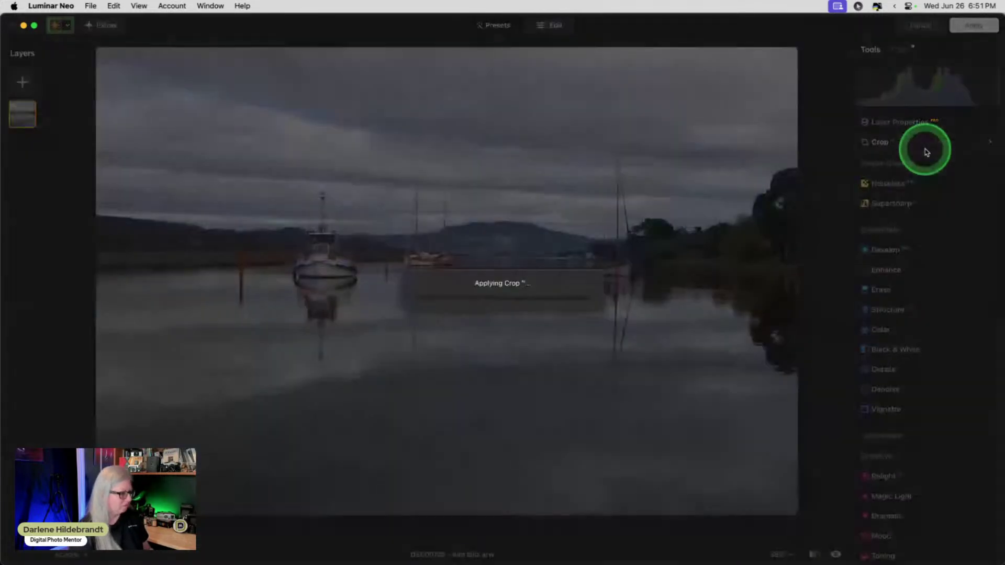
# - View the upside-down harbour photo full screen to judge its composition and balance
pyautogui.press('f')
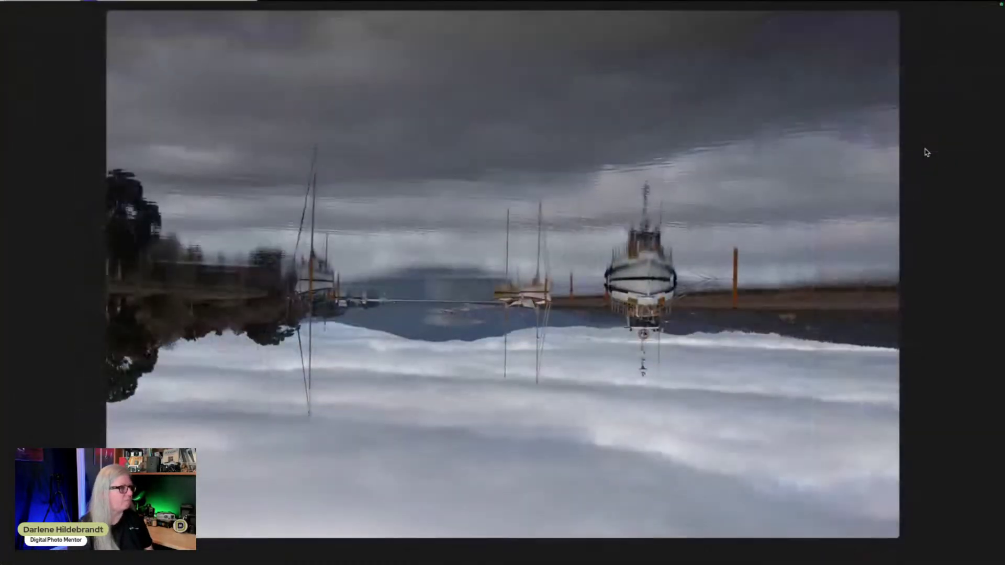
pyautogui.click(994, 173)
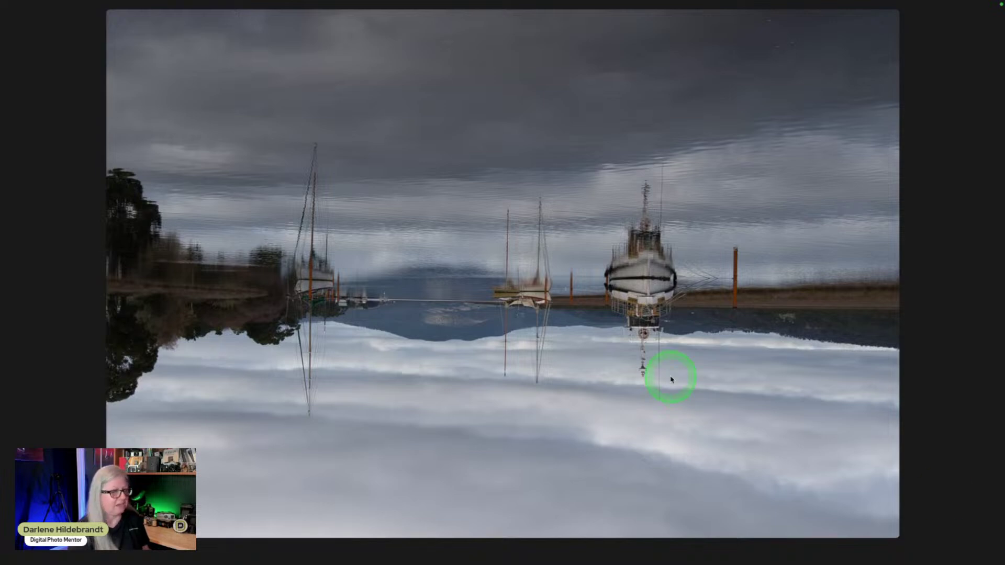
pyautogui.press('f')
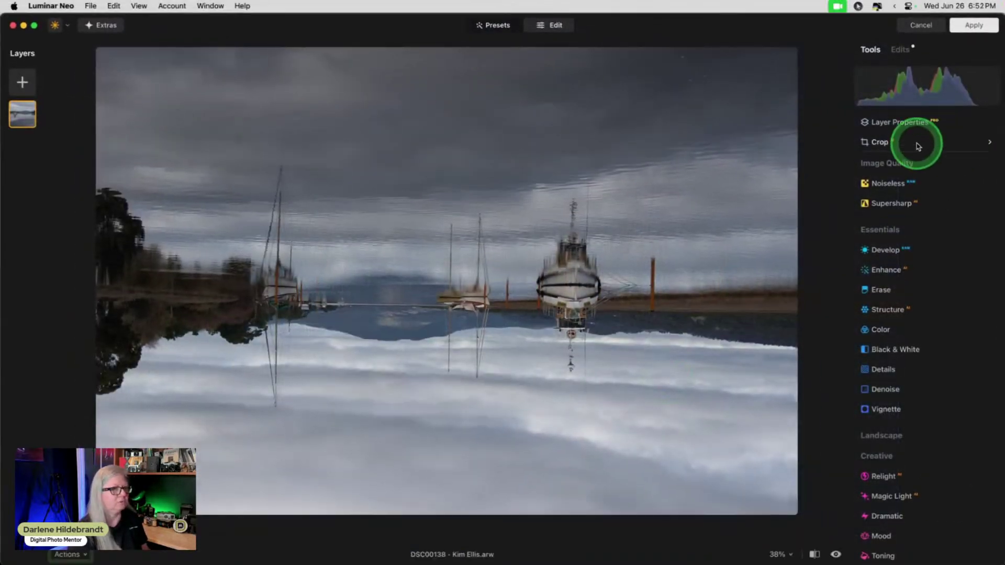
# - Reset the rotation in the Crop tool and straighten the harbour photo with automatic Horizon Alignment
pyautogui.click(915, 142)
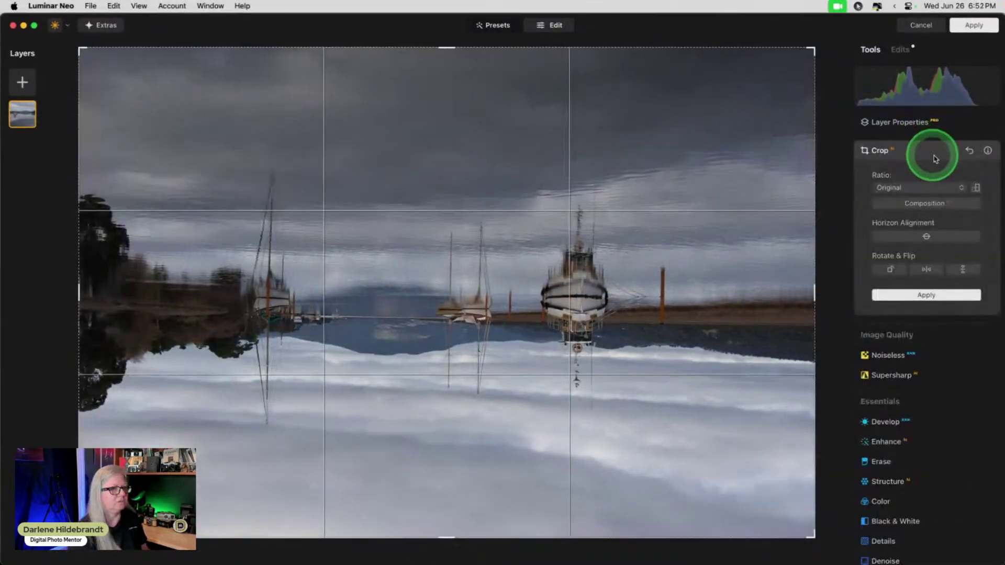
pyautogui.click(971, 151)
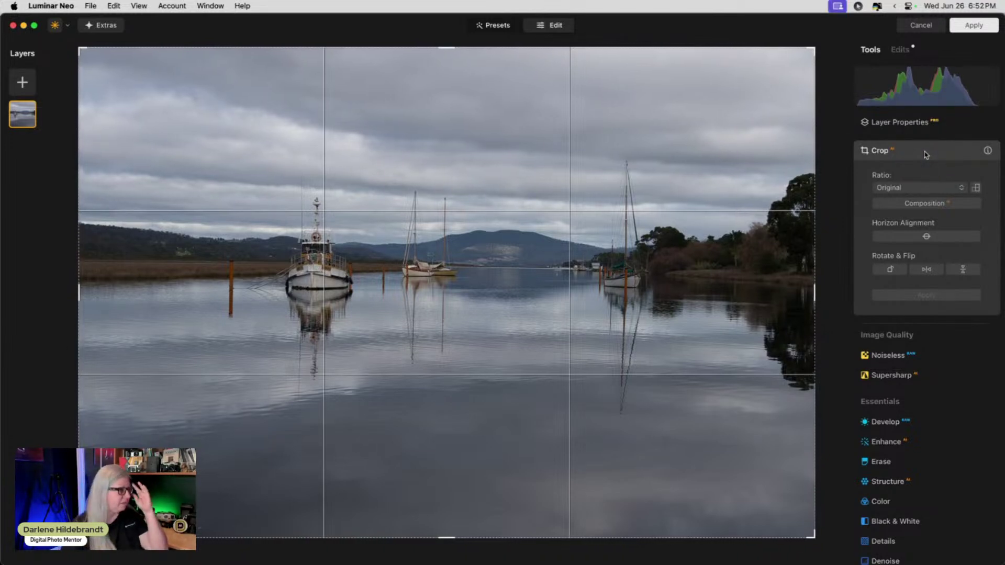
pyautogui.click(927, 236)
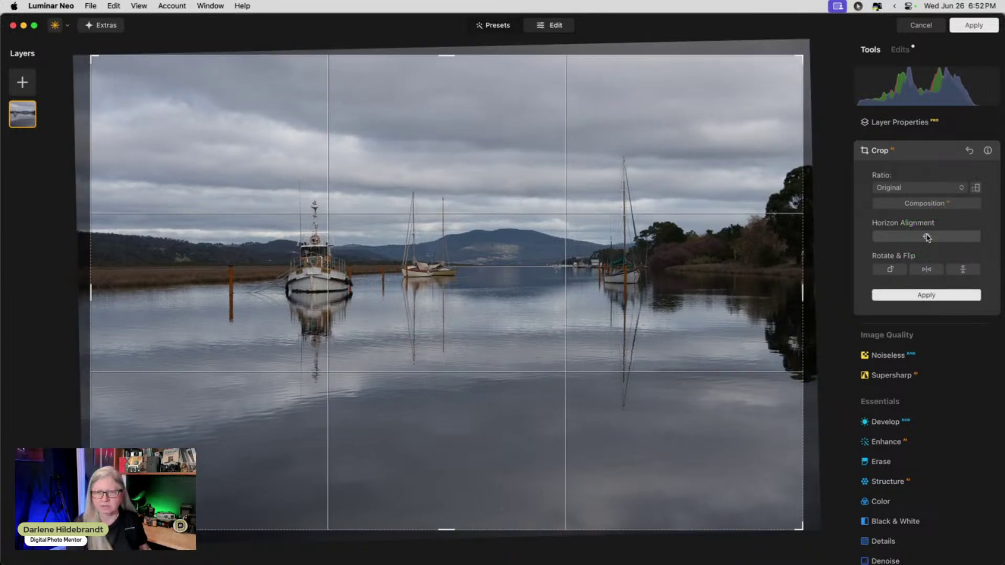
pyautogui.click(926, 237)
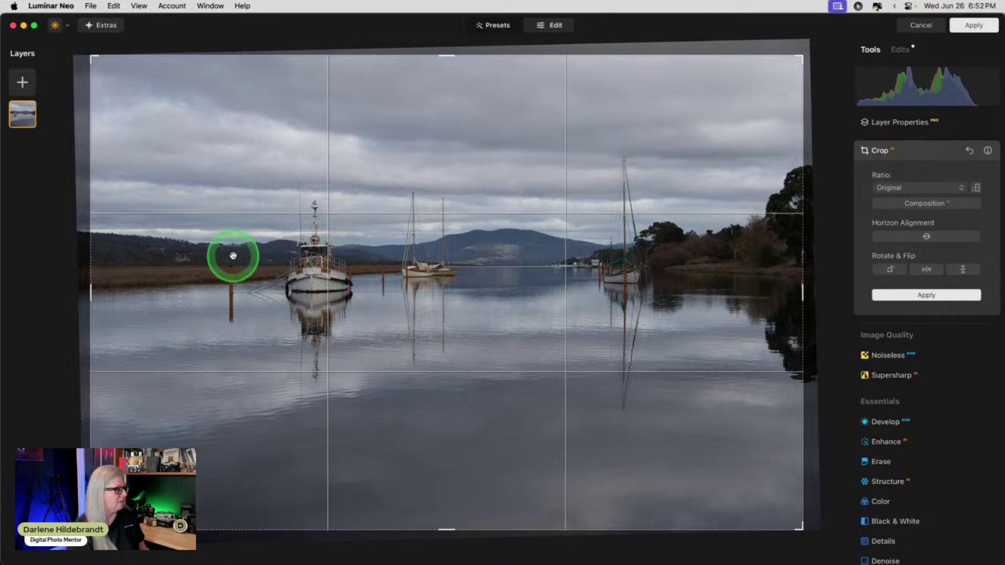
pyautogui.click(447, 285)
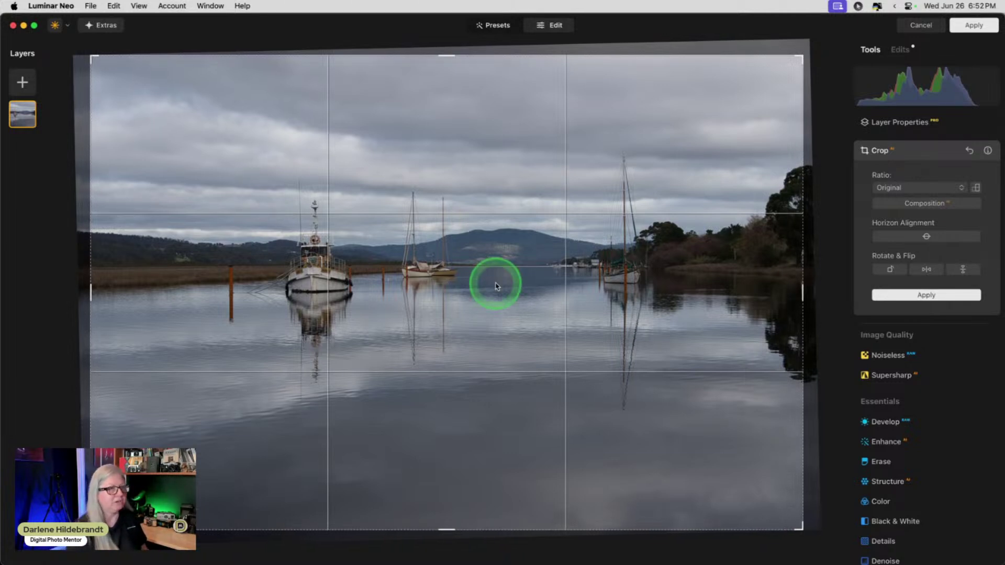
# - Crop the harbour photo with the Free ratio, trimming some sky and the side edges, reposition the image in the frame, and apply the crop
pyautogui.click(913, 188)
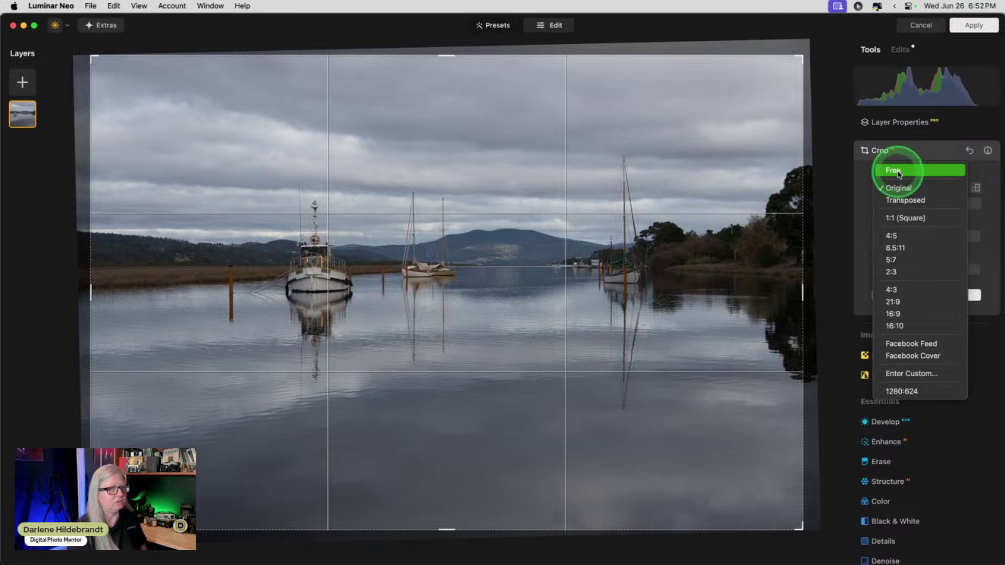
pyautogui.click(896, 173)
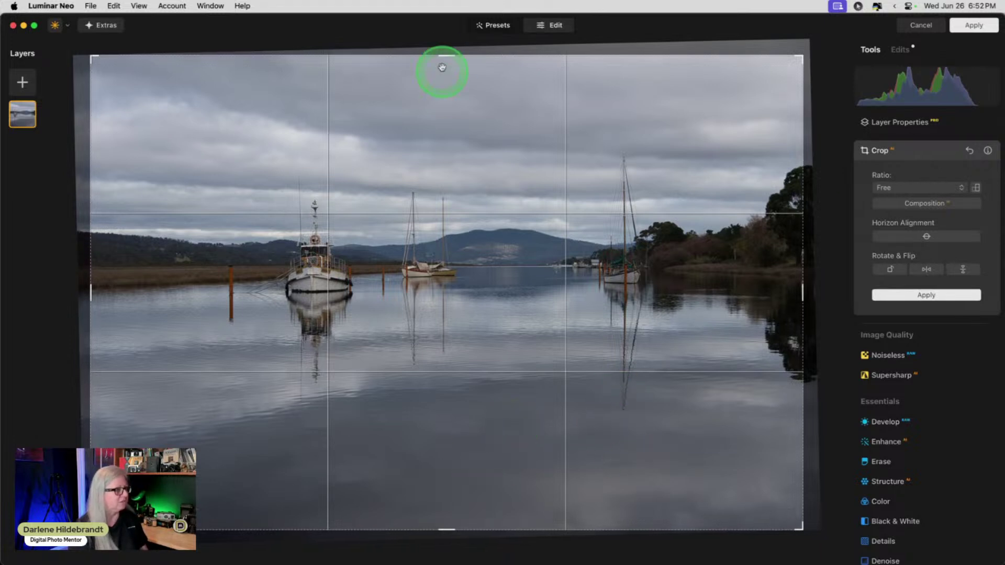
pyautogui.moveTo(444, 55); pyautogui.dragTo(438, 115)
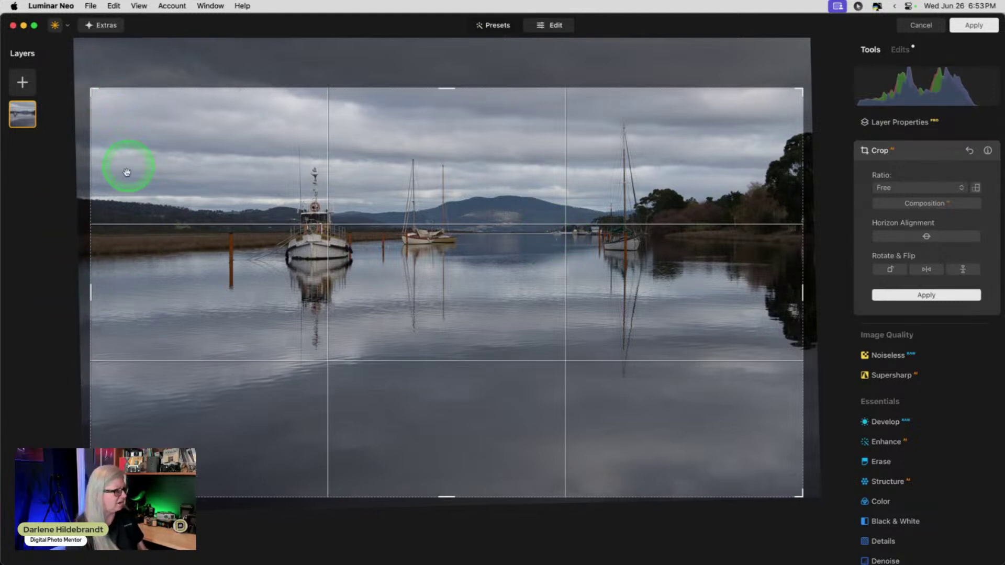
pyautogui.moveTo(90, 266); pyautogui.dragTo(123, 265)
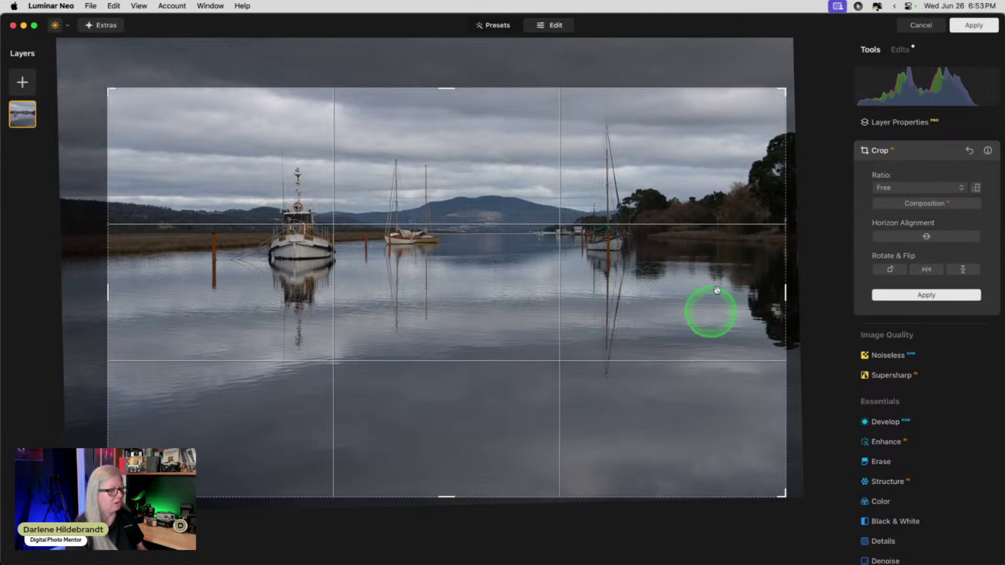
pyautogui.moveTo(470, 284); pyautogui.dragTo(490, 275)
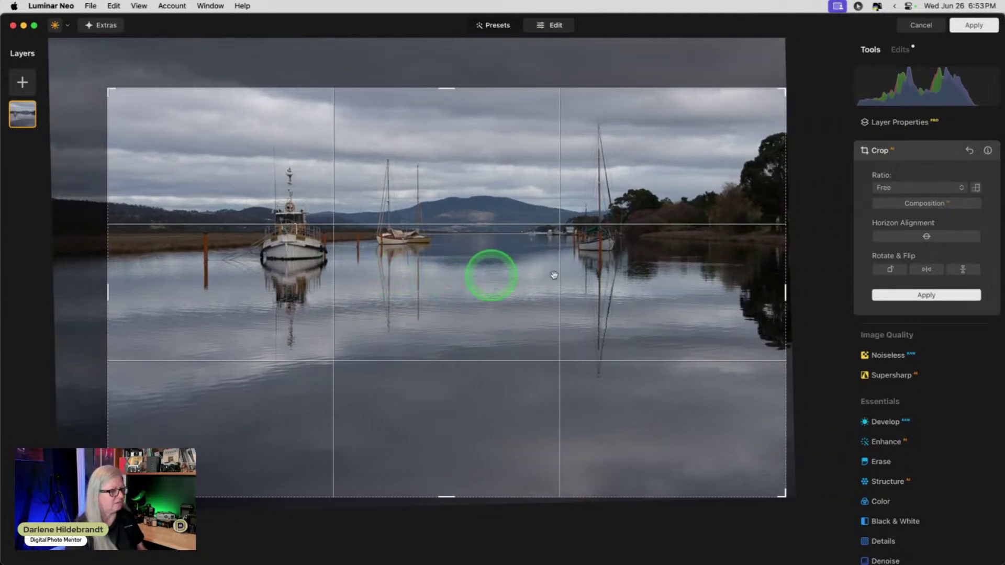
pyautogui.doubleClick(663, 248)
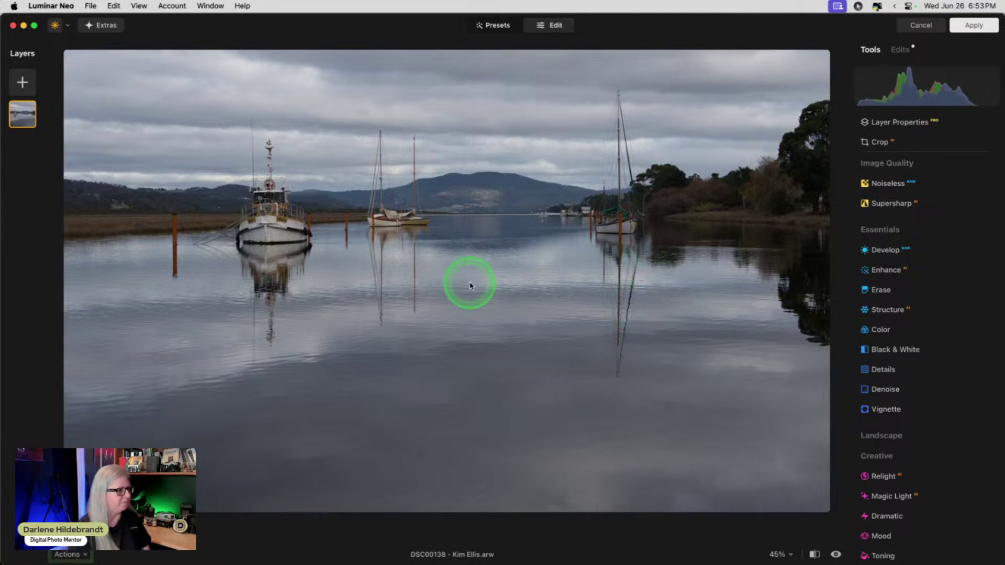
# - Preview the external camera profiles in Develop and set the Camera Profile to Camera PT
pyautogui.click(883, 251)
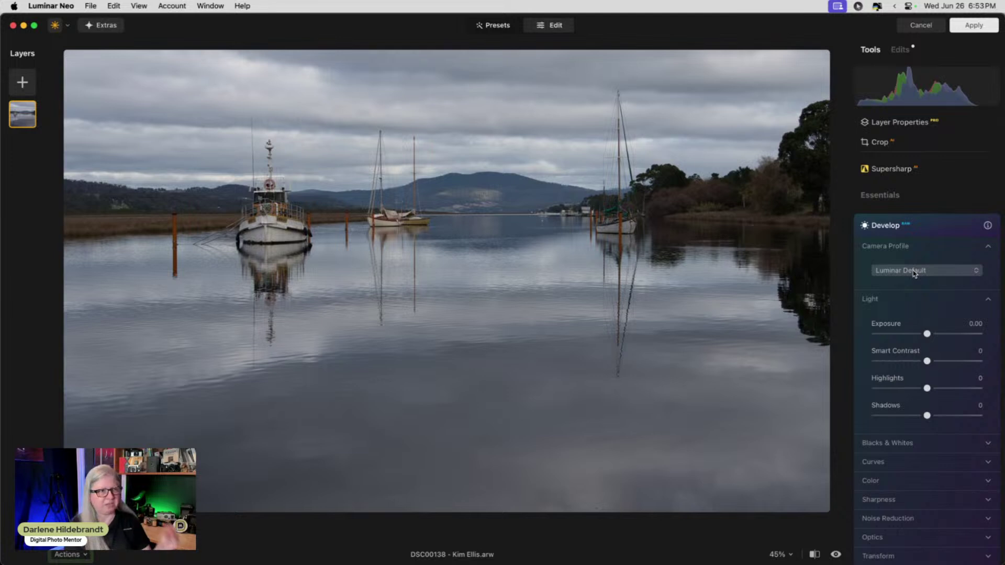
pyautogui.click(915, 273)
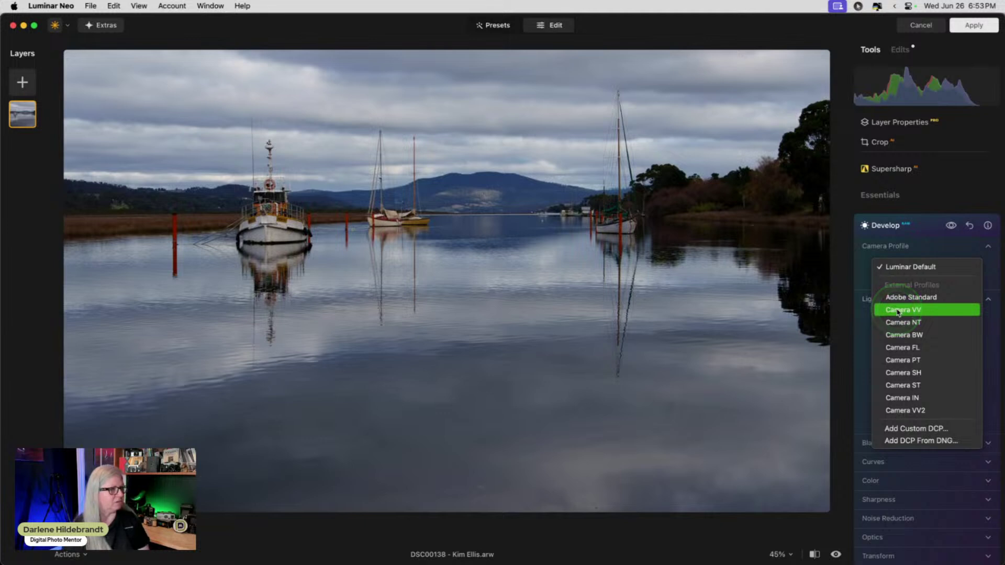
pyautogui.click(898, 313)
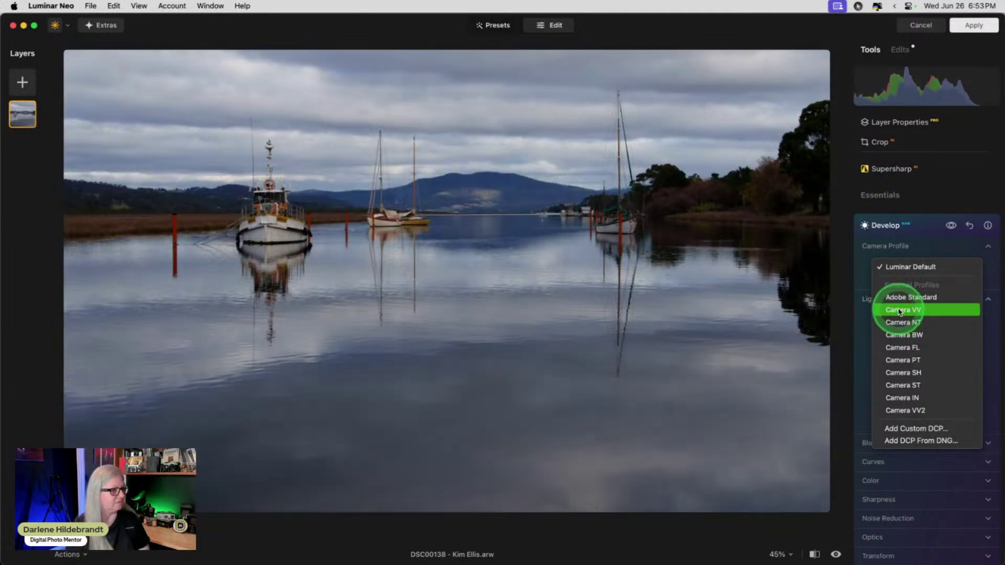
pyautogui.moveTo(899, 315); pyautogui.dragTo(883, 364)
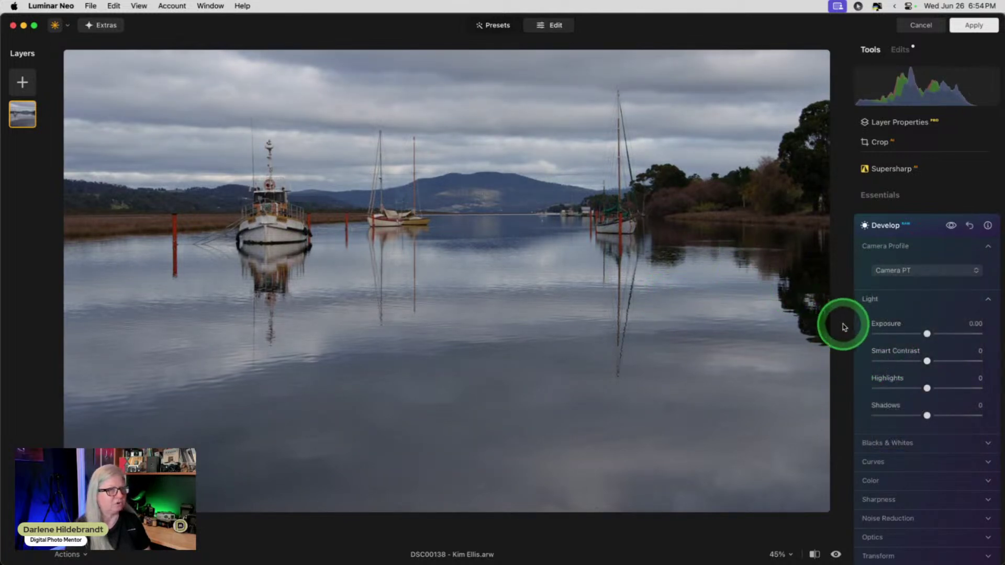
# - Pull in the white and black points in Develop's Curves, using the clipping indicators as a guide
pyautogui.scroll(-3, 891, 292)
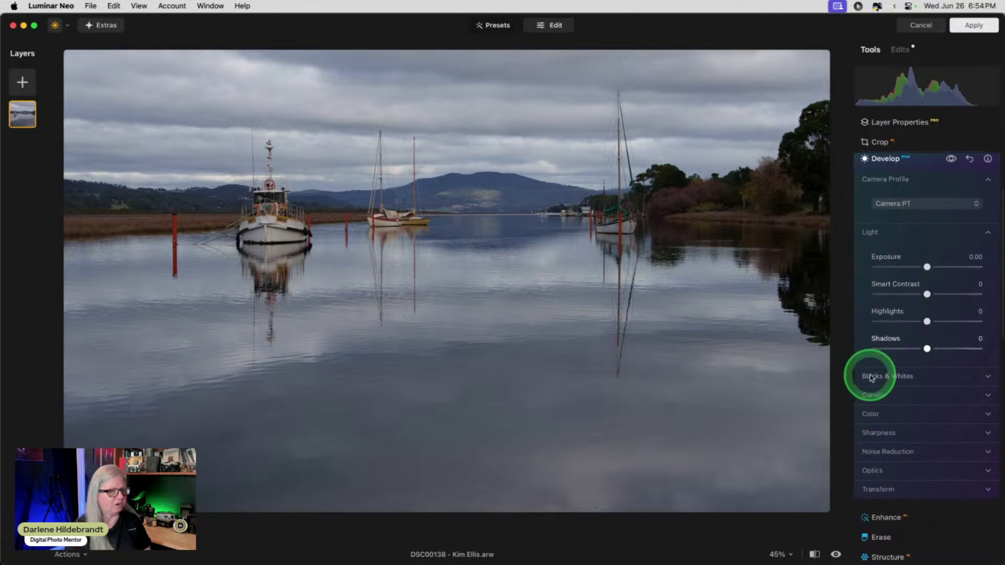
pyautogui.click(873, 396)
pyautogui.scroll(-5, 875, 322)
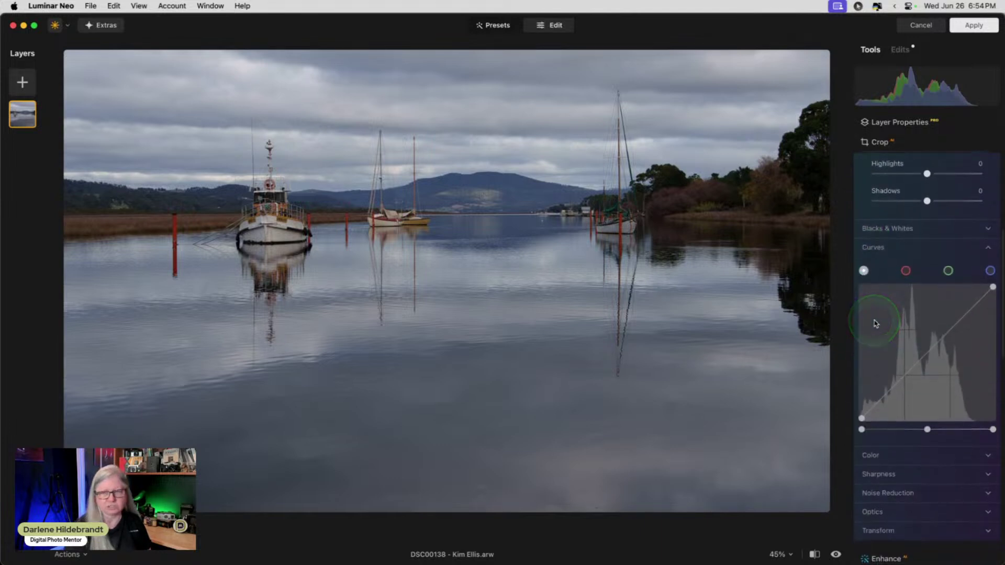
pyautogui.click(875, 324)
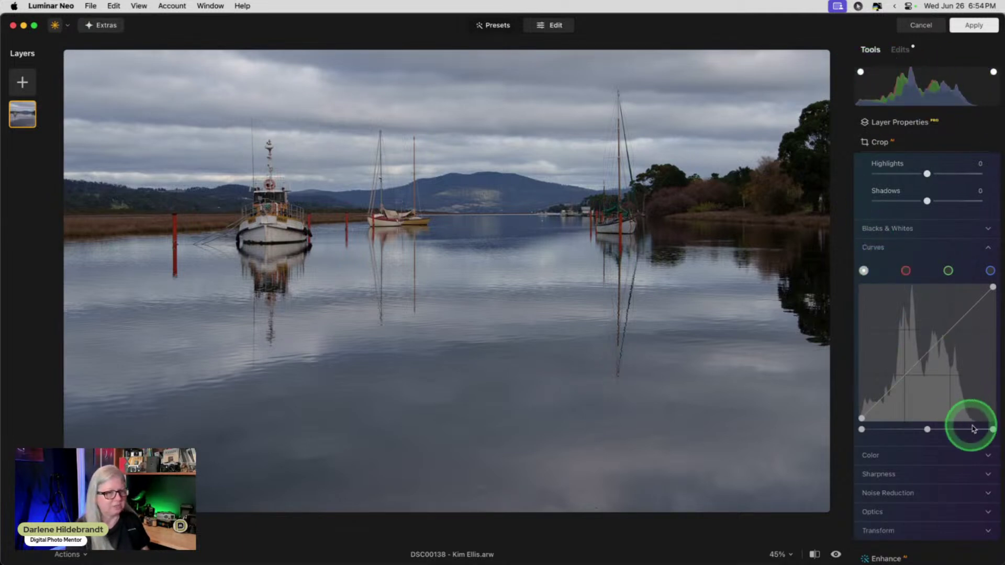
pyautogui.moveTo(994, 430); pyautogui.dragTo(987, 429)
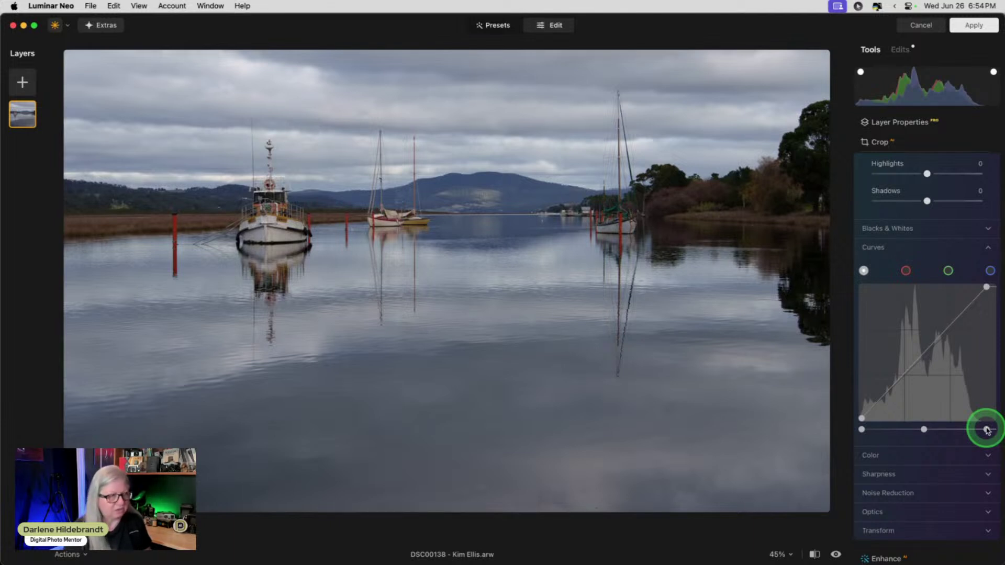
pyautogui.moveTo(988, 430); pyautogui.dragTo(973, 430)
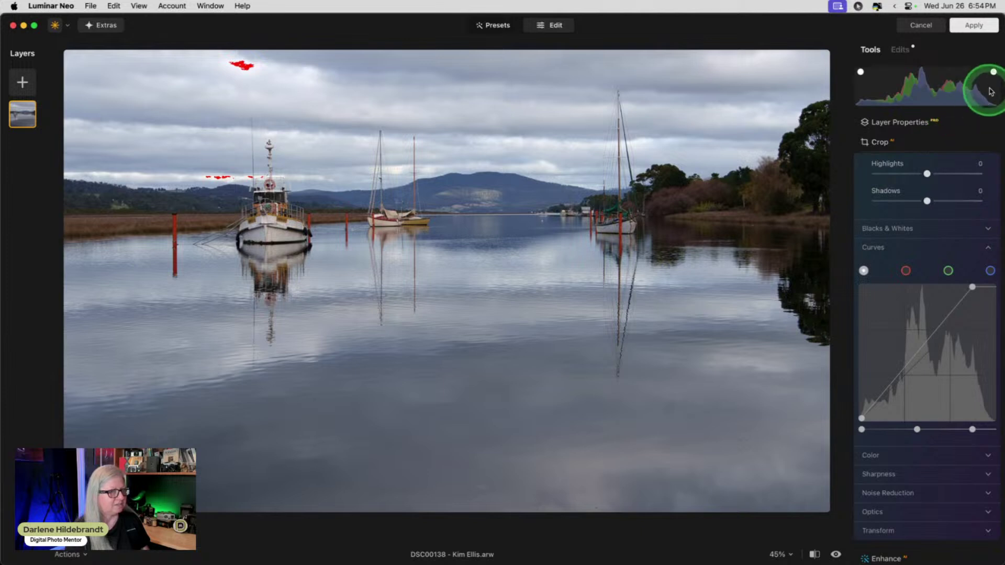
pyautogui.moveTo(973, 429); pyautogui.dragTo(975, 431)
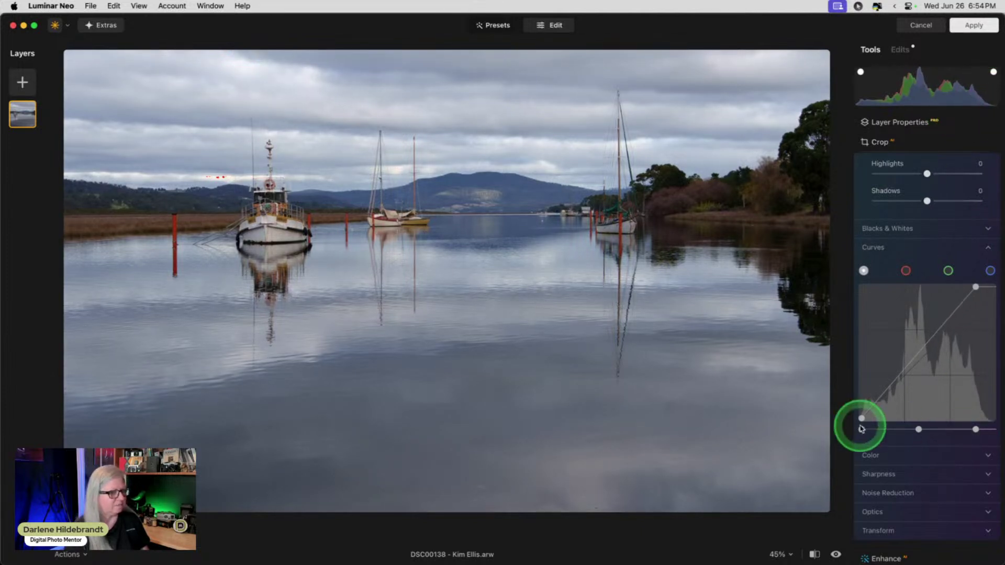
pyautogui.moveTo(862, 430); pyautogui.dragTo(867, 430)
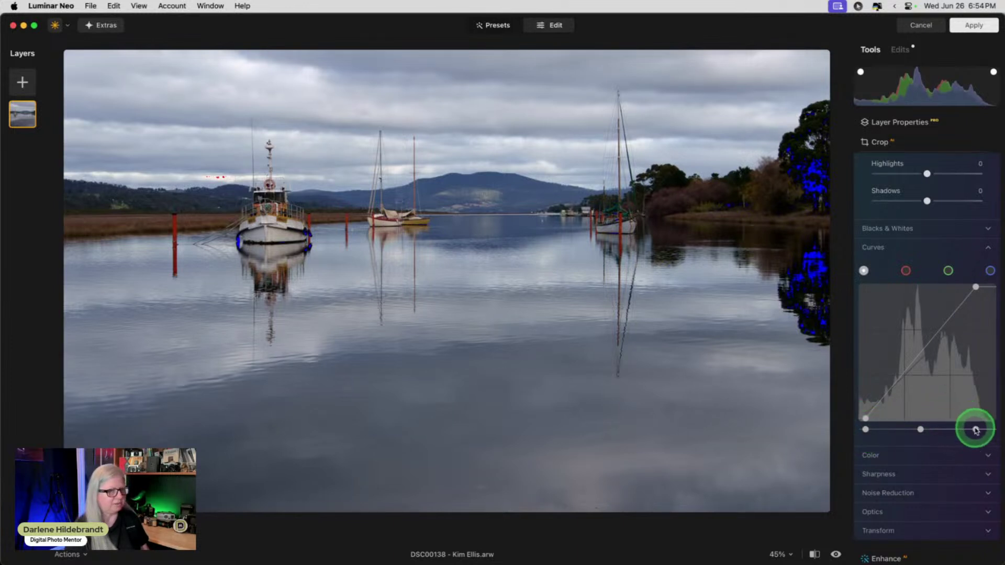
pyautogui.moveTo(972, 430); pyautogui.dragTo(973, 430)
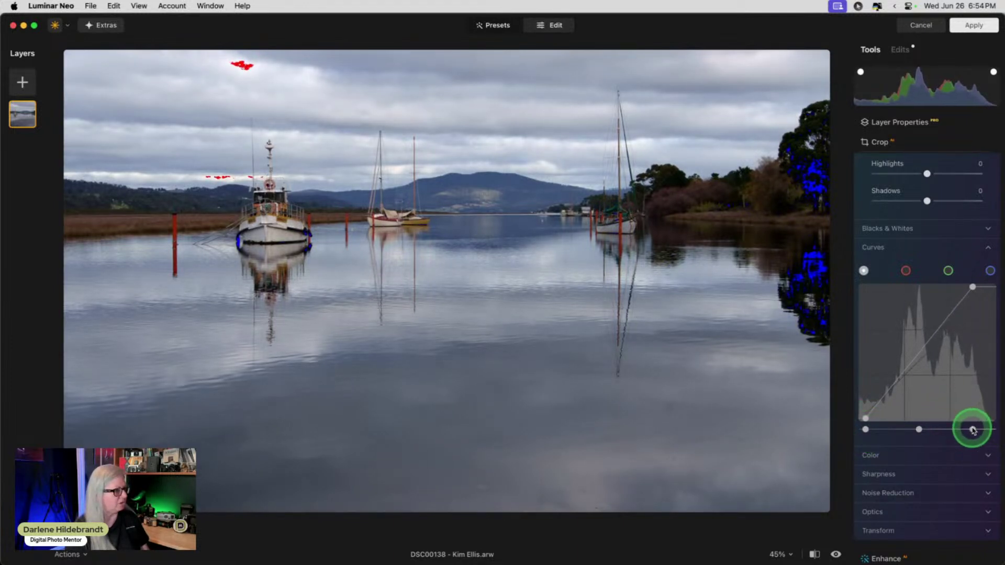
# - Set Exposure to 0.19, Highlights to -38 and Shadows to 15, easing the Curves white point back slightly
pyautogui.scroll(3, 891, 257)
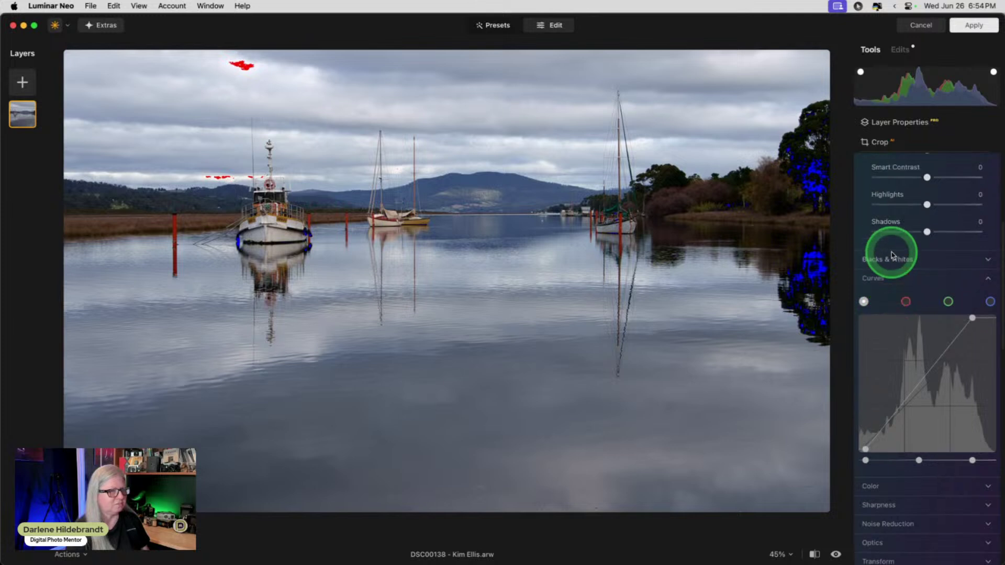
pyautogui.moveTo(925, 254); pyautogui.dragTo(910, 254)
pyautogui.click(926, 201)
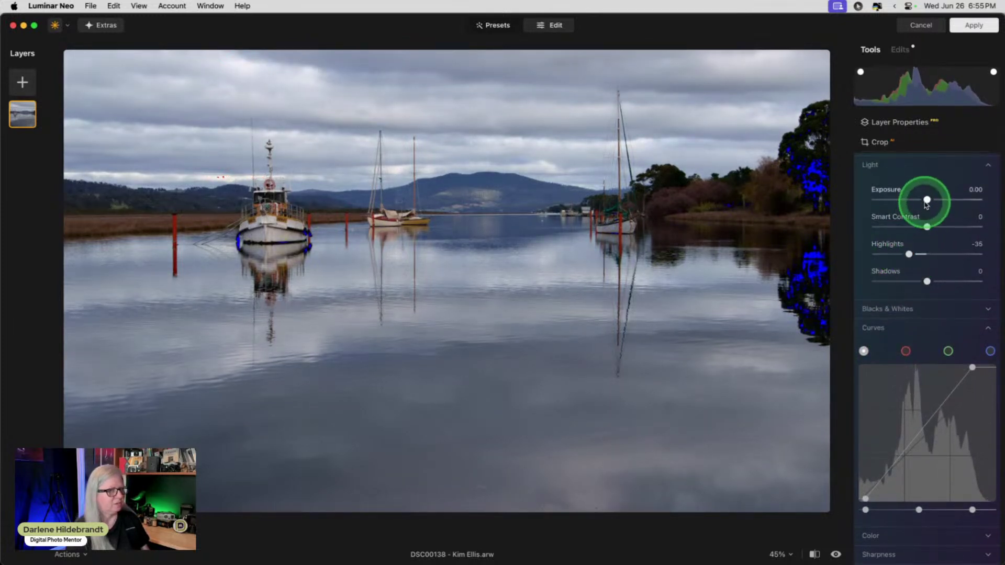
pyautogui.moveTo(926, 203); pyautogui.dragTo(929, 201)
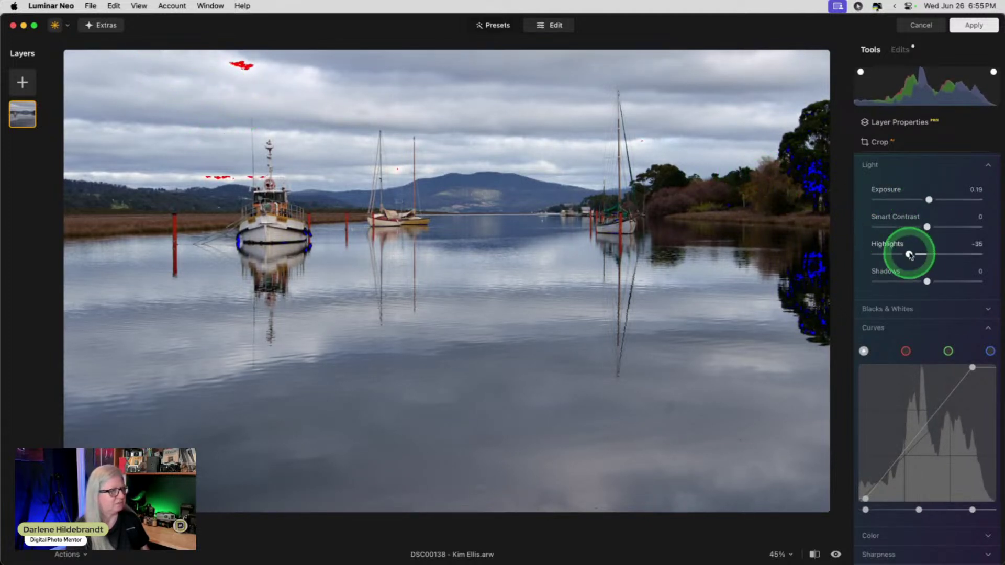
pyautogui.moveTo(909, 255); pyautogui.dragTo(908, 255)
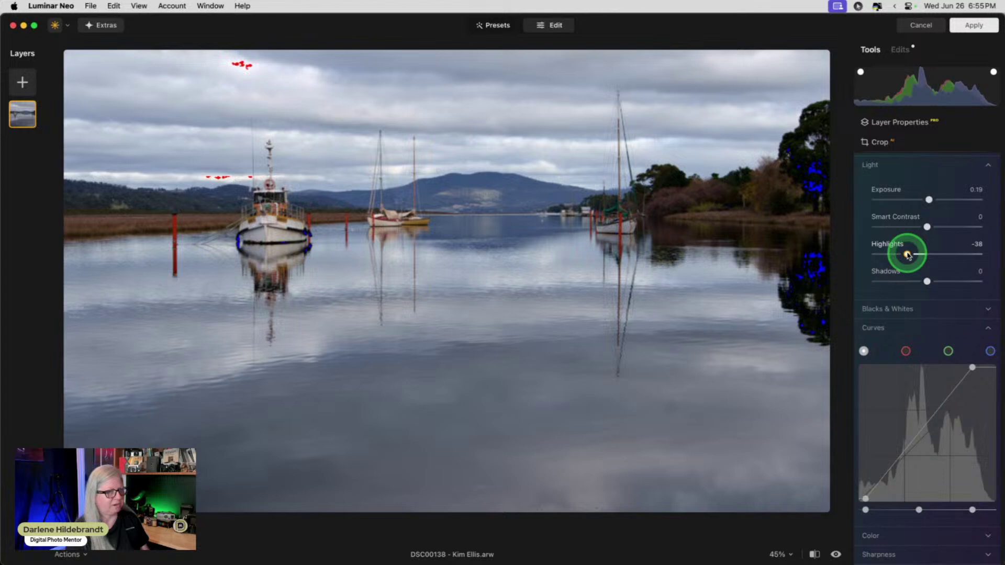
pyautogui.moveTo(972, 511); pyautogui.dragTo(975, 511)
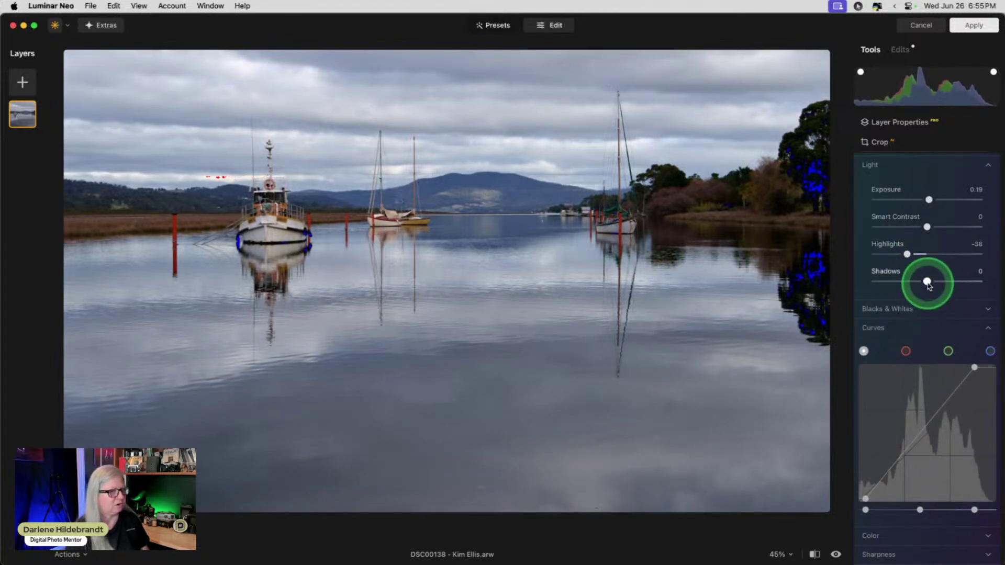
pyautogui.moveTo(927, 281); pyautogui.dragTo(935, 281)
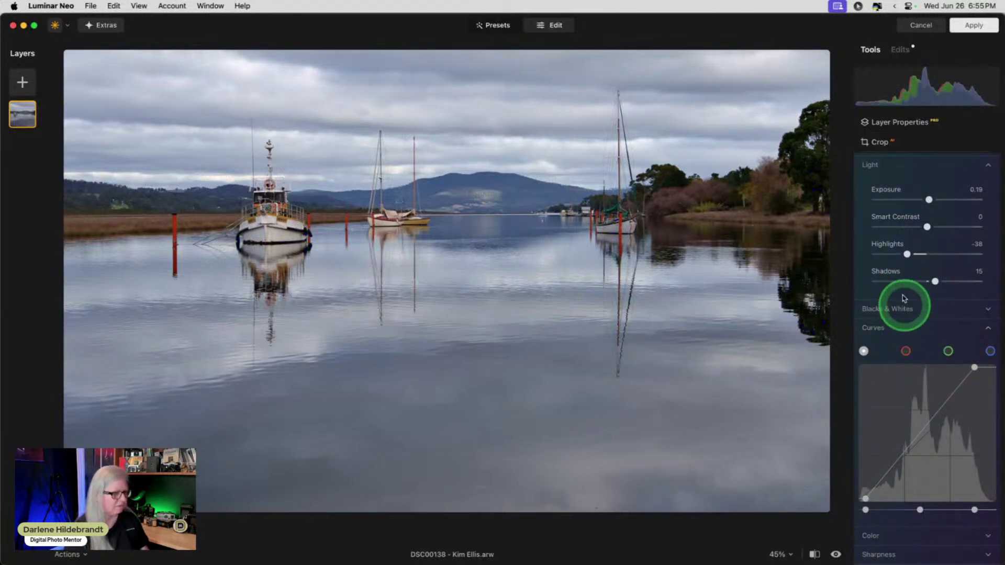
# - Collapse the Curves section and set Tint to 15 in Develop's Color settings
pyautogui.scroll(3, 900, 293)
pyautogui.scroll(-3, 908, 233)
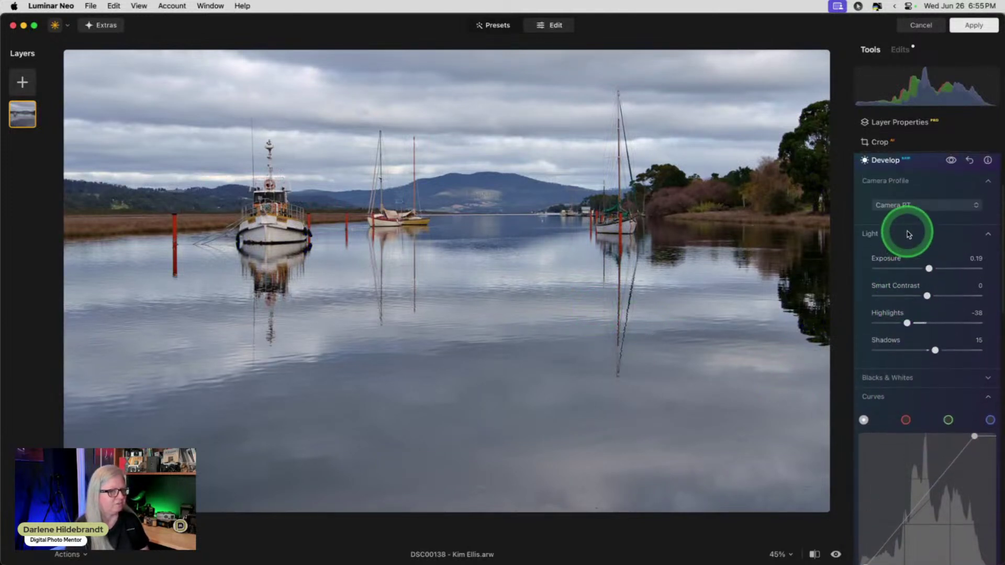
pyautogui.click(880, 330)
pyautogui.scroll(5, 895, 297)
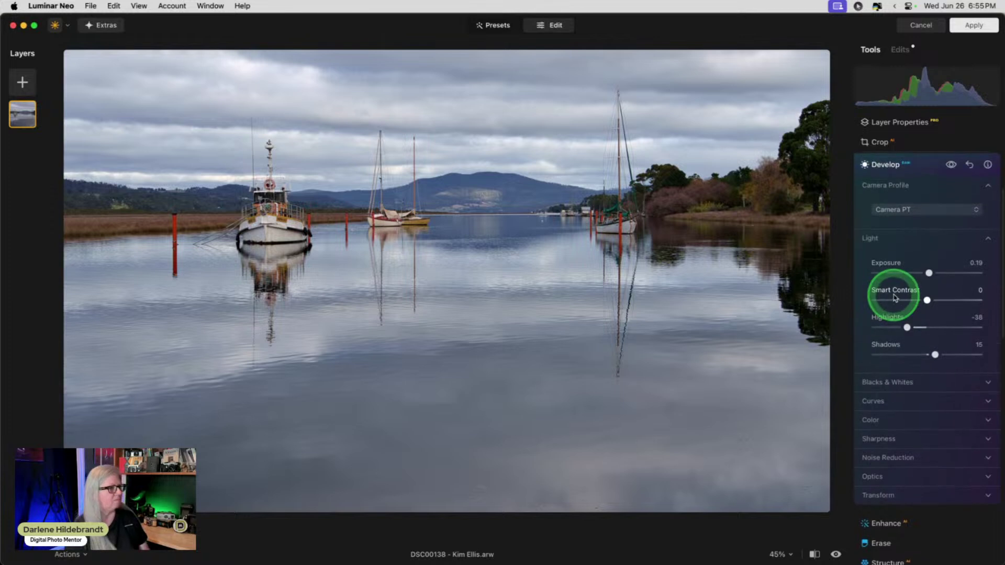
pyautogui.scroll(-4, 895, 298)
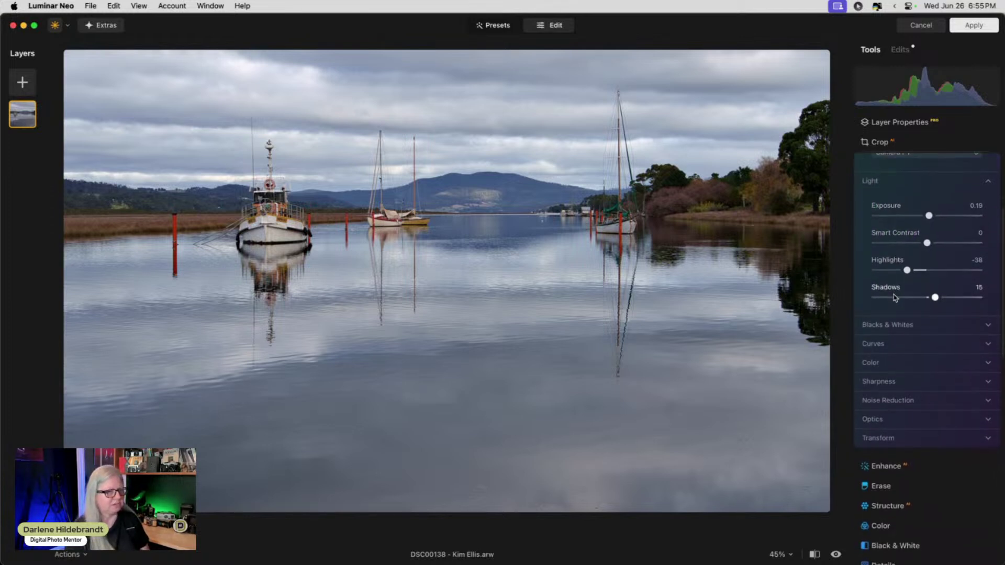
pyautogui.click(877, 357)
pyautogui.click(904, 266)
pyautogui.scroll(-2, 903, 266)
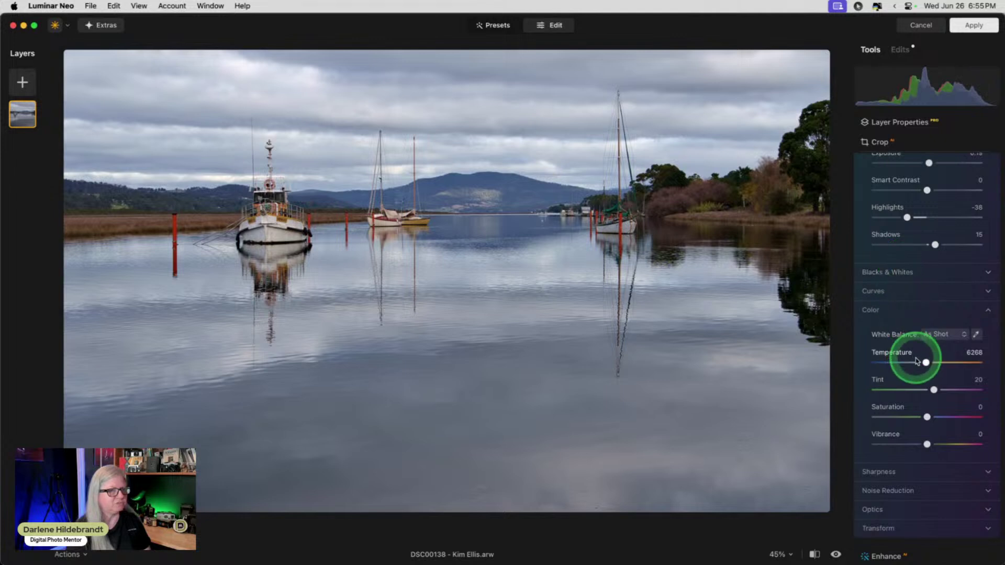
pyautogui.click(934, 390)
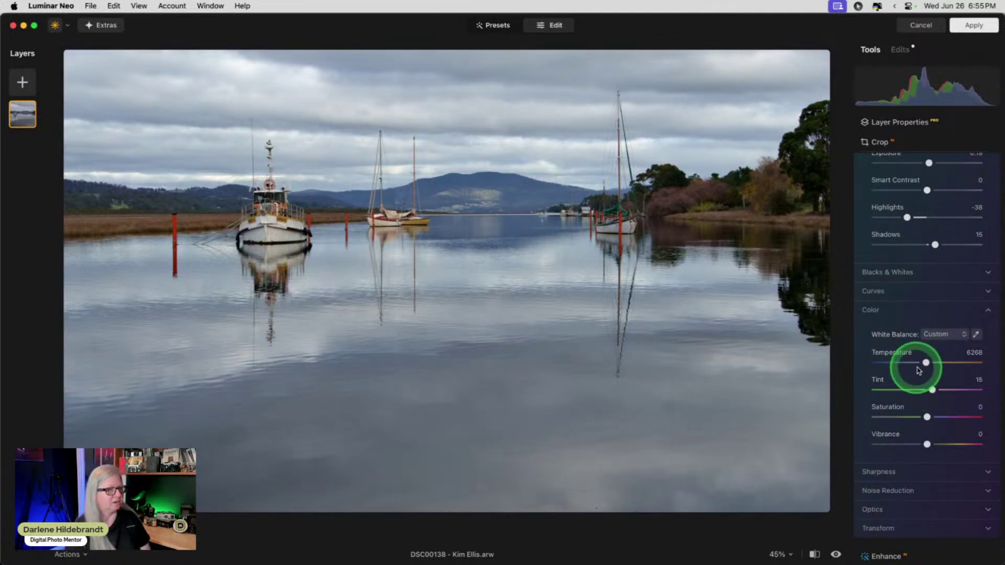
# - Compare cooler and warmer white balance temperatures of 5438, 7846 and 5260, and set the Temperature to 6398
pyautogui.moveTo(926, 362); pyautogui.dragTo(922, 364)
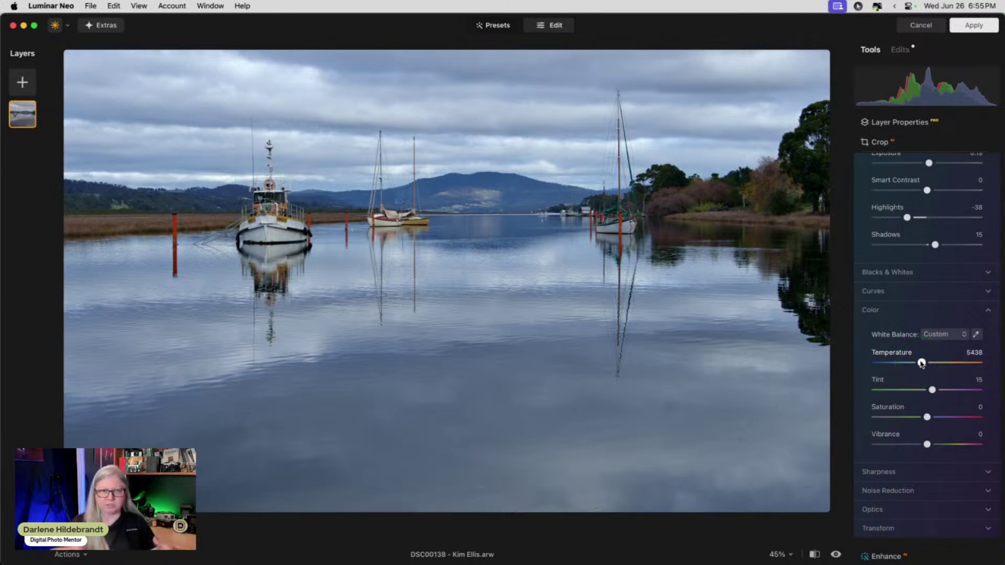
pyautogui.moveTo(921, 364); pyautogui.dragTo(932, 365)
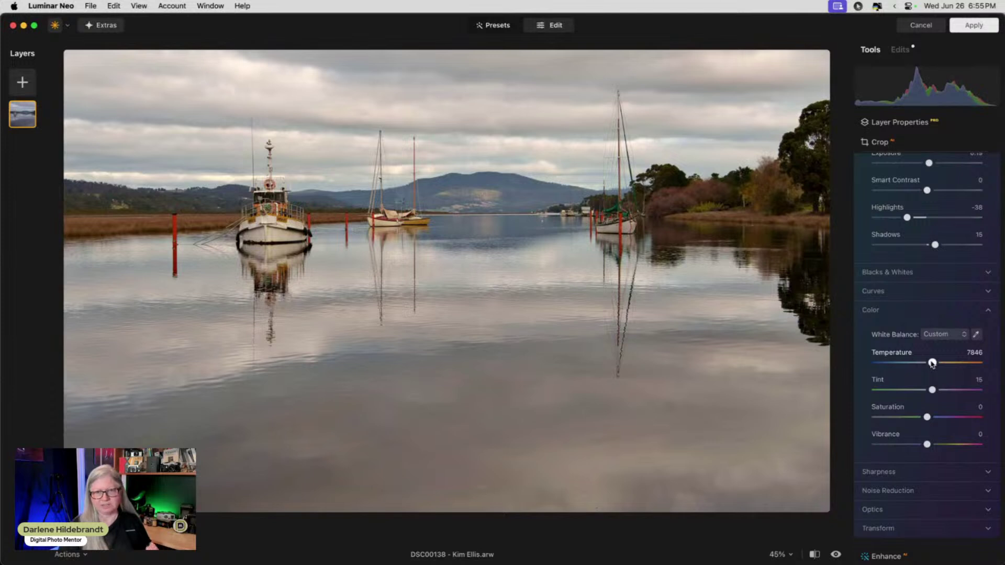
pyautogui.click(932, 363)
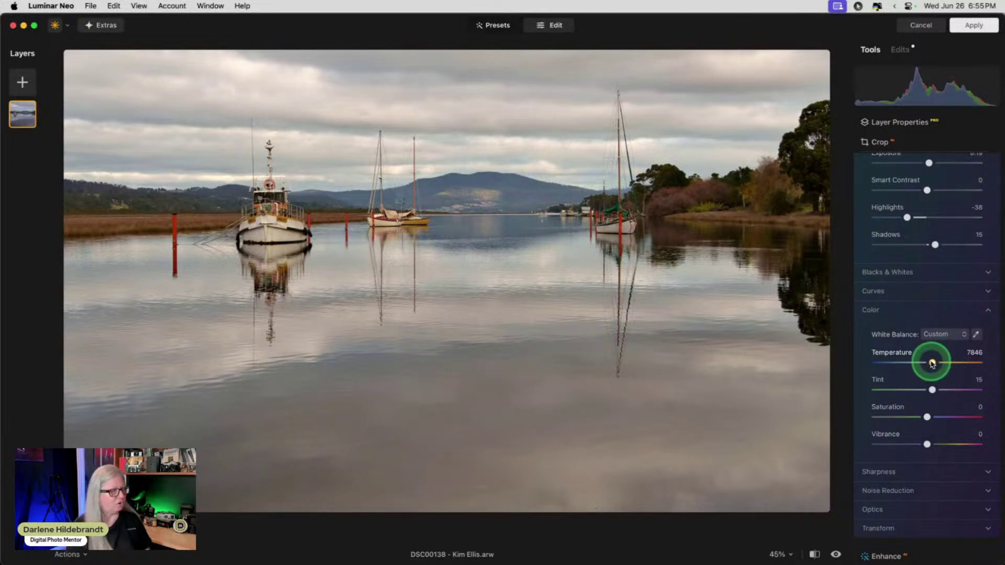
pyautogui.moveTo(932, 365); pyautogui.dragTo(921, 363)
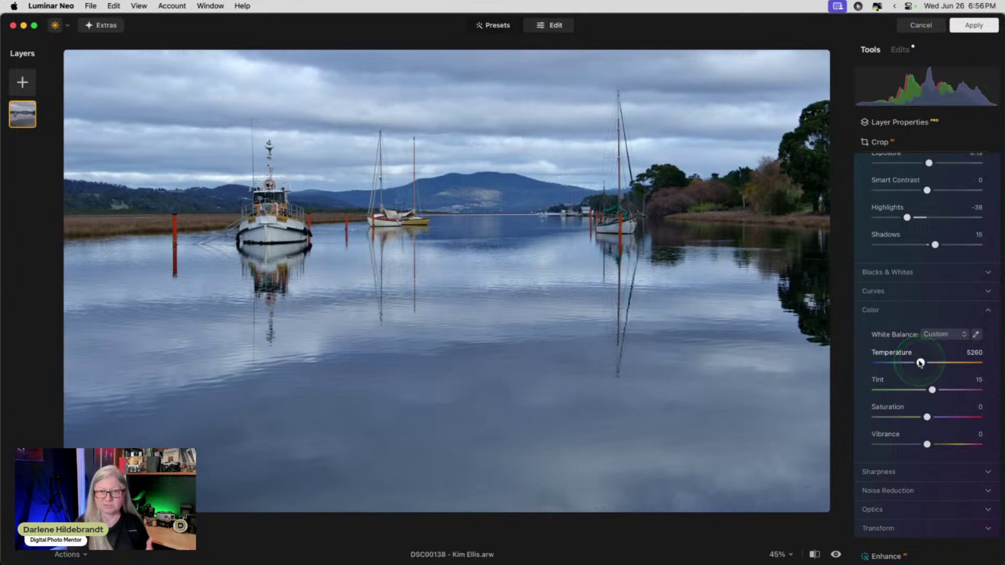
pyautogui.moveTo(920, 363); pyautogui.dragTo(927, 363)
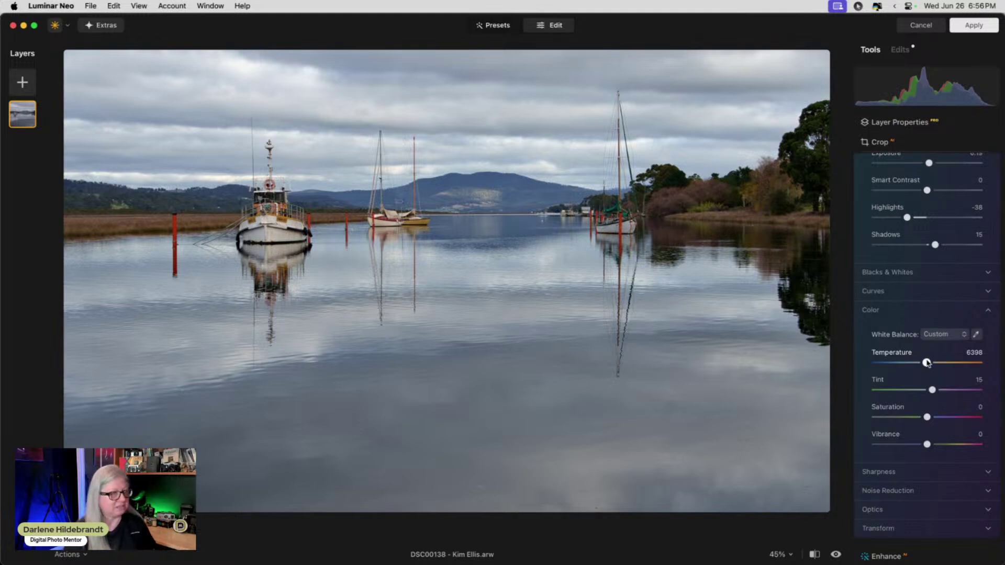
pyautogui.click(900, 393)
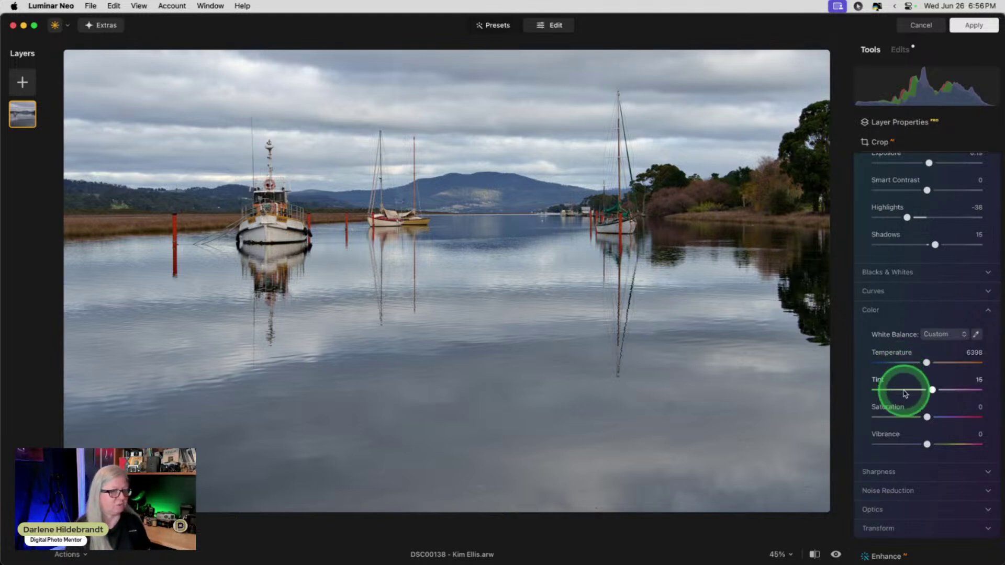
# - Enable Auto Fix Chromatic Aberrations in Develop's Optics settings
pyautogui.scroll(-3, 901, 393)
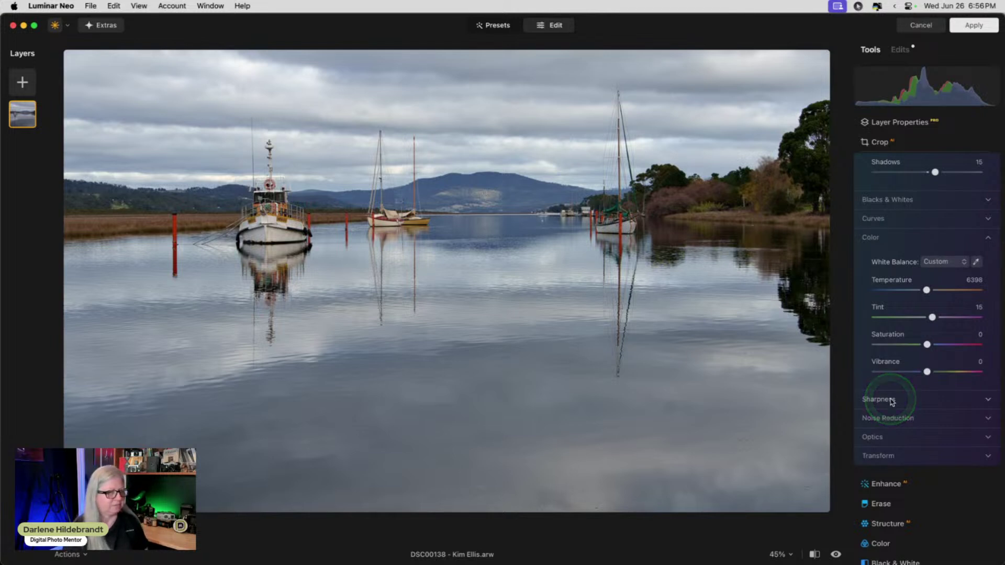
pyautogui.click(880, 436)
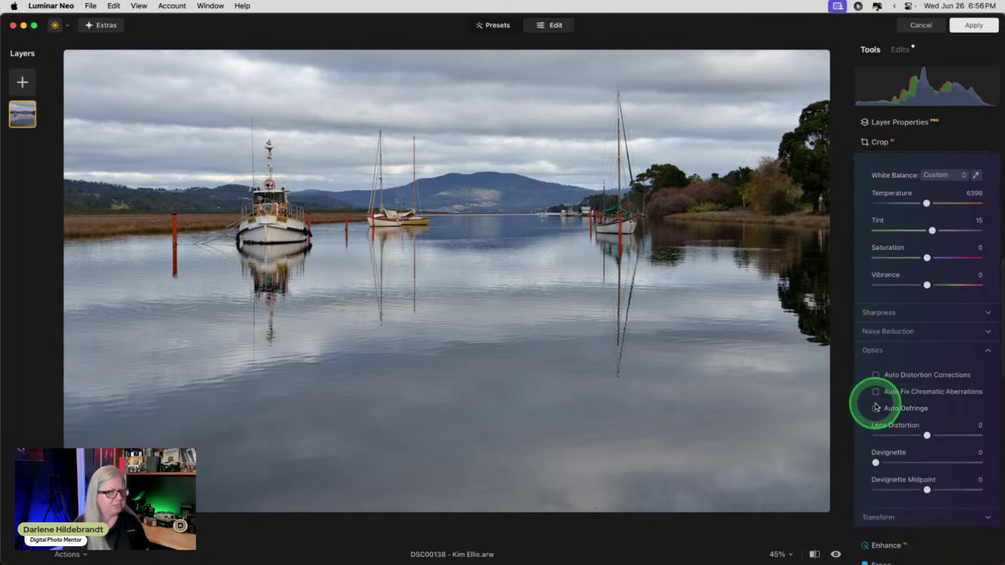
pyautogui.click(876, 393)
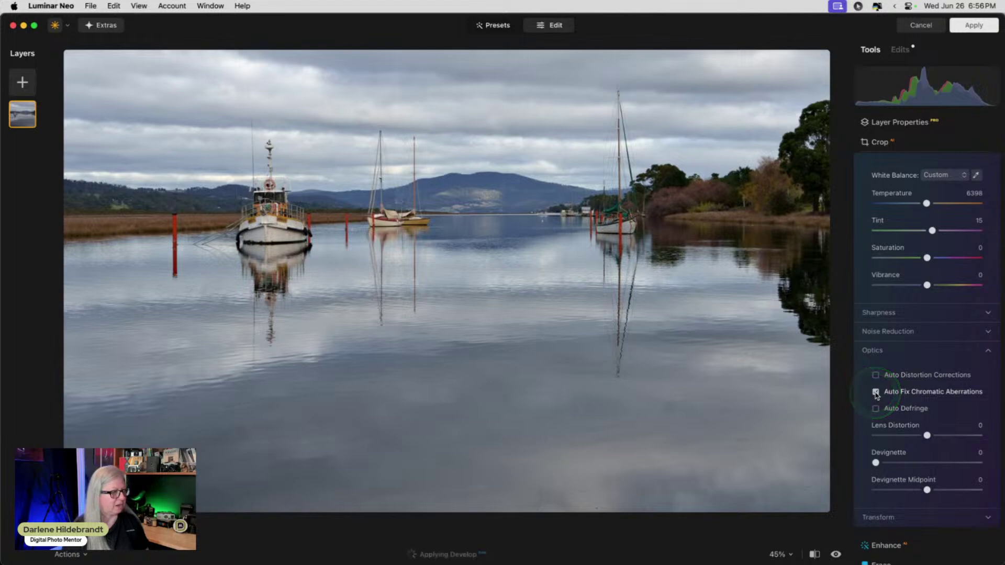
# - Inspect the tree edges against the sky at 200%, comparing Auto Fix Chromatic Aberrations off and on, and leave it enabled
pyautogui.click(801, 102)
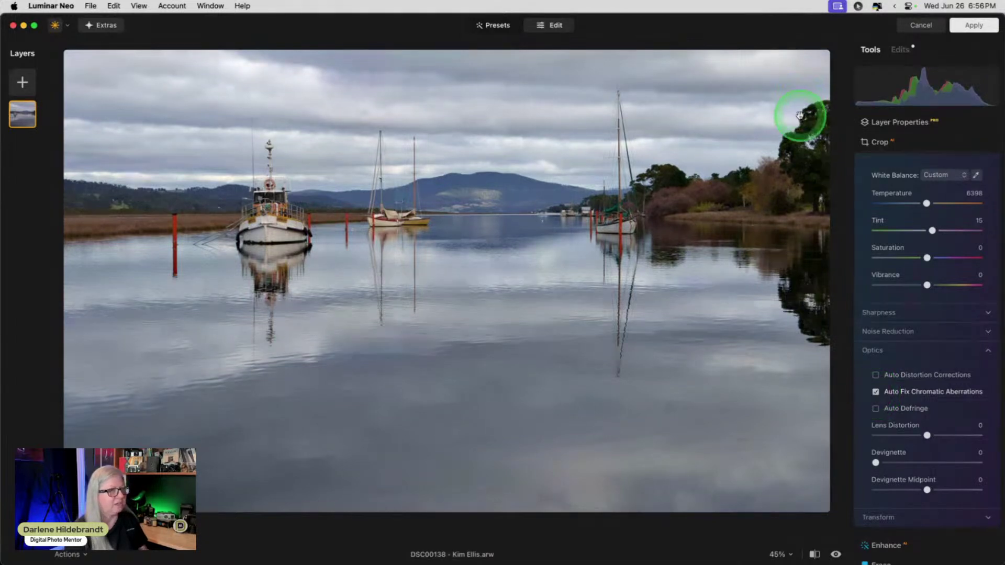
pyautogui.hscroll(2, 786, 202)
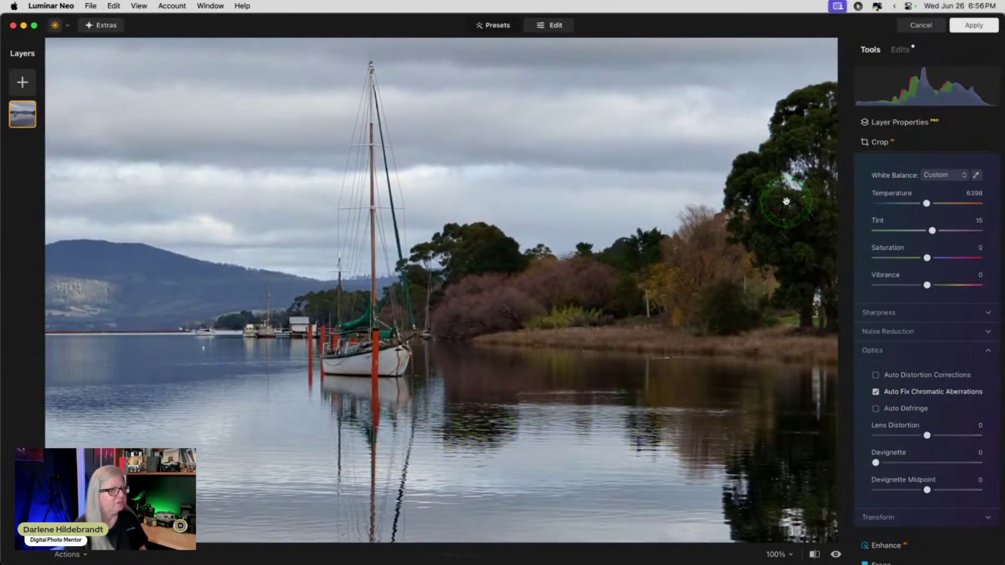
pyautogui.scroll(5, 787, 131)
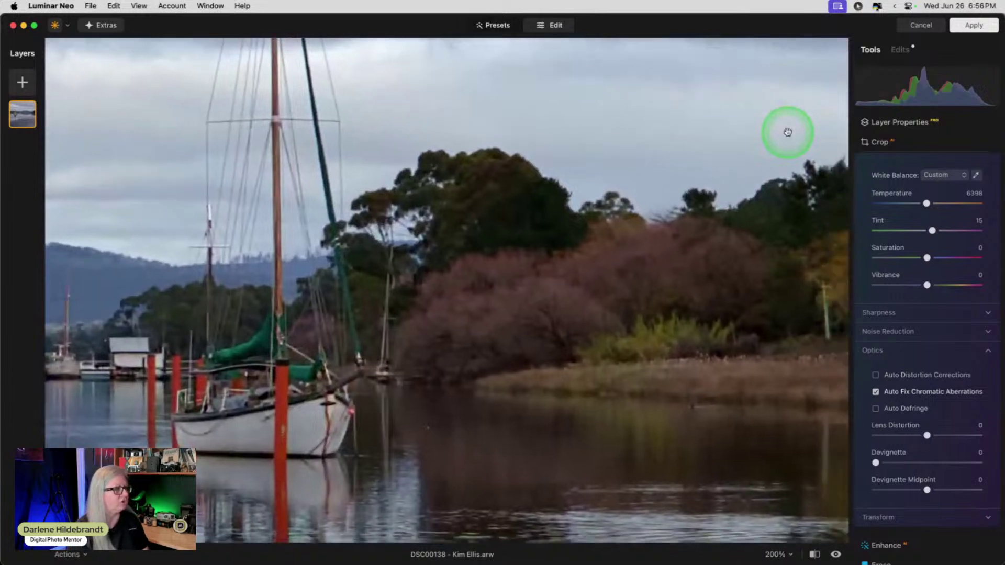
pyautogui.scroll(5, 715, 149)
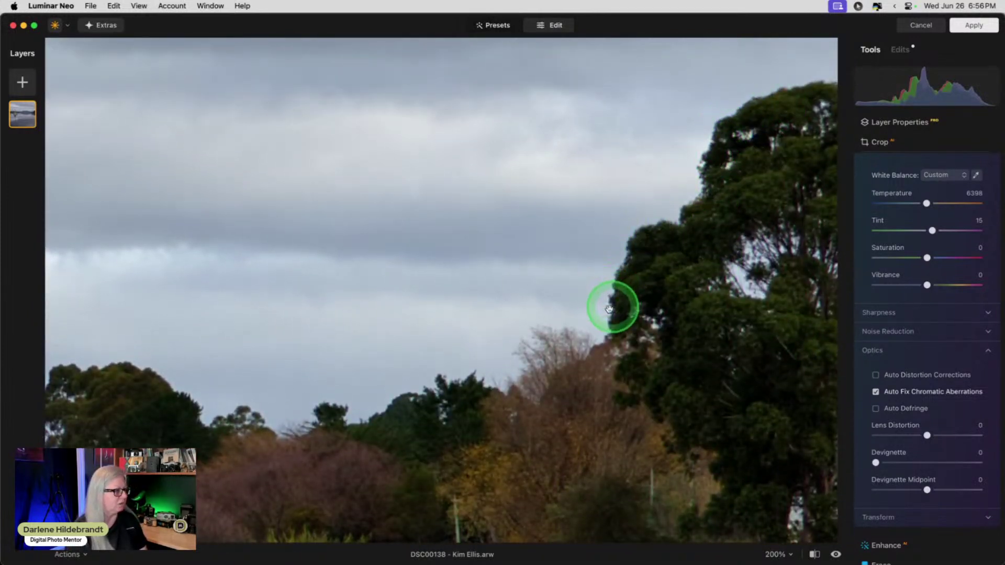
pyautogui.click(878, 394)
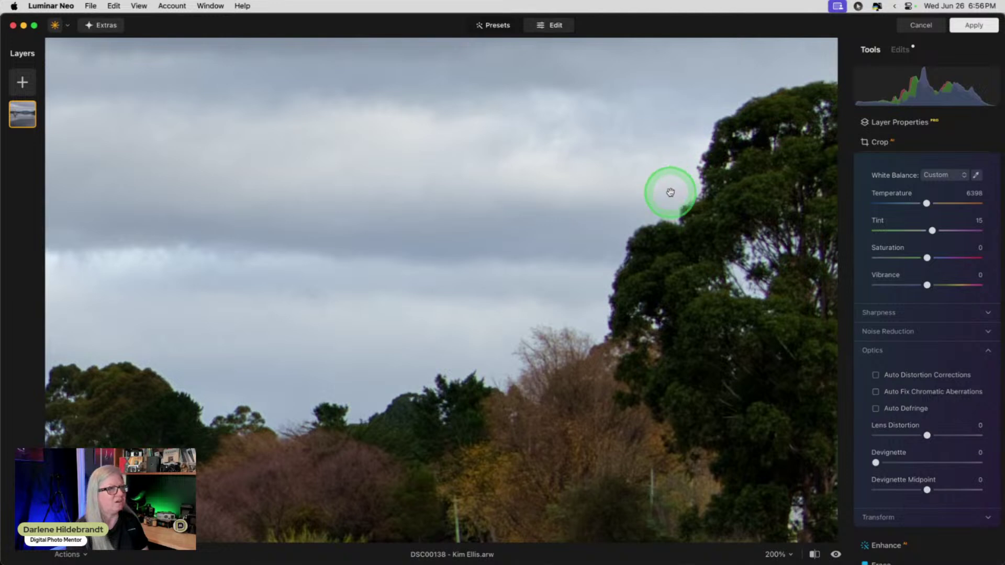
pyautogui.click(876, 392)
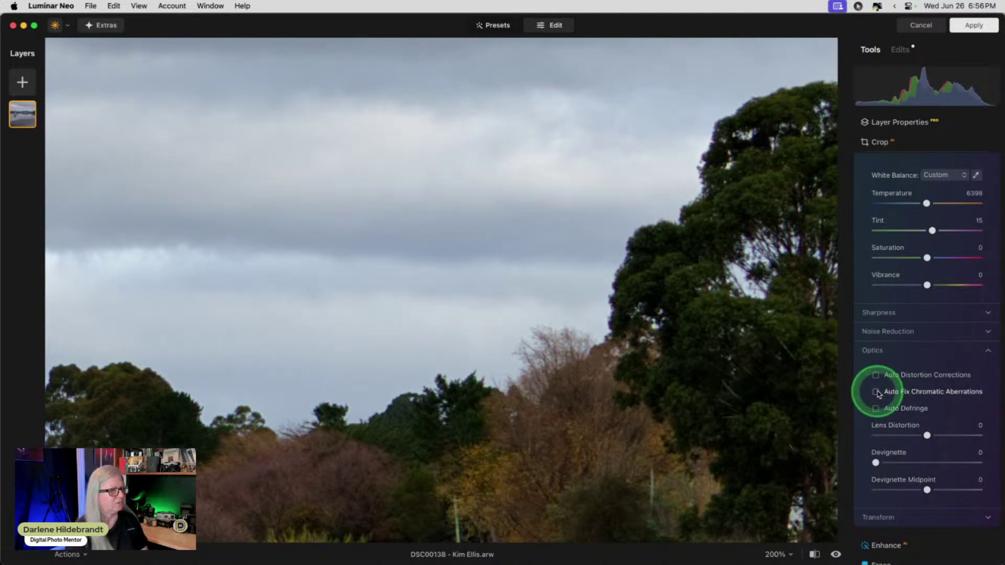
# - Return to the whole-photo view and collapse Develop's Optics section
pyautogui.doubleClick(572, 287)
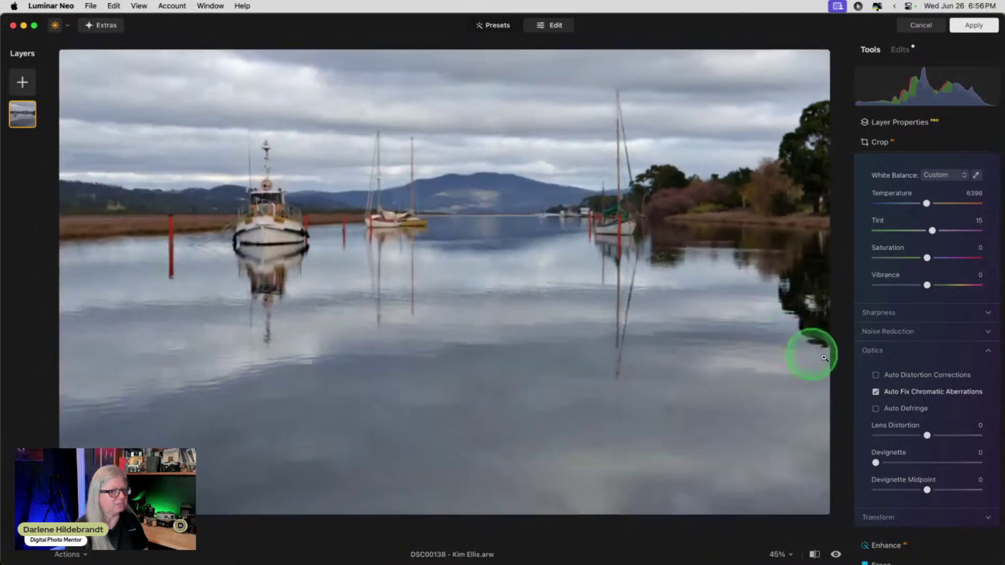
pyautogui.click(910, 351)
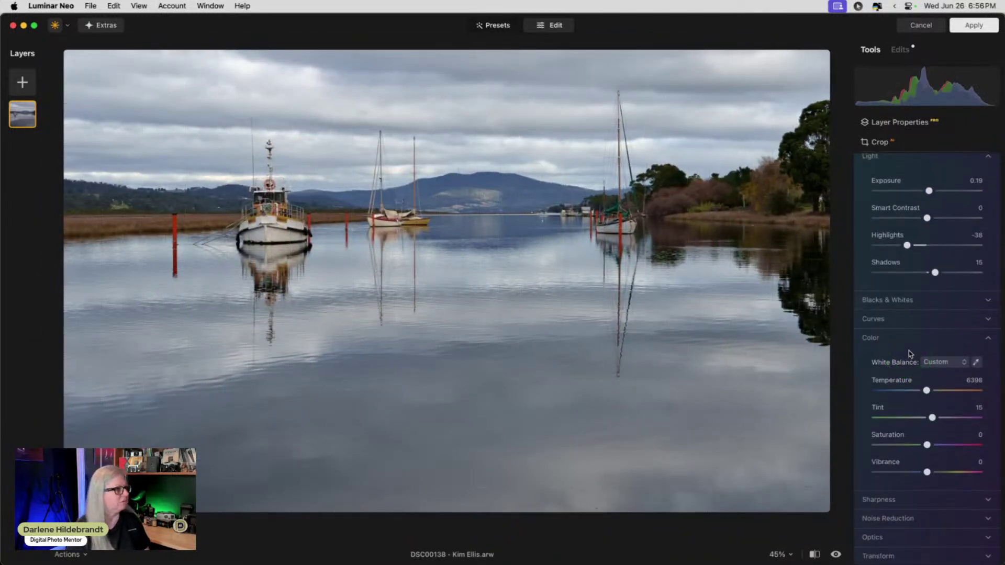
pyautogui.scroll(-5, 909, 354)
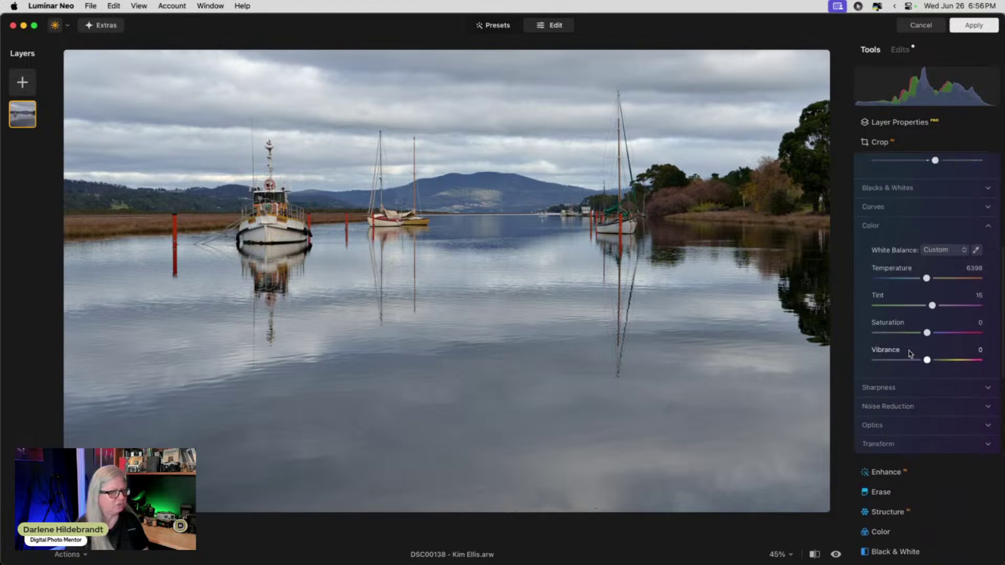
# - Close the Develop adjustments and raise Accent in the Enhance tool to 51
pyautogui.scroll(12, 910, 354)
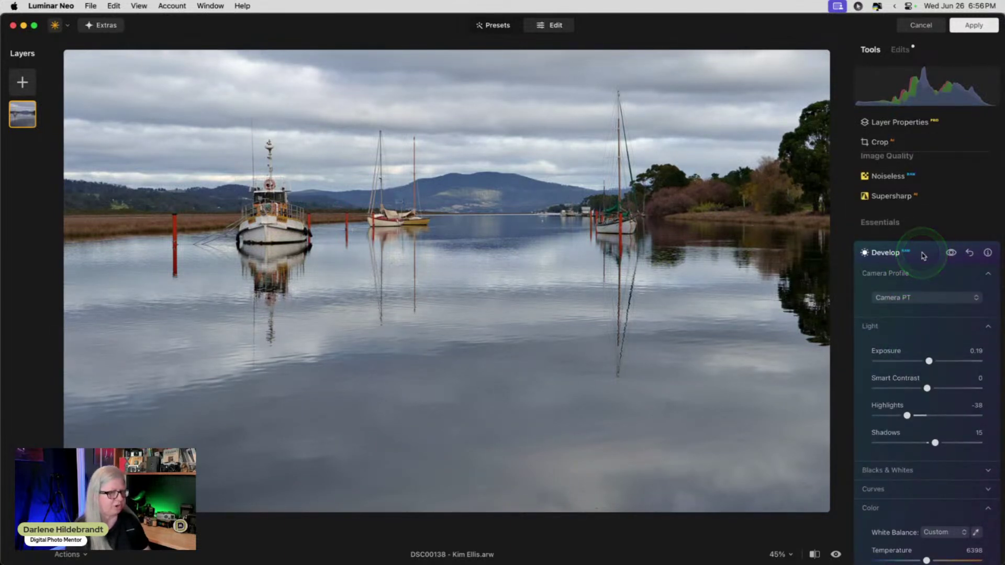
pyautogui.click(923, 255)
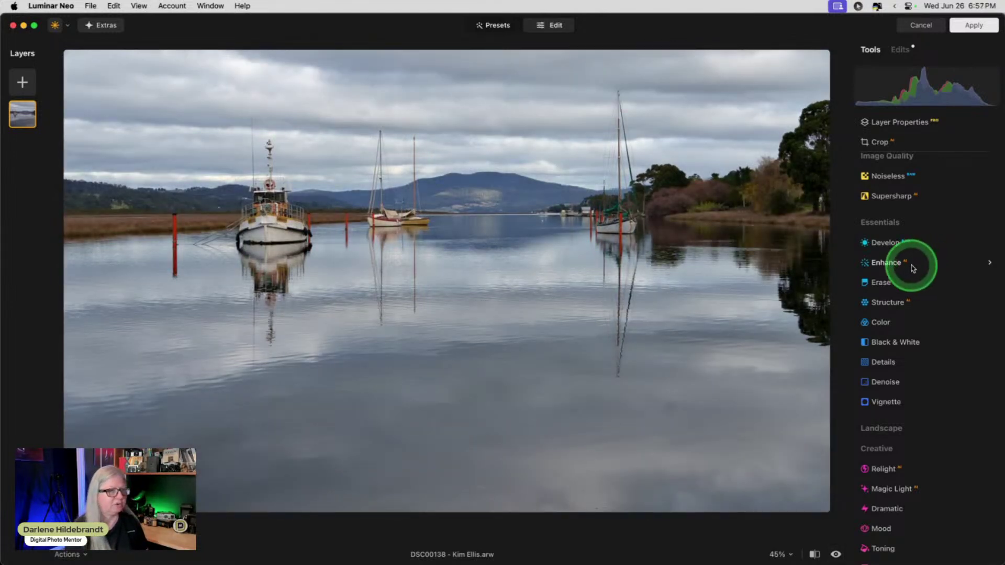
pyautogui.click(914, 265)
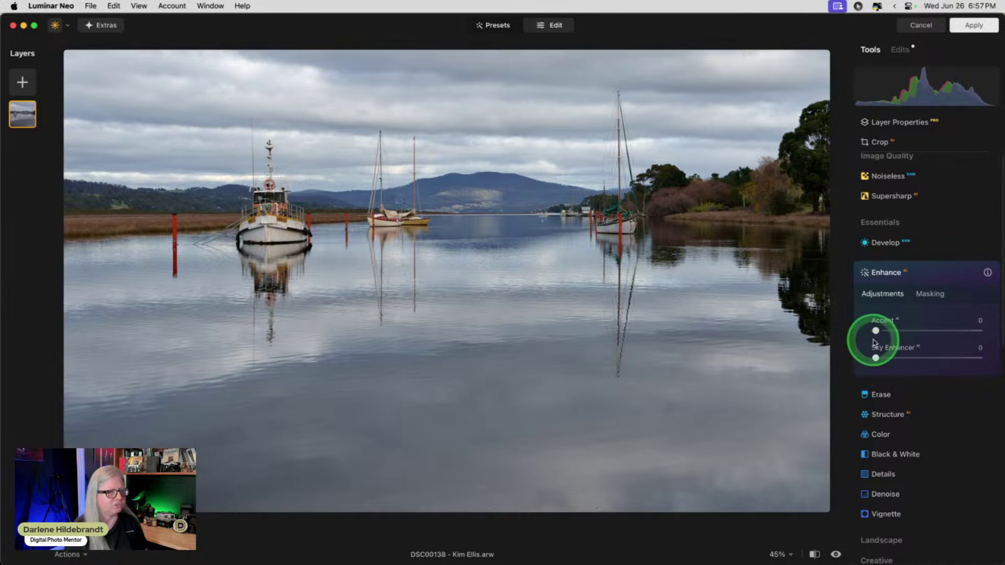
pyautogui.moveTo(878, 330); pyautogui.dragTo(911, 330)
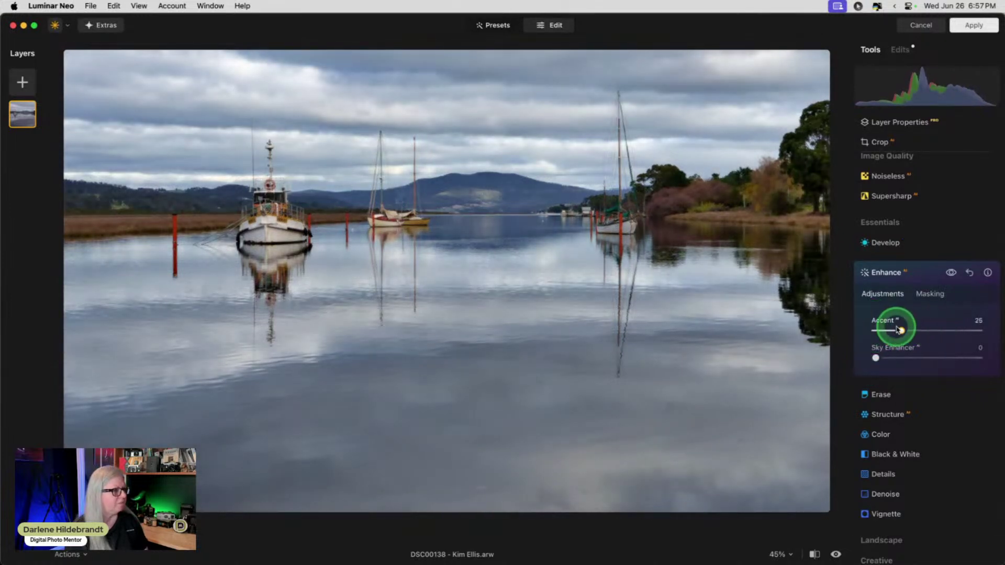
pyautogui.moveTo(899, 329); pyautogui.dragTo(939, 328)
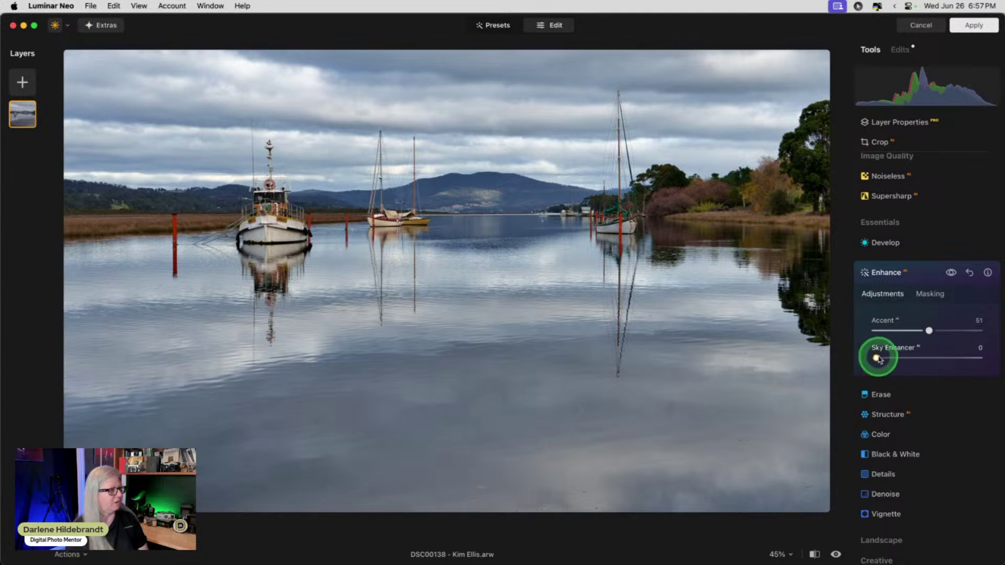
# - Try the Sky Enhancer at 100, reduce it to 5, and lower Accent to 36
pyautogui.moveTo(878, 359); pyautogui.dragTo(978, 358)
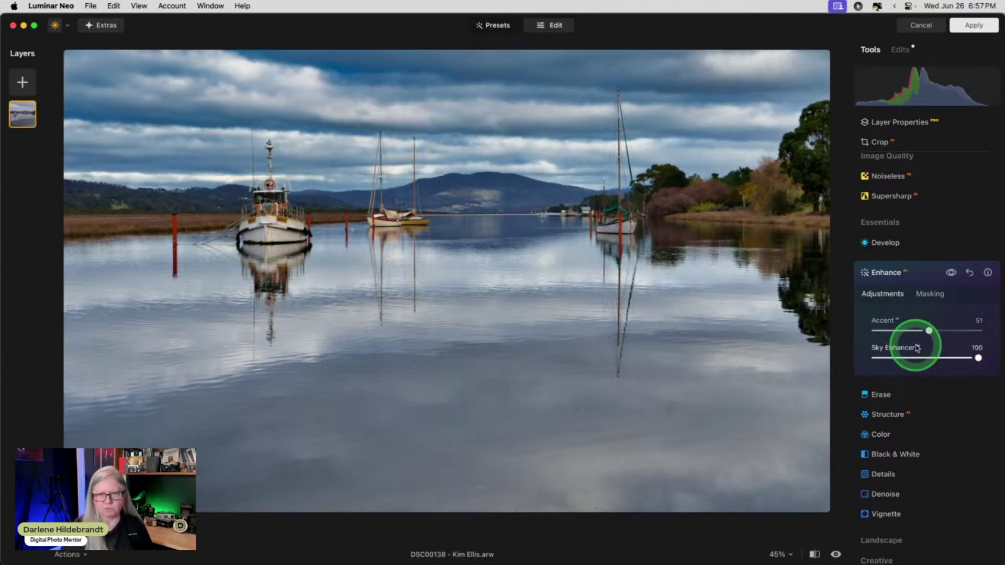
pyautogui.click(978, 359)
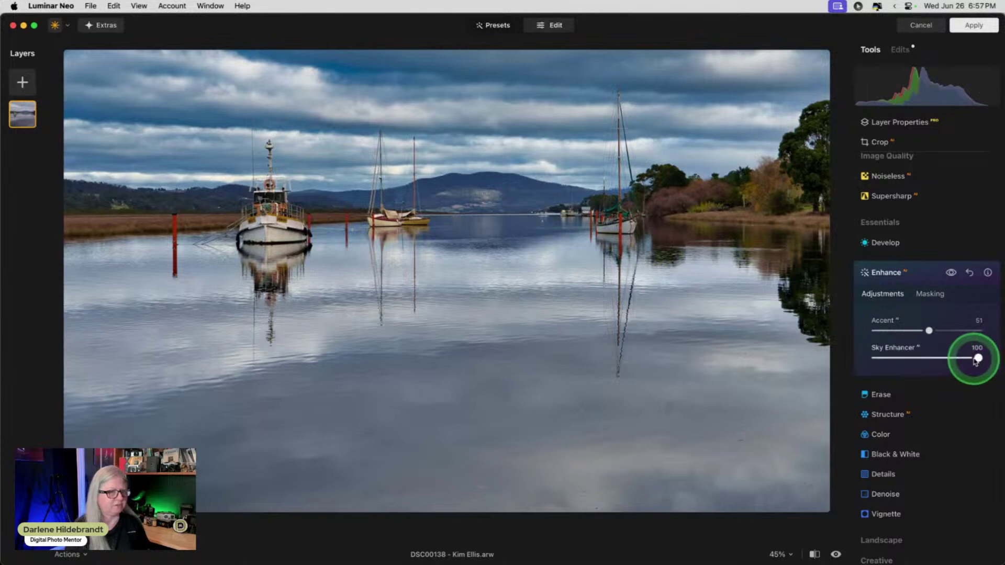
pyautogui.moveTo(979, 359); pyautogui.dragTo(879, 360)
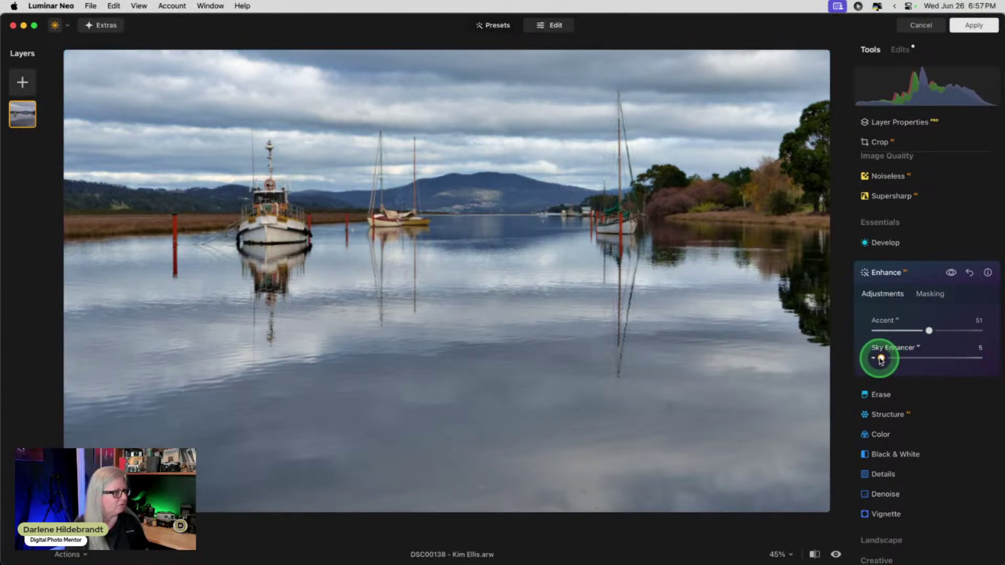
pyautogui.moveTo(930, 331); pyautogui.dragTo(914, 330)
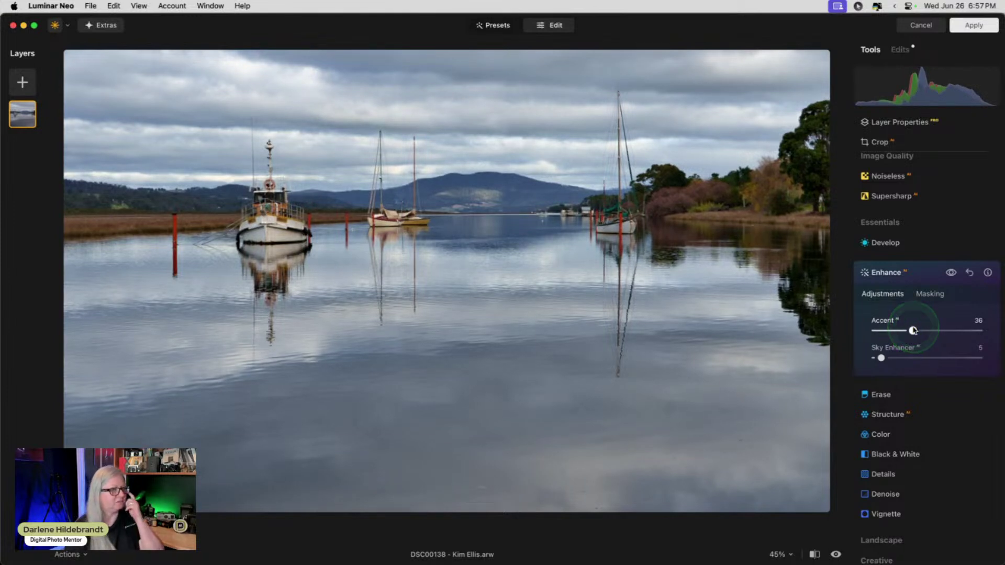
# - Compare the photo with and without the Enhance adjustments, and close the Enhance tool
pyautogui.click(950, 273)
pyautogui.click(950, 273)
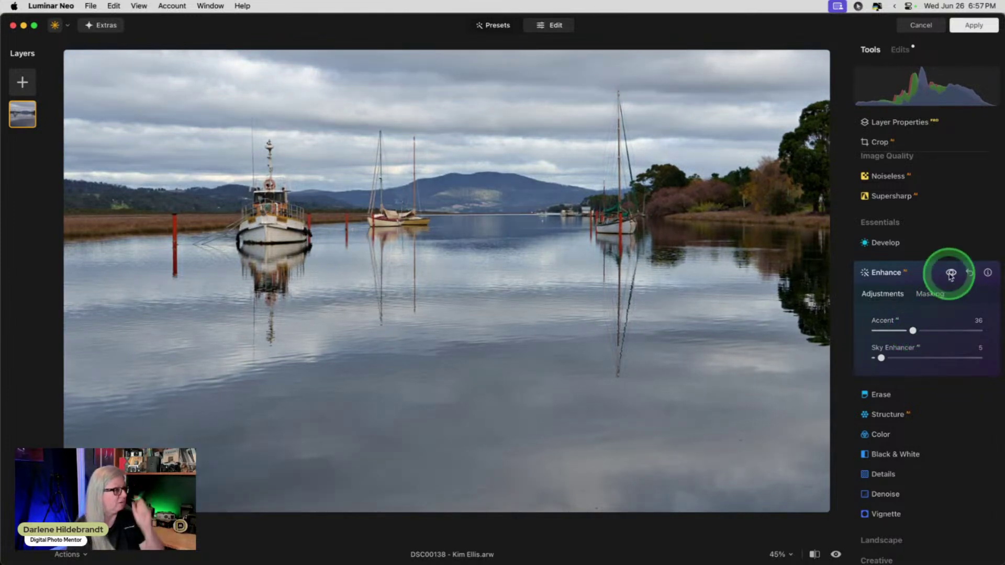
pyautogui.click(951, 273)
pyautogui.click(951, 273)
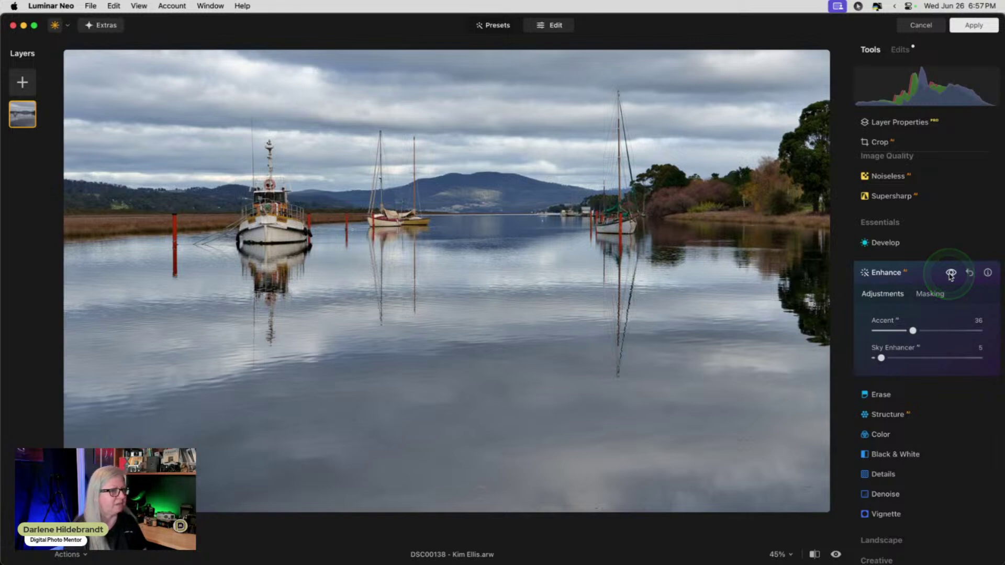
pyautogui.click(951, 273)
pyautogui.click(951, 273)
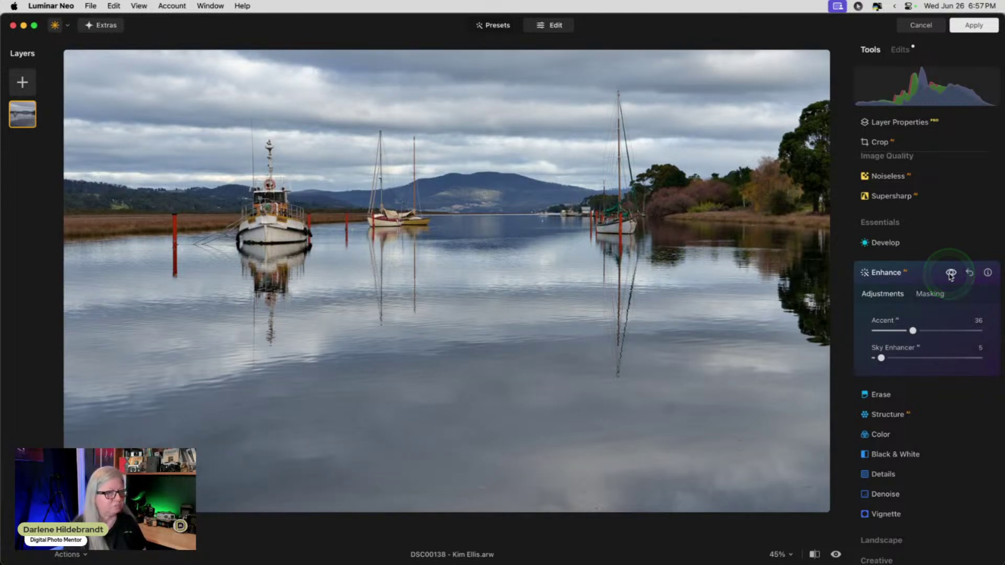
pyautogui.click(922, 274)
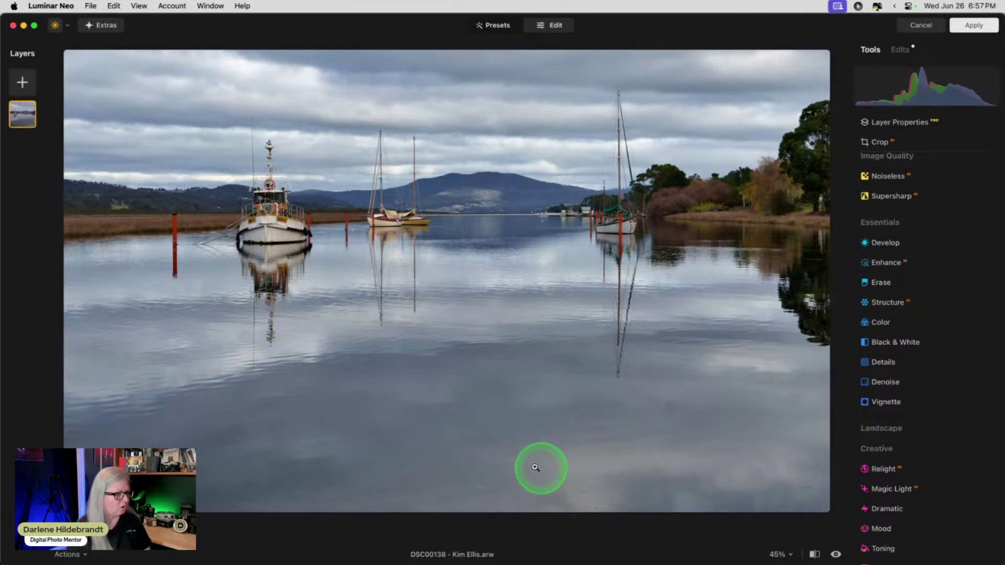
# - Inspect the foreground water up close, and crop the photo to a wider, shorter frame with more sky and less foreground water
pyautogui.click(492, 475)
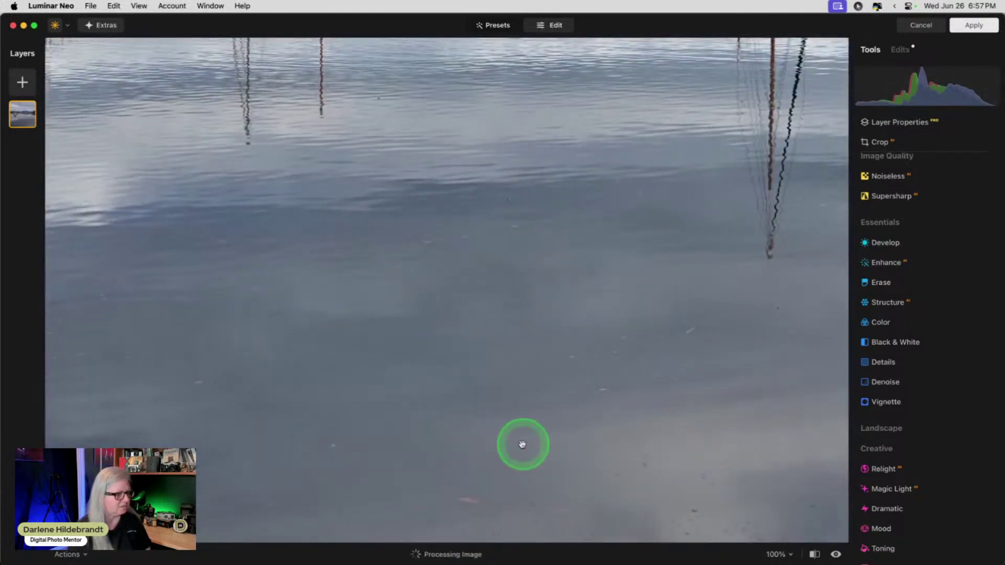
pyautogui.click(521, 444)
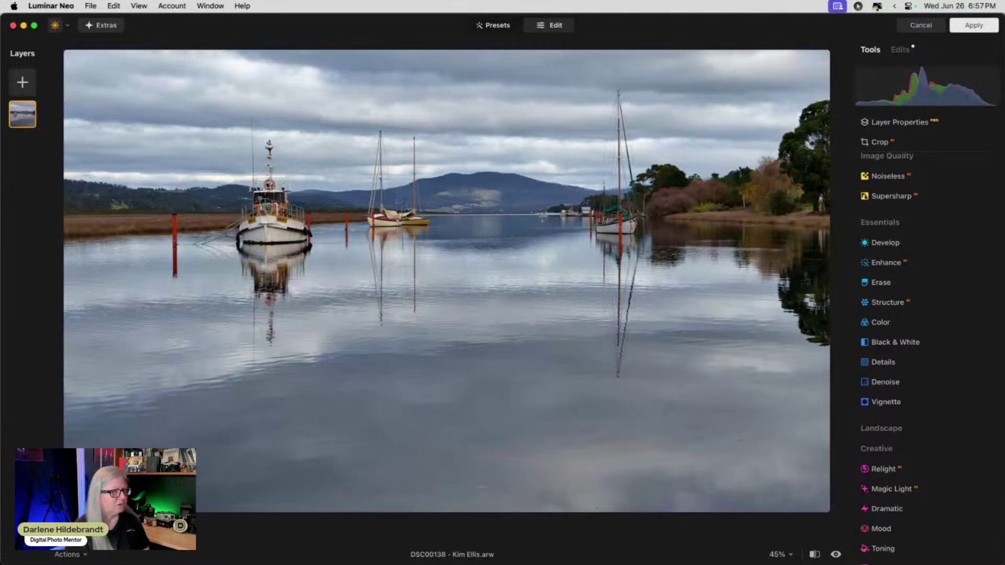
pyautogui.click(920, 142)
pyautogui.click(593, 371)
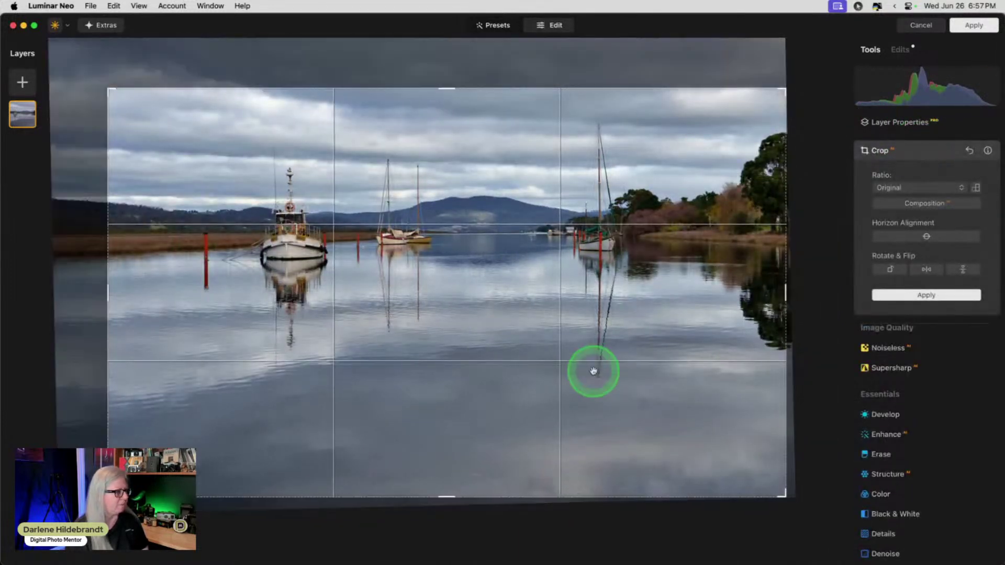
pyautogui.moveTo(593, 370); pyautogui.dragTo(572, 415)
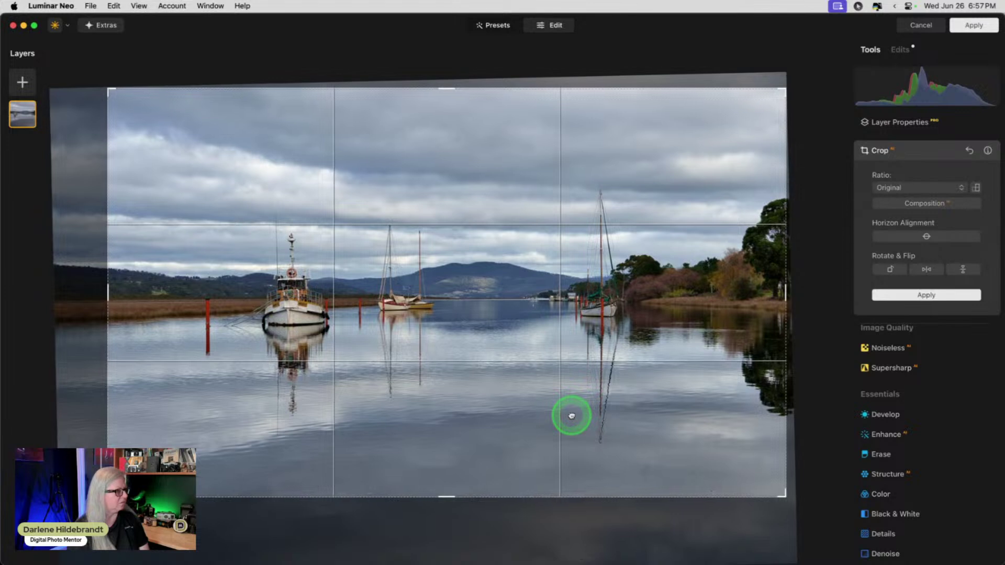
pyautogui.moveTo(455, 497); pyautogui.dragTo(455, 469)
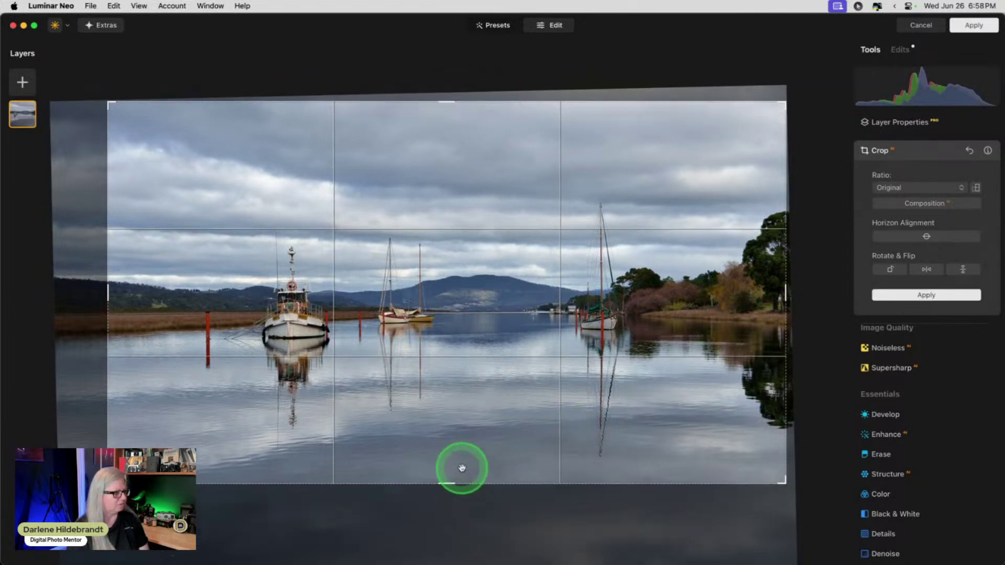
pyautogui.moveTo(108, 284); pyautogui.dragTo(78, 287)
pyautogui.moveTo(456, 321); pyautogui.dragTo(456, 323)
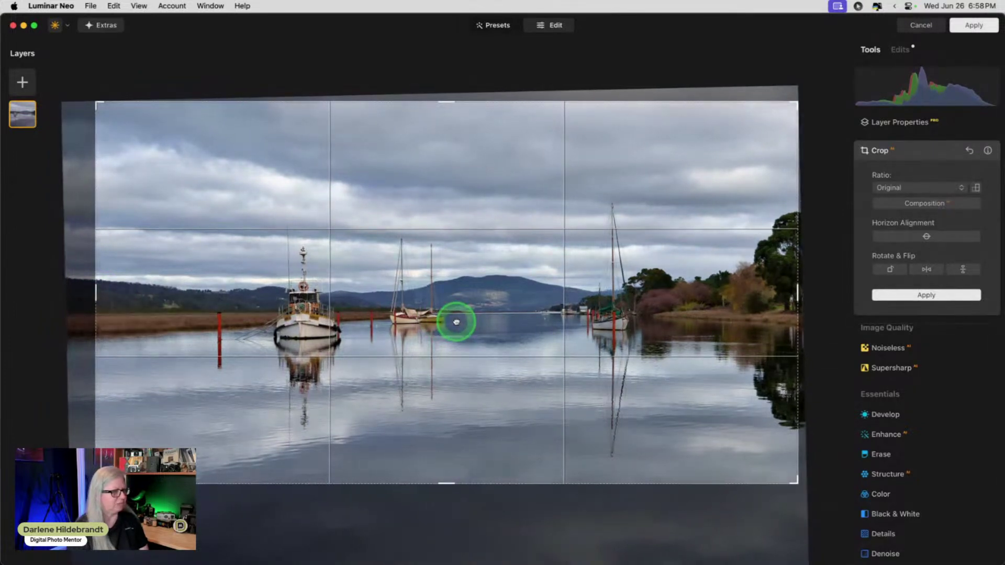
pyautogui.click(923, 153)
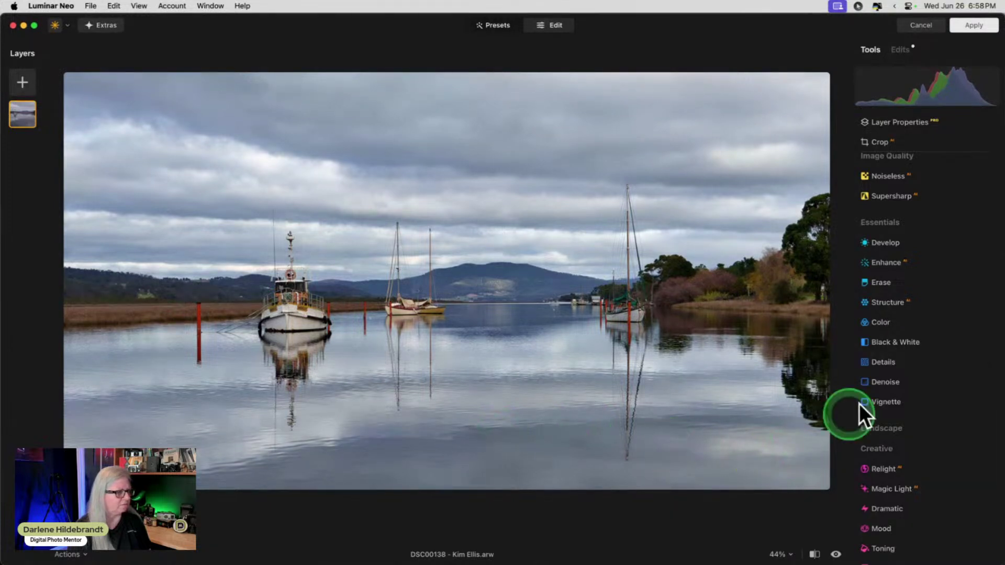
# - In Color Harmony, set the Color Contrast amount to 22 and its hue to 49
pyautogui.scroll(-2, 900, 361)
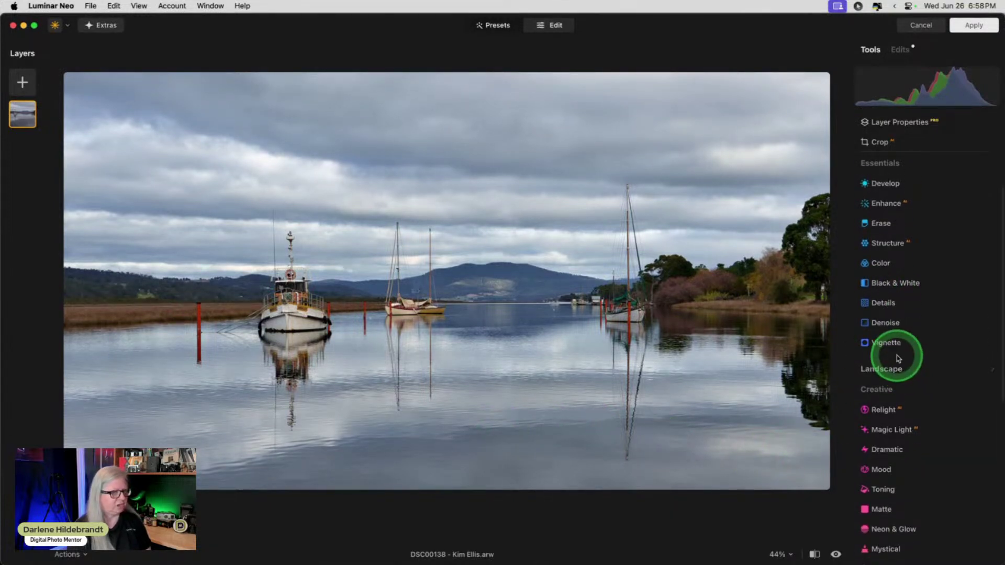
pyautogui.scroll(-10, 896, 343)
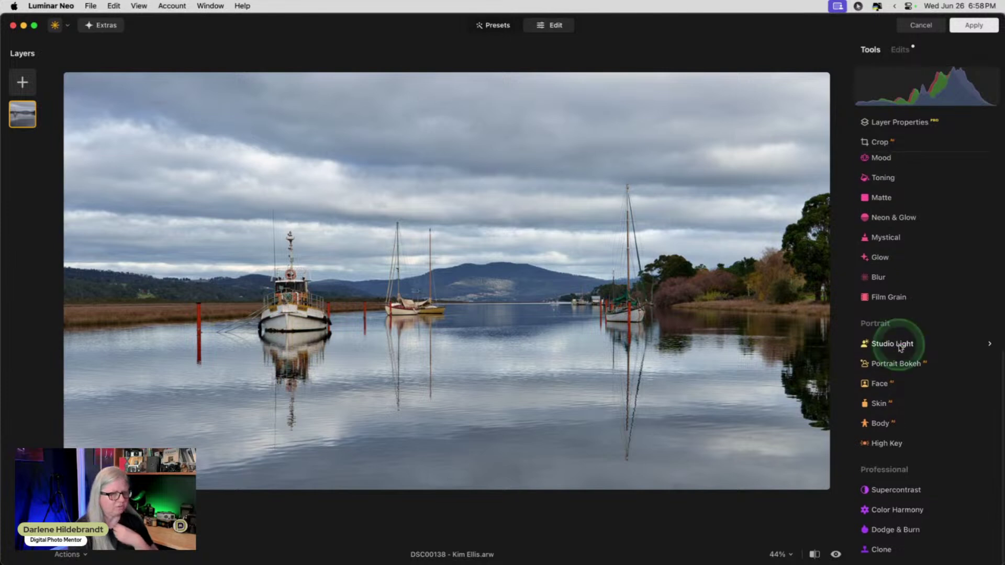
pyautogui.click(900, 511)
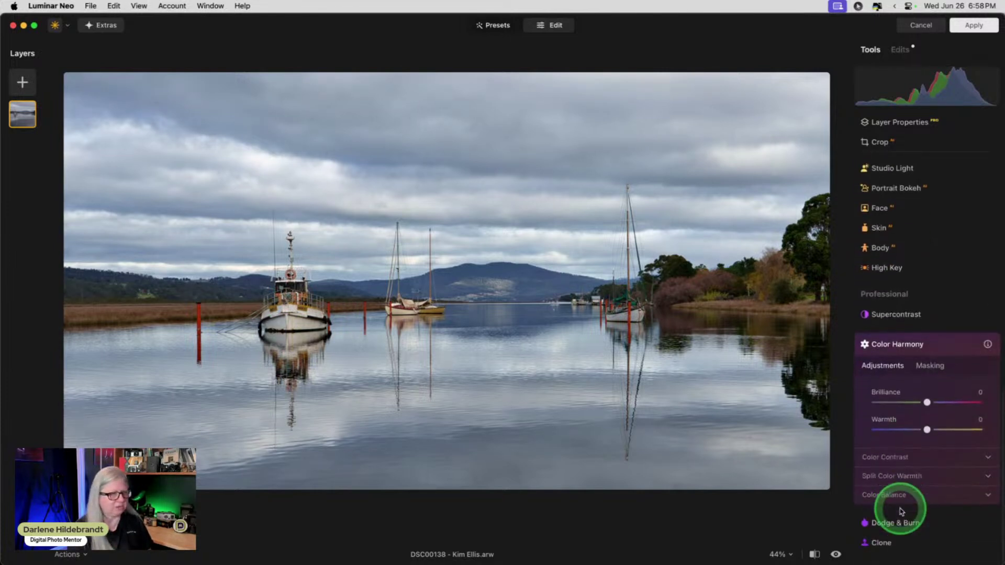
pyautogui.click(881, 467)
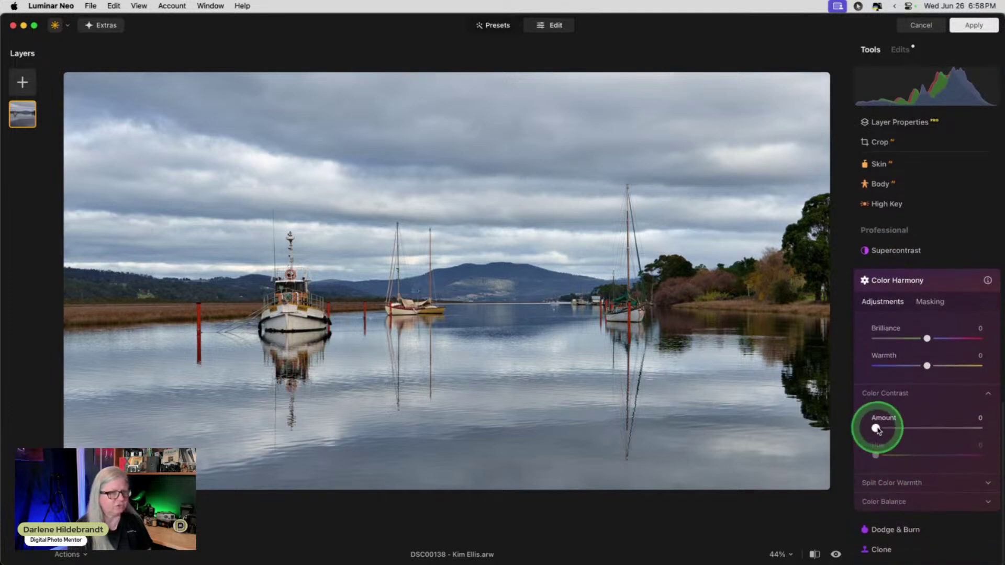
pyautogui.moveTo(875, 428); pyautogui.dragTo(896, 428)
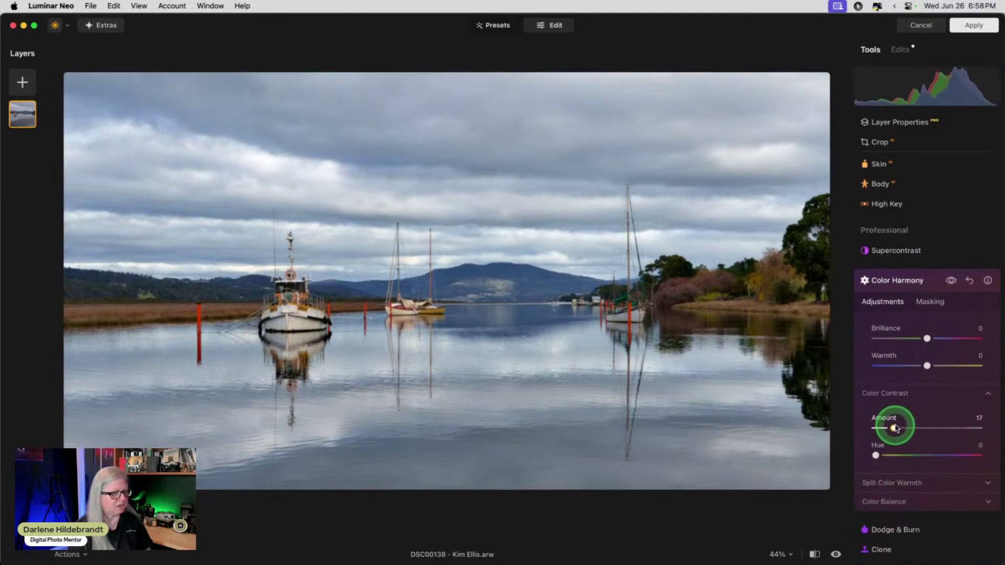
pyautogui.moveTo(876, 455)
pyautogui.mouseDown()
pyautogui.moveTo(928, 455)
pyautogui.moveTo(891, 453)
pyautogui.mouseUp()
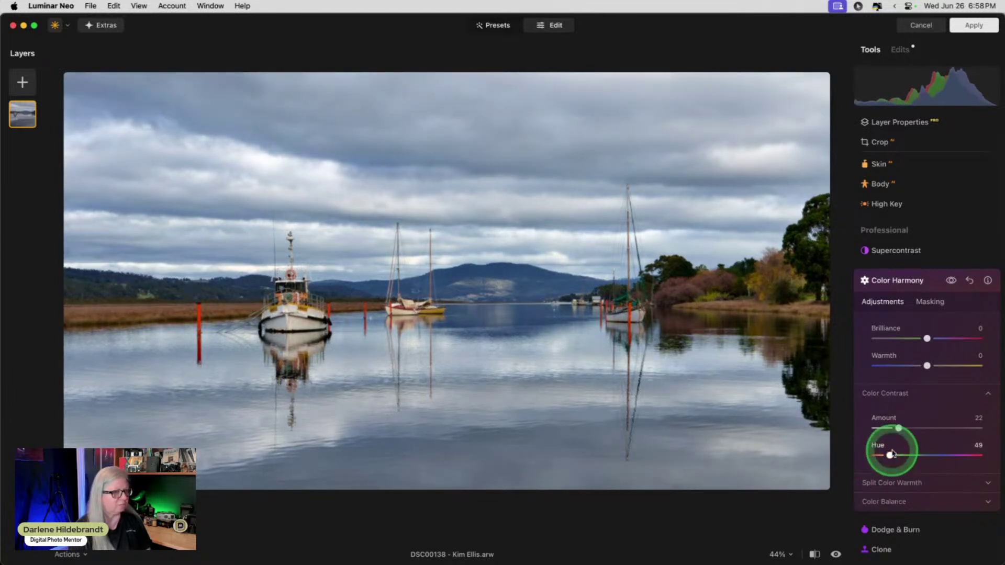
# - Compare the photo with and without Color Harmony, and increase the Color Contrast amount to 44
pyautogui.click(951, 281)
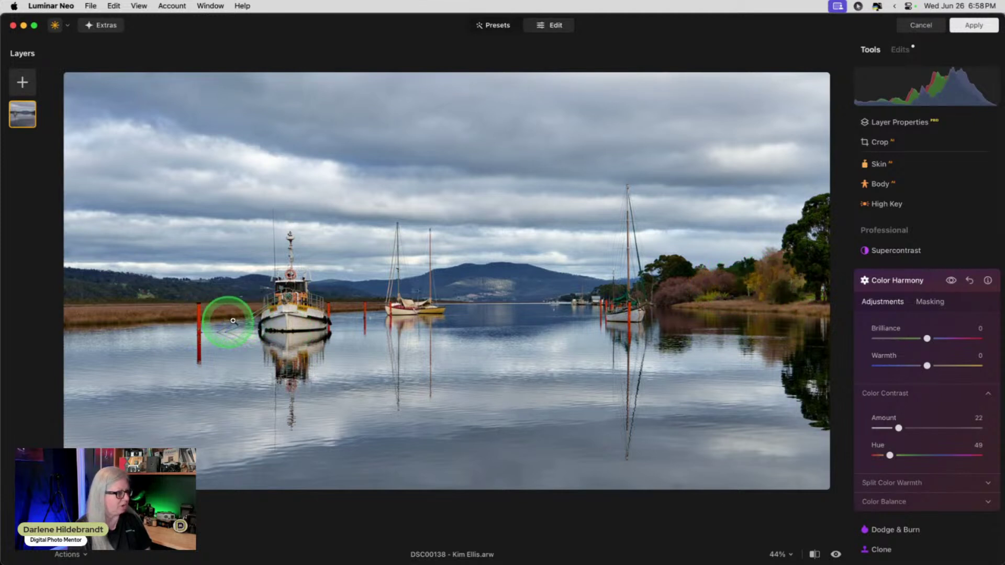
pyautogui.click(951, 281)
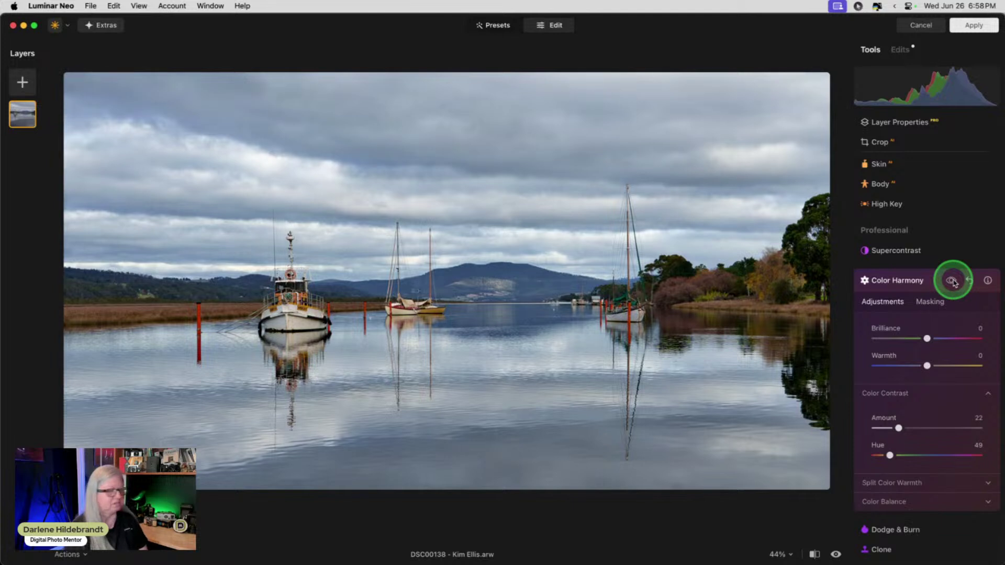
pyautogui.click(952, 281)
pyautogui.click(951, 281)
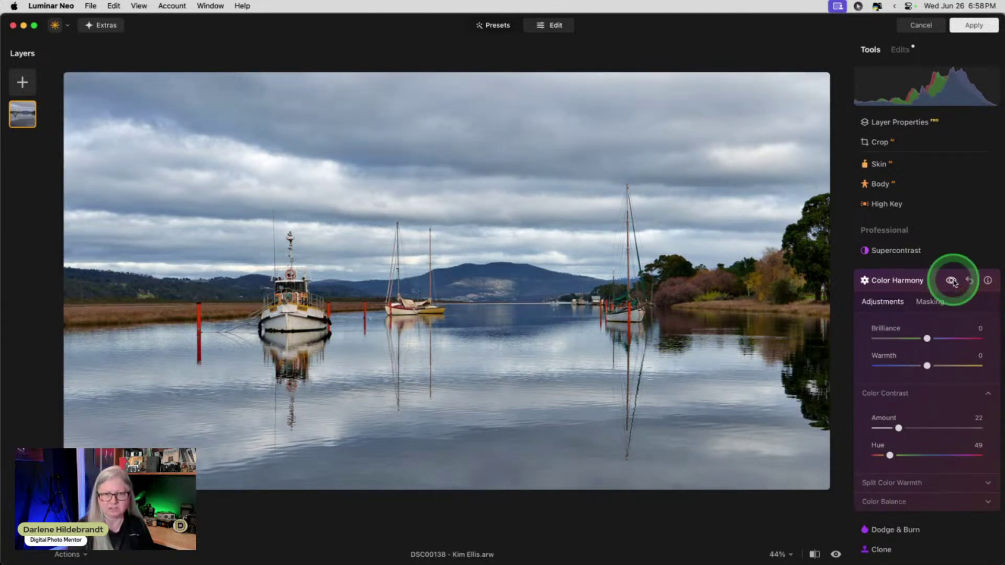
pyautogui.click(952, 281)
pyautogui.click(952, 281)
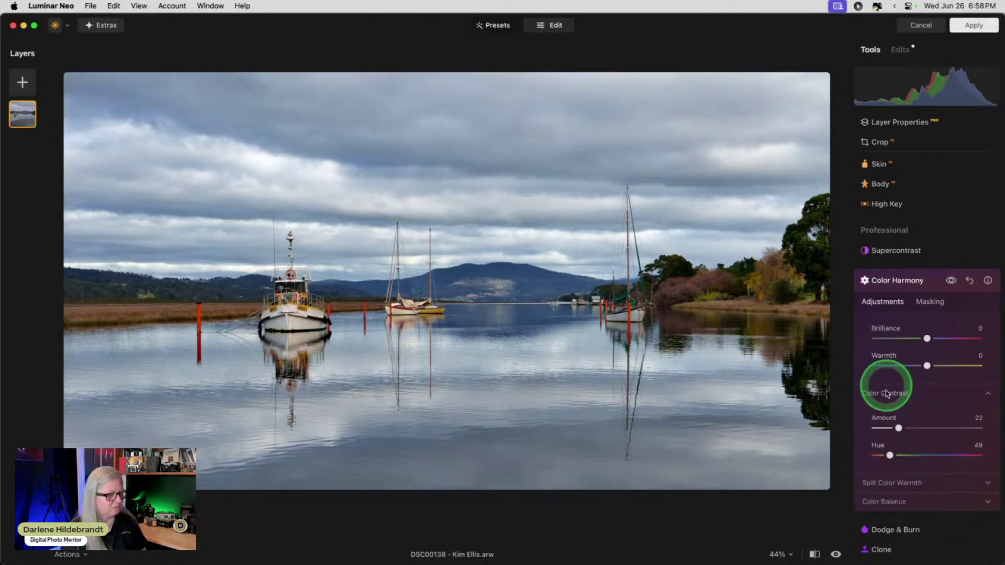
pyautogui.moveTo(898, 428); pyautogui.dragTo(922, 426)
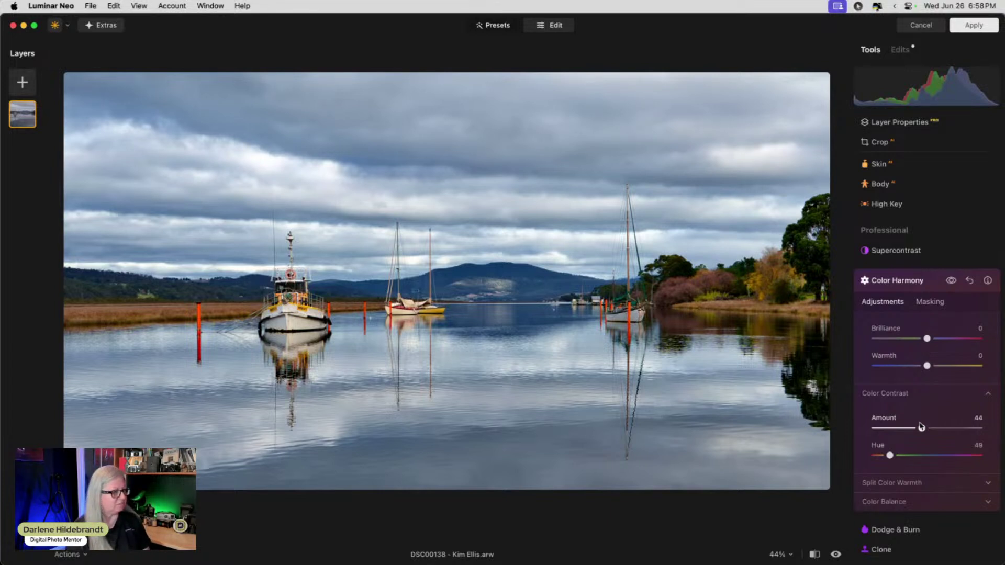
# - Erase Color Harmony from the sky with a mask brush at size 340, softness 61 and strength 50
pyautogui.click(927, 301)
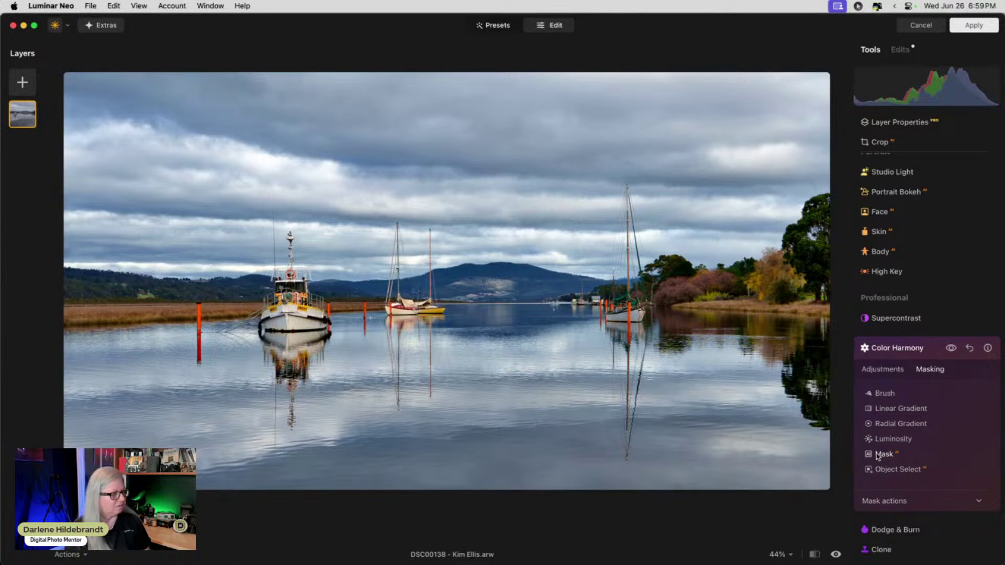
pyautogui.click(881, 393)
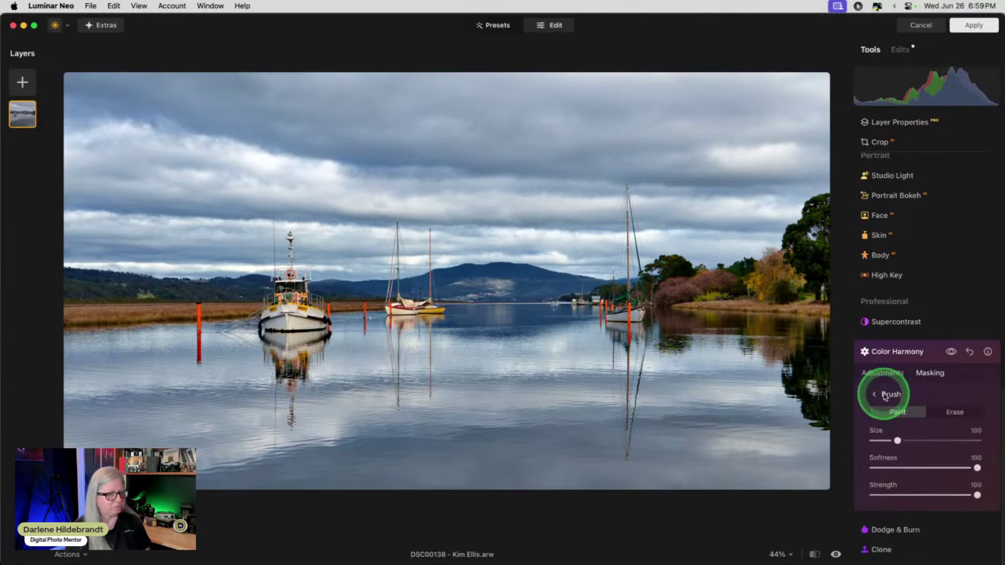
pyautogui.click(953, 412)
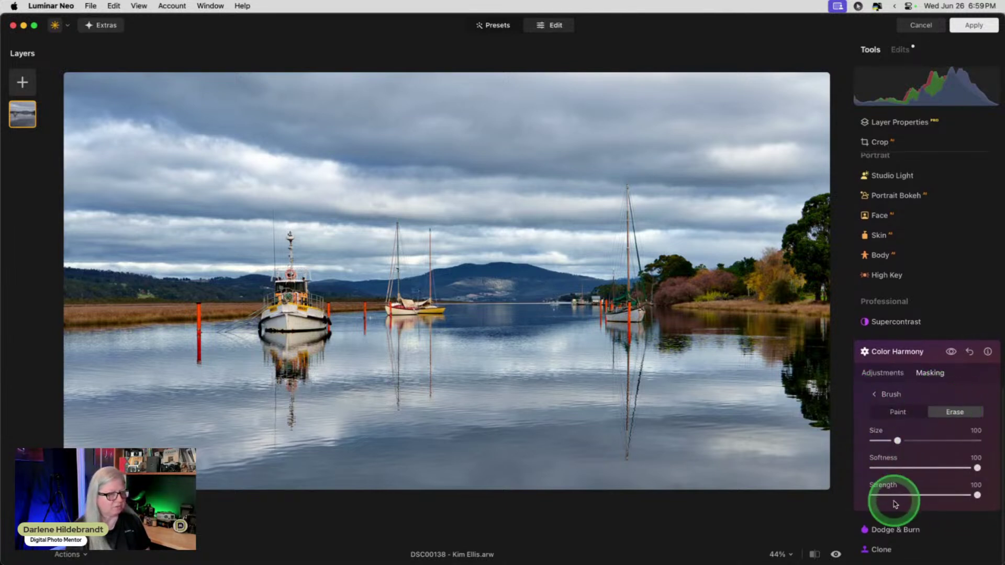
pyautogui.click(926, 495)
pyautogui.moveTo(292, 188); pyautogui.dragTo(323, 174)
pyautogui.press(']')
pyautogui.press(']')
pyautogui.press(']')
pyautogui.press(']')
pyautogui.press(']')
pyautogui.press(']')
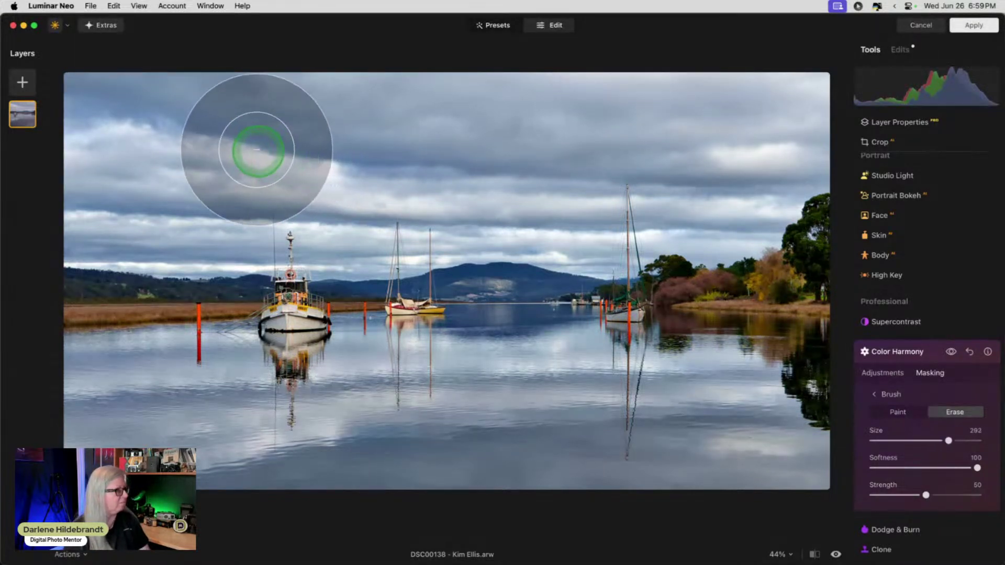
pyautogui.click(930, 374)
pyautogui.moveTo(930, 376); pyautogui.dragTo(933, 458)
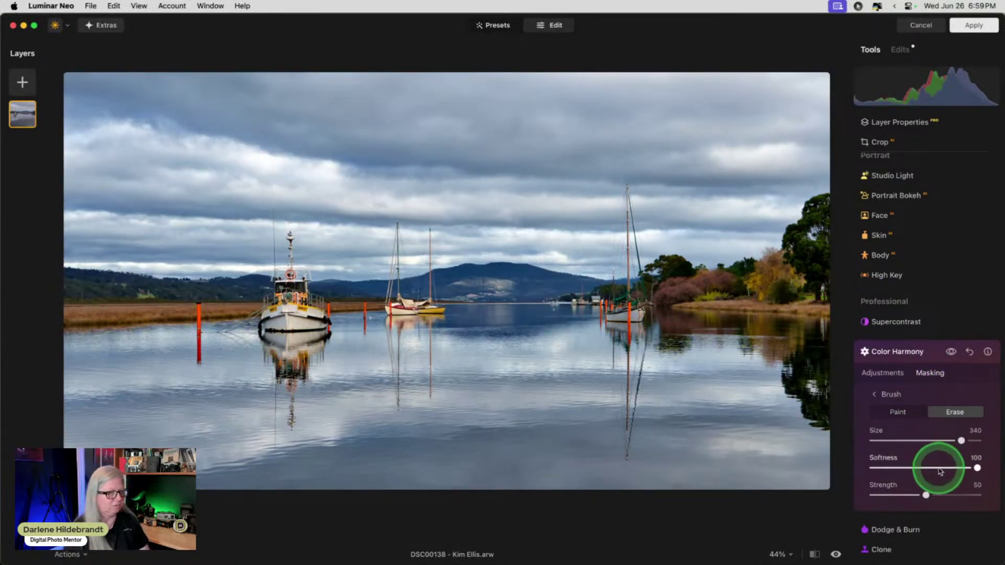
pyautogui.click(938, 468)
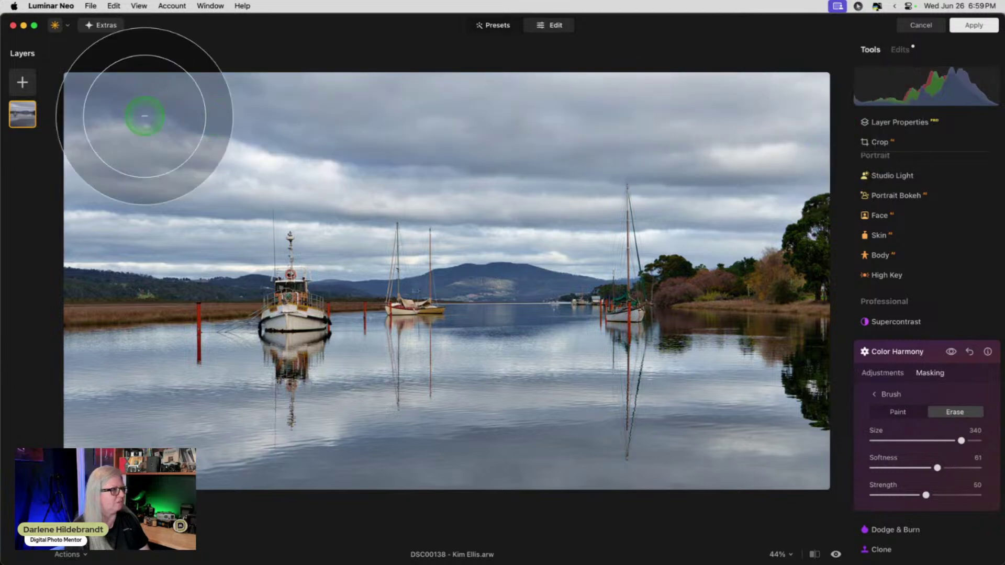
pyautogui.moveTo(145, 115)
pyautogui.mouseDown()
pyautogui.moveTo(17, 89)
pyautogui.moveTo(754, 124)
pyautogui.moveTo(798, 117)
pyautogui.moveTo(815, 220)
pyautogui.mouseUp()
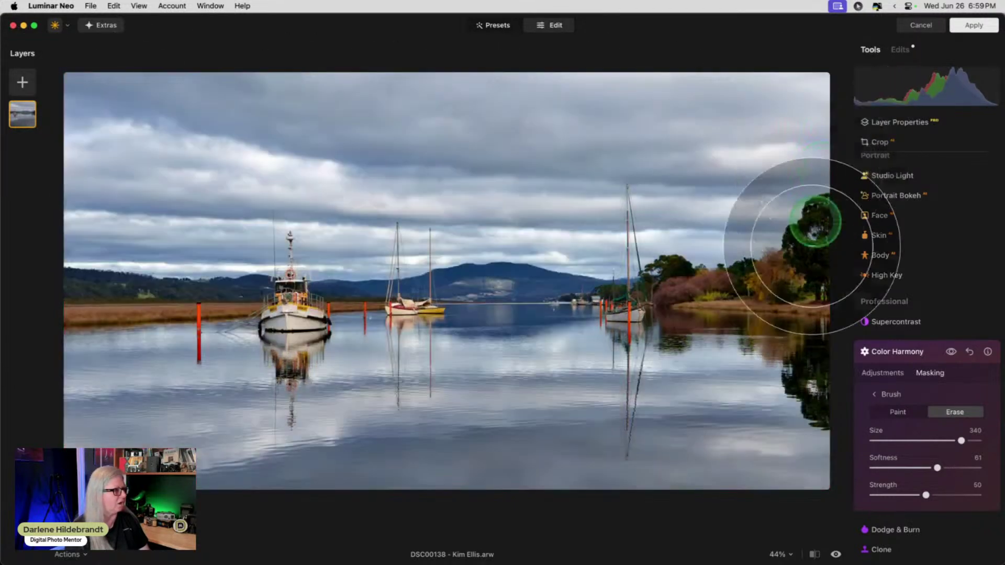
# - Reduce the erasing brush to size 148, and erase Color Harmony along the lower sky and across the water
pyautogui.press('[')
pyautogui.press('[')
pyautogui.press('[')
pyautogui.press('[')
pyautogui.press('[')
pyautogui.press('[')
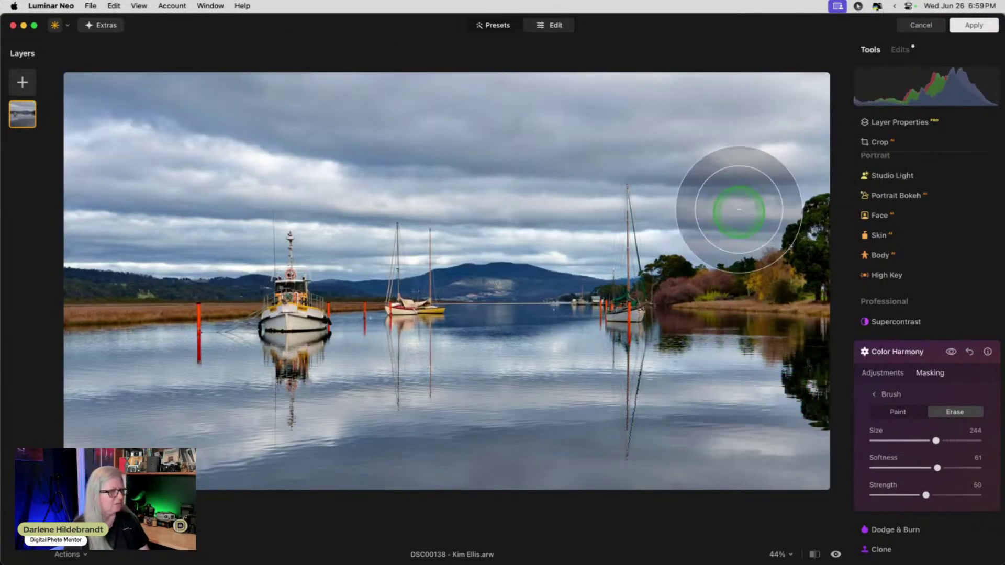
pyautogui.press('[')
pyautogui.press('[')
pyautogui.press('[')
pyautogui.press('[')
pyautogui.press('[')
pyautogui.press('[')
pyautogui.moveTo(755, 208)
pyautogui.mouseDown()
pyautogui.moveTo(605, 225)
pyautogui.moveTo(181, 207)
pyautogui.moveTo(136, 227)
pyautogui.moveTo(168, 231)
pyautogui.moveTo(162, 126)
pyautogui.moveTo(903, 126)
pyautogui.moveTo(27, 106)
pyautogui.moveTo(22, 341)
pyautogui.mouseUp()
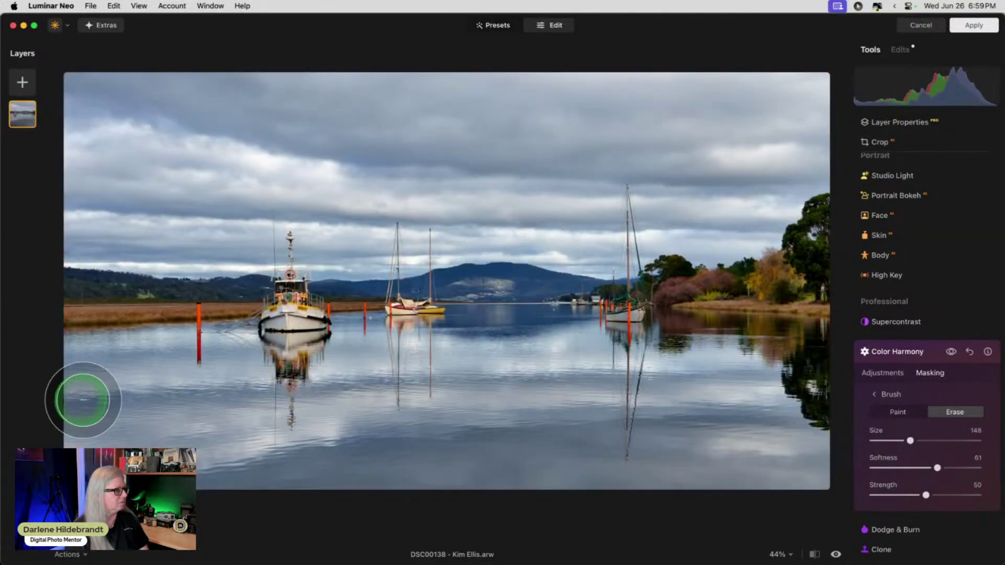
# - Compare the photo with and without the masked Color Harmony effect
pyautogui.click(878, 372)
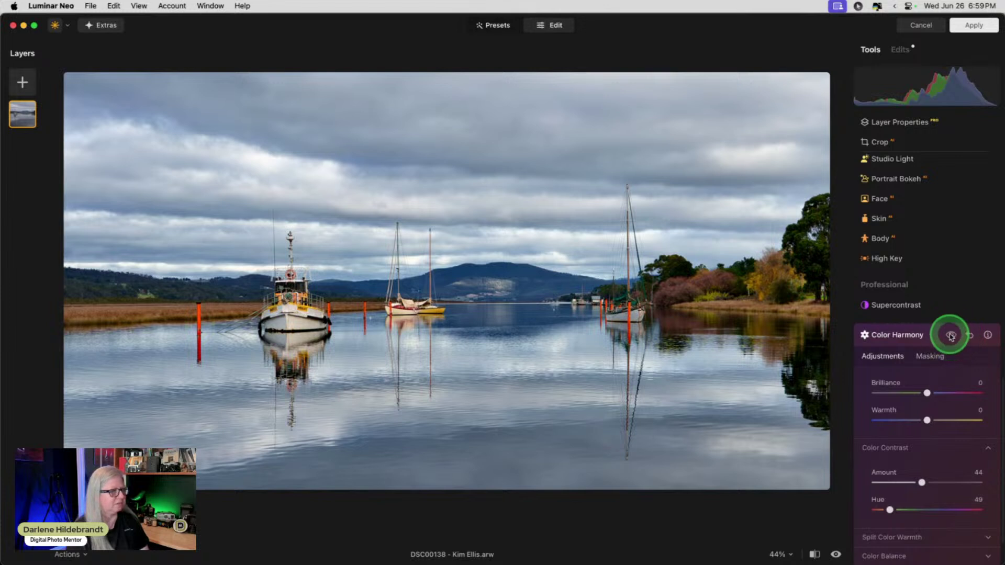
pyautogui.click(951, 335)
pyautogui.click(951, 336)
pyautogui.click(951, 336)
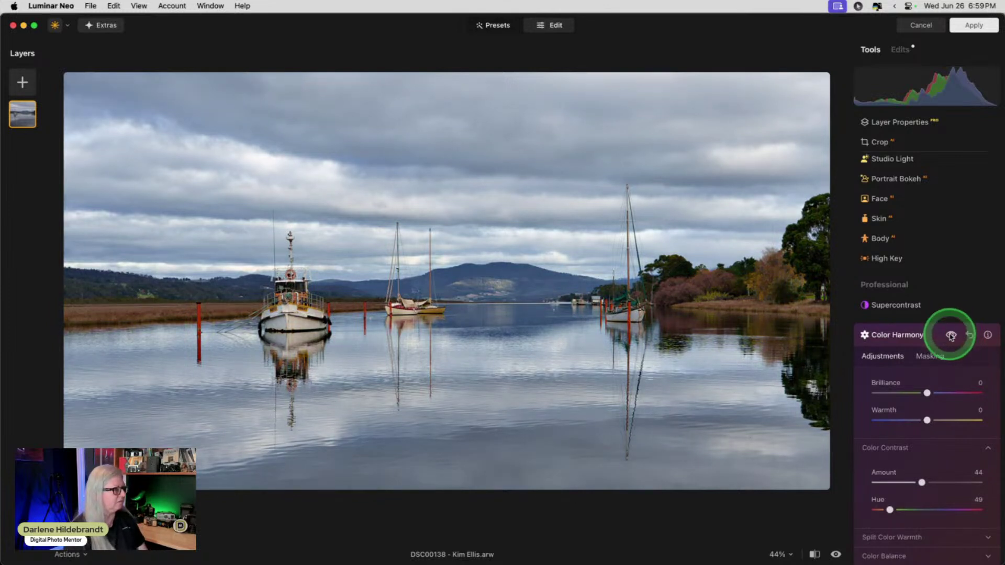
pyautogui.click(951, 336)
# - Paint Color Harmony back into the sky at brush strength 25, and compare the photo with and without the effect
pyautogui.click(927, 357)
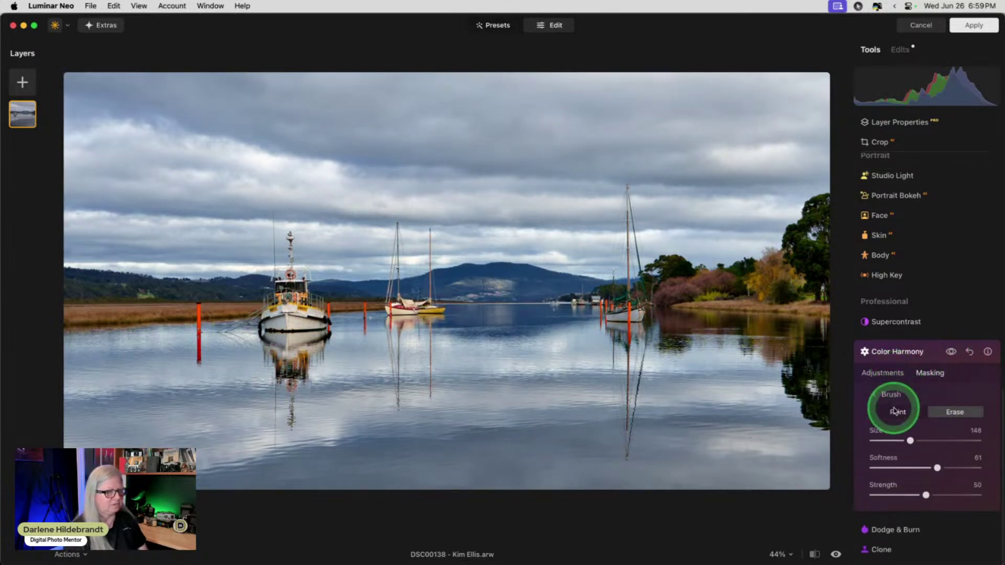
pyautogui.moveTo(926, 495); pyautogui.dragTo(898, 495)
pyautogui.click(371, 183)
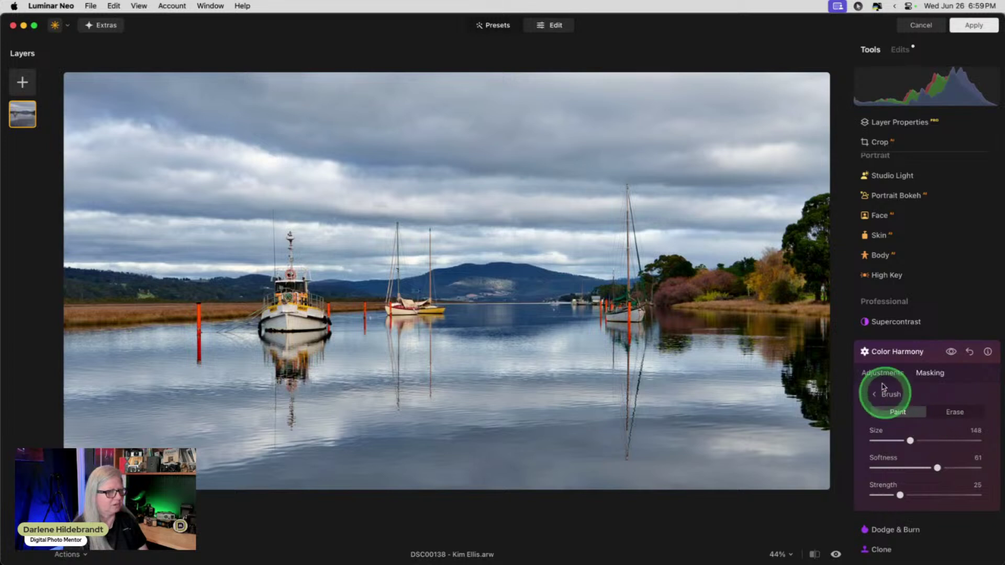
pyautogui.click(884, 372)
pyautogui.click(952, 335)
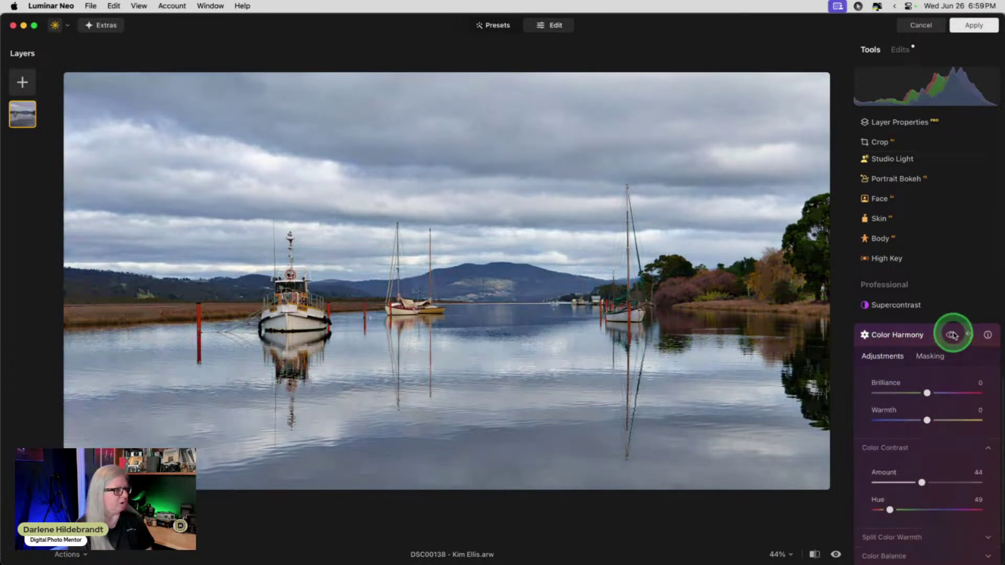
pyautogui.click(952, 335)
pyautogui.click(952, 335)
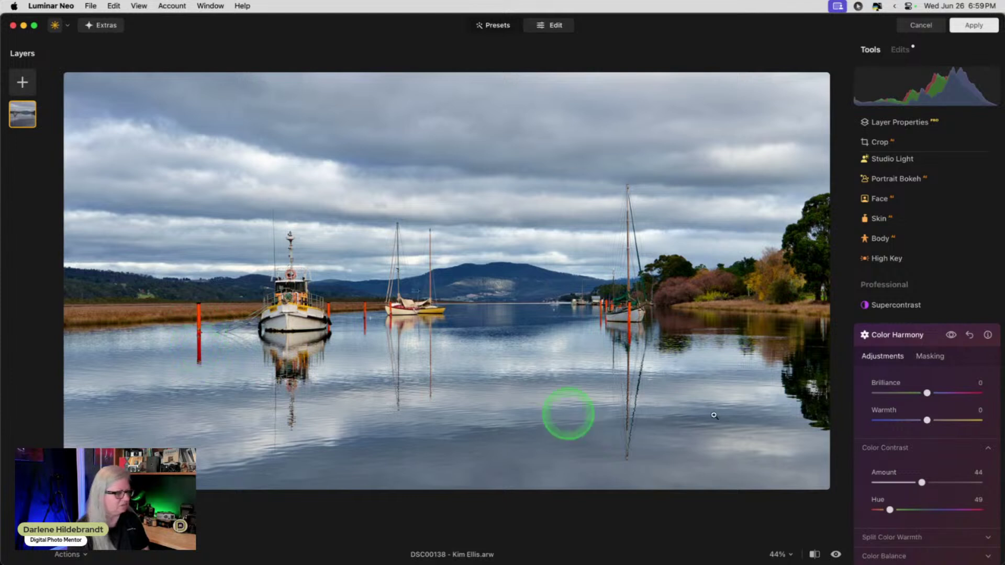
# - Erase some Color Harmony from the red channel posts with a mask brush at size 34 and strength 27
pyautogui.click(930, 356)
pyautogui.click(927, 402)
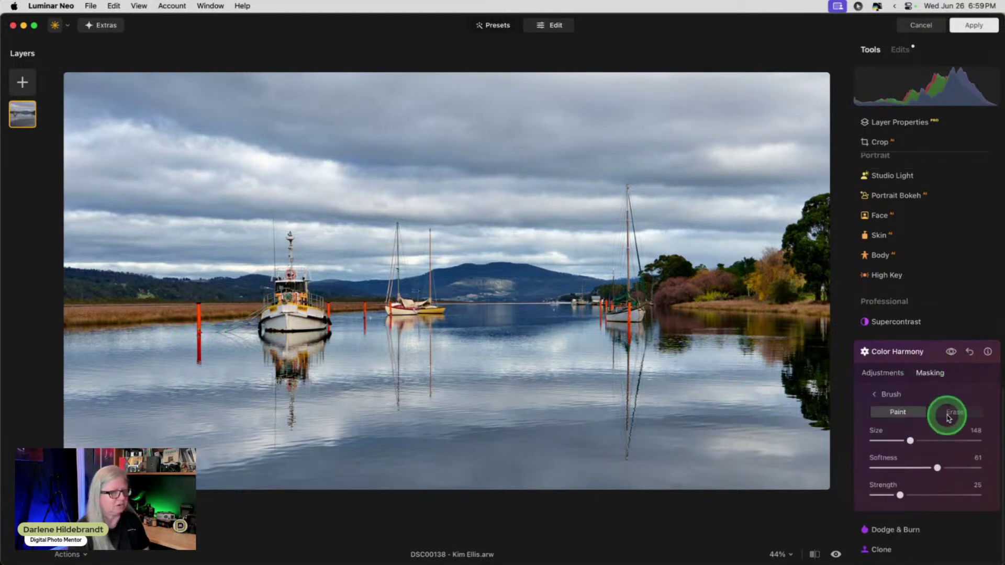
pyautogui.click(948, 412)
pyautogui.moveTo(900, 495); pyautogui.dragTo(902, 495)
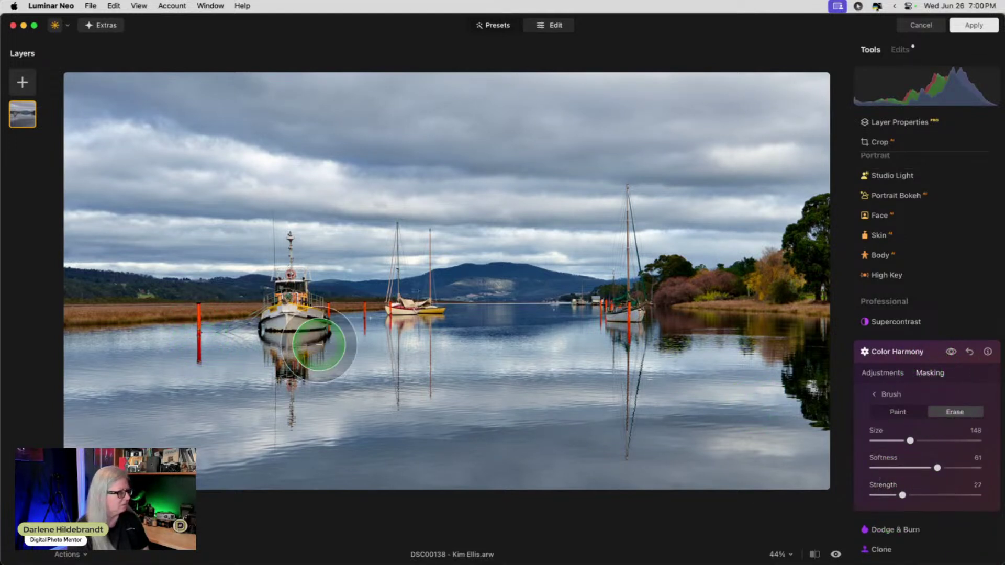
pyautogui.press('[')
pyautogui.press('[')
pyautogui.press('[')
pyautogui.press('[')
pyautogui.press('[')
pyautogui.press('[')
pyautogui.press('[')
pyautogui.press('[')
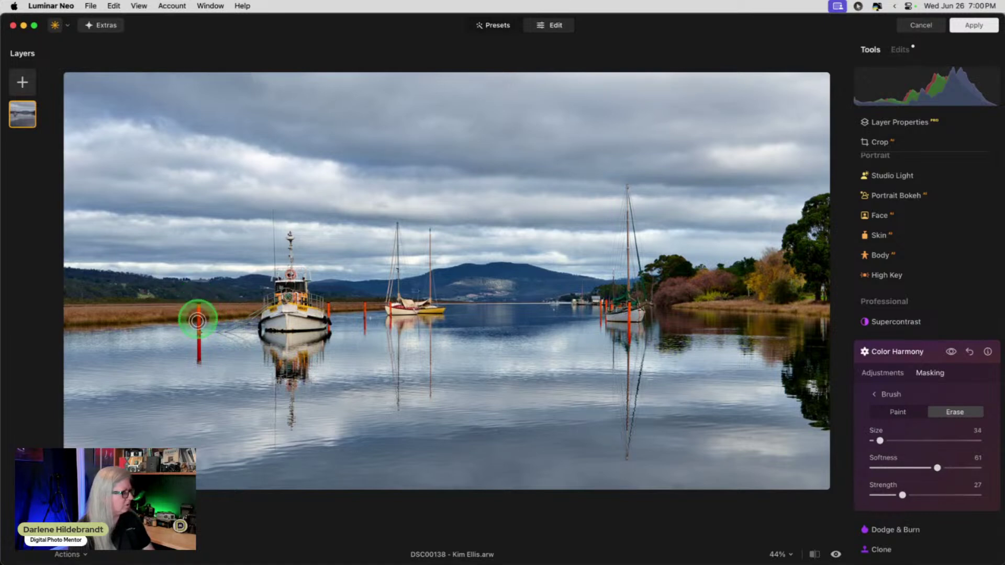
pyautogui.moveTo(197, 320)
pyautogui.mouseDown()
pyautogui.moveTo(197, 359)
pyautogui.moveTo(97, 362)
pyautogui.mouseUp()
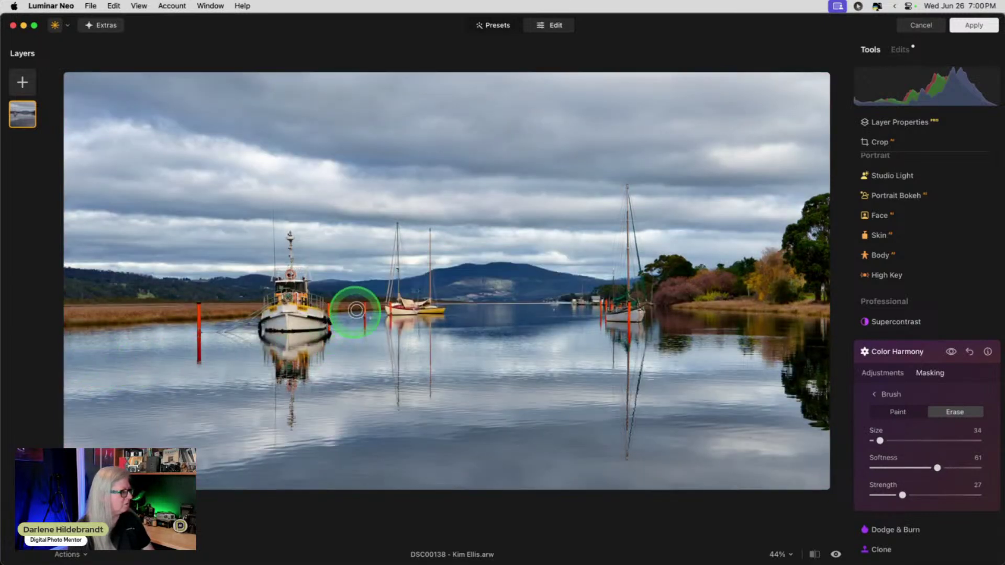
pyautogui.moveTo(363, 305)
pyautogui.mouseDown()
pyautogui.moveTo(363, 328)
pyautogui.moveTo(334, 305)
pyautogui.mouseUp()
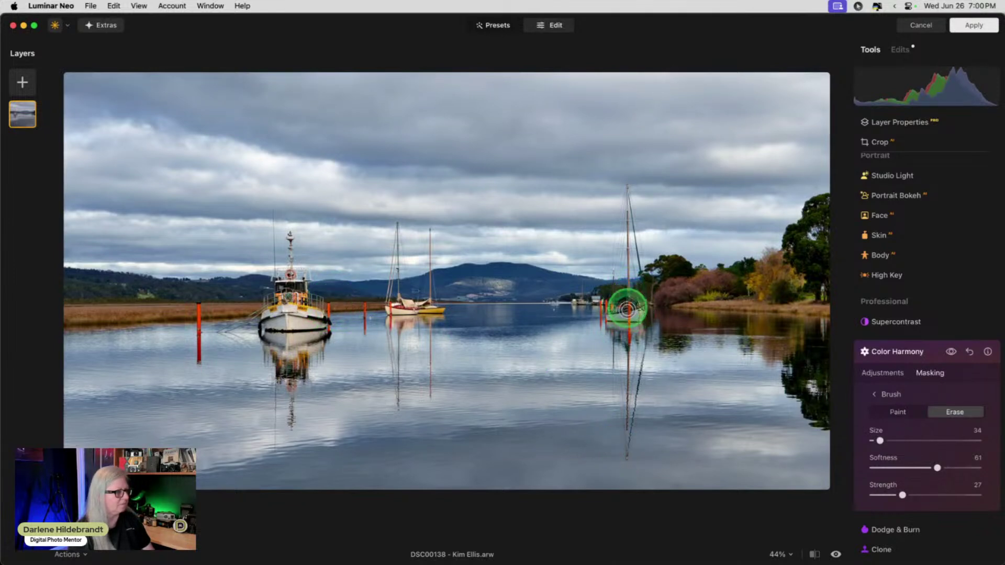
pyautogui.moveTo(627, 309)
pyautogui.mouseDown()
pyautogui.moveTo(626, 348)
pyautogui.moveTo(602, 301)
pyautogui.moveTo(603, 320)
pyautogui.mouseUp()
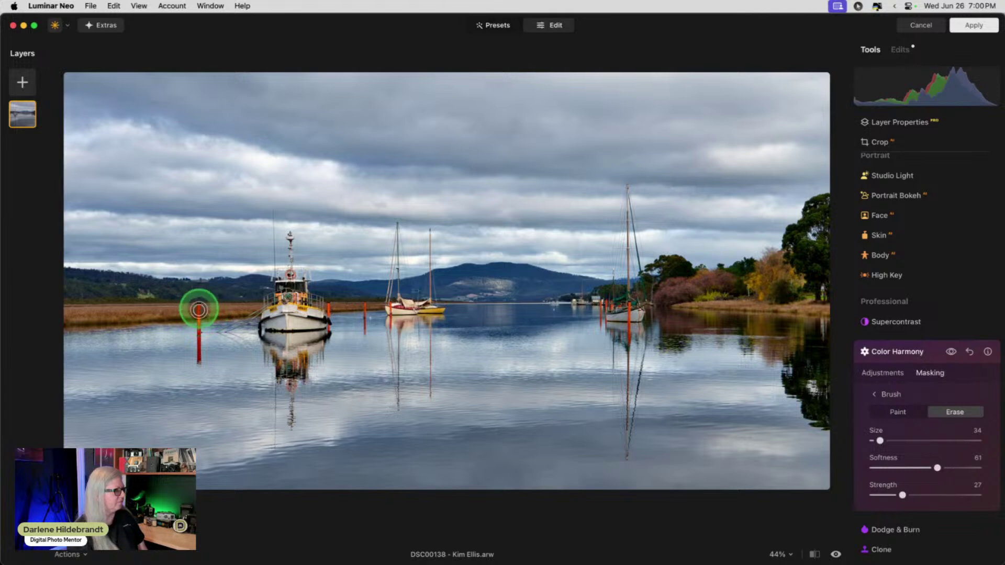
pyautogui.moveTo(199, 324); pyautogui.dragTo(643, 394)
pyautogui.moveTo(714, 398); pyautogui.dragTo(729, 403)
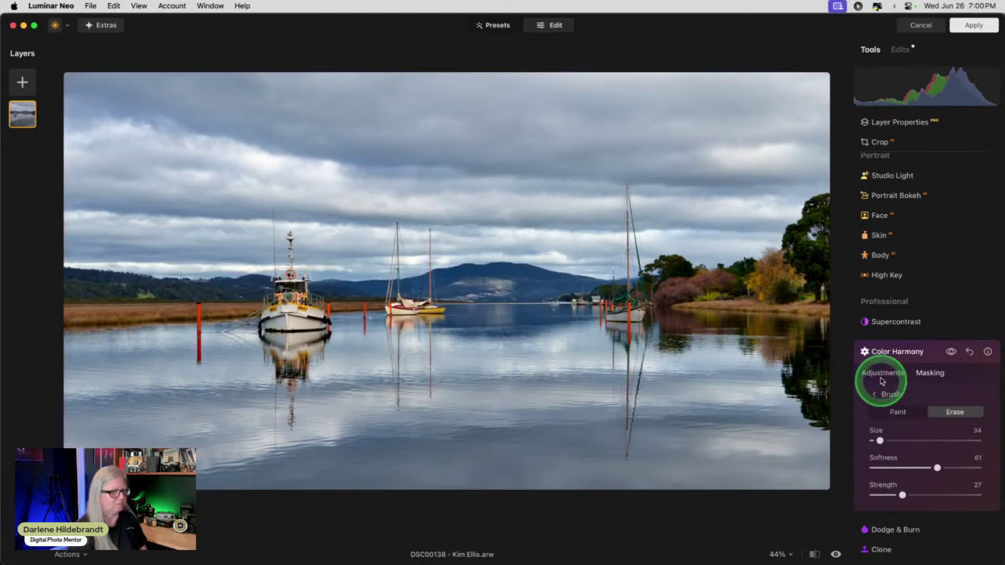
# - Compare the photo with and without Color Harmony to check the toned-down red posts
pyautogui.click(883, 374)
pyautogui.click(951, 335)
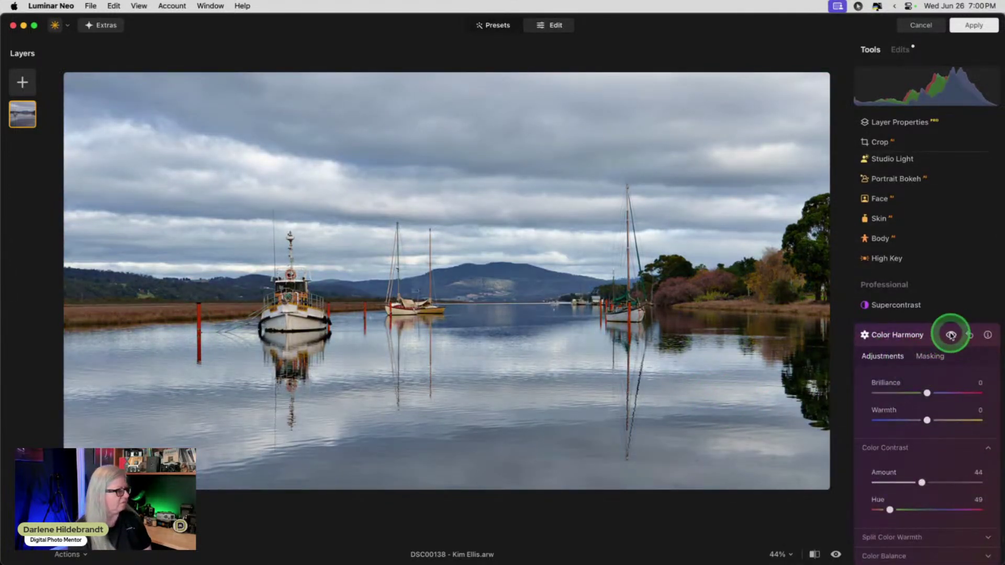
pyautogui.click(951, 335)
pyautogui.click(951, 335)
pyautogui.click(951, 335)
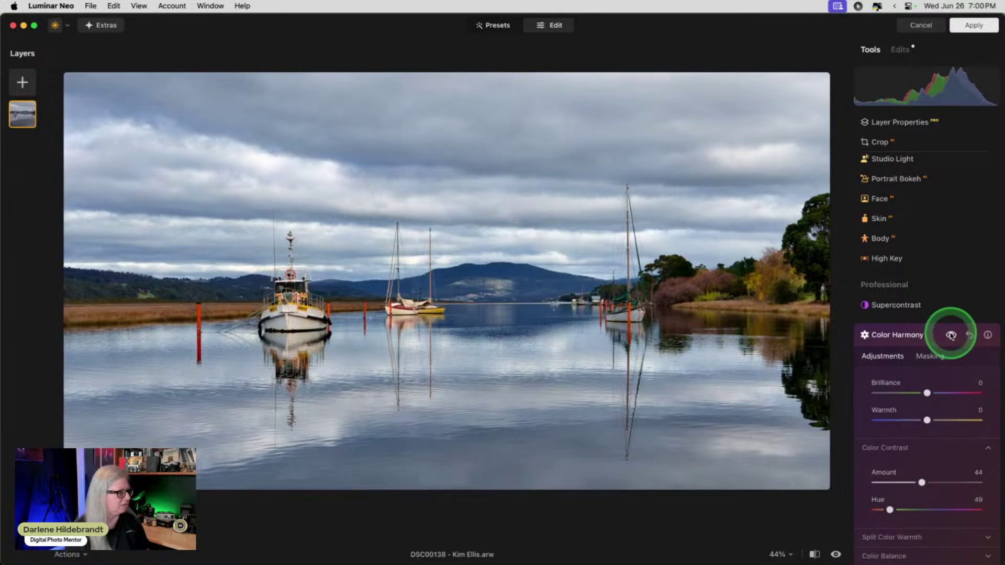
pyautogui.click(951, 335)
pyautogui.click(951, 336)
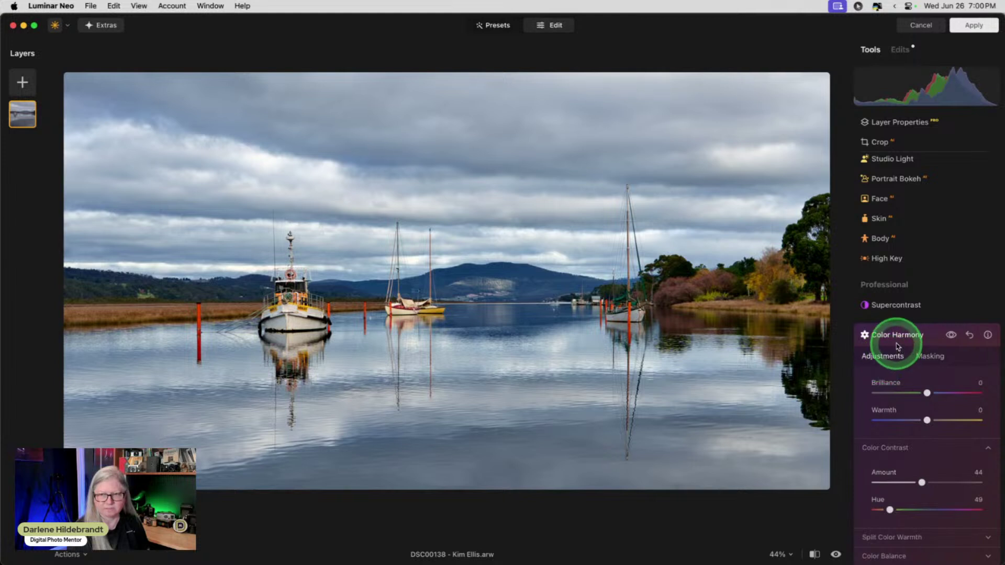
# - Start a new Color Harmony adjustment, set Split Color Warmth to Warm 8 and Cool -6, and preview the difference
pyautogui.click(897, 341)
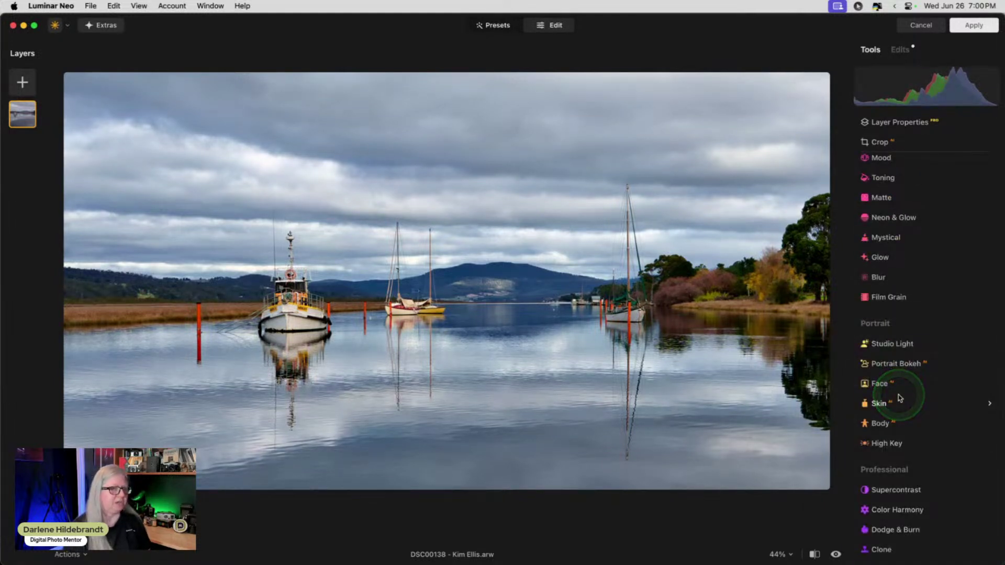
pyautogui.click(888, 510)
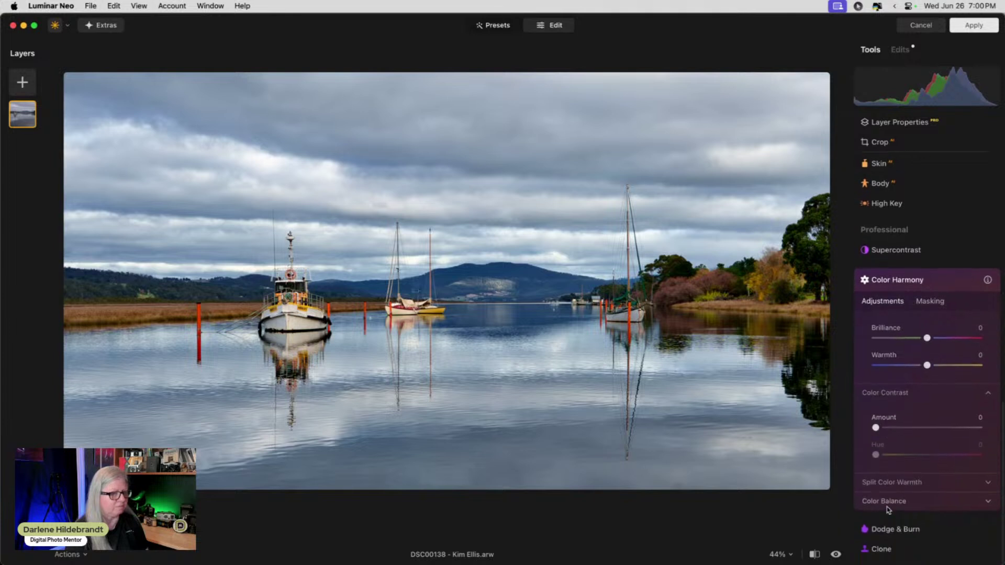
pyautogui.click(882, 481)
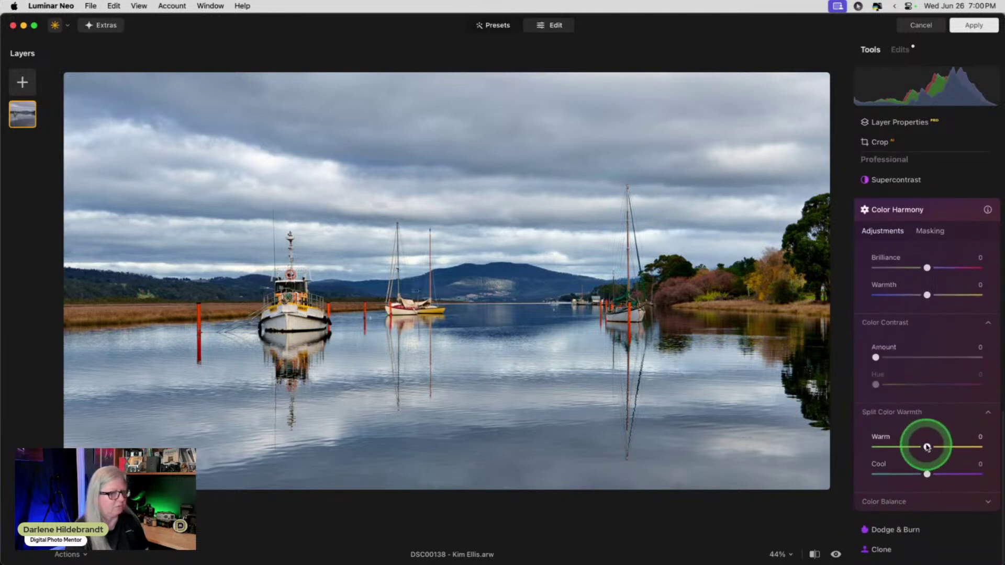
pyautogui.moveTo(927, 447)
pyautogui.mouseDown()
pyautogui.moveTo(957, 446)
pyautogui.moveTo(866, 446)
pyautogui.moveTo(931, 447)
pyautogui.mouseUp()
pyautogui.moveTo(927, 474)
pyautogui.mouseDown()
pyautogui.moveTo(955, 471)
pyautogui.moveTo(905, 472)
pyautogui.moveTo(924, 472)
pyautogui.mouseUp()
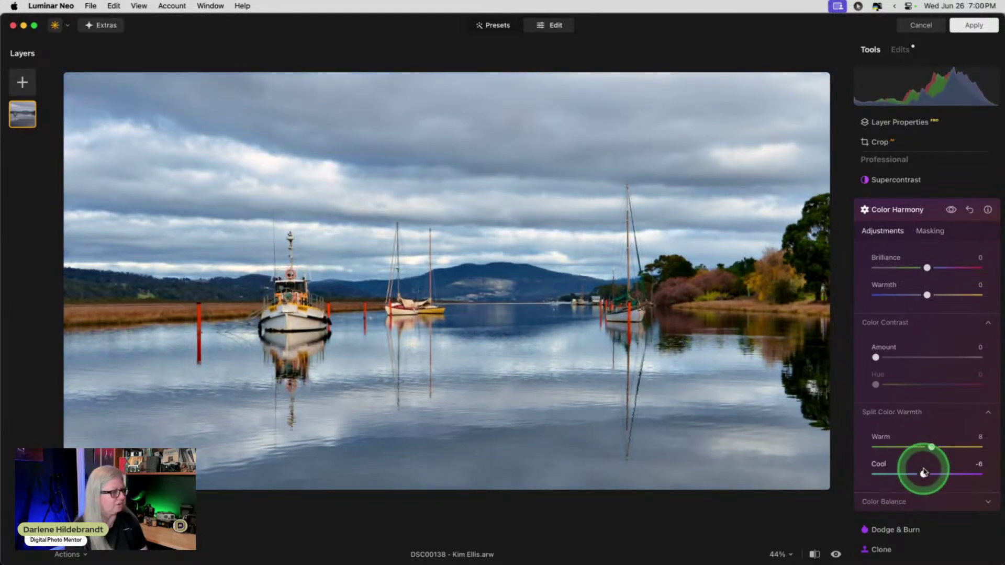
pyautogui.click(950, 212)
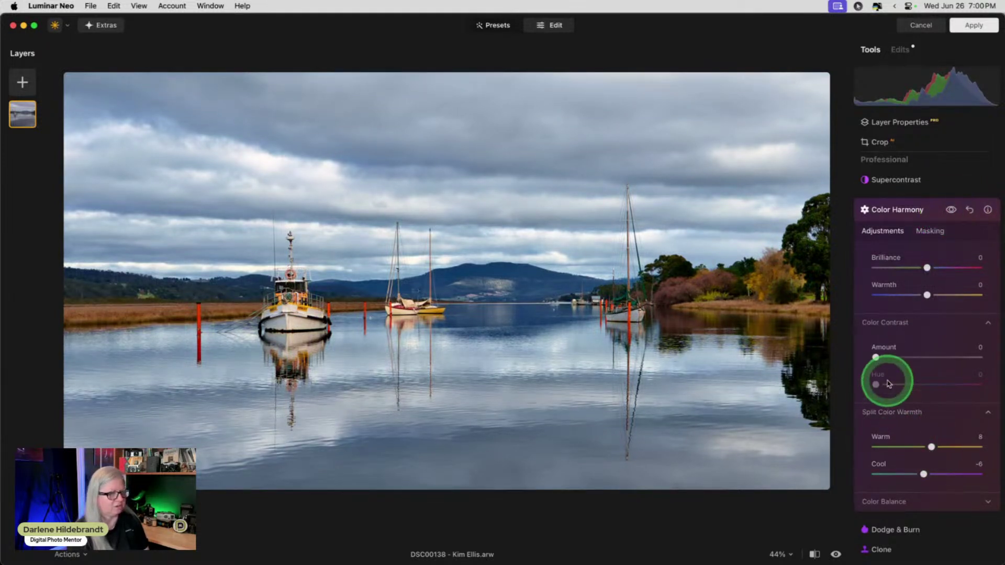
# - Try Color Contrast at amount 14 and hue 201, compare the photo with and without it, and reset the amount to 0
pyautogui.click(890, 412)
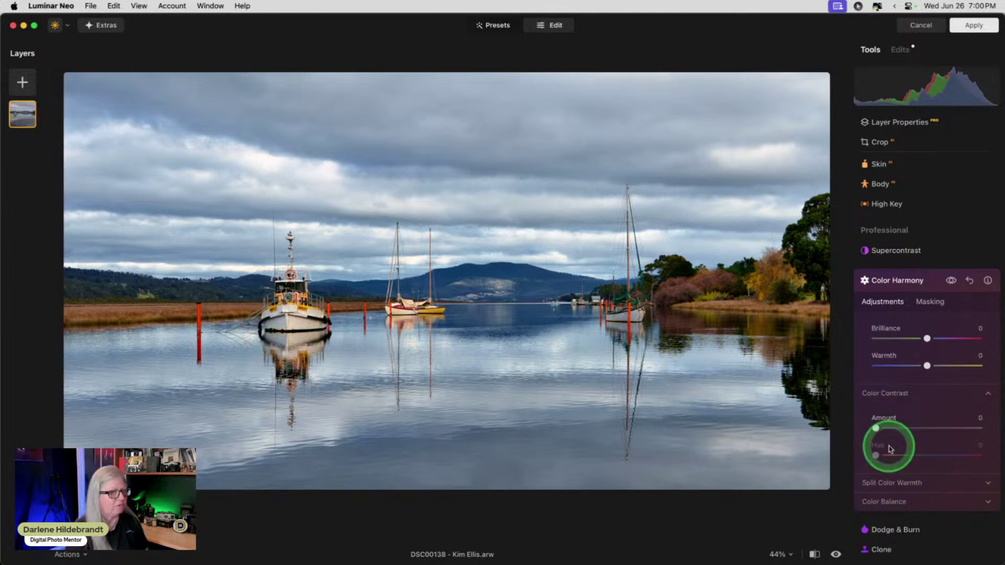
pyautogui.moveTo(875, 427); pyautogui.dragTo(932, 455)
pyautogui.moveTo(898, 428)
pyautogui.mouseDown()
pyautogui.moveTo(875, 428)
pyautogui.moveTo(897, 428)
pyautogui.mouseUp()
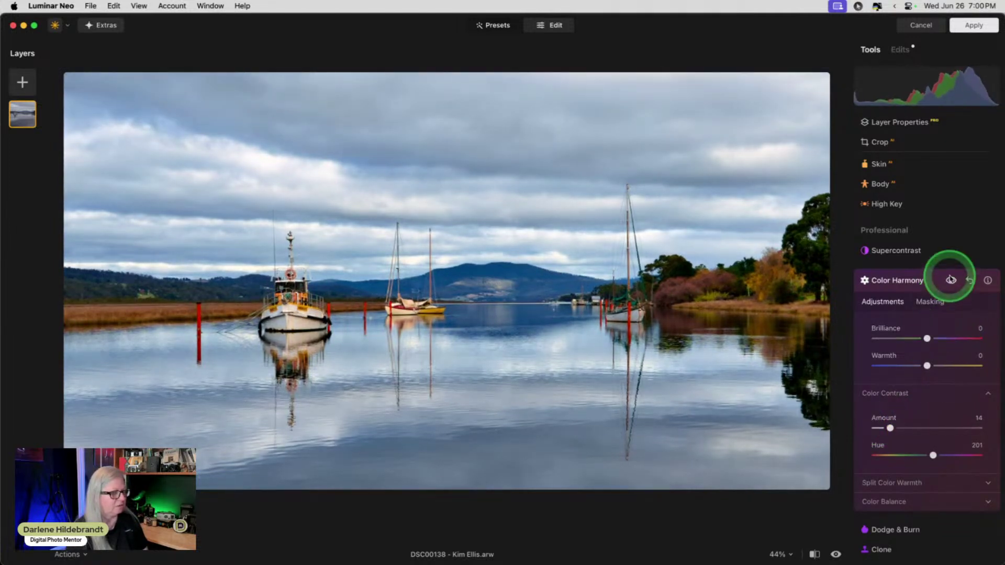
pyautogui.click(951, 280)
pyautogui.click(951, 280)
pyautogui.click(951, 280)
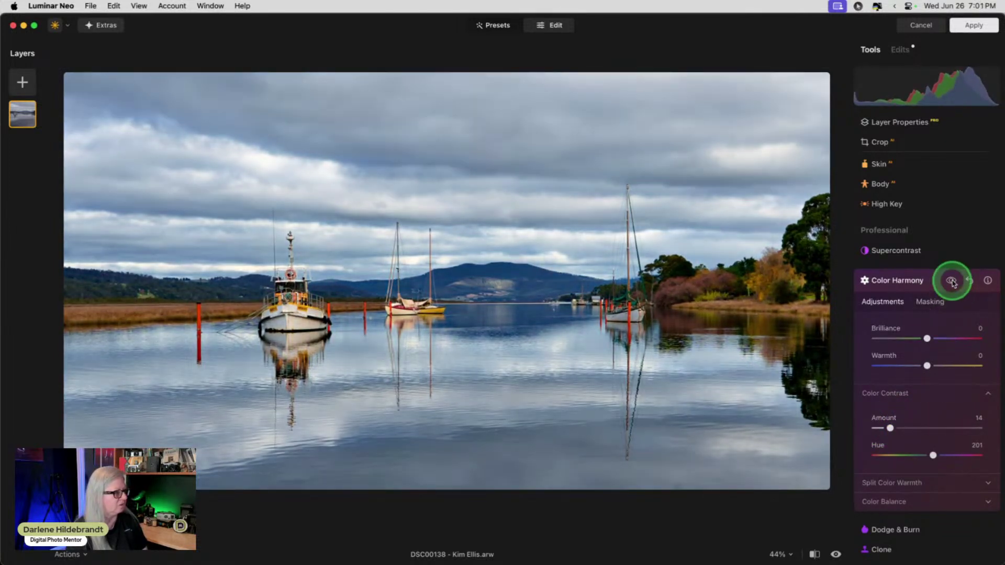
pyautogui.click(951, 280)
pyautogui.click(951, 280)
pyautogui.moveTo(890, 428); pyautogui.dragTo(875, 429)
# - Set the overall Warmth of the new Color Harmony adjustment to 8
pyautogui.click(928, 364)
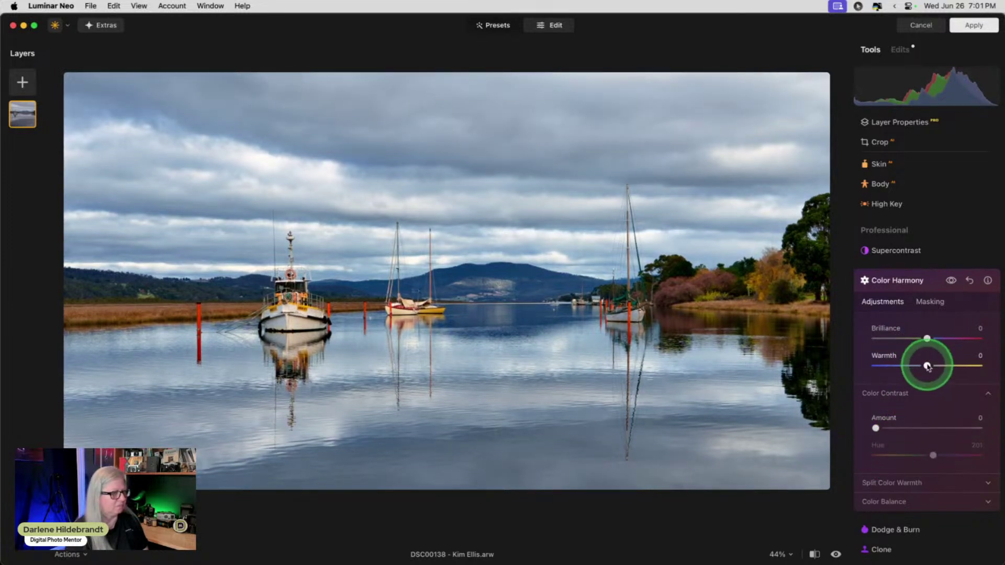
pyautogui.moveTo(928, 366); pyautogui.dragTo(933, 366)
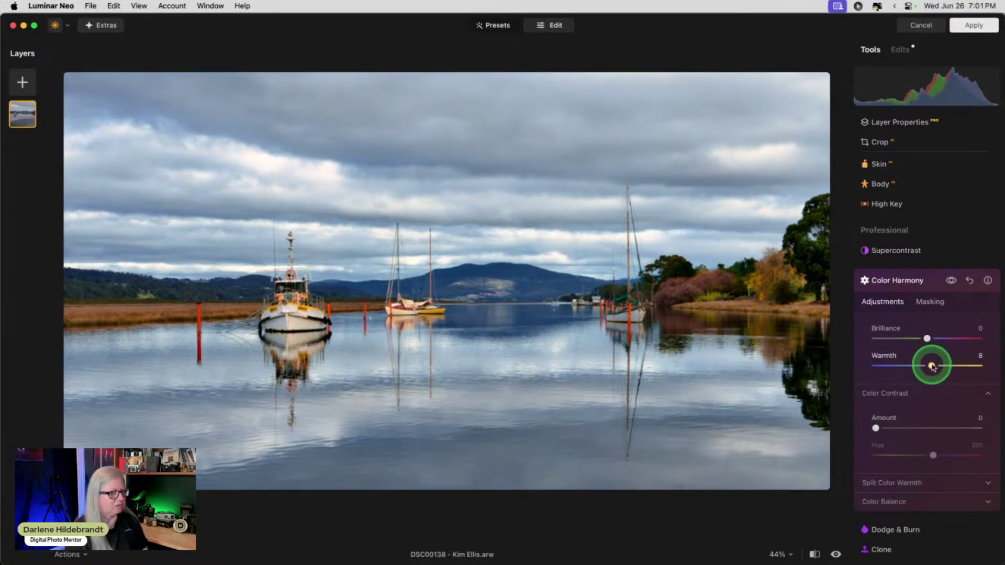
# - Compare the photo with and without the new Color Harmony adjustment, and set its overall Warmth to 9
pyautogui.click(951, 281)
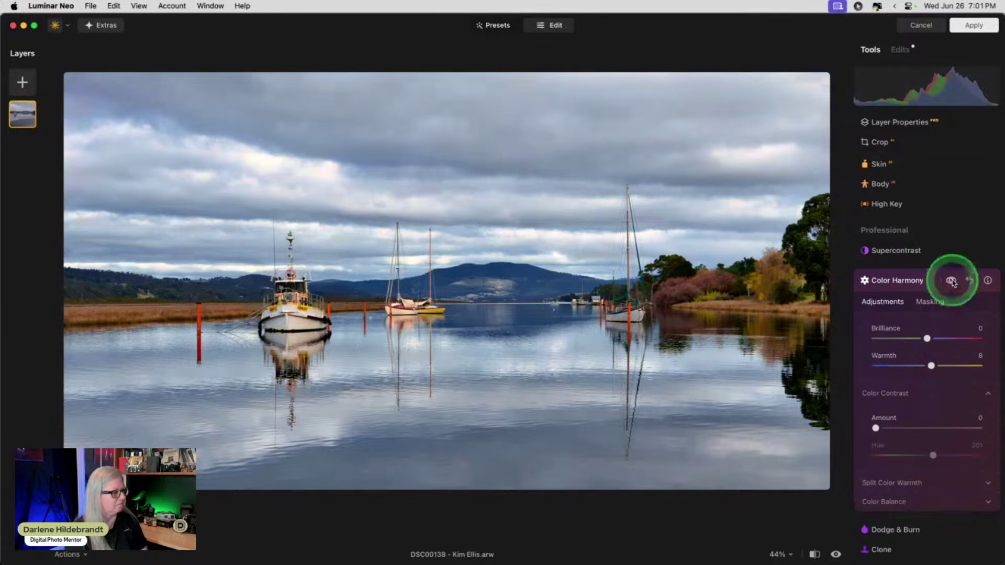
pyautogui.click(952, 282)
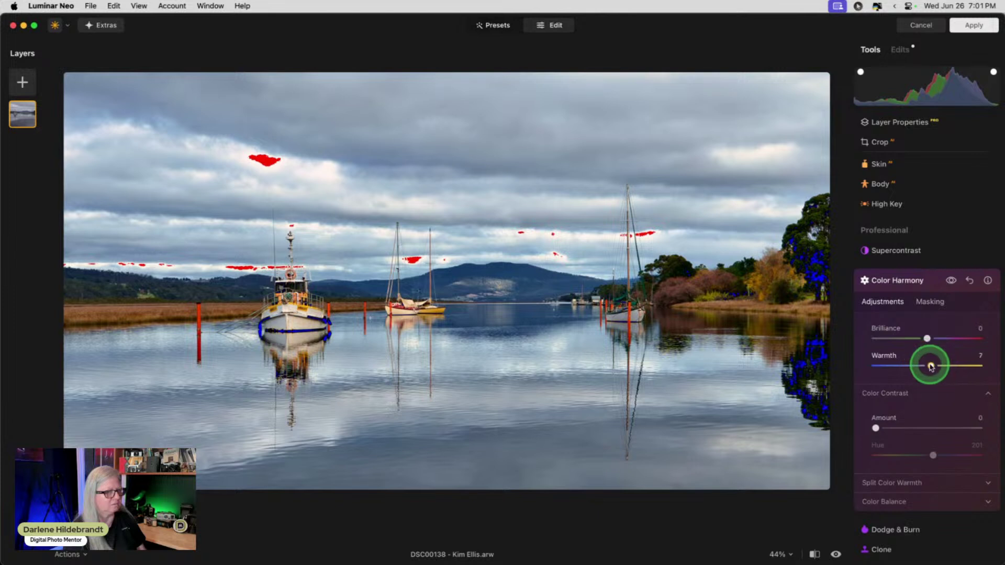
pyautogui.moveTo(930, 367); pyautogui.dragTo(920, 366)
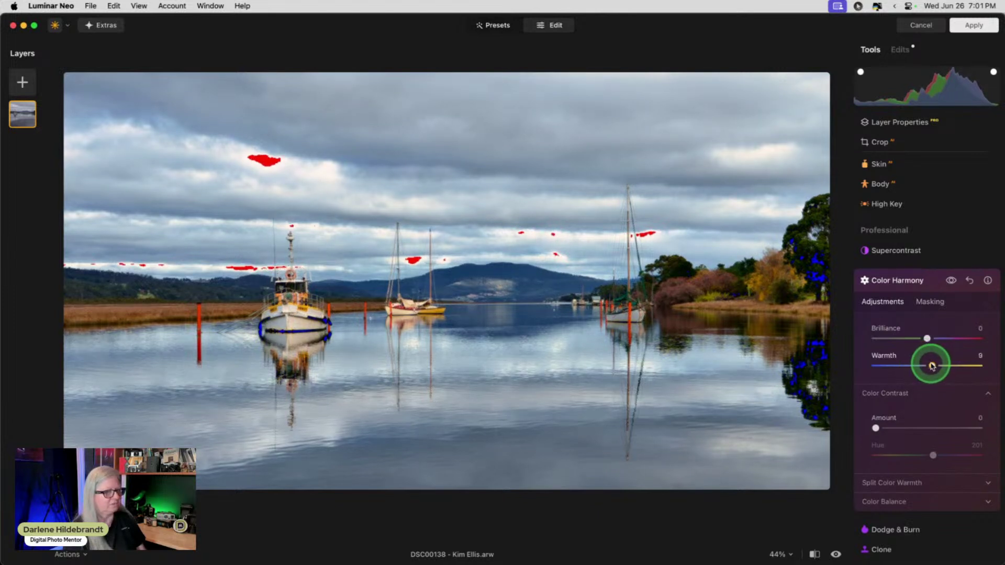
pyautogui.click(923, 281)
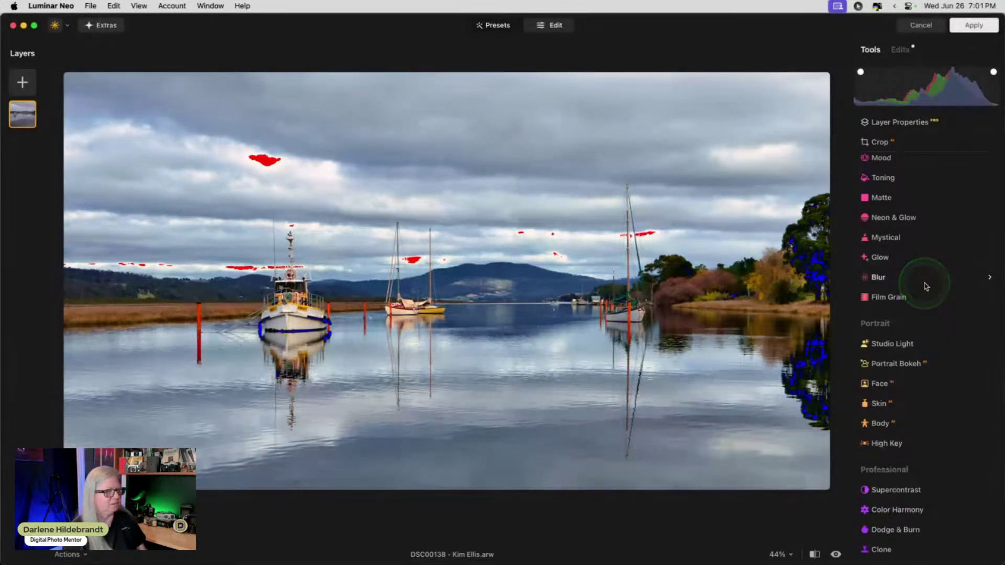
# - Start a new Develop adjustment and set Highlights to -49 and Exposure to -0.44 to darken the bright clouds
pyautogui.scroll(10, 926, 286)
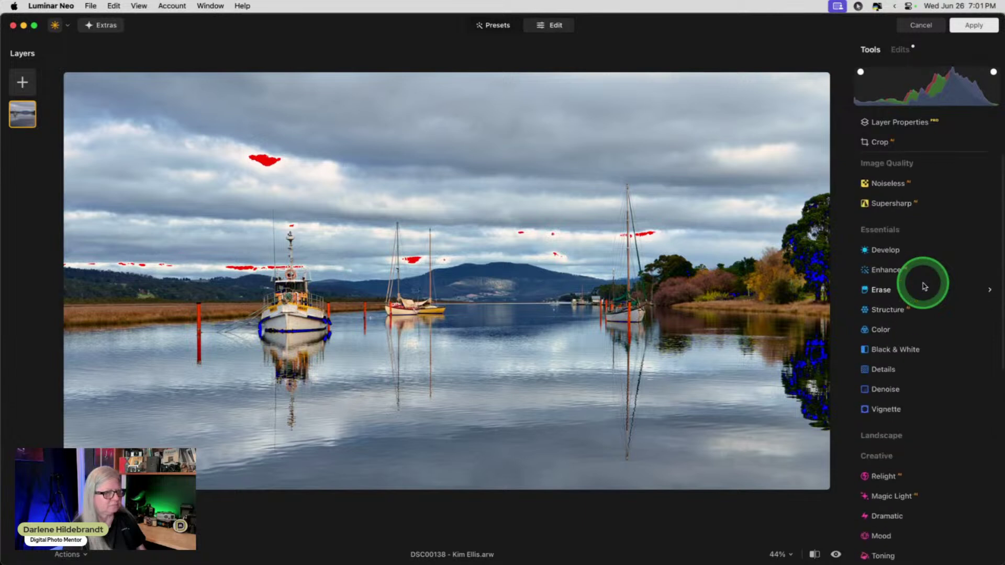
pyautogui.click(905, 252)
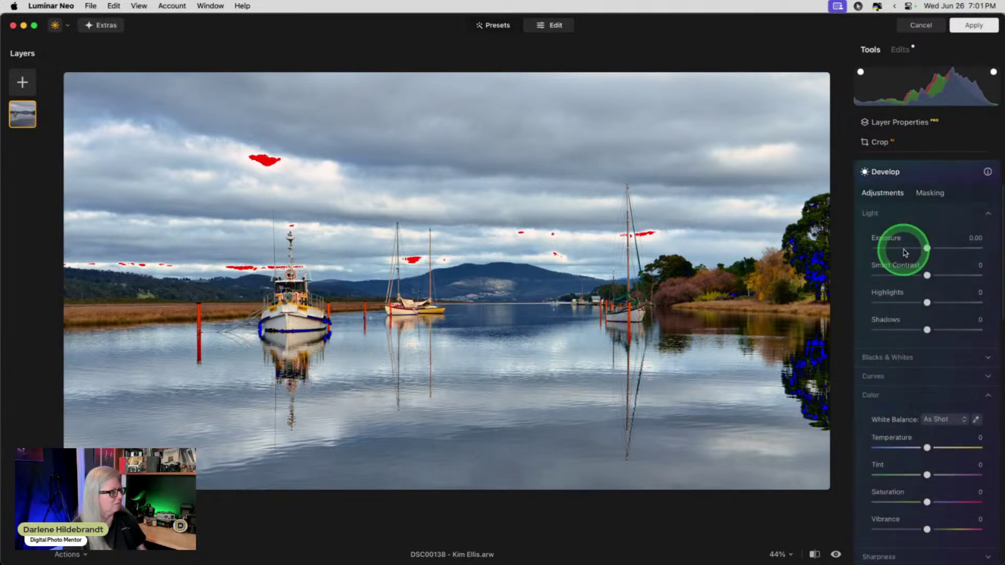
pyautogui.moveTo(915, 295)
pyautogui.mouseDown()
pyautogui.moveTo(924, 296)
pyautogui.moveTo(902, 295)
pyautogui.mouseUp()
pyautogui.moveTo(927, 241); pyautogui.dragTo(924, 243)
# - Limit the Develop adjustment to the Sky using AI masking
pyautogui.click(930, 186)
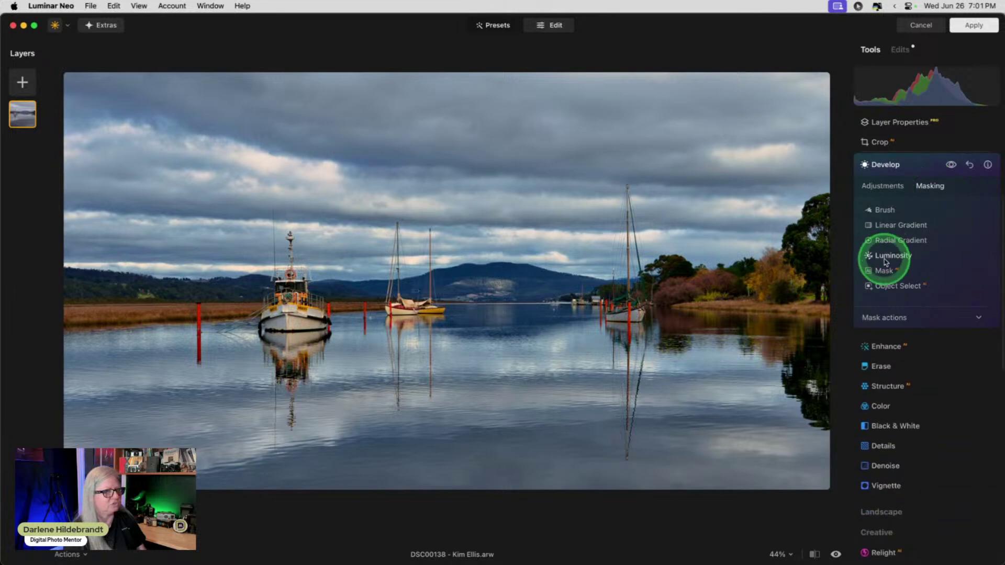
pyautogui.click(886, 269)
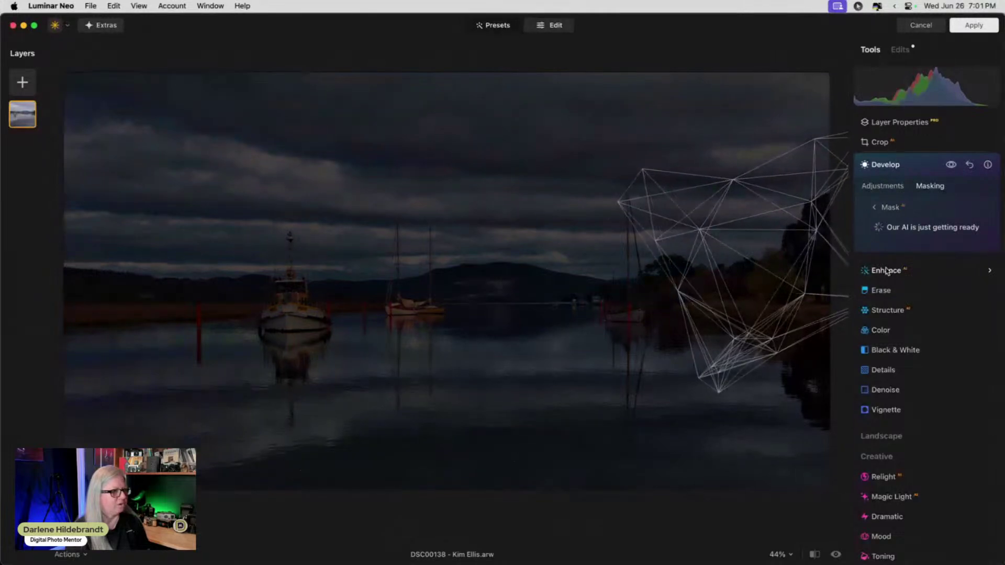
pyautogui.click(894, 269)
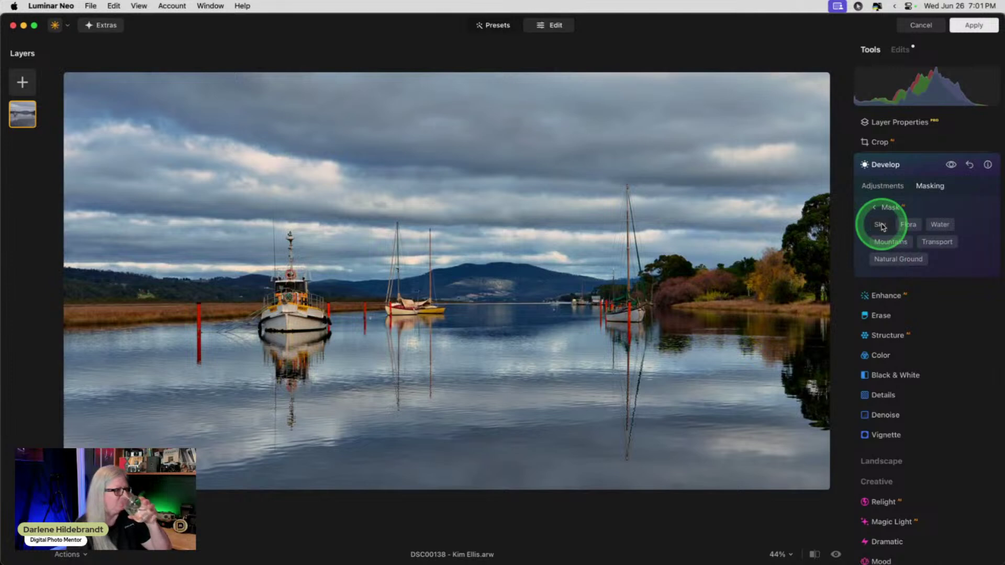
pyautogui.click(881, 225)
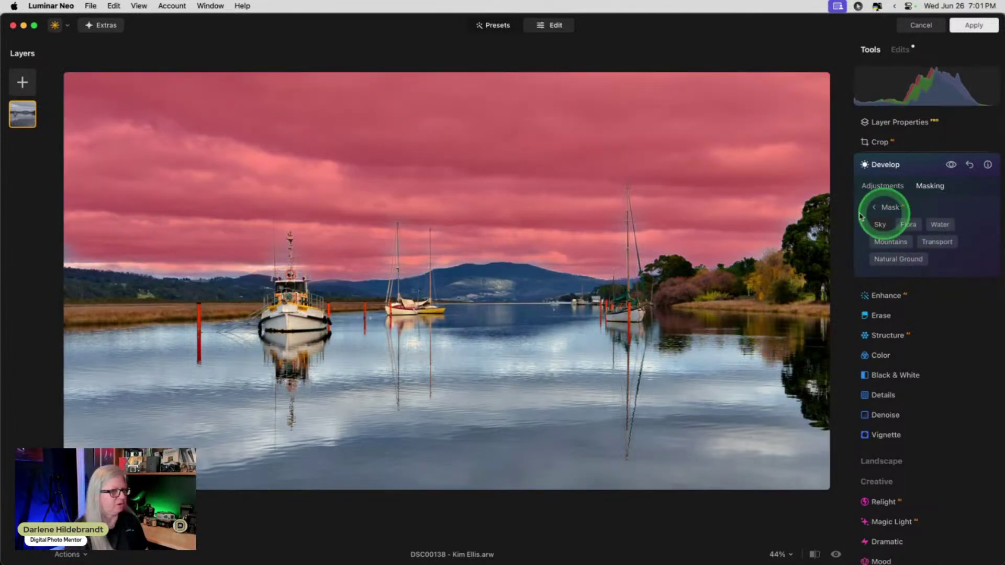
# - Brush along the low sky above the hills behind the nearest boat in Paint mode, with strength 66, to extend the Develop mask
pyautogui.click(885, 208)
pyautogui.click(889, 218)
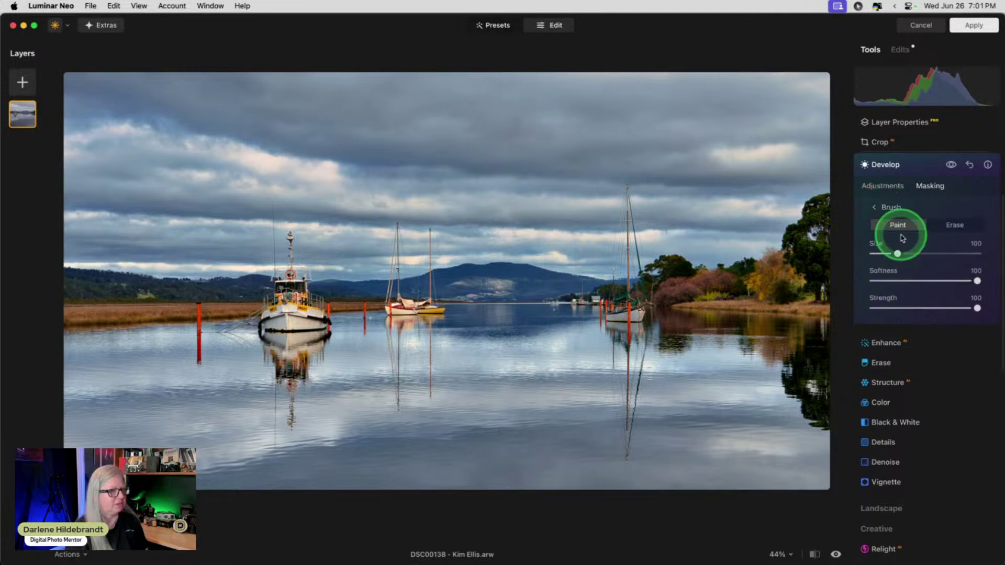
pyautogui.click(944, 309)
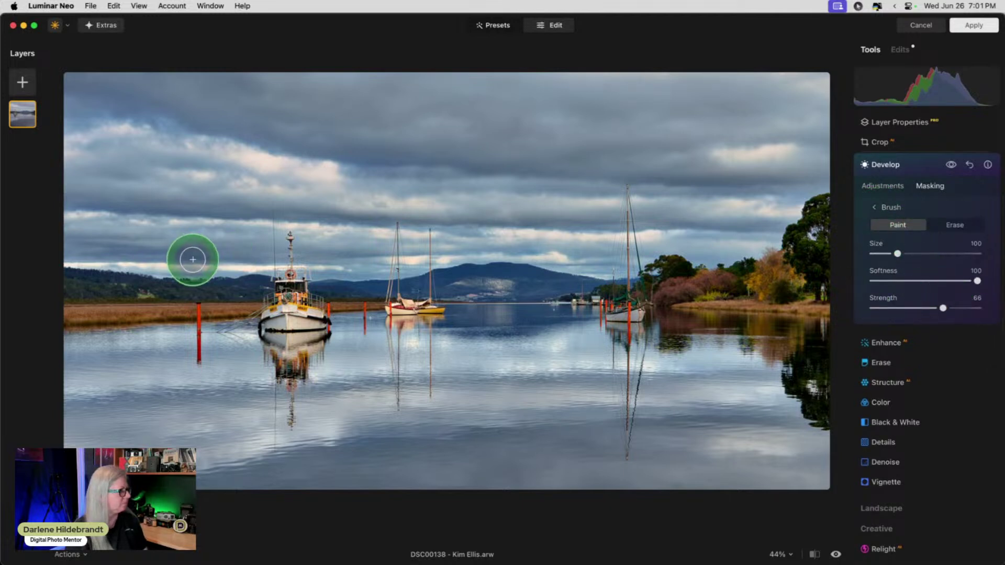
pyautogui.moveTo(143, 256)
pyautogui.mouseDown()
pyautogui.moveTo(236, 259)
pyautogui.moveTo(63, 252)
pyautogui.moveTo(344, 253)
pyautogui.mouseUp()
# - Preview the sky-masked Develop adjustment on and off, and soften it by setting Highlights to -27 and Exposure to -0.25
pyautogui.click(883, 185)
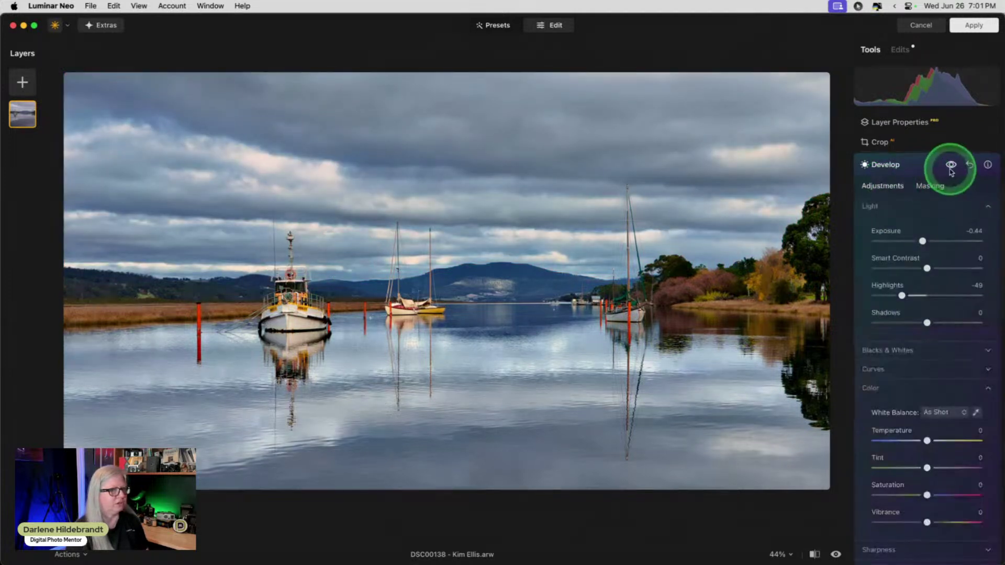
pyautogui.click(951, 166)
pyautogui.click(951, 166)
pyautogui.click(901, 295)
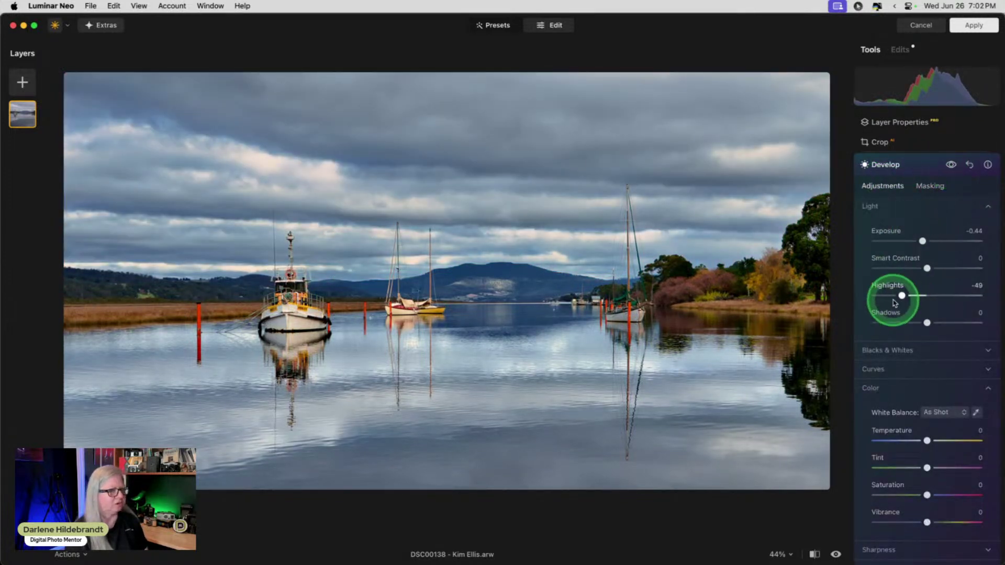
pyautogui.moveTo(907, 291); pyautogui.dragTo(913, 293)
pyautogui.moveTo(923, 240); pyautogui.dragTo(926, 241)
# - Compare the photo with and without the Develop adjustment, checking the clipped highlights in the sky
pyautogui.click(952, 165)
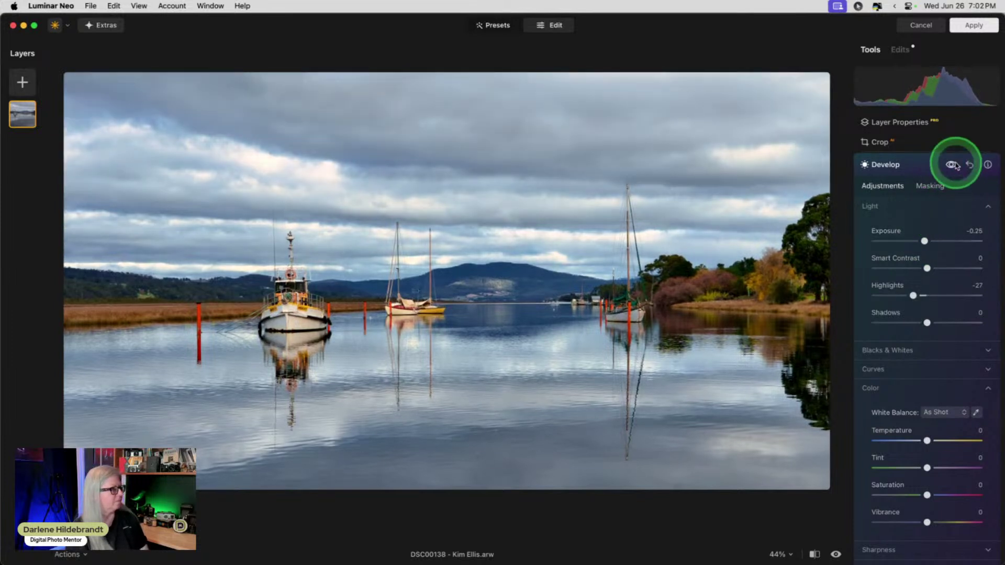
pyautogui.click(952, 165)
pyautogui.click(951, 166)
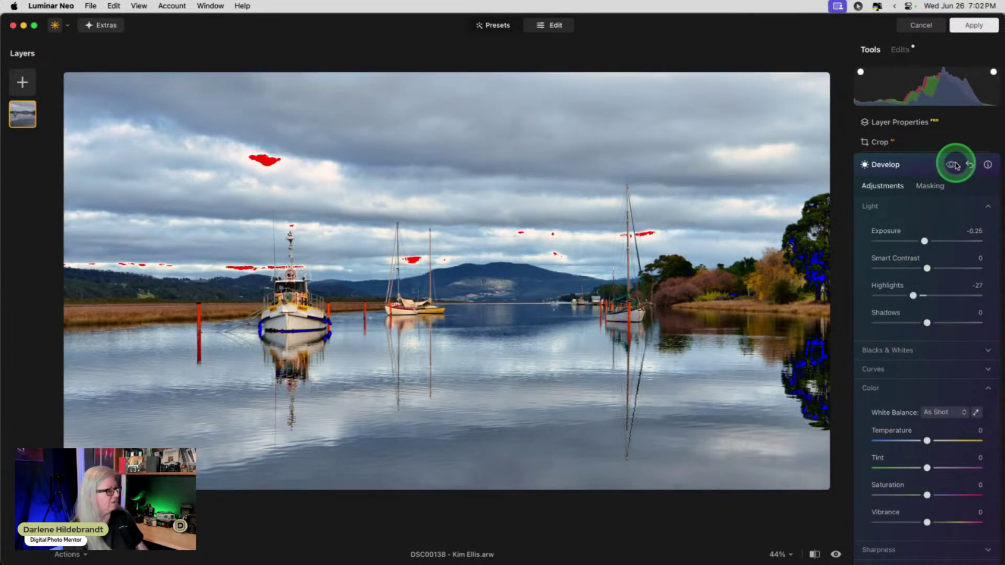
pyautogui.click(951, 165)
pyautogui.click(952, 165)
pyautogui.click(952, 165)
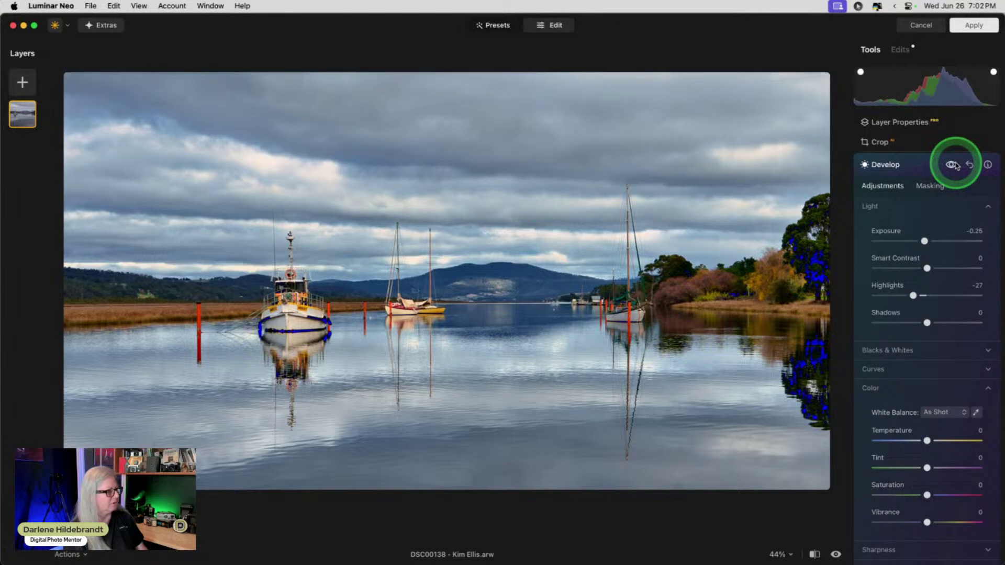
pyautogui.click(932, 171)
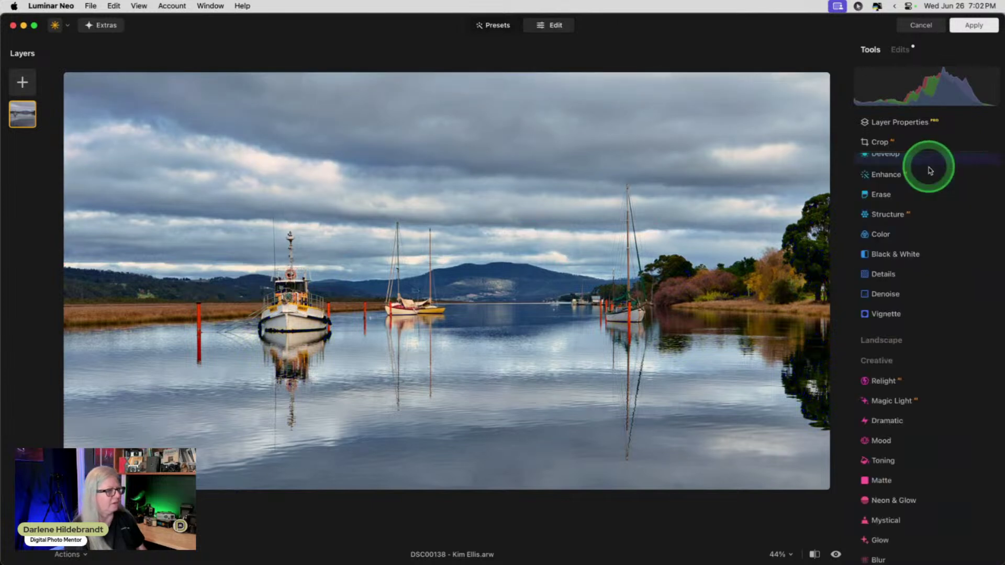
# - Start a Vignette with Amount -88, Feather -100 and Size 33 to expose its hard edge
pyautogui.click(887, 313)
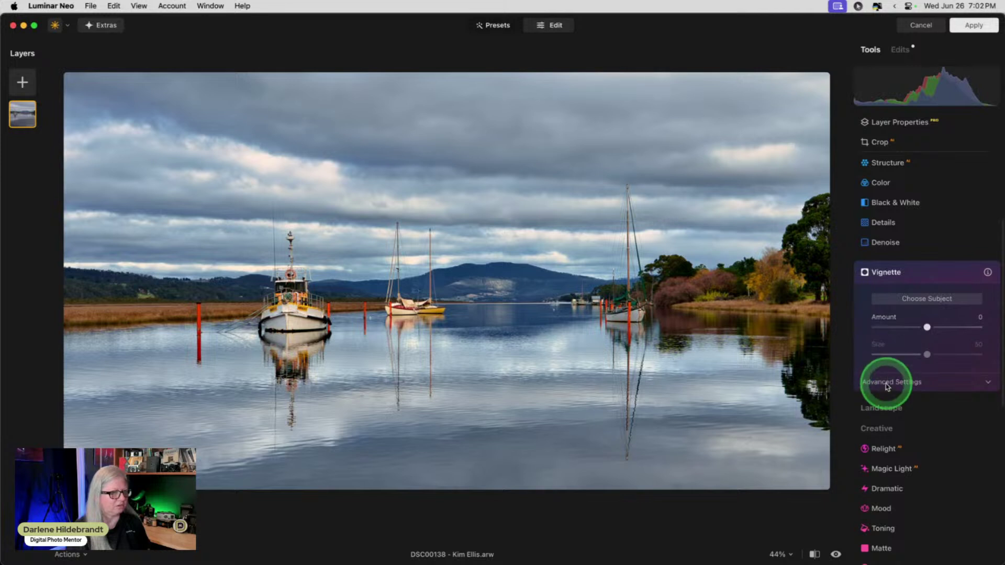
pyautogui.click(887, 388)
pyautogui.moveTo(927, 327); pyautogui.dragTo(882, 327)
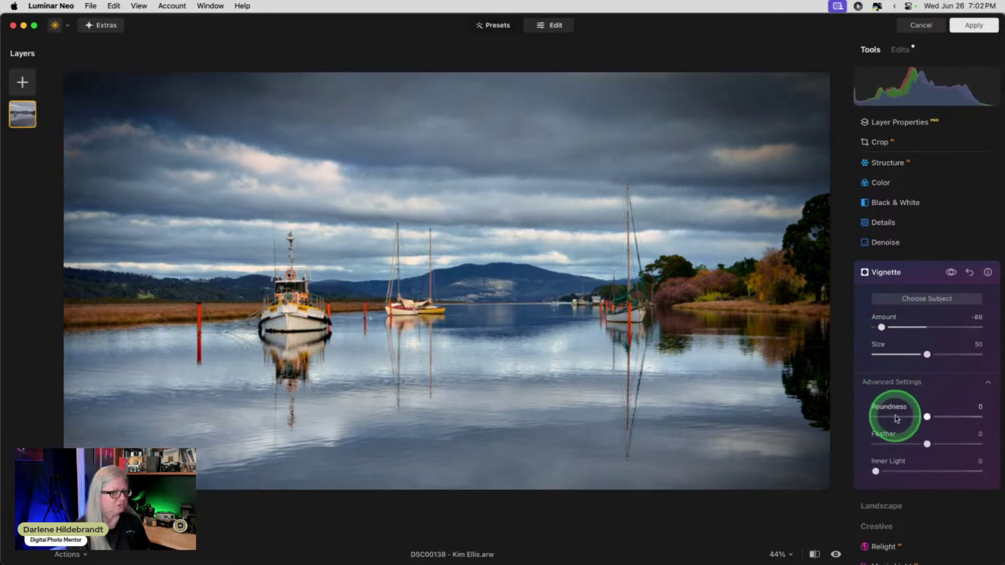
pyautogui.moveTo(926, 443); pyautogui.dragTo(848, 440)
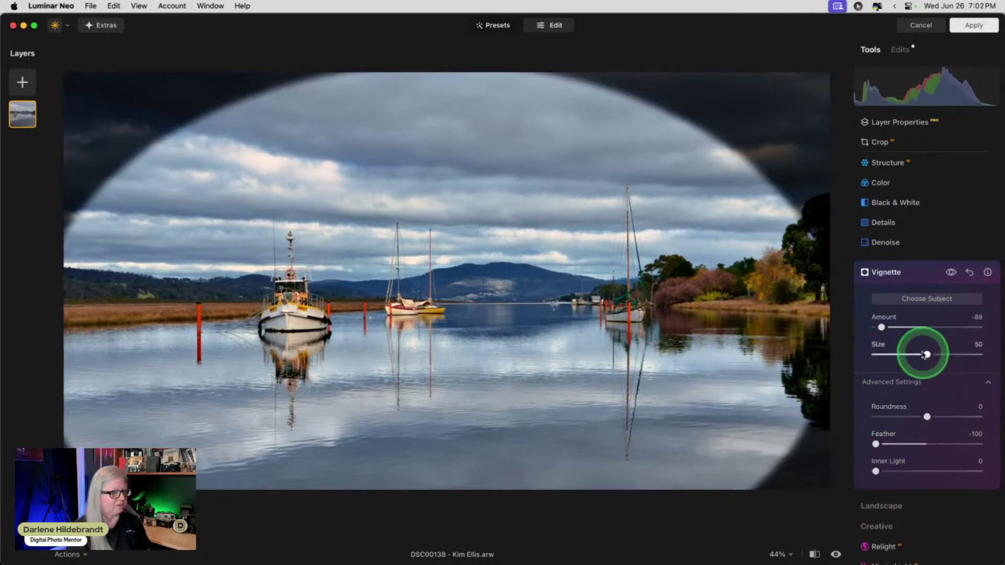
pyautogui.moveTo(923, 355); pyautogui.dragTo(910, 354)
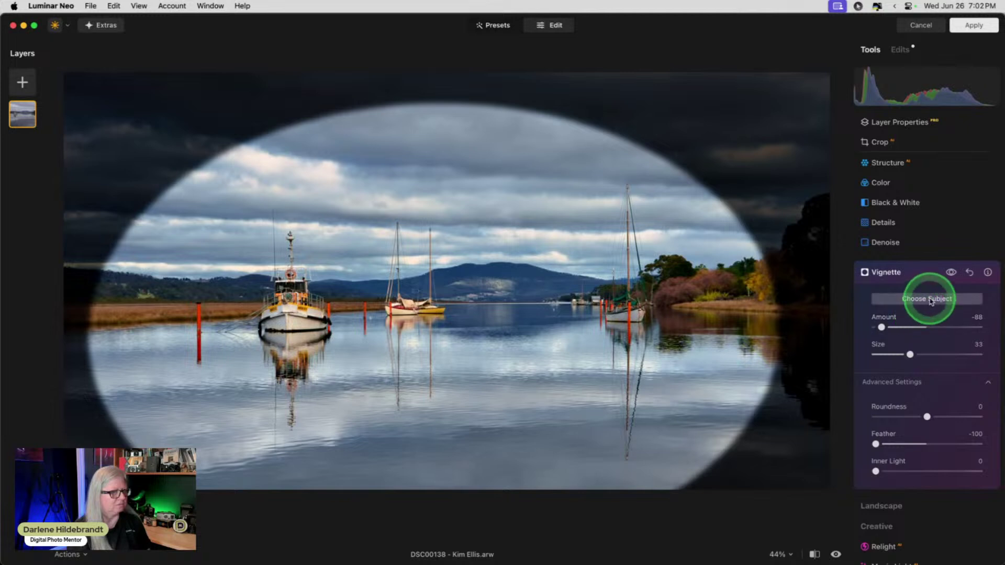
# - Choose the vignette's subject point so the oval centres around the moored boats, and reduce its Size to 13
pyautogui.click(930, 298)
pyautogui.click(409, 290)
pyautogui.click(432, 262)
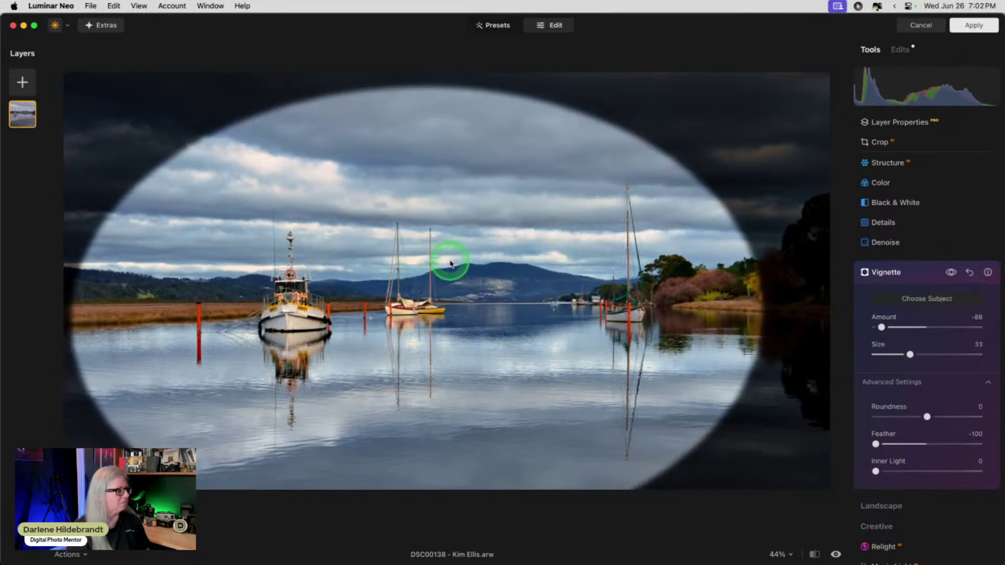
pyautogui.moveTo(911, 355); pyautogui.dragTo(889, 355)
pyautogui.click(392, 287)
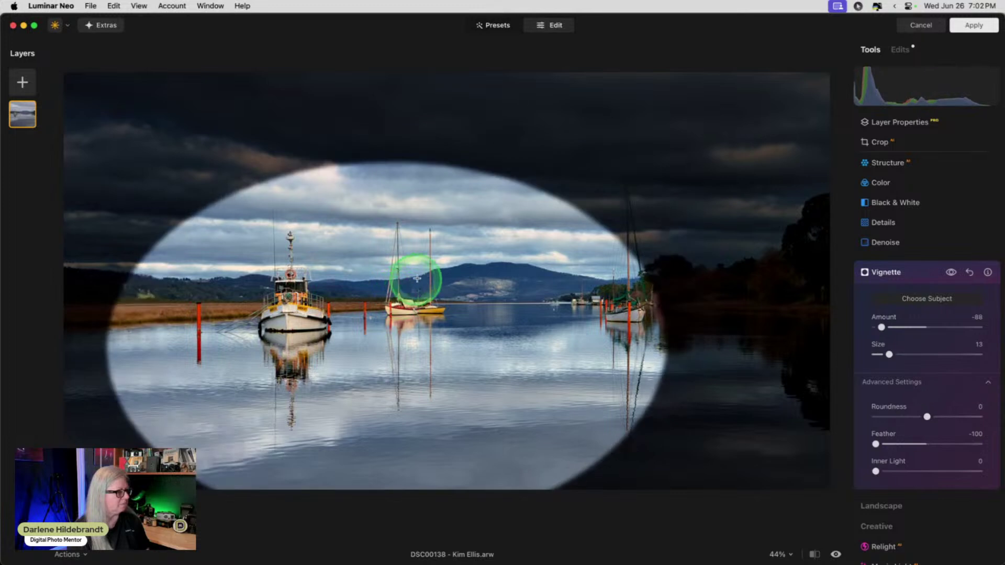
pyautogui.click(453, 251)
pyautogui.click(457, 231)
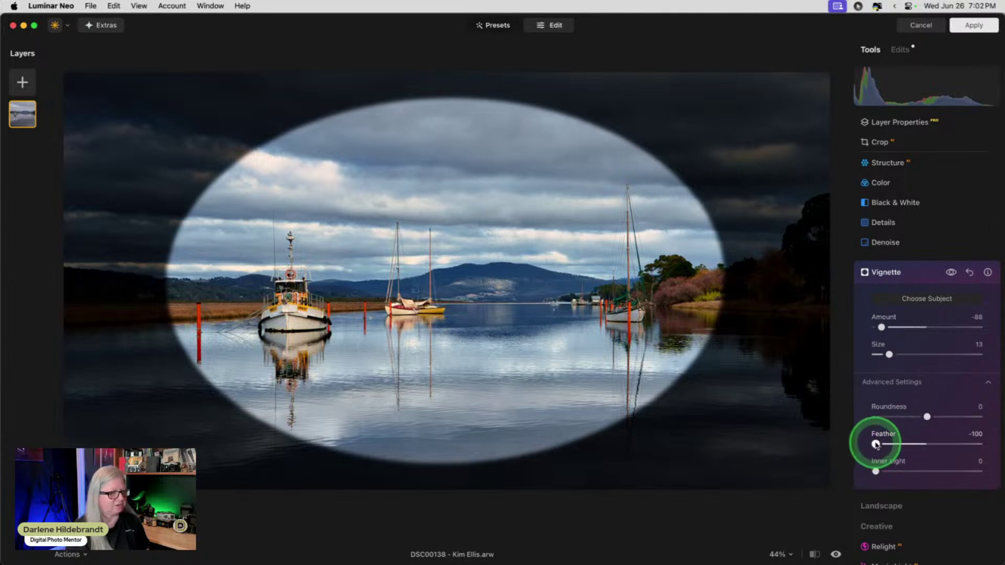
# - Set the vignette's Feather to 82 and Amount to -53, and compare the photo with and without it
pyautogui.moveTo(875, 445); pyautogui.dragTo(964, 443)
pyautogui.moveTo(881, 327)
pyautogui.mouseDown()
pyautogui.moveTo(915, 326)
pyautogui.moveTo(899, 327)
pyautogui.mouseUp()
pyautogui.click(951, 274)
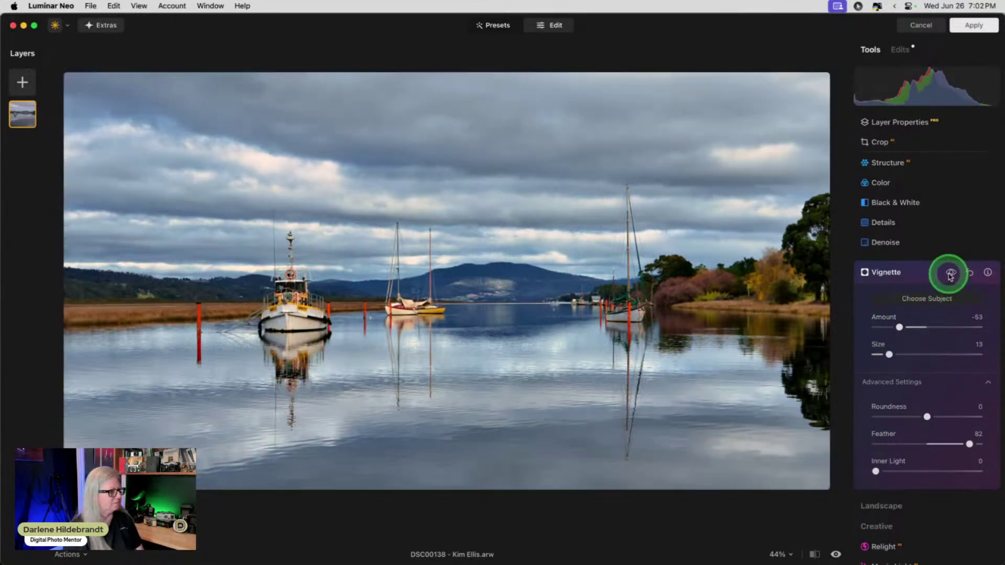
pyautogui.click(951, 273)
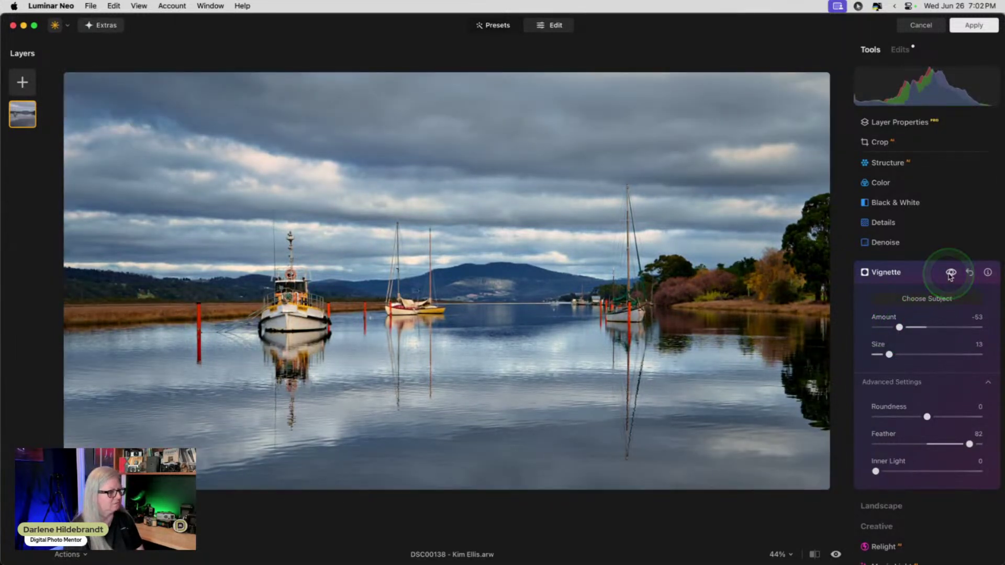
pyautogui.click(951, 273)
pyautogui.click(950, 274)
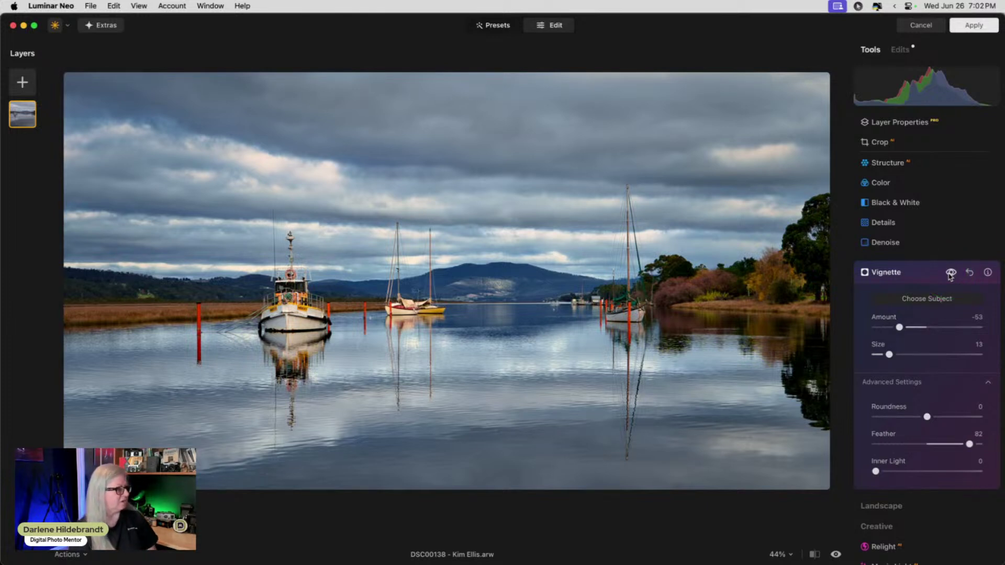
pyautogui.click(919, 273)
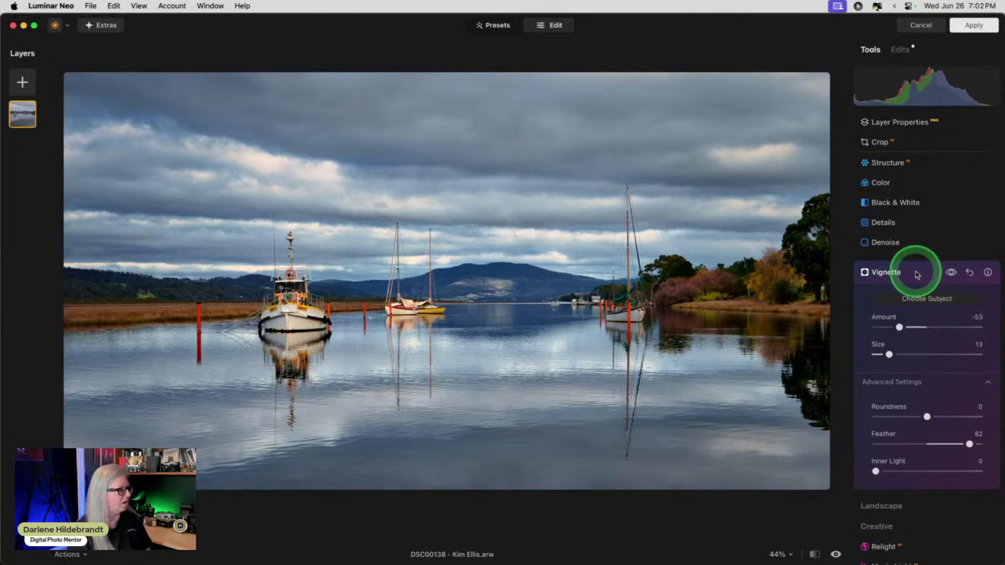
pyautogui.click(921, 275)
# - Reopen the existing non-RAW Develop edit and set its Shadows to 32 and Whites to -14
pyautogui.click(900, 48)
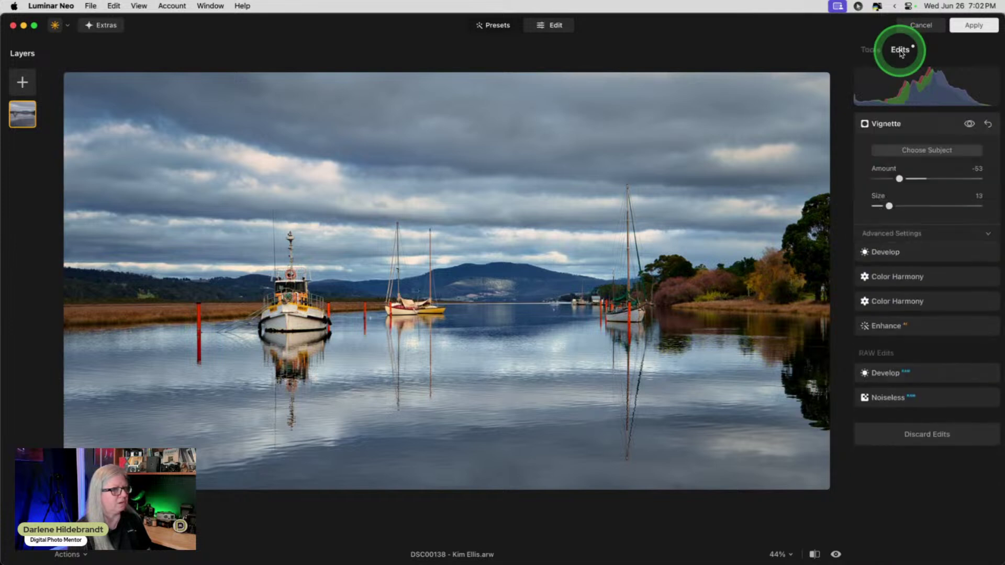
pyautogui.click(909, 259)
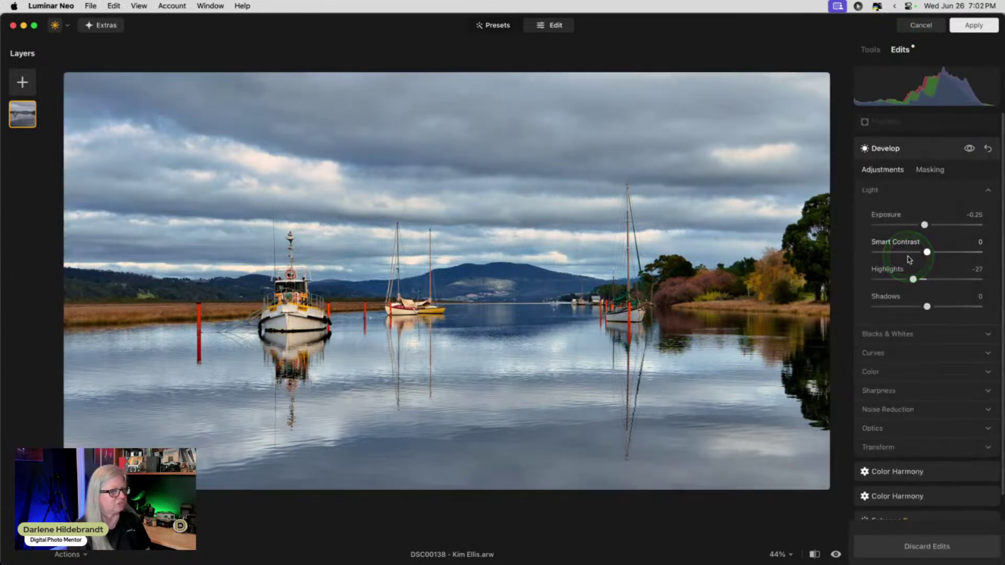
pyautogui.scroll(-1, 909, 259)
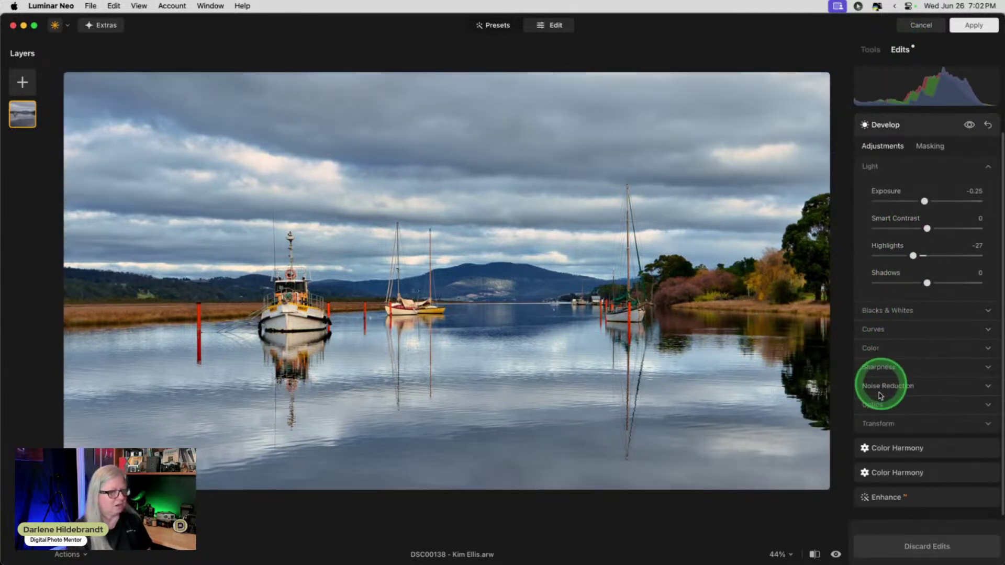
pyautogui.click(882, 313)
pyautogui.moveTo(927, 282); pyautogui.dragTo(944, 283)
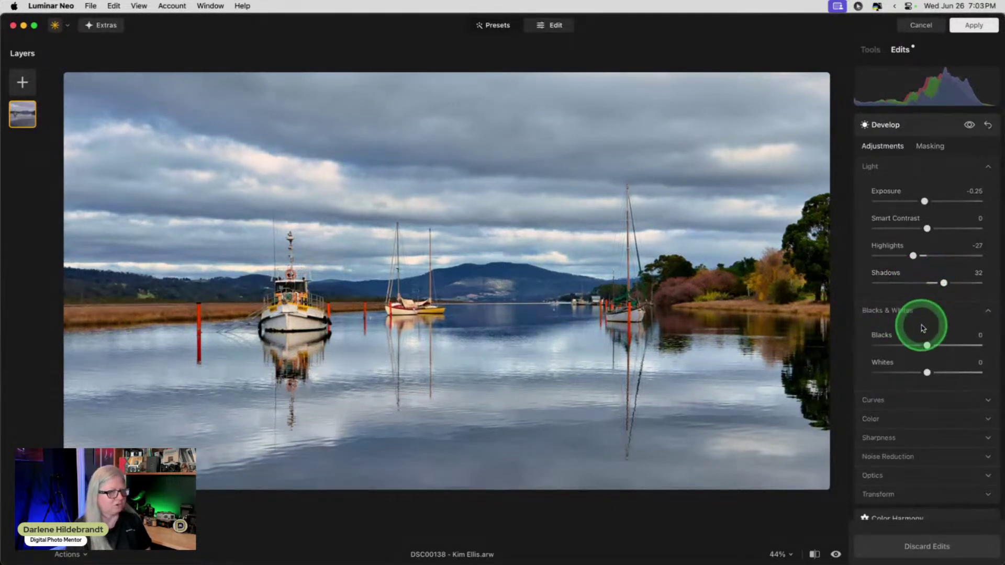
pyautogui.scroll(-2, 920, 330)
pyautogui.moveTo(925, 327); pyautogui.dragTo(921, 328)
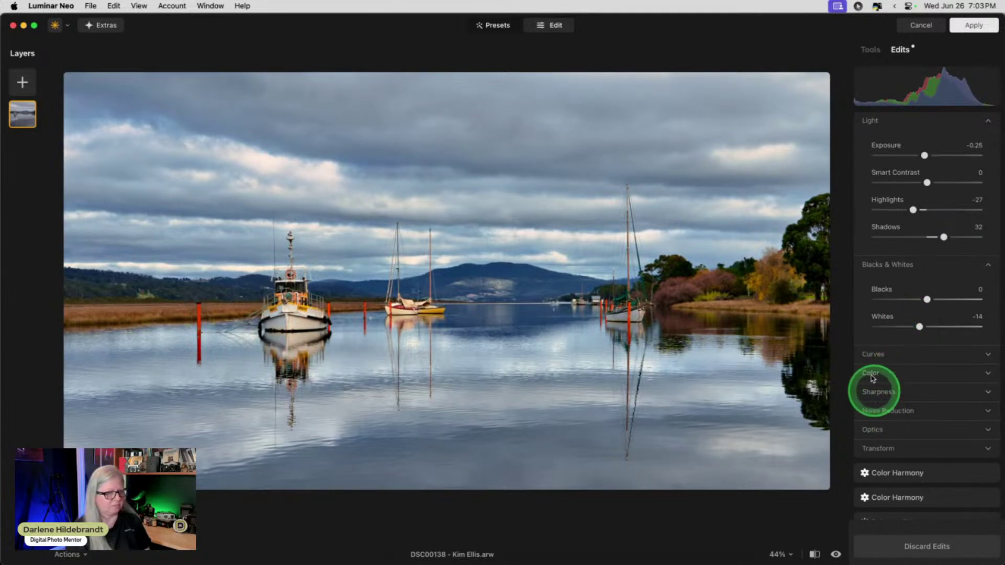
pyautogui.scroll(3, 878, 367)
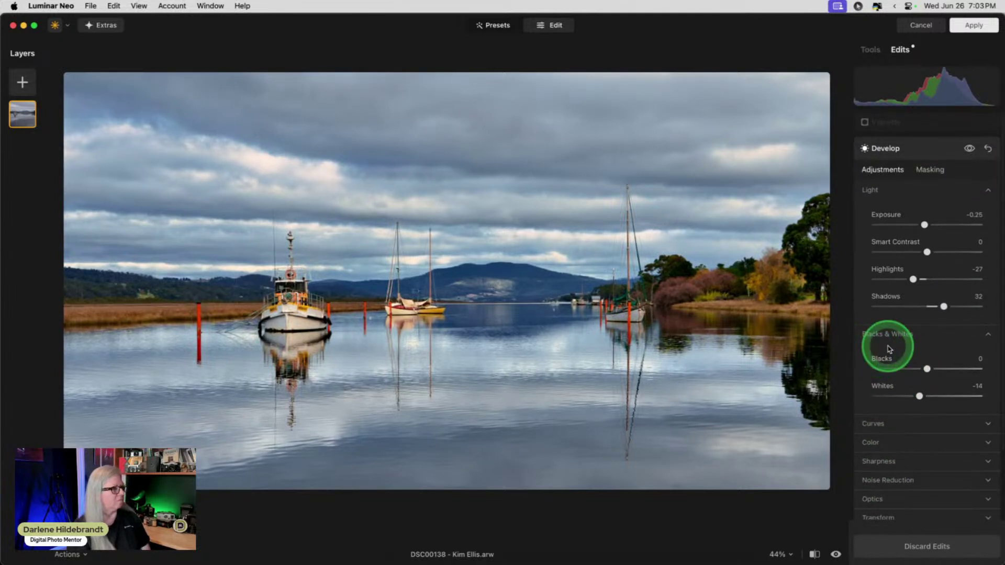
# - Set the Develop edit's Smart Contrast to -16 and compare the photo with and without the Develop adjustments
pyautogui.moveTo(927, 251); pyautogui.dragTo(913, 254)
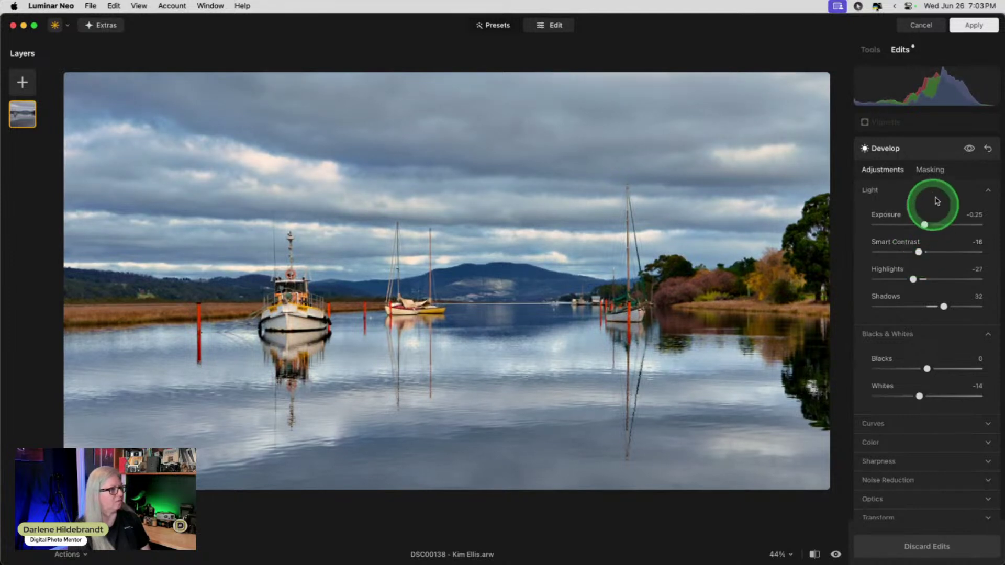
pyautogui.click(968, 149)
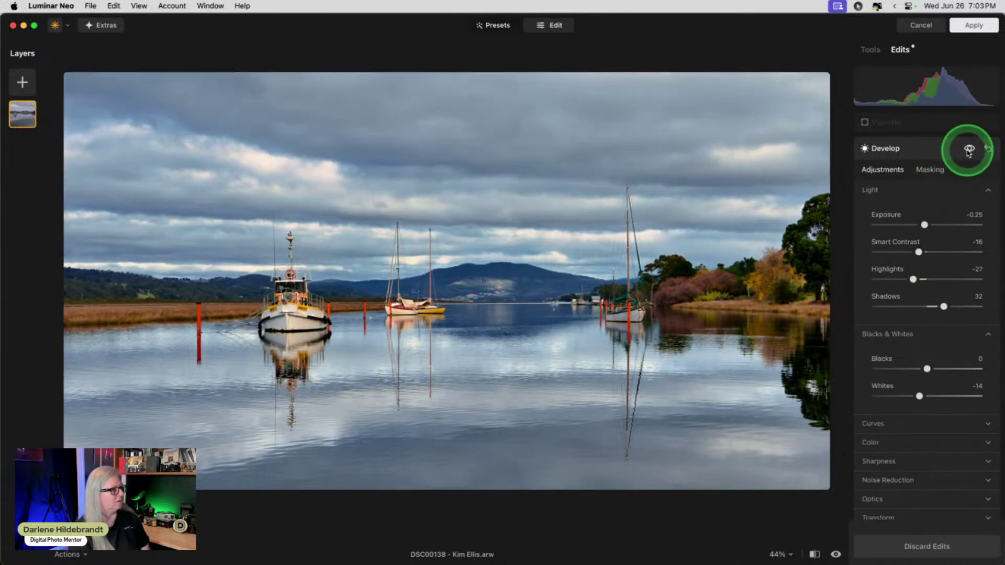
pyautogui.click(969, 150)
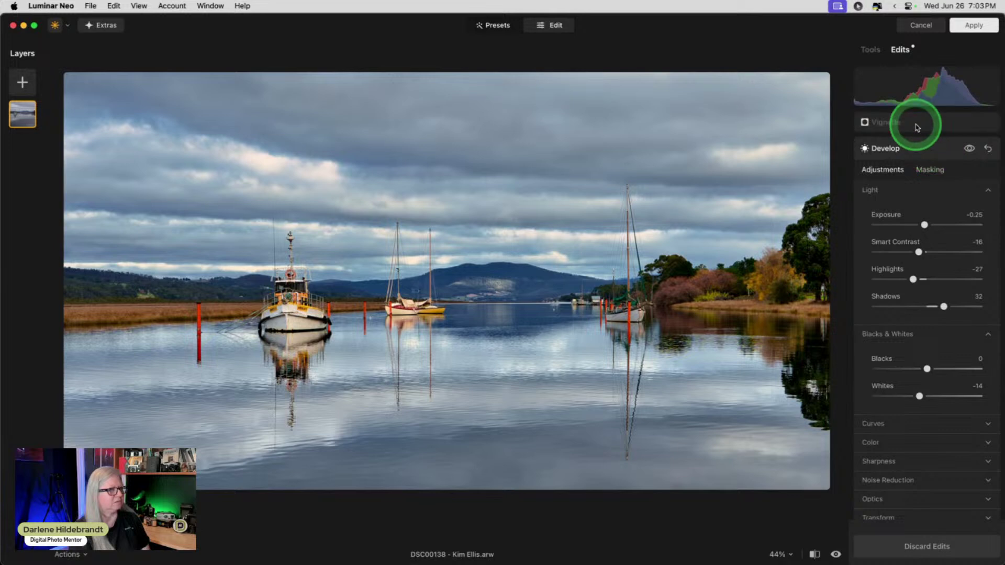
# - Compare the edited photo with the original and inspect the clouds above the moored boats at 100% zoom
pyautogui.click(916, 124)
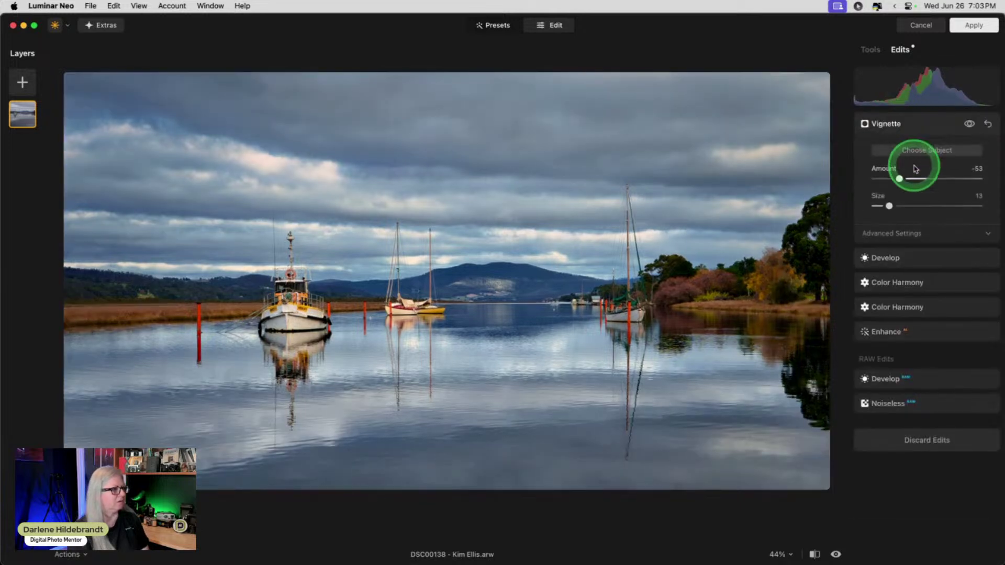
pyautogui.click(878, 56)
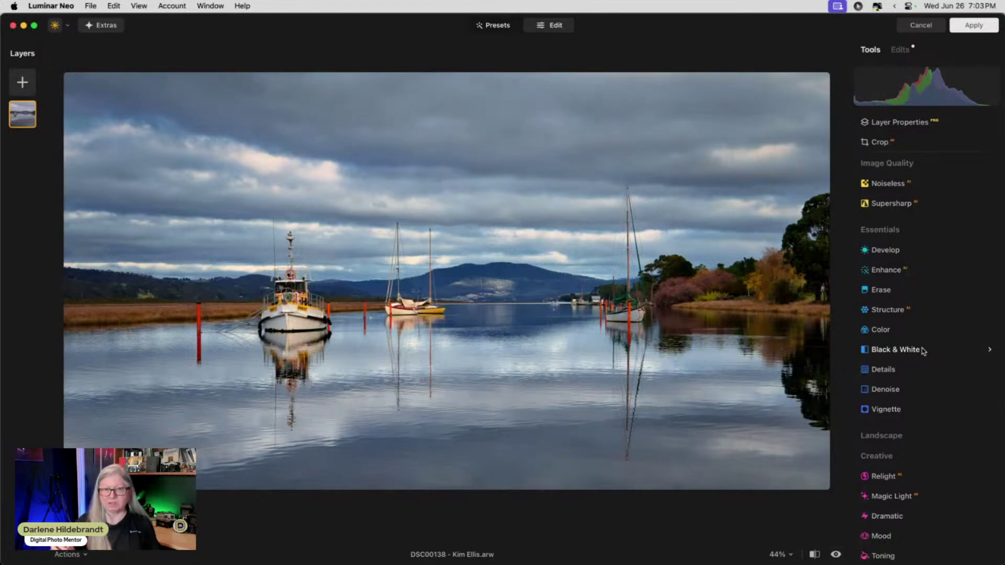
pyautogui.press('\\')
pyautogui.press('\\')
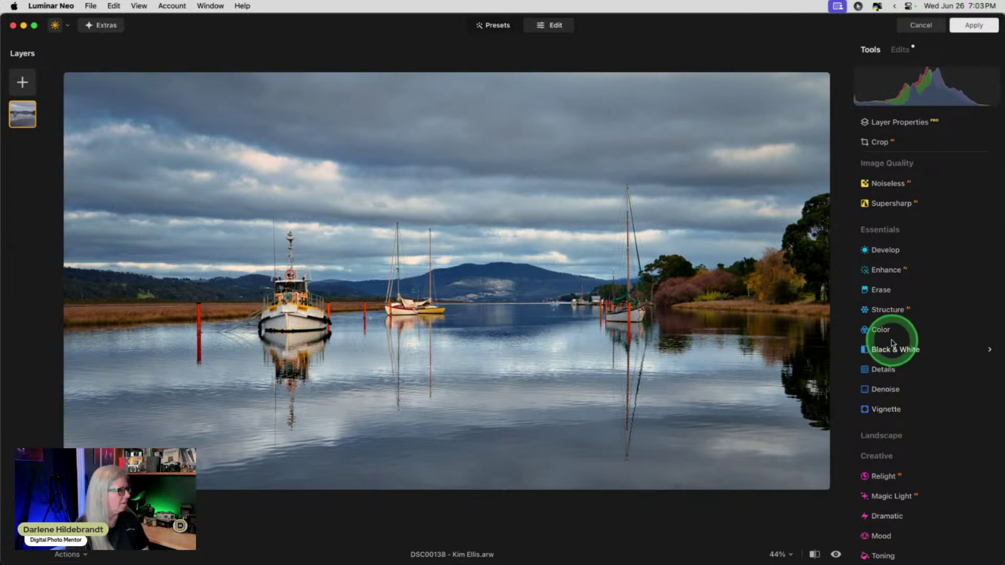
pyautogui.scroll(-2, 905, 328)
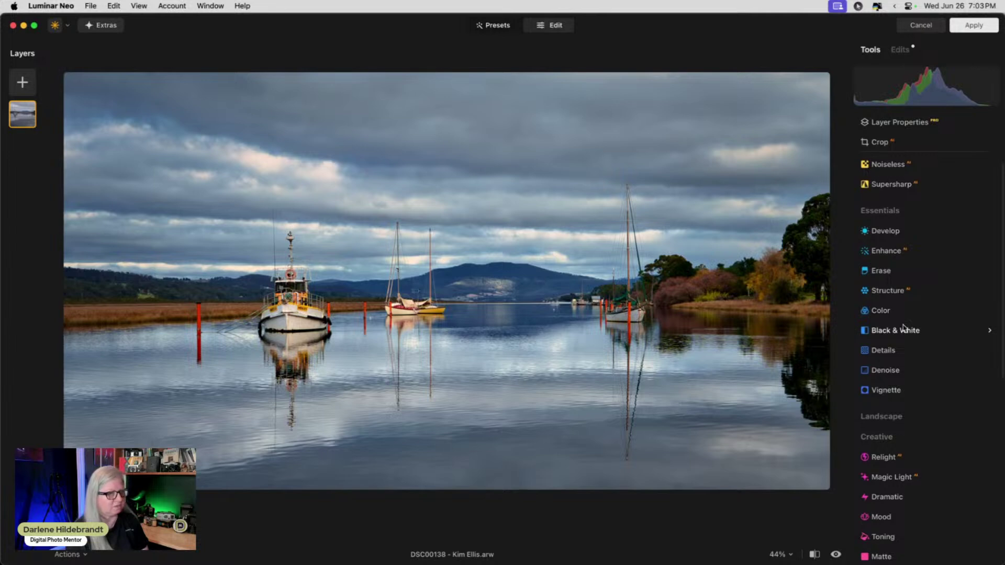
pyautogui.click(237, 163)
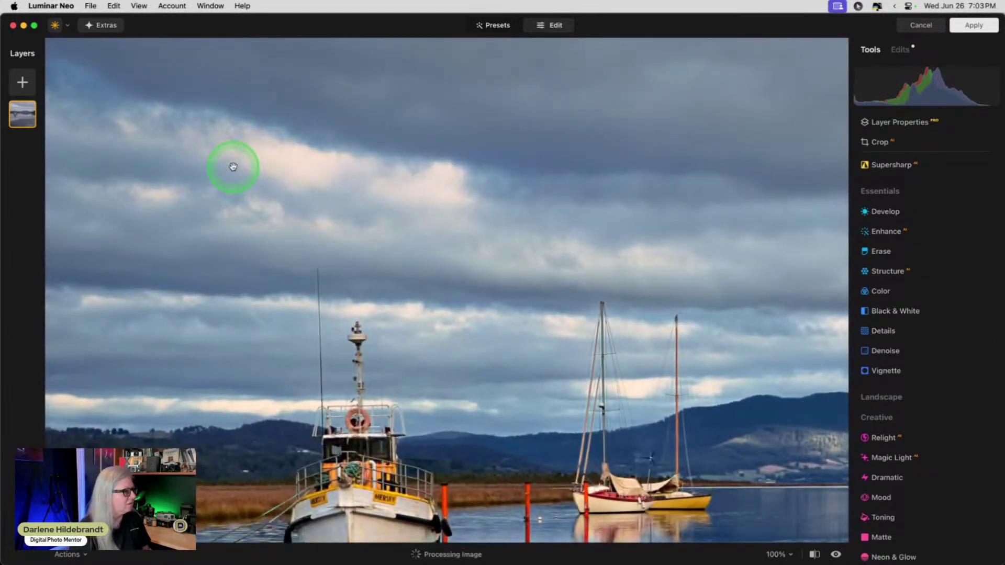
pyautogui.click(233, 166)
# - Start a Glow edit with the type Orton Effect and Amount 22
pyautogui.scroll(-8, 908, 377)
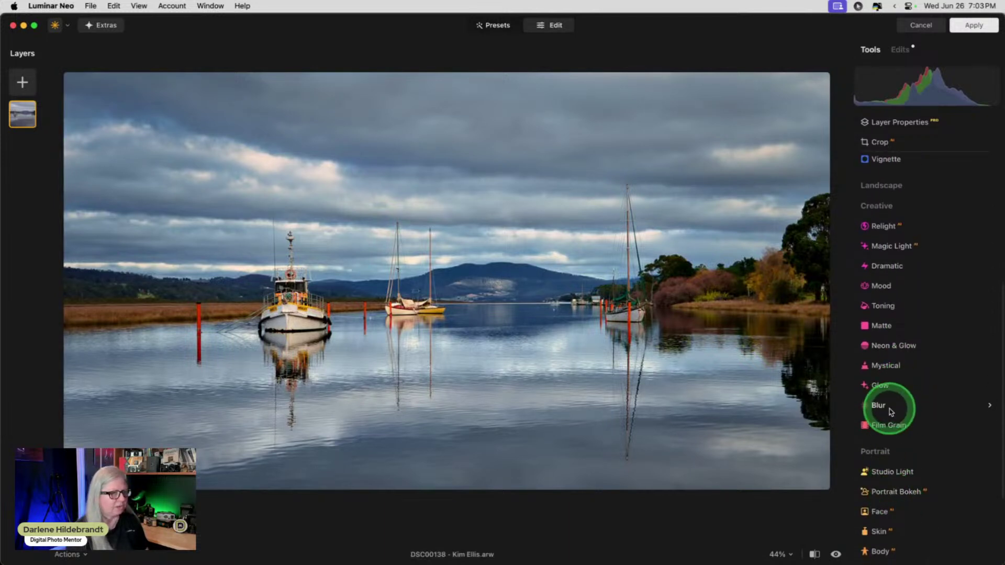
pyautogui.click(890, 429)
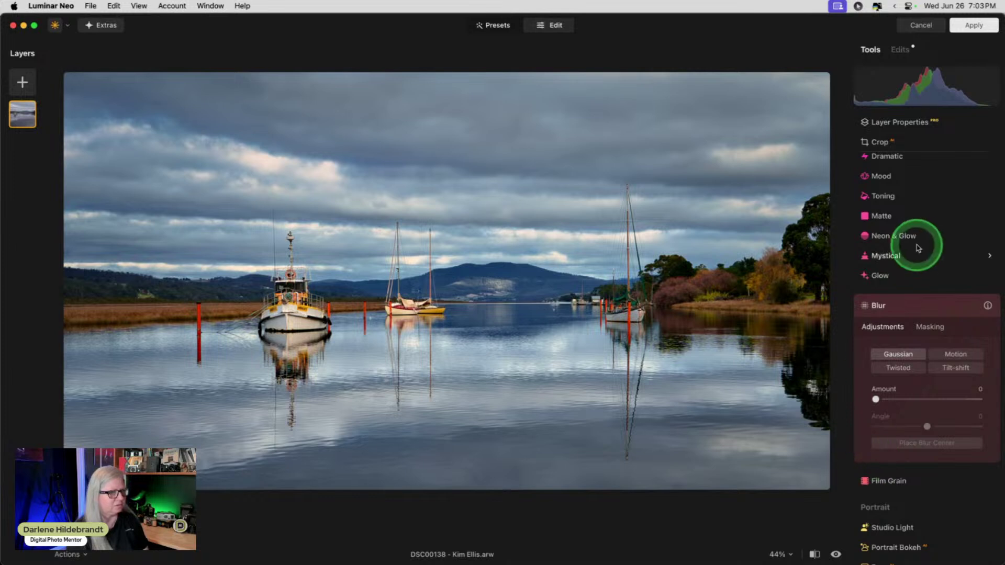
pyautogui.click(903, 276)
pyautogui.click(911, 332)
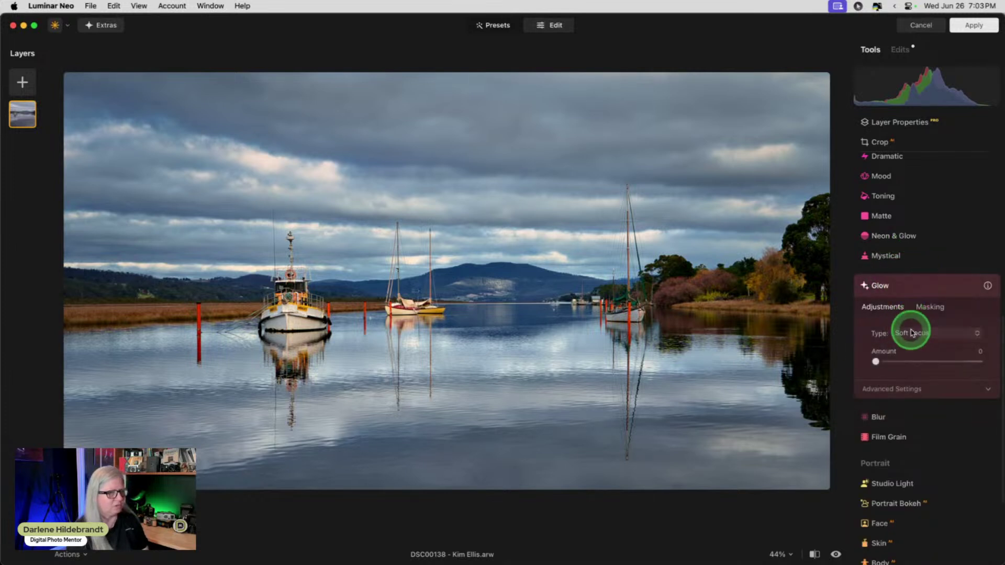
pyautogui.click(908, 372)
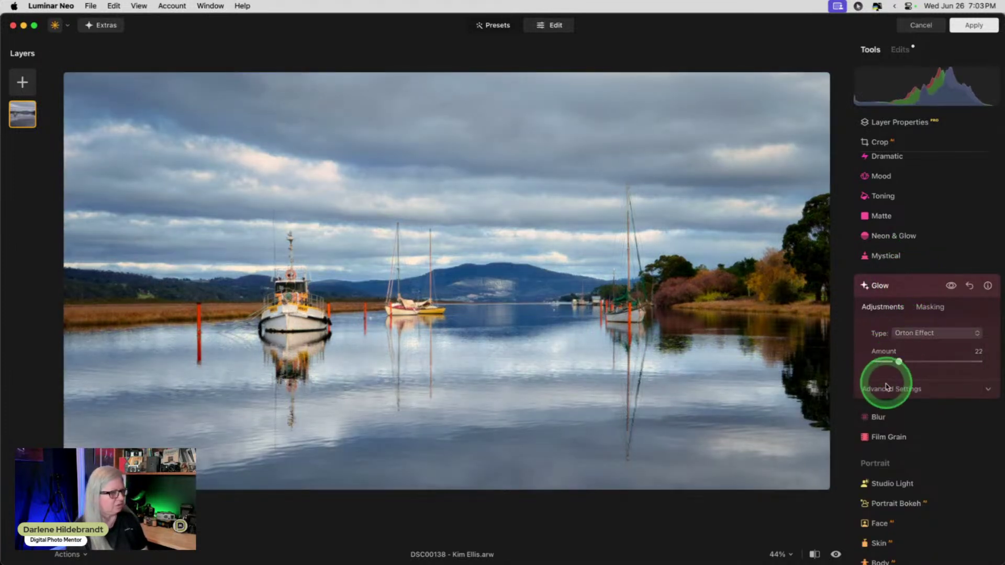
# - Raise the Glow's Amount to 40 and set its advanced Brightness to -100 and Contrast to -12
pyautogui.click(886, 387)
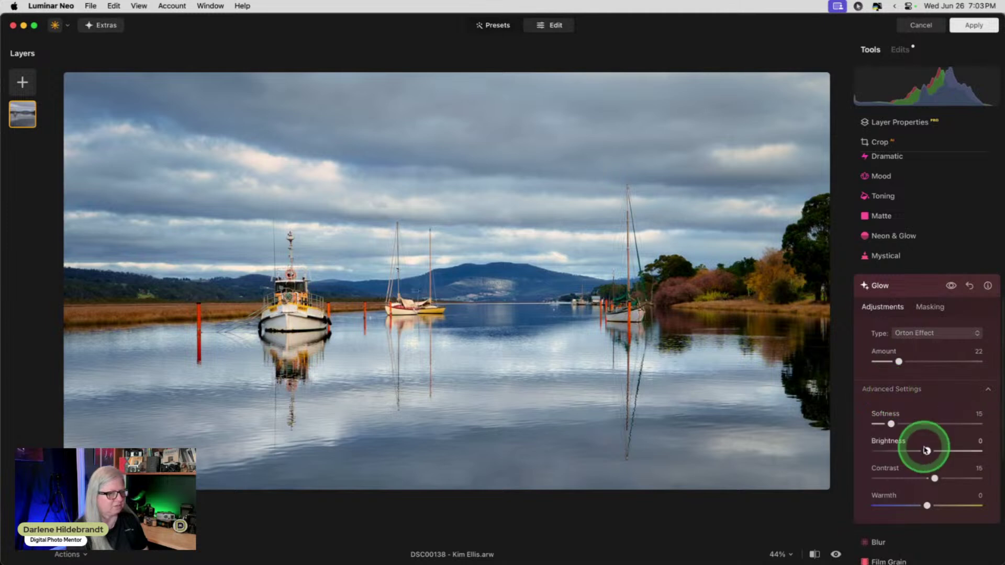
pyautogui.moveTo(900, 364); pyautogui.dragTo(917, 362)
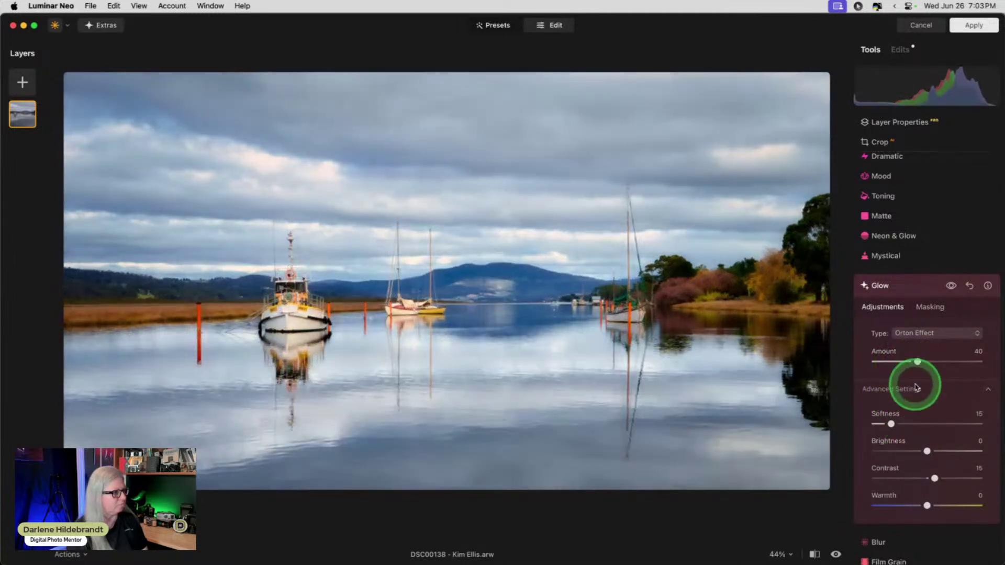
pyautogui.moveTo(927, 451); pyautogui.dragTo(838, 448)
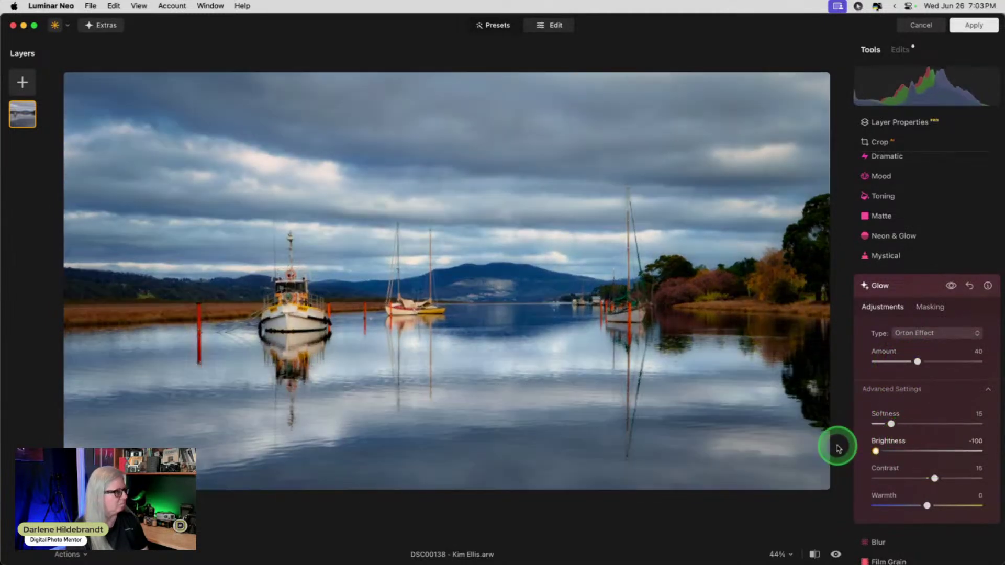
pyautogui.moveTo(934, 477); pyautogui.dragTo(921, 477)
# - Mask the Glow to the automatically detected sky
pyautogui.click(928, 310)
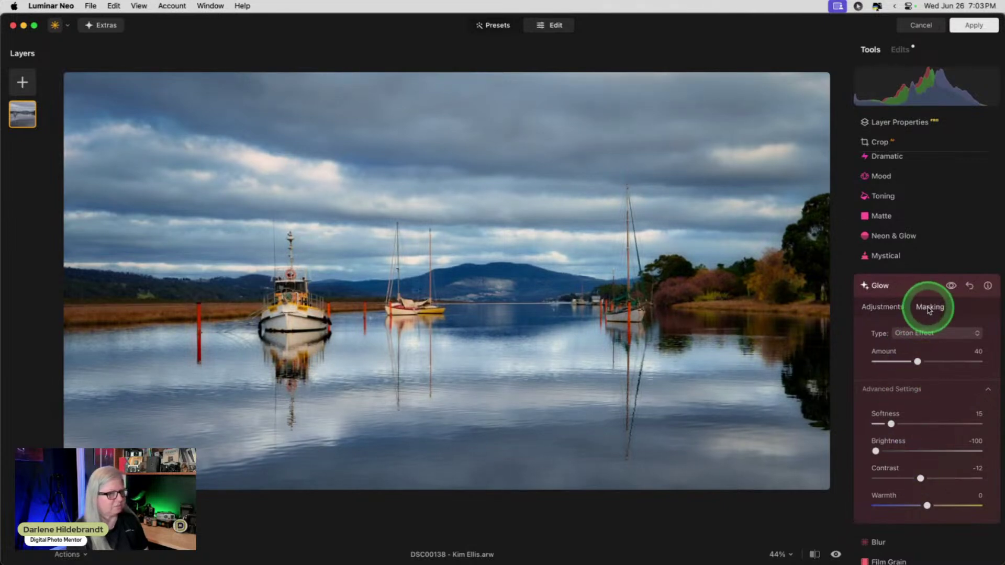
pyautogui.click(885, 390)
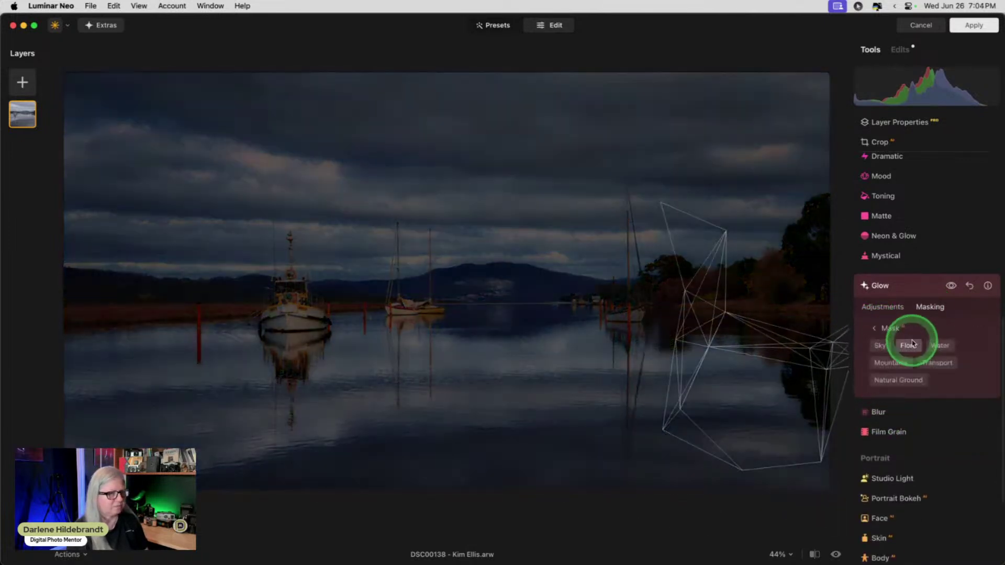
pyautogui.click(884, 345)
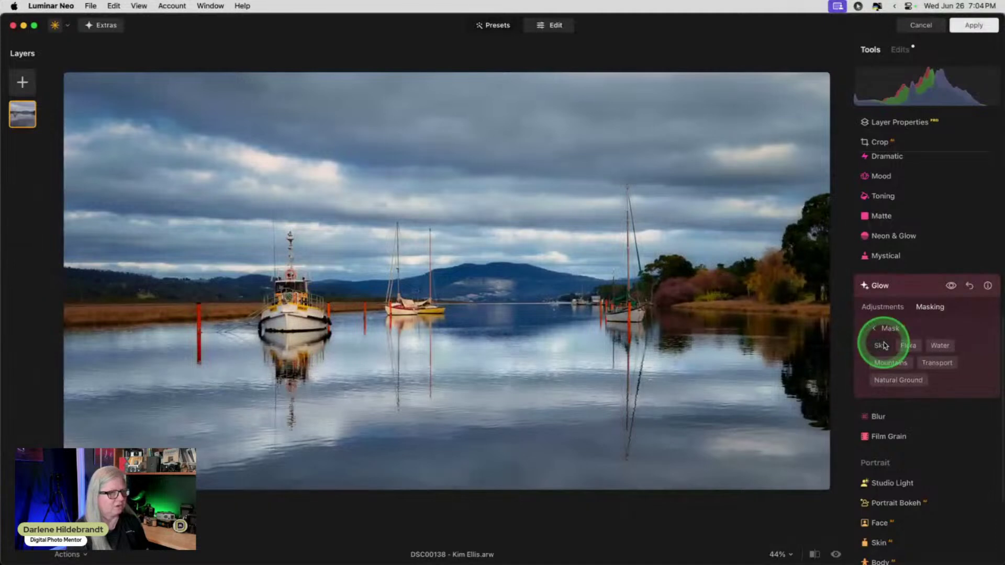
pyautogui.click(884, 328)
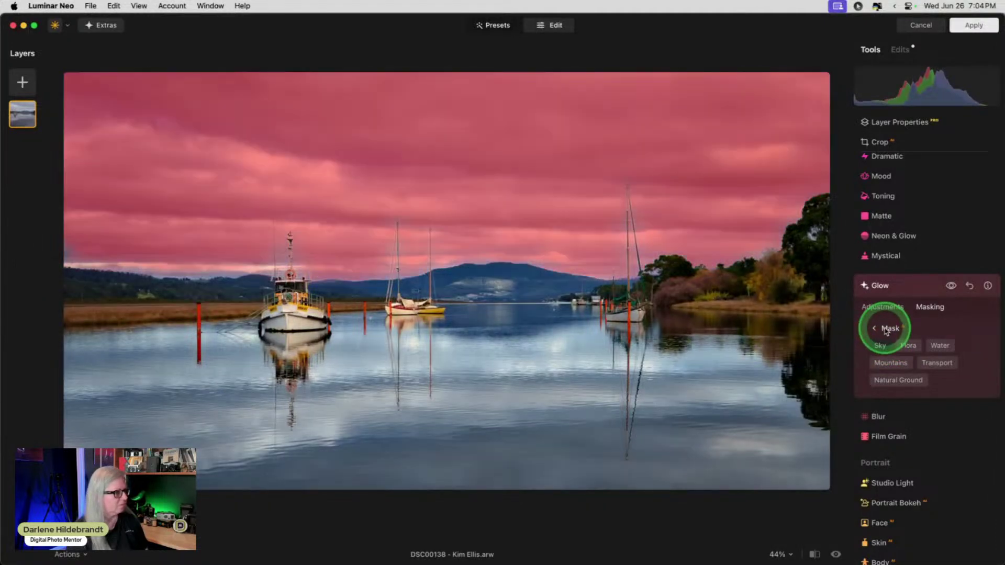
pyautogui.click(886, 329)
# - Paint the Glow mask over the low clouds above the hills near the white boat with brush Strength 38
pyautogui.click(884, 333)
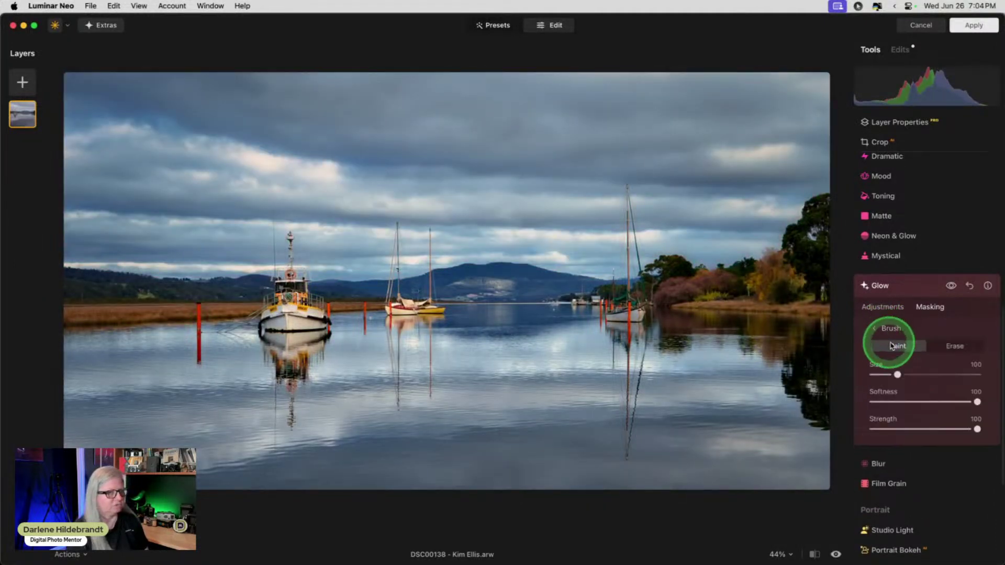
pyautogui.click(922, 434)
pyautogui.moveTo(926, 428); pyautogui.dragTo(914, 429)
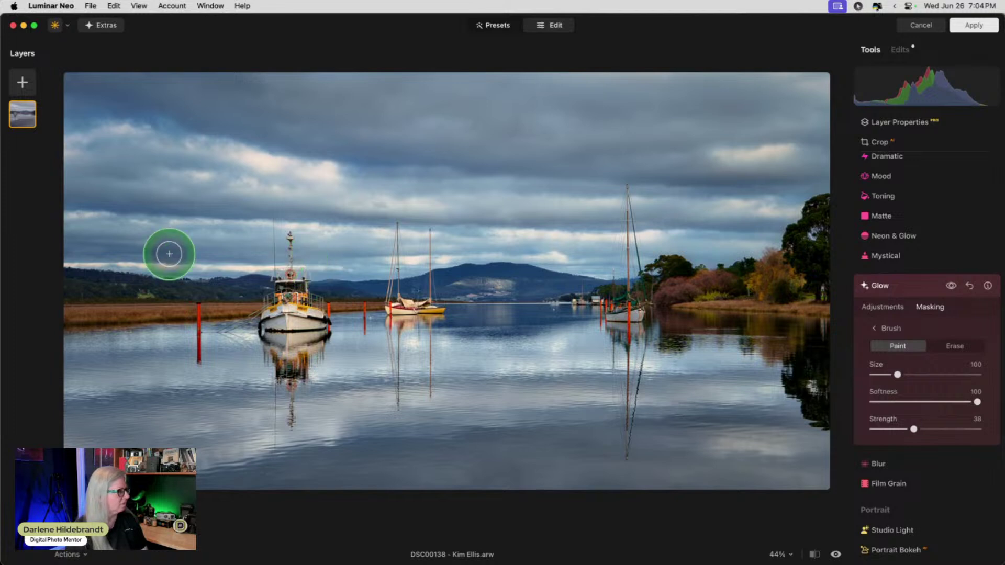
pyautogui.moveTo(168, 254)
pyautogui.mouseDown()
pyautogui.moveTo(232, 256)
pyautogui.moveTo(67, 246)
pyautogui.moveTo(213, 248)
pyautogui.moveTo(266, 256)
pyautogui.mouseUp()
pyautogui.click(901, 326)
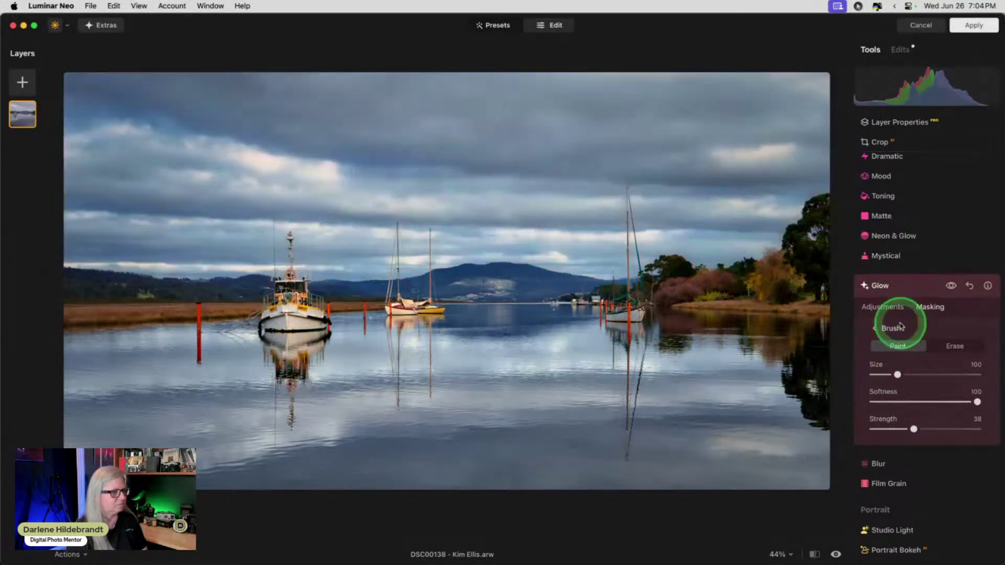
# - Preview the masked Glow on and off, and set its Contrast to -47 and Softness to 54
pyautogui.click(882, 308)
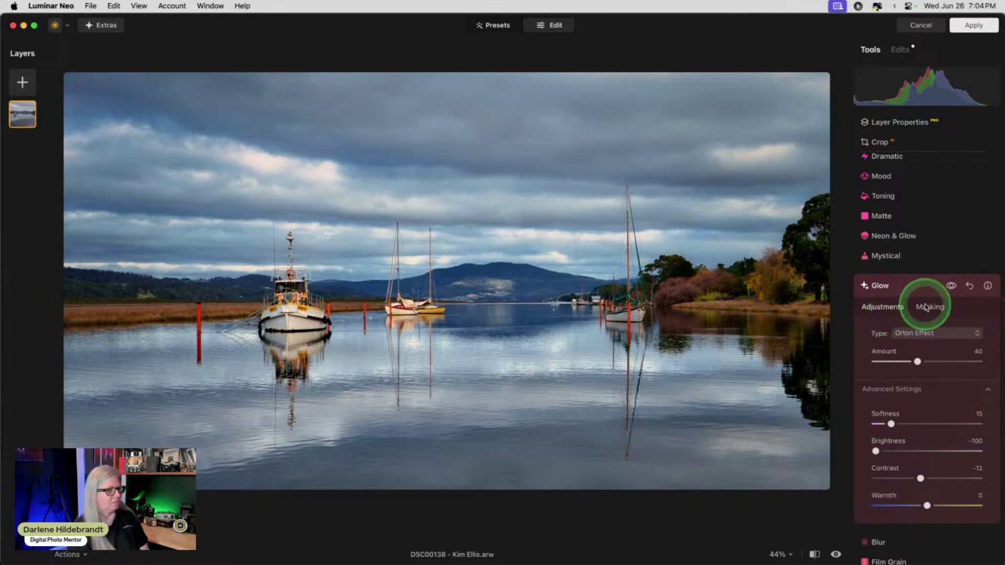
pyautogui.click(951, 288)
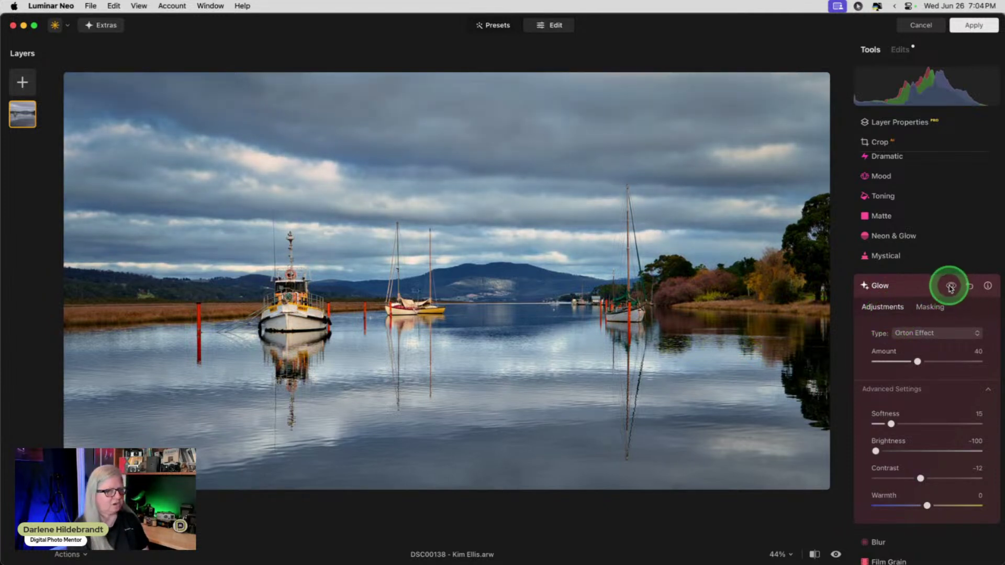
pyautogui.moveTo(917, 481); pyautogui.dragTo(902, 478)
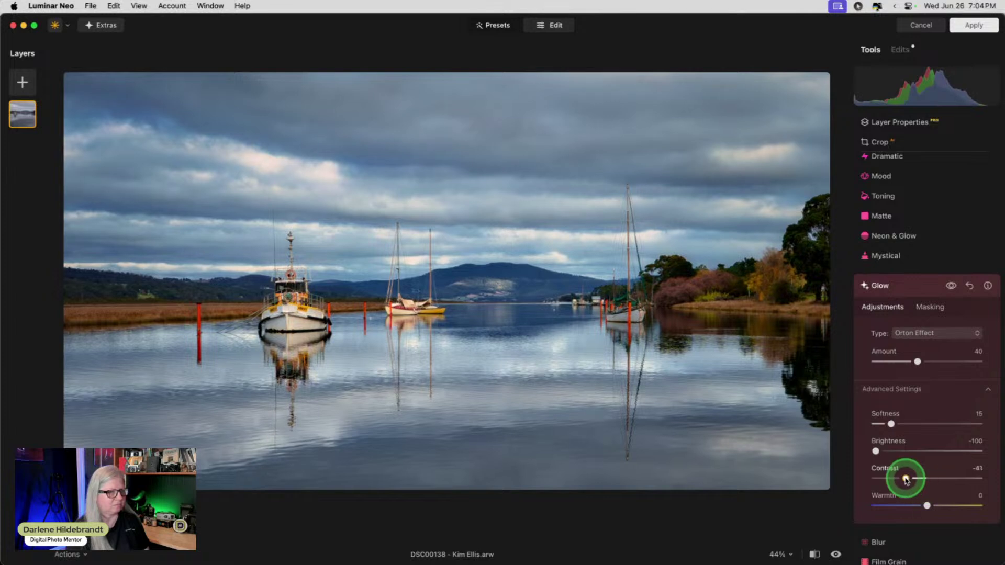
pyautogui.moveTo(891, 424); pyautogui.dragTo(931, 423)
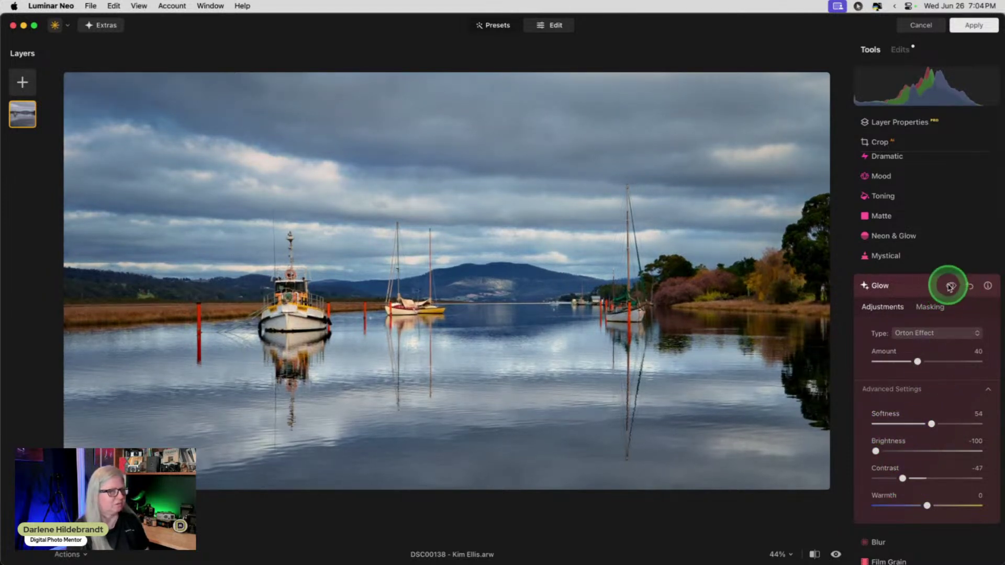
# - Try the Glow types Orton Effect Soft and Soft Focus, and compare the photo with and without Soft Focus
pyautogui.click(905, 333)
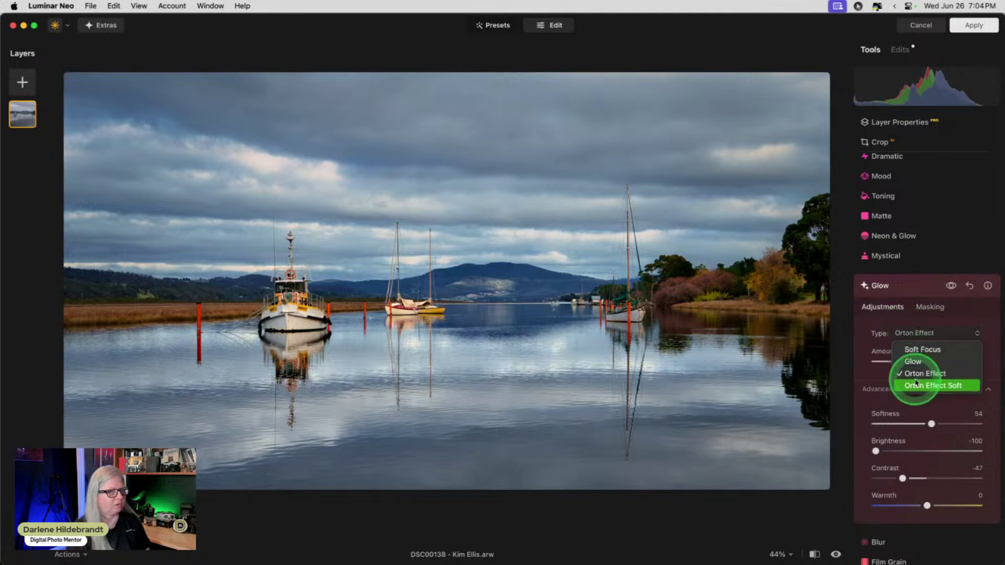
pyautogui.click(916, 385)
pyautogui.click(920, 334)
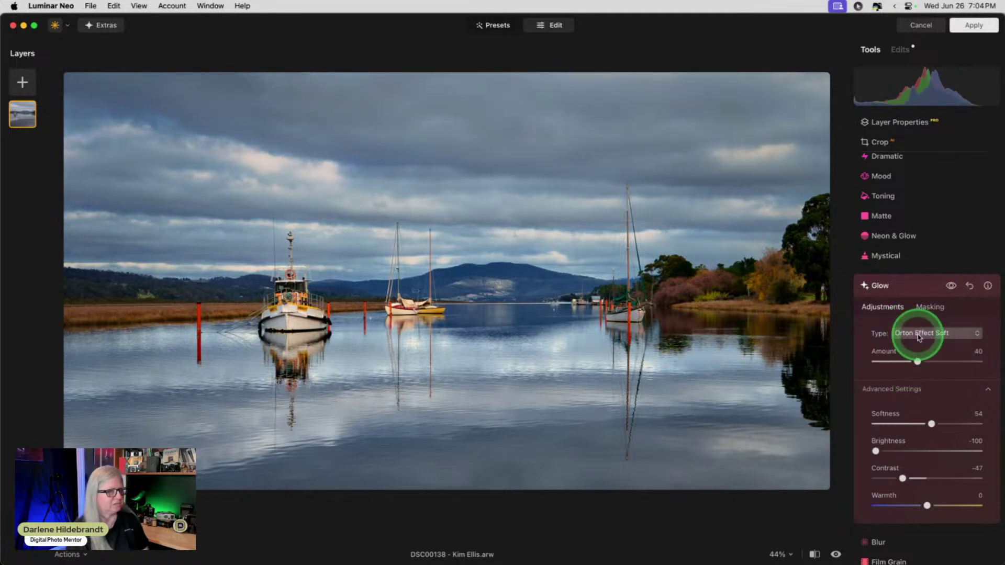
pyautogui.click(917, 349)
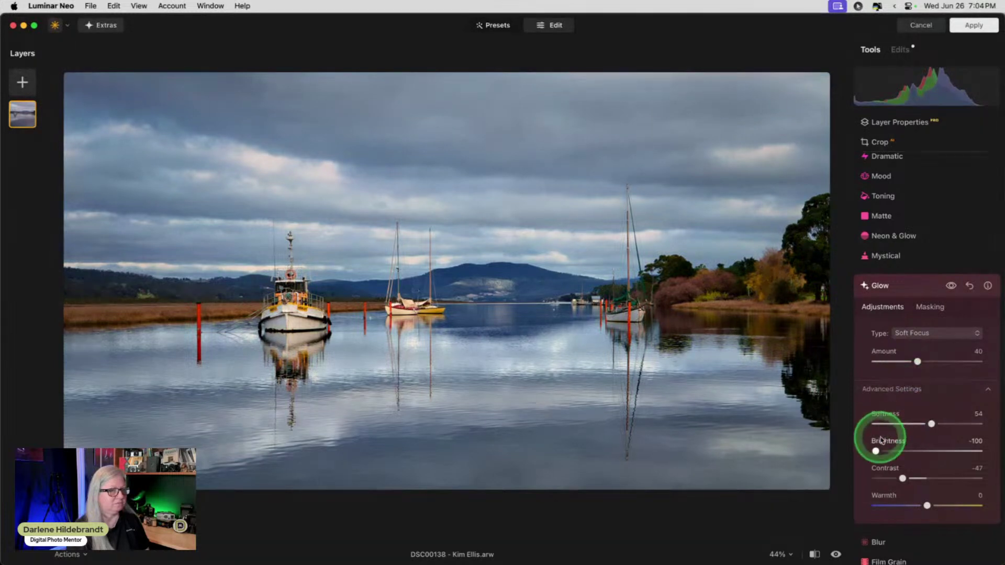
pyautogui.click(951, 288)
pyautogui.click(951, 288)
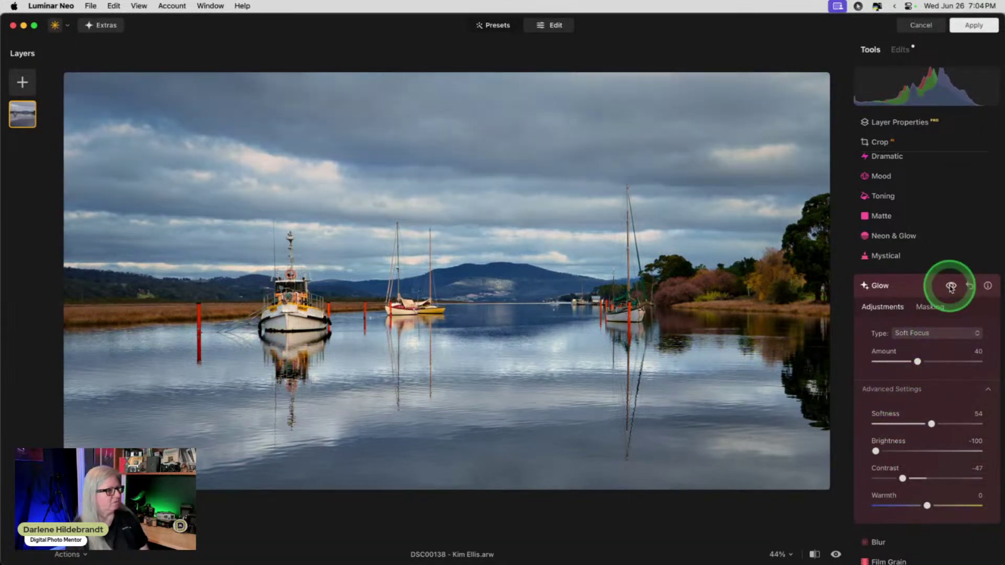
pyautogui.click(951, 288)
pyautogui.click(951, 287)
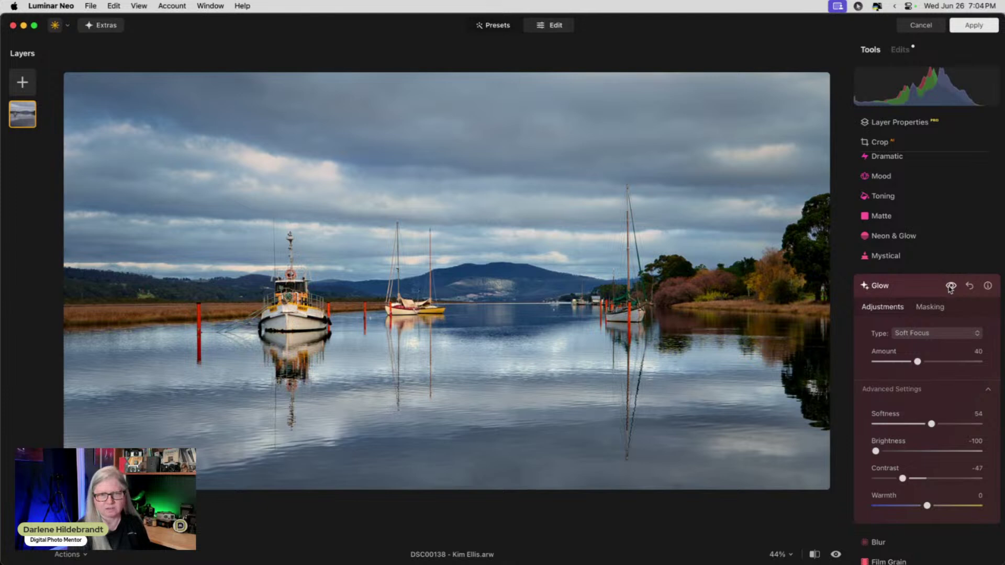
# - Reduce the Glow edit's Amount to 13 and change its type to Glow
pyautogui.moveTo(917, 361); pyautogui.dragTo(901, 361)
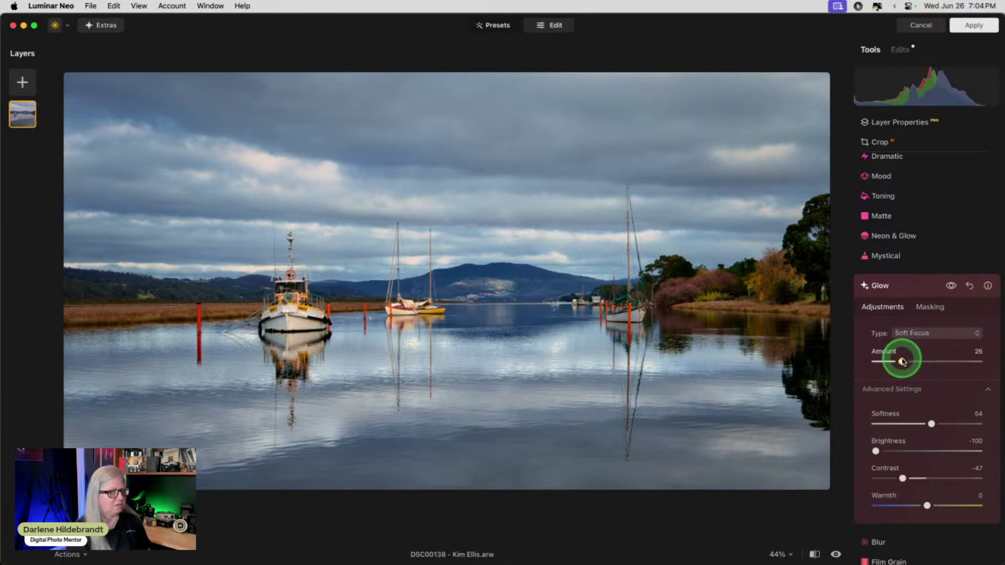
pyautogui.click(910, 333)
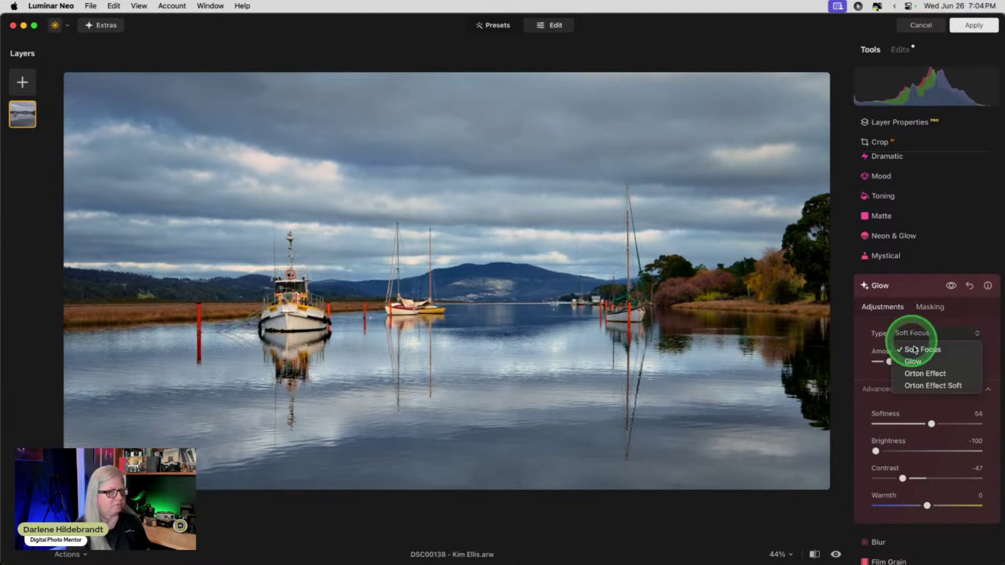
pyautogui.click(908, 359)
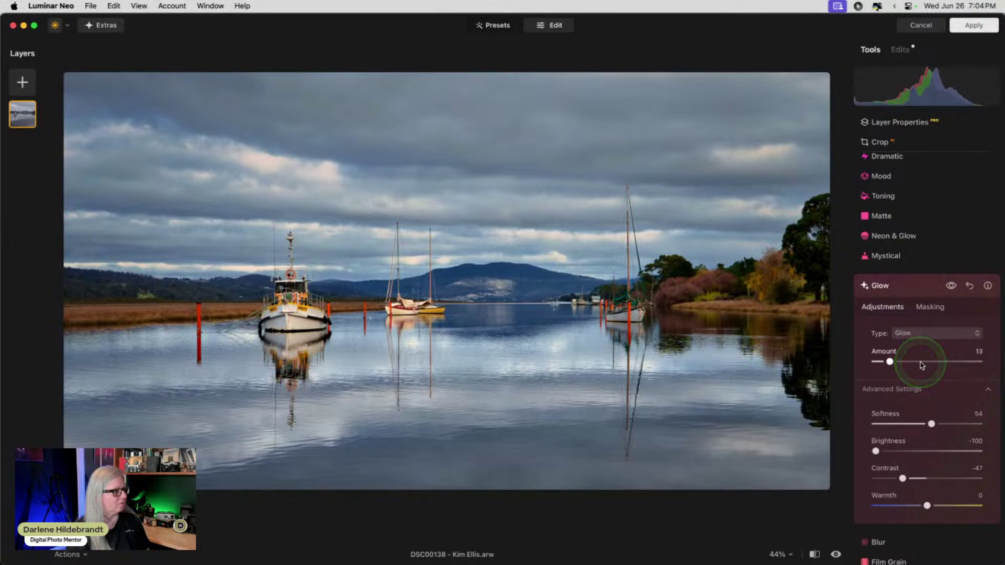
pyautogui.click(912, 287)
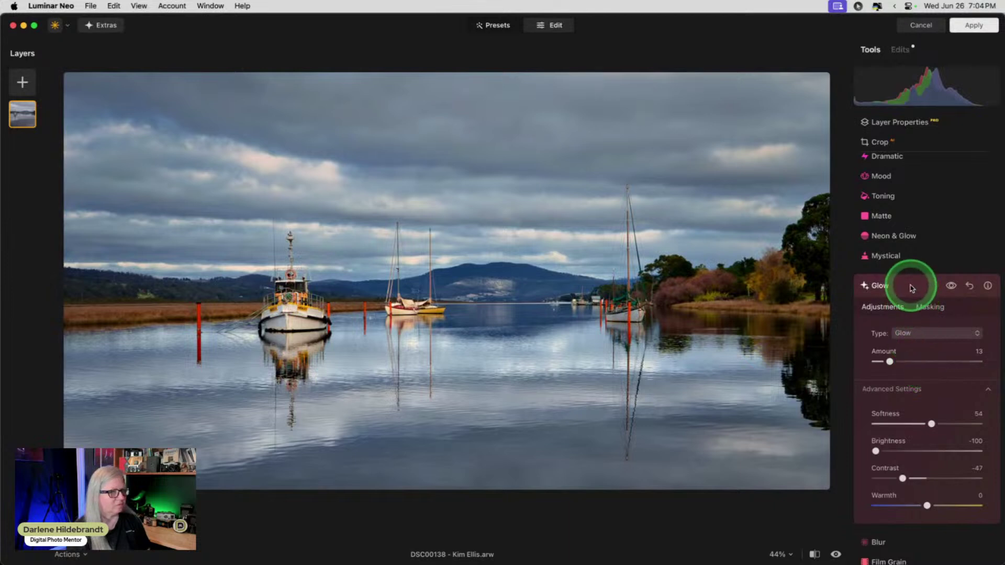
# - Copy the Glow edit's mask for reuse in another tool and close the Glow settings
pyautogui.click(930, 307)
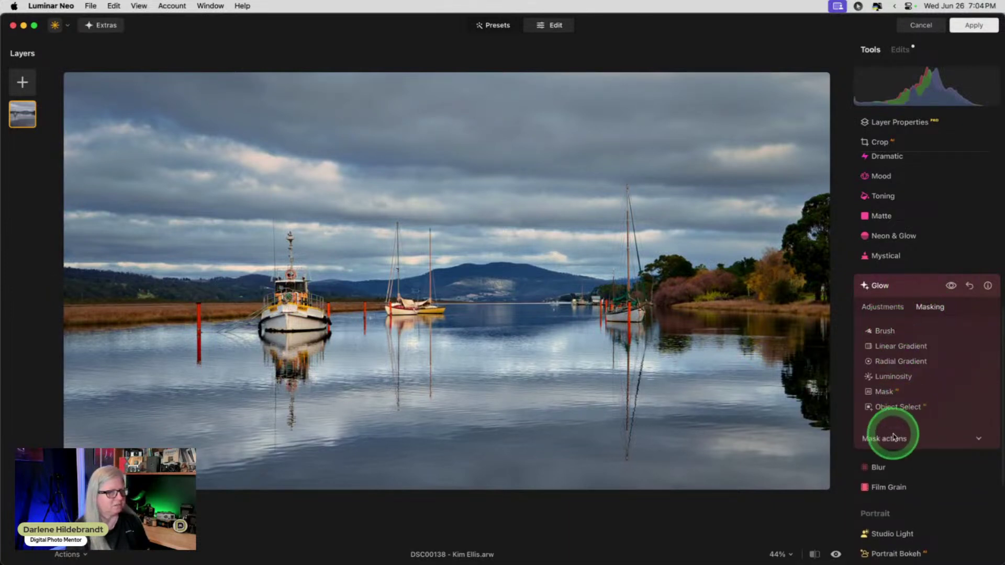
pyautogui.click(895, 438)
pyautogui.click(899, 296)
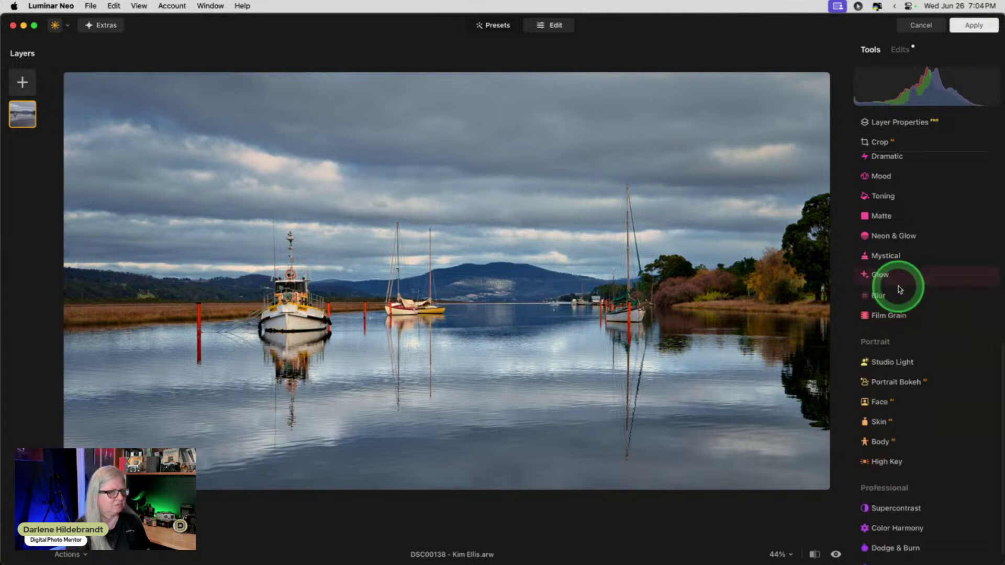
# - Add a Mystical effect with Amount 51, Shadows 78 and Smoothness 45, and expand its Colorize options
pyautogui.click(887, 257)
pyautogui.moveTo(879, 324); pyautogui.dragTo(915, 325)
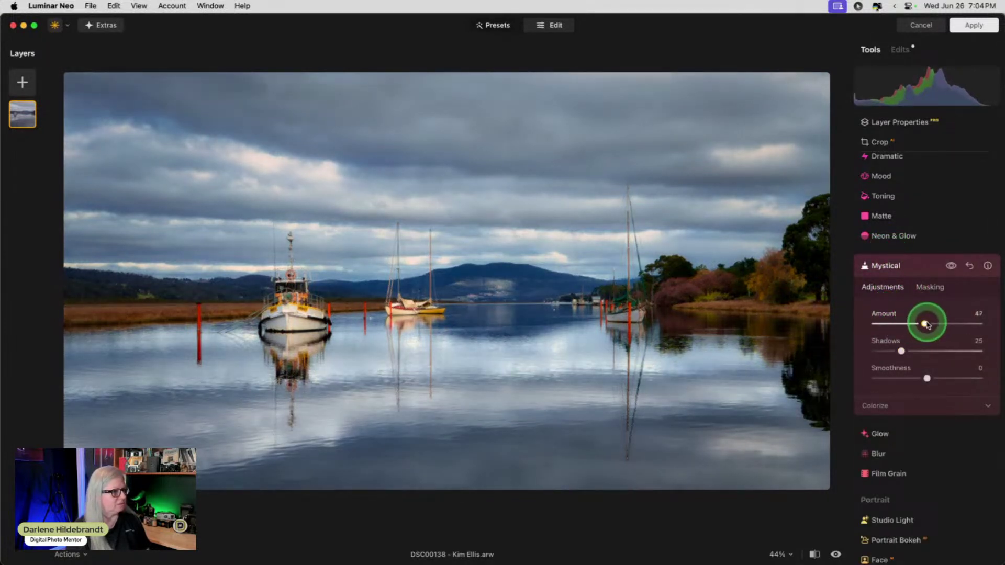
pyautogui.click(898, 404)
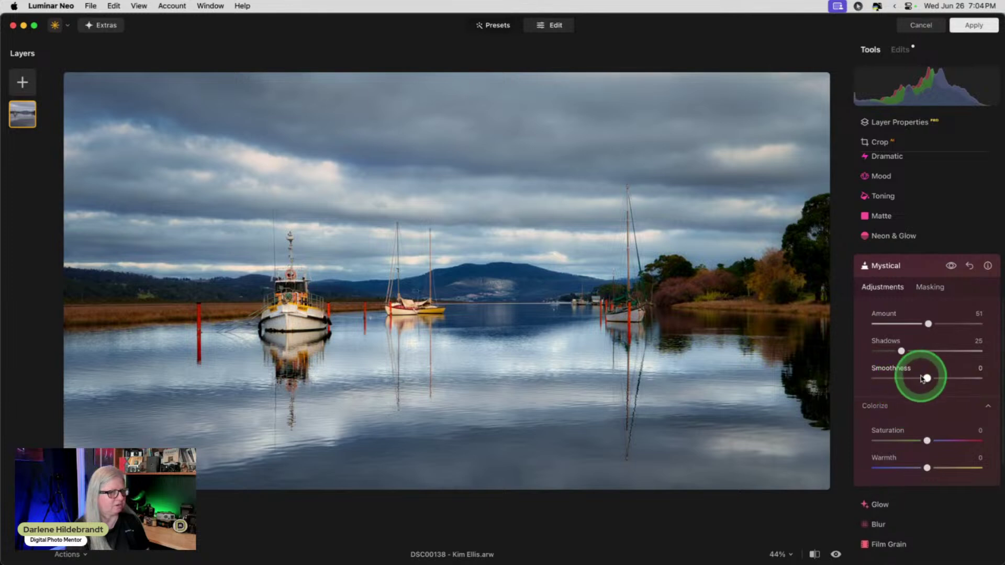
pyautogui.moveTo(927, 378); pyautogui.dragTo(964, 372)
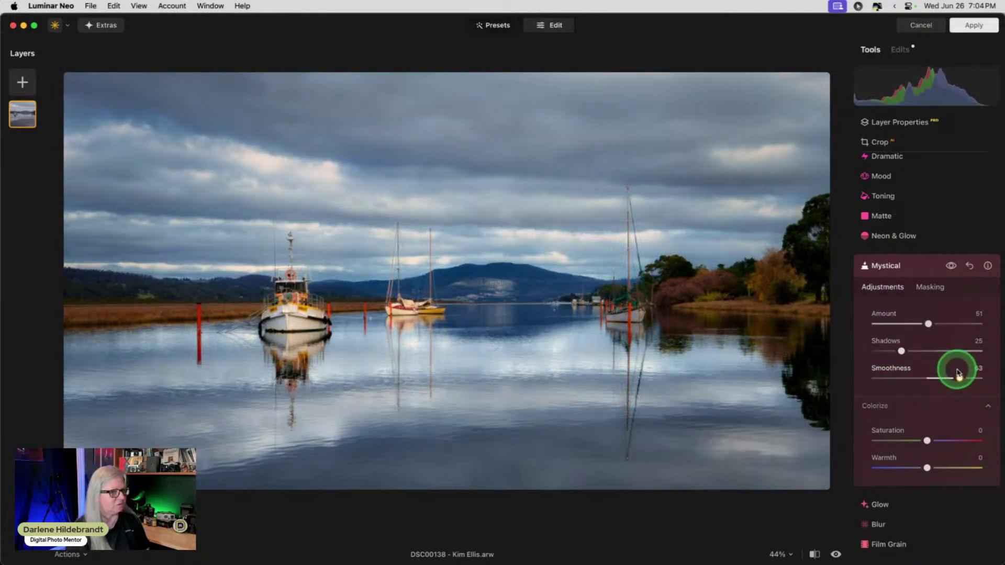
pyautogui.moveTo(900, 351); pyautogui.dragTo(956, 350)
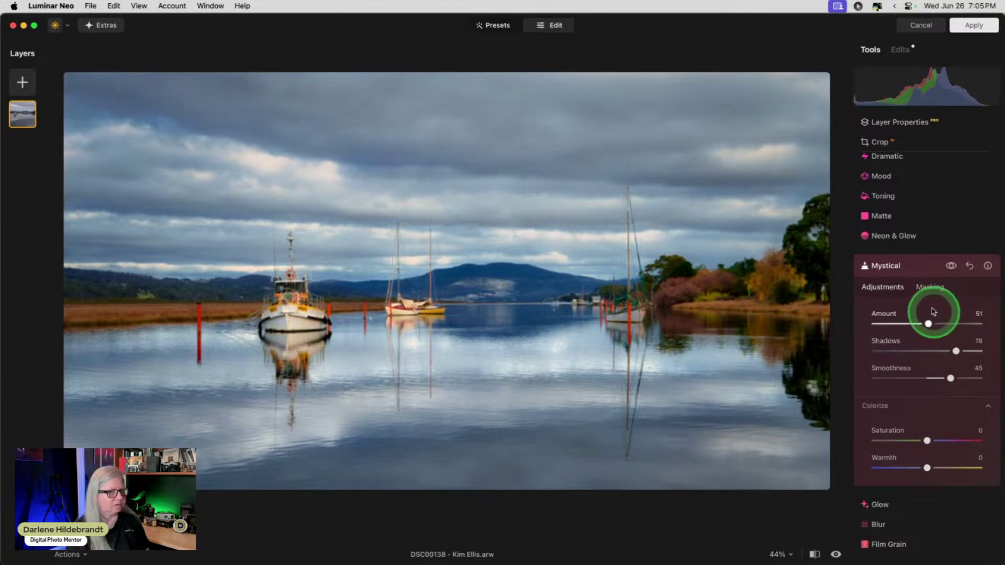
# - Paste the copied Glow mask onto the Mystical effect and return to its adjustments
pyautogui.click(931, 287)
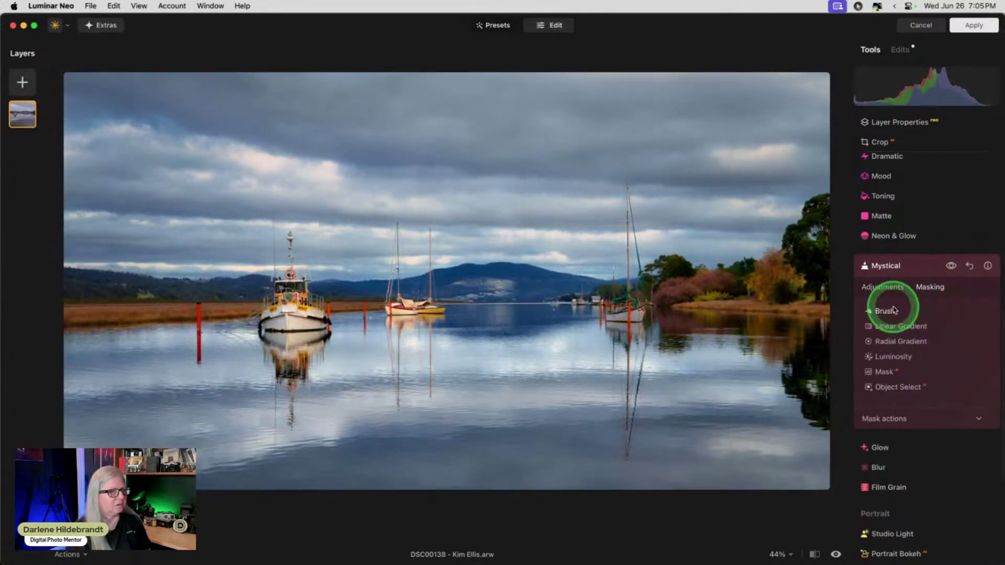
pyautogui.click(890, 419)
pyautogui.click(883, 288)
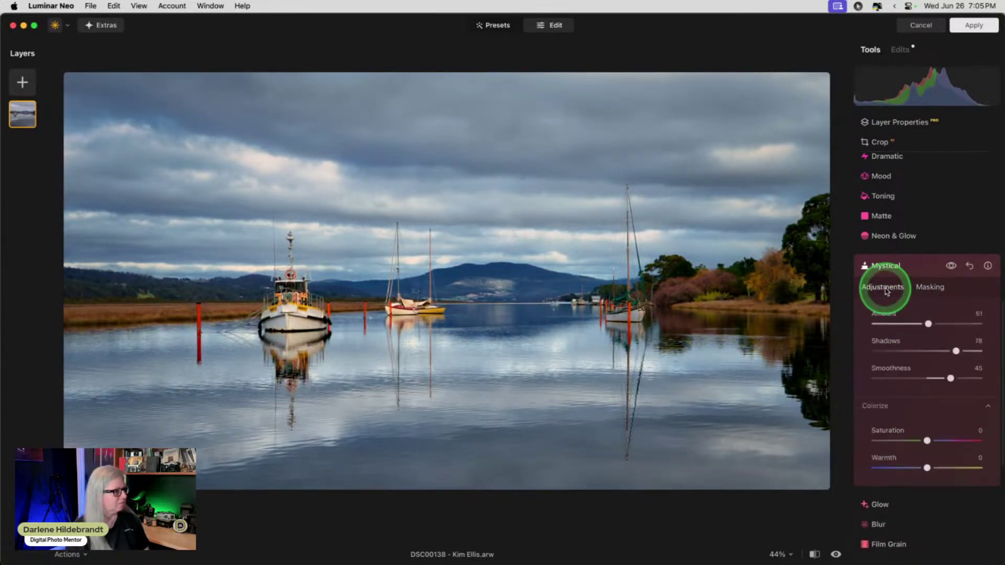
# - Compare the photo with and without the masked Mystical effect, and close the Mystical settings
pyautogui.click(951, 266)
pyautogui.click(951, 266)
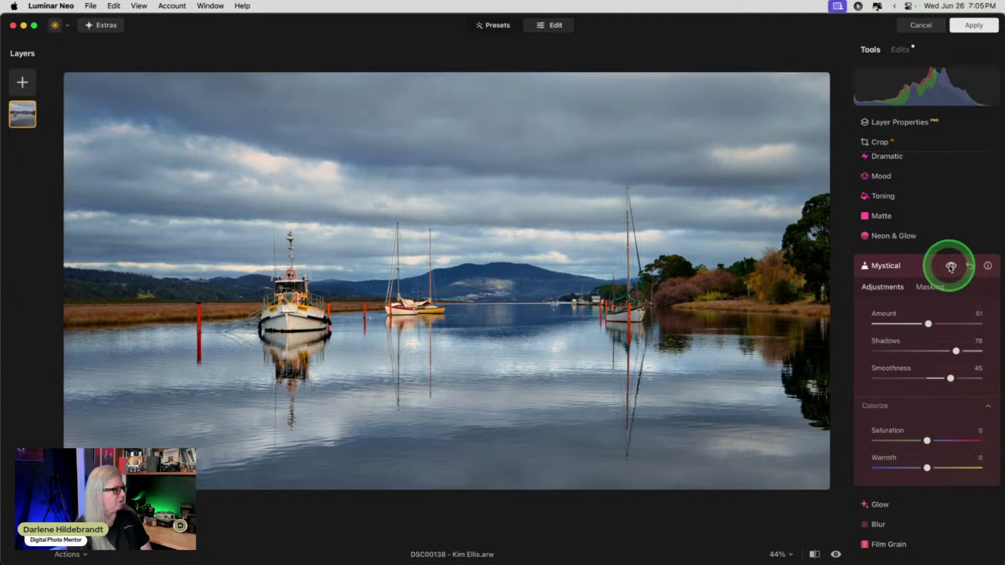
pyautogui.click(951, 266)
pyautogui.click(951, 267)
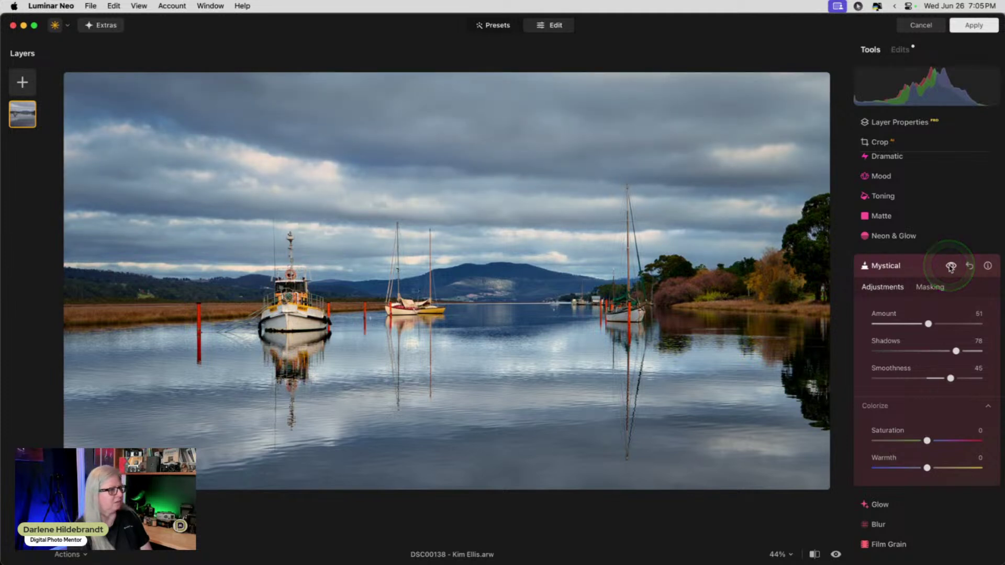
pyautogui.click(951, 266)
pyautogui.click(951, 266)
pyautogui.click(925, 266)
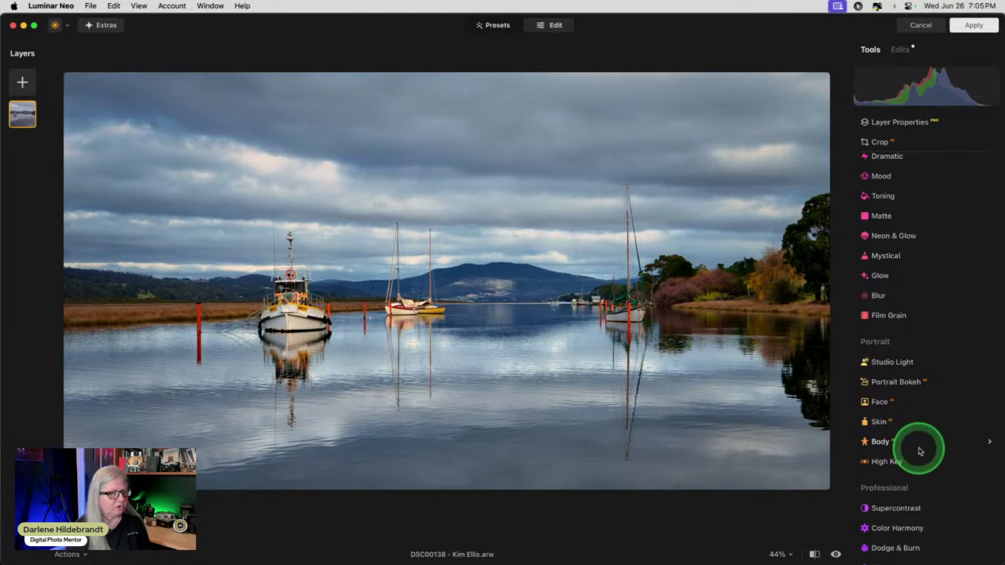
# - Look through the tool list, expand the Landscape group and view the Sunrays settings
pyautogui.scroll(-1, 918, 447)
pyautogui.scroll(5, 919, 449)
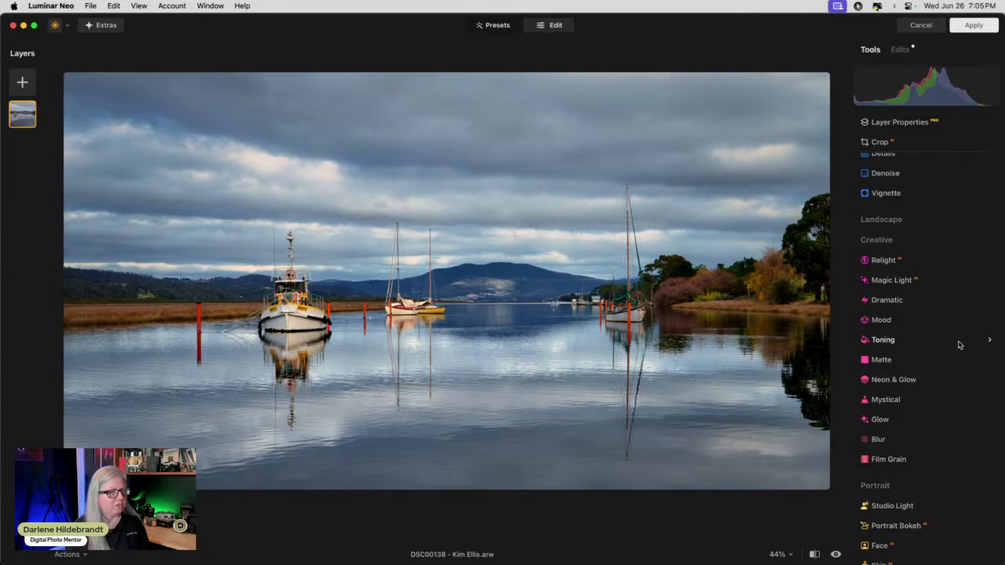
pyautogui.scroll(5, 960, 345)
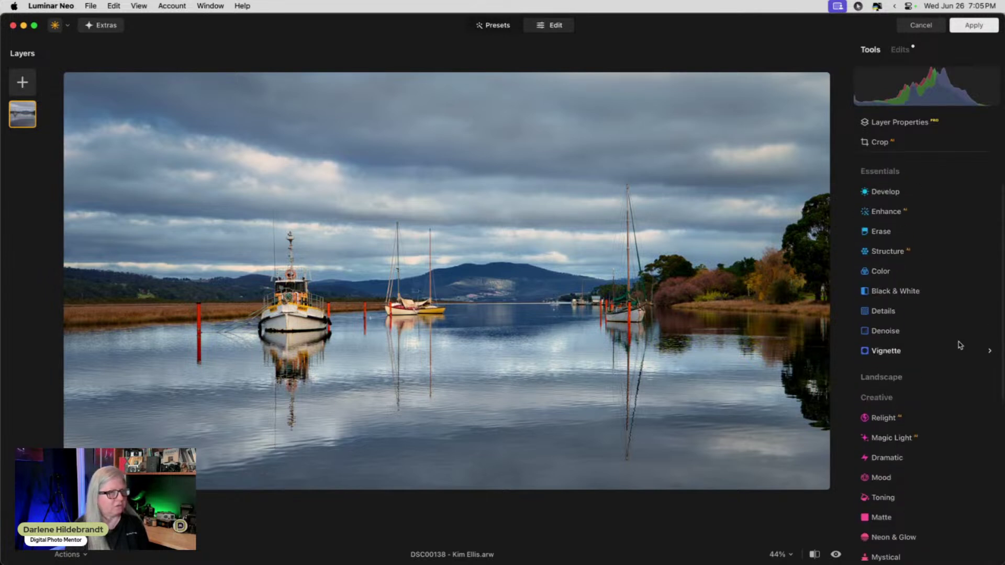
pyautogui.scroll(-5, 960, 345)
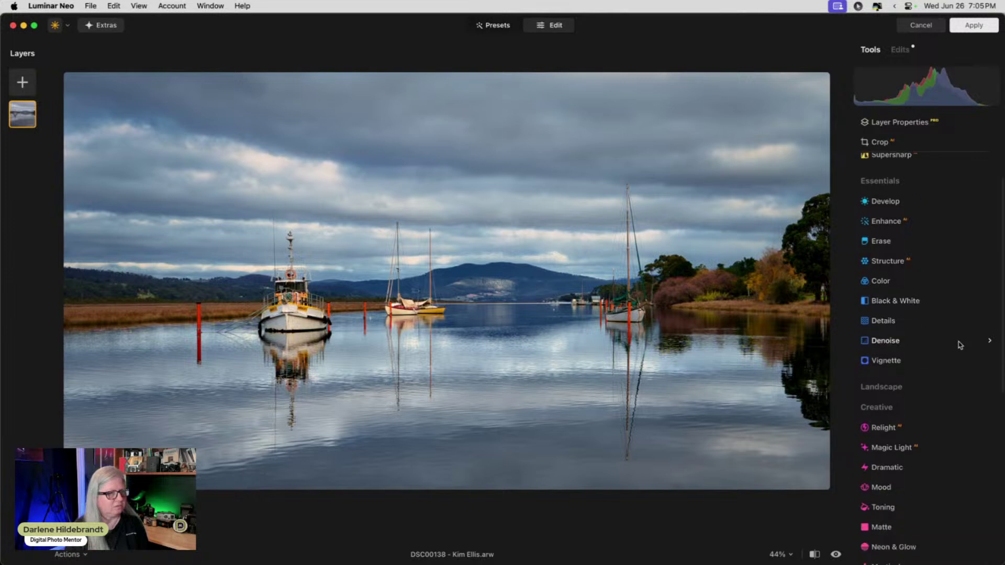
pyautogui.click(885, 264)
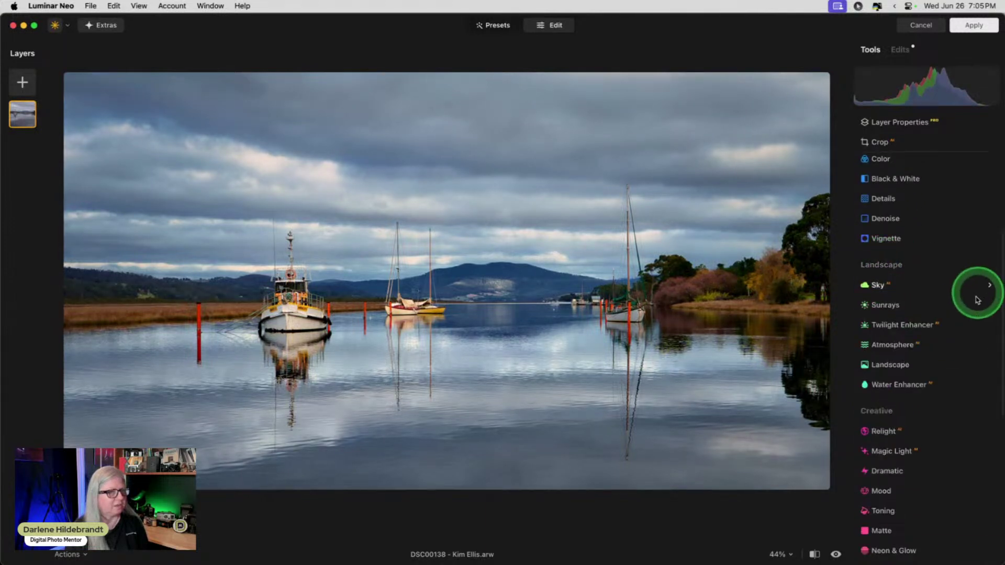
pyautogui.click(895, 308)
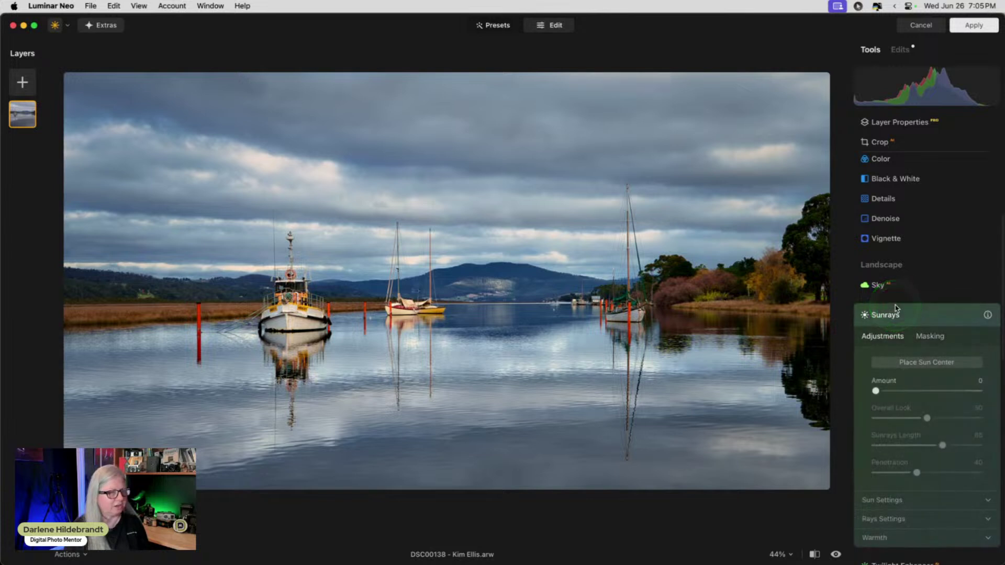
pyautogui.click(897, 312)
# - Apply Water Enhancer with Amount 42, Blue 35, Green 10 and Brightness -41
pyautogui.scroll(-3, 898, 262)
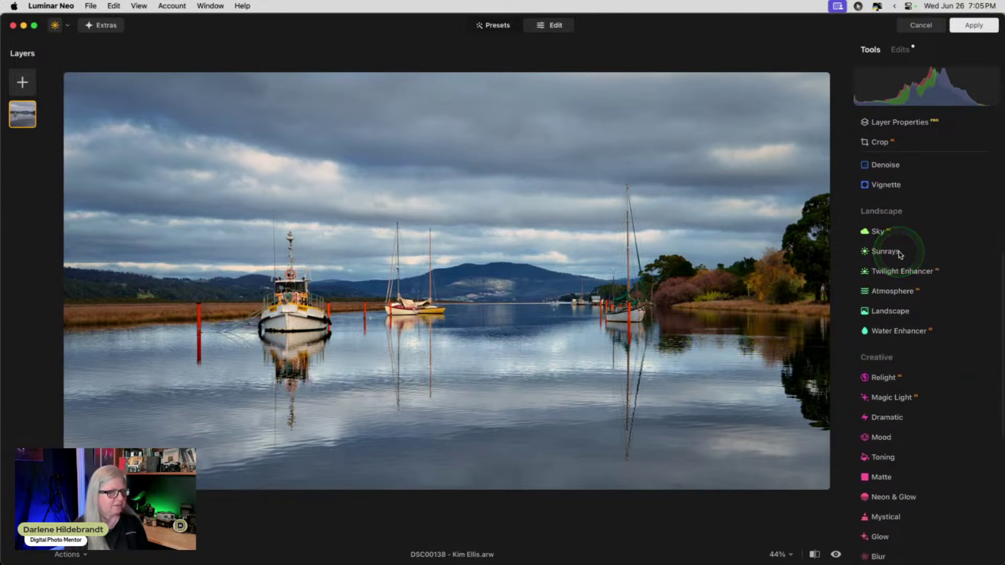
pyautogui.click(892, 331)
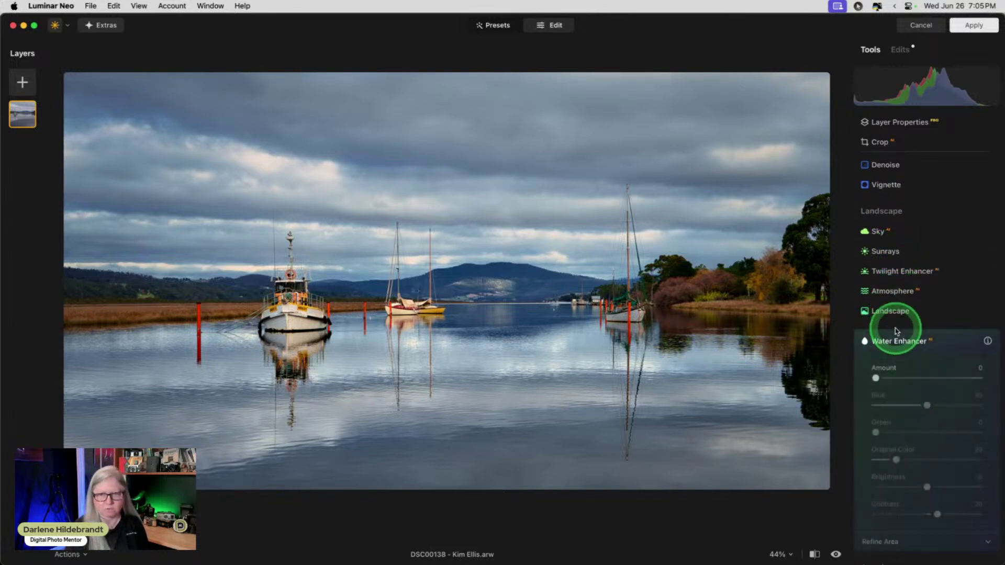
pyautogui.moveTo(875, 378); pyautogui.dragTo(911, 378)
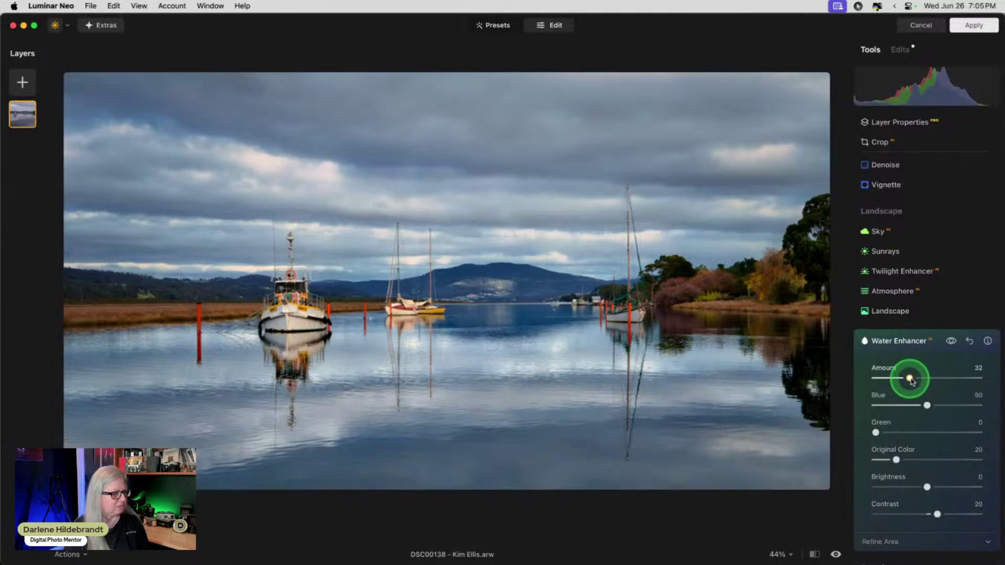
pyautogui.moveTo(876, 432); pyautogui.dragTo(888, 433)
pyautogui.moveTo(927, 405)
pyautogui.mouseDown()
pyautogui.moveTo(897, 408)
pyautogui.moveTo(906, 409)
pyautogui.mouseUp()
pyautogui.scroll(-3, 912, 405)
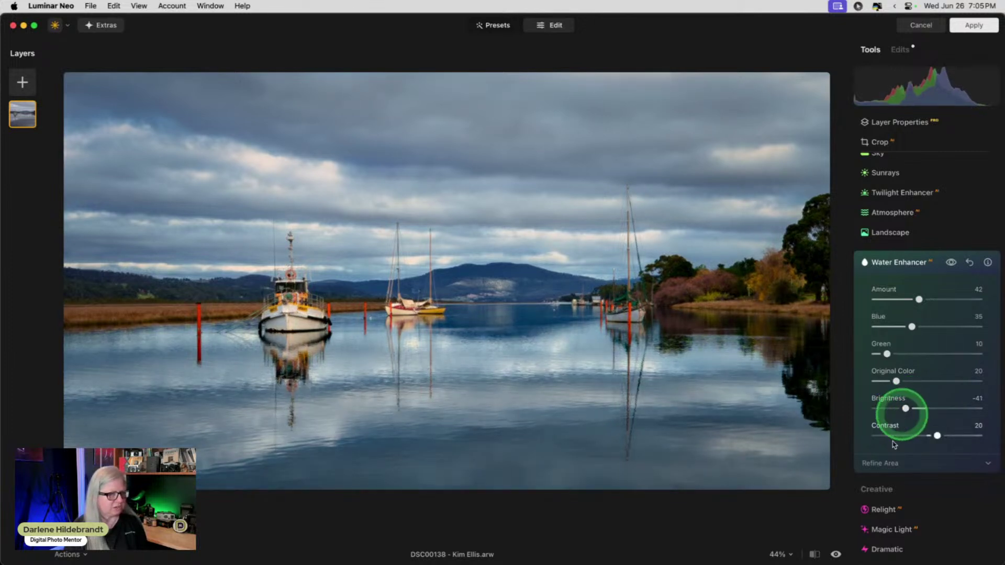
# - Expand Water Enhancer's Refine Area options and compare the water with the effect on and off
pyautogui.click(885, 463)
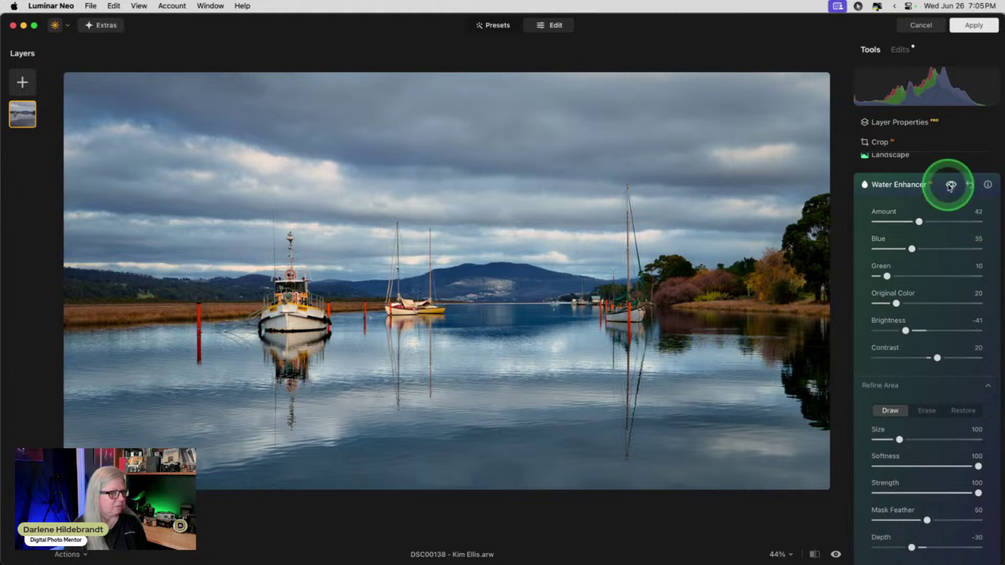
pyautogui.click(951, 185)
pyautogui.click(951, 185)
pyautogui.click(951, 186)
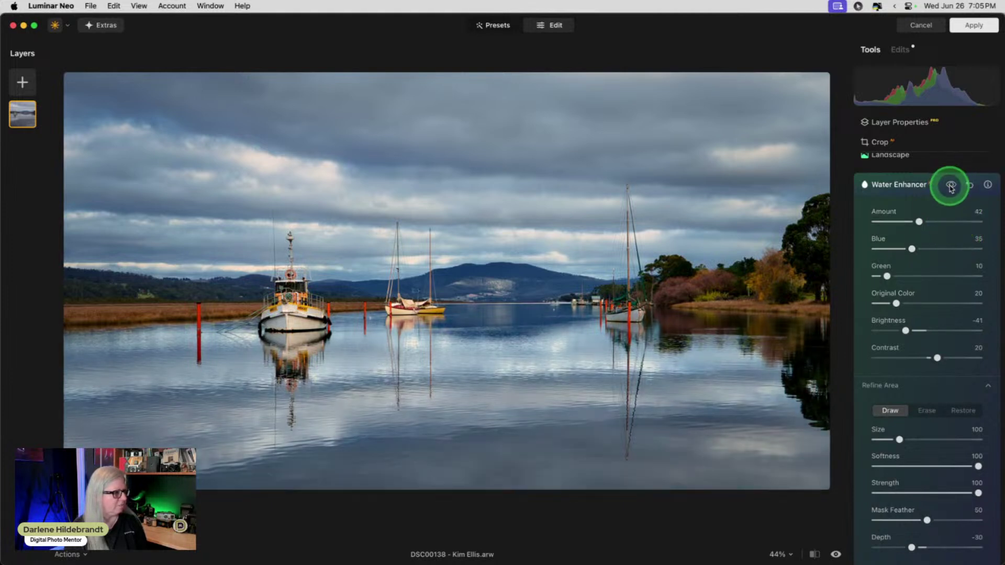
pyautogui.click(951, 186)
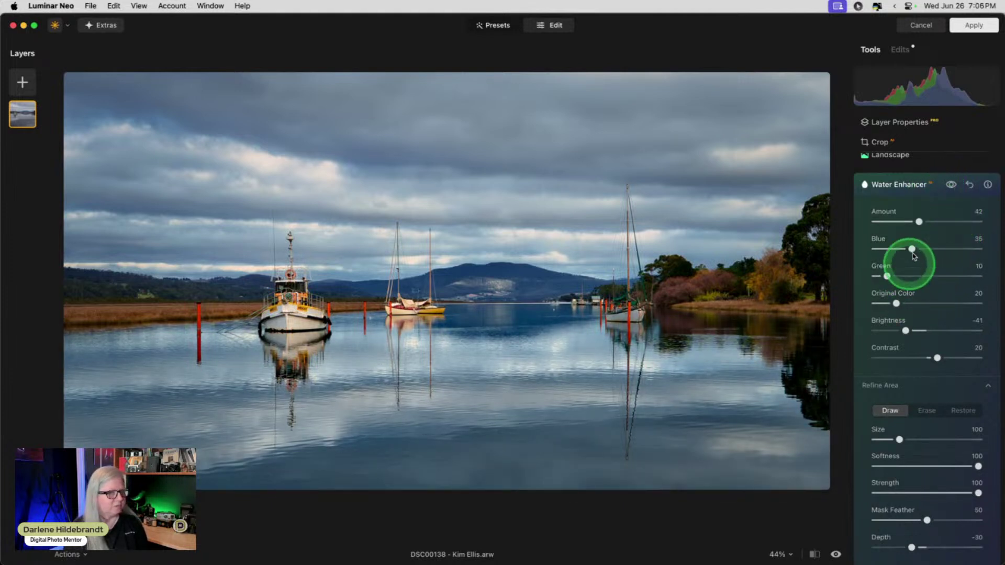
# - Reduce Water Enhancer's Blue to 17 and close its settings
pyautogui.moveTo(912, 249); pyautogui.dragTo(894, 247)
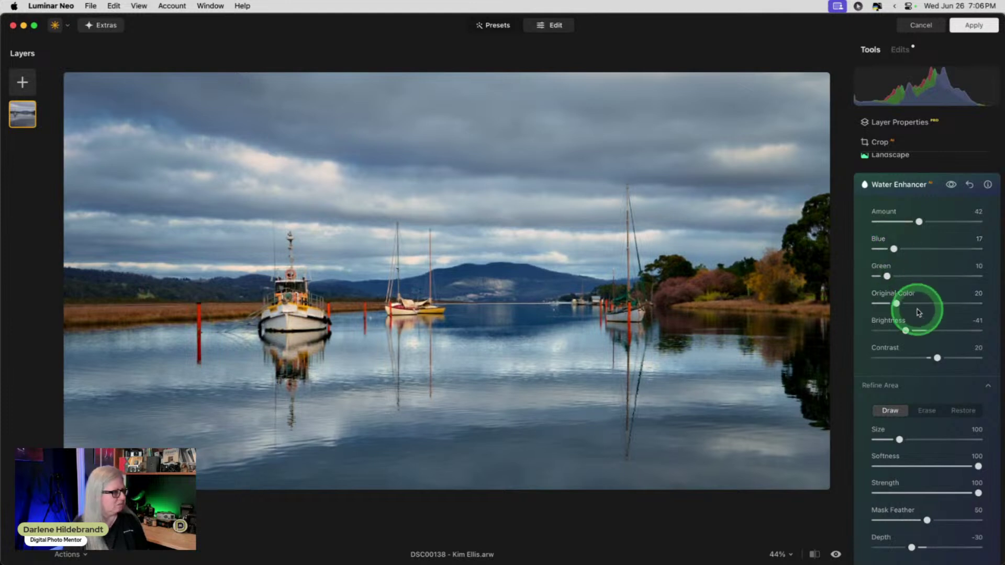
pyautogui.scroll(4, 918, 313)
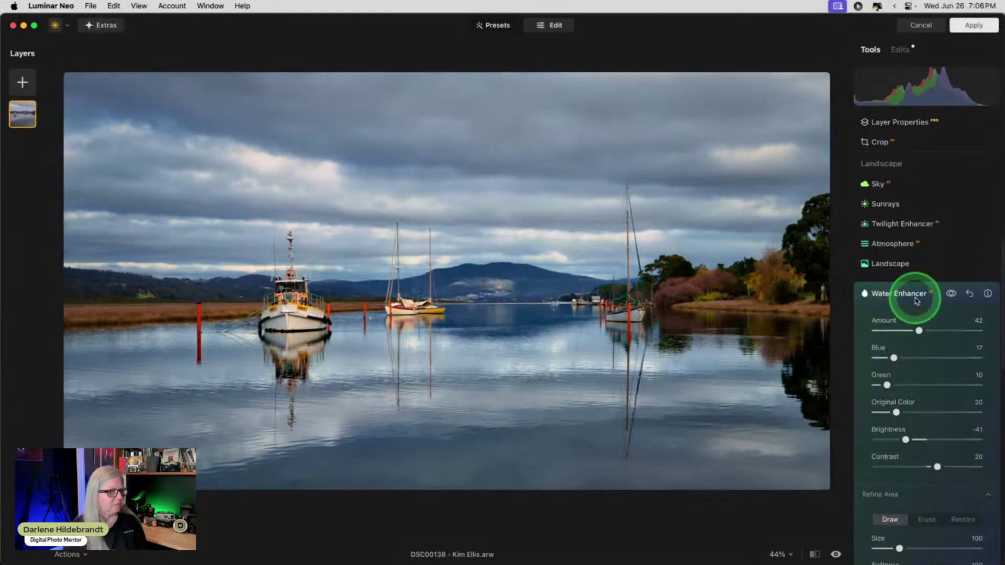
pyautogui.click(916, 296)
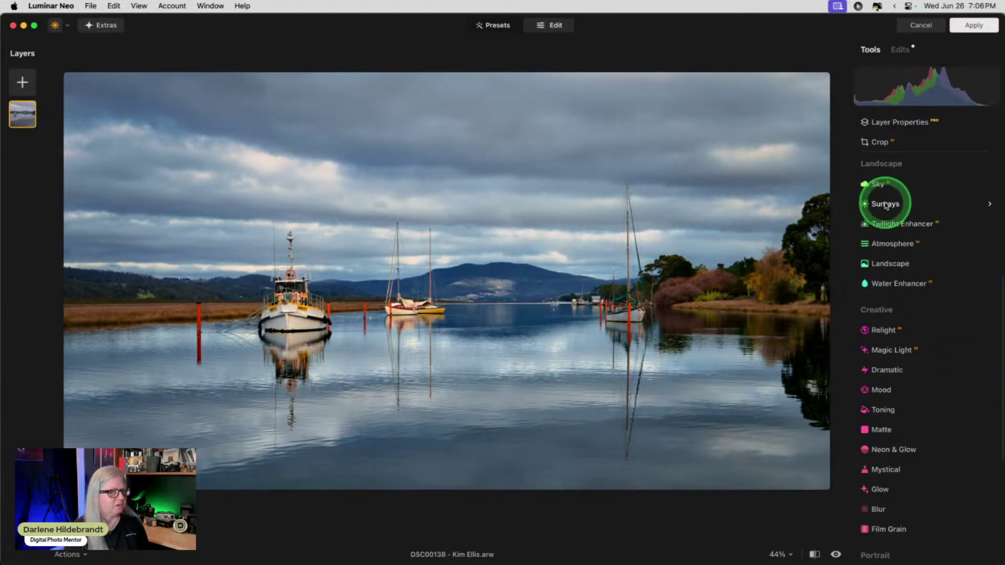
# - Try the Twilight Enhancer presets Golden and Mauve on the harbour photo
pyautogui.click(895, 224)
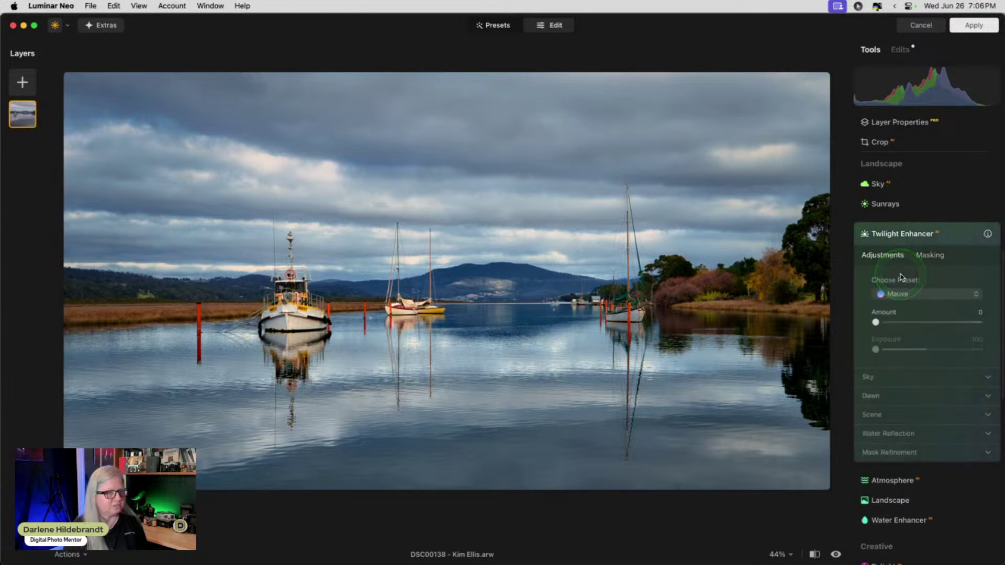
pyautogui.click(899, 293)
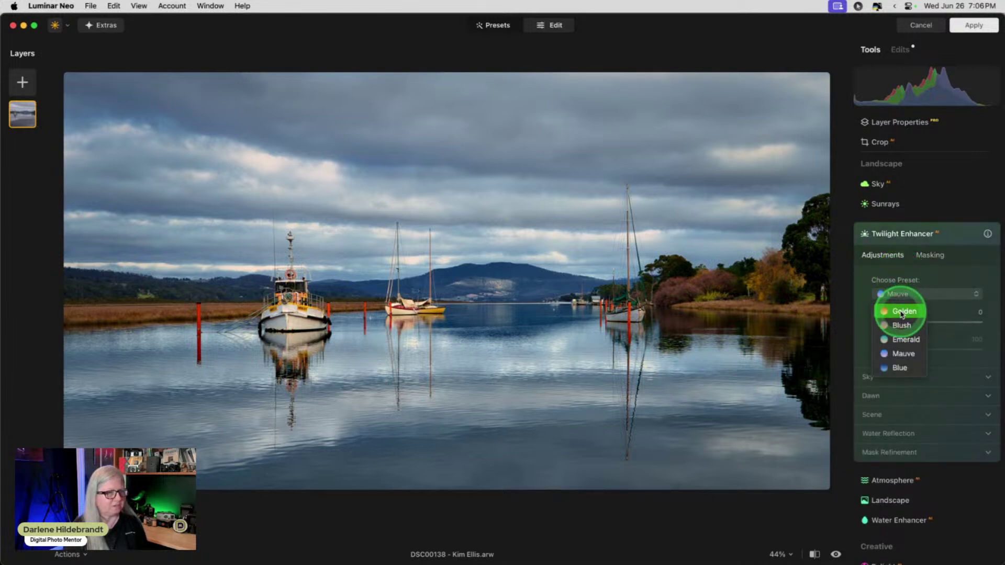
pyautogui.click(901, 313)
pyautogui.click(900, 295)
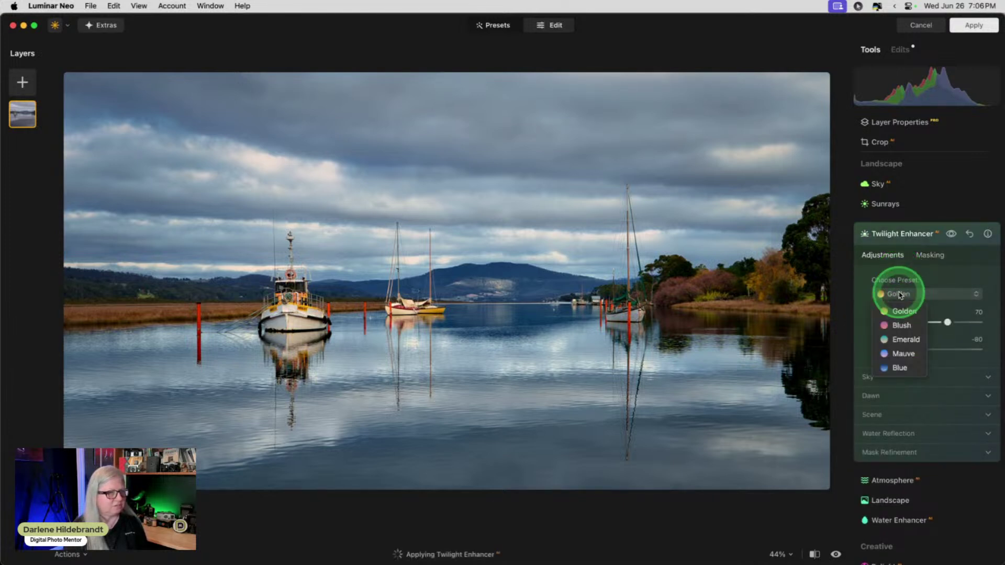
pyautogui.click(901, 353)
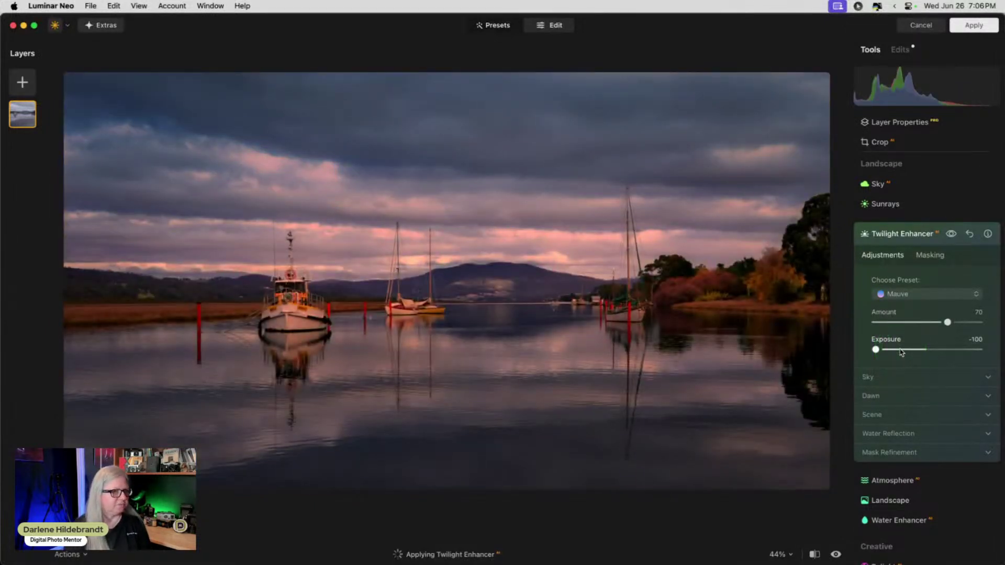
# - Adjust the Mauve twilight look to Exposure -41, with Dawn Amount 82 and Dawn Size 51
pyautogui.click(888, 376)
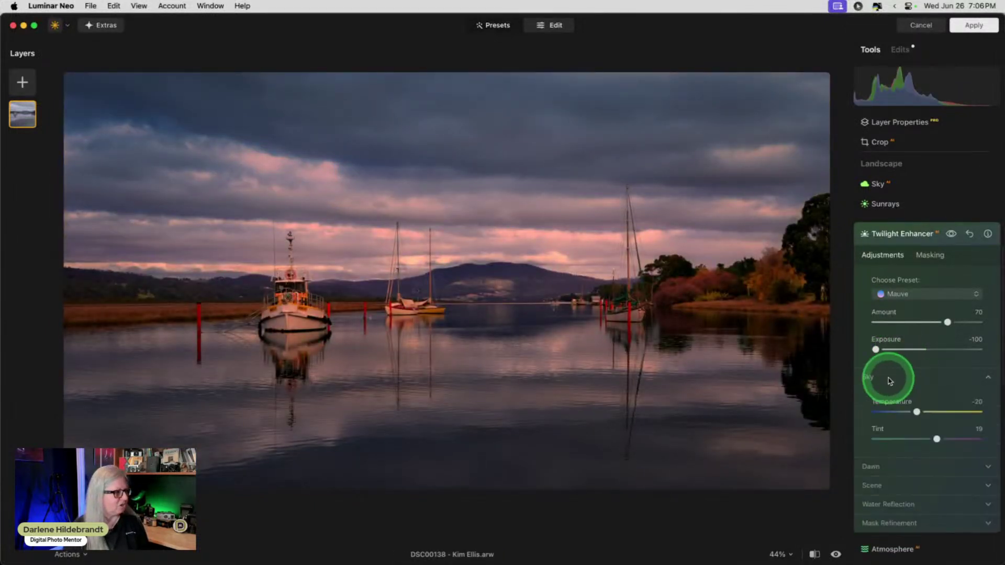
pyautogui.moveTo(875, 350); pyautogui.dragTo(906, 349)
pyautogui.click(878, 465)
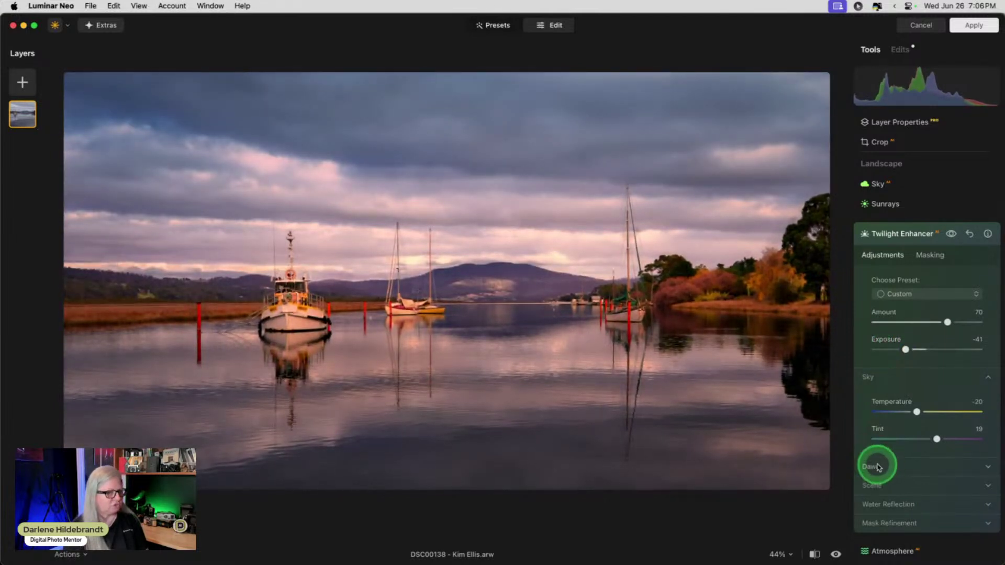
pyautogui.scroll(-5, 881, 359)
pyautogui.moveTo(957, 368); pyautogui.dragTo(960, 341)
# - Switch the twilight look to the Emerald preset with Amount 54, Exposure -61, Sky Tint -59 and Dawn Amount 87
pyautogui.scroll(5, 924, 281)
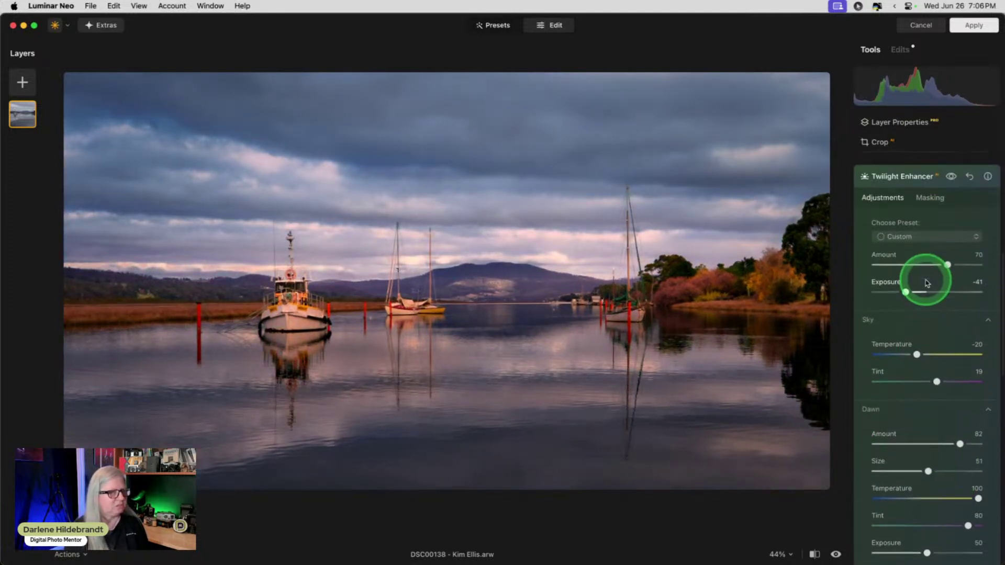
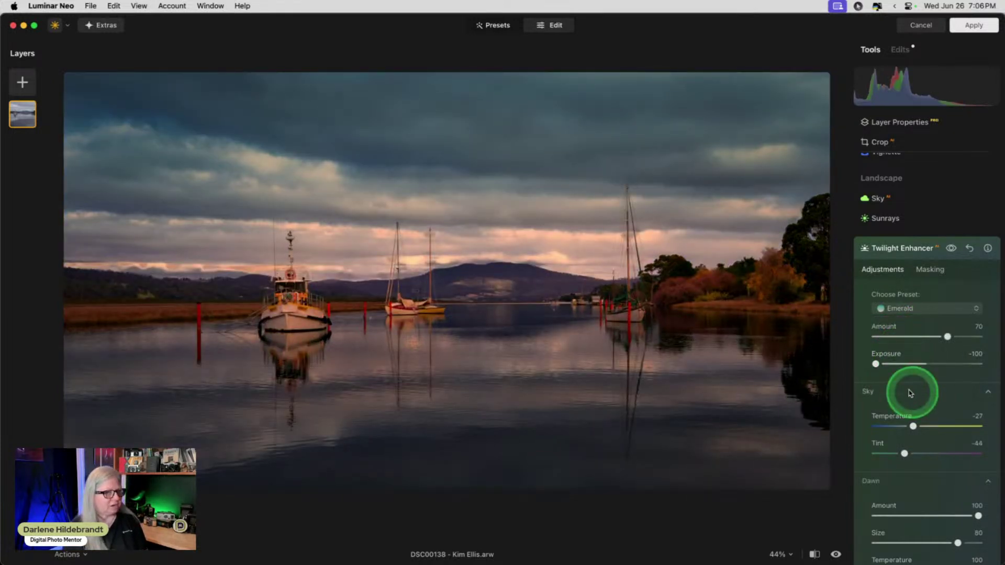
pyautogui.moveTo(901, 365)
pyautogui.mouseDown()
pyautogui.moveTo(913, 364)
pyautogui.moveTo(893, 365)
pyautogui.mouseUp()
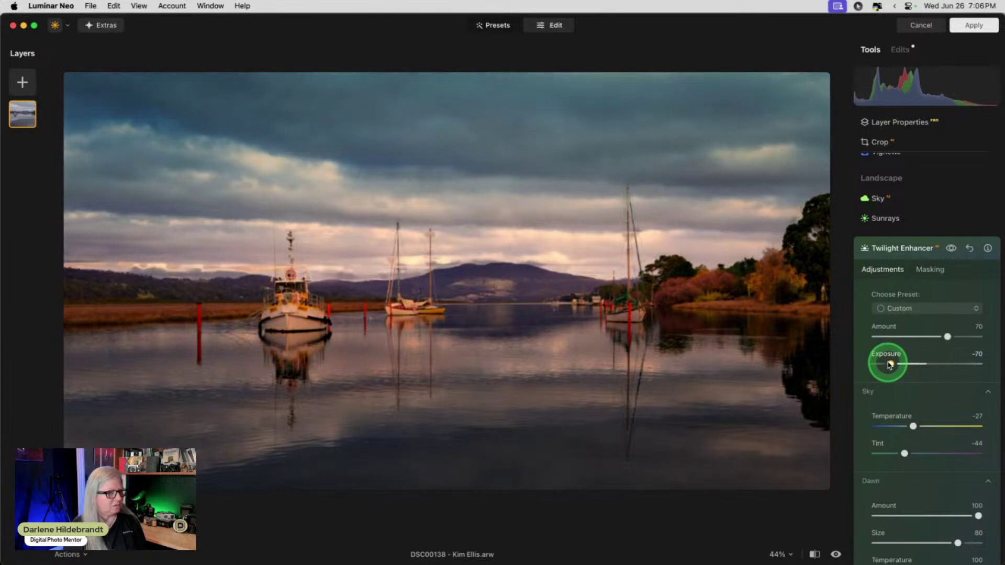
pyautogui.moveTo(947, 337)
pyautogui.mouseDown()
pyautogui.moveTo(909, 337)
pyautogui.moveTo(931, 337)
pyautogui.mouseUp()
pyautogui.moveTo(891, 364); pyautogui.dragTo(902, 364)
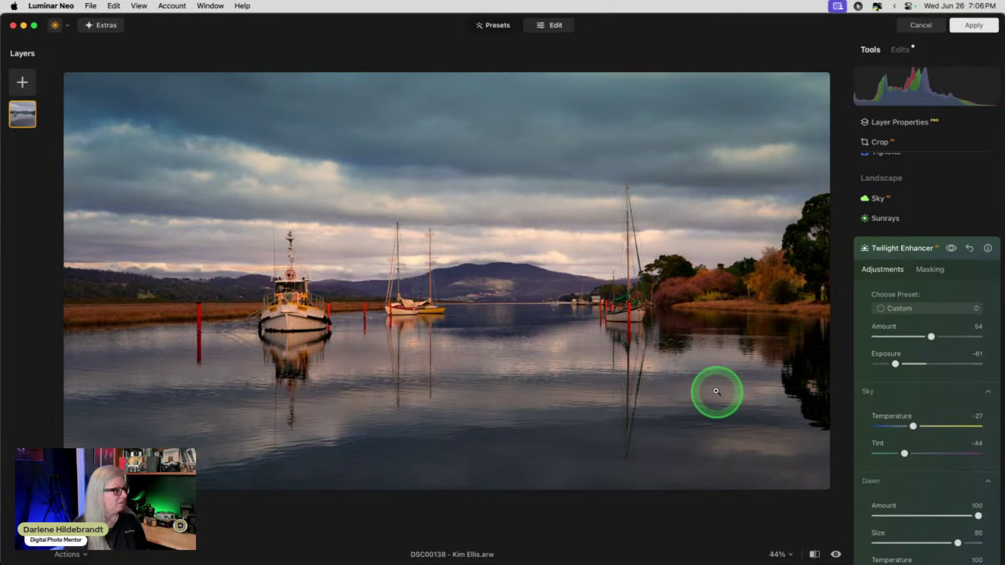
pyautogui.moveTo(902, 454)
pyautogui.mouseDown()
pyautogui.moveTo(921, 454)
pyautogui.moveTo(896, 455)
pyautogui.mouseUp()
pyautogui.moveTo(978, 516)
pyautogui.mouseDown()
pyautogui.moveTo(859, 513)
pyautogui.moveTo(965, 512)
pyautogui.mouseUp()
# - Expand Twilight Enhancer's Scene options and set Feathering to 79
pyautogui.scroll(-5, 966, 509)
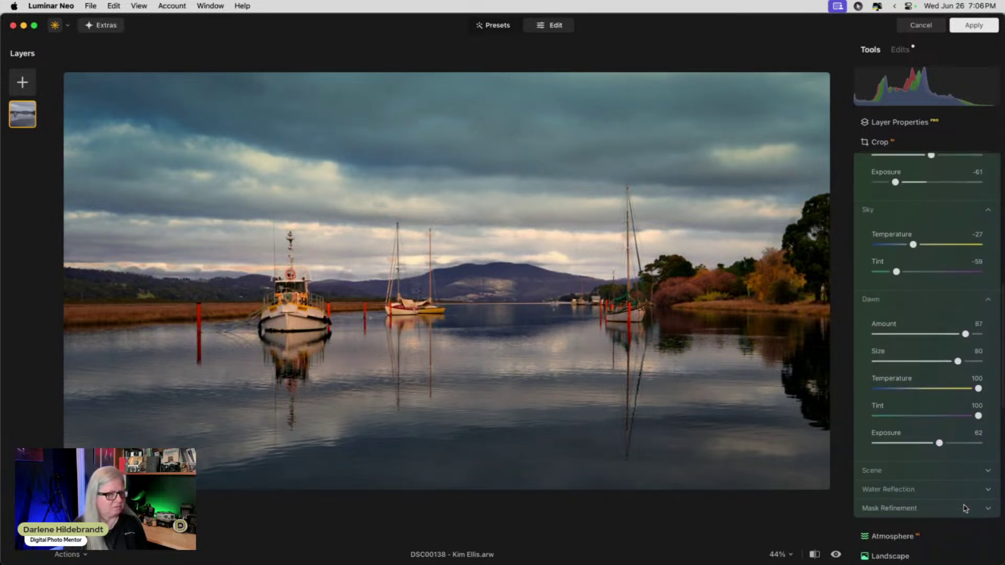
pyautogui.click(922, 473)
pyautogui.scroll(-3, 927, 476)
pyautogui.click(951, 479)
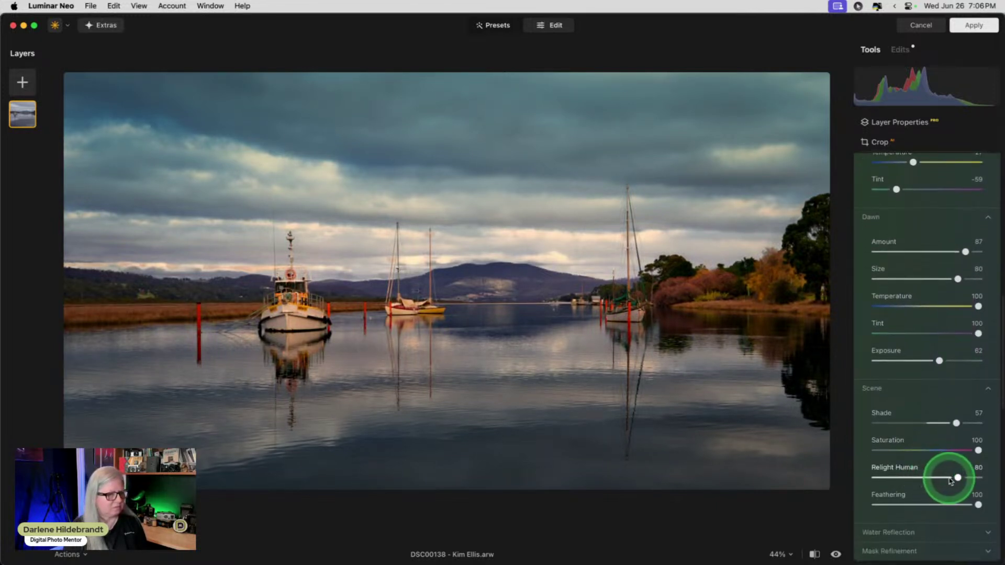
pyautogui.moveTo(979, 504); pyautogui.dragTo(960, 493)
# - Expand Twilight Enhancer's Mask Refinement and set Sky Global to 71 and Sky Horizon to -1
pyautogui.scroll(-3, 957, 490)
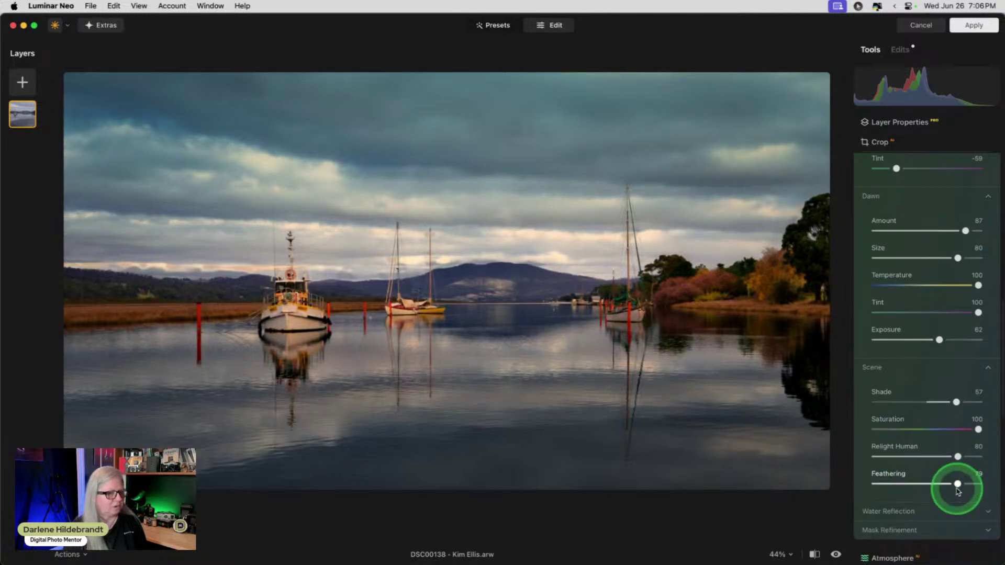
pyautogui.click(868, 470)
pyautogui.scroll(-4, 926, 458)
pyautogui.scroll(-1, 926, 457)
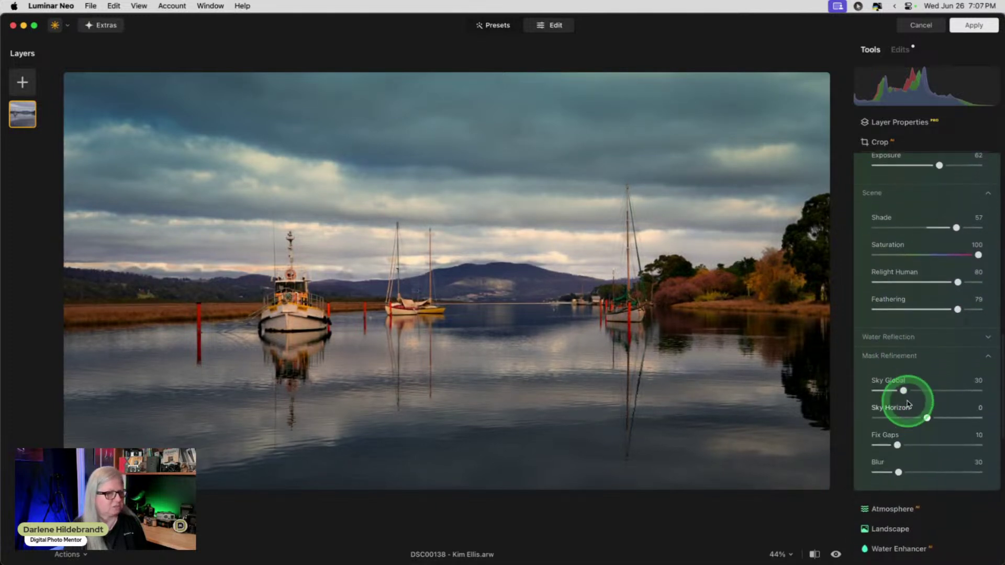
pyautogui.moveTo(901, 390); pyautogui.dragTo(947, 390)
pyautogui.click(897, 444)
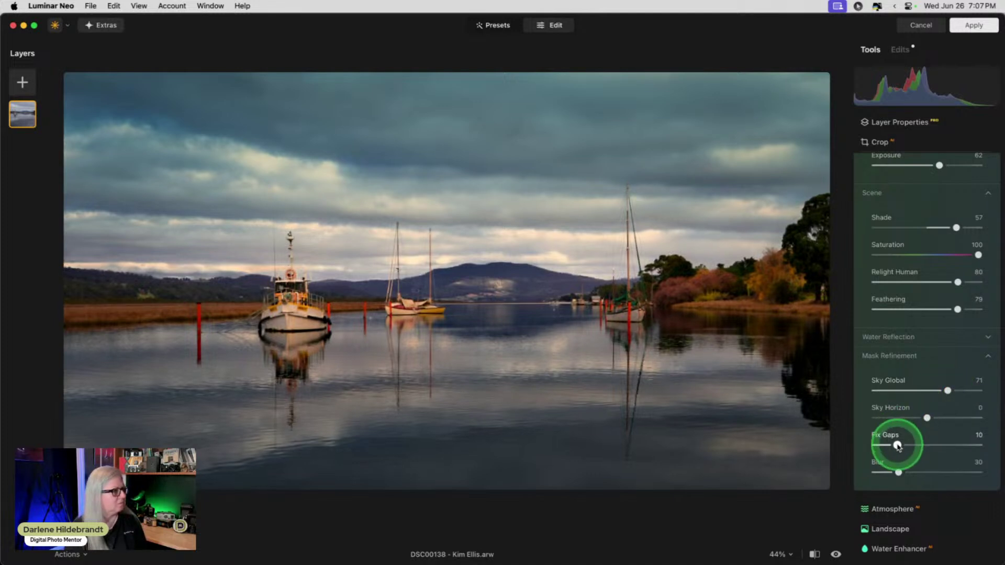
pyautogui.moveTo(898, 446); pyautogui.dragTo(927, 416)
# - Compare the harbour photo with Twilight Enhancer on and off
pyautogui.scroll(8, 926, 413)
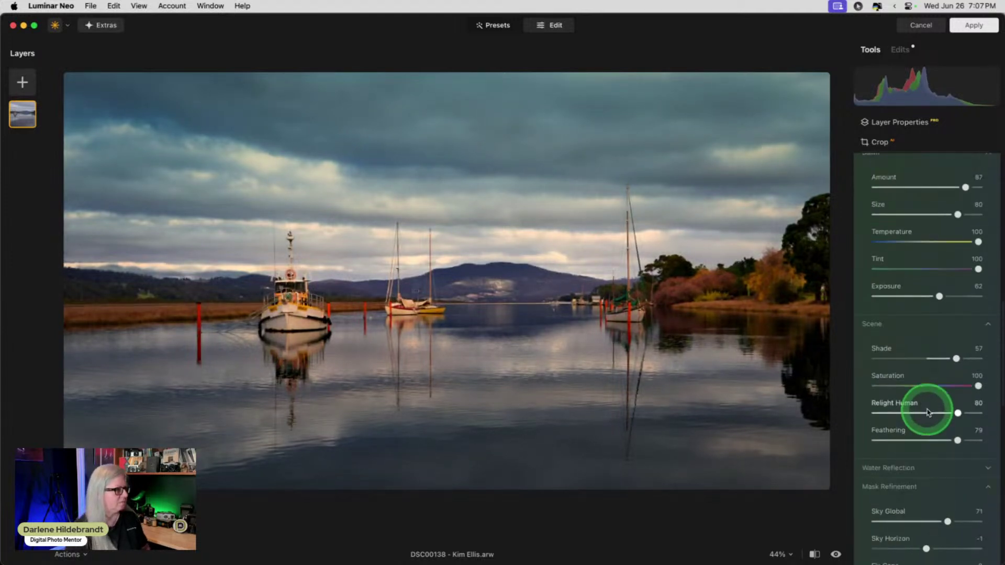
pyautogui.click(938, 253)
pyautogui.scroll(6, 940, 246)
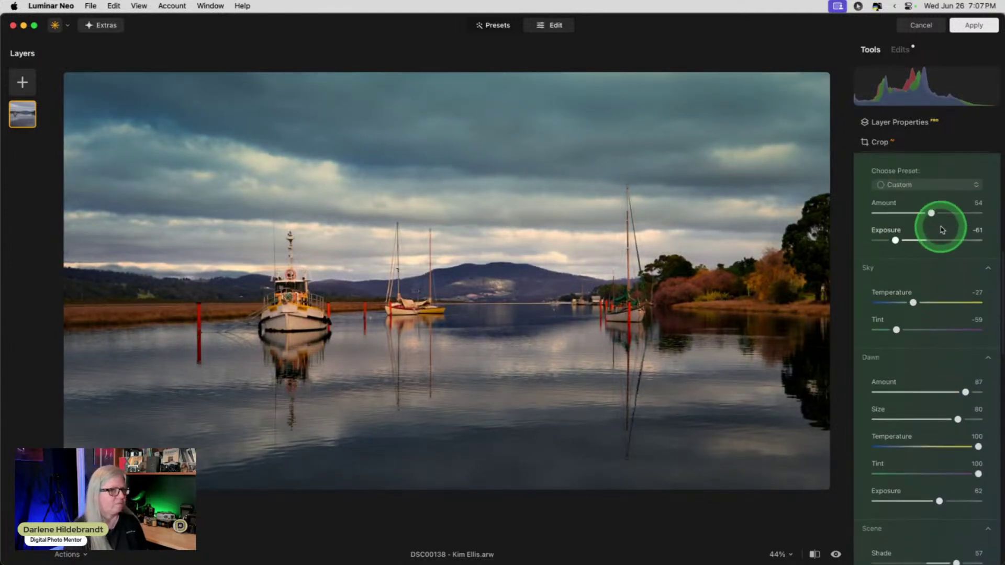
pyautogui.click(950, 182)
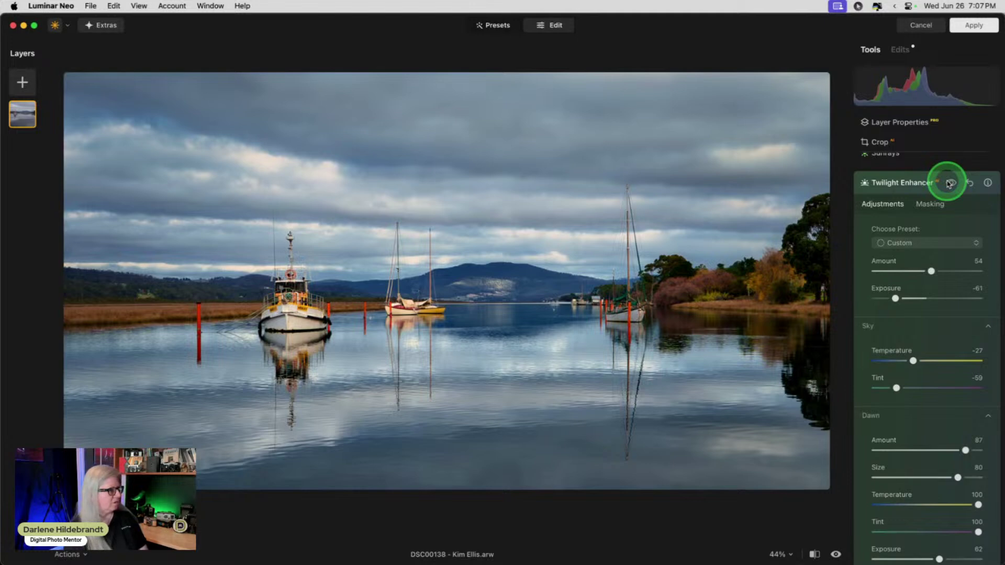
pyautogui.click(950, 183)
pyautogui.click(950, 183)
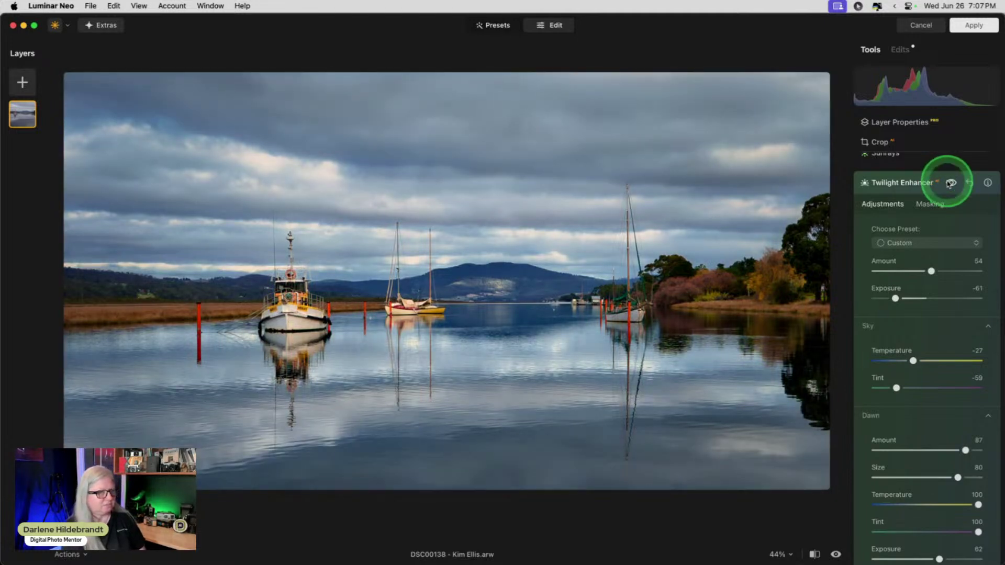
# - Reduce Twilight Enhancer's Amount to 22, compare the photo with and without the effect, and close its settings
pyautogui.moveTo(931, 271); pyautogui.dragTo(901, 270)
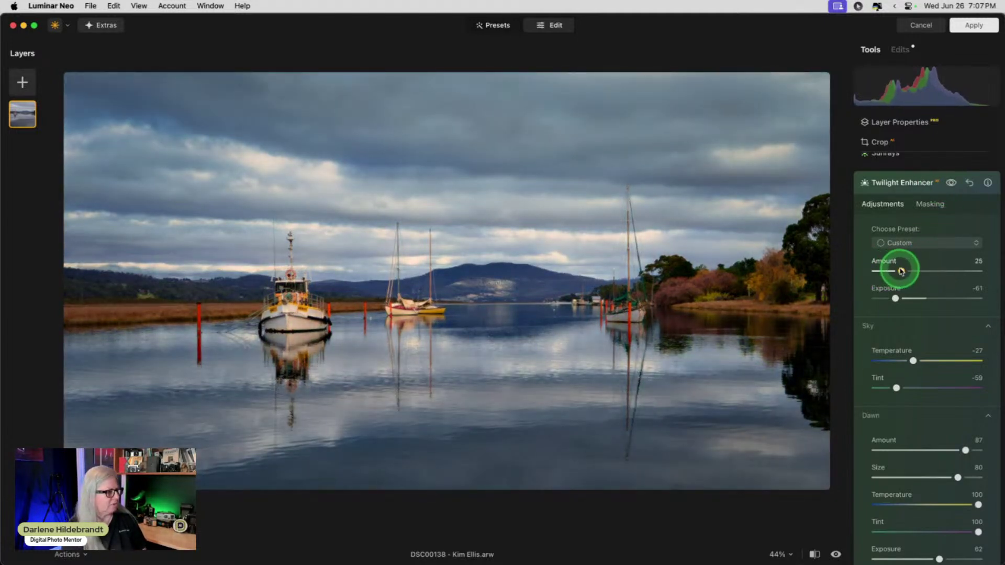
pyautogui.click(951, 186)
pyautogui.click(952, 186)
pyautogui.click(952, 186)
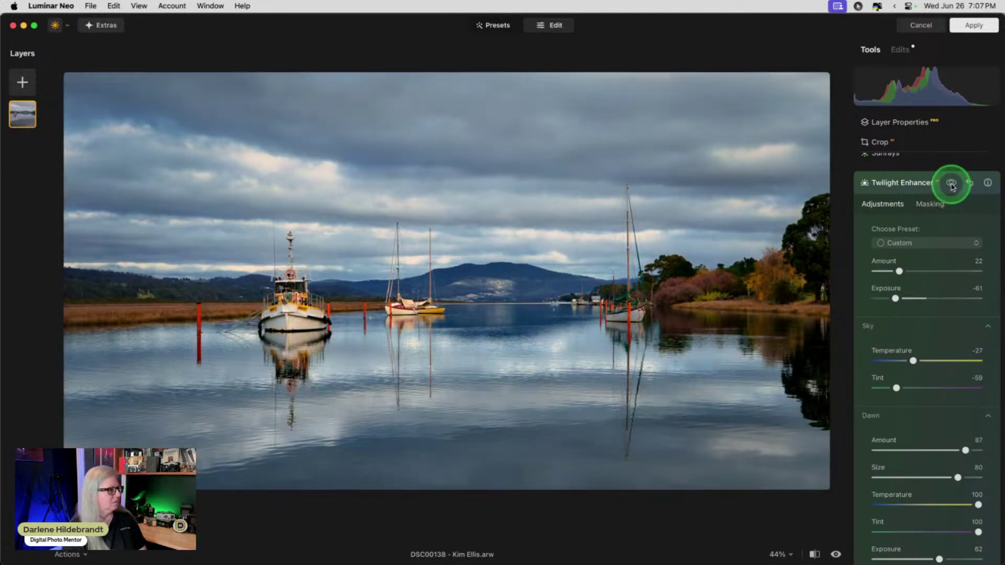
pyautogui.click(951, 186)
pyautogui.click(916, 189)
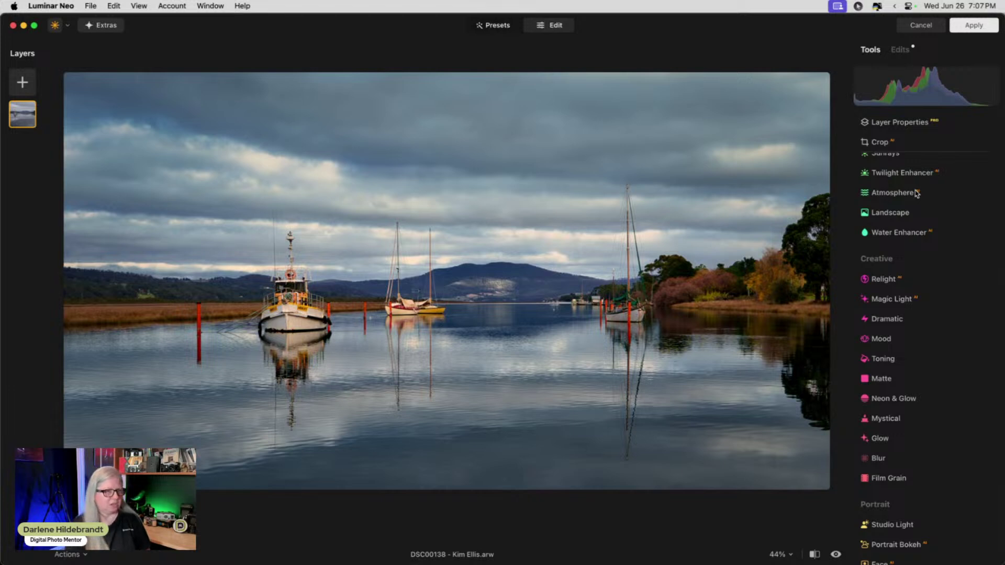
# - Add another Mystical effect to the whole photo with Amount 18 and close its settings
pyautogui.scroll(-5, 916, 194)
pyautogui.moveTo(905, 225); pyautogui.dragTo(882, 296)
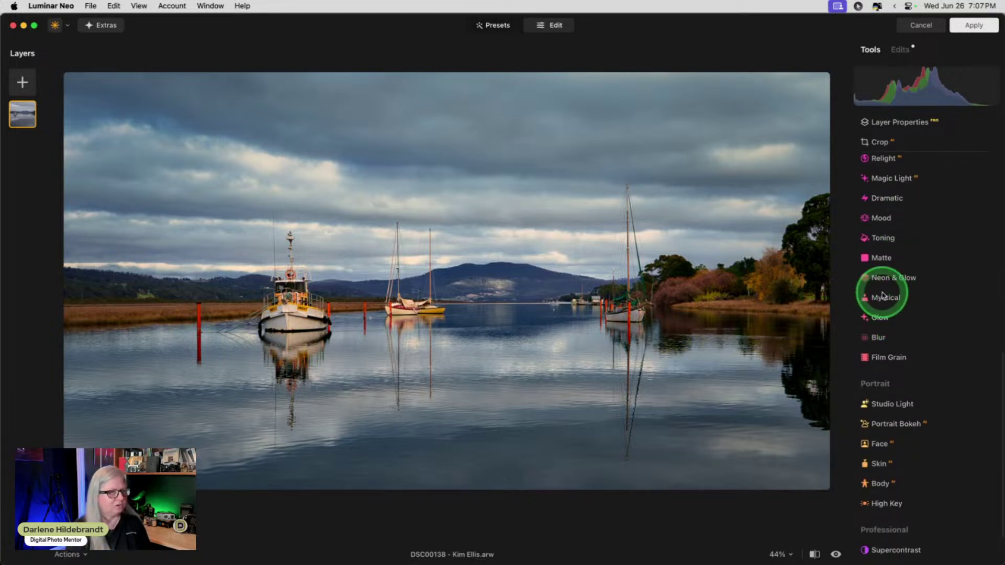
pyautogui.click(883, 297)
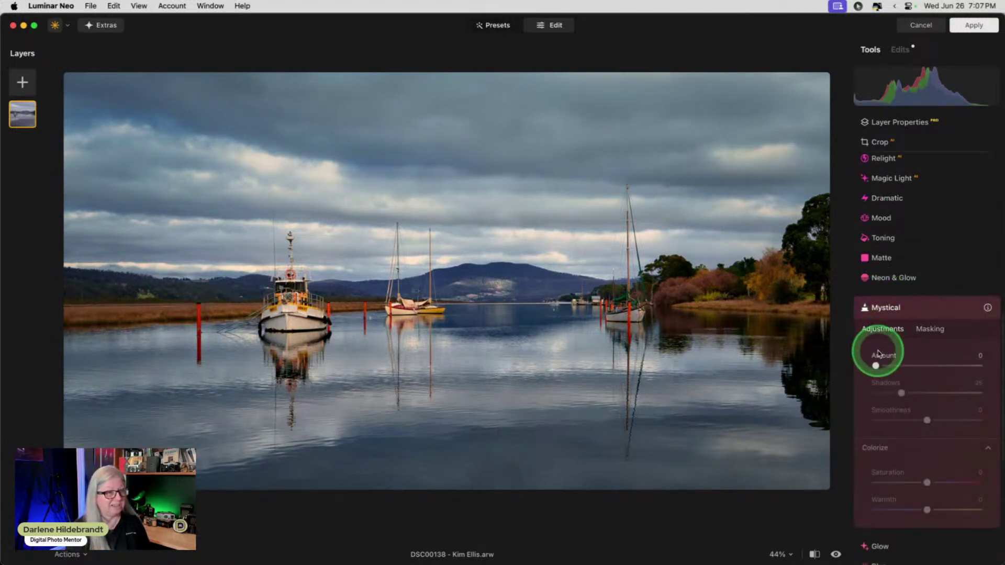
pyautogui.moveTo(874, 365); pyautogui.dragTo(895, 366)
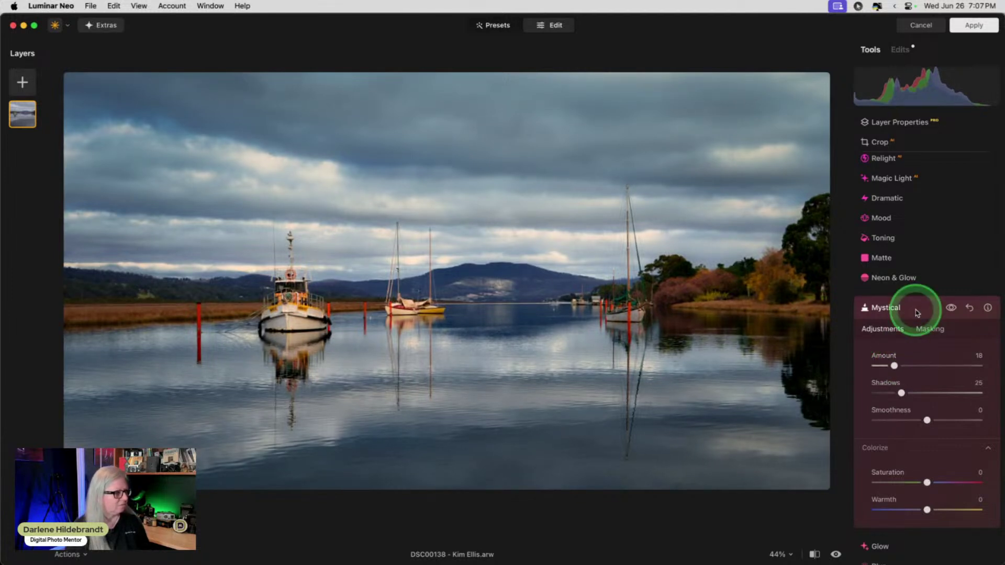
pyautogui.click(917, 313)
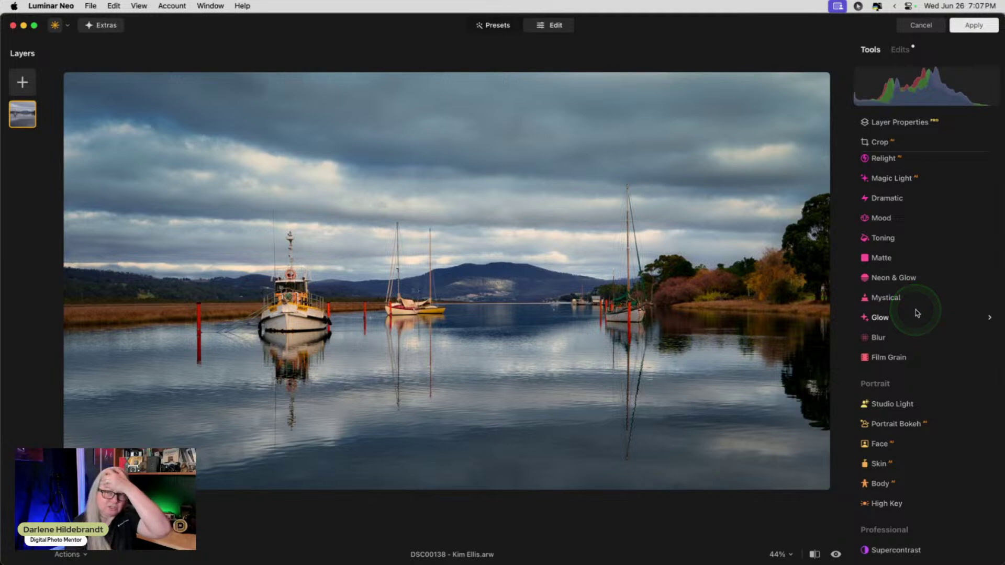
# - Set Mood's Amount to 60, preview the Teal & Orange LUTs on the photo and choose Teal & Orange 2
pyautogui.scroll(3, 916, 313)
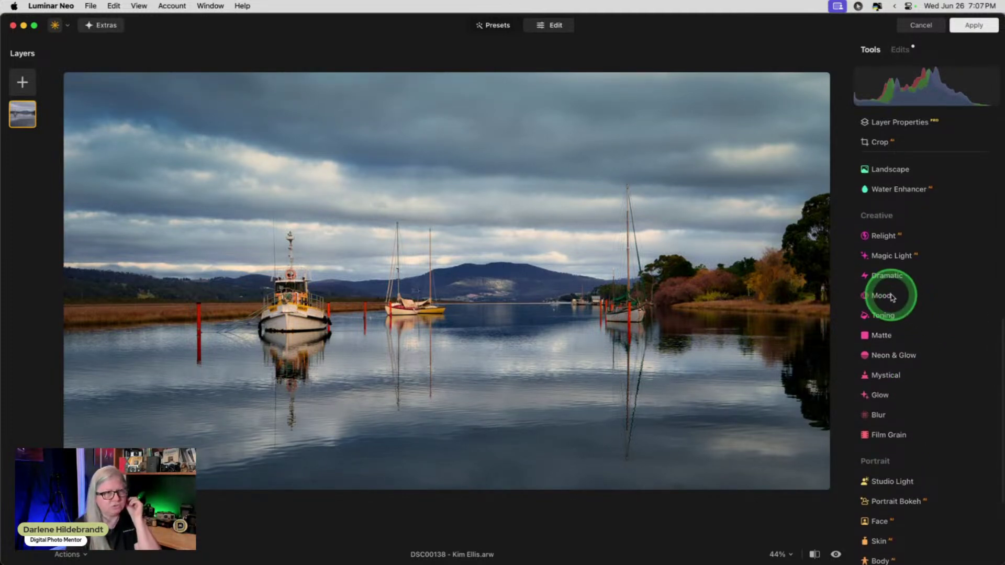
pyautogui.click(891, 297)
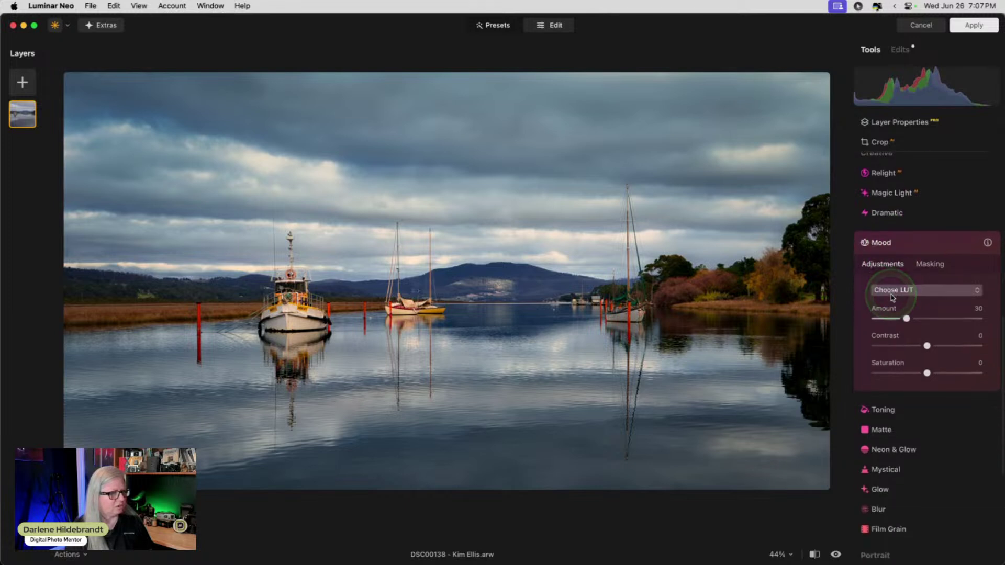
pyautogui.moveTo(906, 318); pyautogui.dragTo(938, 319)
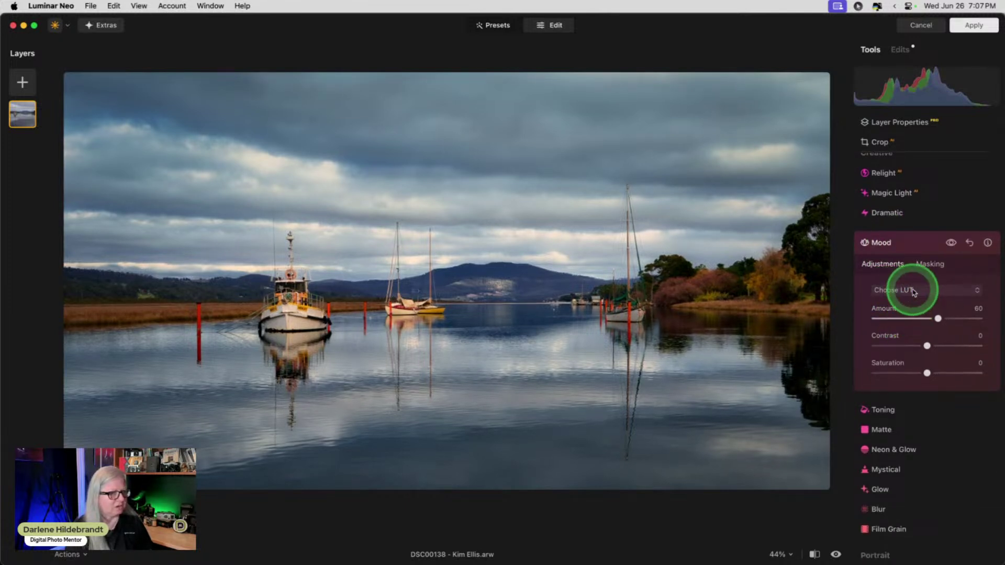
pyautogui.click(913, 291)
pyautogui.moveTo(907, 377)
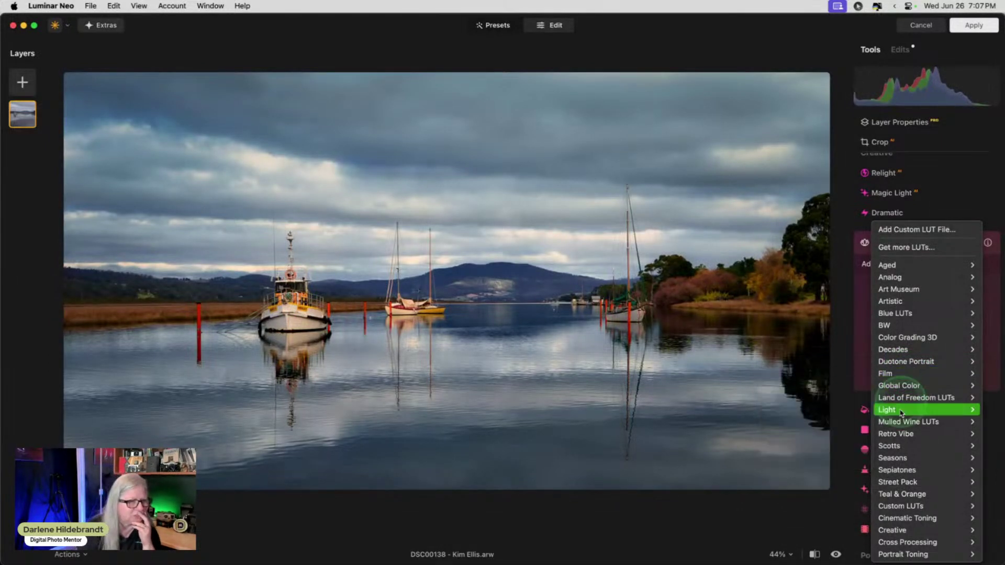
pyautogui.moveTo(911, 494)
pyautogui.click(793, 504)
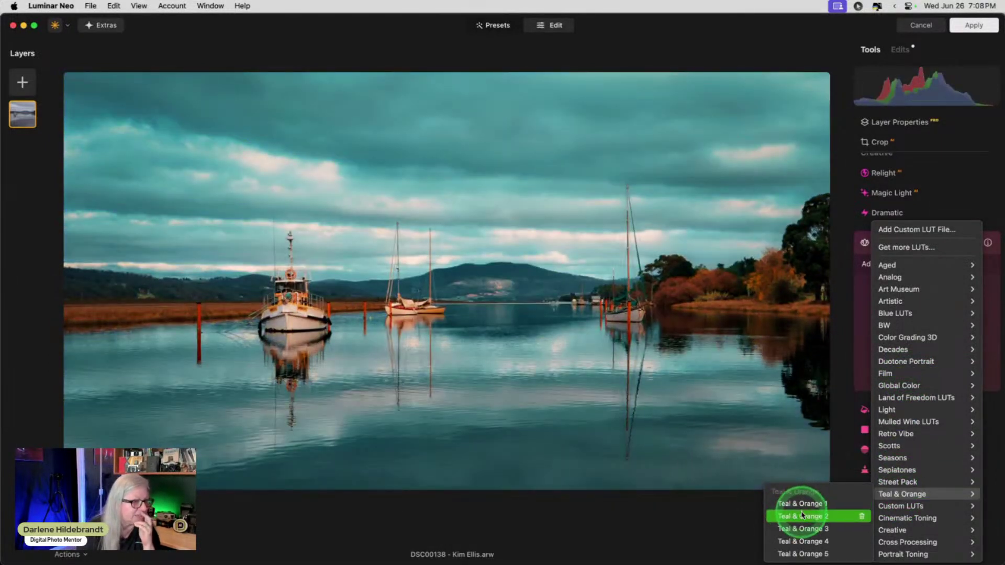
pyautogui.click(804, 529)
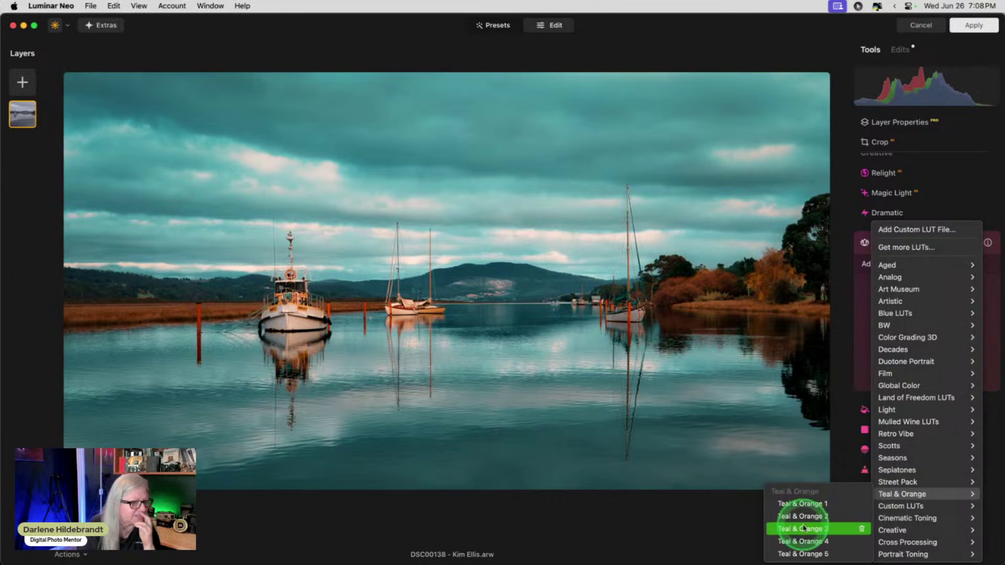
pyautogui.click(804, 541)
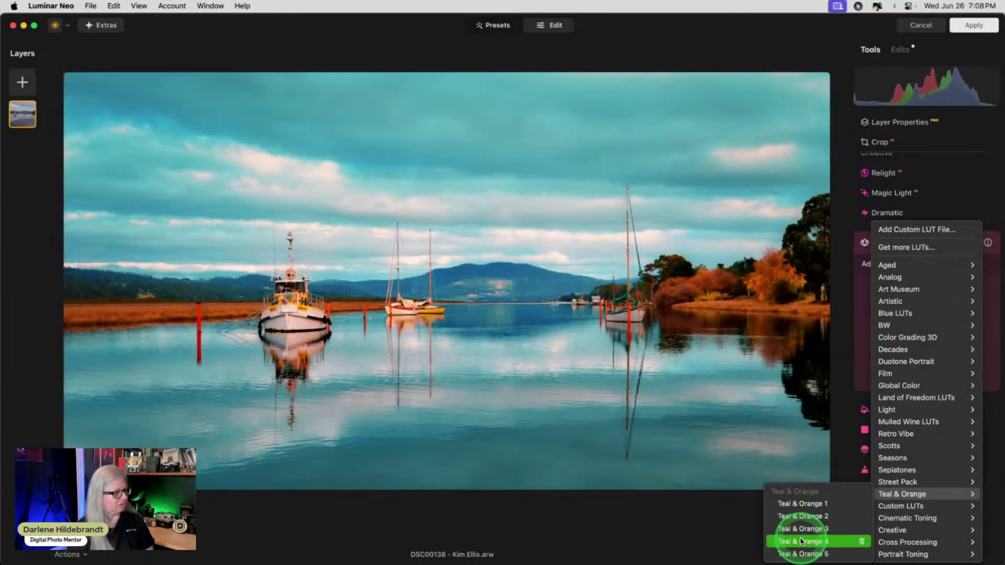
pyautogui.click(804, 553)
pyautogui.click(803, 529)
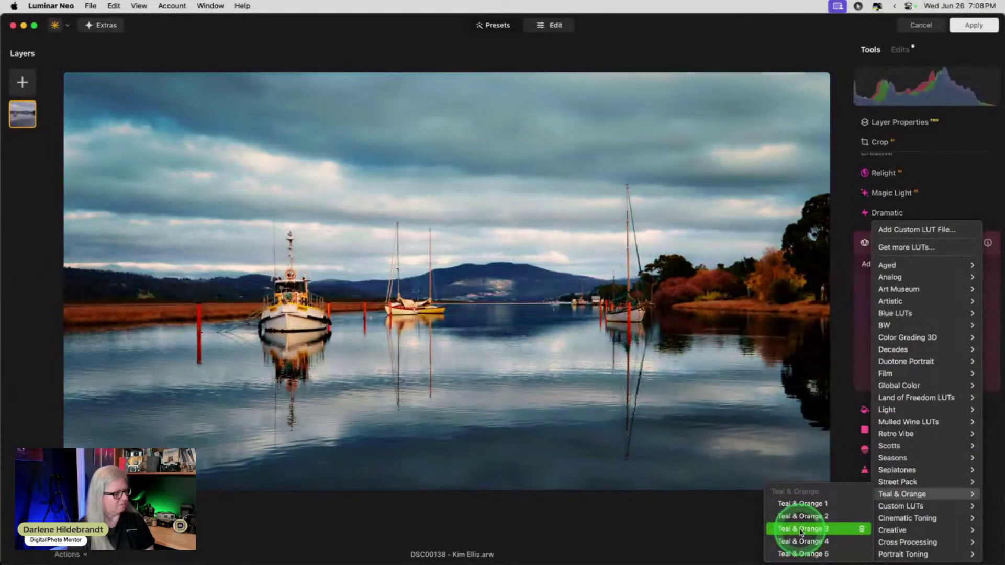
pyautogui.click(800, 518)
# - Reduce Mood's Amount to 15, check the photo with the effect switched off, and close its settings
pyautogui.moveTo(948, 318); pyautogui.dragTo(907, 316)
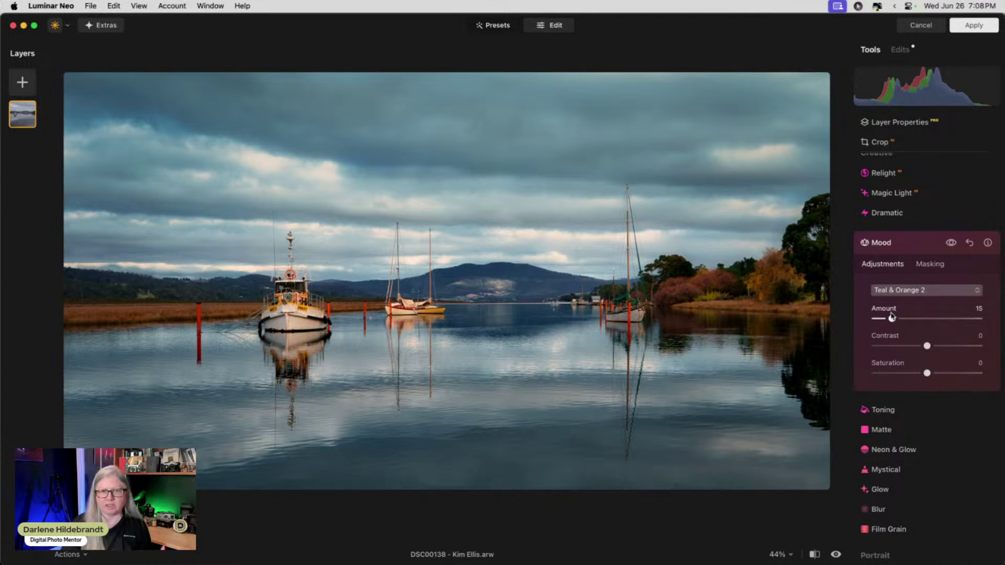
pyautogui.moveTo(892, 321)
pyautogui.mouseDown()
pyautogui.moveTo(870, 317)
pyautogui.moveTo(885, 317)
pyautogui.mouseUp()
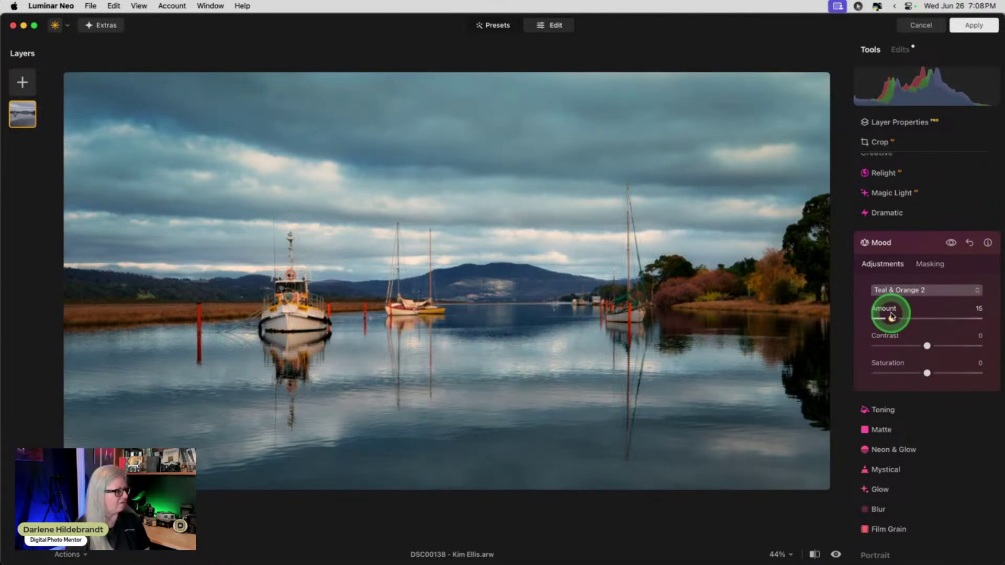
pyautogui.click(951, 242)
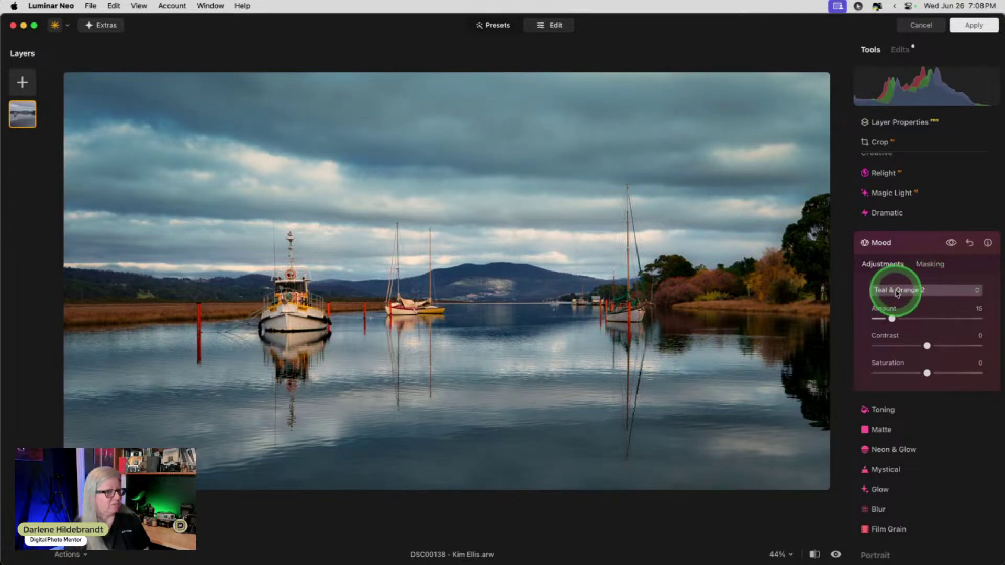
pyautogui.click(909, 245)
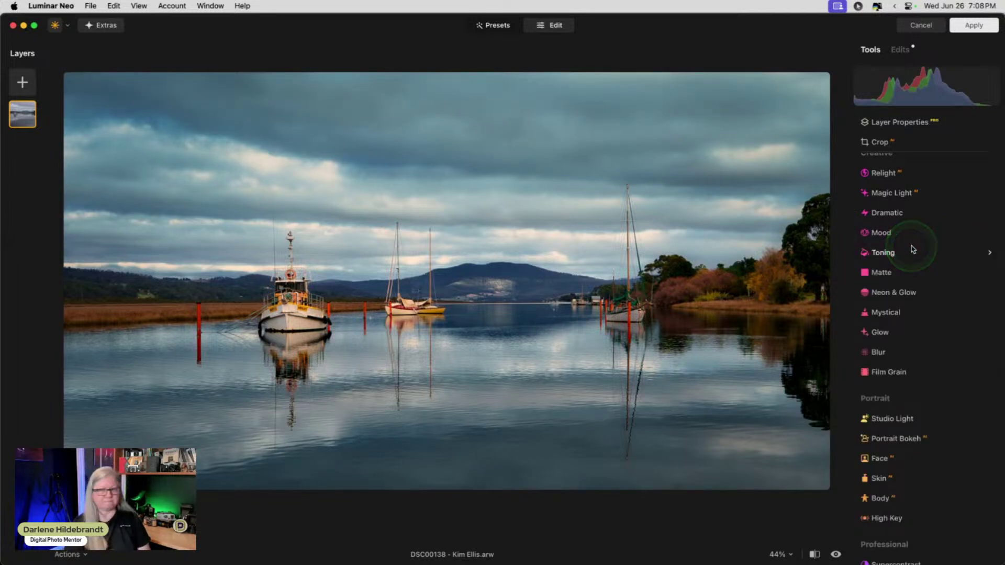
# - Compare the edited harbour photo with the original unedited version
pyautogui.press('\\')
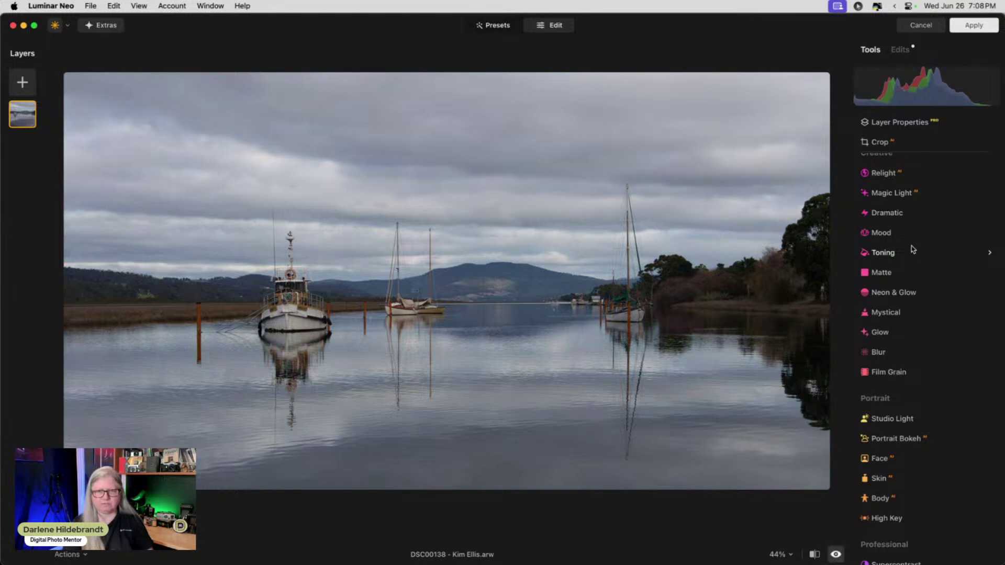
pyautogui.press('\\')
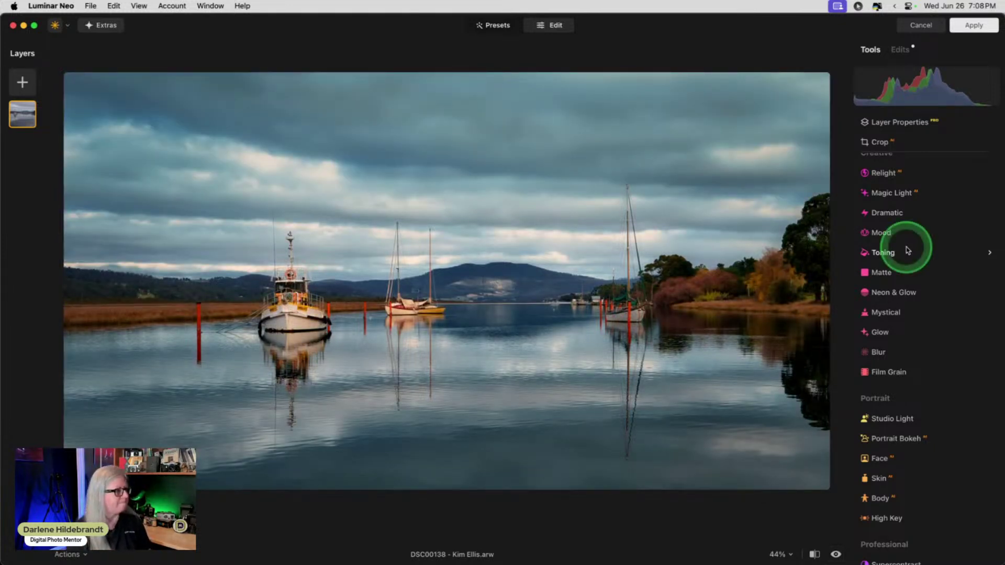
pyautogui.scroll(-3, 908, 251)
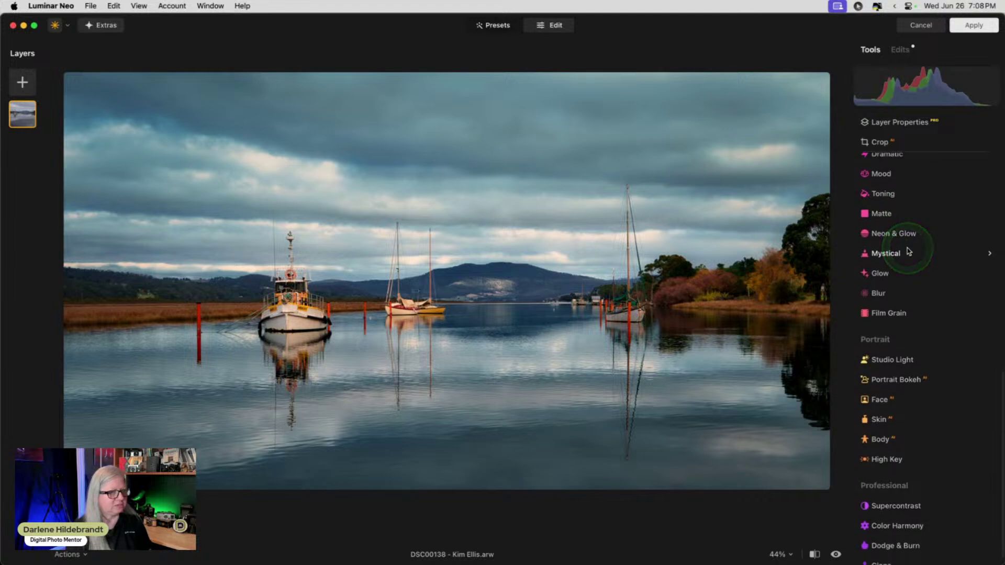
# - Try a Gaussian Blur with Amount 4 on the whole photo and look at its masking options
pyautogui.click(884, 313)
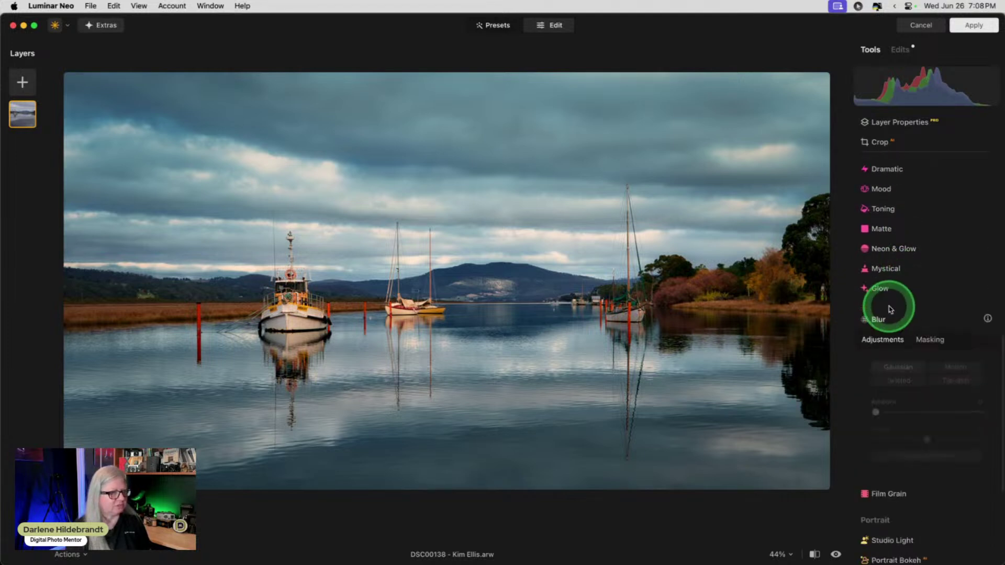
pyautogui.moveTo(874, 411)
pyautogui.mouseDown()
pyautogui.moveTo(900, 410)
pyautogui.moveTo(882, 411)
pyautogui.mouseUp()
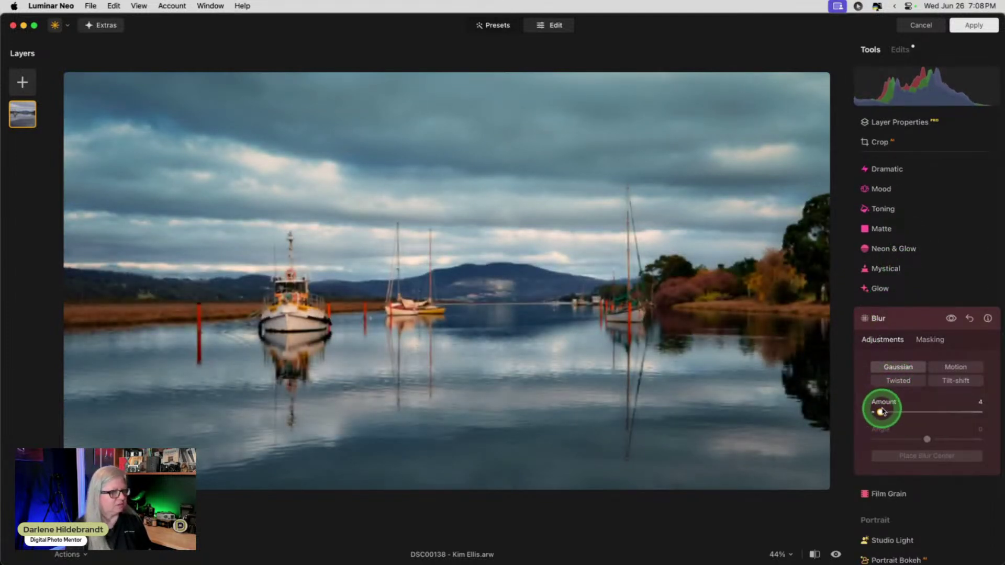
pyautogui.click(930, 340)
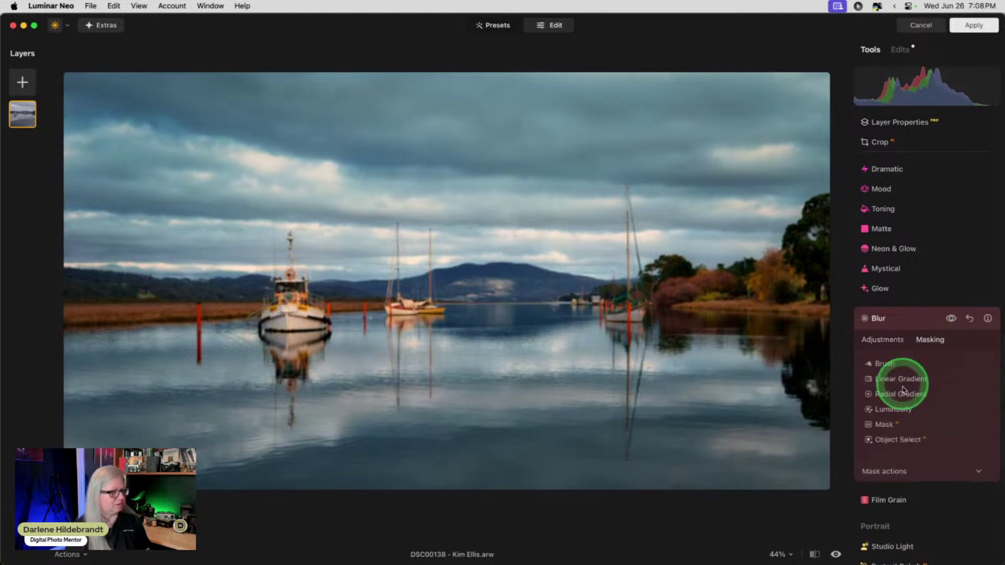
pyautogui.click(886, 470)
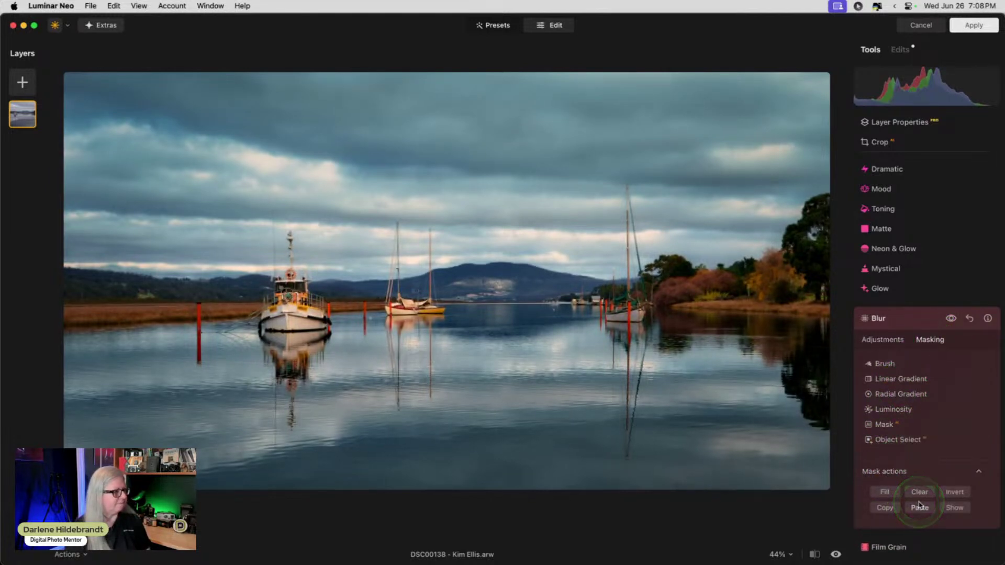
pyautogui.click(884, 341)
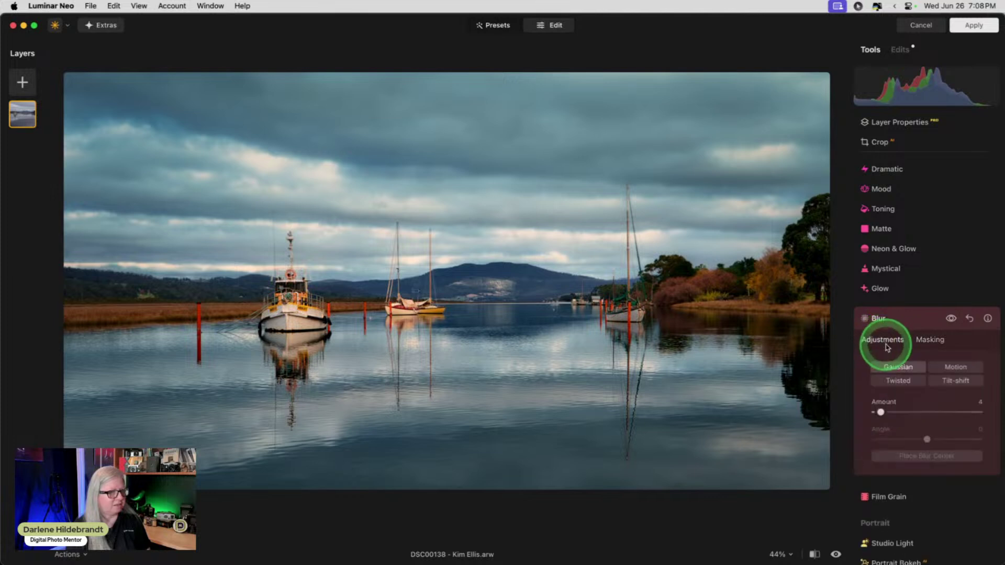
pyautogui.click(888, 415)
pyautogui.moveTo(882, 414)
pyautogui.mouseDown()
pyautogui.moveTo(912, 414)
pyautogui.moveTo(884, 413)
pyautogui.mouseUp()
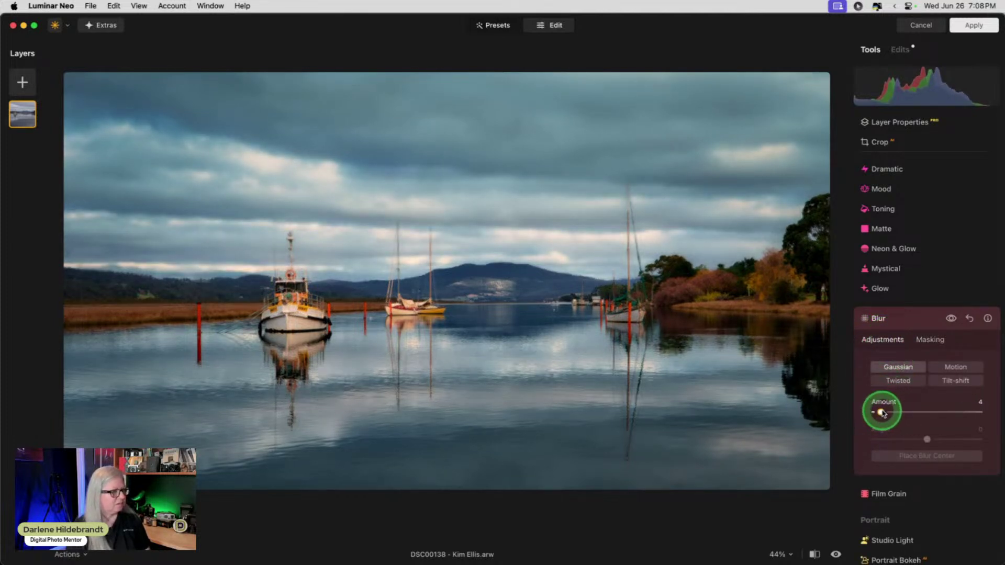
# - Try Motion blur on the whole photo, testing Amount 100, 10 and 4 before reducing it to 2
pyautogui.click(955, 367)
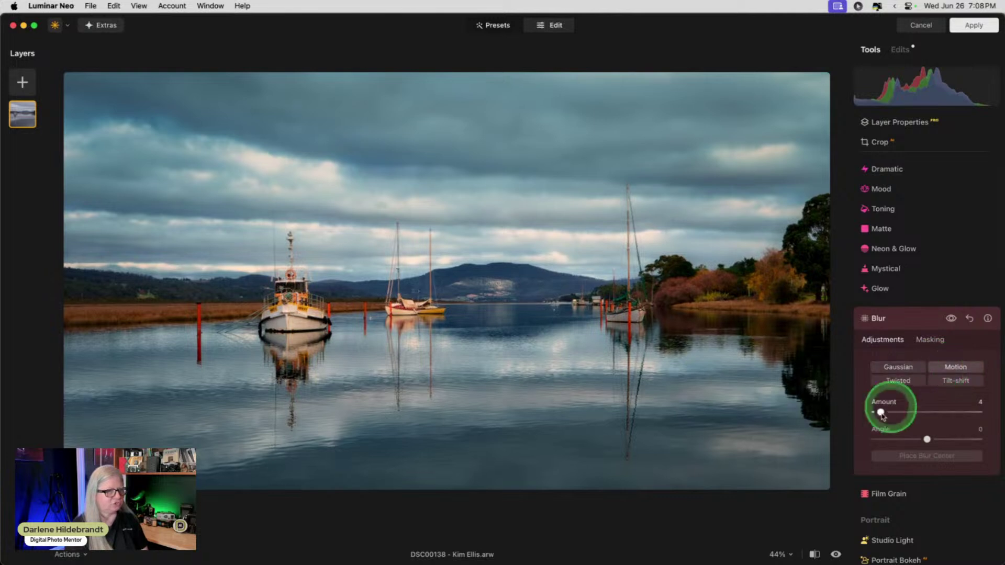
pyautogui.moveTo(882, 413); pyautogui.dragTo(977, 413)
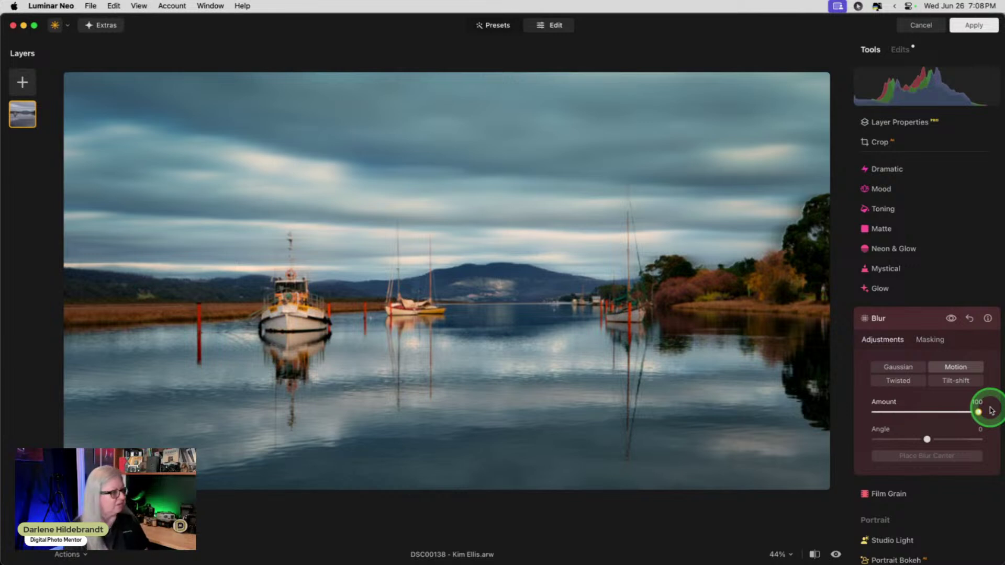
pyautogui.moveTo(991, 411); pyautogui.dragTo(876, 409)
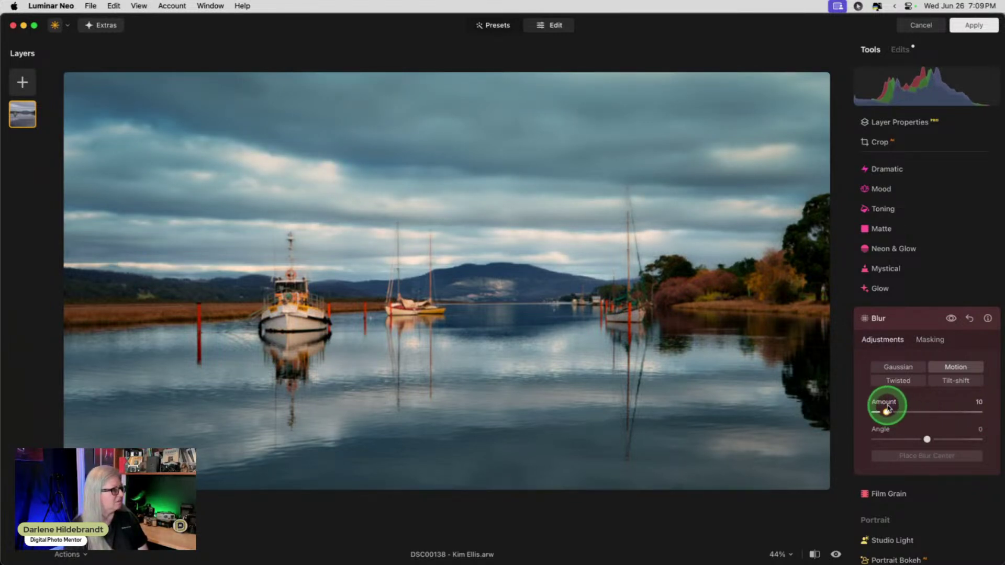
pyautogui.click(413, 322)
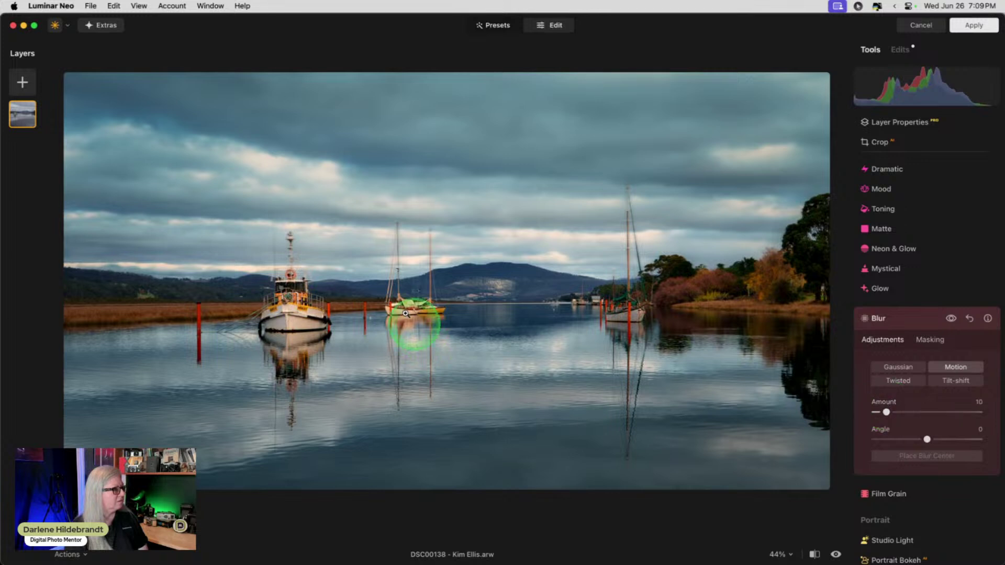
pyautogui.moveTo(886, 411); pyautogui.dragTo(881, 413)
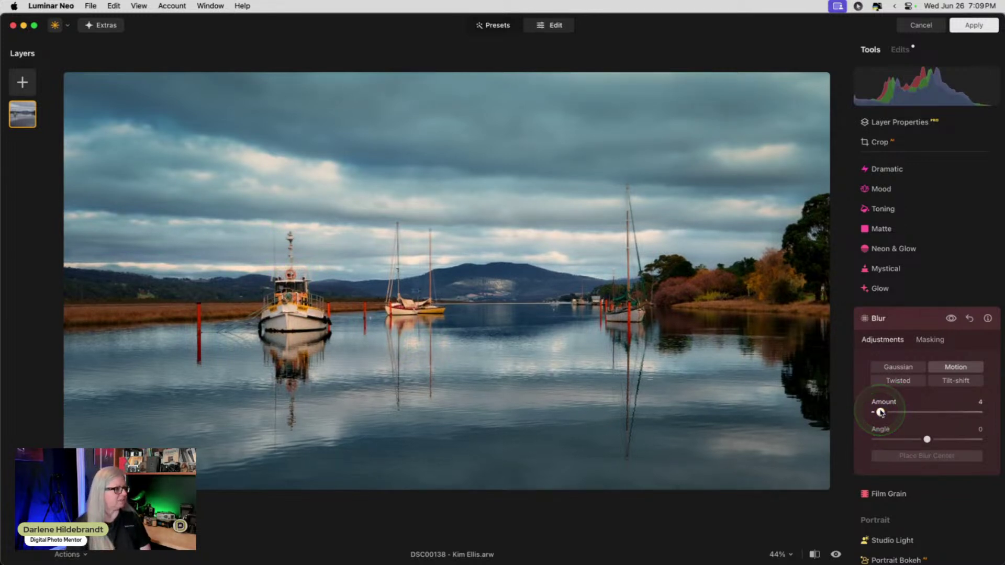
pyautogui.moveTo(882, 413)
pyautogui.mouseDown()
pyautogui.moveTo(993, 411)
pyautogui.moveTo(852, 409)
pyautogui.moveTo(879, 413)
pyautogui.mouseUp()
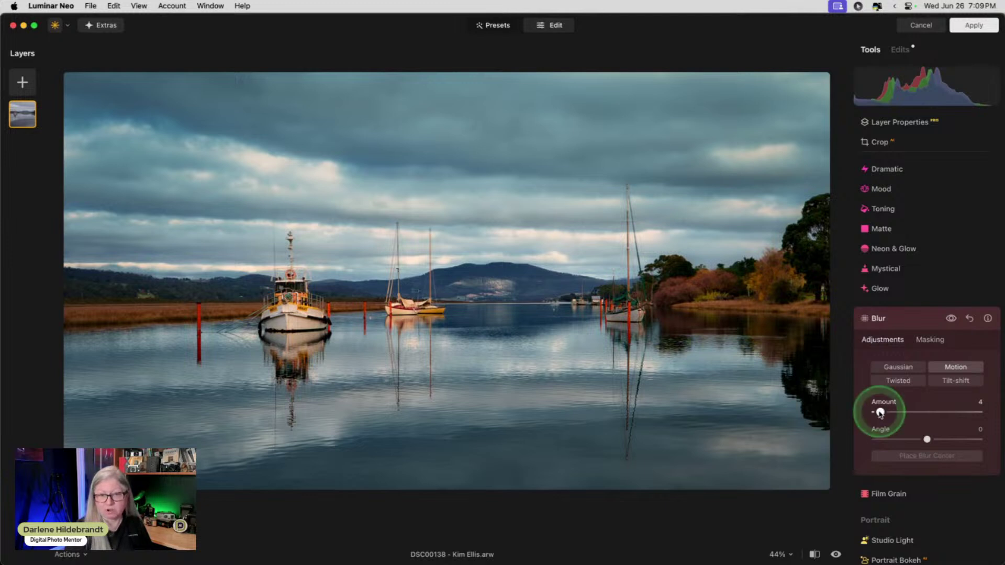
pyautogui.moveTo(880, 411); pyautogui.dragTo(880, 410)
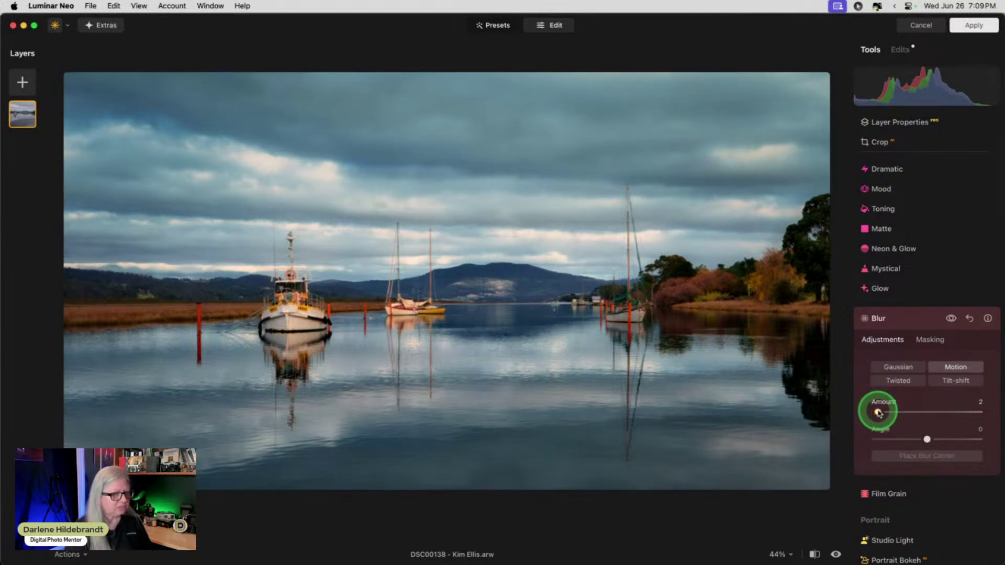
# - Switch the blur back to Gaussian and reset the Blur adjustments
pyautogui.click(896, 366)
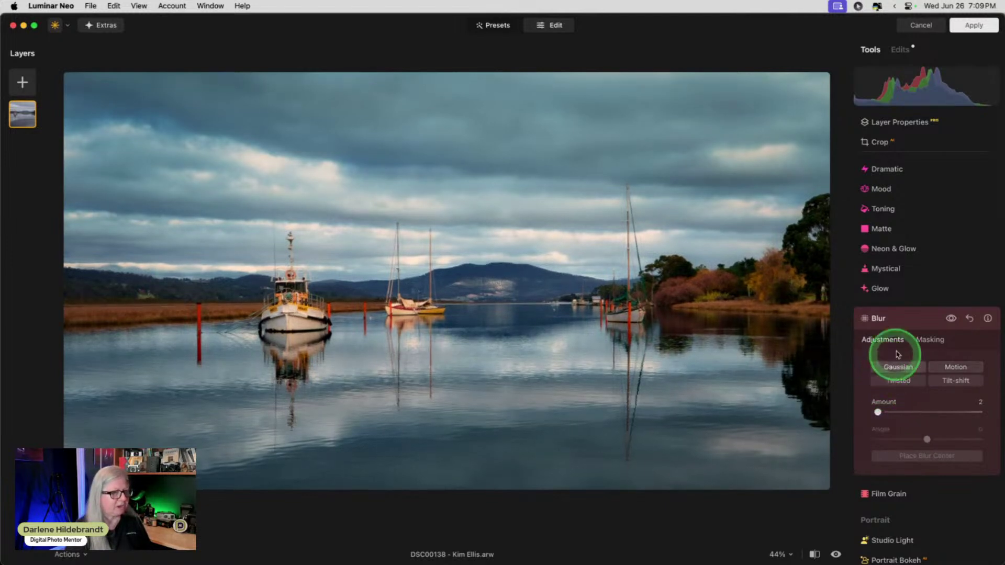
pyautogui.click(901, 321)
pyautogui.click(895, 314)
pyautogui.click(895, 365)
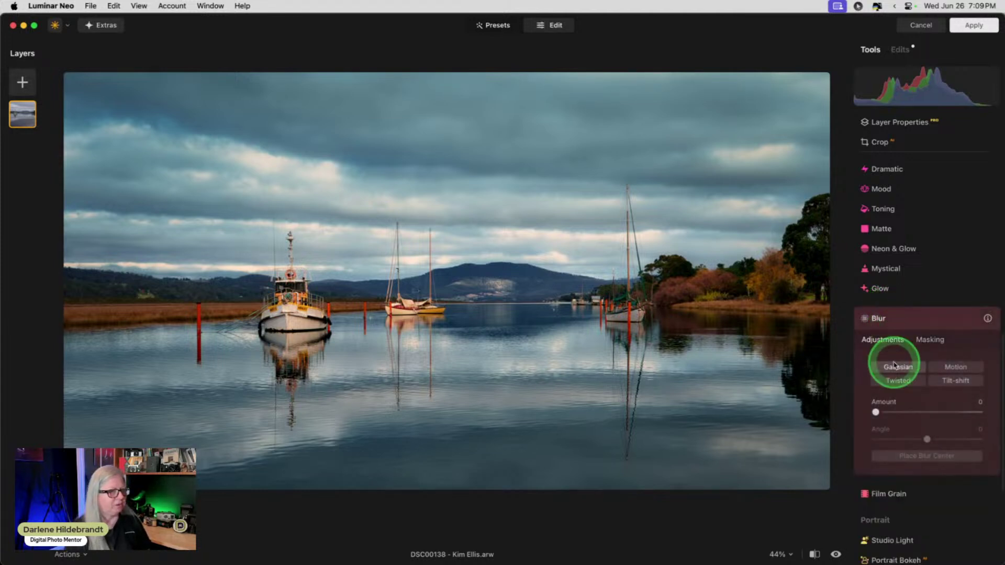
# - Apply Motion blur with Amount 100 and limit it to the Water mask
pyautogui.click(948, 368)
pyautogui.moveTo(874, 412); pyautogui.dragTo(980, 412)
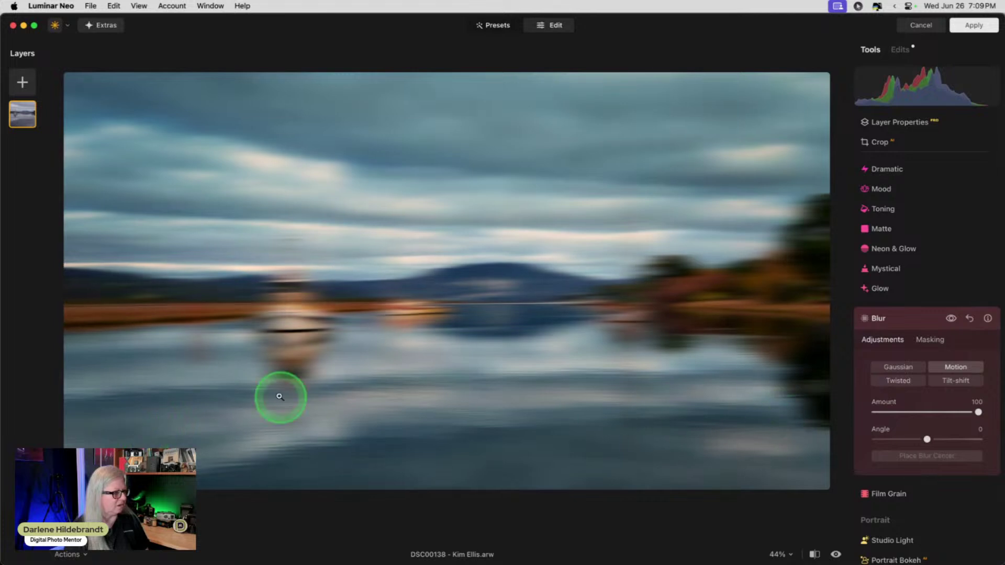
pyautogui.click(933, 339)
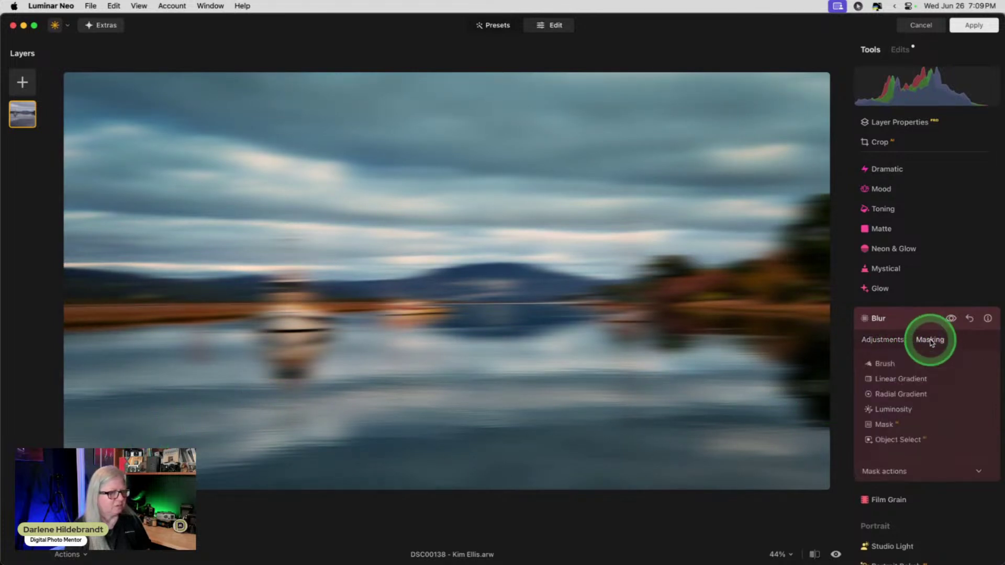
pyautogui.click(887, 421)
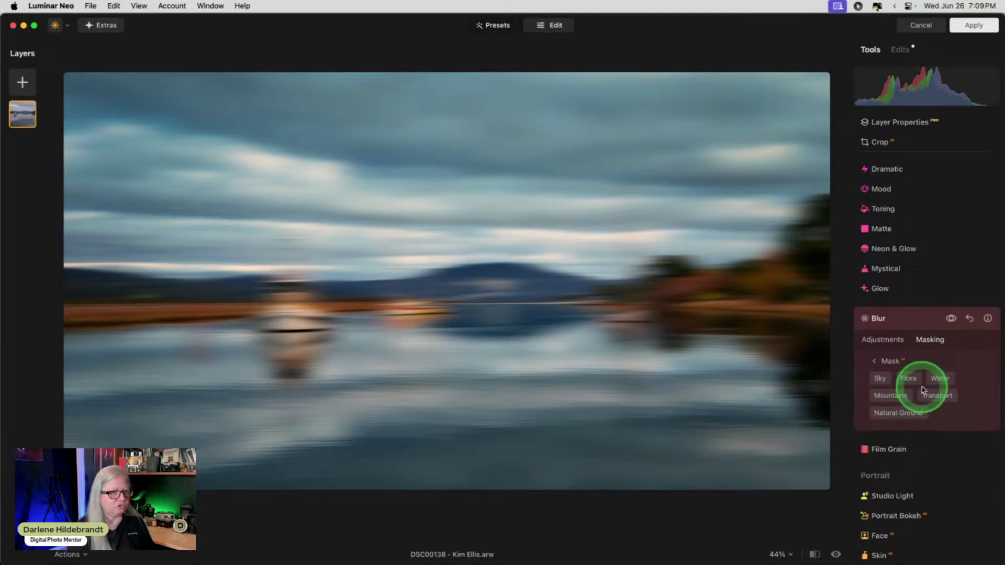
pyautogui.click(939, 379)
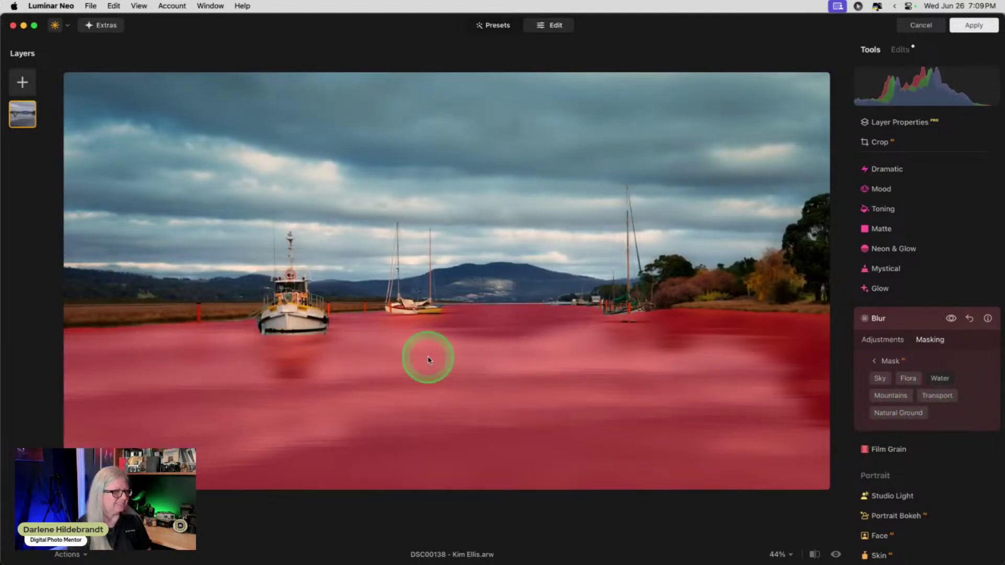
# - Subtract the large white boat's lower hull and the reflection directly beneath it from the blur mask using Object Select
pyautogui.click(884, 363)
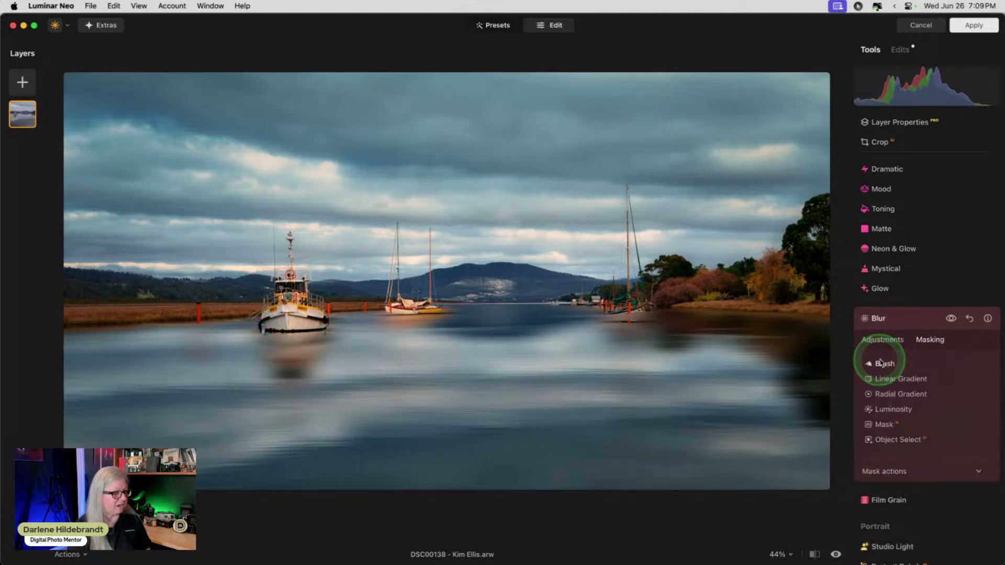
pyautogui.click(889, 363)
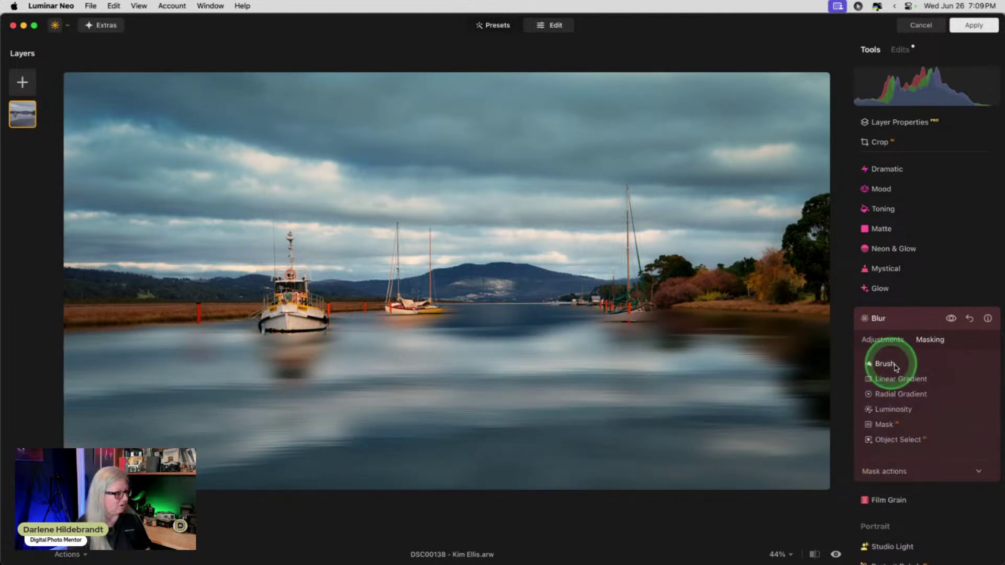
pyautogui.click(893, 439)
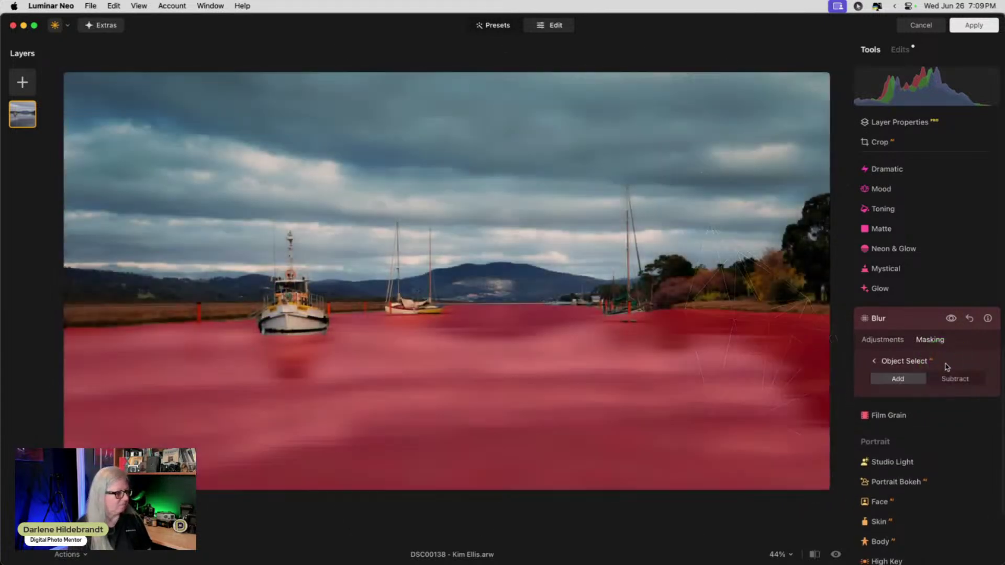
pyautogui.click(955, 378)
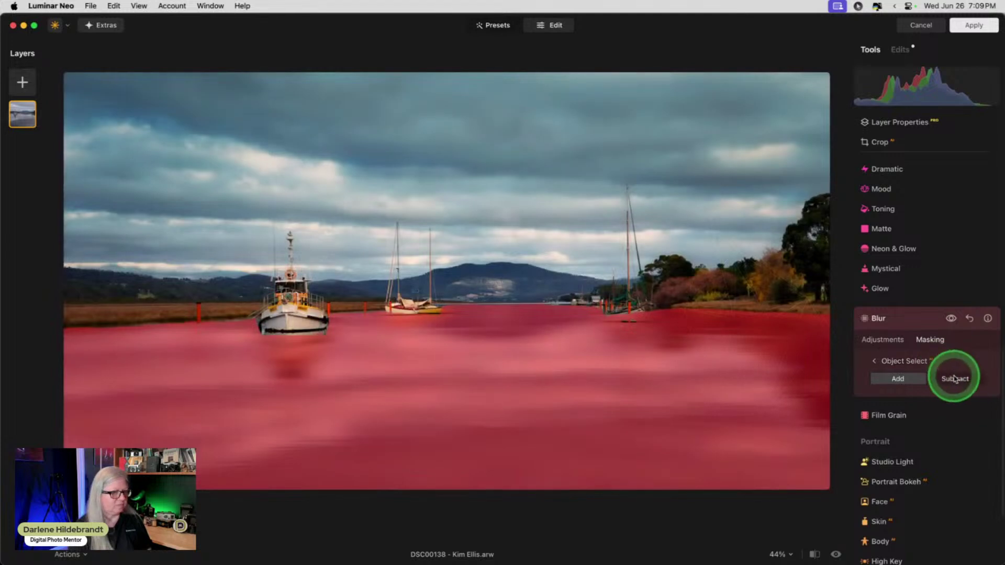
pyautogui.click(291, 343)
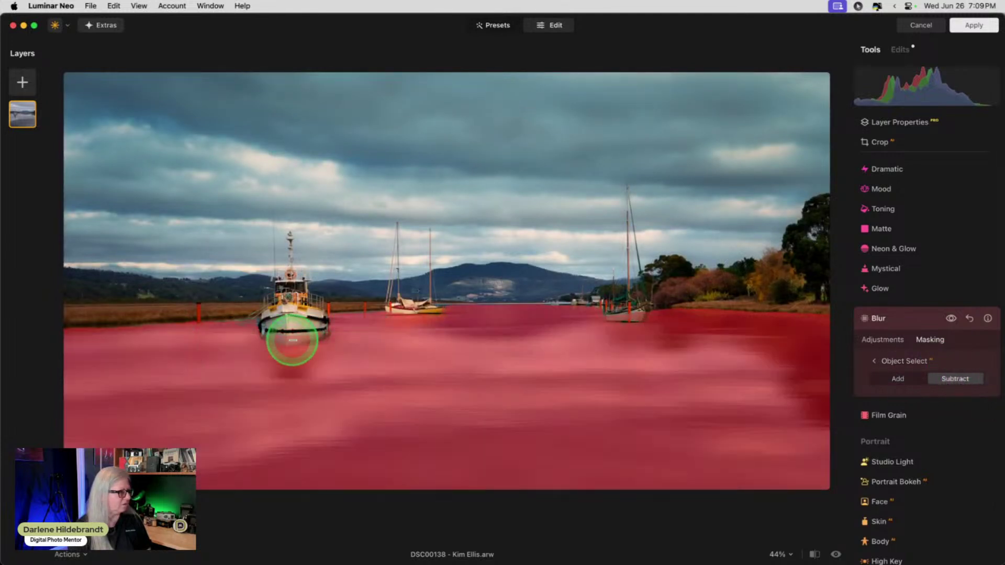
pyautogui.click(291, 365)
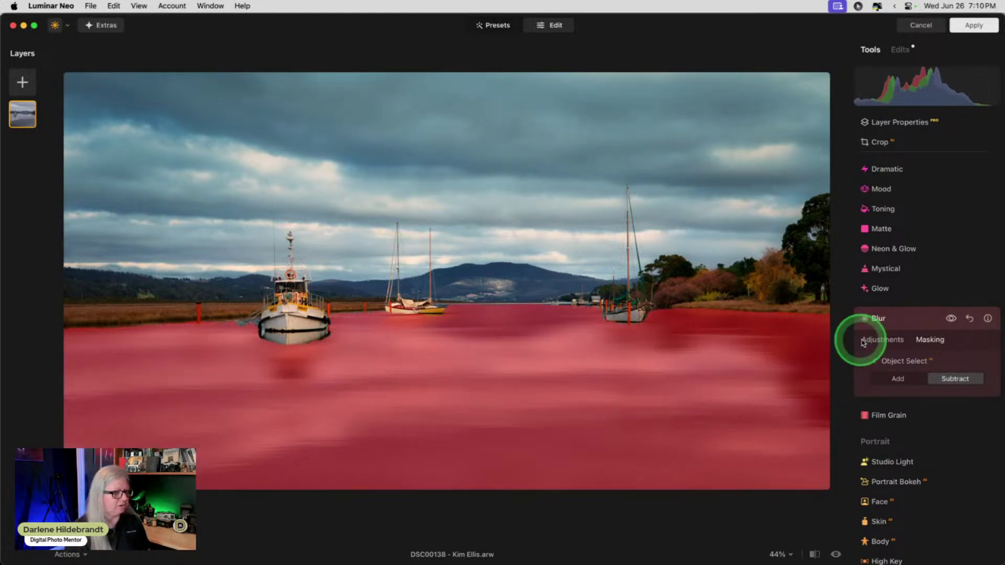
# - Paint the blur mask over the foreground water with a brush of Size 196, Softness 100 and Strength 68
pyautogui.click(880, 343)
pyautogui.click(874, 361)
pyautogui.click(881, 363)
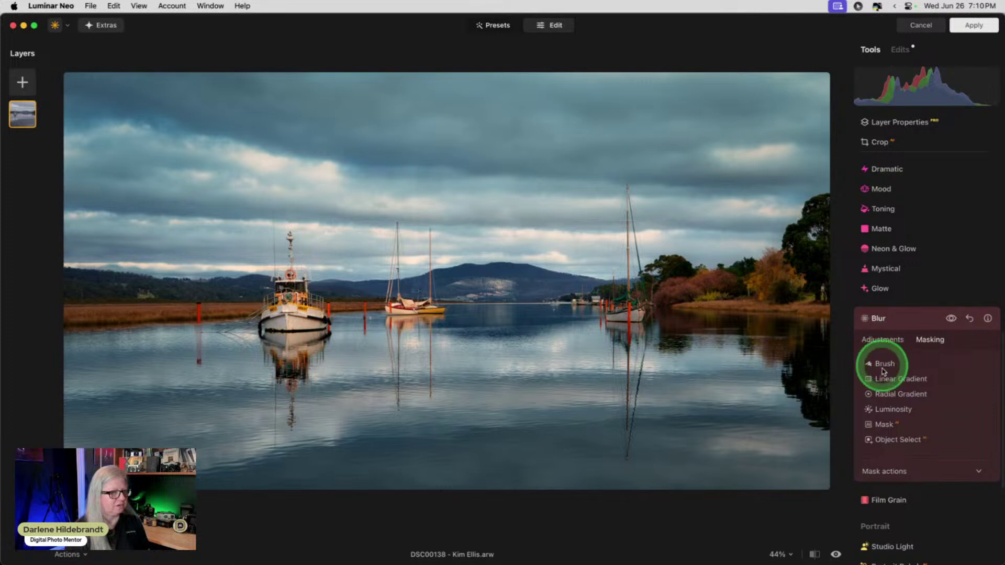
pyautogui.click(949, 381)
pyautogui.click(945, 462)
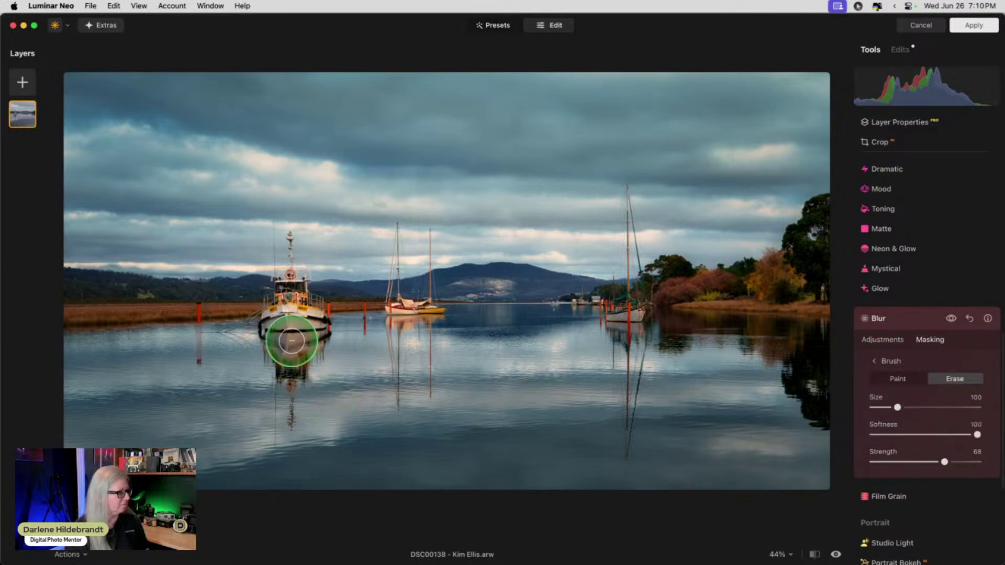
pyautogui.click(892, 361)
pyautogui.click(894, 362)
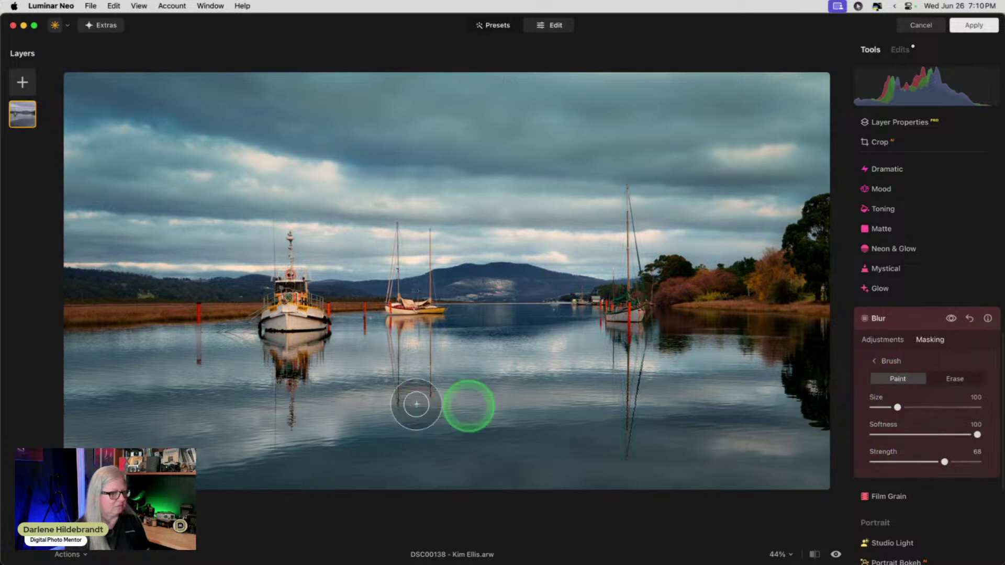
pyautogui.press(']')
pyautogui.press(']')
pyautogui.press(']')
pyautogui.press(']')
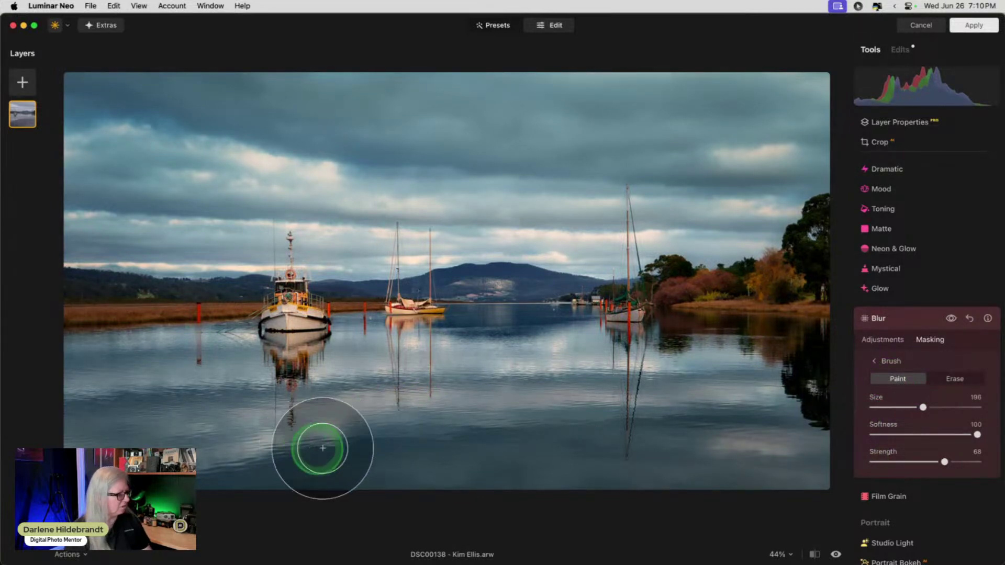
pyautogui.moveTo(447, 453); pyautogui.dragTo(134, 445)
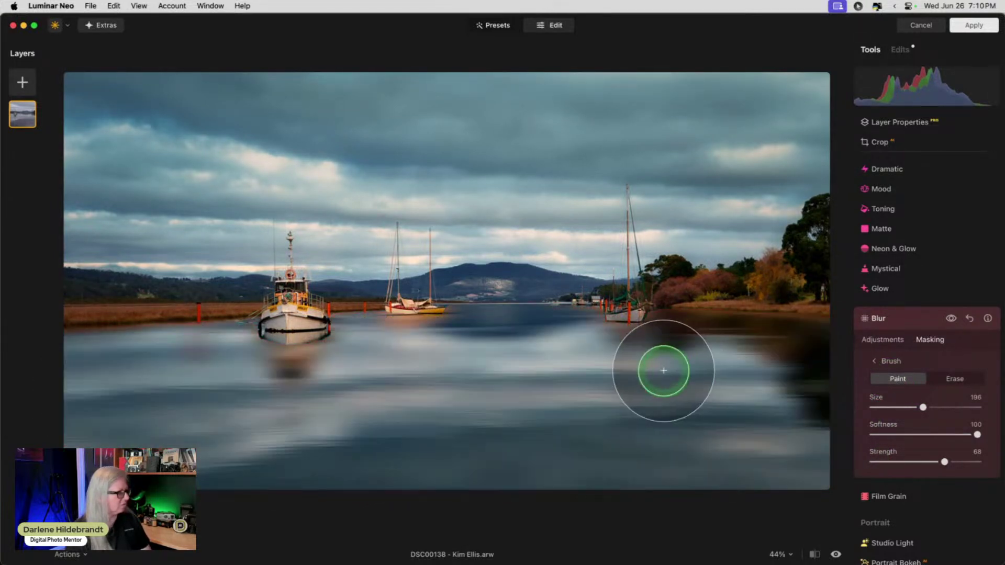
# - Erase the blur from the large white boat's hull and its reflection with a brush of Size 52
pyautogui.click(954, 379)
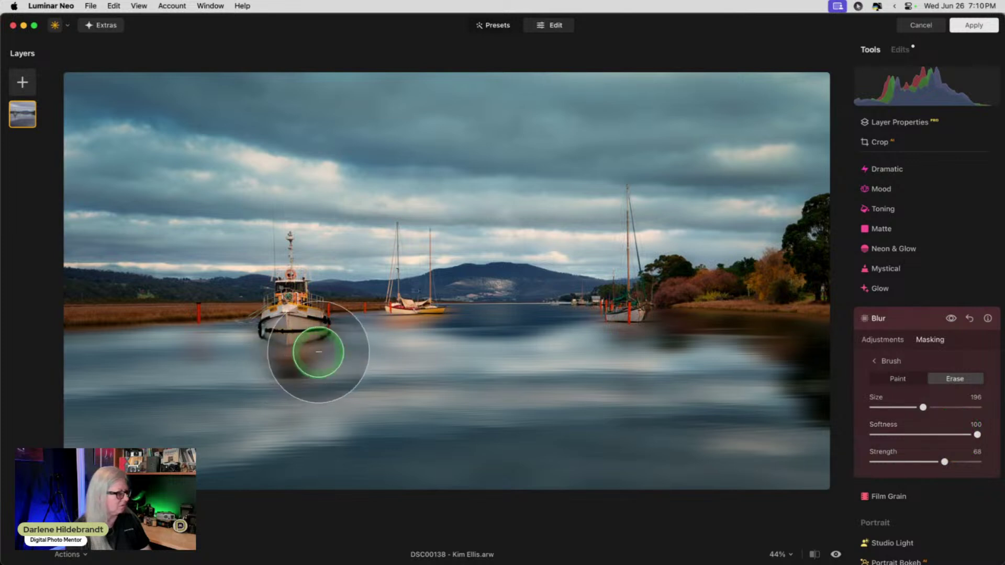
pyautogui.press('[')
pyautogui.press('[')
pyautogui.press('[')
pyautogui.press('[')
pyautogui.press('[')
pyautogui.press('[')
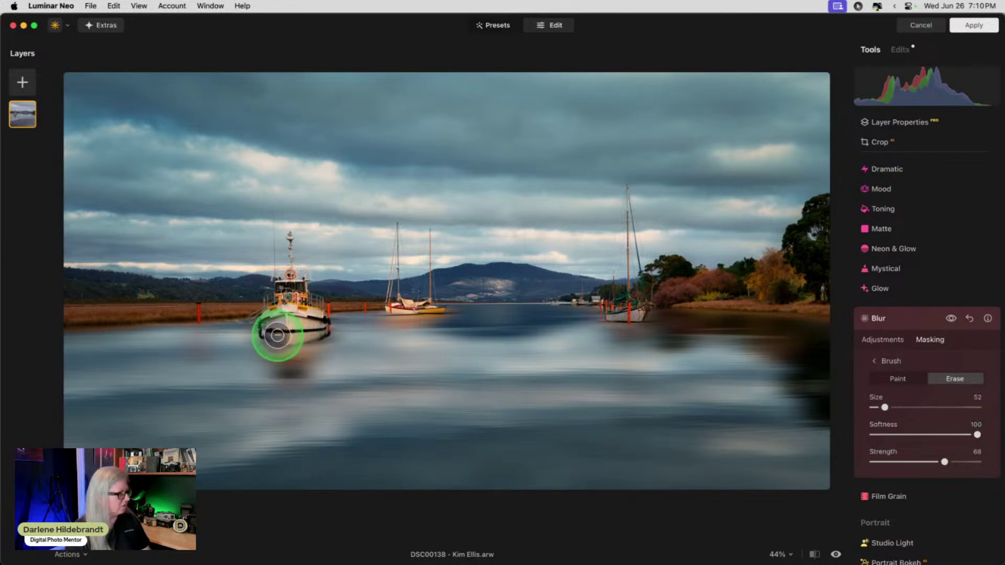
pyautogui.moveTo(274, 336)
pyautogui.mouseDown()
pyautogui.moveTo(318, 334)
pyautogui.moveTo(250, 325)
pyautogui.moveTo(289, 339)
pyautogui.moveTo(290, 376)
pyautogui.mouseUp()
pyautogui.moveTo(282, 315); pyautogui.dragTo(288, 365)
pyautogui.moveTo(288, 314)
pyautogui.mouseDown()
pyautogui.moveTo(291, 400)
pyautogui.moveTo(287, 341)
pyautogui.moveTo(303, 344)
pyautogui.moveTo(295, 394)
pyautogui.moveTo(277, 324)
pyautogui.moveTo(247, 319)
pyautogui.moveTo(345, 334)
pyautogui.mouseUp()
# - Erase the blur from the red posts, the distant sailboats and the tree-lined shoreline
pyautogui.moveTo(199, 348); pyautogui.dragTo(206, 299)
pyautogui.moveTo(355, 307)
pyautogui.mouseDown()
pyautogui.moveTo(414, 316)
pyautogui.moveTo(398, 274)
pyautogui.moveTo(415, 326)
pyautogui.moveTo(385, 296)
pyautogui.moveTo(378, 304)
pyautogui.moveTo(365, 291)
pyautogui.moveTo(426, 314)
pyautogui.mouseUp()
pyautogui.moveTo(625, 326)
pyautogui.mouseDown()
pyautogui.moveTo(638, 308)
pyautogui.moveTo(590, 305)
pyautogui.mouseUp()
pyautogui.moveTo(697, 310); pyautogui.dragTo(833, 317)
pyautogui.moveTo(649, 303); pyautogui.dragTo(633, 277)
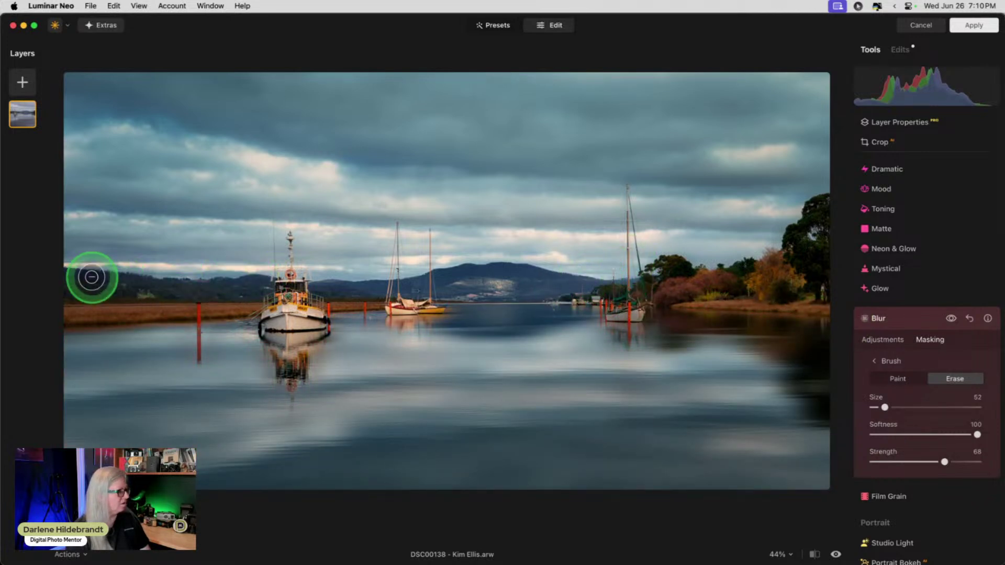
# - Paint the blur back over the water around the large white boat's reflection, enlarging the brush to Size 124 and lowering Strength to 32
pyautogui.click(899, 380)
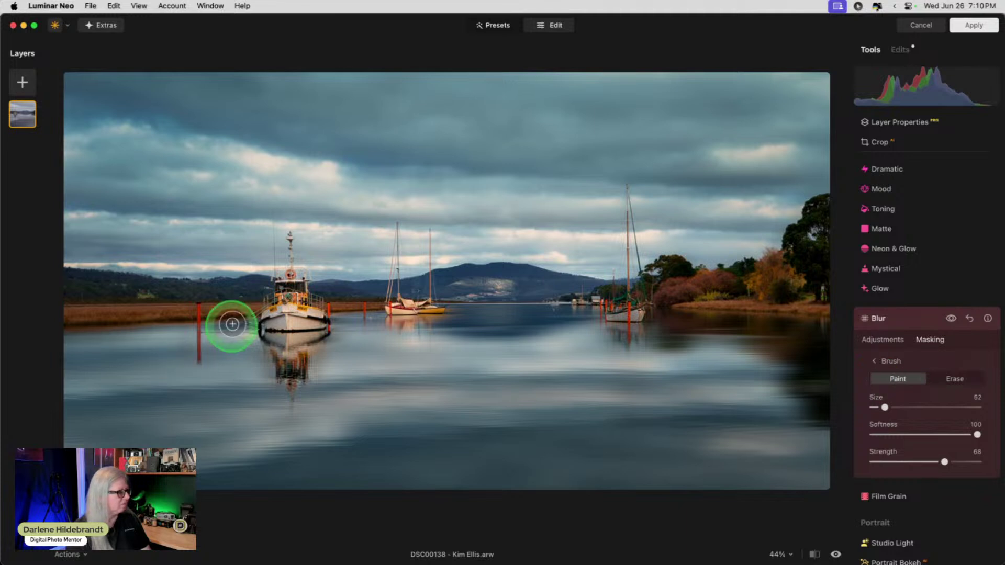
pyautogui.moveTo(240, 325)
pyautogui.mouseDown()
pyautogui.moveTo(249, 325)
pyautogui.moveTo(220, 359)
pyautogui.moveTo(209, 334)
pyautogui.moveTo(209, 366)
pyautogui.moveTo(246, 381)
pyautogui.mouseUp()
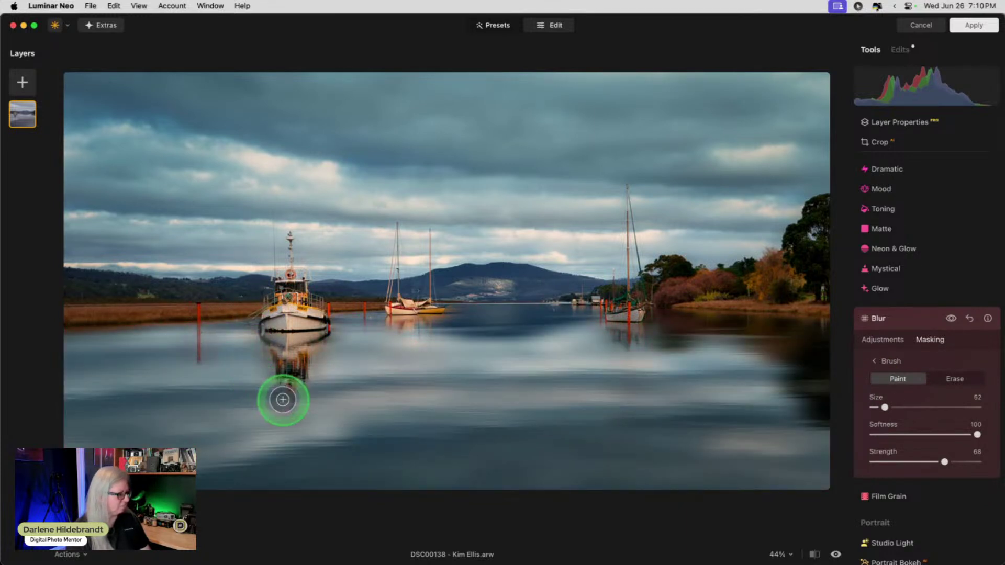
pyautogui.press(']')
pyautogui.press(']')
pyautogui.press(']')
pyautogui.press(']')
pyautogui.moveTo(945, 459); pyautogui.dragTo(909, 462)
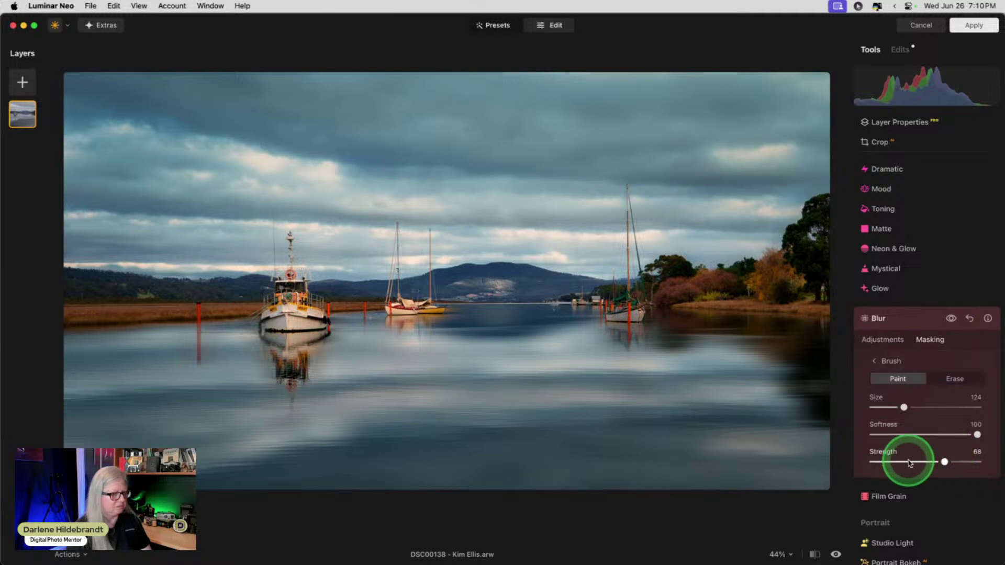
pyautogui.moveTo(320, 370); pyautogui.dragTo(325, 369)
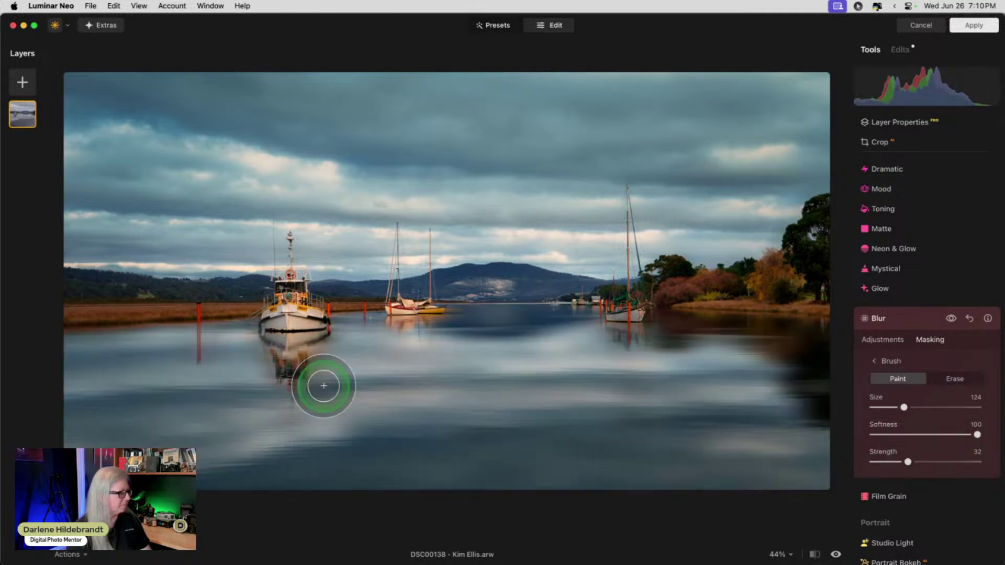
pyautogui.moveTo(270, 390); pyautogui.dragTo(258, 372)
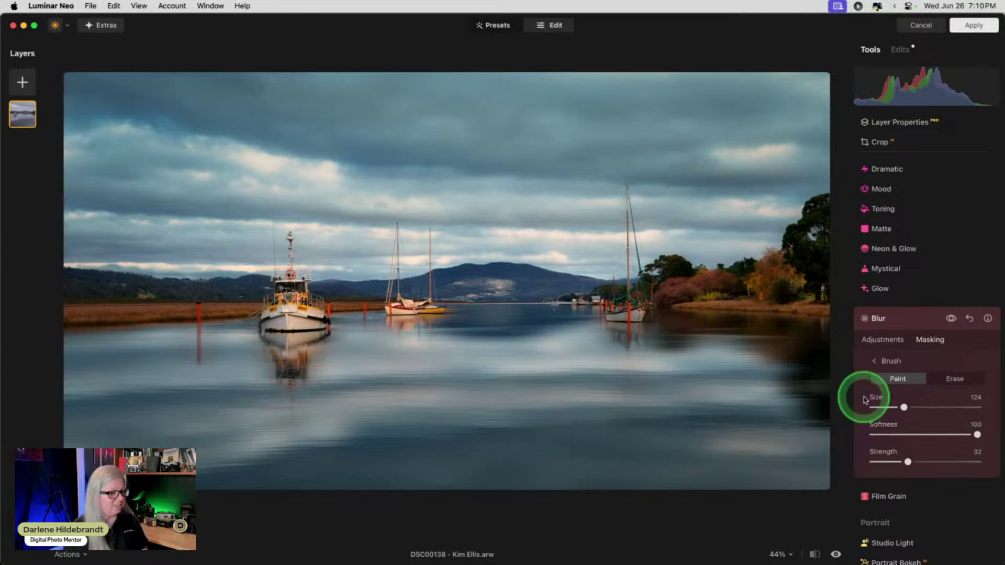
# - Compare the photo with and without the blur, and set the Motion blur Amount to 39
pyautogui.click(880, 341)
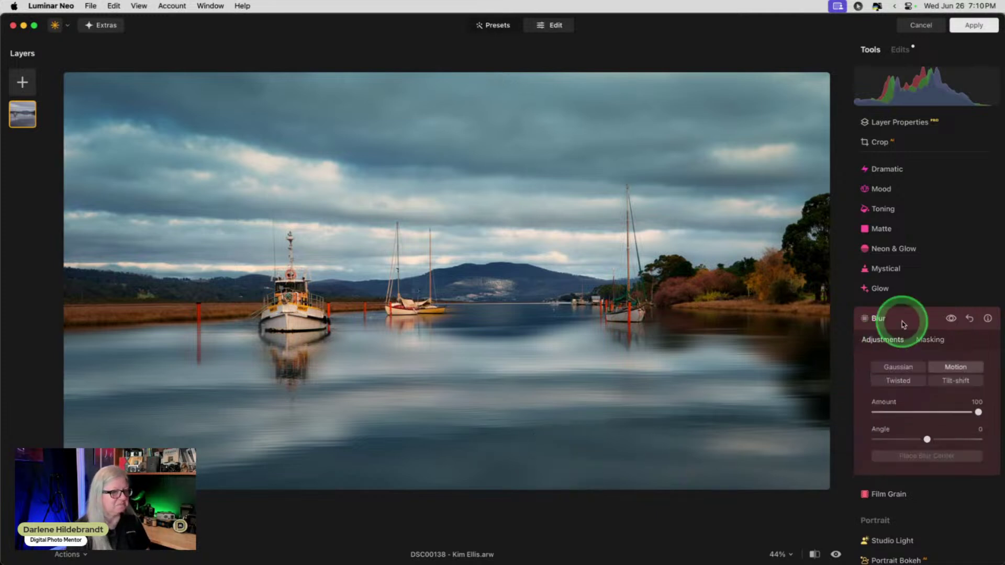
pyautogui.click(951, 319)
pyautogui.click(951, 319)
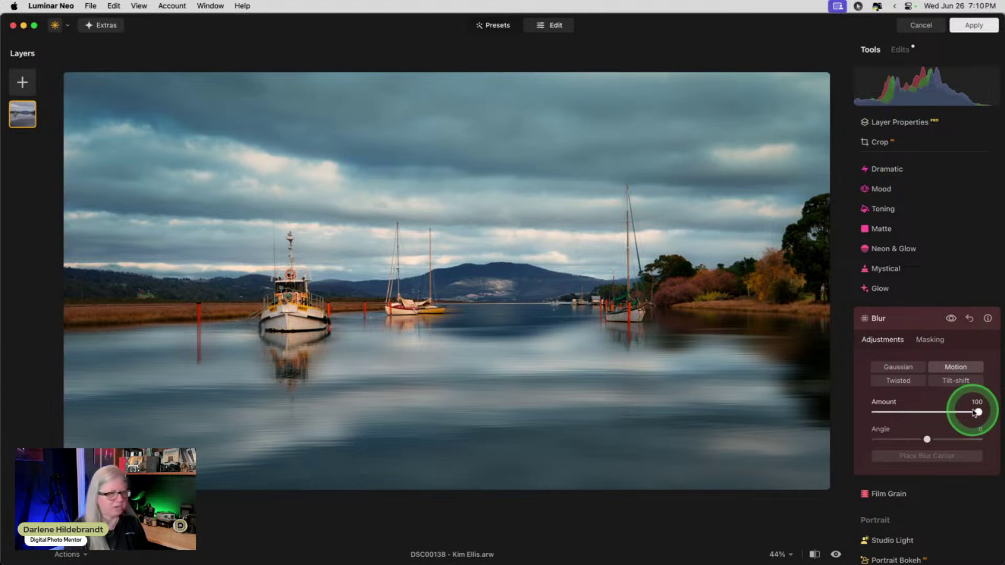
pyautogui.moveTo(971, 413); pyautogui.dragTo(916, 410)
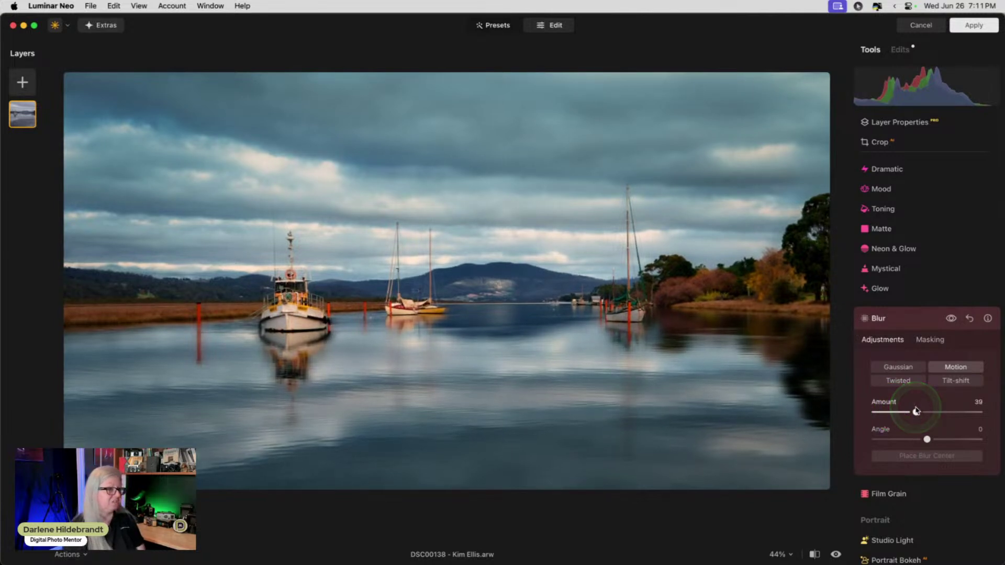
# - Partly erase the blur from the large white boat's reflection with a brush of Size 124 and Strength 36
pyautogui.click(924, 340)
pyautogui.click(952, 377)
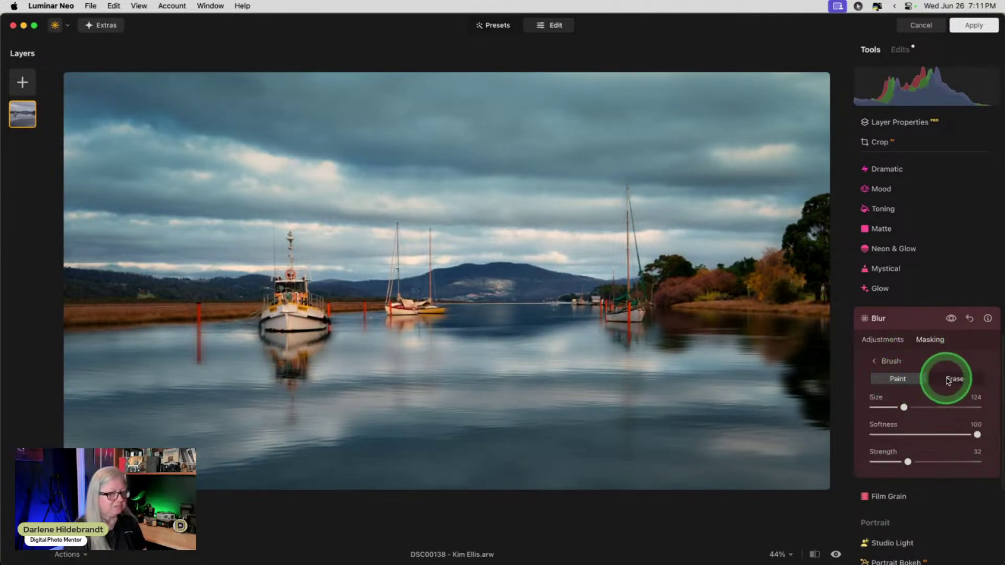
pyautogui.moveTo(908, 462); pyautogui.dragTo(911, 460)
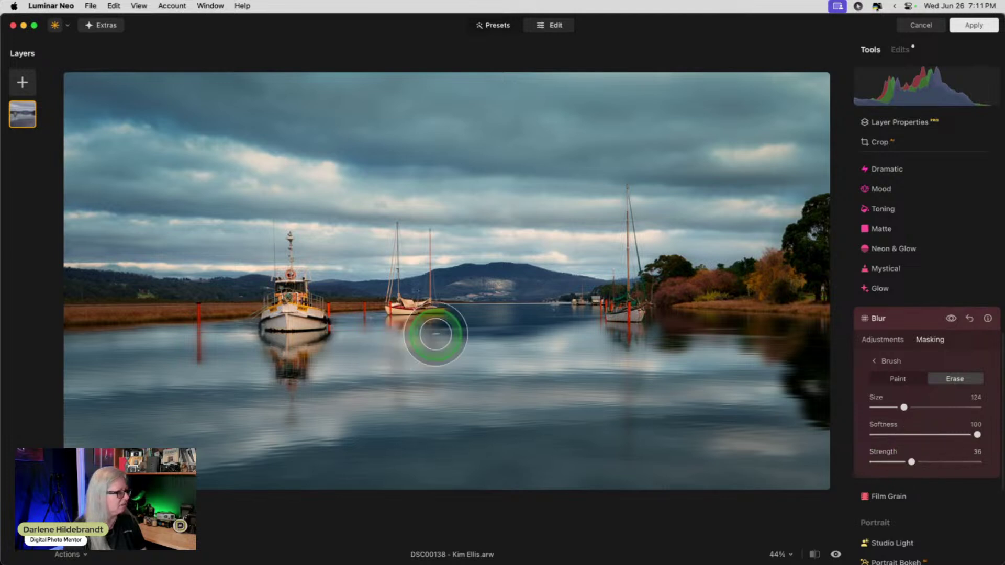
pyautogui.moveTo(314, 331)
pyautogui.mouseDown()
pyautogui.moveTo(257, 331)
pyautogui.moveTo(315, 336)
pyautogui.moveTo(323, 319)
pyautogui.moveTo(305, 364)
pyautogui.moveTo(260, 322)
pyautogui.moveTo(284, 361)
pyautogui.mouseUp()
# - Partly erase the blur along the grassy shoreline, the sailboats and the boats' mast reflections with a brush of Size 52
pyautogui.press('[')
pyautogui.press('[')
pyautogui.press('[')
pyautogui.press('[')
pyautogui.press('[')
pyautogui.press('[')
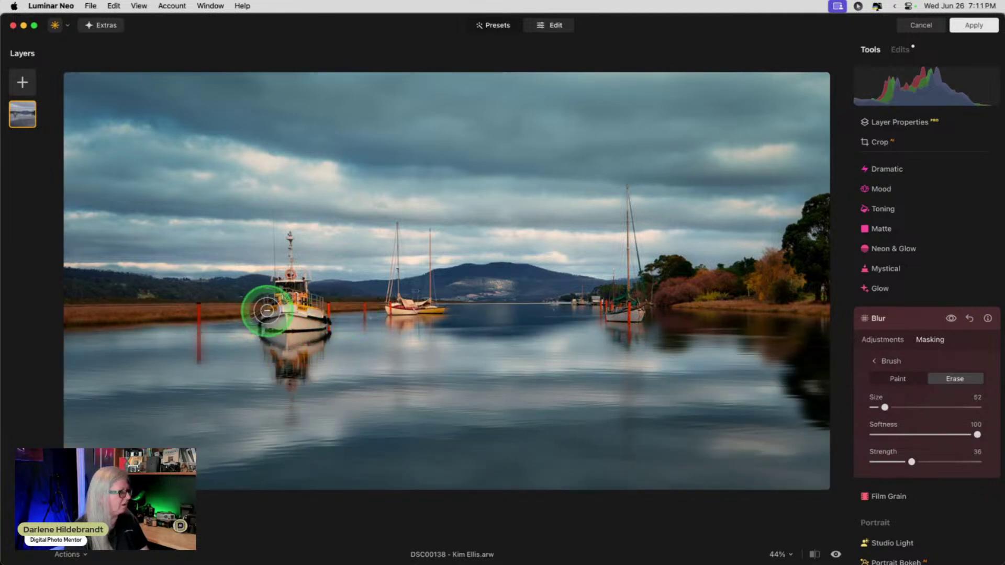
pyautogui.moveTo(262, 308)
pyautogui.mouseDown()
pyautogui.moveTo(127, 307)
pyautogui.moveTo(136, 310)
pyautogui.moveTo(45, 325)
pyautogui.moveTo(63, 322)
pyautogui.mouseUp()
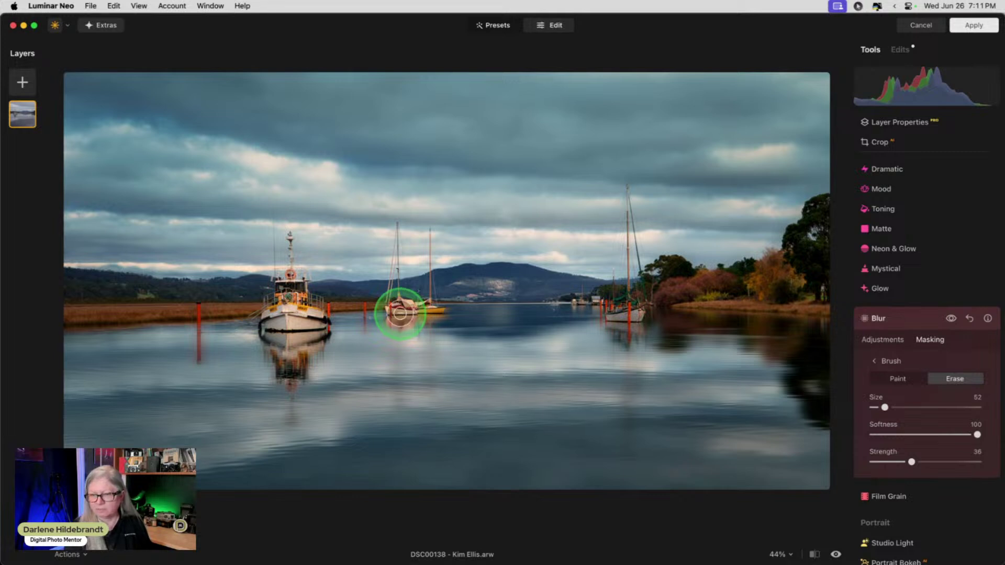
pyautogui.moveTo(399, 302)
pyautogui.mouseDown()
pyautogui.moveTo(406, 340)
pyautogui.moveTo(424, 303)
pyautogui.moveTo(451, 310)
pyautogui.moveTo(380, 306)
pyautogui.moveTo(578, 286)
pyautogui.moveTo(619, 303)
pyautogui.mouseUp()
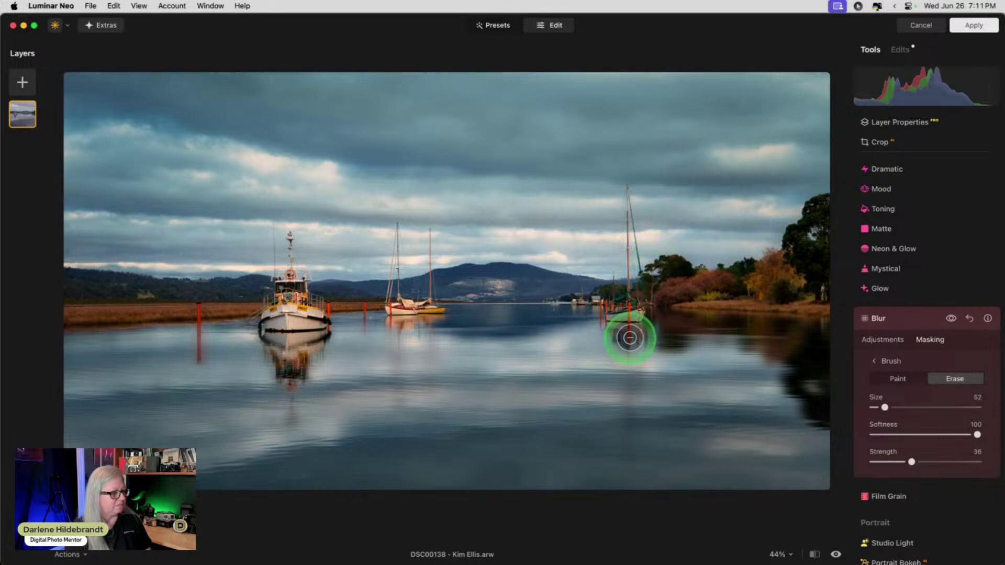
pyautogui.moveTo(628, 337); pyautogui.dragTo(632, 401)
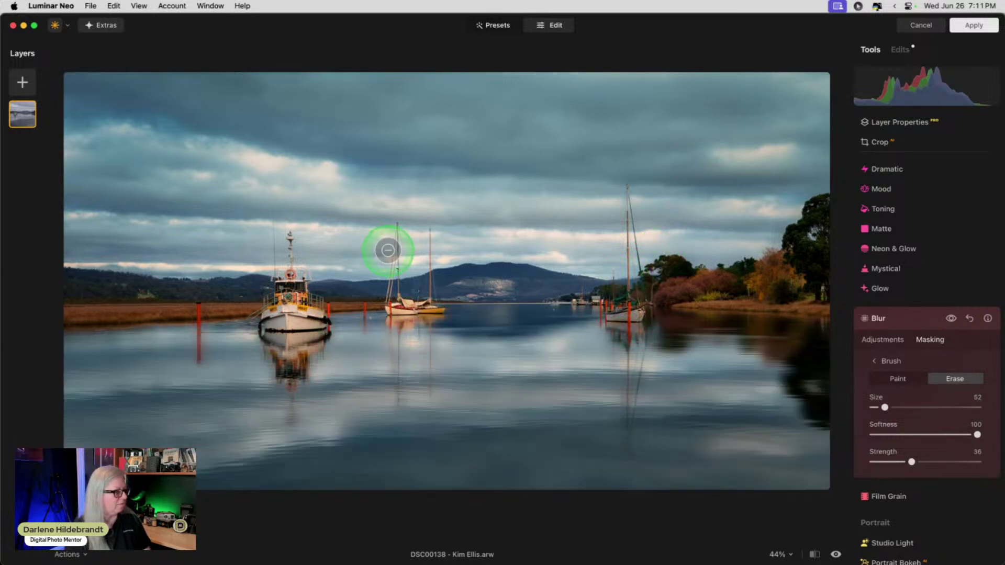
pyautogui.moveTo(288, 426)
pyautogui.mouseDown()
pyautogui.moveTo(294, 369)
pyautogui.moveTo(287, 300)
pyautogui.mouseUp()
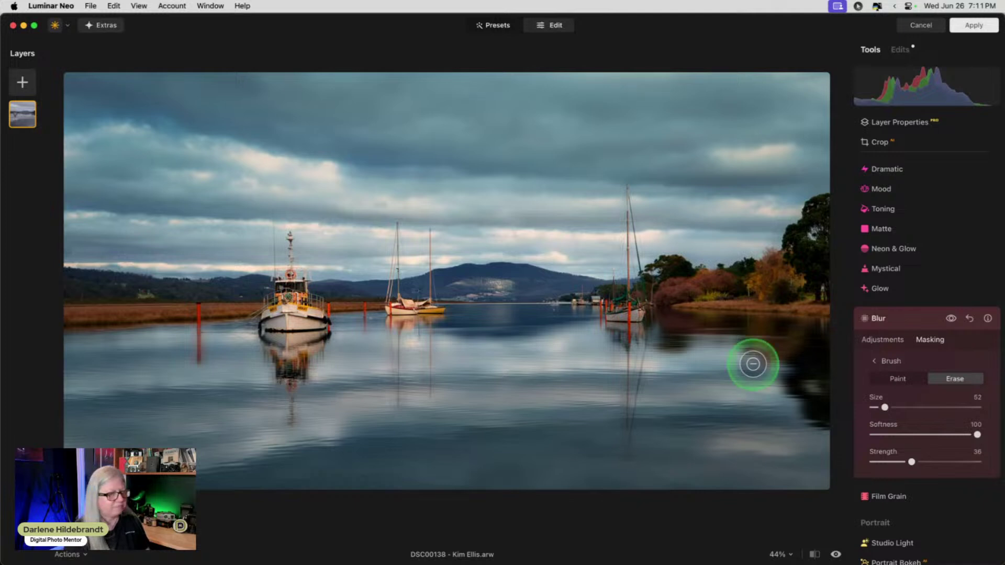
# - Apply the finished edit back to Lightroom Classic and open the returned TIFF in the Develop module
pyautogui.click(919, 319)
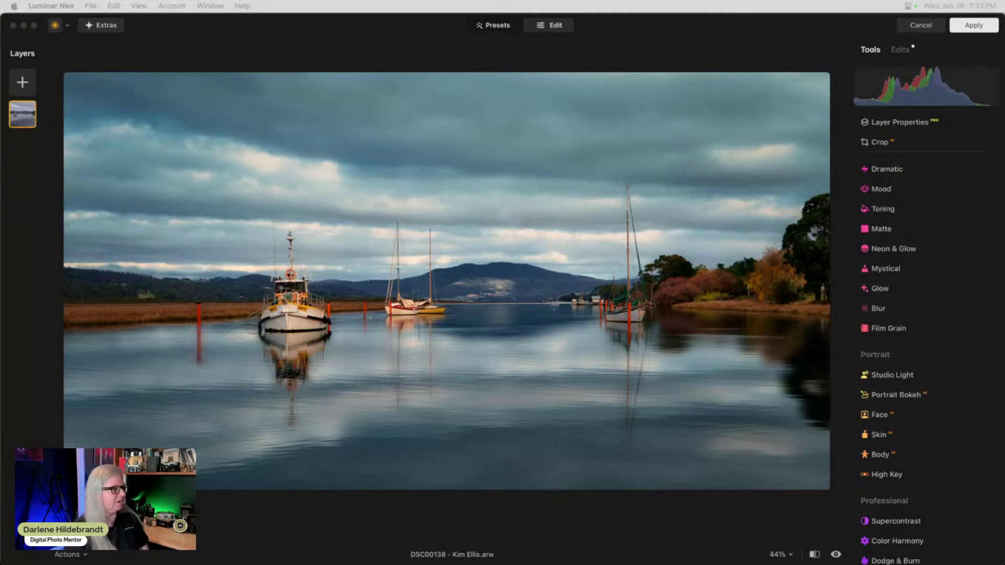
pyautogui.click(810, 50)
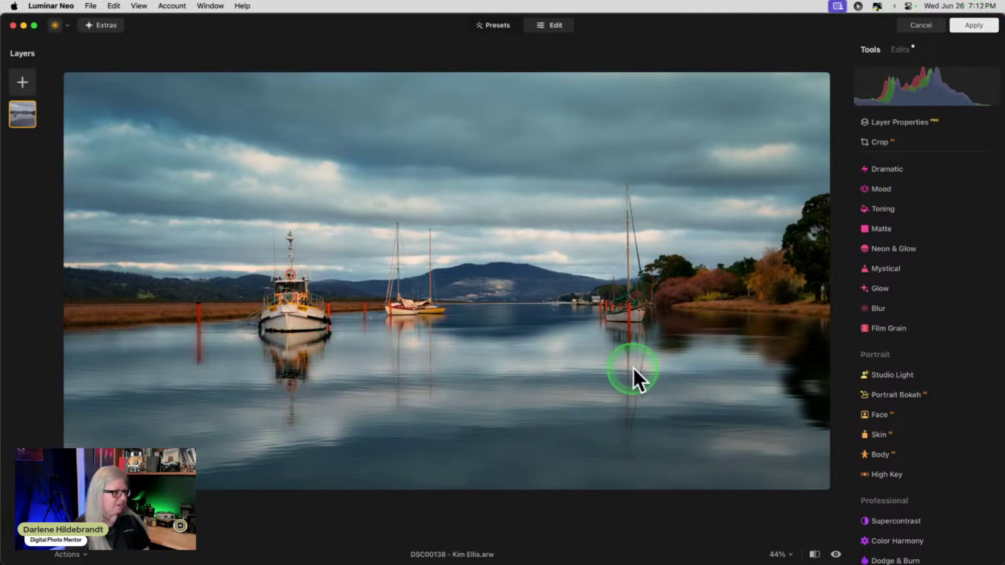
pyautogui.click(973, 26)
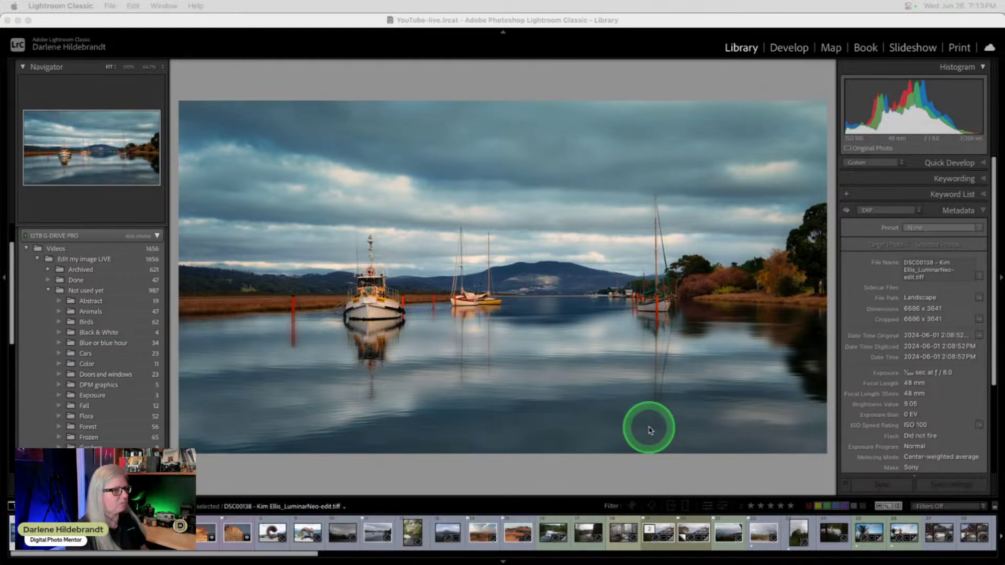
pyautogui.click(759, 434)
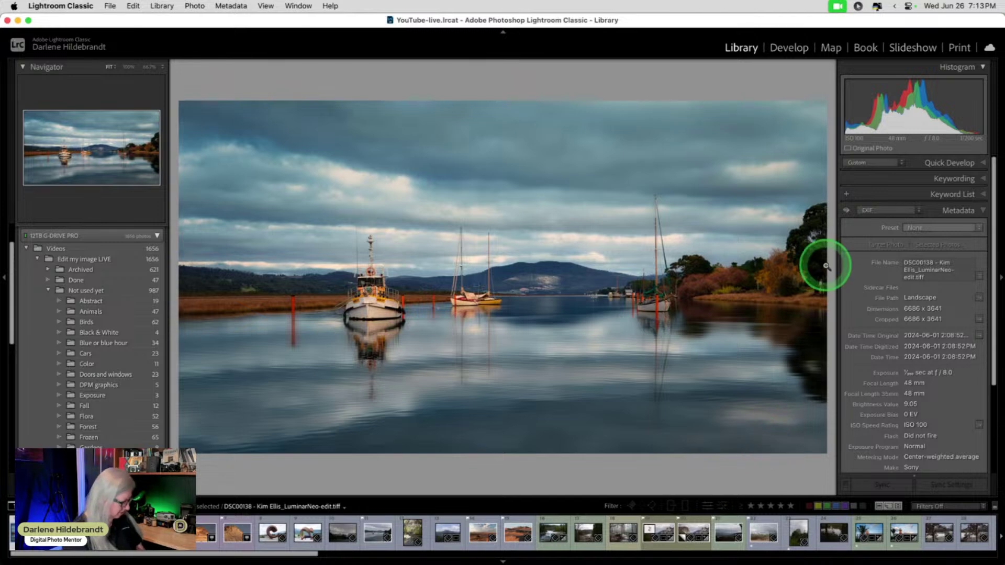
pyautogui.press('d')
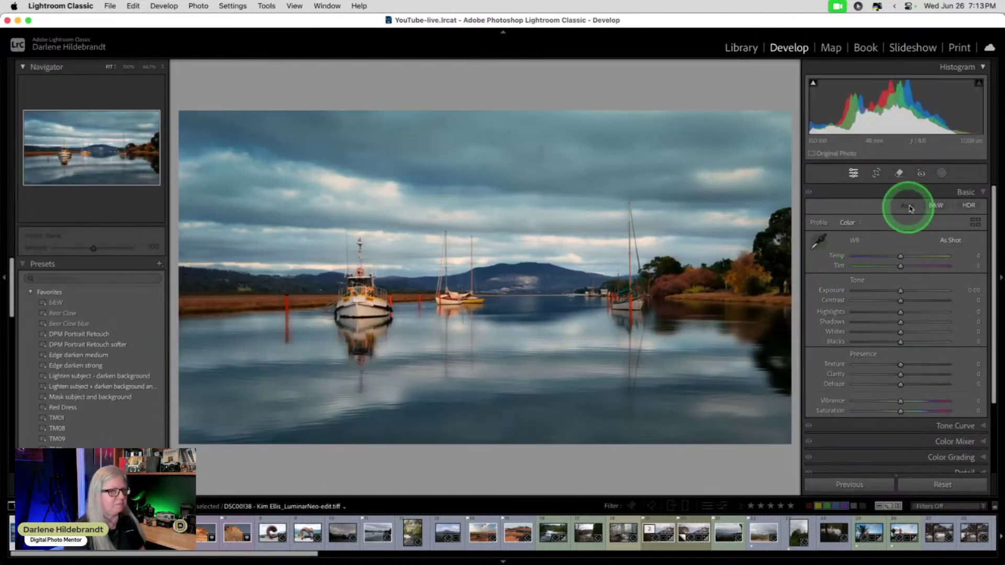
# - Create a Select Sky mask and soften the sky with Texture -26 and Sharpness -44
pyautogui.click(941, 173)
pyautogui.click(892, 214)
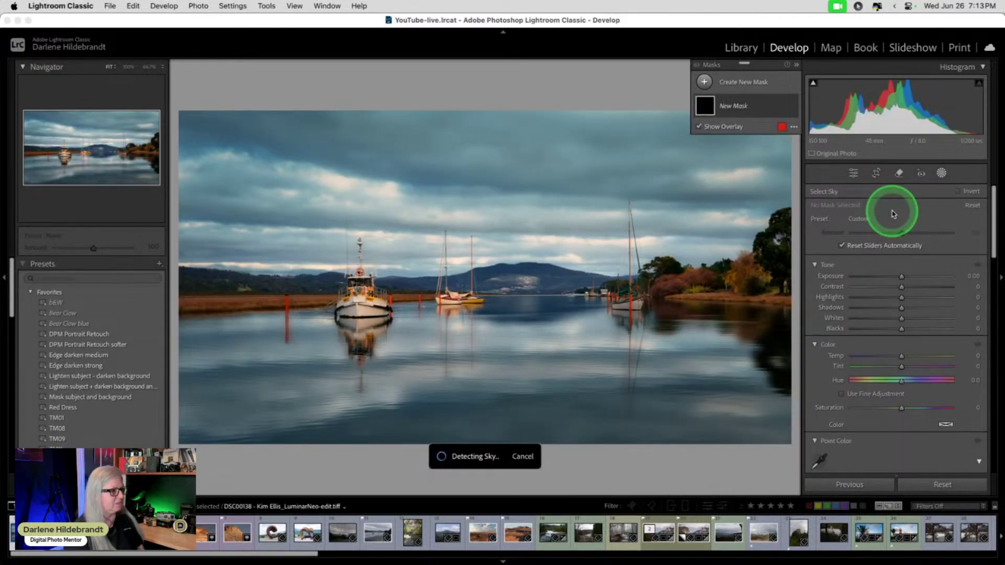
pyautogui.scroll(-5, 890, 270)
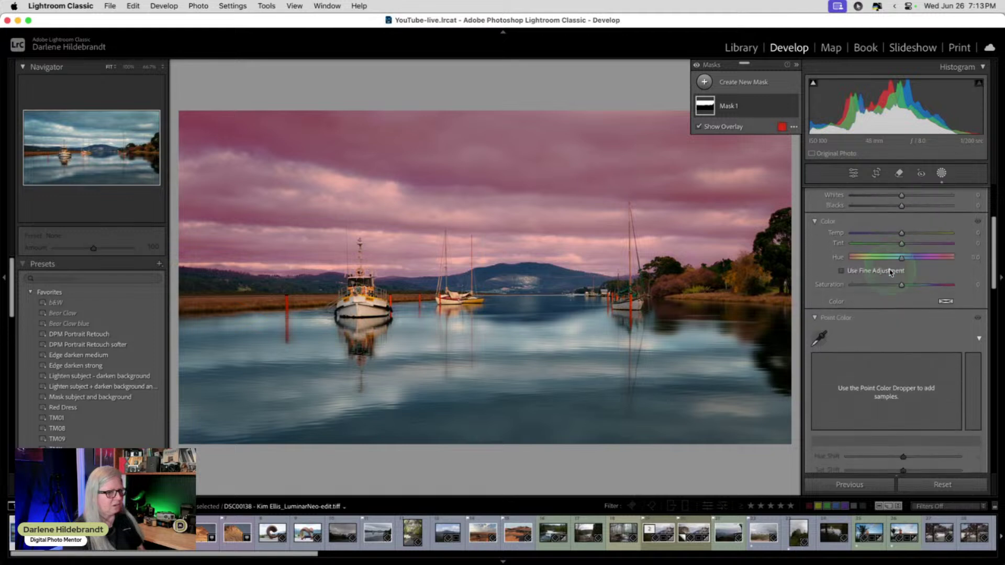
pyautogui.click(876, 266)
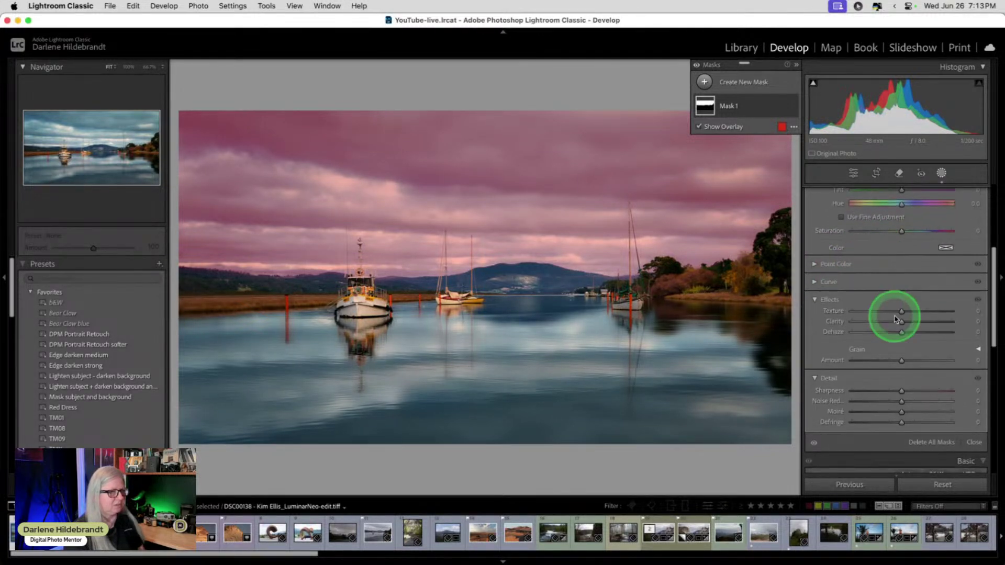
pyautogui.moveTo(901, 312)
pyautogui.mouseDown()
pyautogui.moveTo(801, 301)
pyautogui.moveTo(888, 311)
pyautogui.mouseUp()
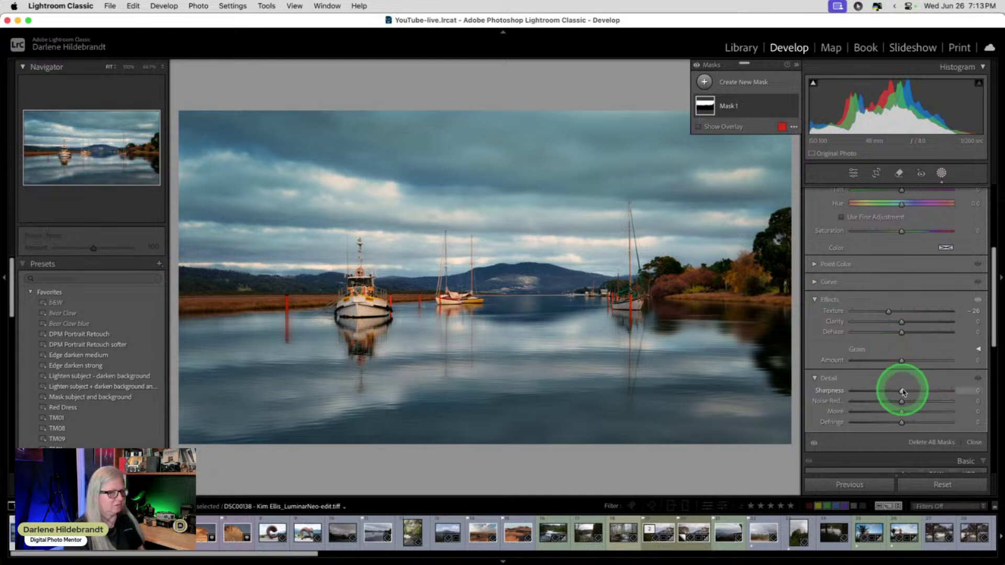
pyautogui.moveTo(901, 390); pyautogui.dragTo(934, 402)
# - Set the sky mask's Saturation to -15 and give it a pale blue color tint
pyautogui.scroll(5, 926, 382)
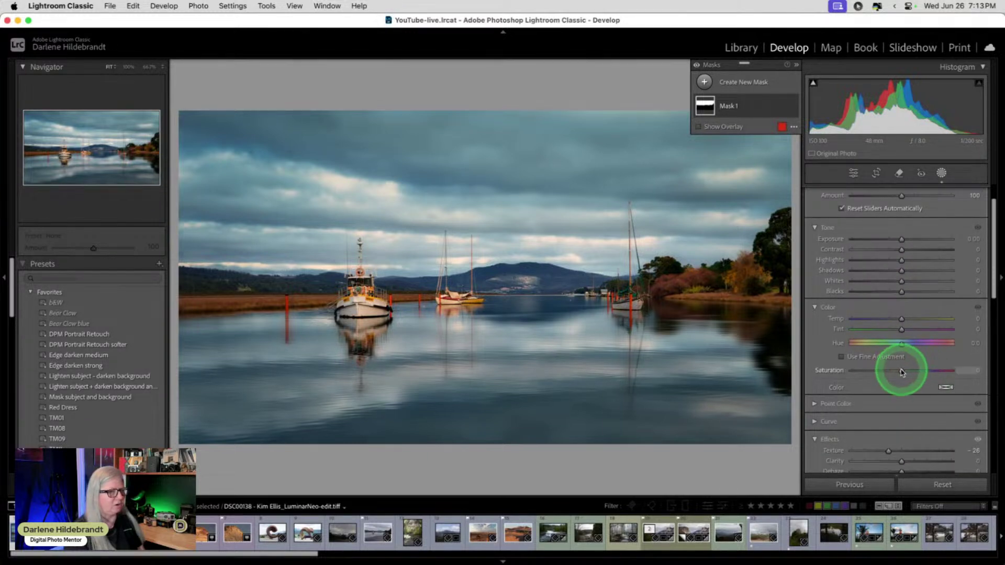
pyautogui.moveTo(901, 371); pyautogui.dragTo(893, 371)
pyautogui.click(942, 387)
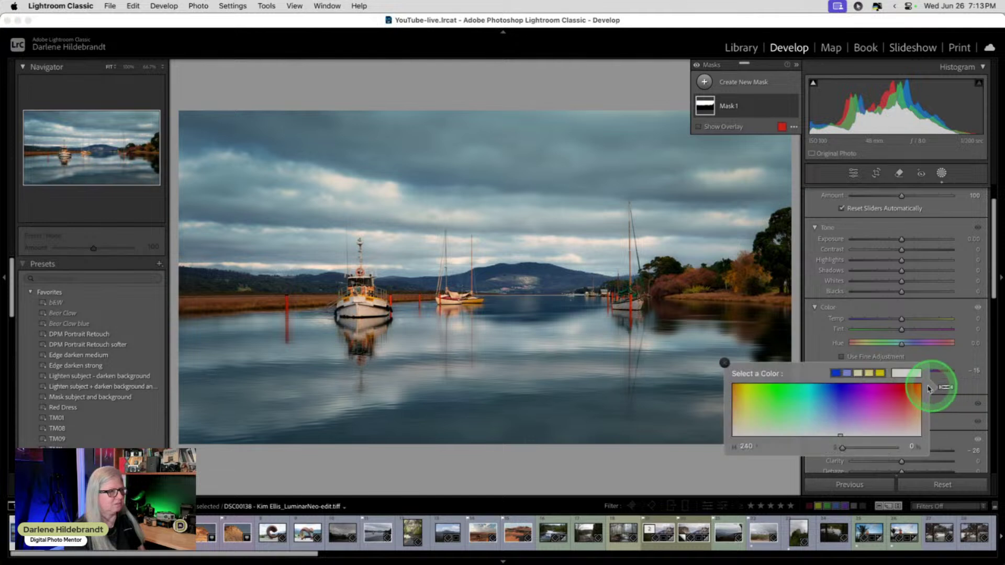
pyautogui.moveTo(840, 412); pyautogui.dragTo(831, 417)
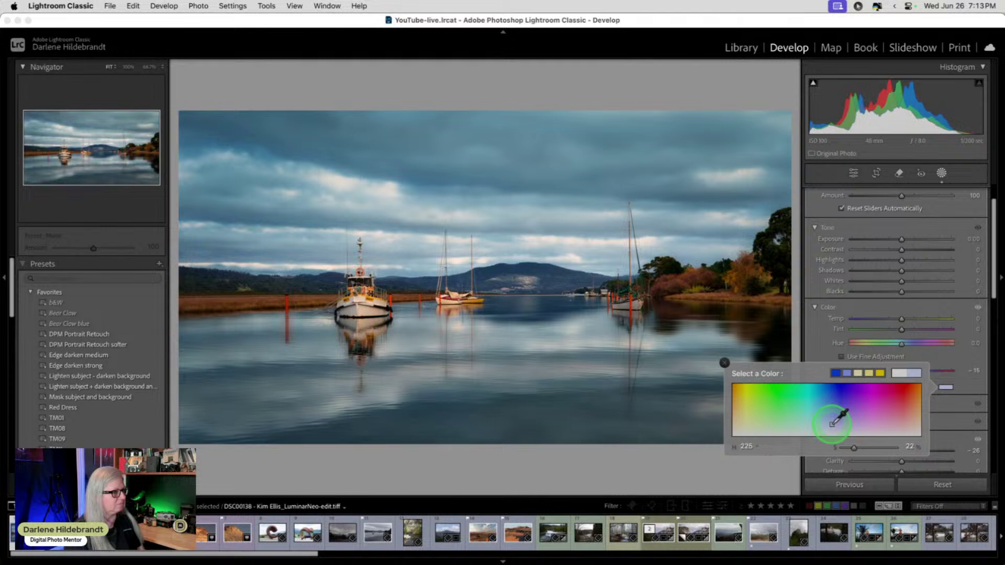
pyautogui.moveTo(832, 424); pyautogui.dragTo(833, 426)
pyautogui.click(859, 227)
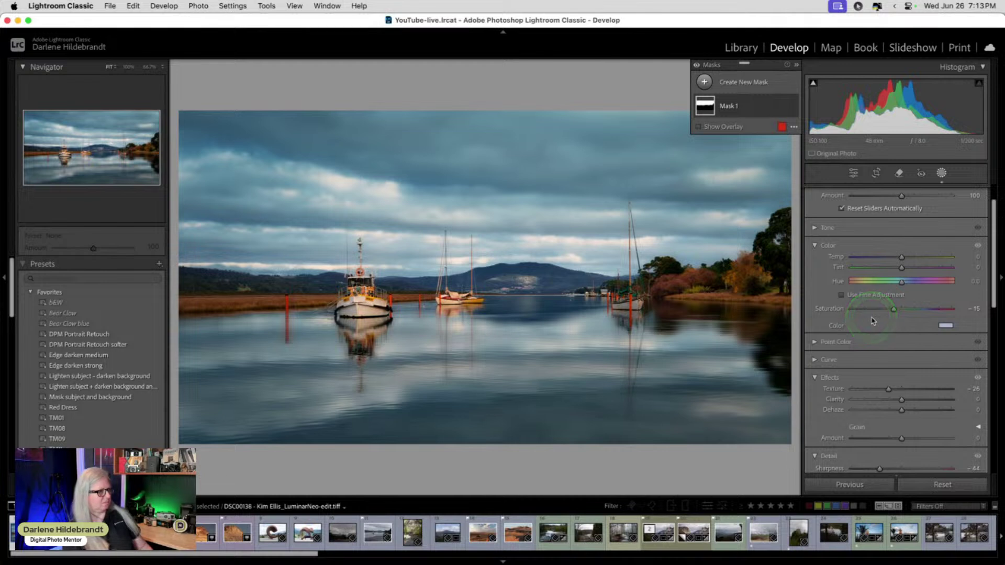
# - Set the sky mask's Dehaze to -21 and its Saturation to -7
pyautogui.click(902, 411)
pyautogui.moveTo(903, 412); pyautogui.dragTo(892, 411)
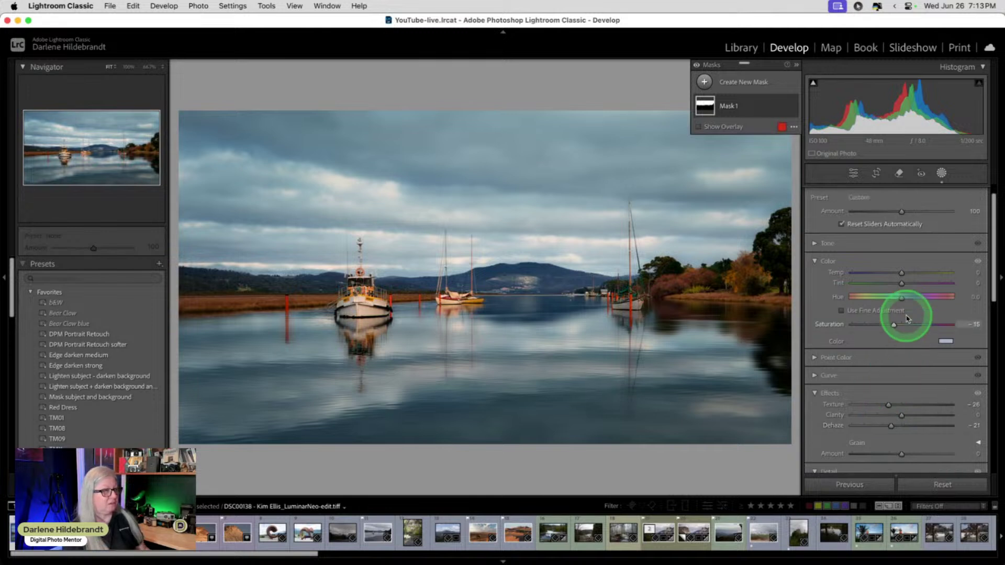
pyautogui.moveTo(893, 346); pyautogui.dragTo(899, 347)
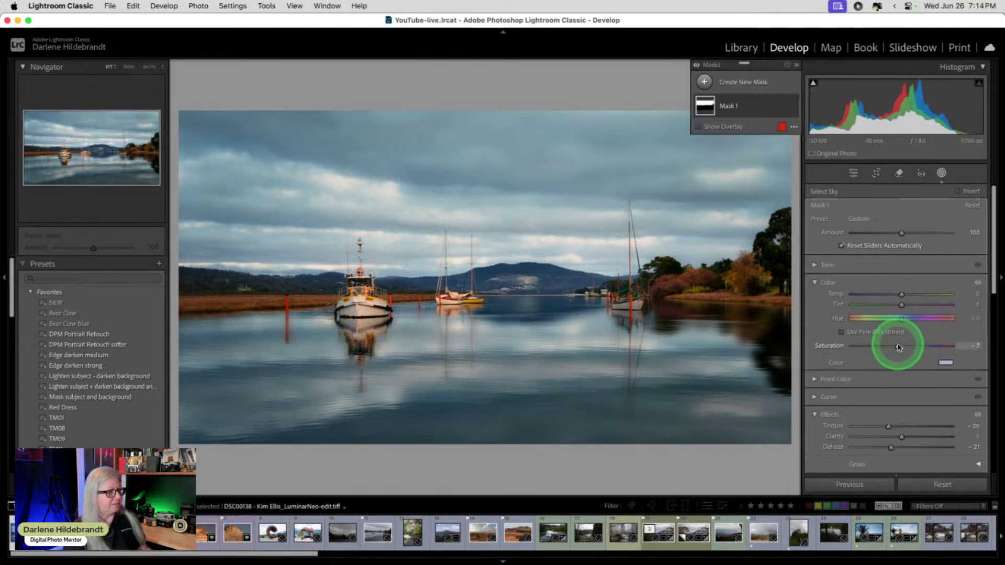
# - Fine-tune the sky mask's pale blue tint and set its Exposure to -0.26
pyautogui.click(945, 362)
pyautogui.moveTo(832, 401); pyautogui.dragTo(831, 402)
pyautogui.click(859, 270)
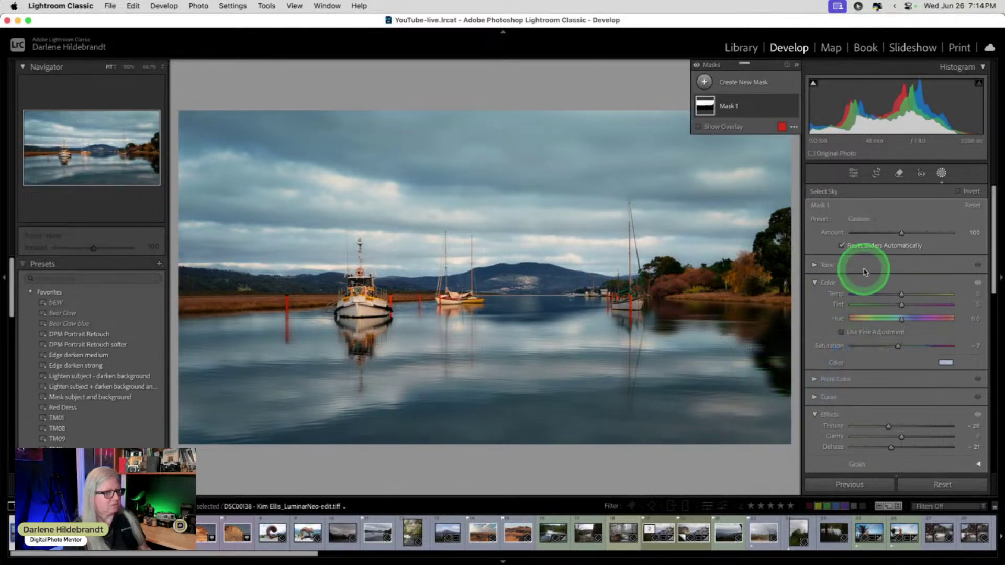
pyautogui.click(819, 267)
pyautogui.moveTo(900, 278); pyautogui.dragTo(898, 278)
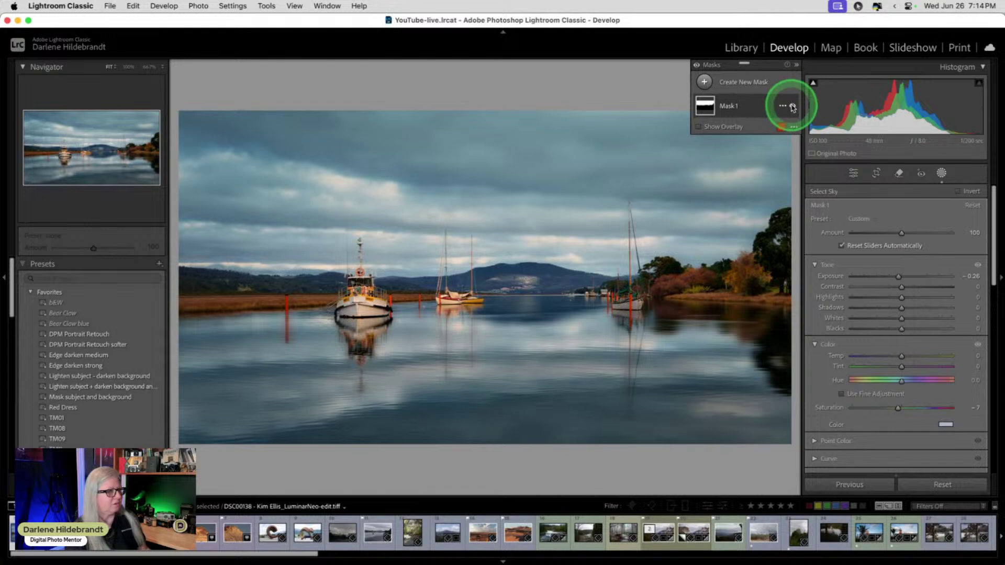
# - Compare the photo with the sky mask's adjustments turned off and on
pyautogui.click(792, 108)
pyautogui.click(793, 108)
pyautogui.click(792, 108)
pyautogui.click(793, 107)
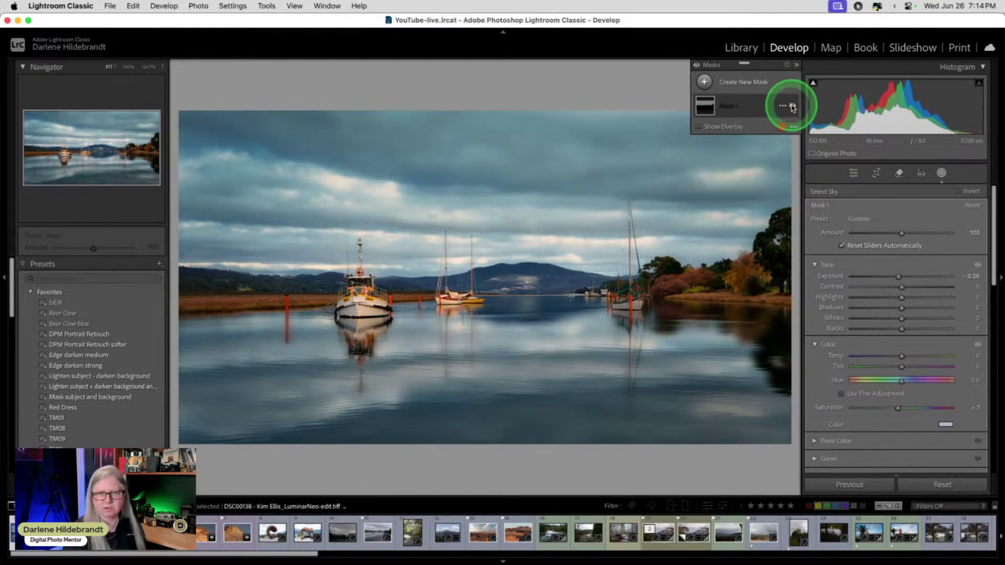
pyautogui.click(792, 107)
pyautogui.click(793, 107)
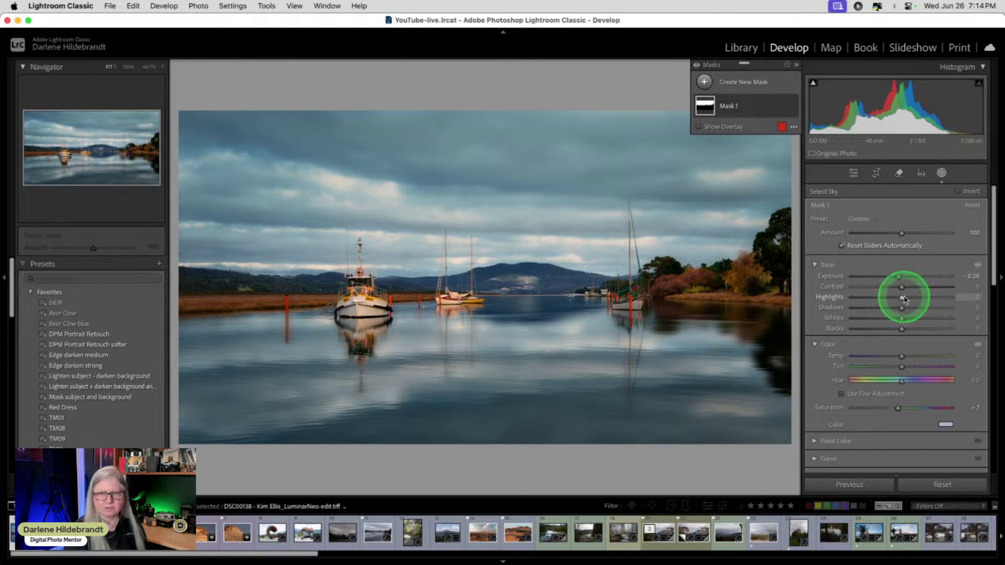
# - Slightly lower the sky mask's Highlights and finish masking
pyautogui.moveTo(902, 296); pyautogui.dragTo(898, 297)
pyautogui.click(941, 173)
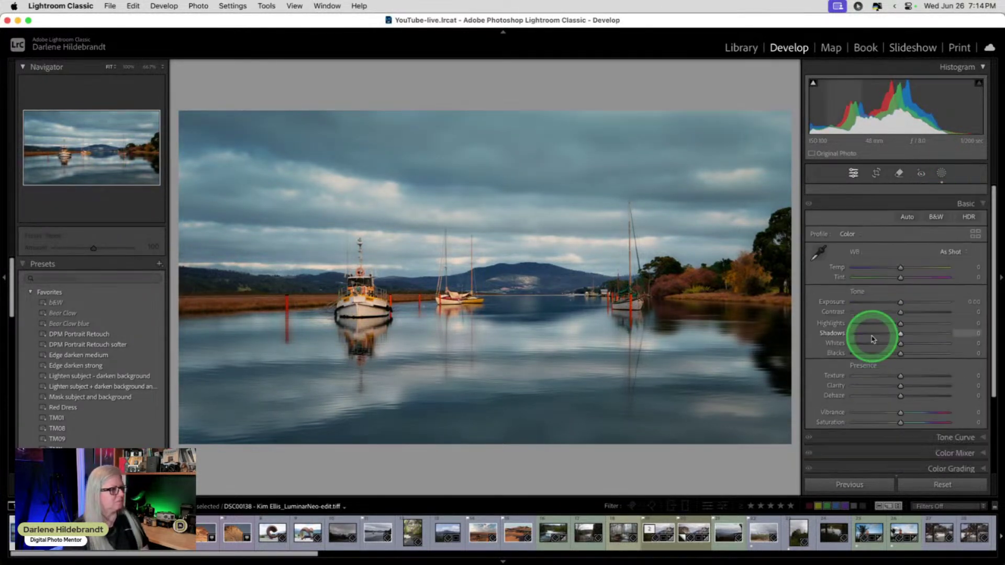
# - Place the edited harbour photo beside its raw original in the library grid and compare the two side by side with the side panels hidden
pyautogui.press('g')
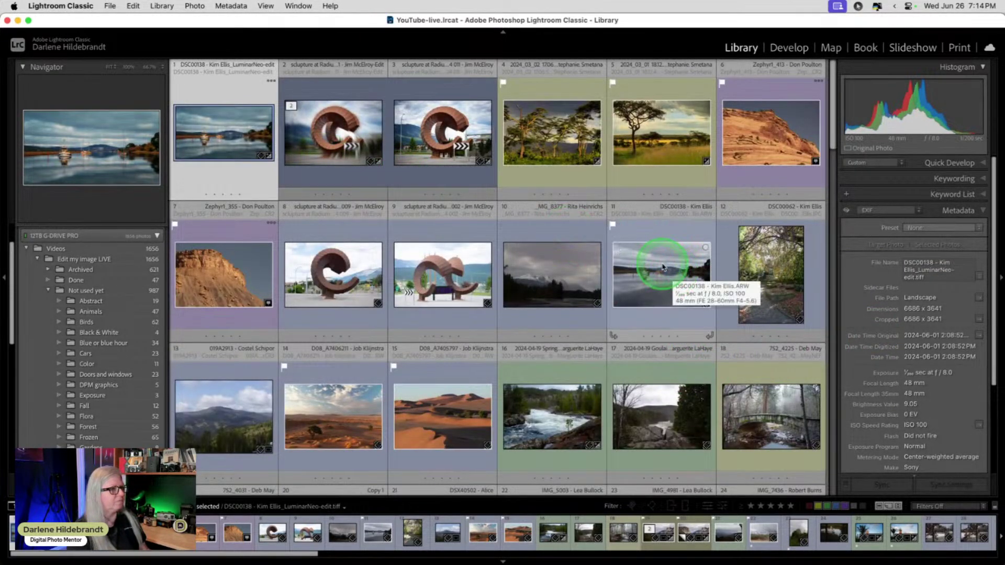
pyautogui.moveTo(228, 135); pyautogui.dragTo(574, 244)
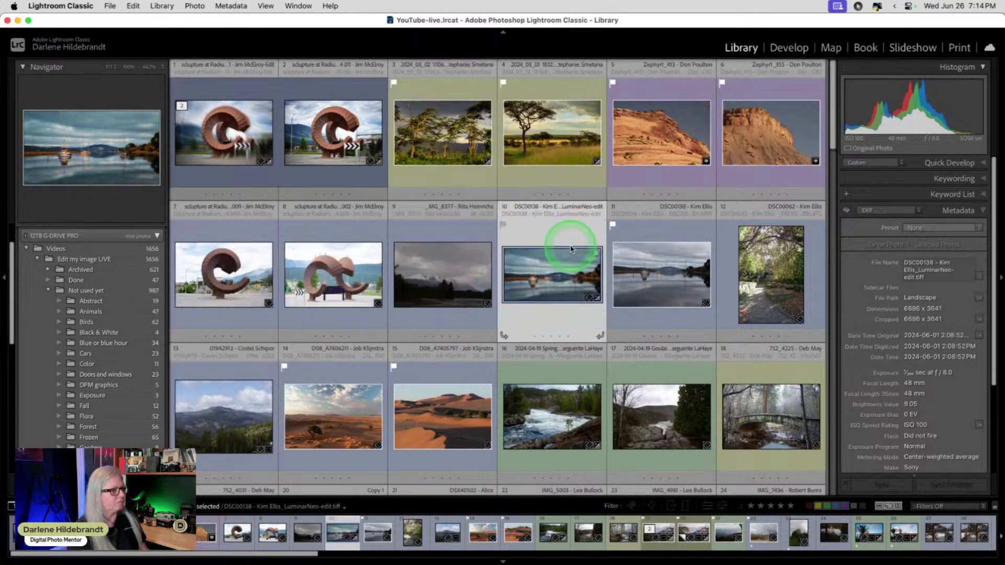
pyautogui.click(641, 280)
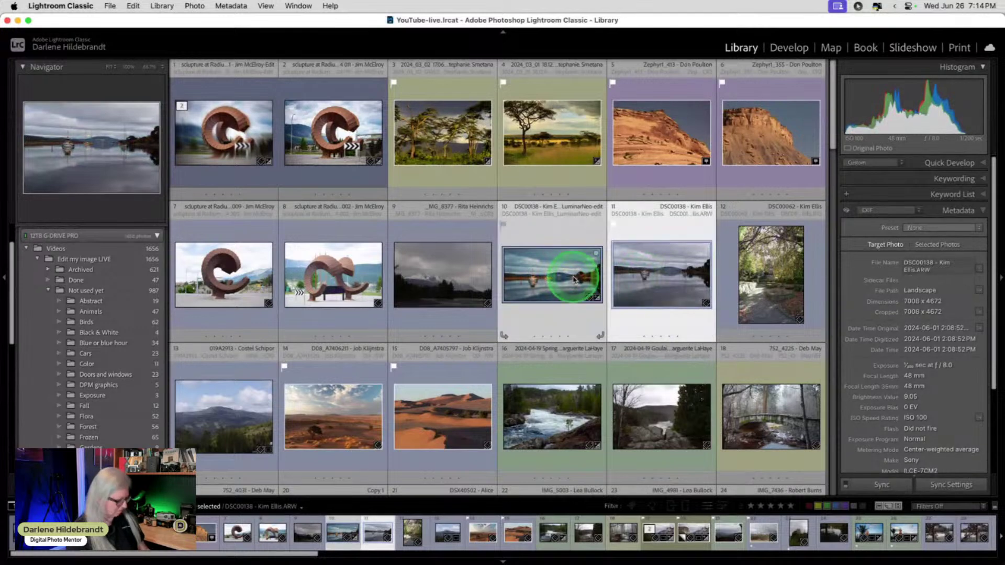
pyautogui.press('c')
pyautogui.hotkey('shift', 'Tab')
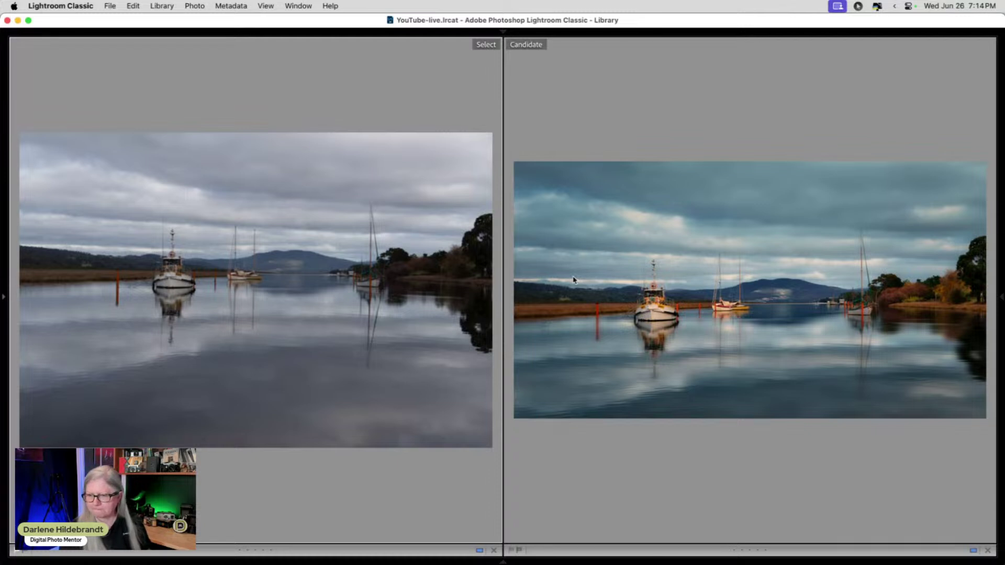
pyautogui.click(571, 279)
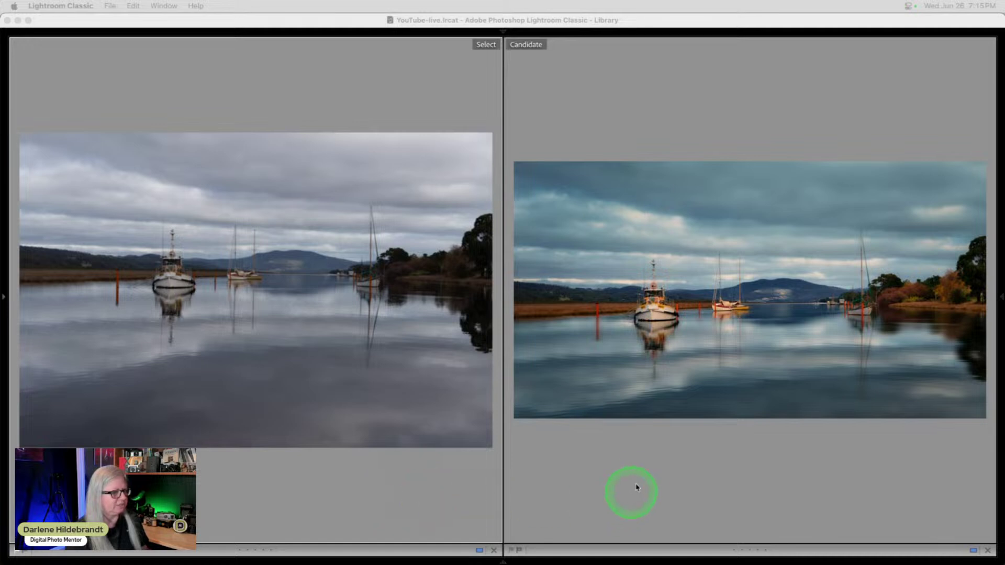
pyautogui.click(394, 434)
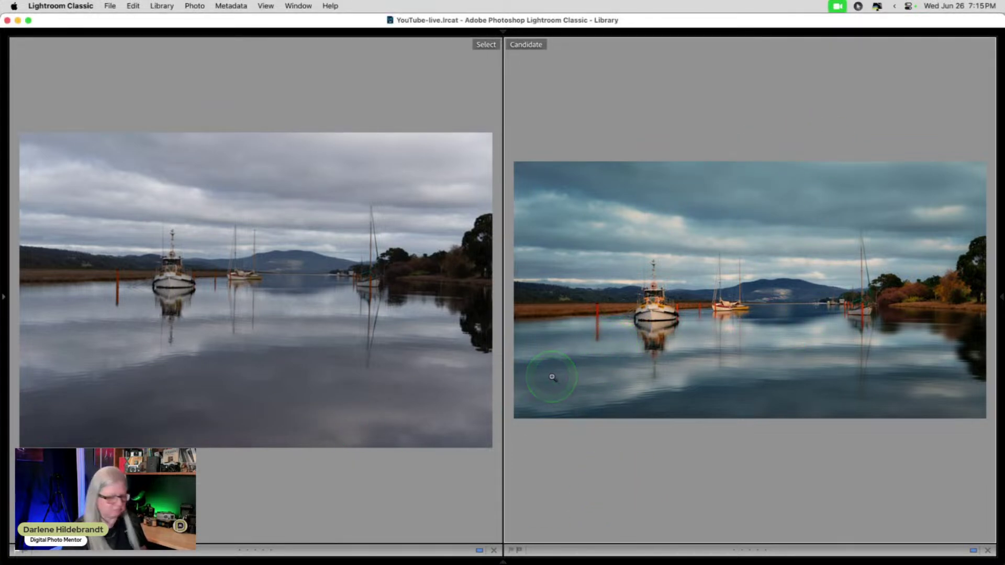
pyautogui.press('g')
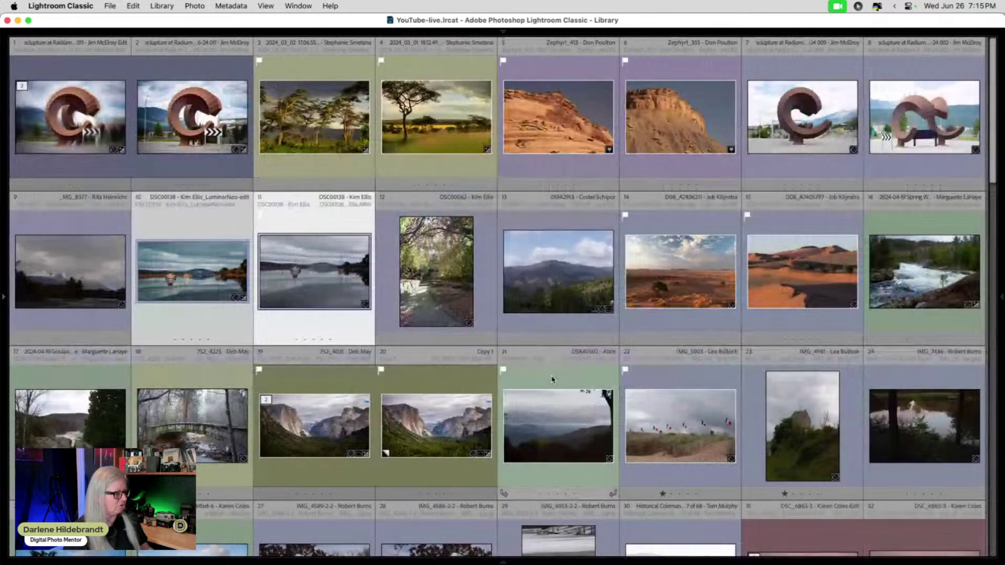
pyautogui.hotkey('shift', 'Tab')
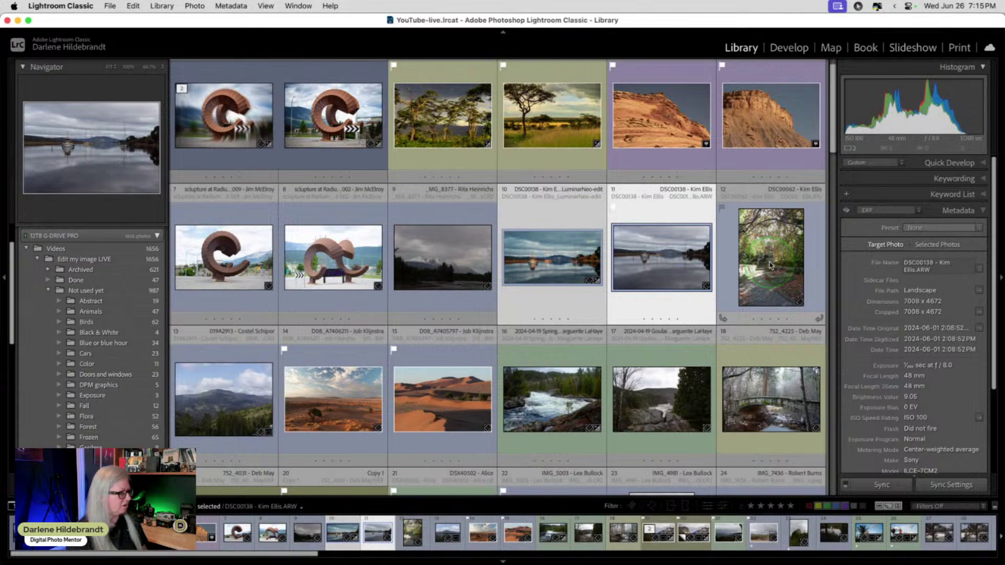
# - Select the beach photo with French flags and the hilltop stone building photo, IMG_5003 and IMG_4981, and compare them side by side
pyautogui.scroll(-3, 769, 265)
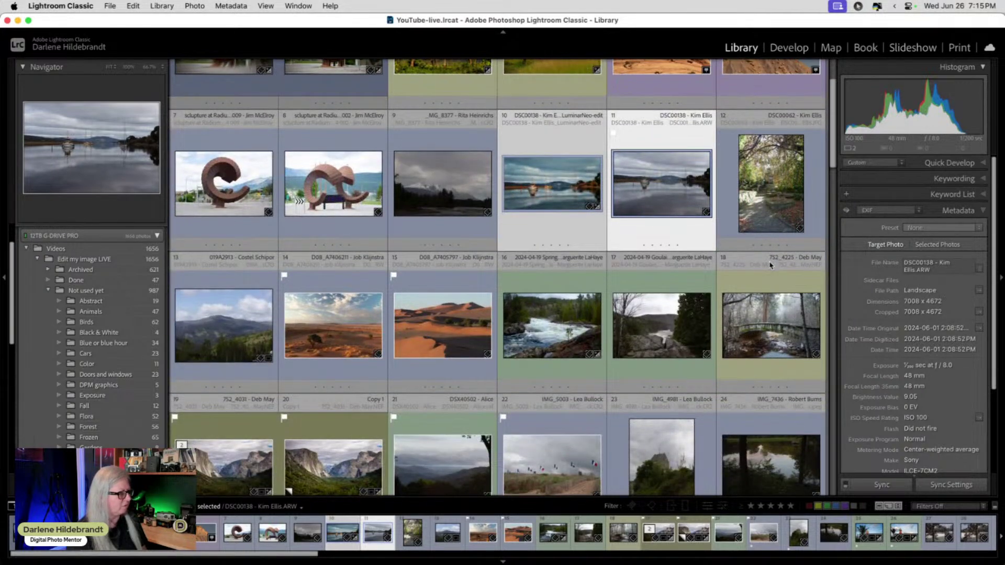
pyautogui.scroll(-5, 769, 265)
pyautogui.click(530, 395)
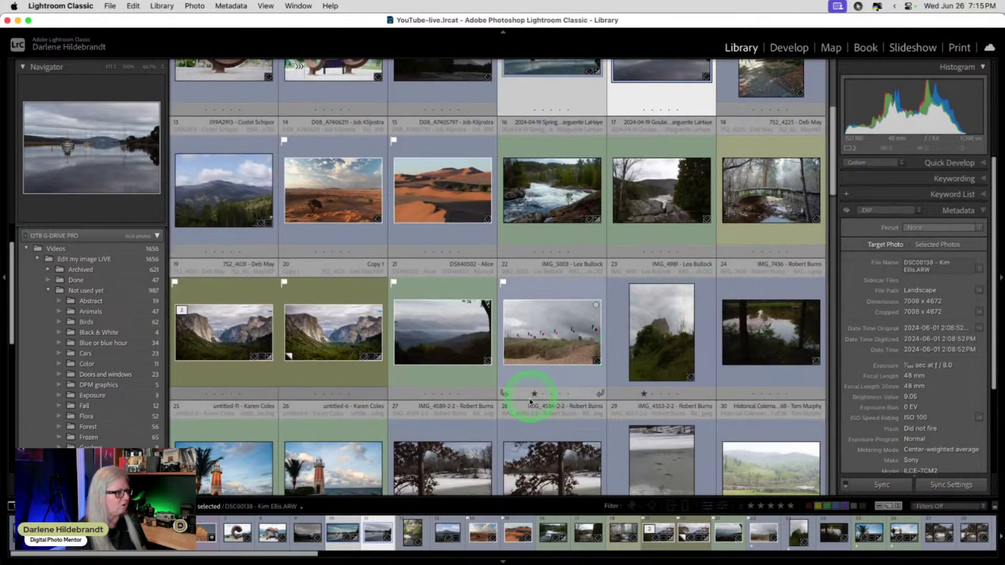
pyautogui.click(526, 350)
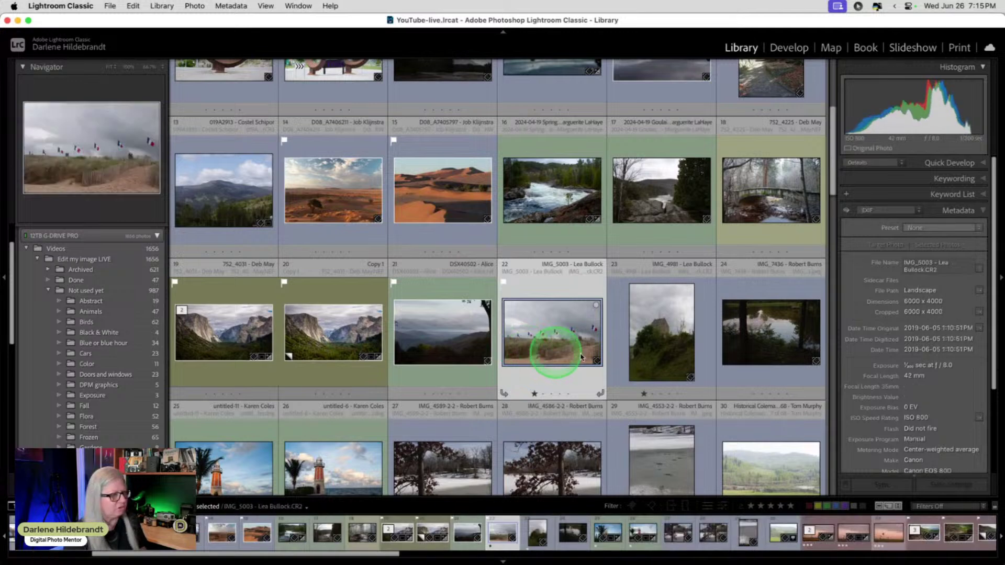
pyautogui.keyDown('super'); pyautogui.click(662, 351); pyautogui.keyUp('super')
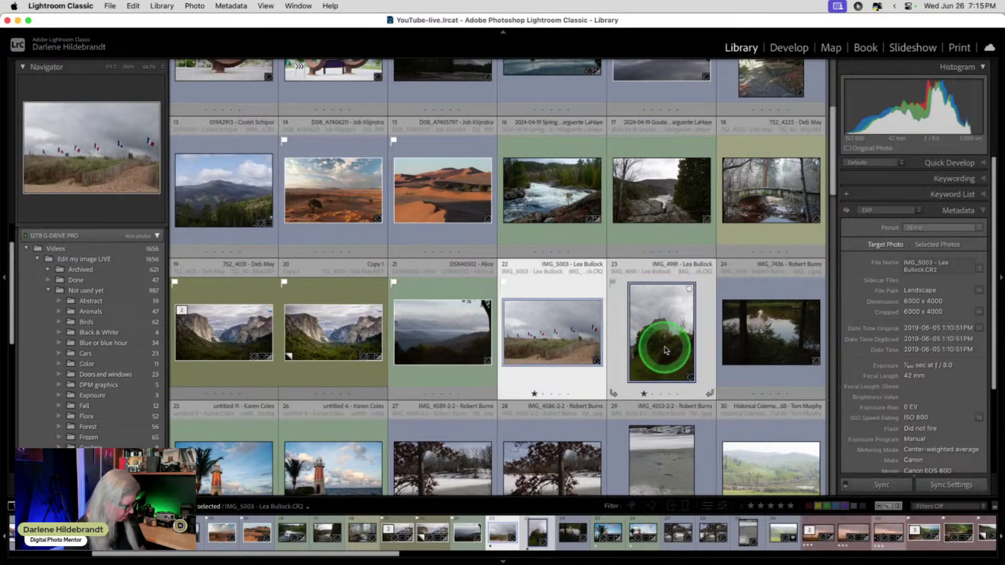
pyautogui.press('c')
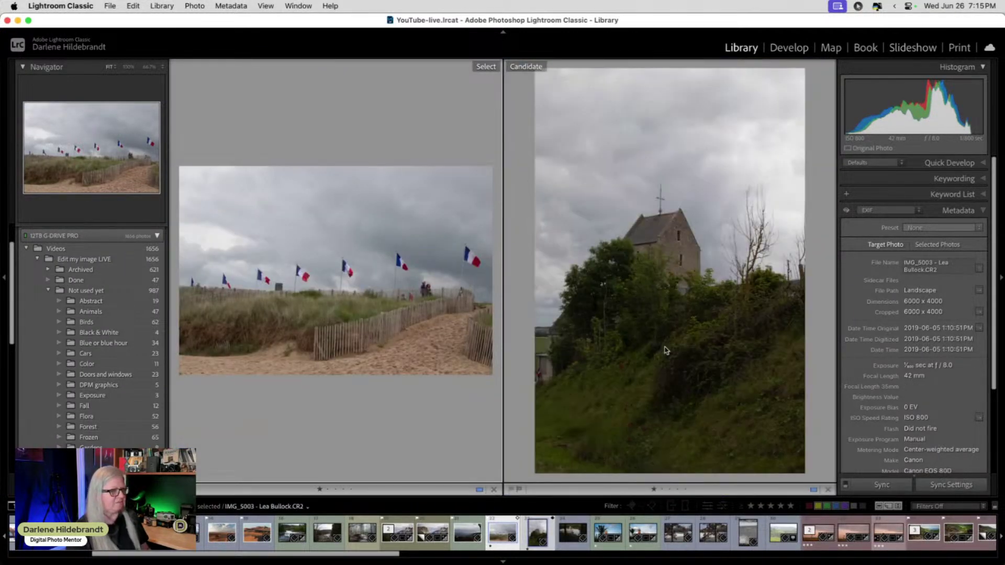